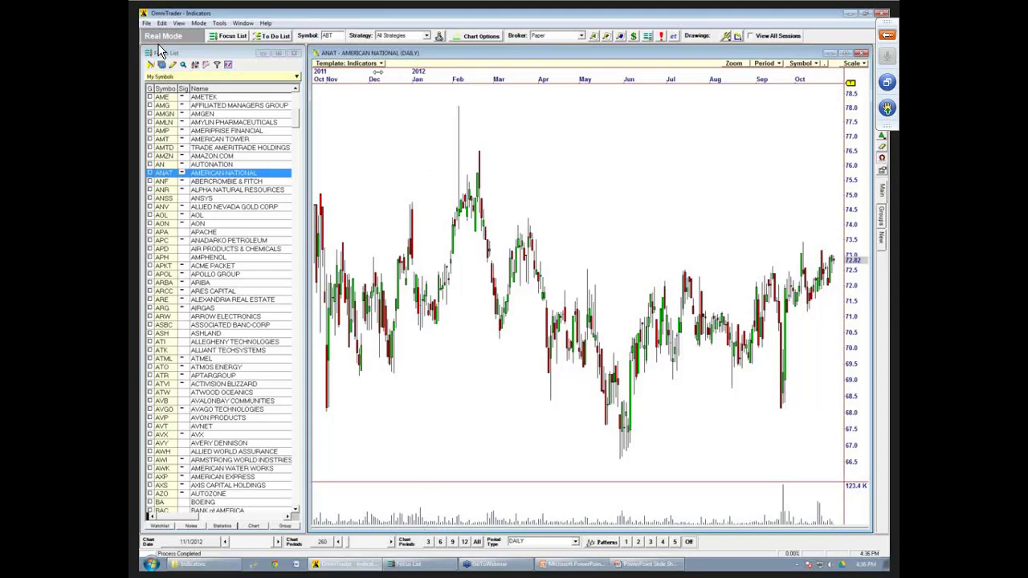
Display the daily chart of TRADE AMERITRADE HOLDINGS (AMTD) from the My Symbols list.
{"action": "left_click_drag", "start_coordinate": [377, 75], "coordinate": [433, 81]}
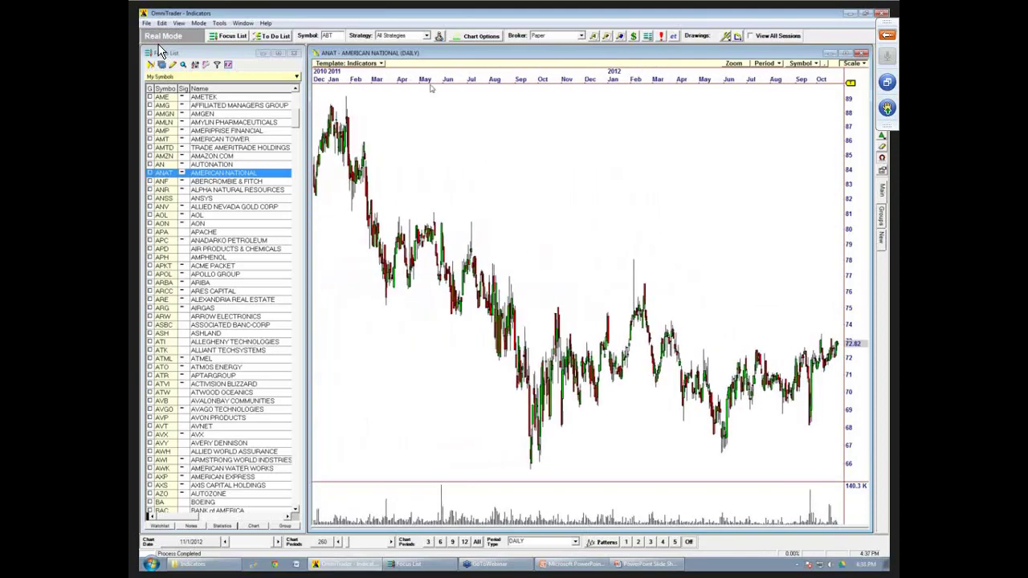
{"action": "left_click", "coordinate": [171, 148]}
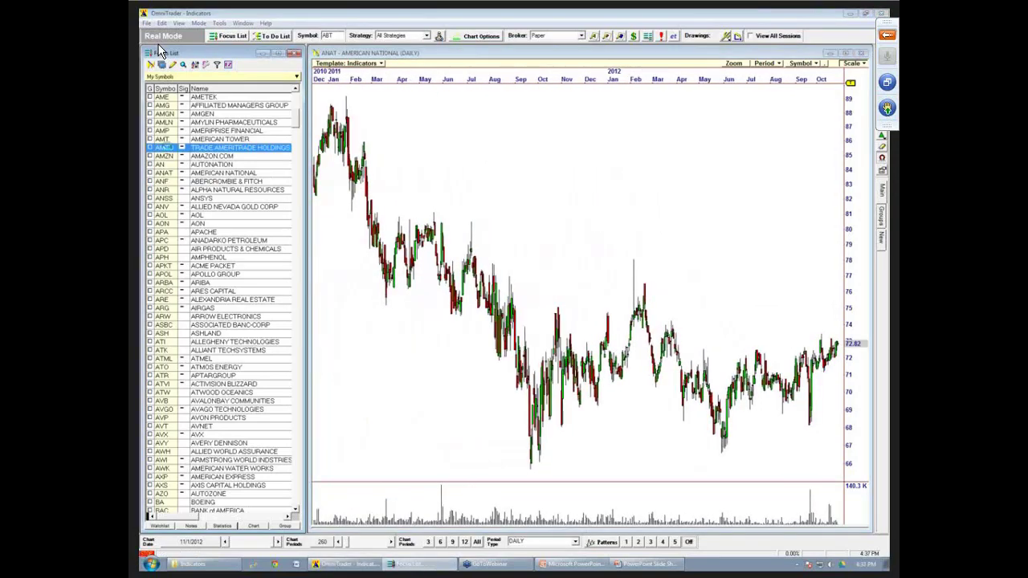
{"action": "mouse_move", "coordinate": [447, 77]}
{"action": "left_mouse_down"}
{"action": "mouse_move", "coordinate": [405, 78]}
{"action": "mouse_move", "coordinate": [447, 78]}
{"action": "left_mouse_up"}
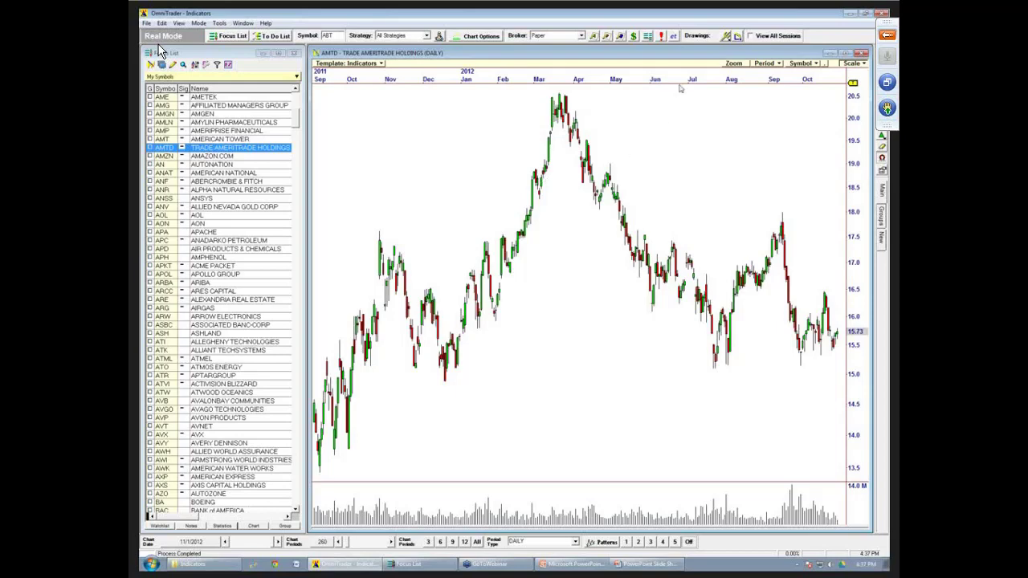
Look through the list of available indicators in Chart Options without enabling any of them.
{"action": "left_click", "coordinate": [480, 36]}
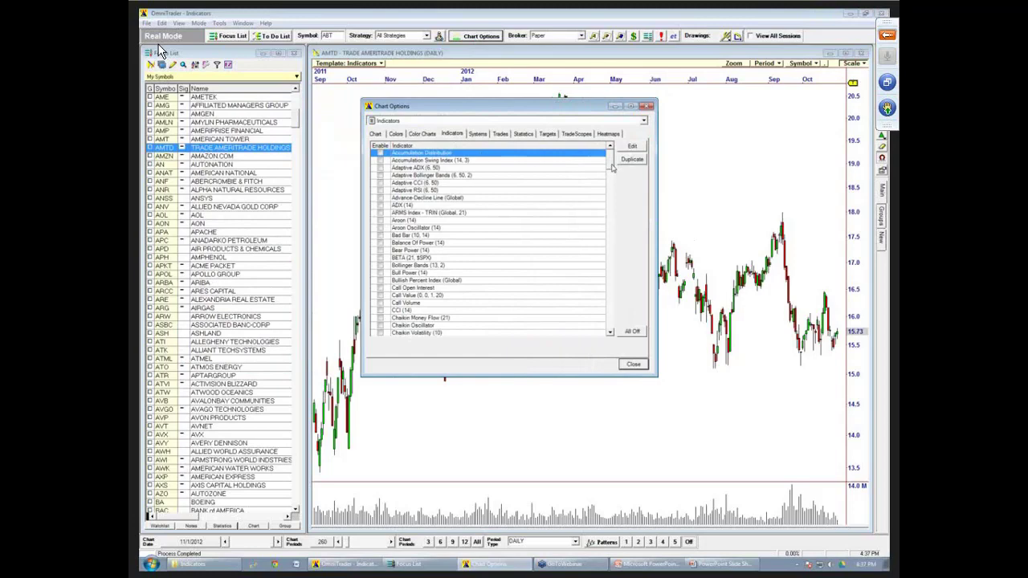
{"action": "scroll", "coordinate": [614, 164], "scroll_direction": "down", "scroll_amount": 1}
{"action": "left_click_drag", "start_coordinate": [614, 164], "coordinate": [609, 266]}
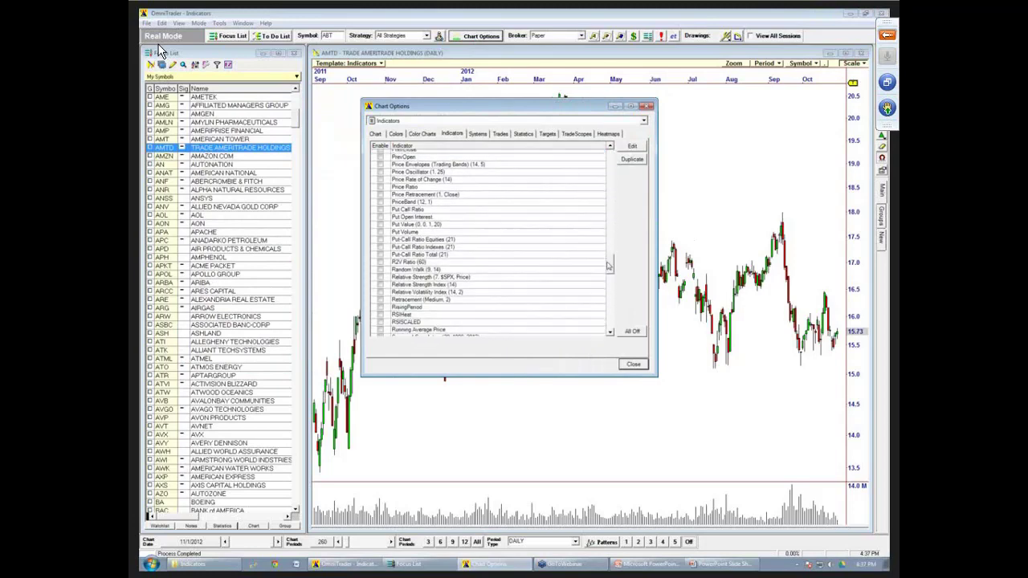
{"action": "left_click", "coordinate": [632, 365]}
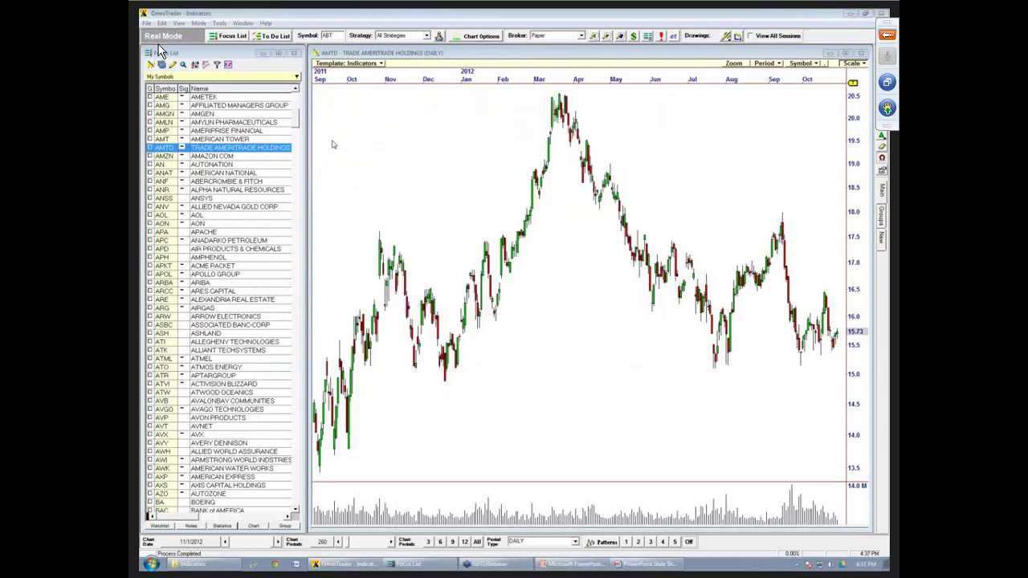
Add a Moving Average (Simple) indicator to the AMTD daily chart.
{"action": "right_click", "coordinate": [339, 144]}
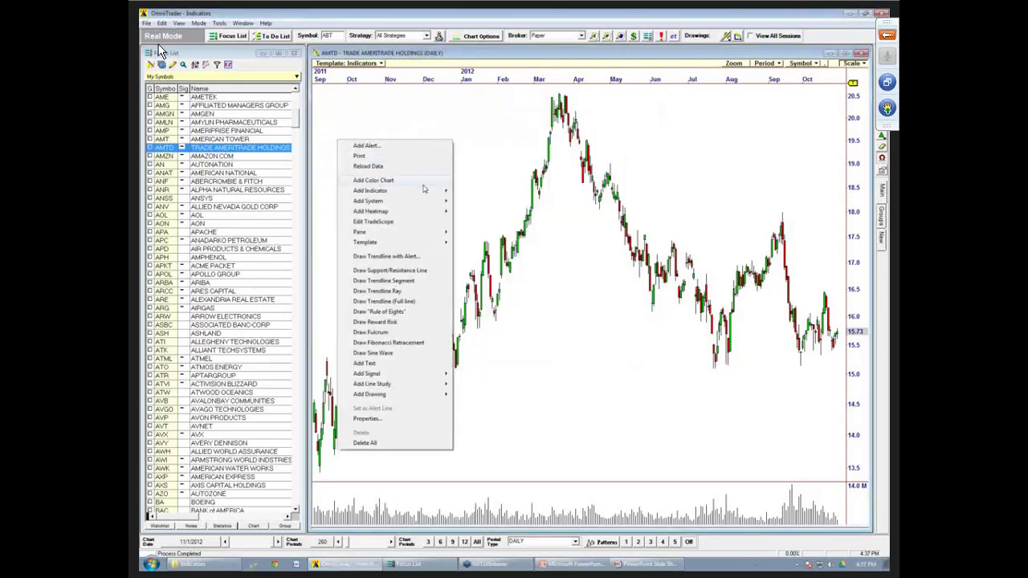
{"action": "mouse_move", "coordinate": [425, 194]}
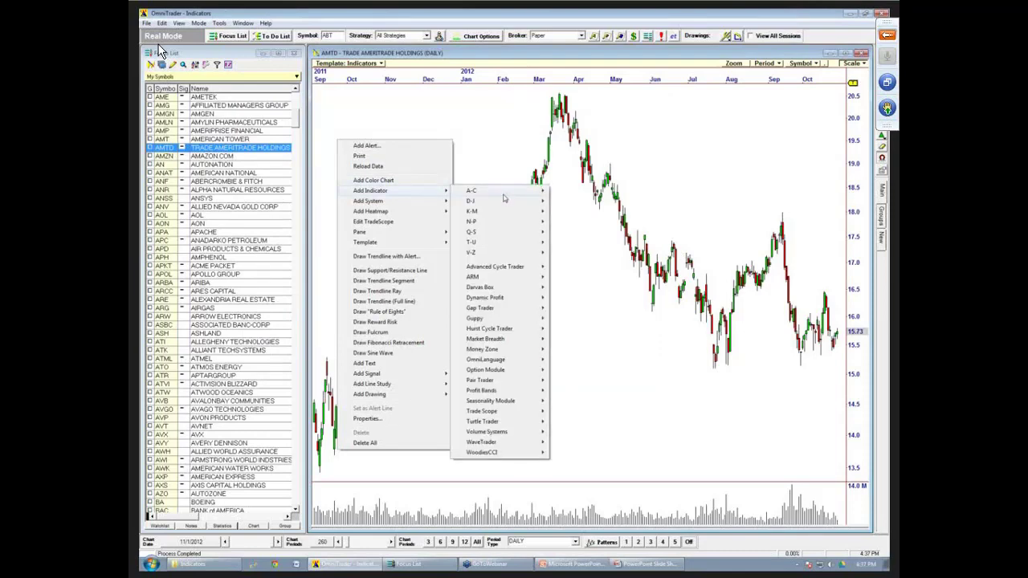
{"action": "mouse_move", "coordinate": [506, 198]}
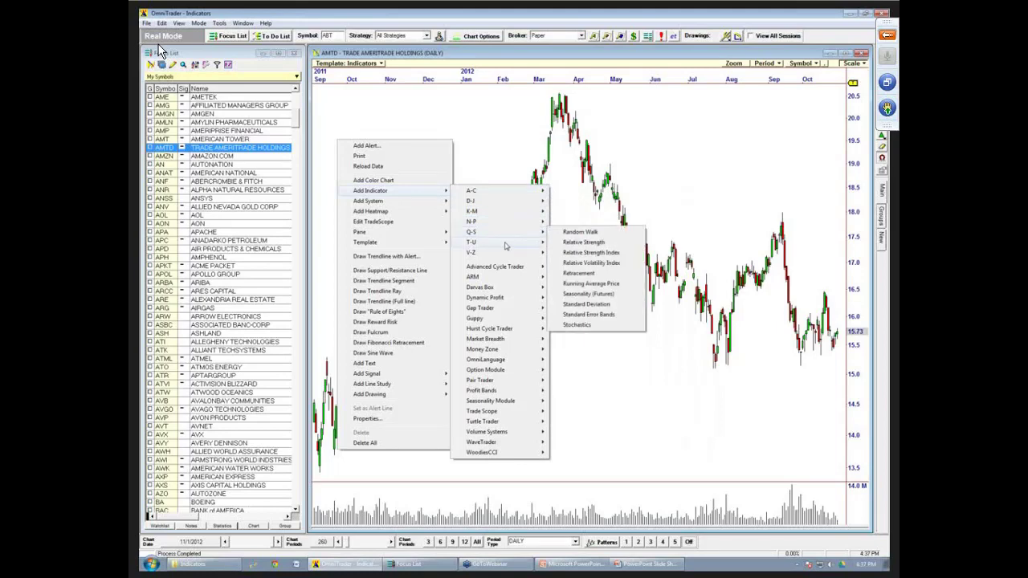
{"action": "mouse_move", "coordinate": [506, 246]}
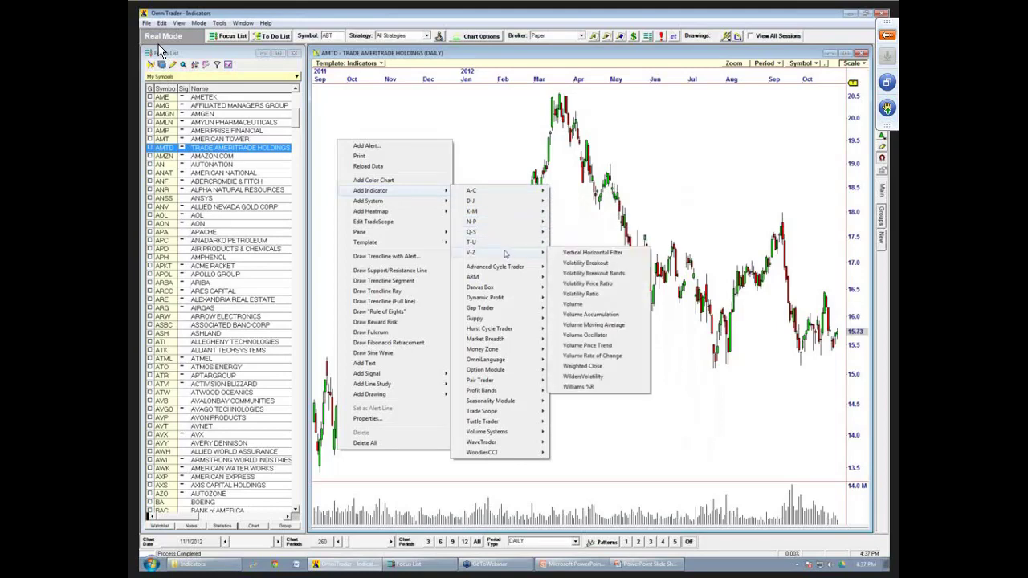
{"action": "mouse_move", "coordinate": [507, 274]}
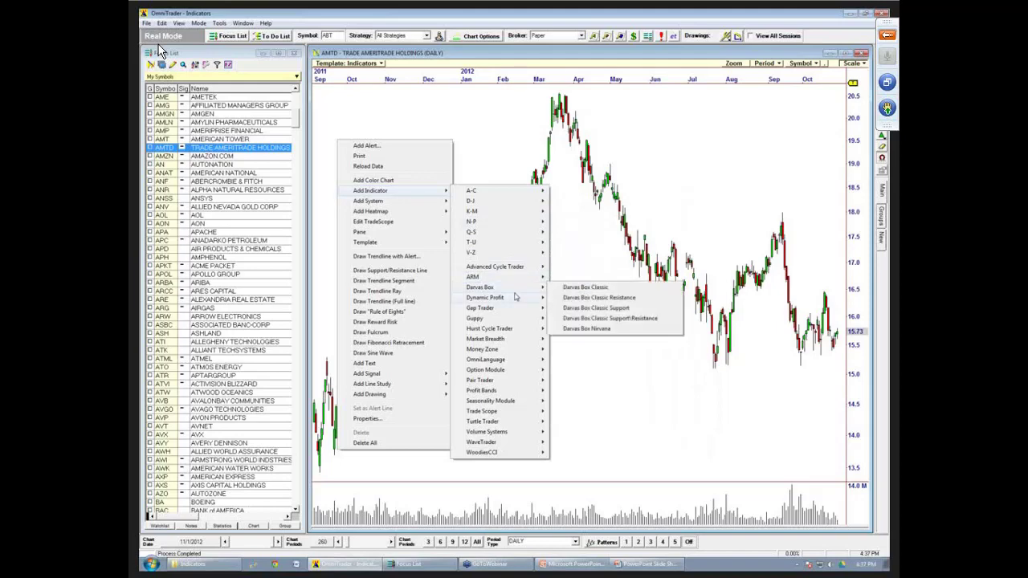
{"action": "mouse_move", "coordinate": [513, 321]}
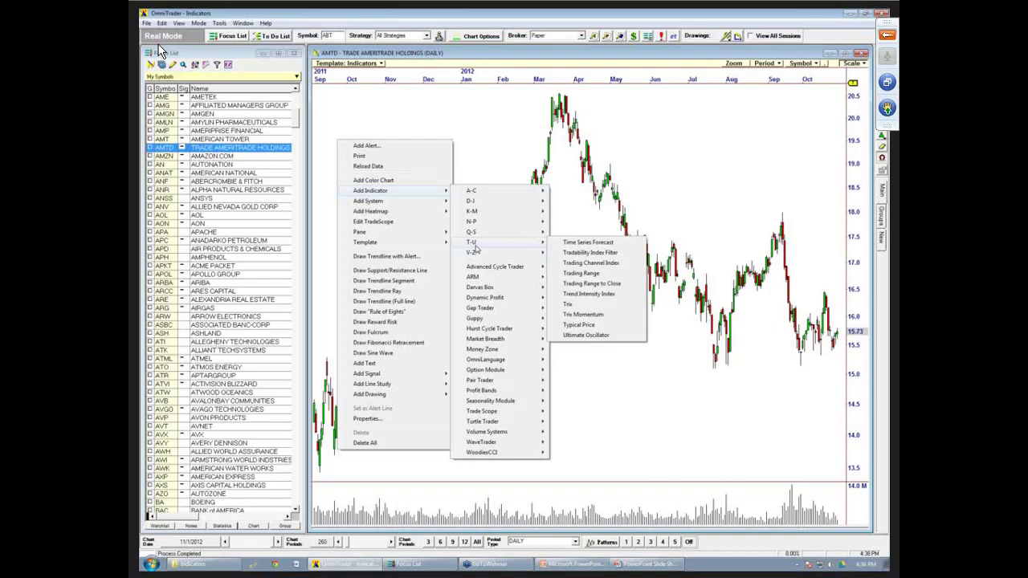
{"action": "mouse_move", "coordinate": [501, 394]}
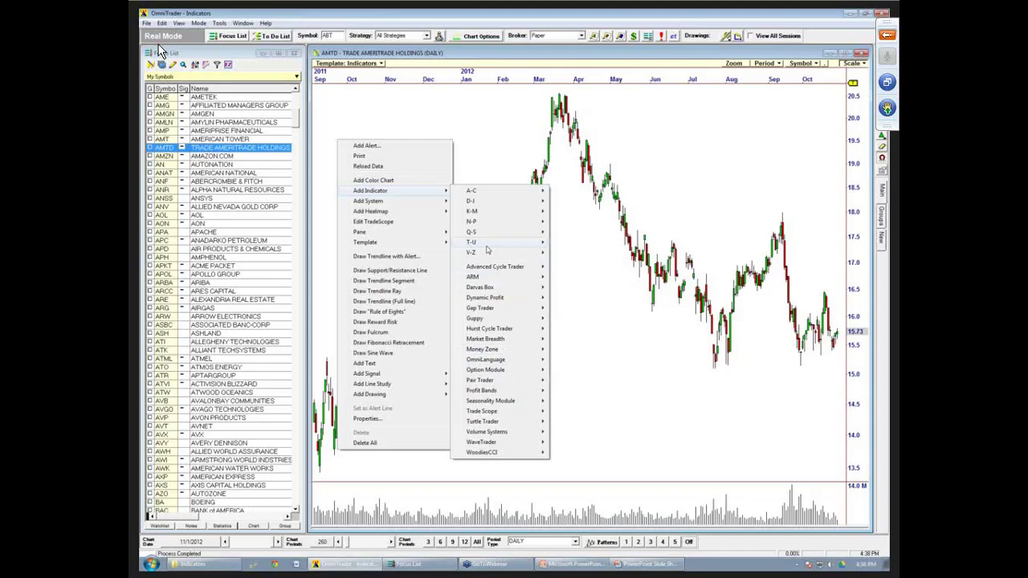
{"action": "mouse_move", "coordinate": [492, 215]}
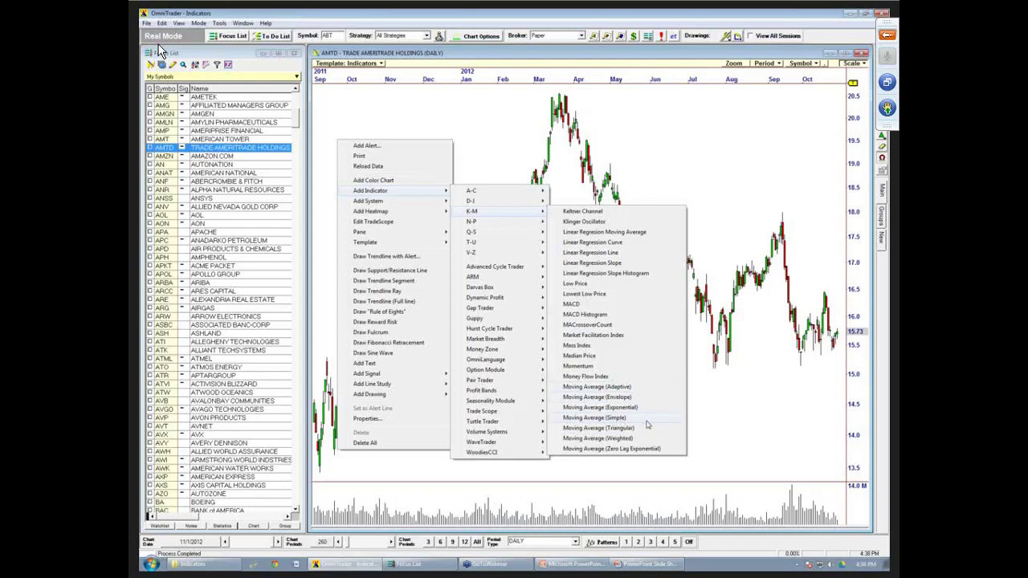
{"action": "left_click", "coordinate": [601, 418]}
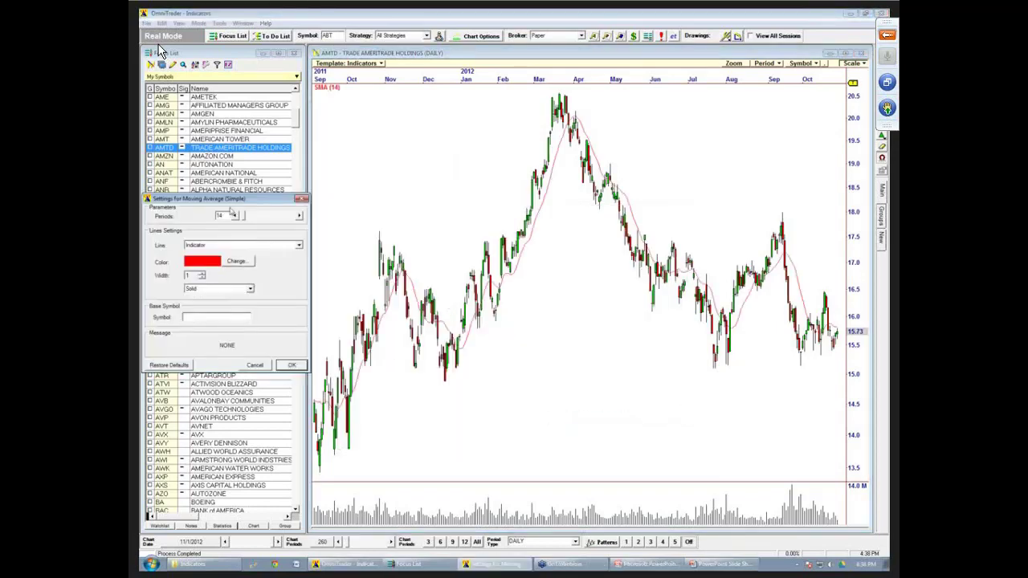
Move the moving average settings off the price bars and set the indicator's periods to 200.
{"action": "left_click_drag", "start_coordinate": [233, 198], "coordinate": [363, 149]}
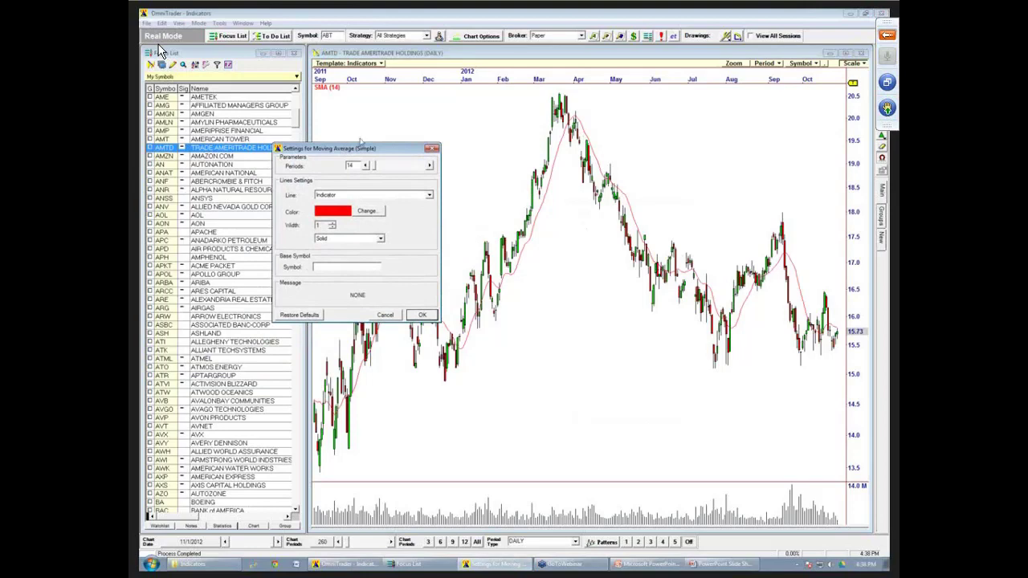
{"action": "left_click_drag", "start_coordinate": [336, 150], "coordinate": [353, 56]}
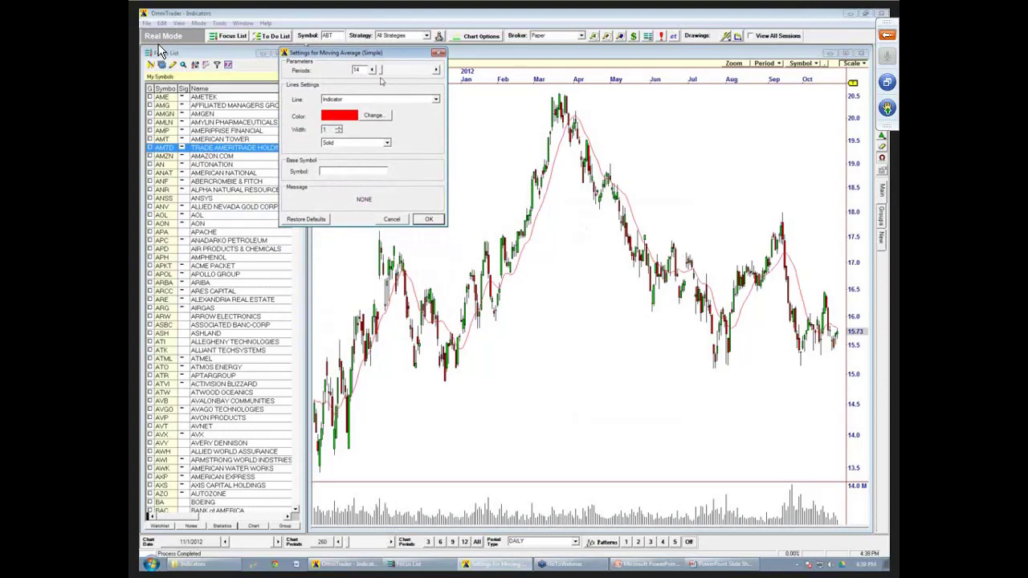
{"action": "left_click_drag", "start_coordinate": [381, 71], "coordinate": [332, 73]}
{"action": "type", "text": "20"}
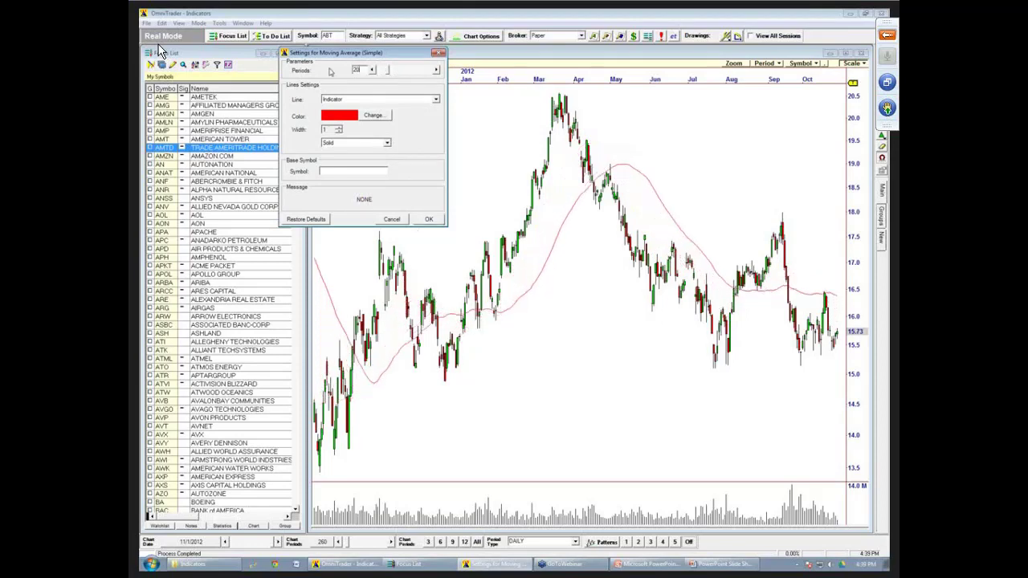
{"action": "type", "text": "0"}
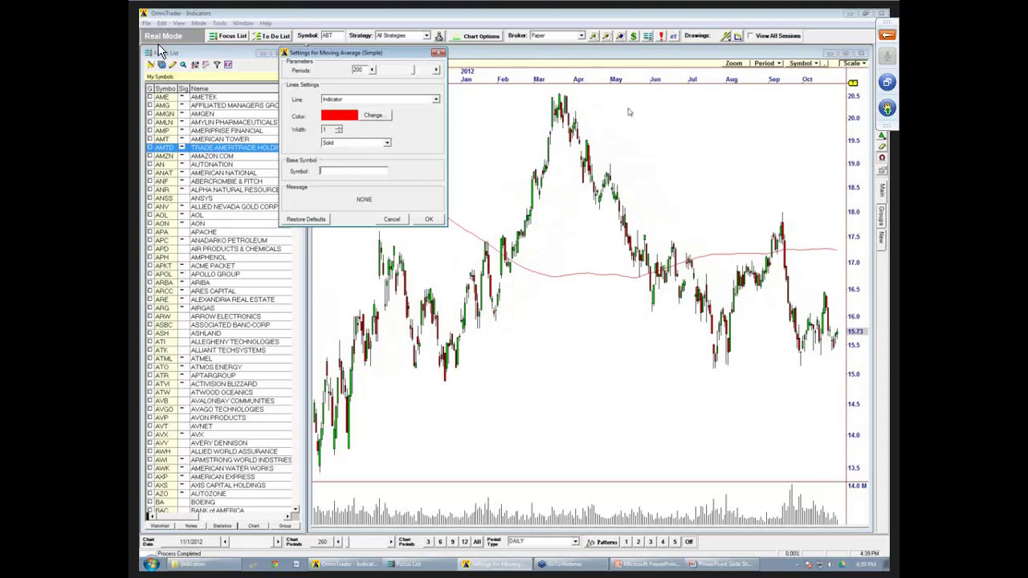
Set the moving average line's width to 3 and its style to Solid, keeping the red color.
{"action": "left_click", "coordinate": [339, 129]}
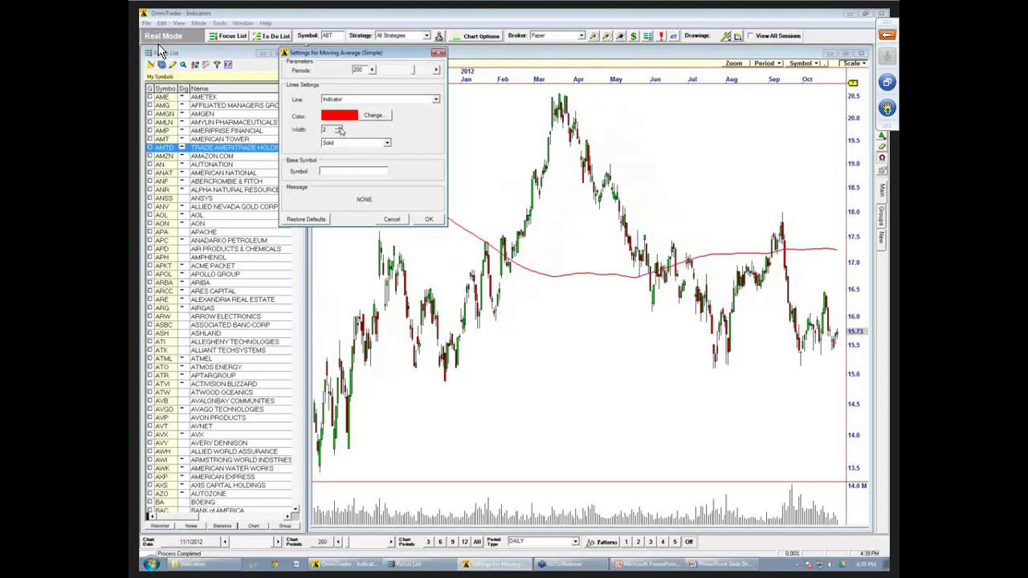
{"action": "left_click", "coordinate": [339, 130]}
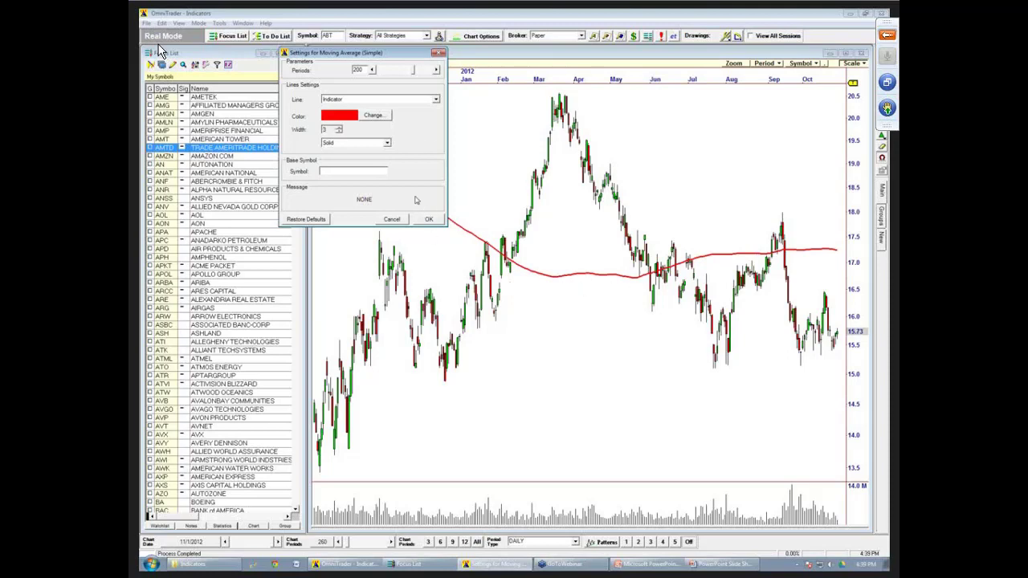
{"action": "left_click", "coordinate": [385, 116]}
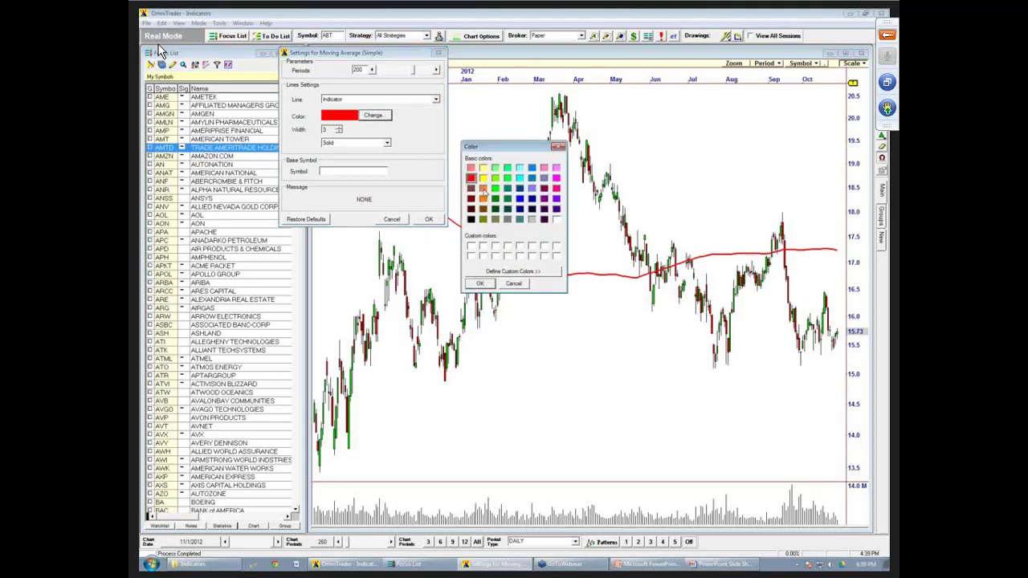
{"action": "left_click", "coordinate": [558, 147]}
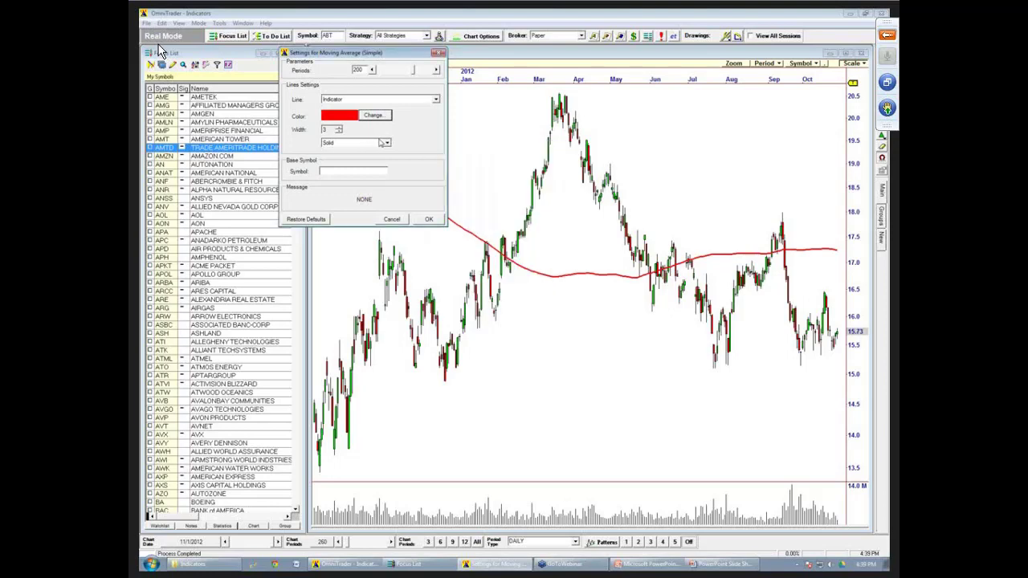
{"action": "left_click", "coordinate": [436, 99]}
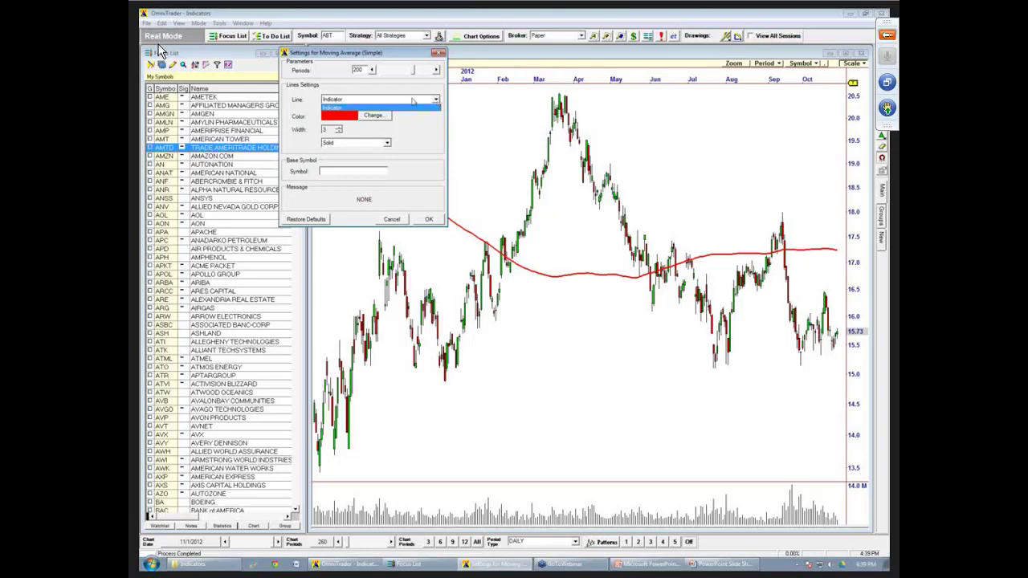
{"action": "left_click", "coordinate": [338, 105]}
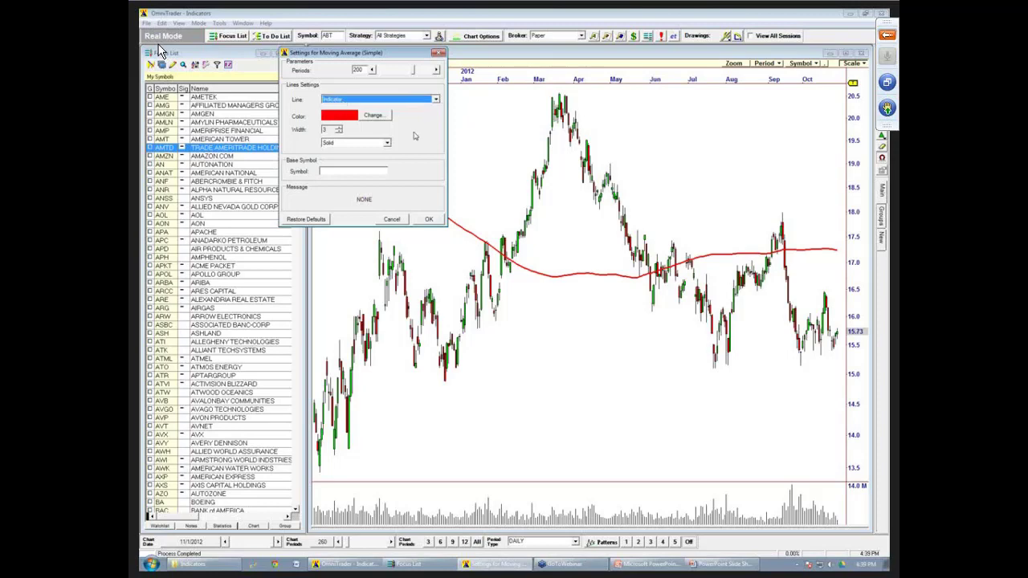
{"action": "left_click", "coordinate": [387, 142]}
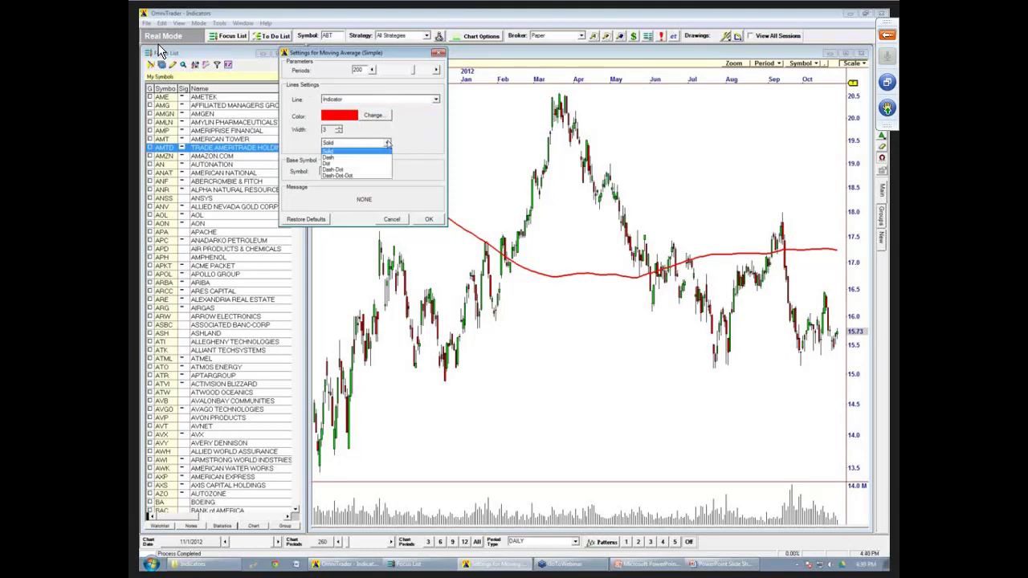
{"action": "left_click", "coordinate": [341, 151]}
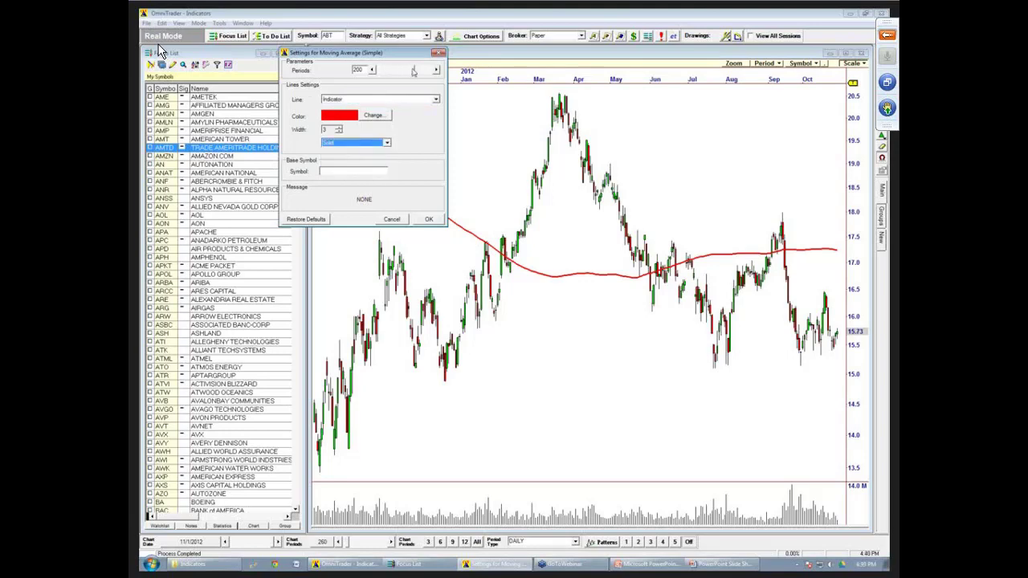
Try a shorter averaging length, then set the simple moving average's periods to 20 and apply the settings.
{"action": "left_click_drag", "start_coordinate": [412, 71], "coordinate": [408, 71]}
{"action": "left_click", "coordinate": [372, 70]}
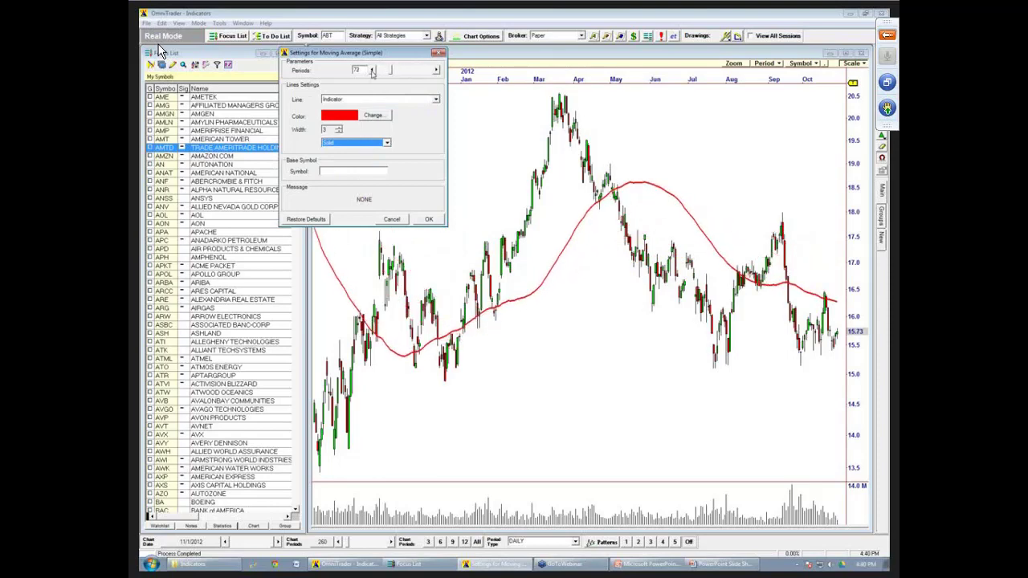
{"action": "double_click", "coordinate": [358, 69]}
{"action": "type", "text": "20"}
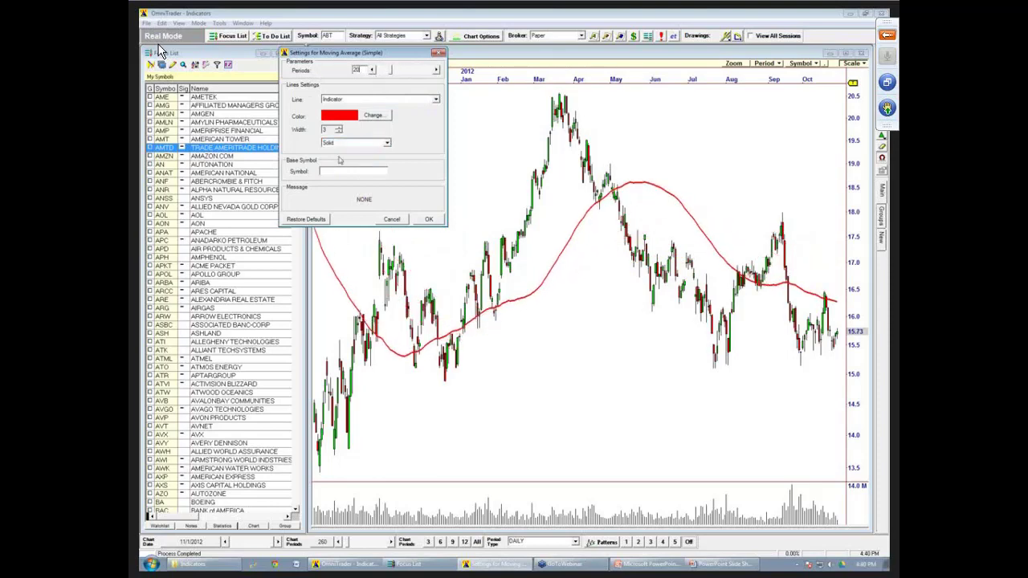
{"action": "left_click", "coordinate": [429, 219]}
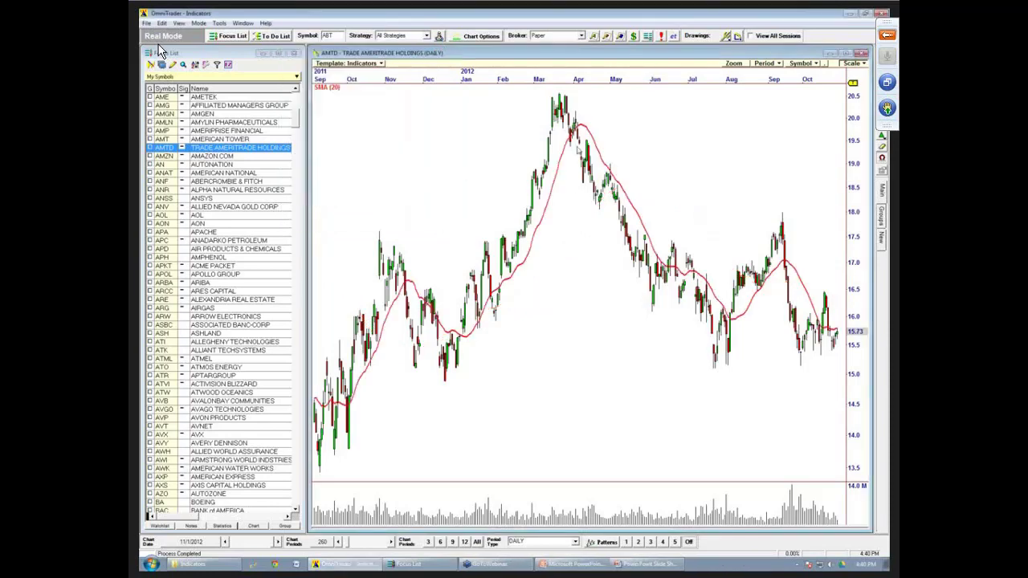
Reopen the settings of the plotted simple moving average and change its periods to 50.
{"action": "scroll", "coordinate": [547, 160], "scroll_direction": "up", "scroll_amount": 3}
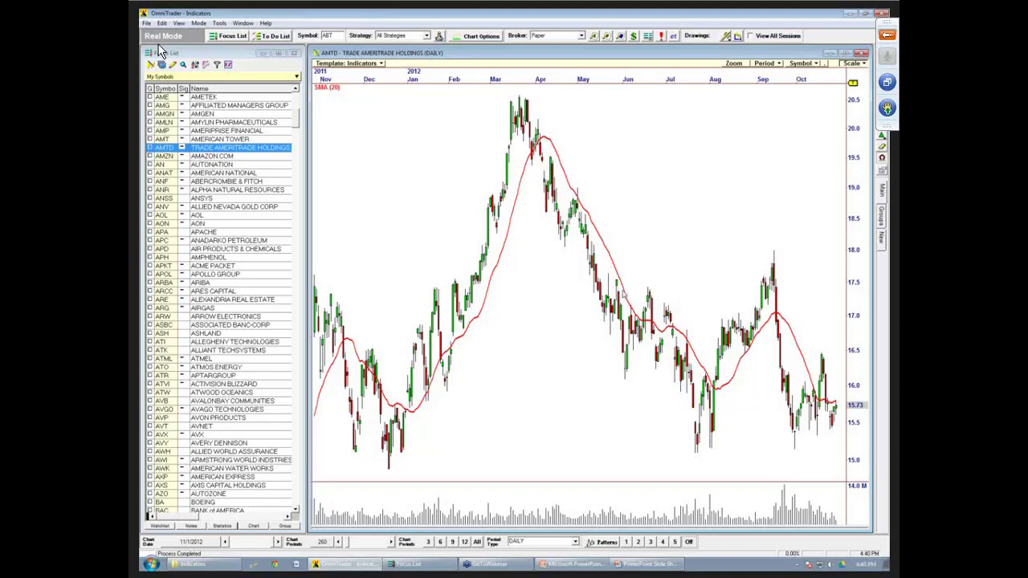
{"action": "double_click", "coordinate": [508, 234]}
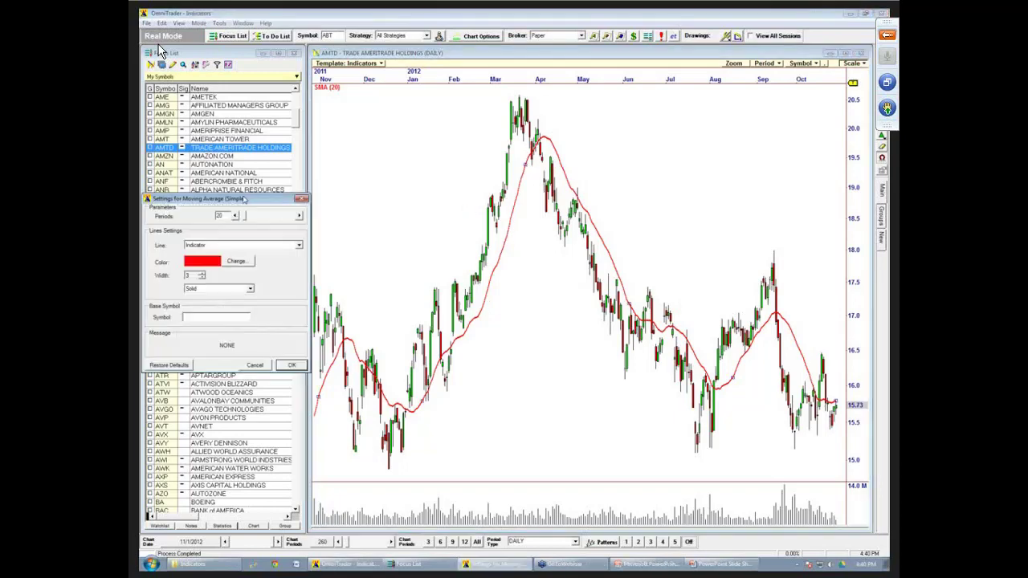
{"action": "left_click_drag", "start_coordinate": [244, 199], "coordinate": [383, 99]}
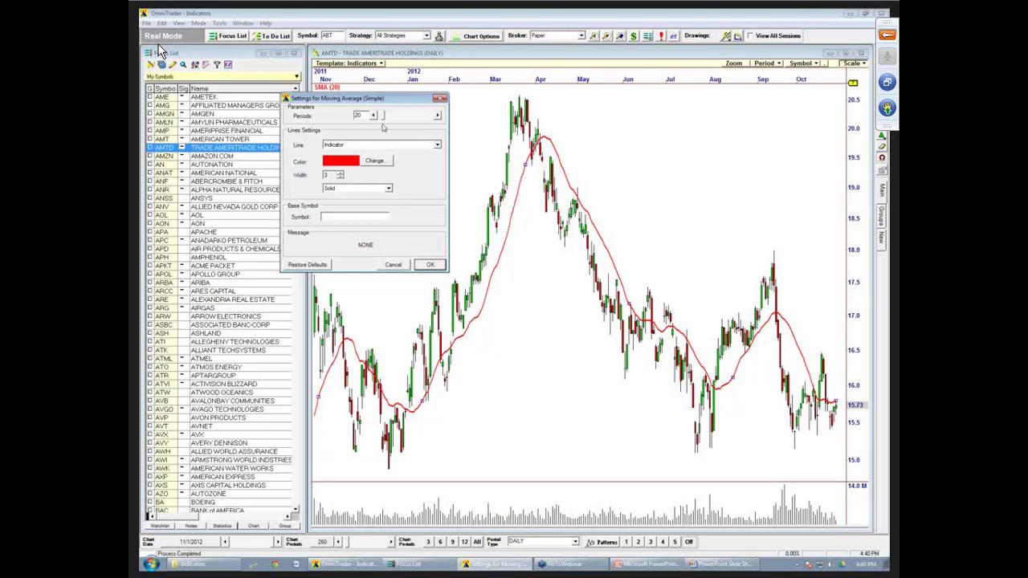
{"action": "double_click", "coordinate": [360, 115]}
{"action": "type", "text": "50"}
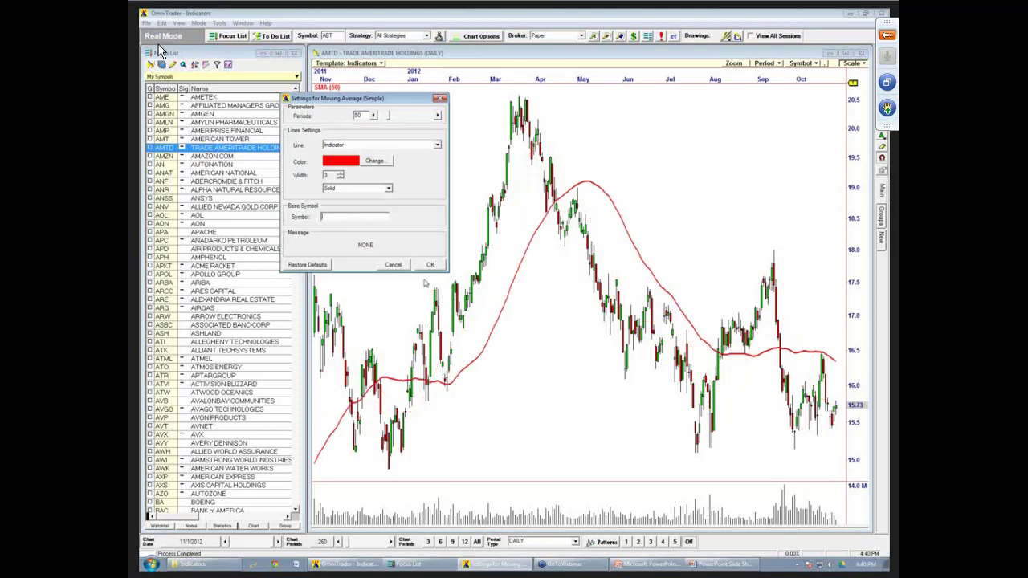
{"action": "left_click", "coordinate": [430, 264]}
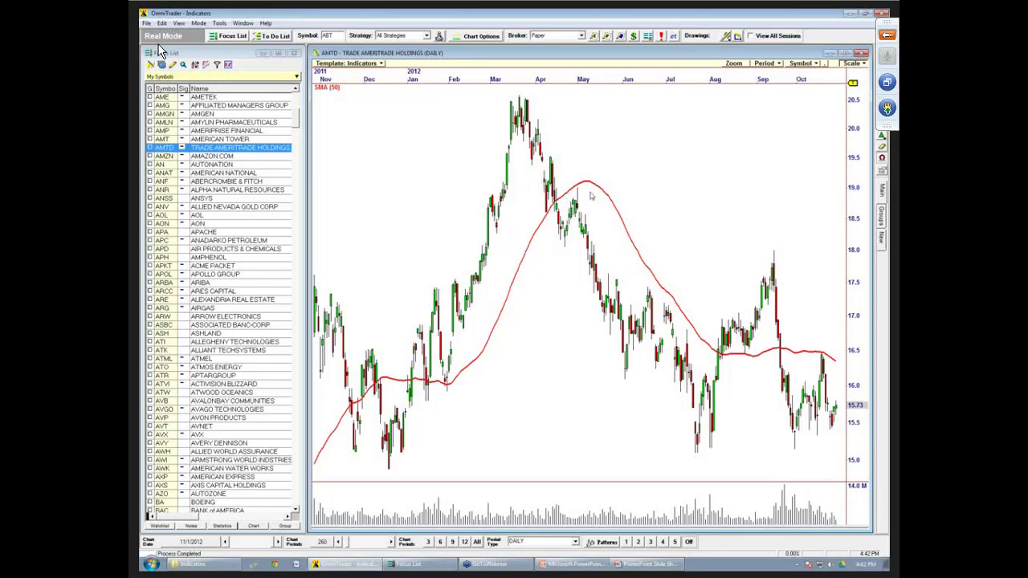
Save the chart setup as a template named TD Ameritrade and check it in the list of available templates.
{"action": "right_click", "coordinate": [346, 181]}
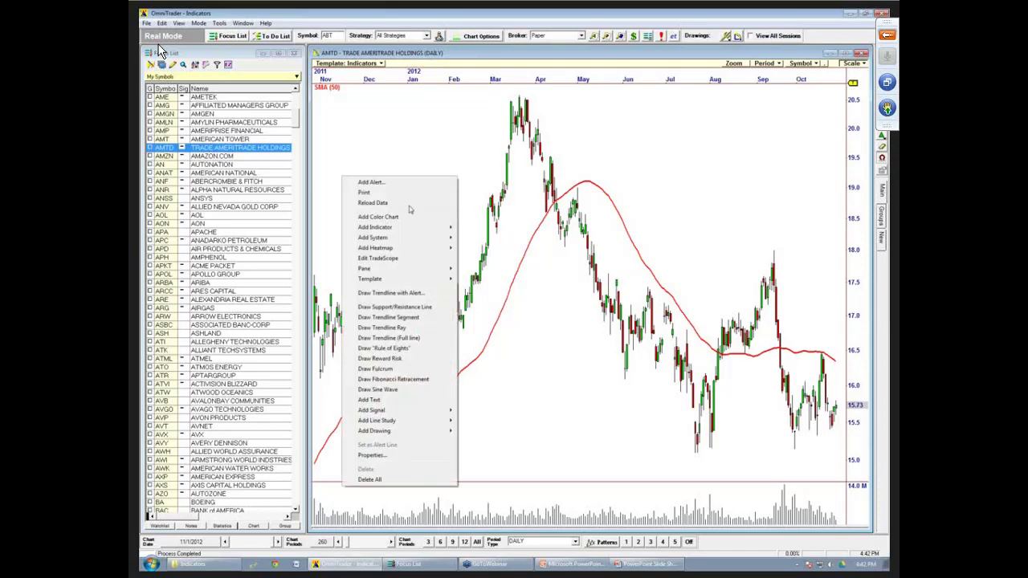
{"action": "mouse_move", "coordinate": [379, 231]}
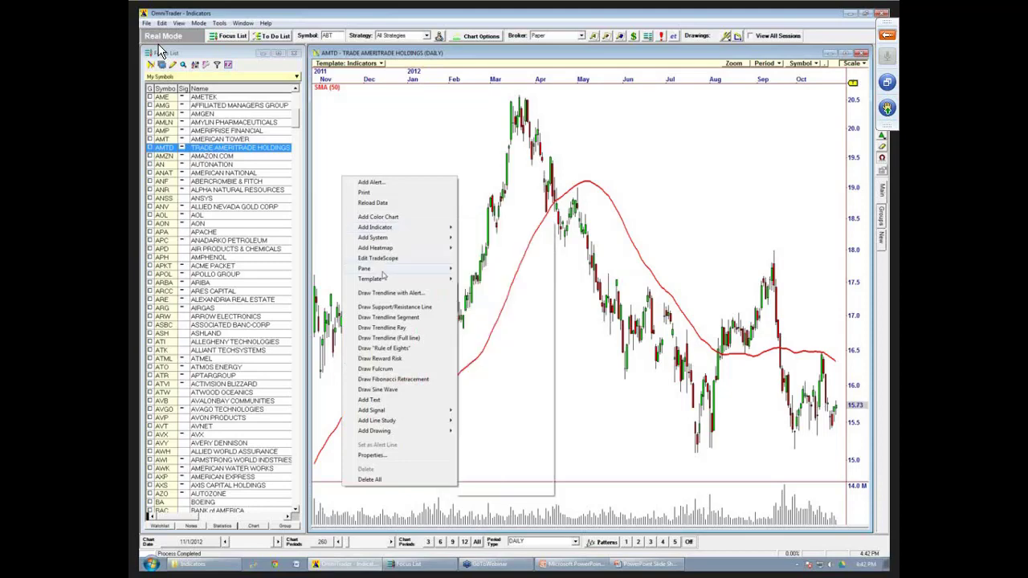
{"action": "mouse_move", "coordinate": [384, 279]}
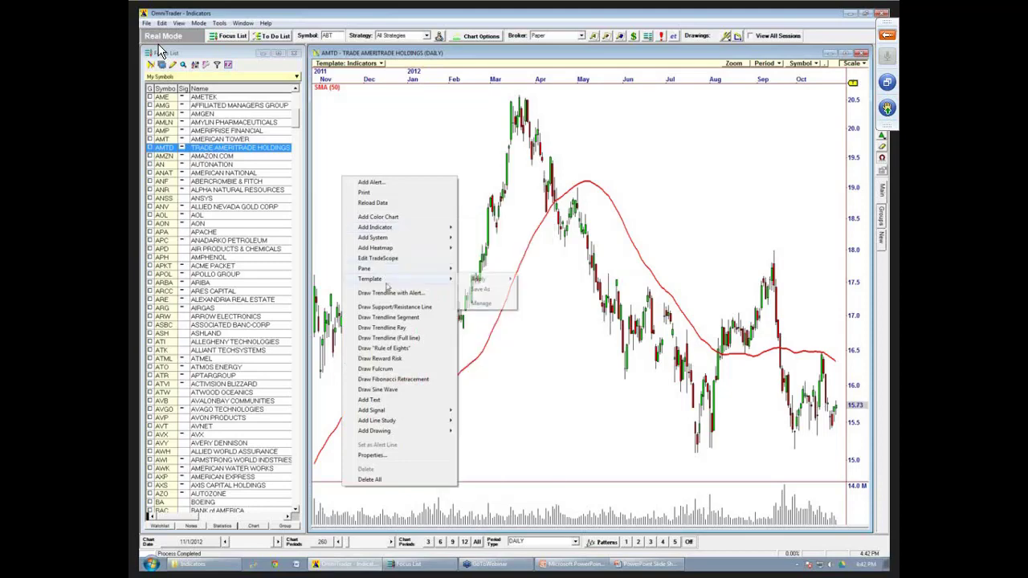
{"action": "left_click", "coordinate": [481, 290]}
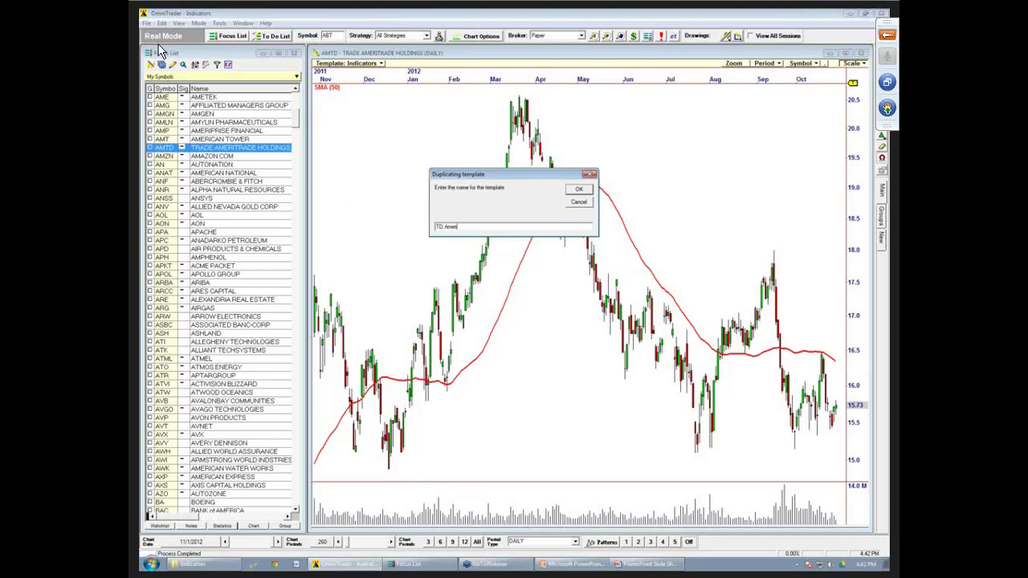
{"action": "left_click", "coordinate": [579, 190]}
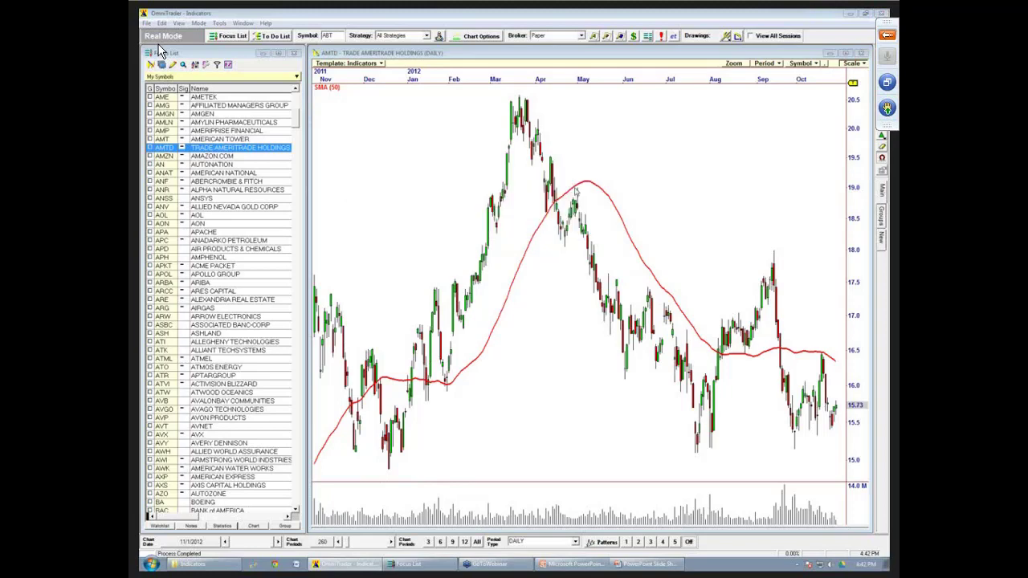
{"action": "left_click", "coordinate": [360, 63]}
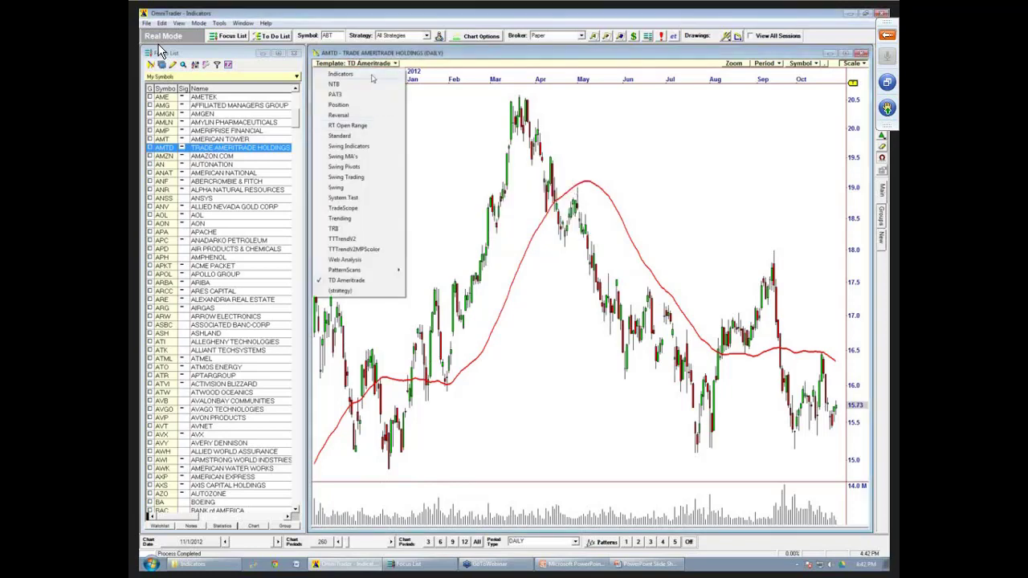
{"action": "left_click", "coordinate": [454, 69]}
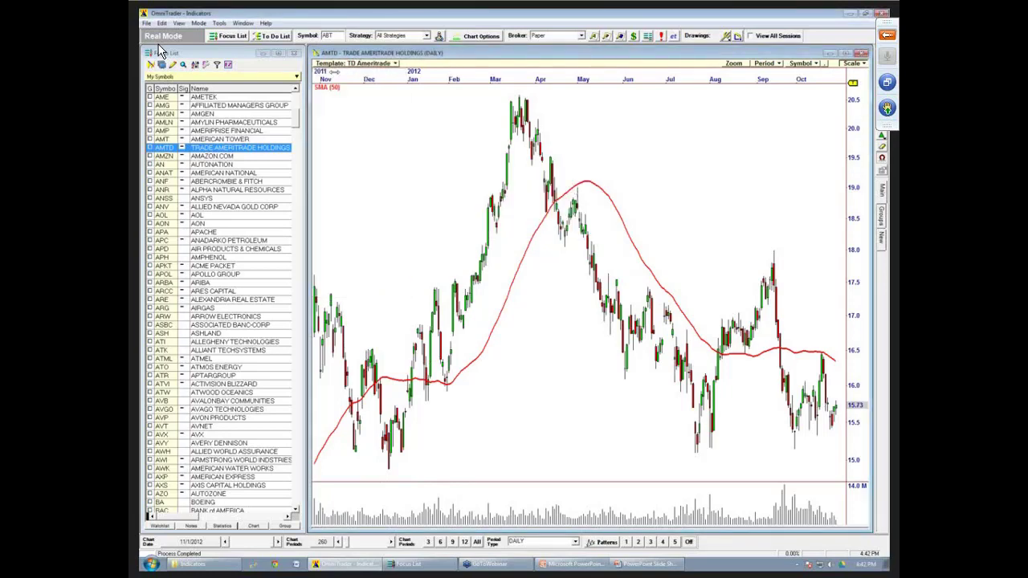
{"action": "left_click", "coordinate": [363, 66]}
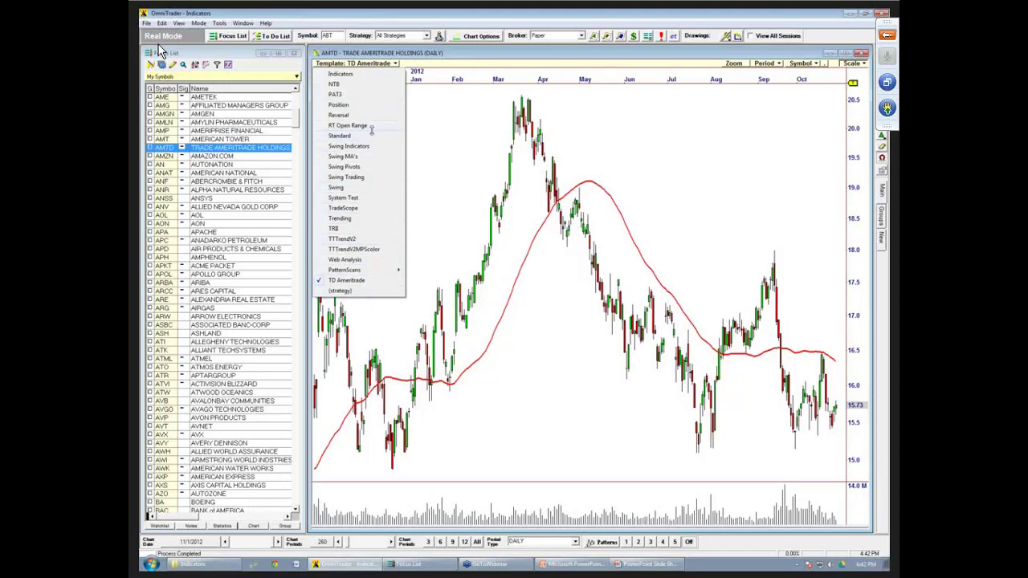
{"action": "left_click", "coordinate": [432, 122]}
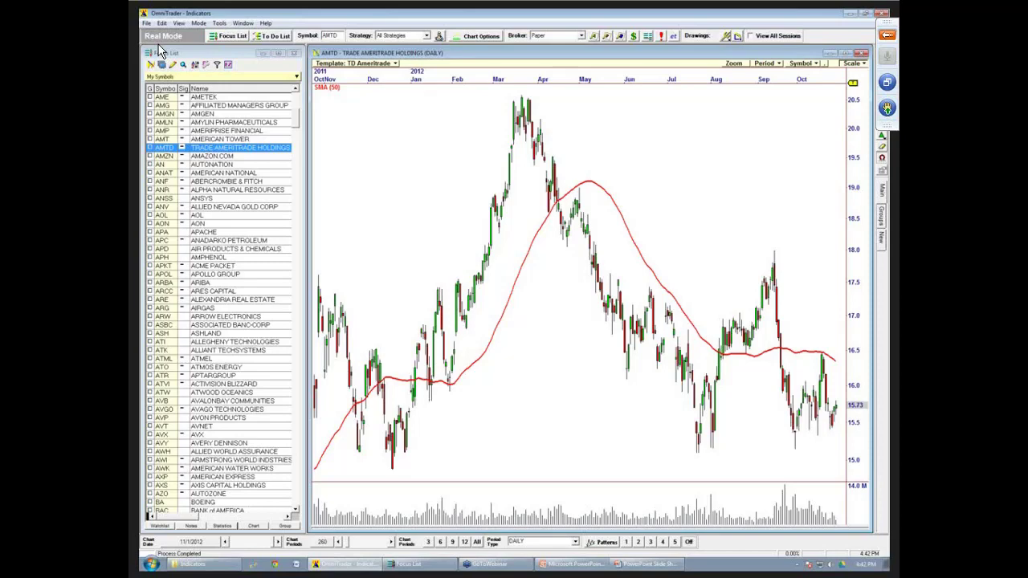
Create a new workspace tab labelled TD.
{"action": "left_click", "coordinate": [882, 235]}
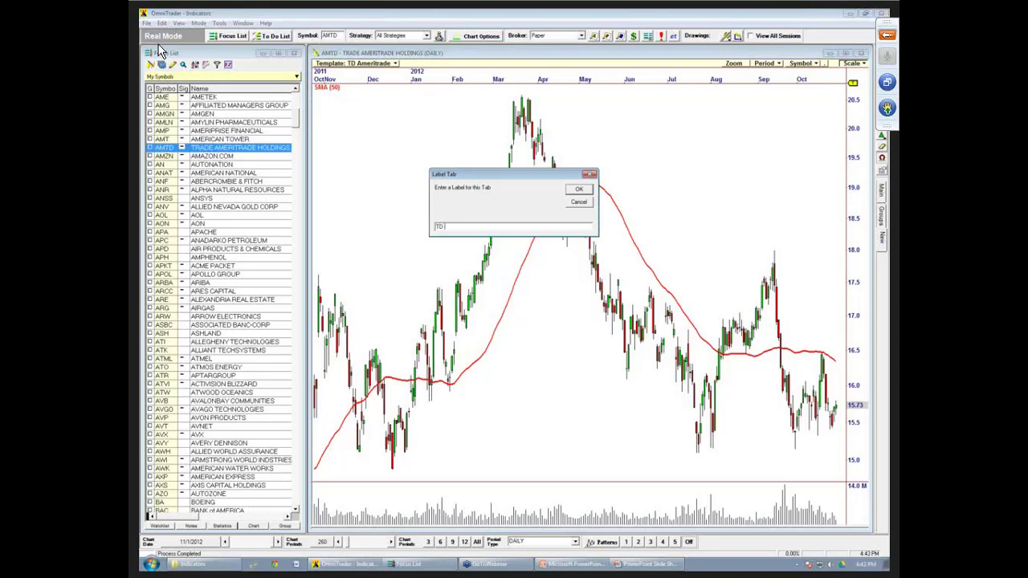
{"action": "type", "text": "TD"}
{"action": "left_click", "coordinate": [579, 190]}
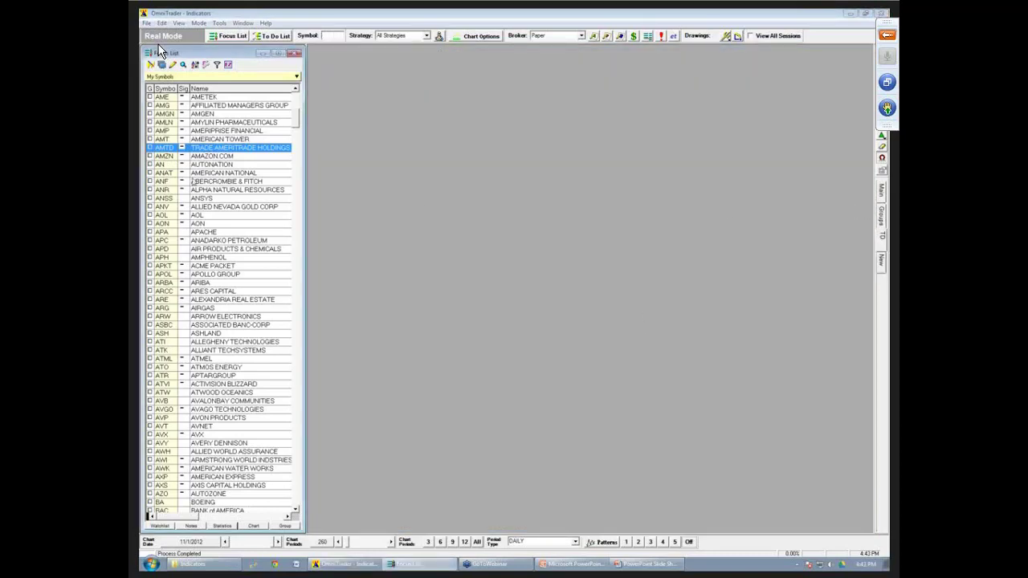
Open the AMTD chart from the focus list and apply the TD Ameritrade template to it.
{"action": "double_click", "coordinate": [205, 150]}
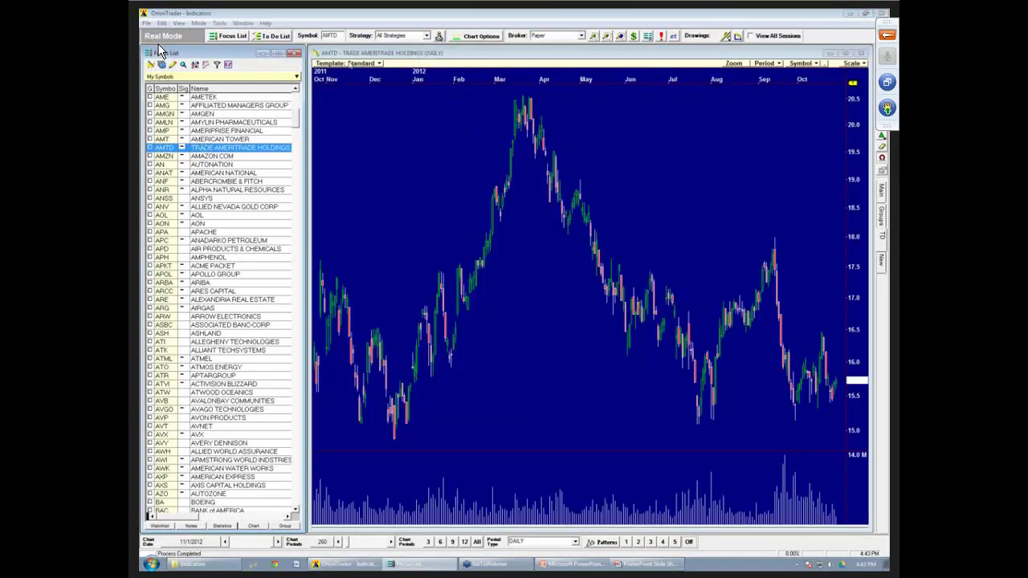
{"action": "left_click", "coordinate": [351, 63]}
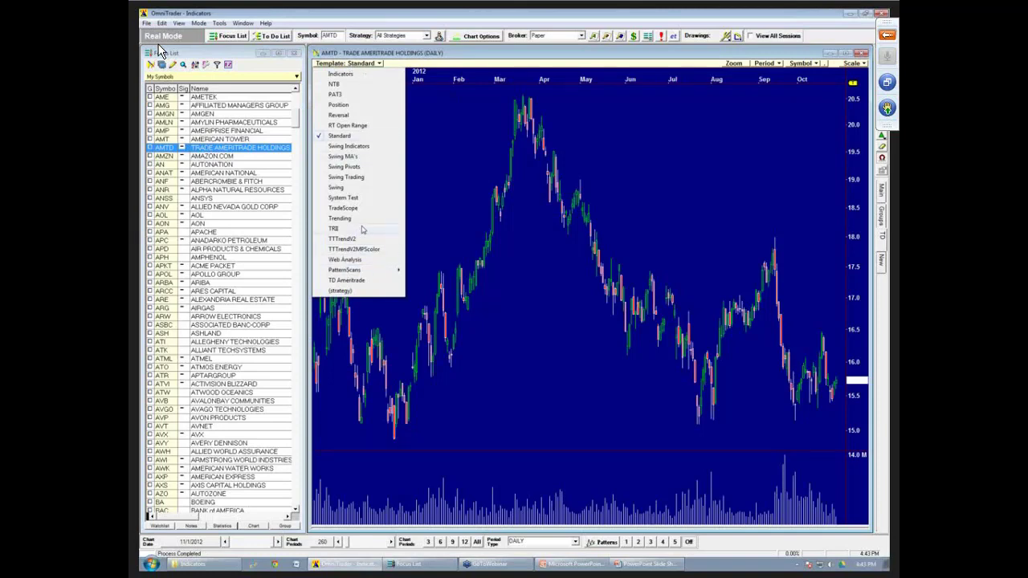
{"action": "left_click", "coordinate": [347, 281]}
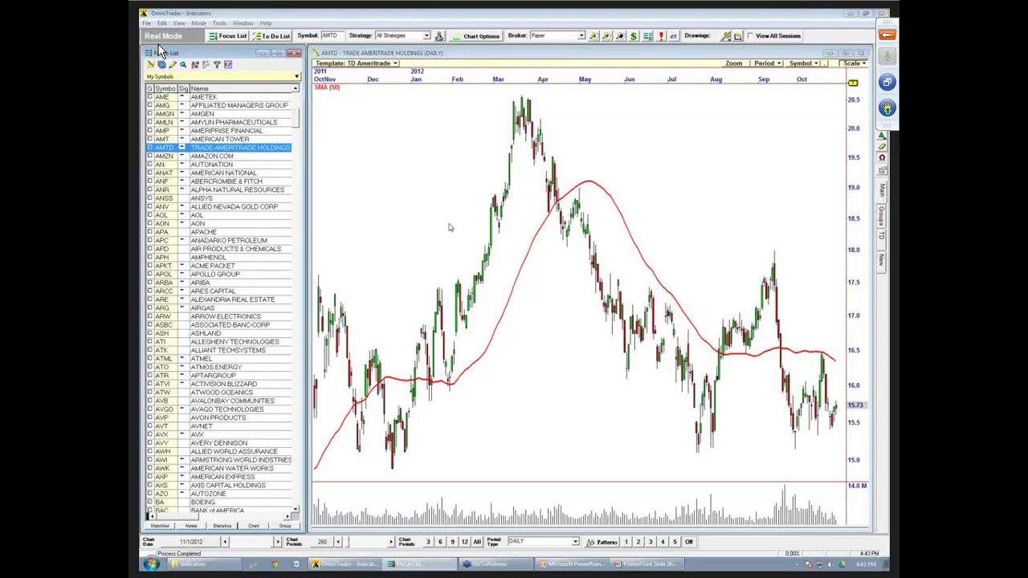
Chart AutoNation with the TD Ameritrade template and try switching its template to Indicators.
{"action": "left_click", "coordinate": [206, 164]}
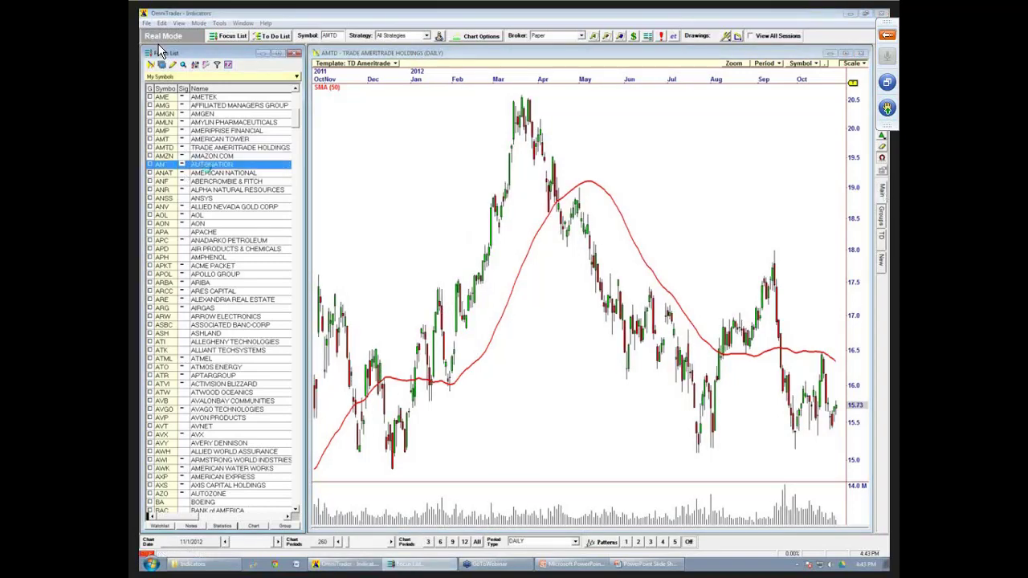
{"action": "left_click", "coordinate": [374, 64]}
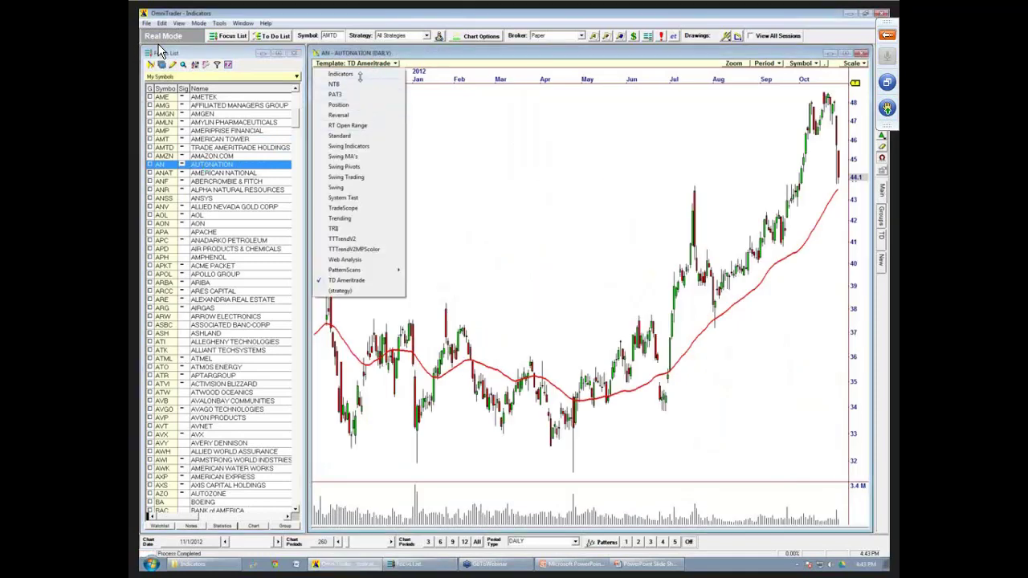
{"action": "left_click", "coordinate": [340, 74]}
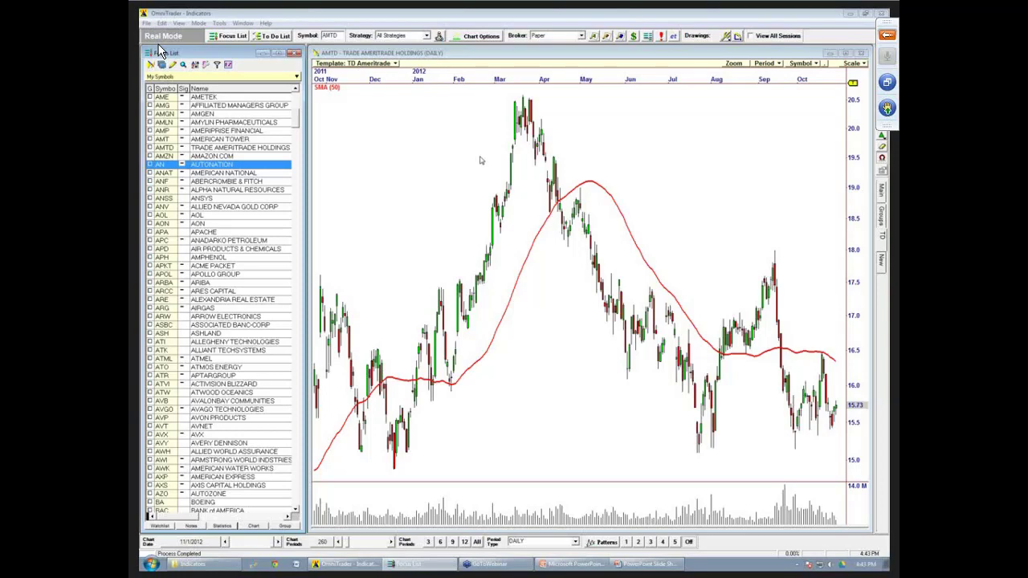
Delete the simple moving average from the AMTD chart and add the MACD indicator.
{"action": "left_click", "coordinate": [588, 185]}
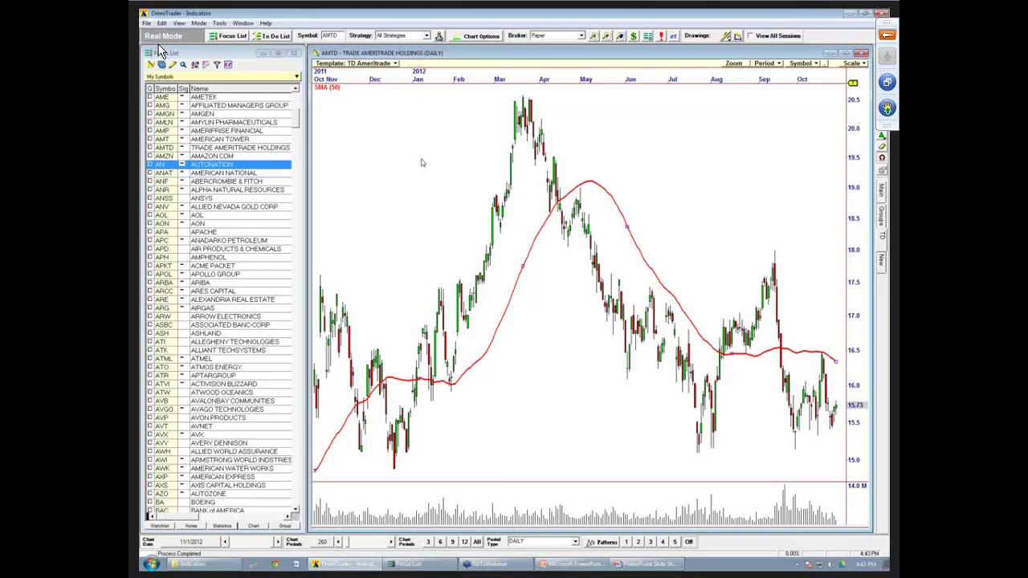
{"action": "key", "text": "Delete"}
{"action": "right_click", "coordinate": [362, 133]}
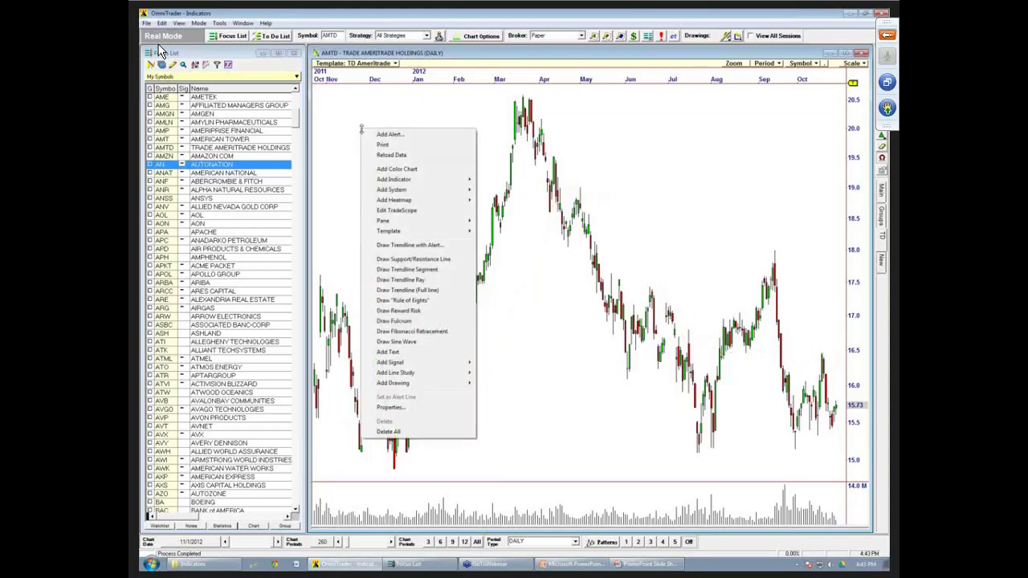
{"action": "mouse_move", "coordinate": [408, 180]}
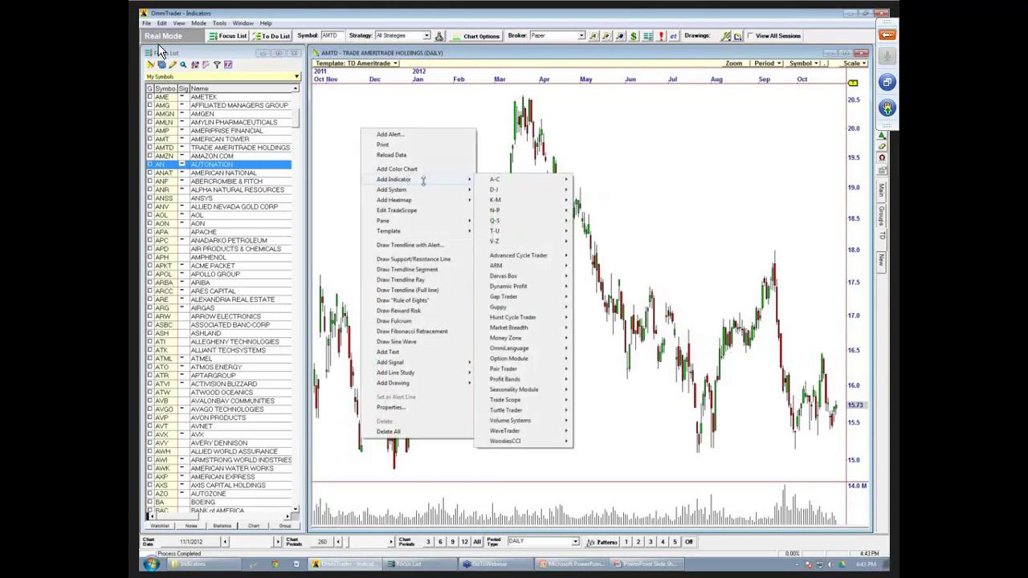
{"action": "mouse_move", "coordinate": [542, 197]}
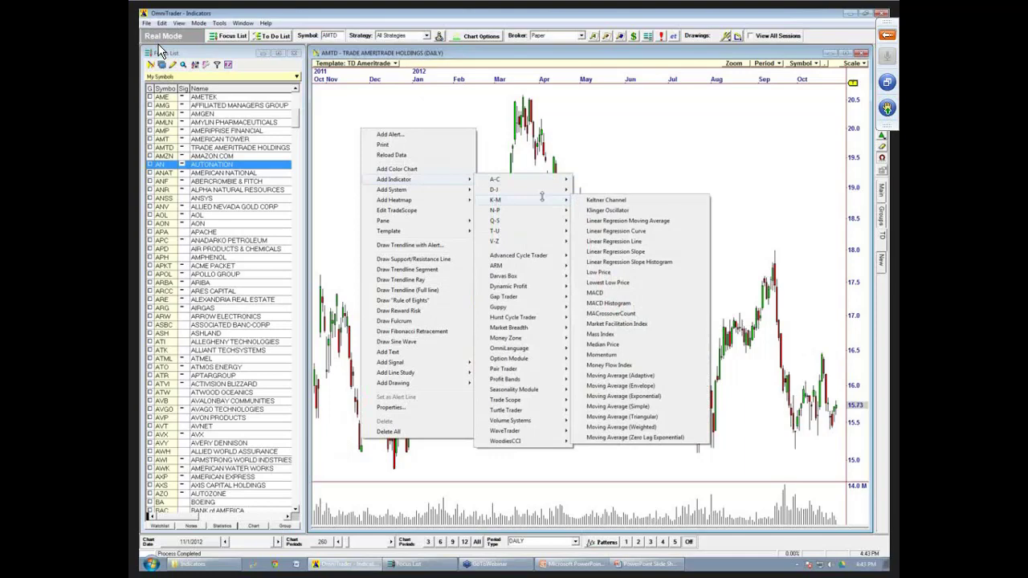
{"action": "left_click", "coordinate": [616, 295]}
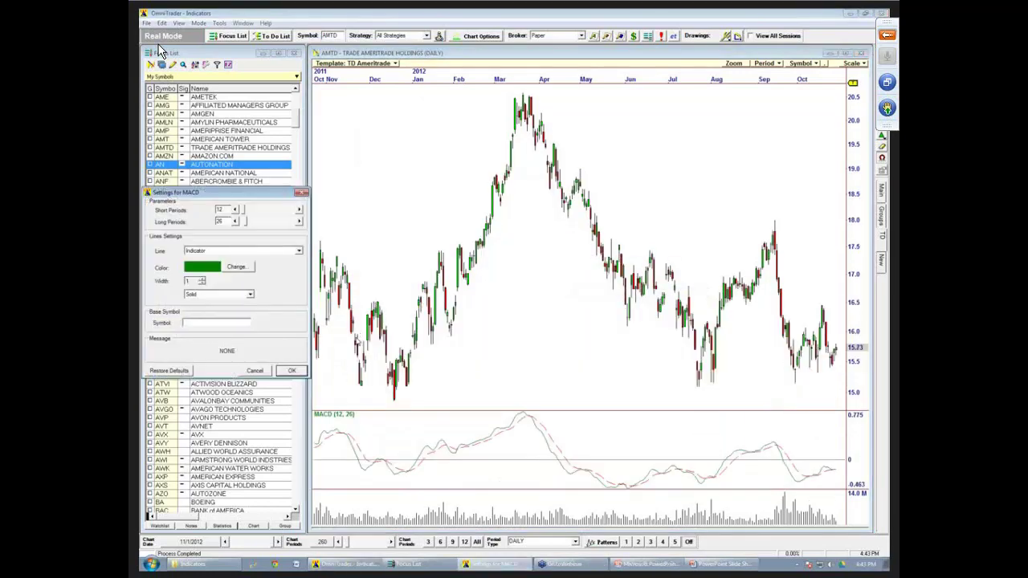
Set the MACD's Indicator line width to 3 and its Trigger line width to 2, and accept the settings.
{"action": "left_click", "coordinate": [201, 279]}
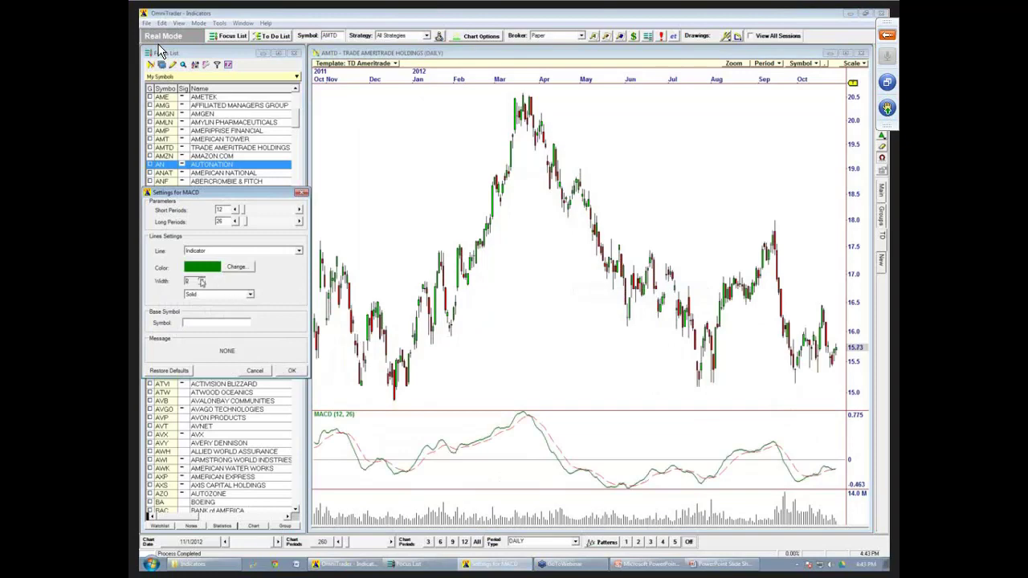
{"action": "left_click", "coordinate": [202, 279]}
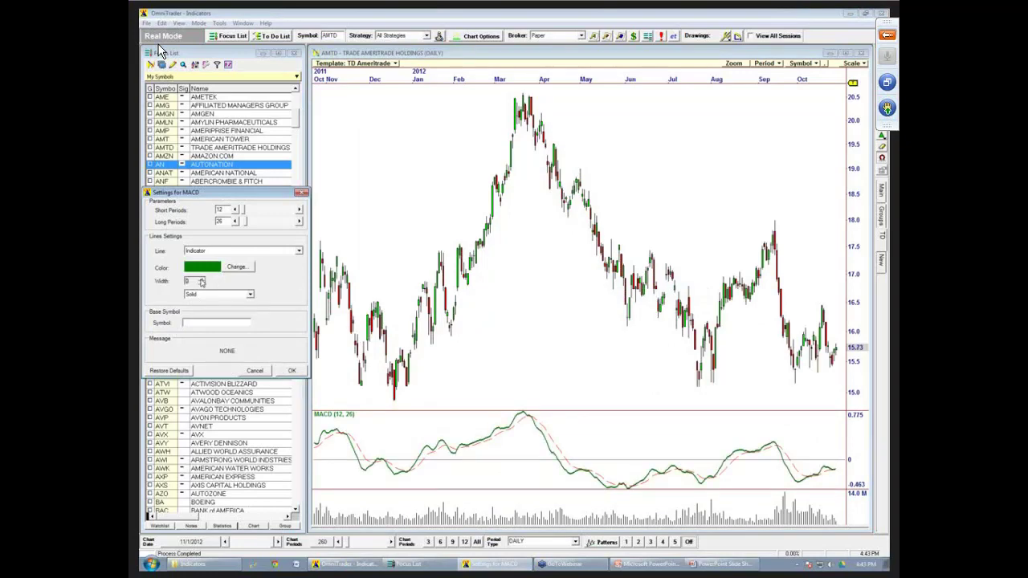
{"action": "left_click", "coordinate": [299, 254]}
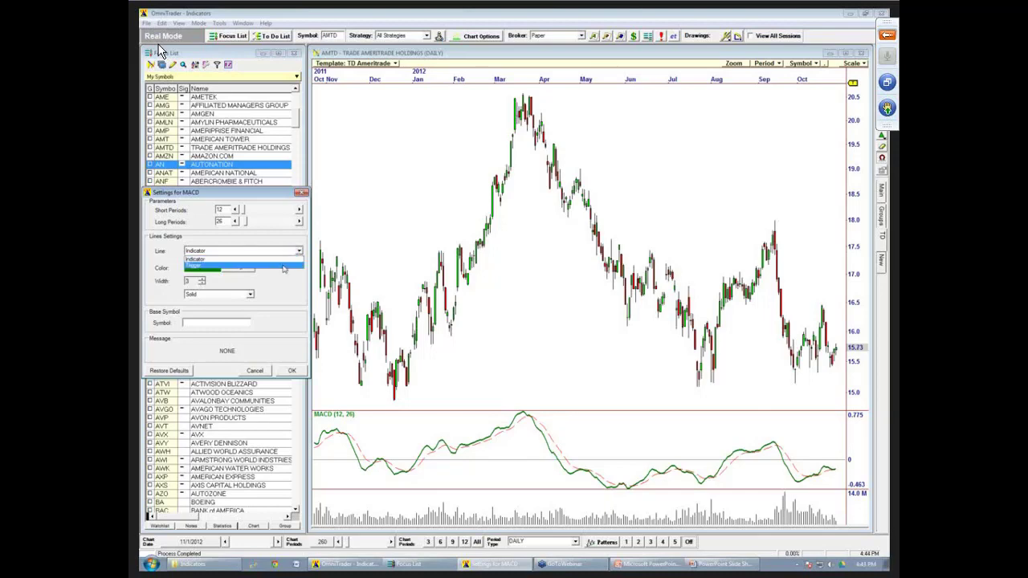
{"action": "left_click", "coordinate": [285, 266]}
{"action": "left_click", "coordinate": [201, 279]}
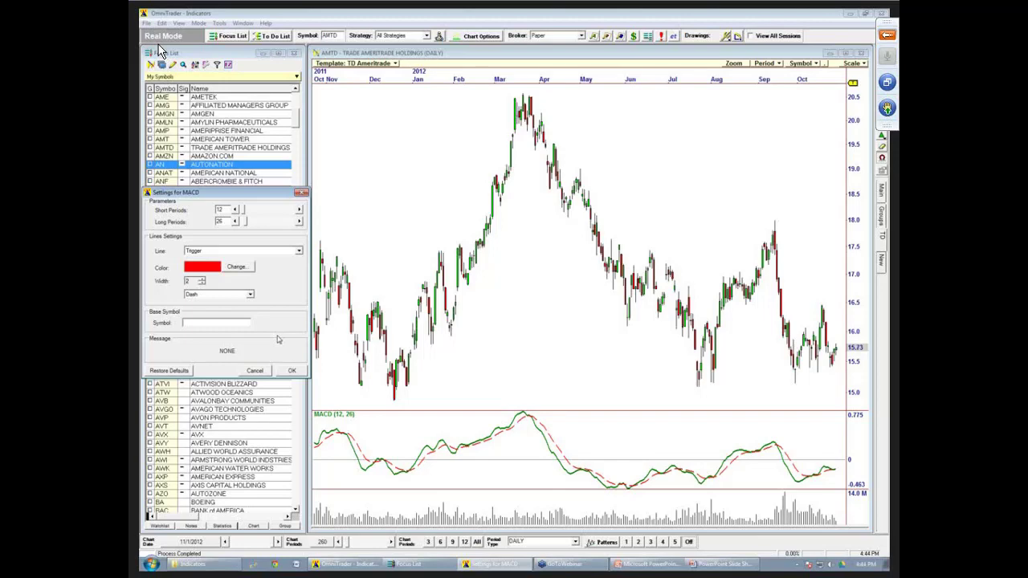
{"action": "left_click", "coordinate": [291, 371]}
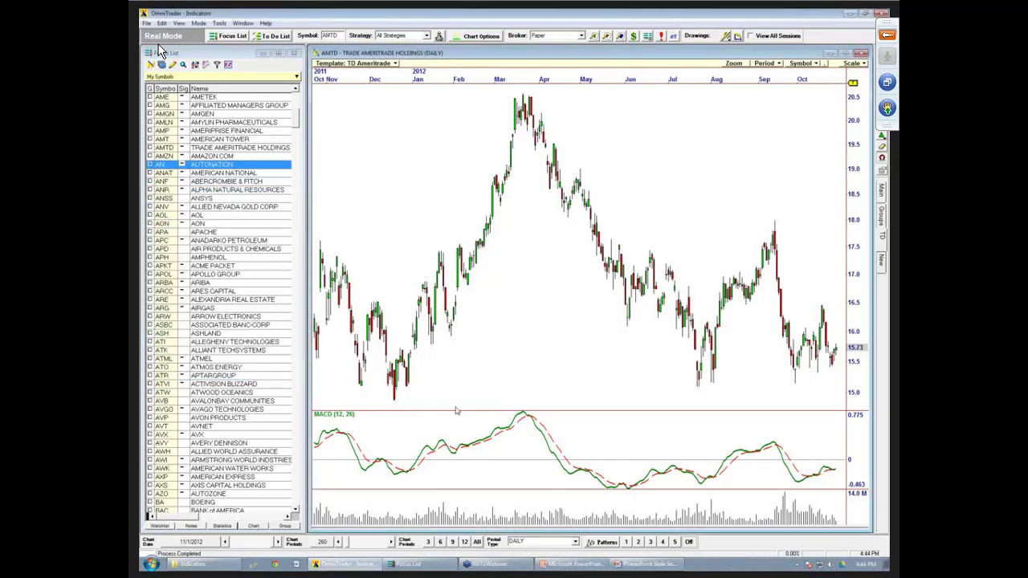
Reopen the plotted MACD's settings and change its short periods to 50 and long periods to 200.
{"action": "double_click", "coordinate": [314, 445]}
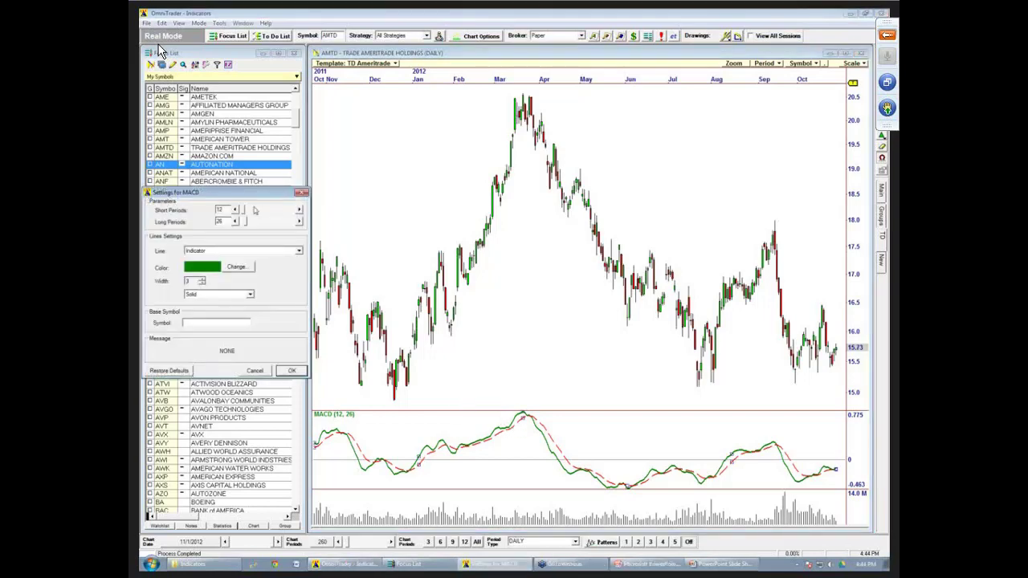
{"action": "left_click_drag", "start_coordinate": [224, 210], "coordinate": [205, 206]}
{"action": "type", "text": "50"}
{"action": "left_click_drag", "start_coordinate": [226, 220], "coordinate": [176, 221]}
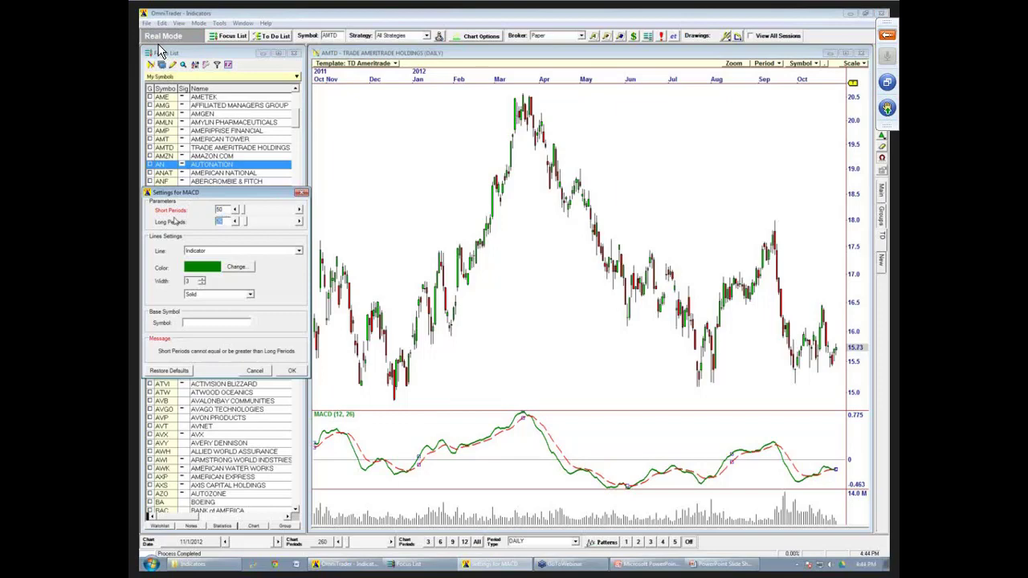
{"action": "type", "text": "200"}
{"action": "left_click", "coordinate": [193, 324]}
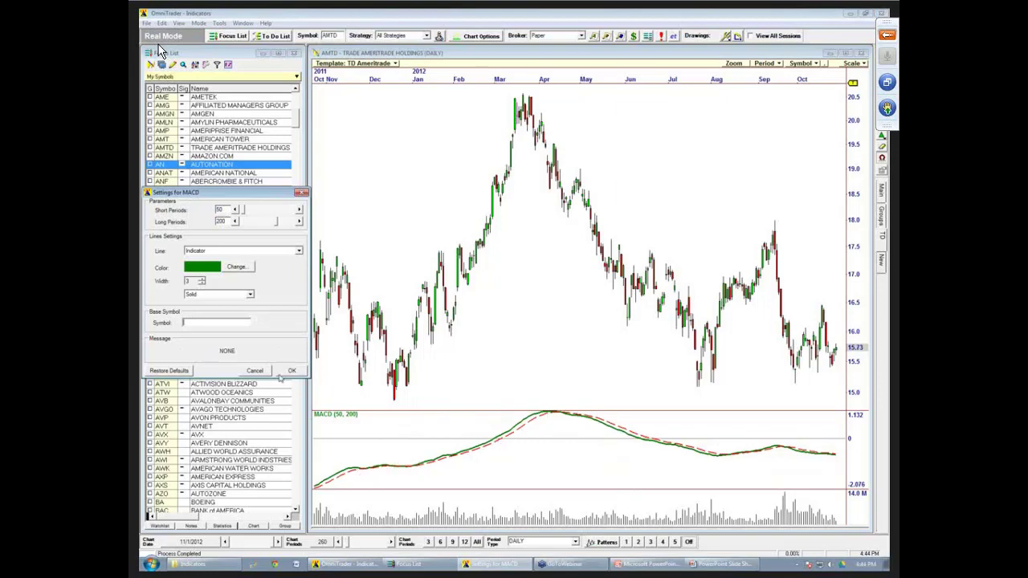
{"action": "left_click", "coordinate": [495, 307]}
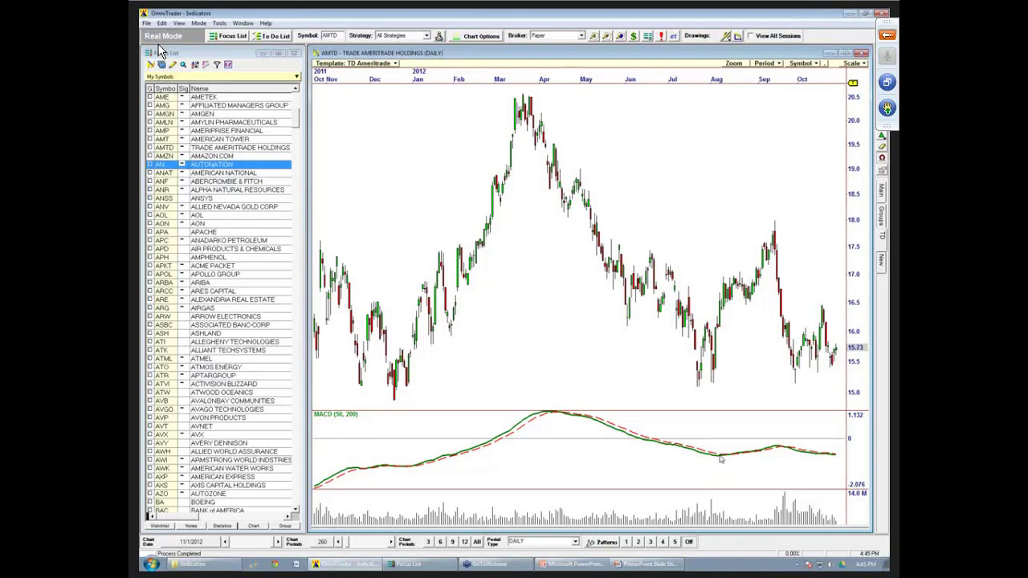
Delete the MACD from the AMTD chart and add the Trend Intensity Index indicator.
{"action": "left_click", "coordinate": [633, 441]}
{"action": "key", "text": "Delete"}
{"action": "right_click", "coordinate": [381, 167]}
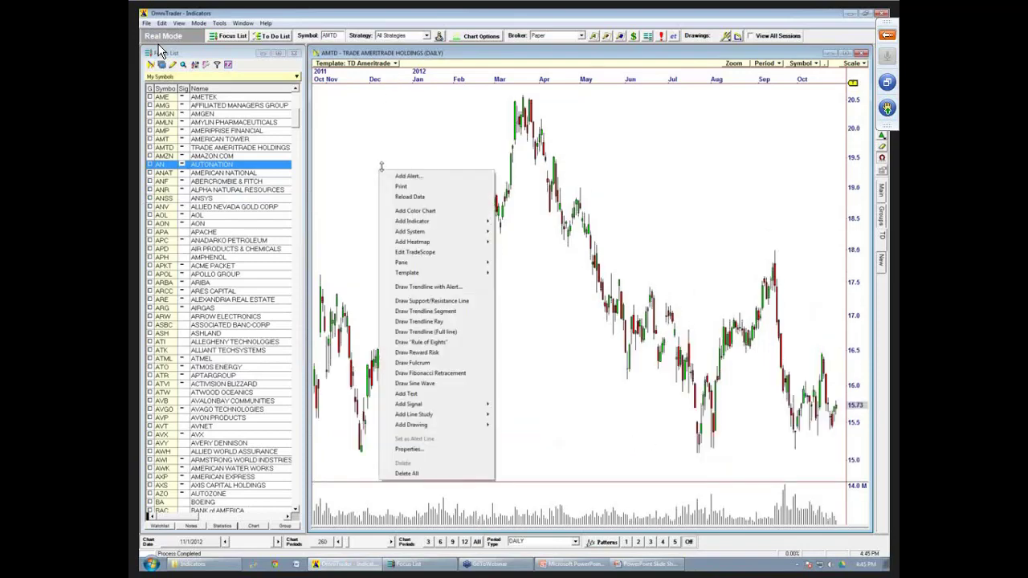
{"action": "mouse_move", "coordinate": [418, 221]}
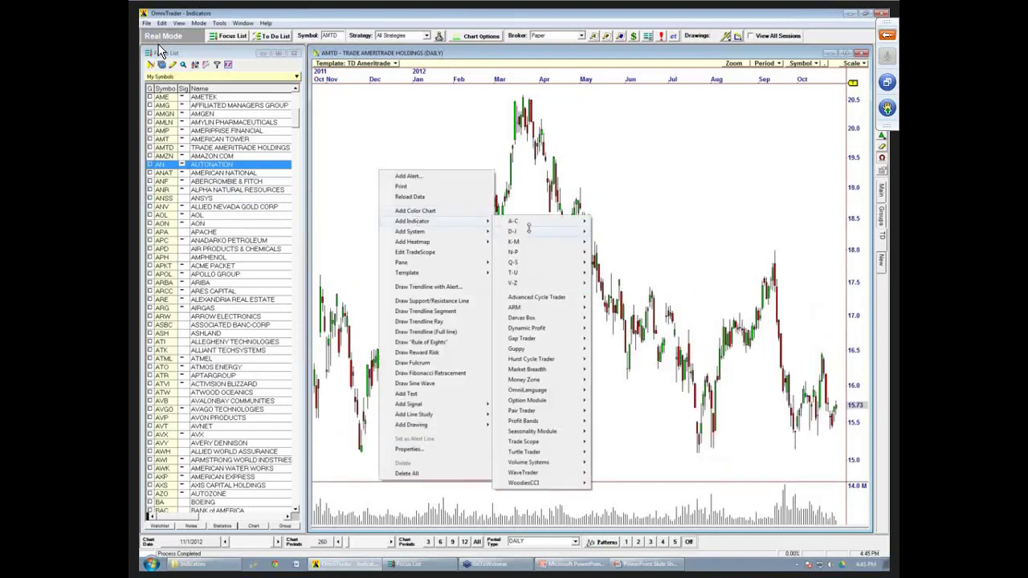
{"action": "mouse_move", "coordinate": [541, 274]}
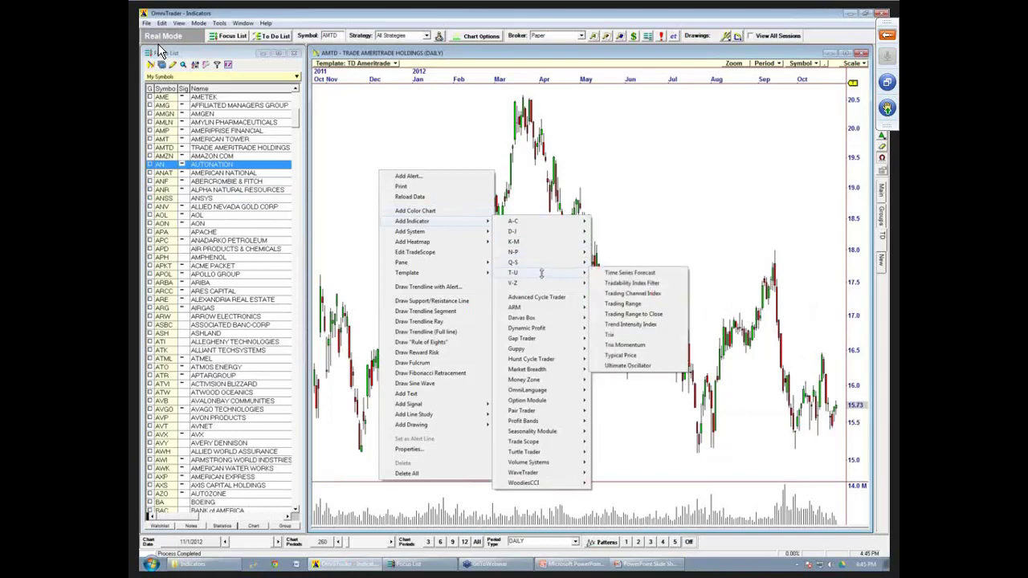
{"action": "left_click", "coordinate": [631, 324]}
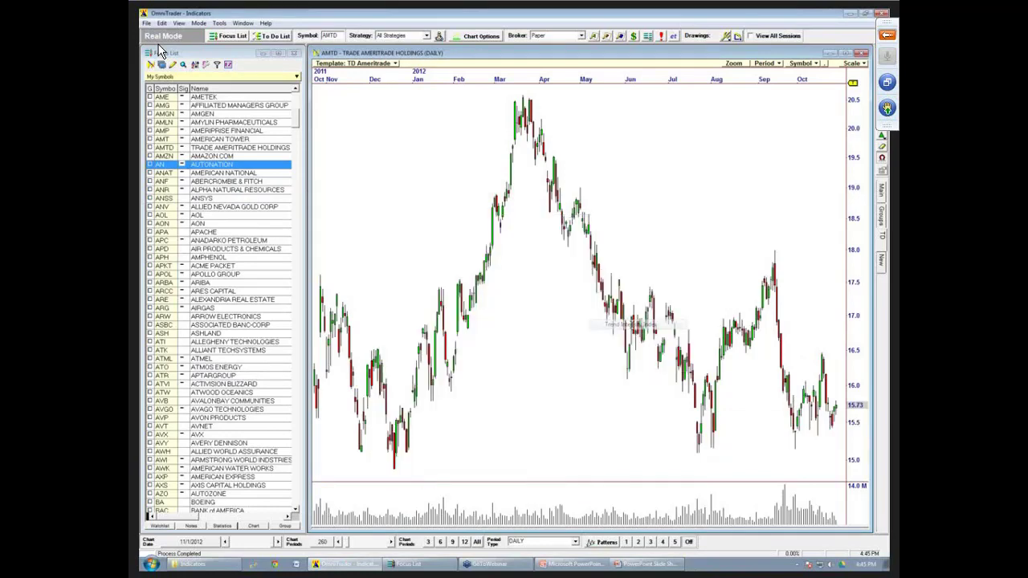
Set the Trend Intensity Index's Indicator line width to 3 and accept the settings.
{"action": "left_click", "coordinate": [202, 279]}
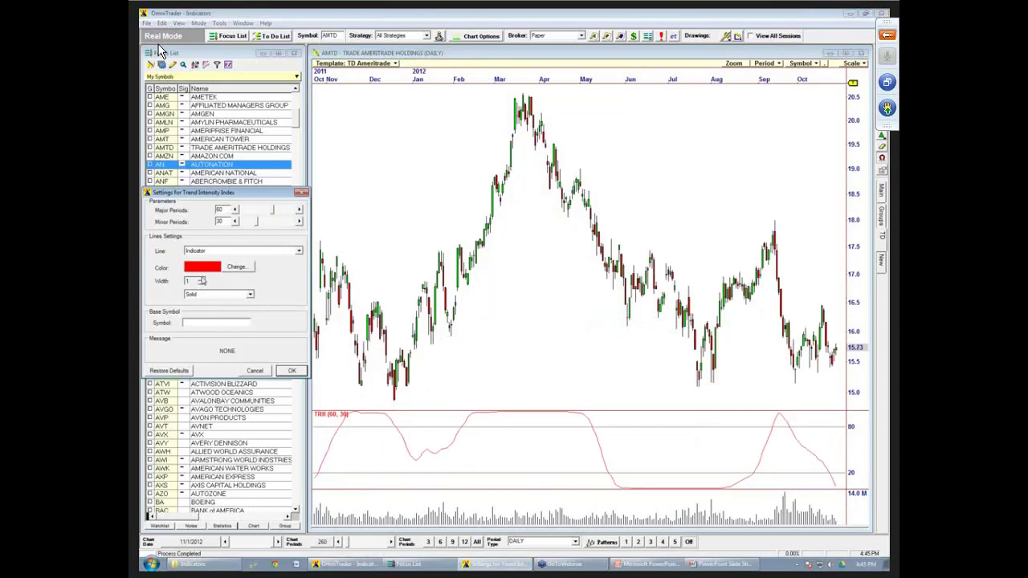
{"action": "left_click", "coordinate": [202, 278]}
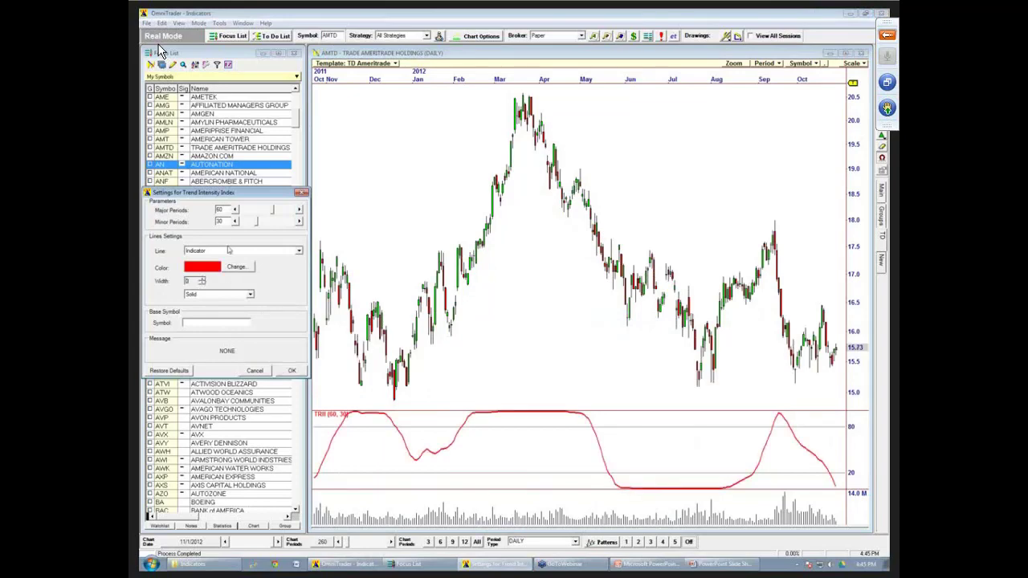
{"action": "left_click", "coordinate": [293, 372]}
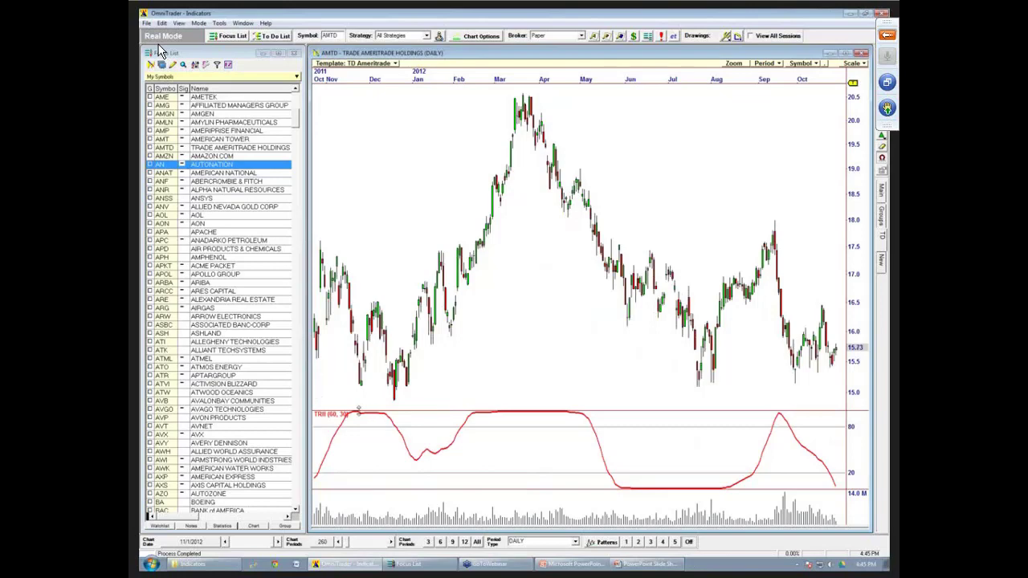
Reopen the plotted Trend Intensity Index's settings and change its major periods to 30 and minor periods to 15.
{"action": "double_click", "coordinate": [334, 442]}
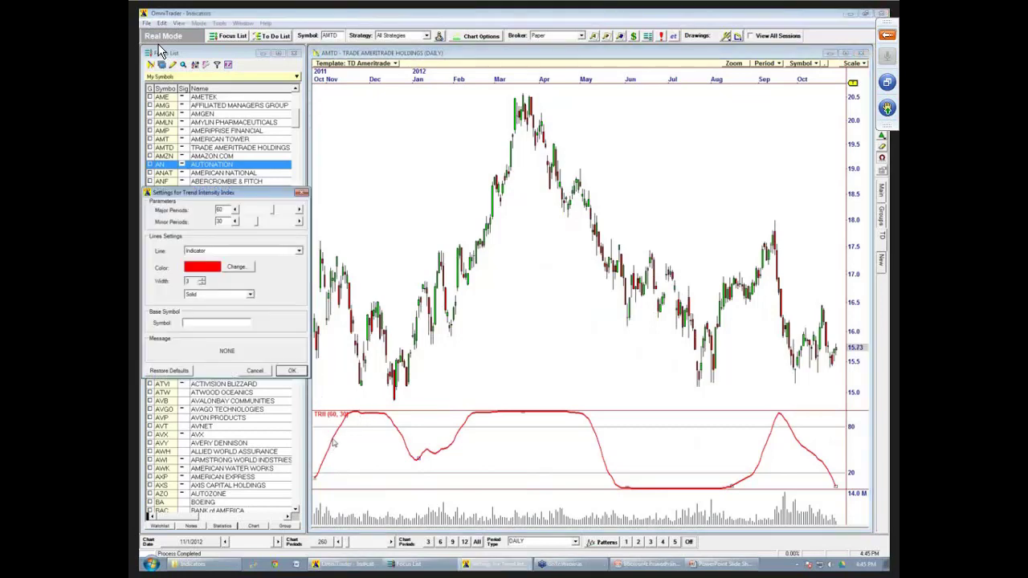
{"action": "double_click", "coordinate": [222, 210]}
{"action": "type", "text": "30"}
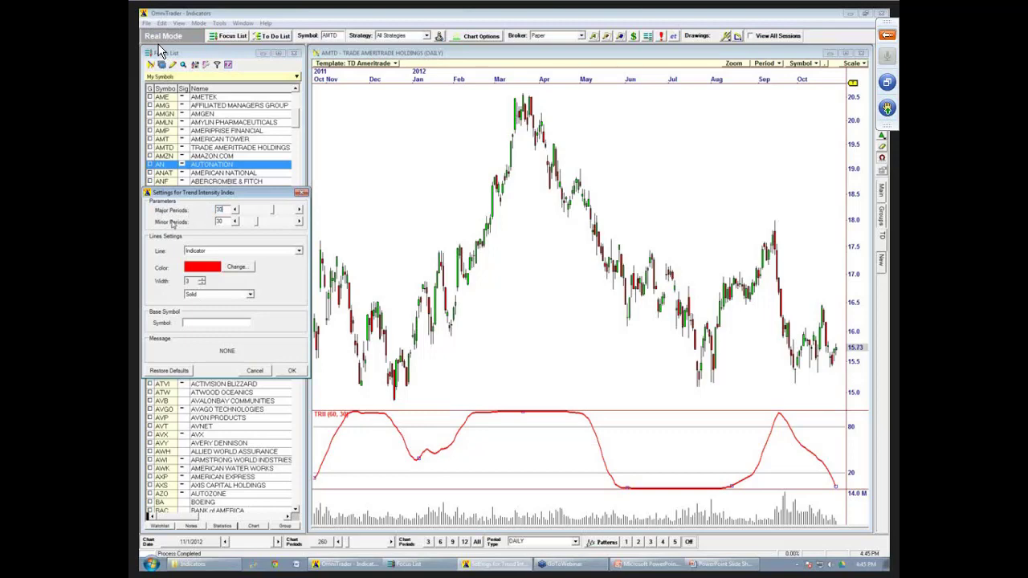
{"action": "type", "text": "15"}
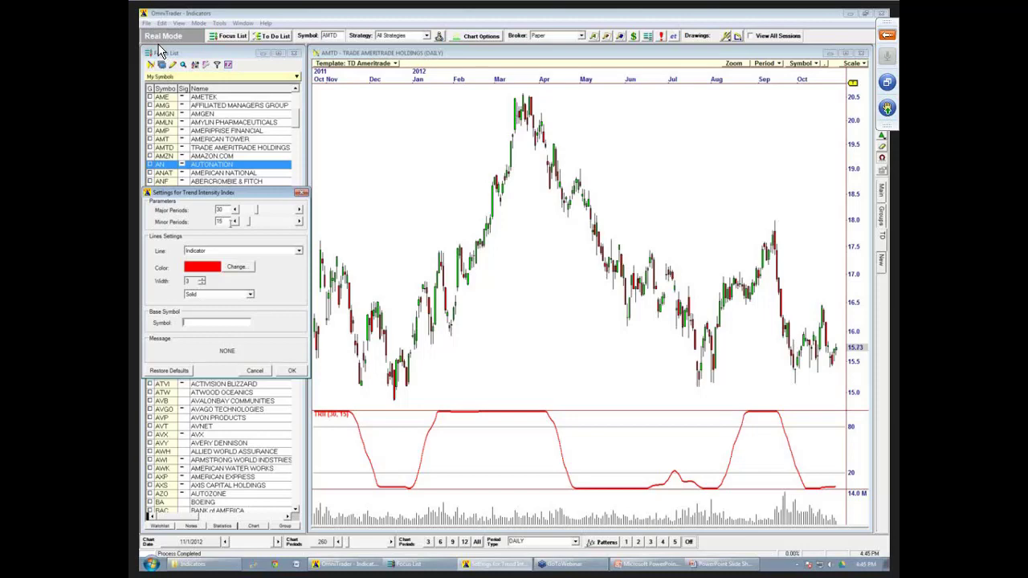
{"action": "left_click", "coordinate": [291, 371]}
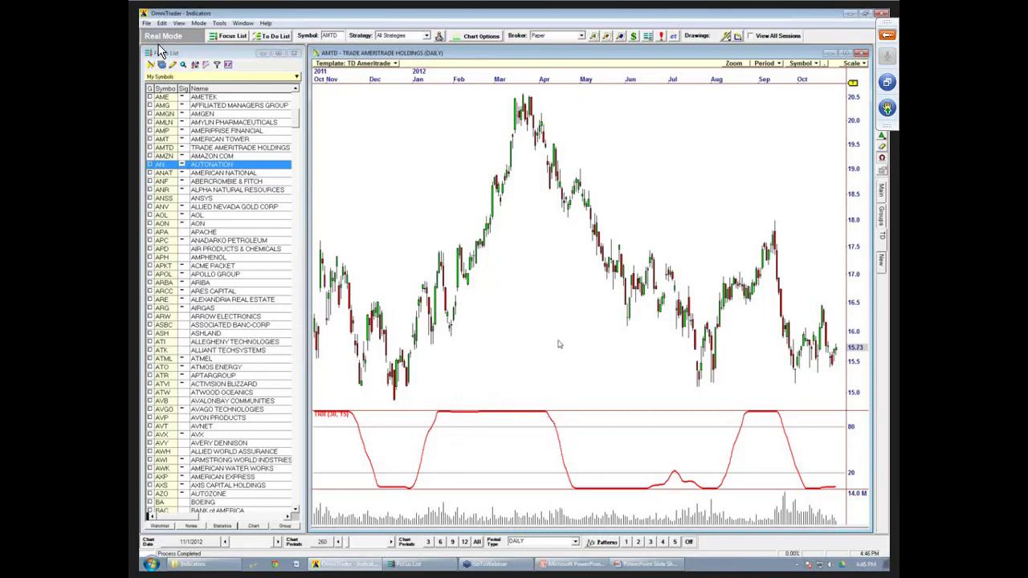
Enlarge the Trend Intensity Index pane on the AMTD chart and delete the indicator.
{"action": "left_click_drag", "start_coordinate": [559, 345], "coordinate": [557, 336]}
{"action": "left_click_drag", "start_coordinate": [483, 410], "coordinate": [481, 313]}
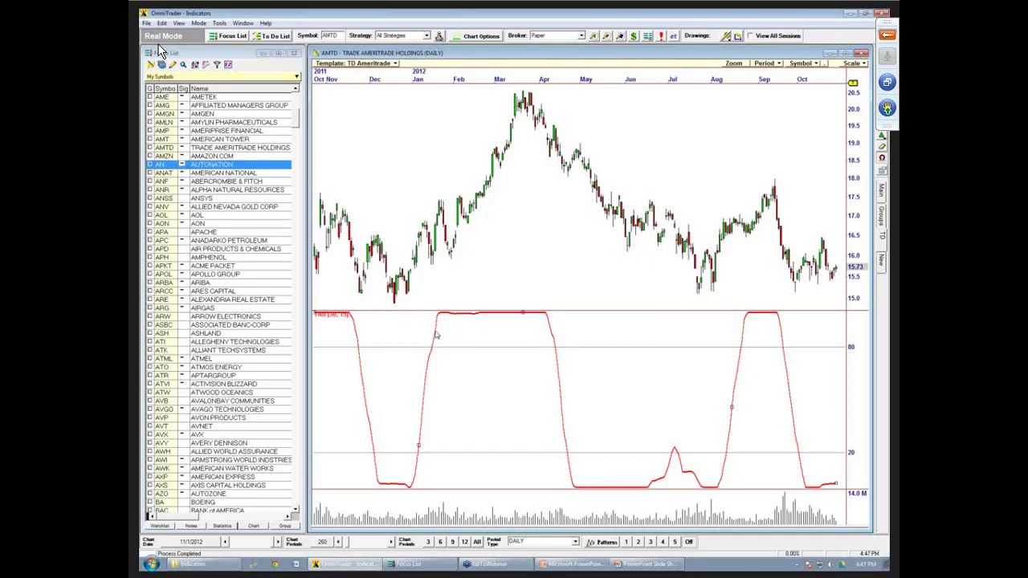
{"action": "key", "text": "Delete"}
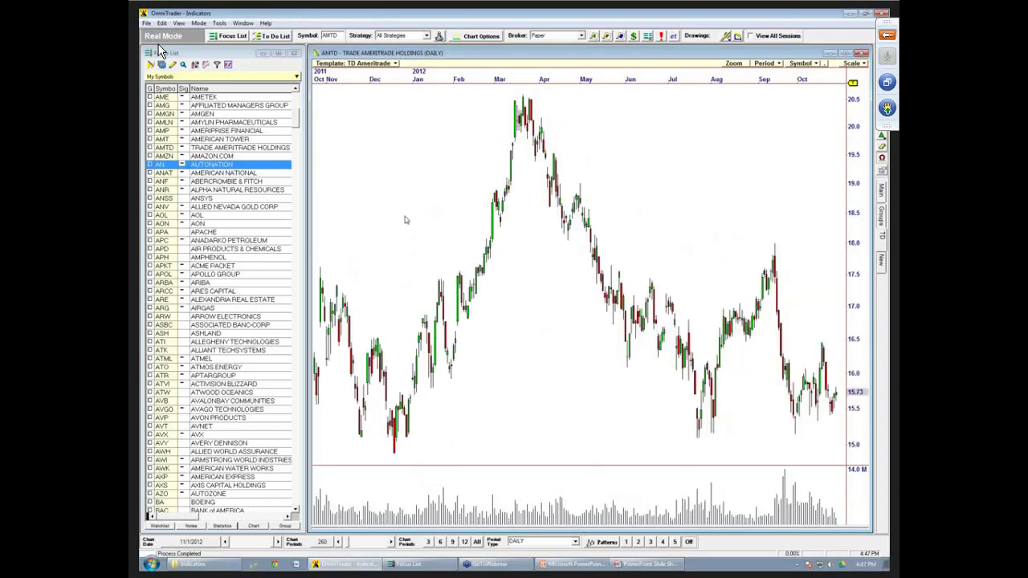
Add the MACD Histogram indicator to the AMTD chart.
{"action": "right_click", "coordinate": [366, 187]}
{"action": "mouse_move", "coordinate": [399, 236]}
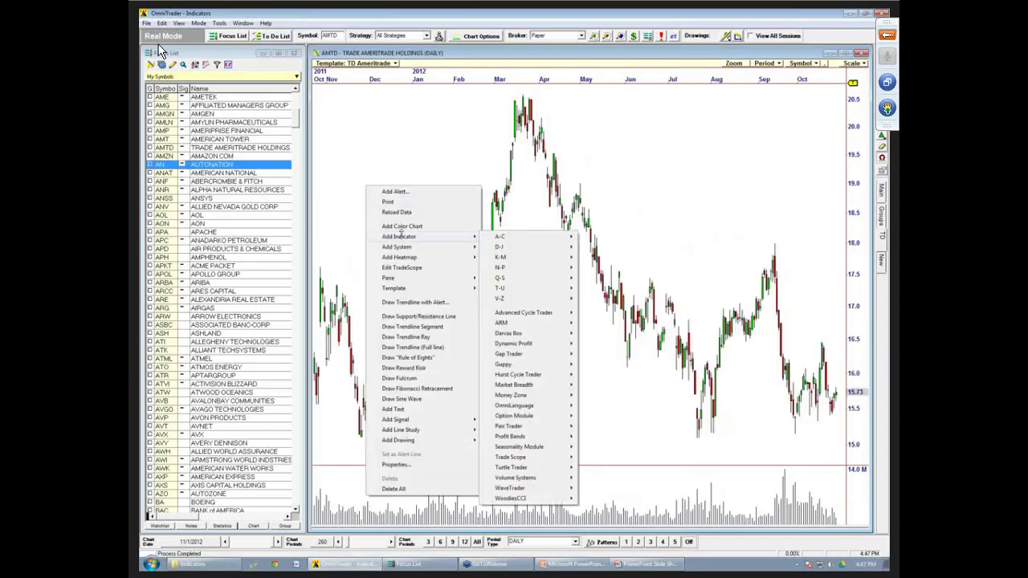
{"action": "mouse_move", "coordinate": [526, 254]}
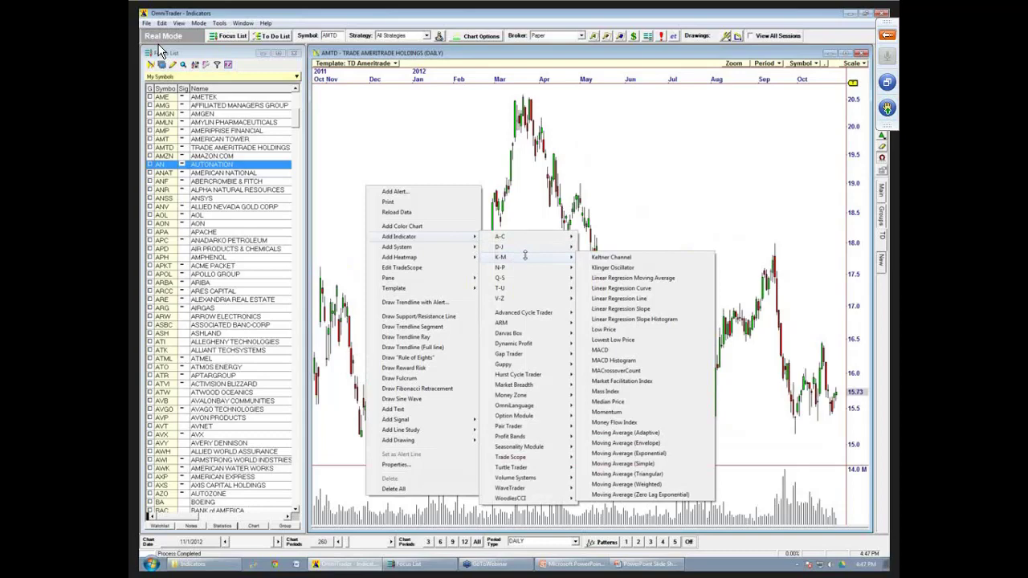
{"action": "left_click", "coordinate": [624, 360]}
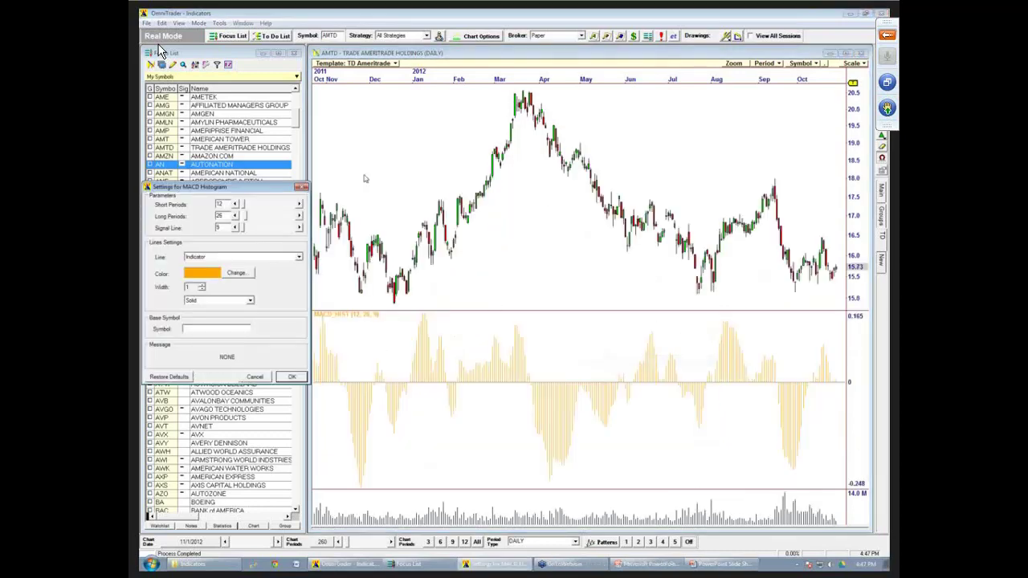
Change the MACD Histogram's Indicator color to bright green and set its width to 3.
{"action": "left_click", "coordinate": [239, 274]}
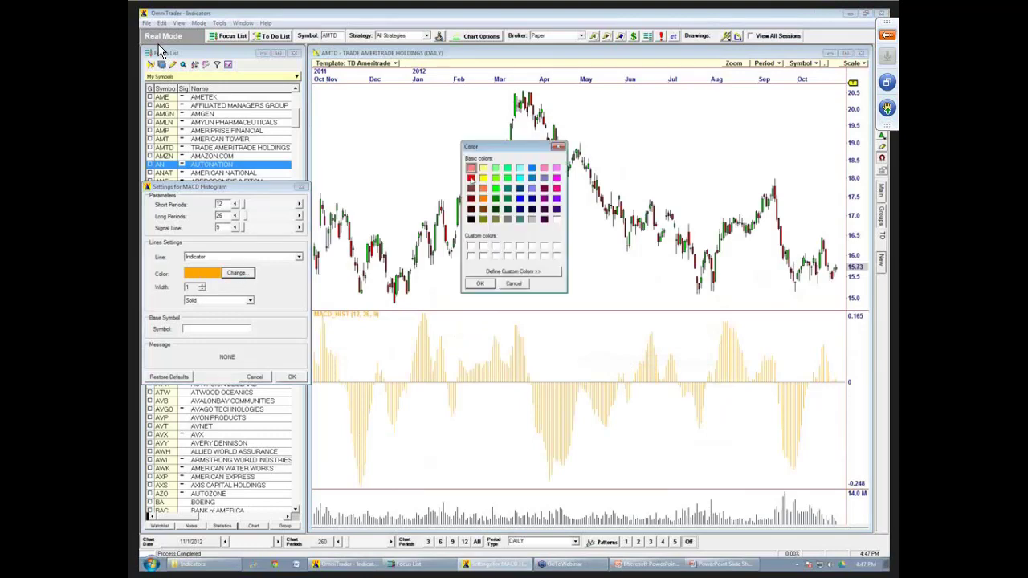
{"action": "left_click", "coordinate": [495, 188]}
{"action": "left_click", "coordinate": [479, 284]}
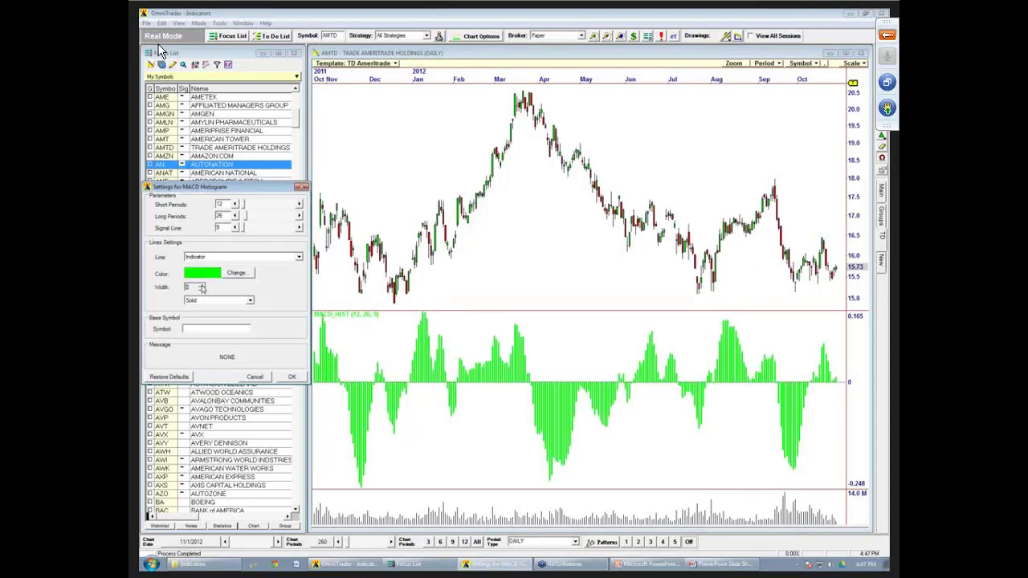
{"action": "left_click", "coordinate": [202, 285]}
{"action": "left_click", "coordinate": [201, 290]}
Try several Signal Line values up to 56 on the MACD Histogram, return it to 9, and accept the settings.
{"action": "left_click", "coordinate": [243, 230]}
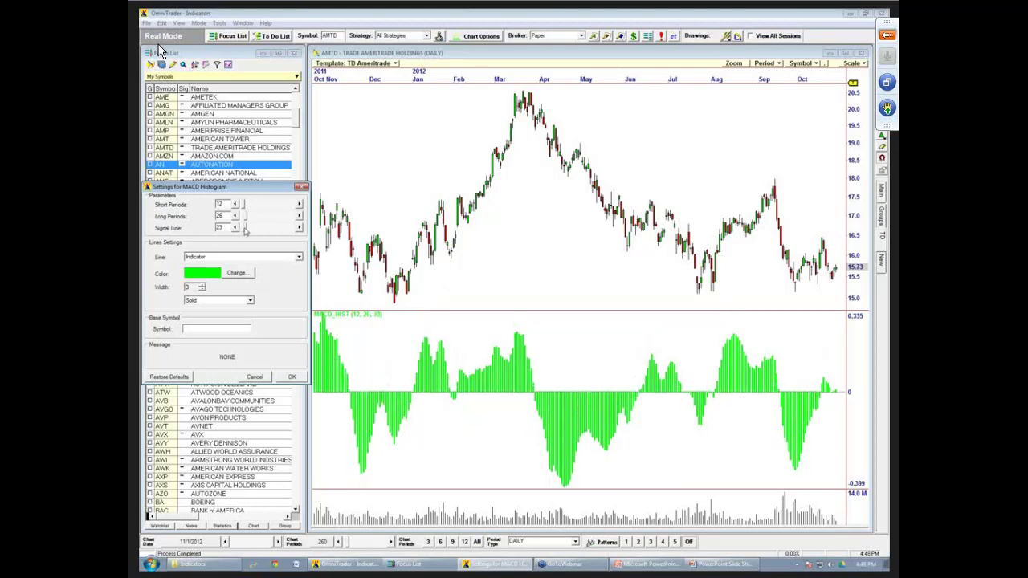
{"action": "left_click", "coordinate": [244, 229]}
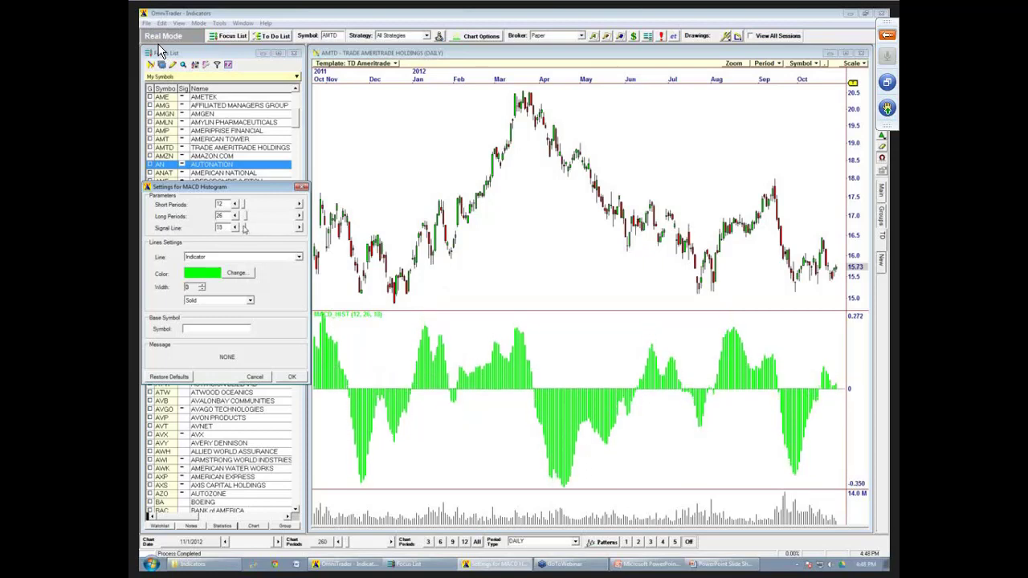
{"action": "left_click", "coordinate": [244, 229]}
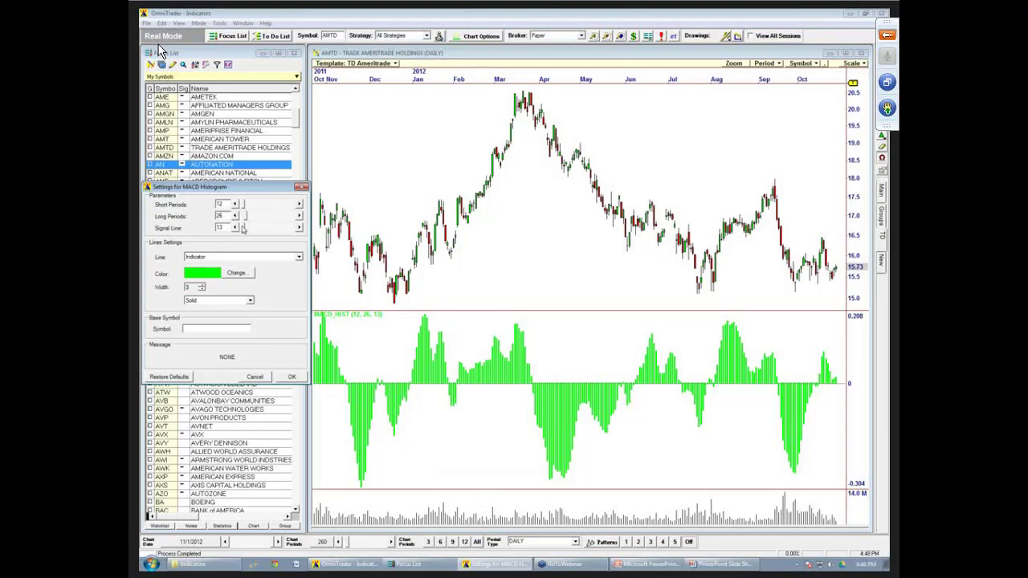
{"action": "left_click_drag", "start_coordinate": [243, 229], "coordinate": [251, 229]}
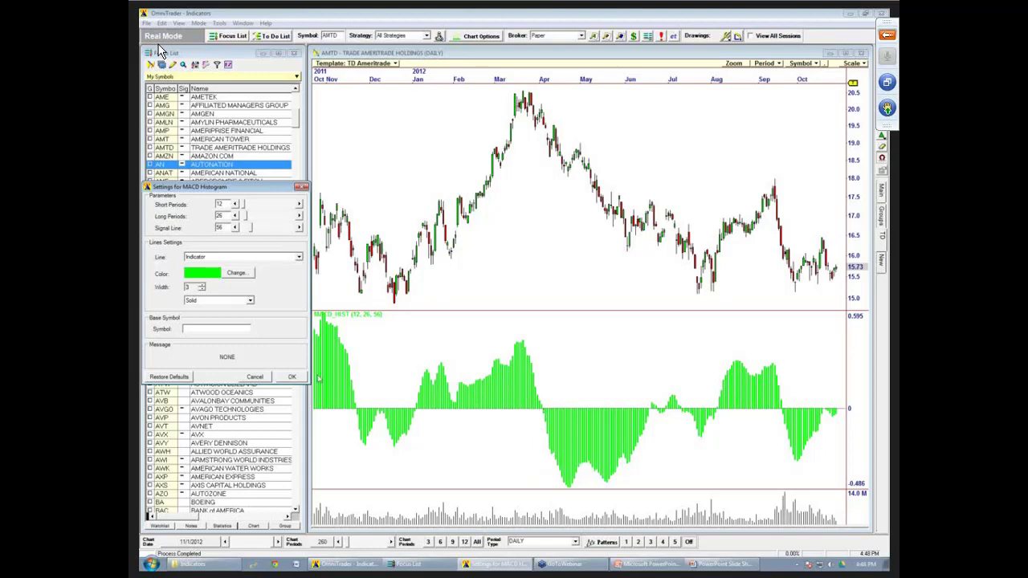
{"action": "left_click_drag", "start_coordinate": [250, 228], "coordinate": [235, 229]}
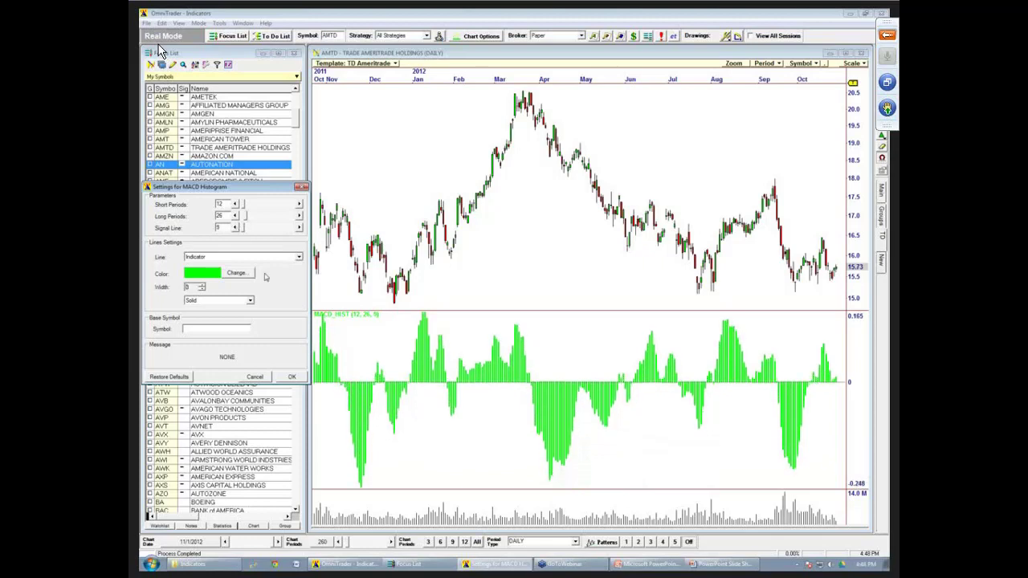
{"action": "left_click", "coordinate": [292, 377]}
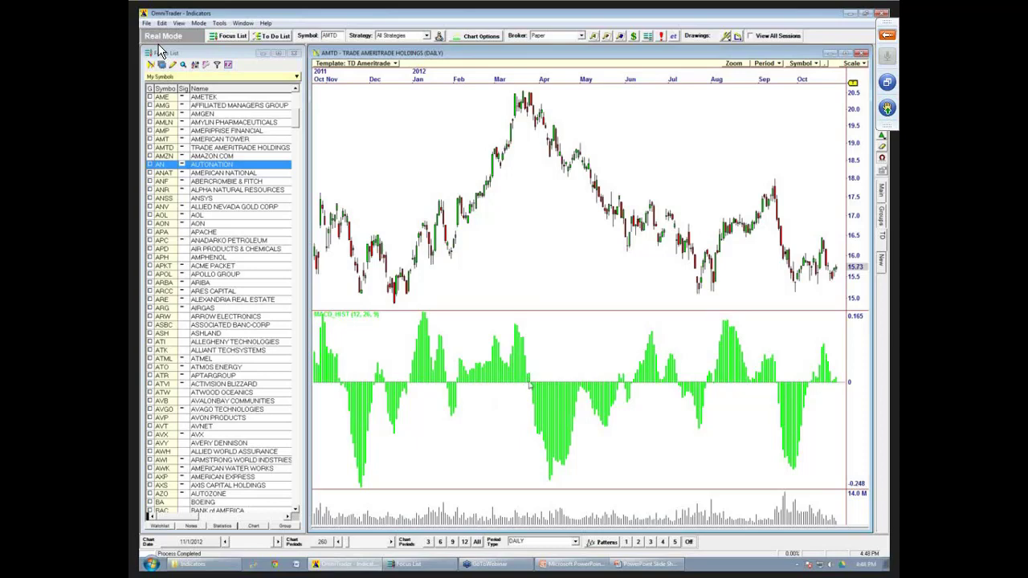
Reduce the height of the MACD Histogram pane and add the MACD indicator with short periods 12 and long periods 26.
{"action": "left_click_drag", "start_coordinate": [506, 310], "coordinate": [508, 346]}
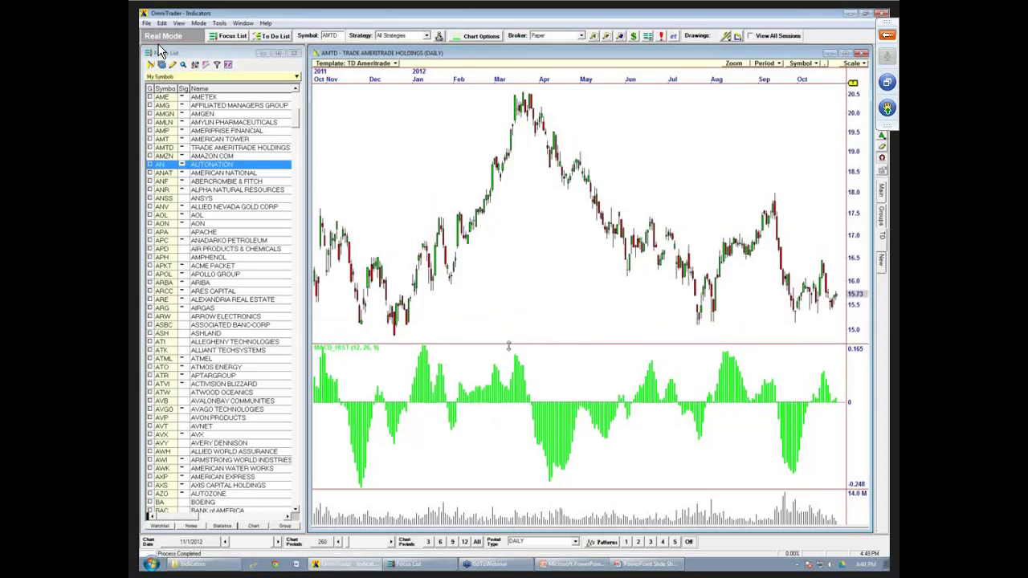
{"action": "right_click", "coordinate": [517, 281]}
{"action": "mouse_move", "coordinate": [558, 297]}
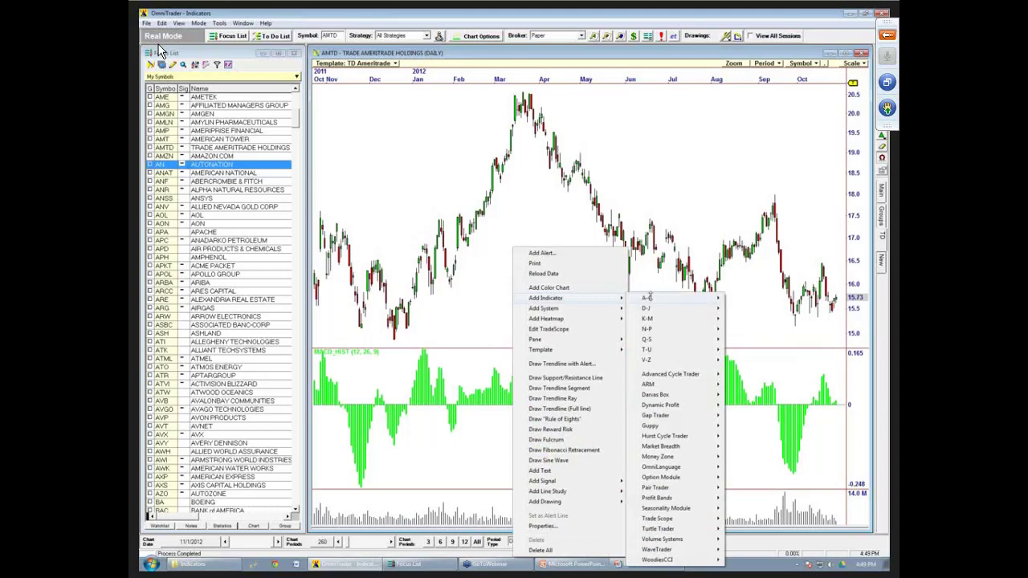
{"action": "mouse_move", "coordinate": [665, 321]}
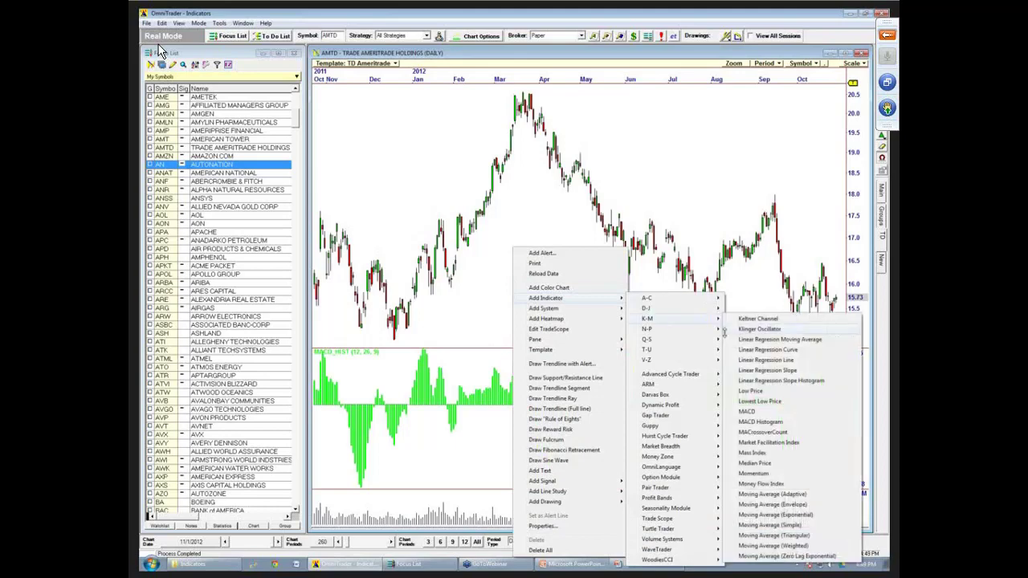
{"action": "left_click", "coordinate": [753, 411]}
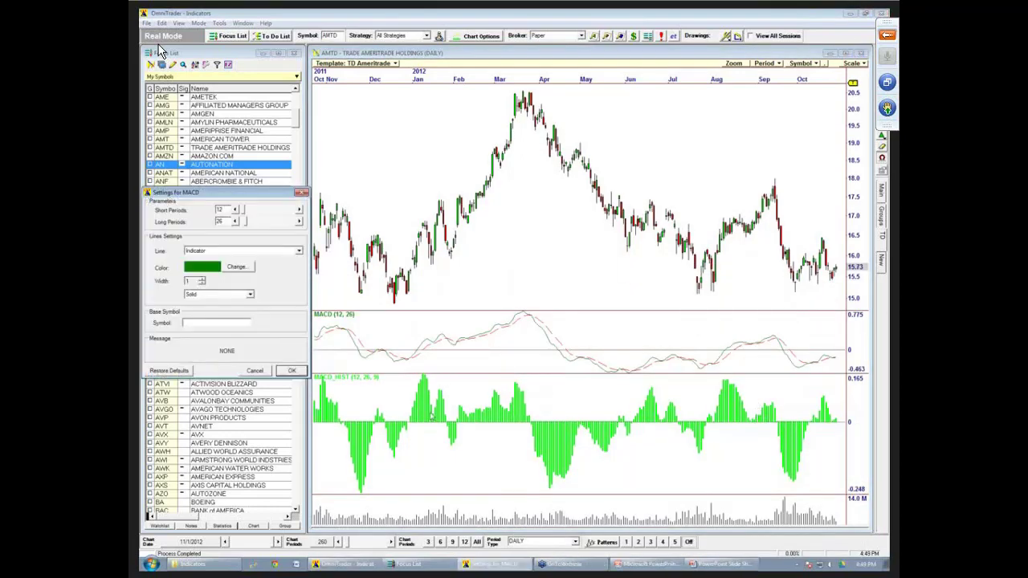
{"action": "left_click", "coordinate": [291, 372]}
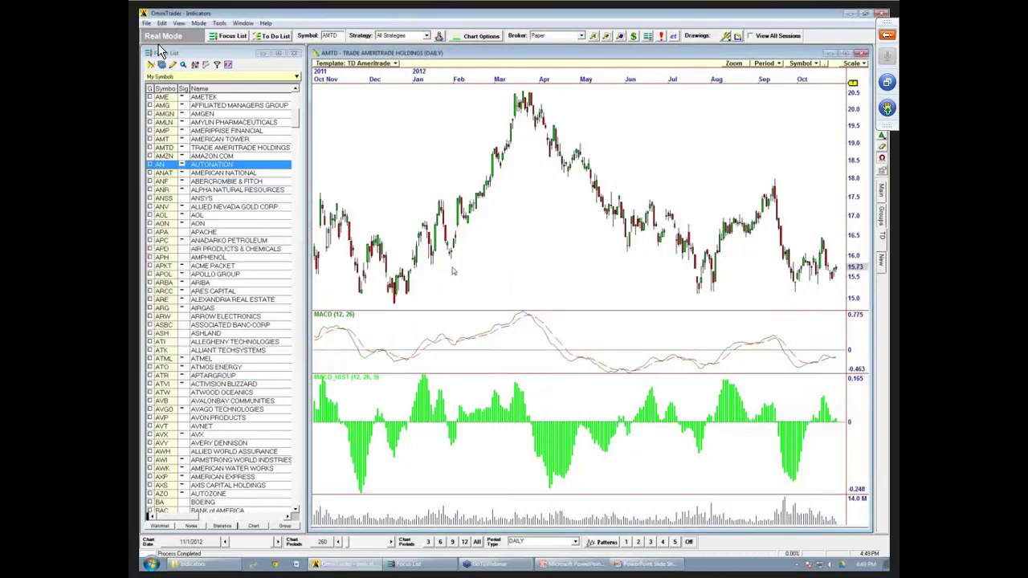
Set the plotted MACD's Indicator line width to 3, thicken its Trigger line, and accept the settings.
{"action": "double_click", "coordinate": [514, 322]}
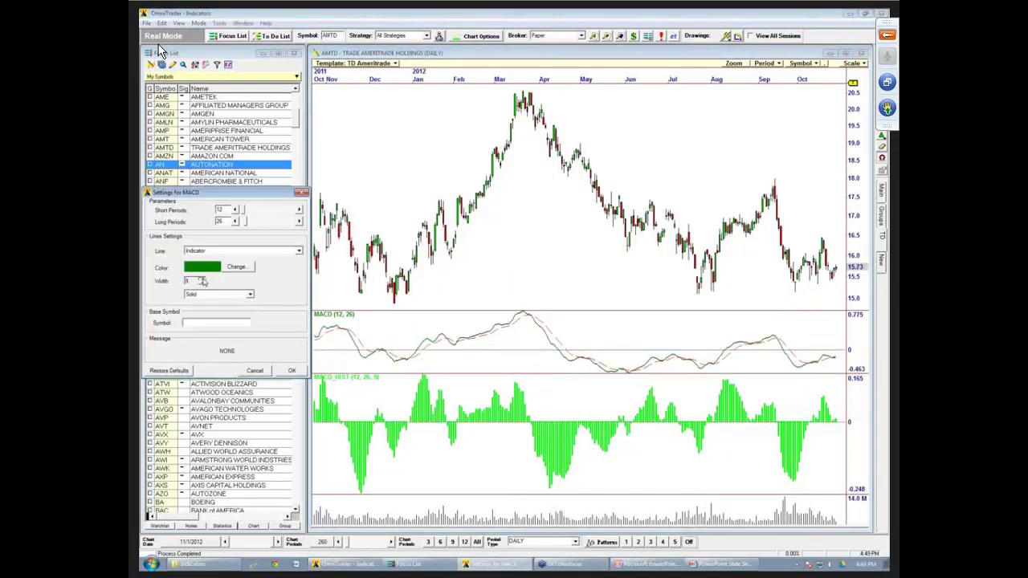
{"action": "left_click", "coordinate": [204, 279]}
{"action": "left_click", "coordinate": [298, 252]}
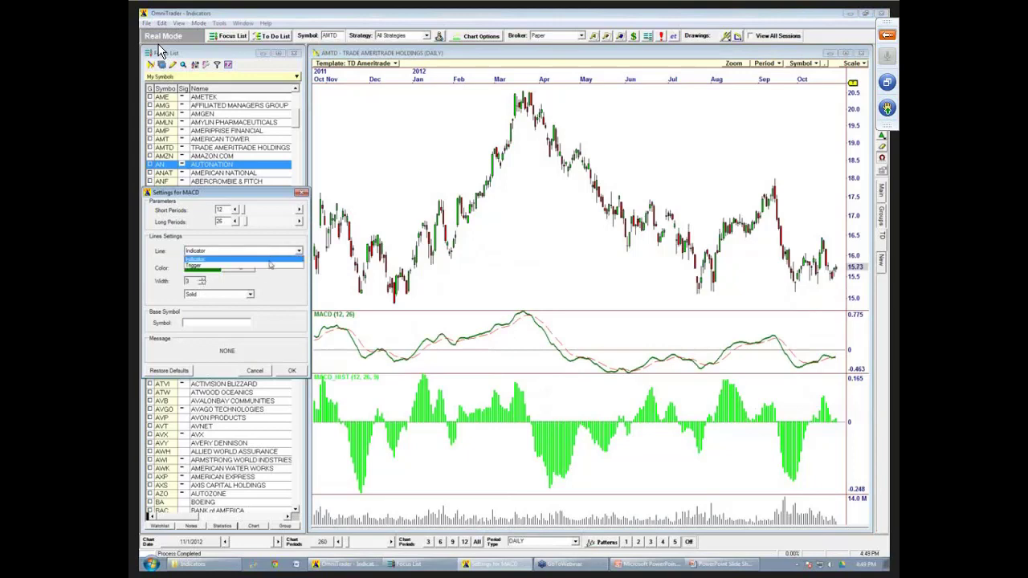
{"action": "left_click", "coordinate": [270, 265]}
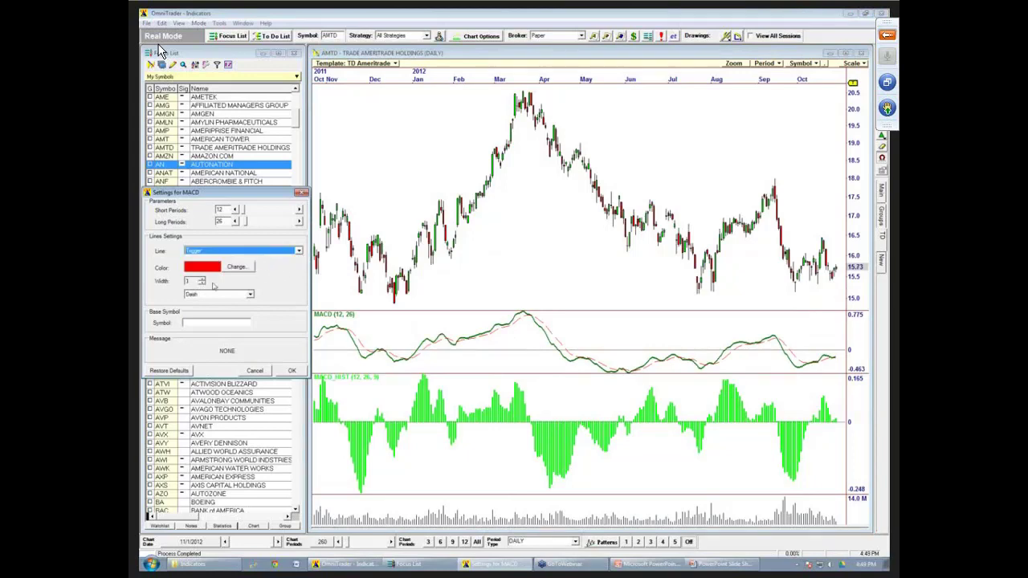
{"action": "left_click", "coordinate": [292, 370]}
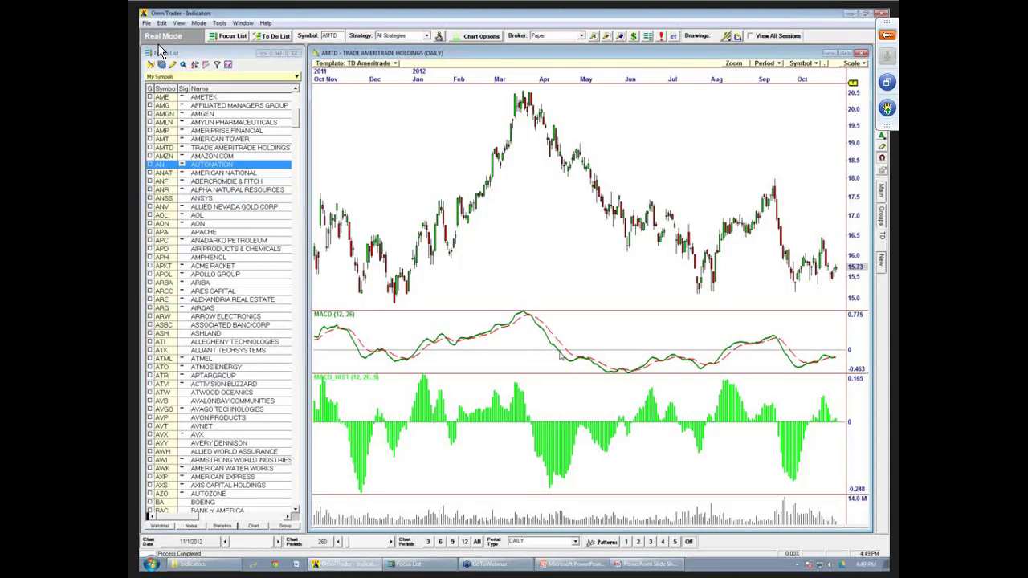
Examine with the crosshair how the MACD and its histogram line up with price at the mid-April zero-line cross and the late-March peak.
{"action": "left_click", "coordinate": [555, 260]}
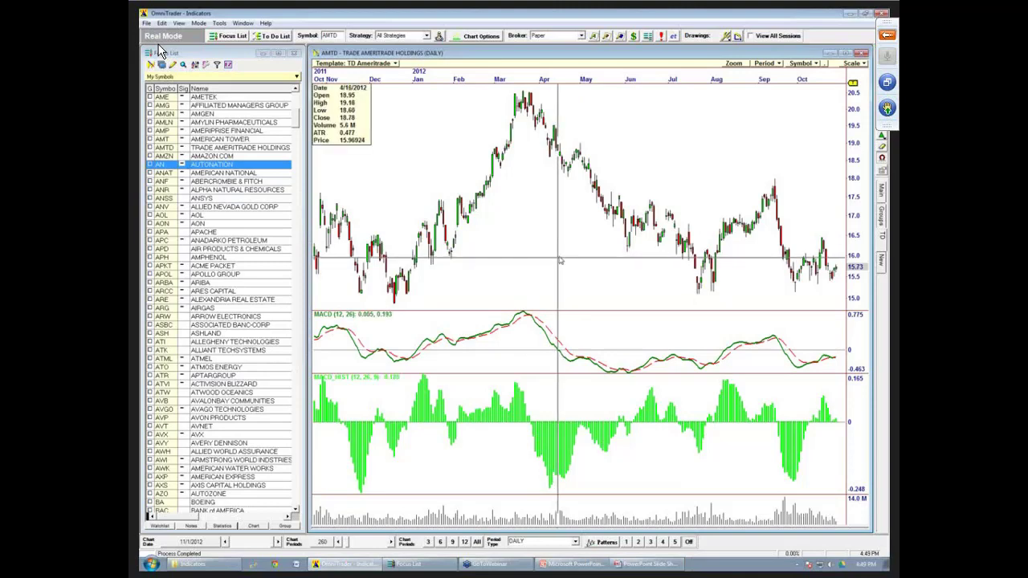
{"action": "left_click_drag", "start_coordinate": [561, 261], "coordinate": [559, 154]}
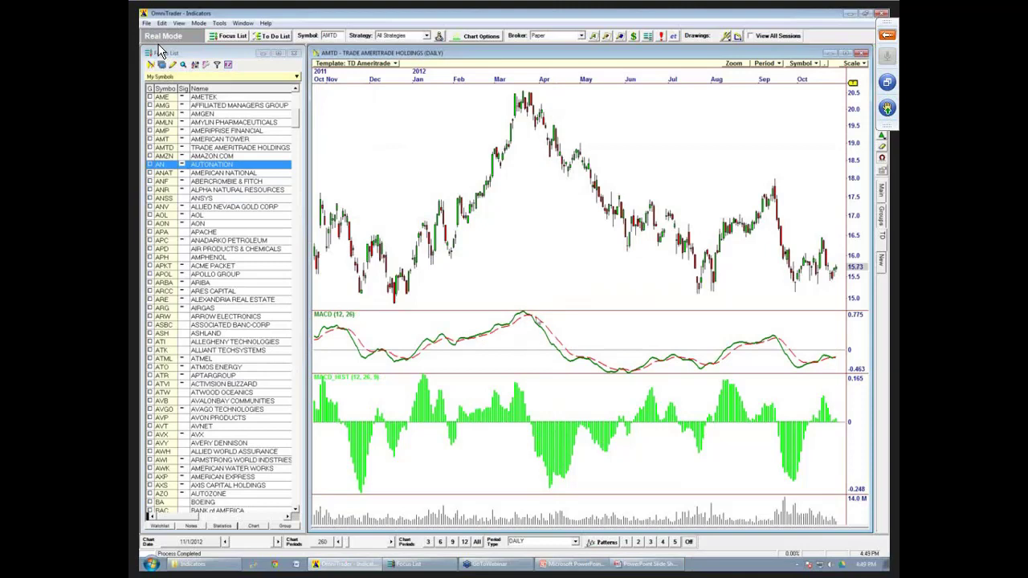
{"action": "left_click_drag", "start_coordinate": [531, 290], "coordinate": [531, 288]}
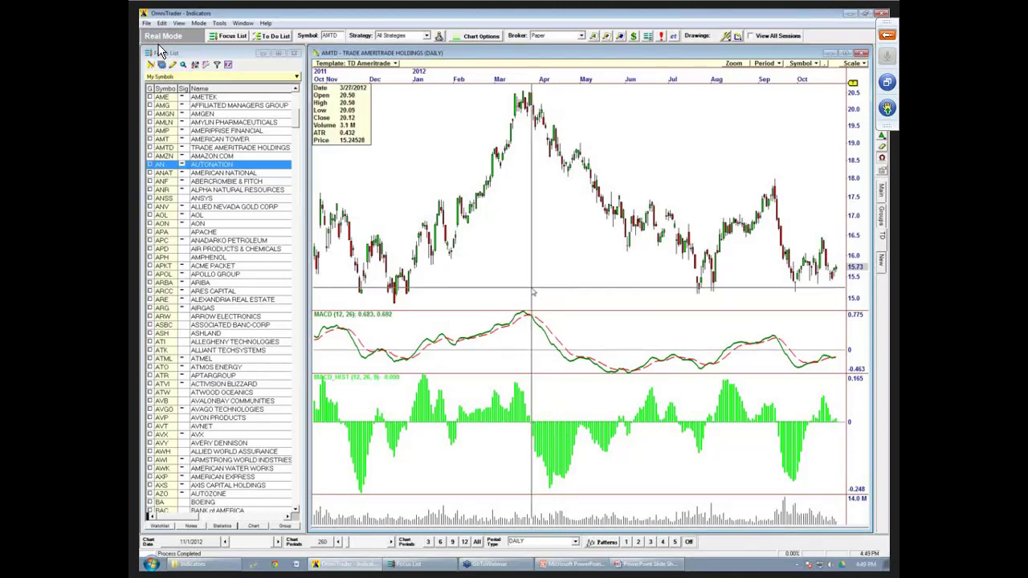
{"action": "left_click_drag", "start_coordinate": [533, 291], "coordinate": [533, 292]}
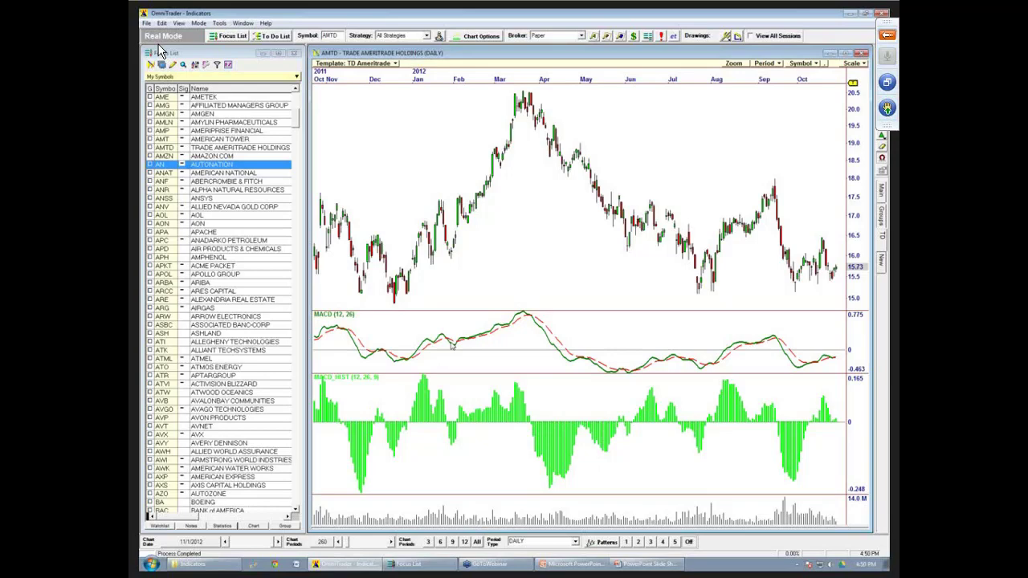
Delete the MACD and the MACD Histogram from the AMTD chart.
{"action": "left_click", "coordinate": [515, 313]}
{"action": "key", "text": "Delete"}
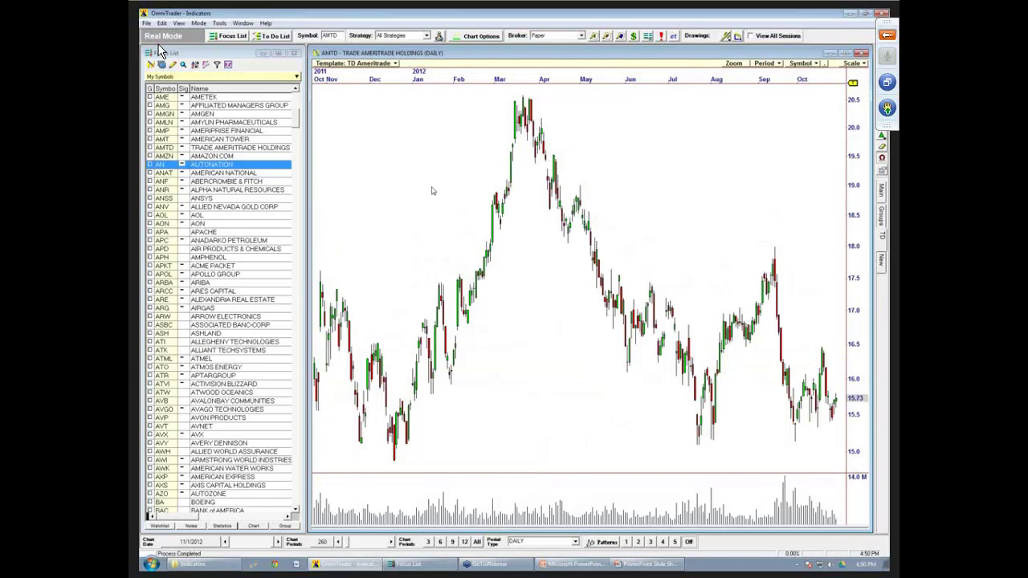
Save a copy of the Gap Range strategy under the name Indicator Sandbox.
{"action": "left_click", "coordinate": [440, 37]}
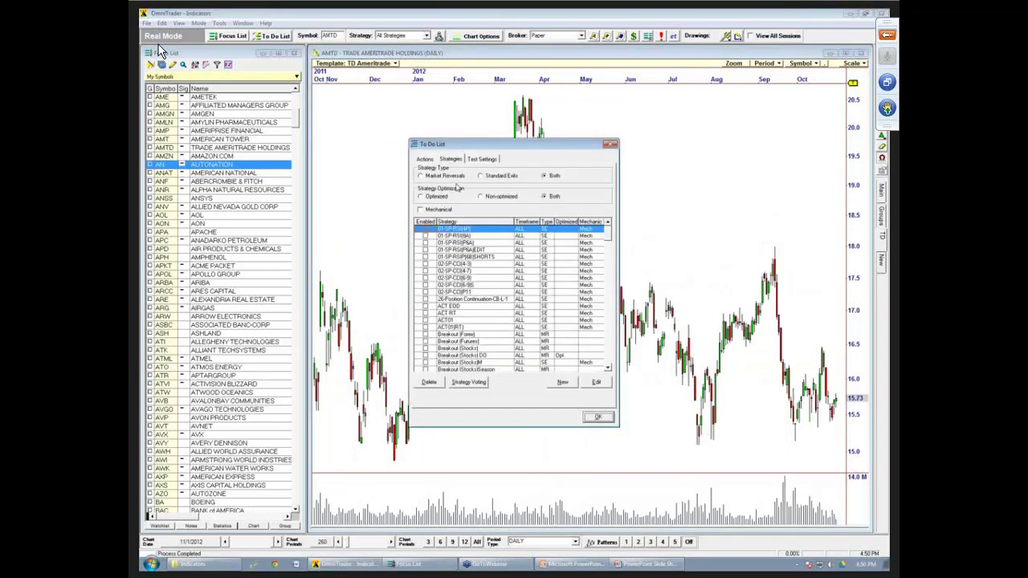
{"action": "left_click_drag", "start_coordinate": [609, 237], "coordinate": [610, 264]}
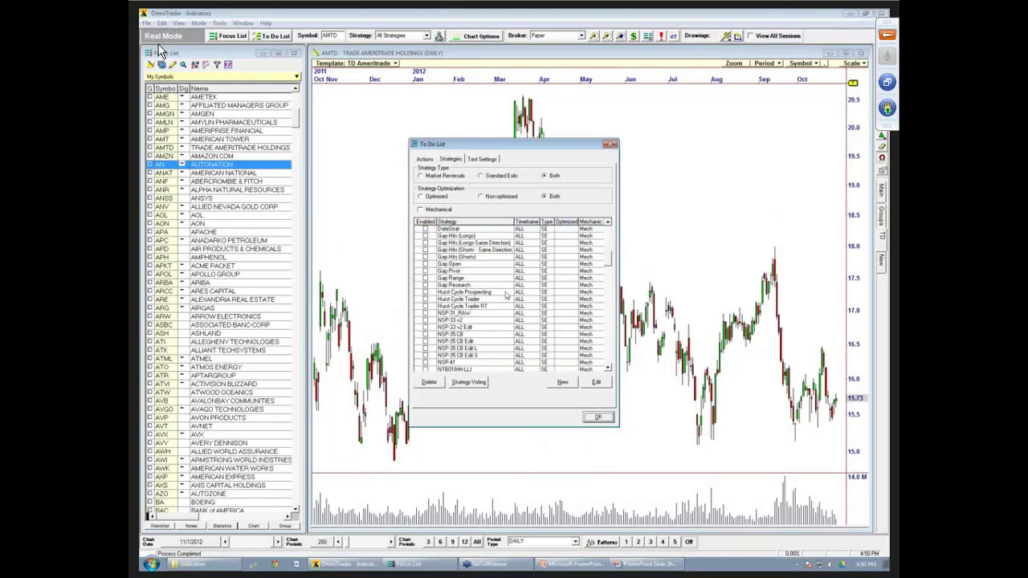
{"action": "left_click", "coordinate": [476, 278]}
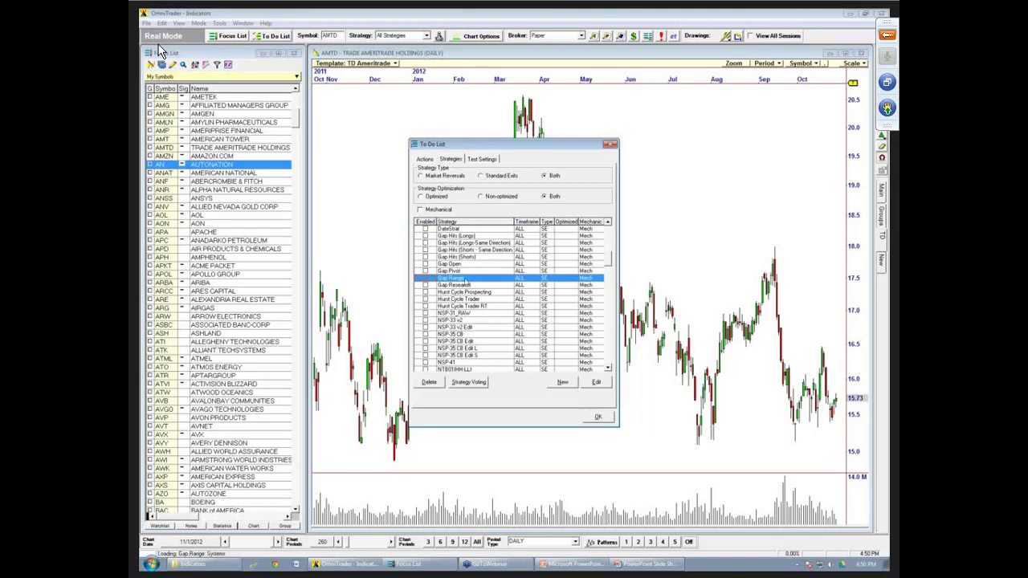
{"action": "double_click", "coordinate": [465, 279]}
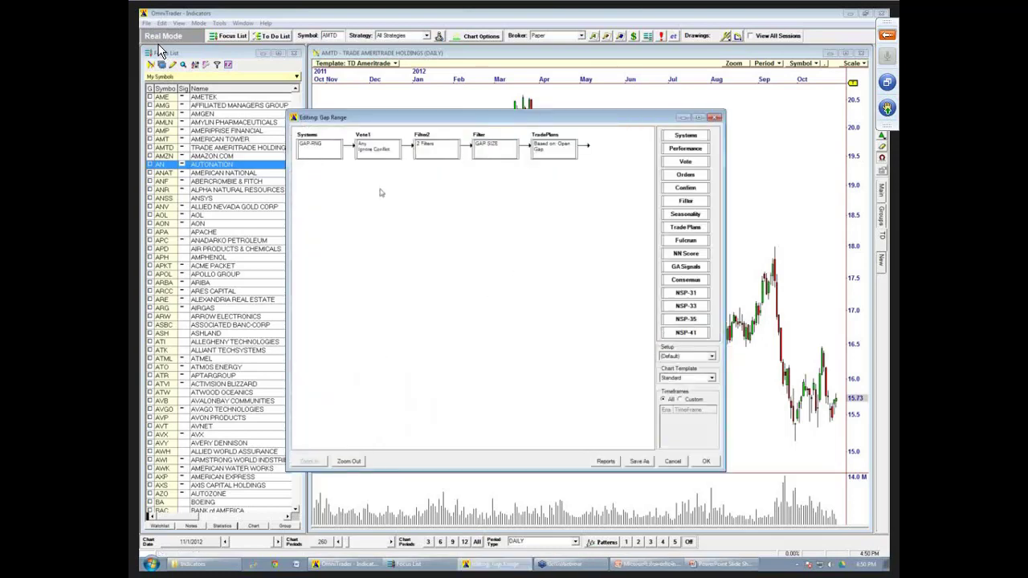
{"action": "left_click", "coordinate": [640, 462]}
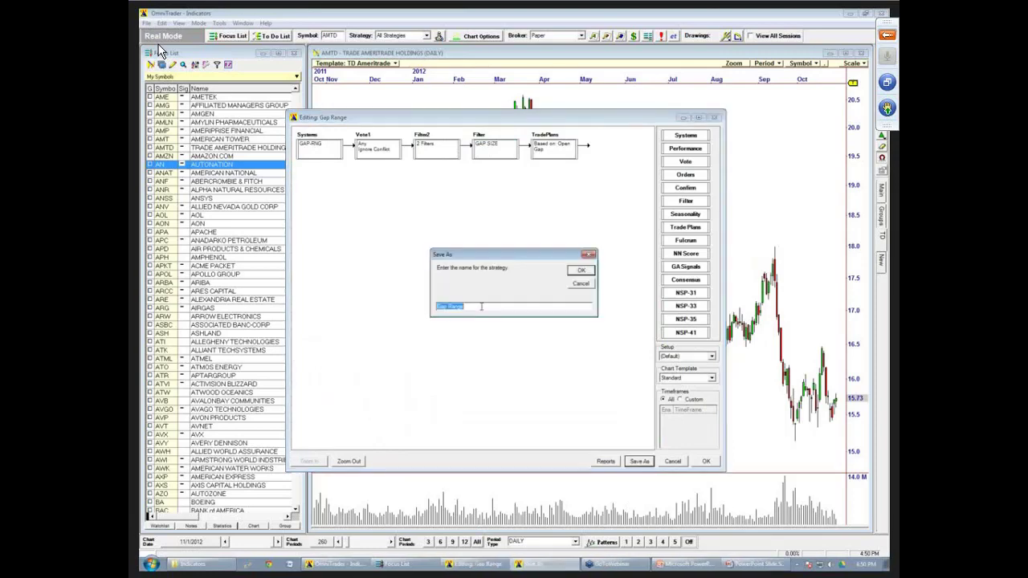
{"action": "type", "text": "Indicator Sandbox"}
{"action": "left_click", "coordinate": [581, 272]}
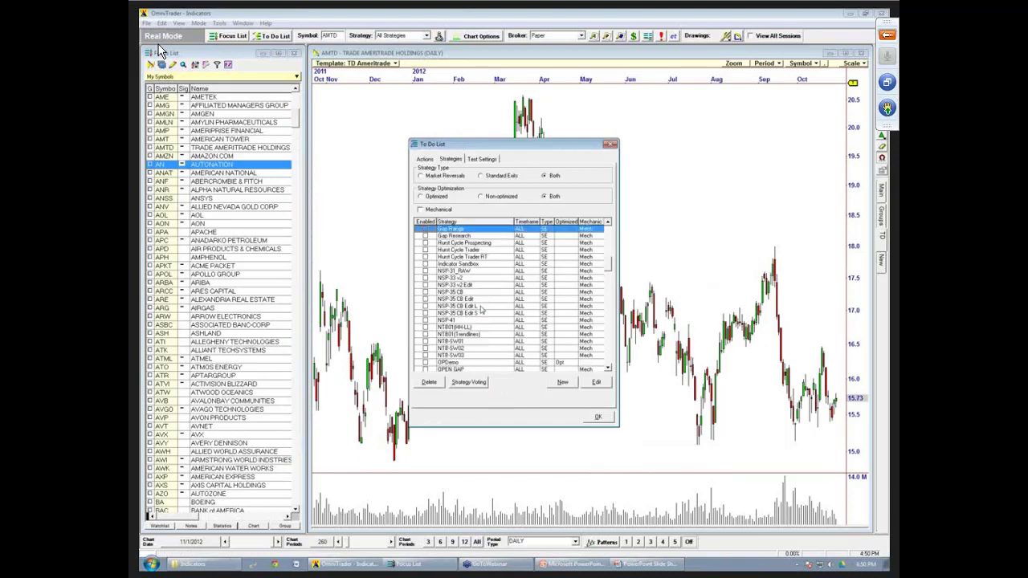
Open the Indicator Sandbox strategy for editing and delete its GAP SIZE filter block.
{"action": "left_click", "coordinate": [467, 265]}
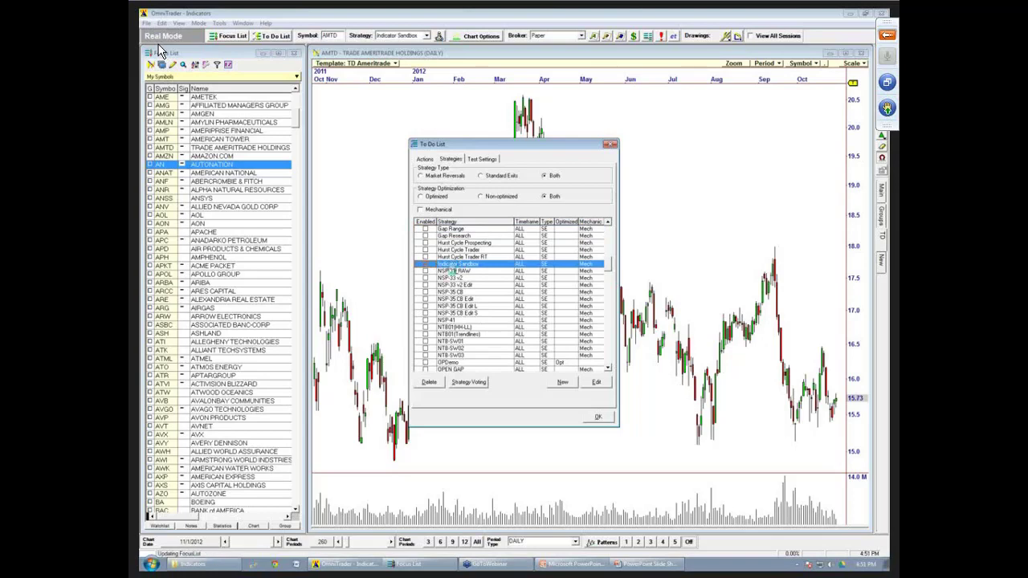
{"action": "double_click", "coordinate": [447, 265]}
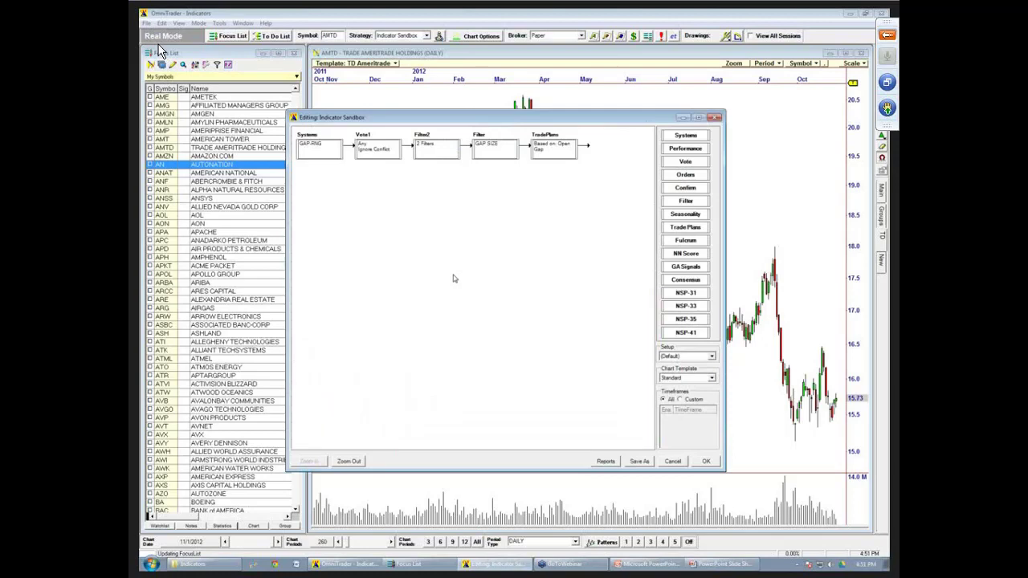
{"action": "left_click", "coordinate": [491, 157]}
{"action": "key", "text": "Delete"}
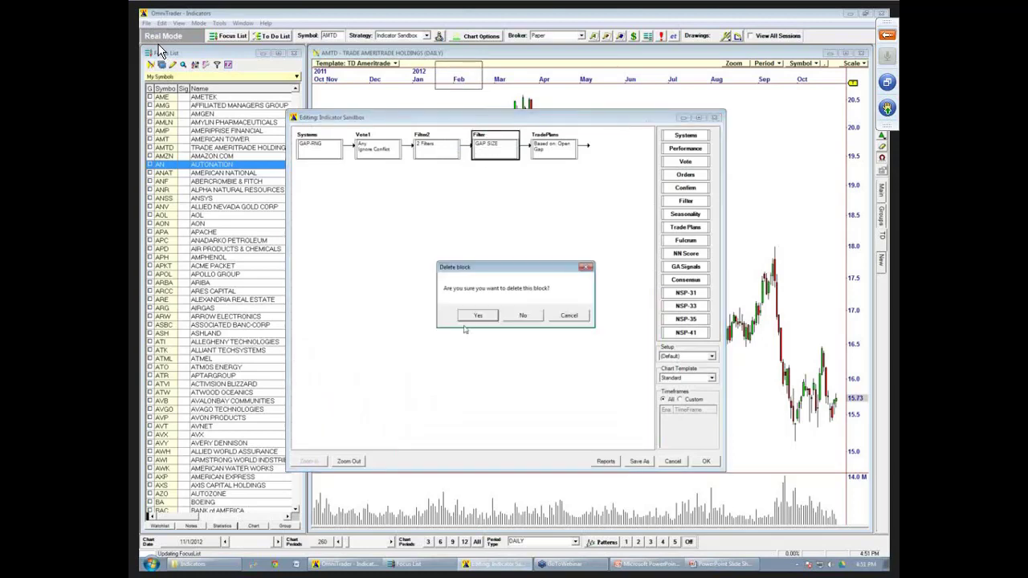
{"action": "left_click", "coordinate": [477, 316]}
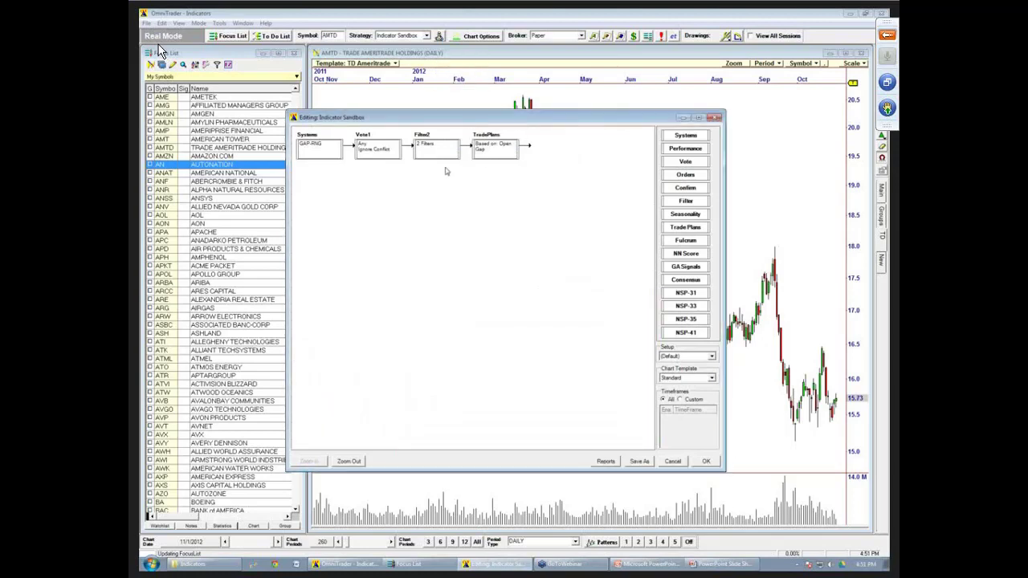
Replace the strategy's TradePlans block with an Orders block after Filter2.
{"action": "double_click", "coordinate": [501, 159]}
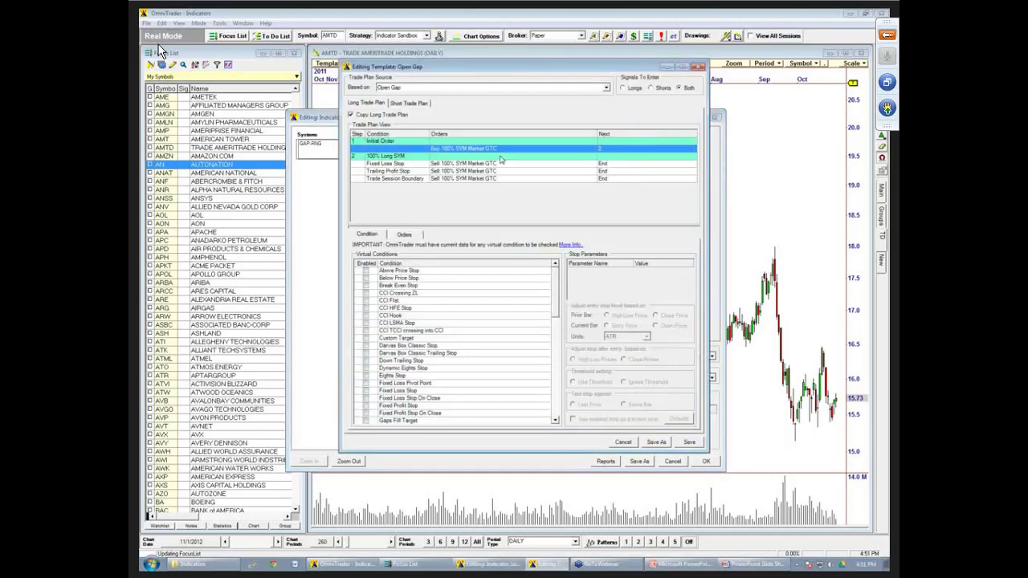
{"action": "left_click", "coordinate": [698, 66]}
{"action": "left_click_drag", "start_coordinate": [492, 153], "coordinate": [470, 104]}
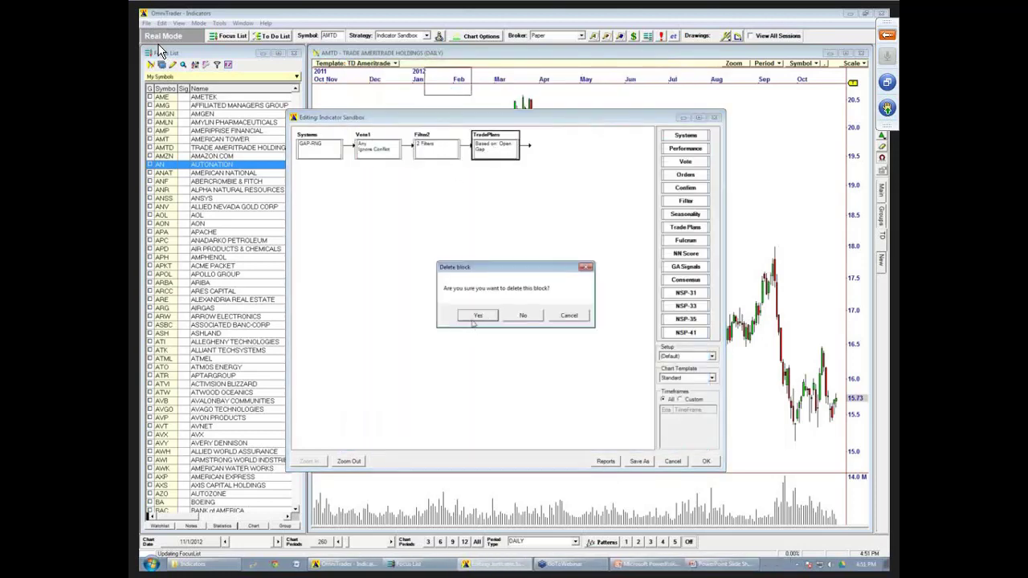
{"action": "left_click", "coordinate": [475, 316]}
{"action": "left_click_drag", "start_coordinate": [688, 176], "coordinate": [480, 149]}
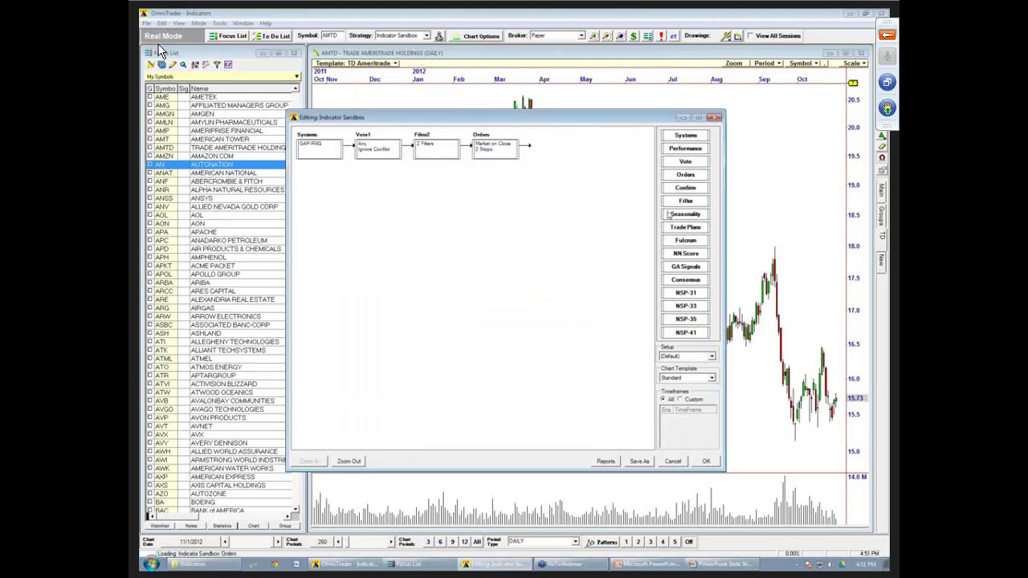
In the Orders block's exits, disable Eights Stop and Fixed Loss Stop, enable Reversing Signals, and accept the settings.
{"action": "double_click", "coordinate": [498, 152]}
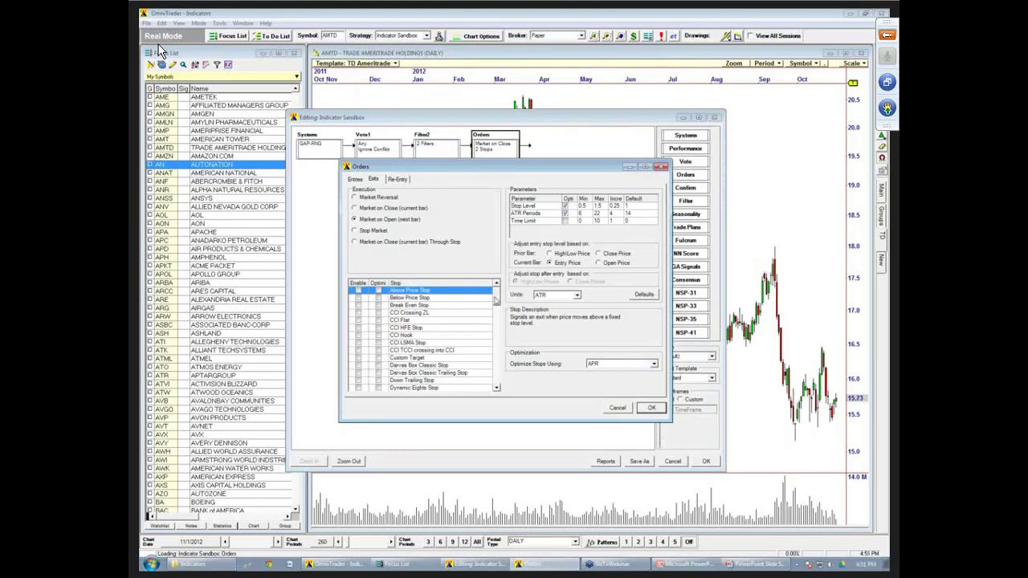
{"action": "left_click_drag", "start_coordinate": [497, 294], "coordinate": [500, 317]}
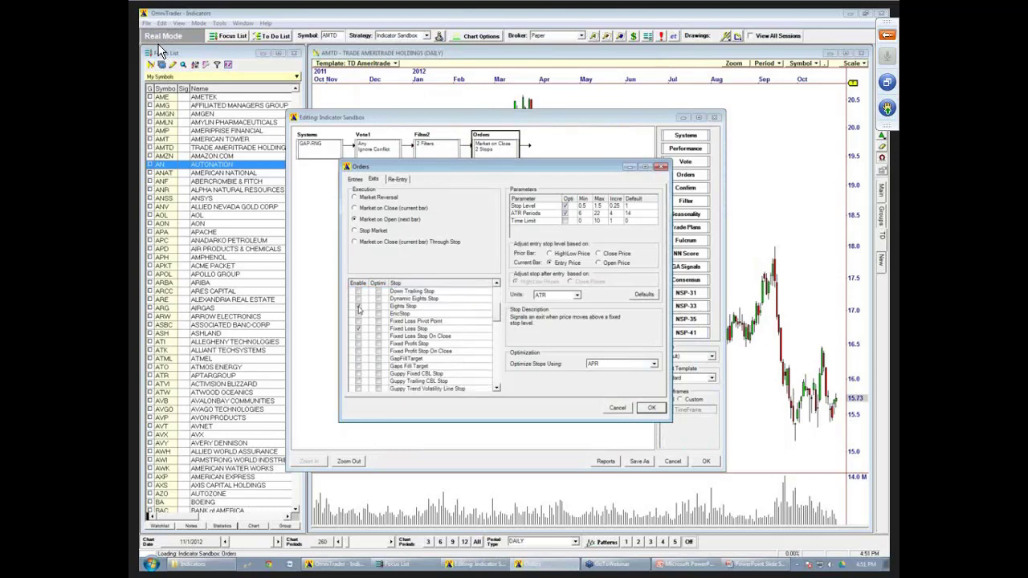
{"action": "left_click", "coordinate": [359, 310]}
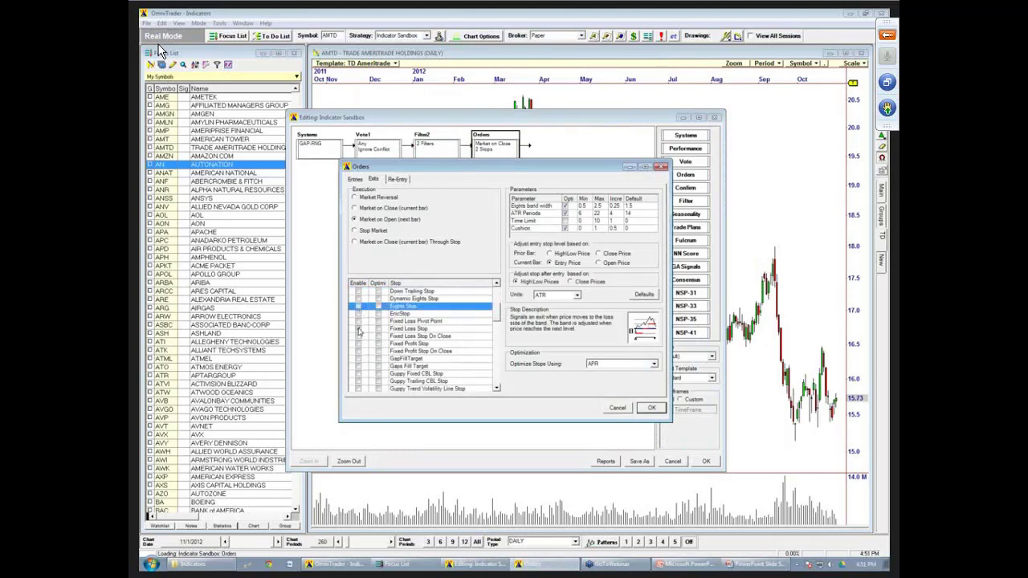
{"action": "left_click", "coordinate": [359, 330]}
{"action": "left_click_drag", "start_coordinate": [498, 311], "coordinate": [498, 352]}
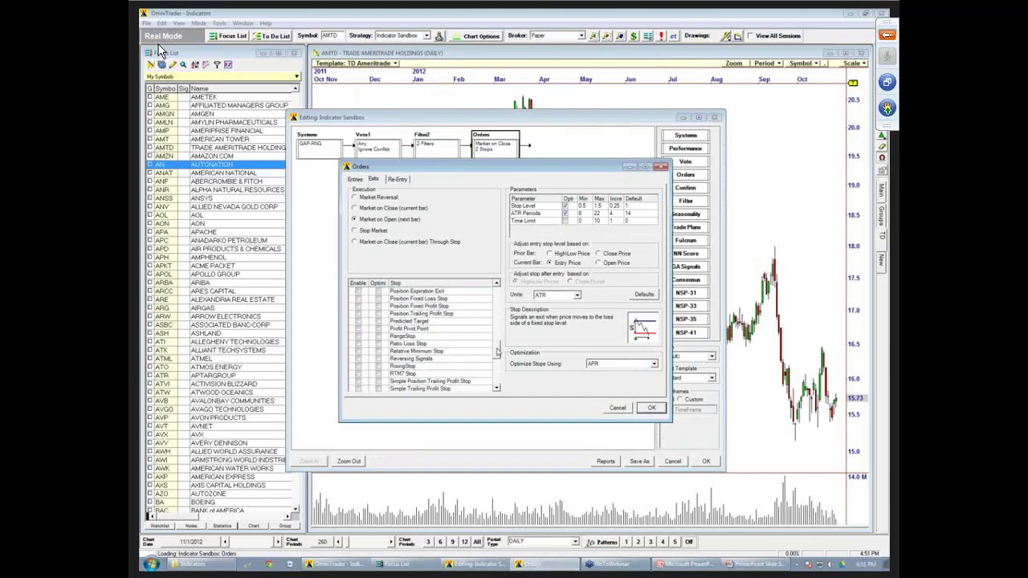
{"action": "left_click", "coordinate": [360, 359]}
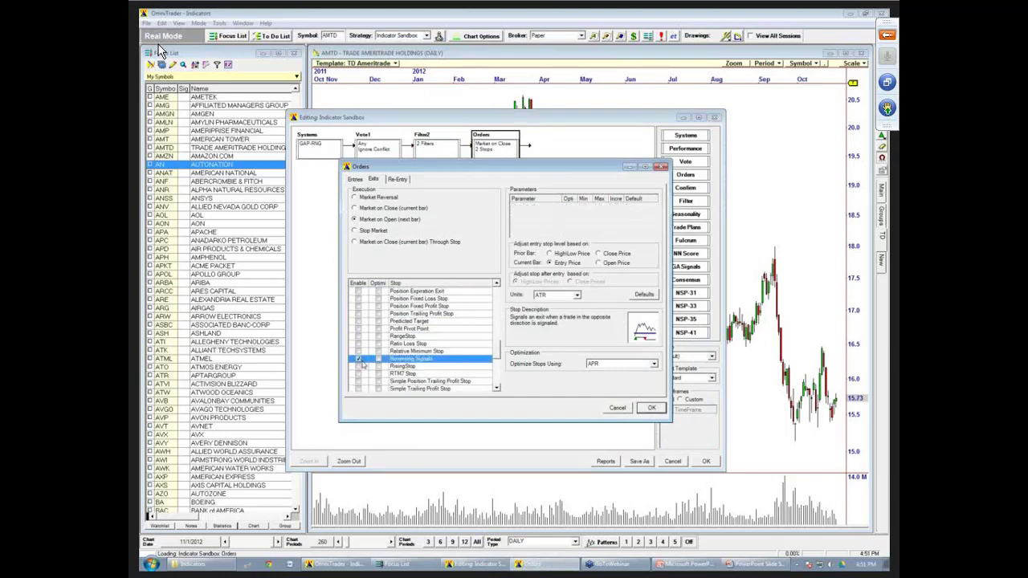
{"action": "left_click", "coordinate": [653, 411]}
Delete both the gap range filter and the BeforeTime filter from the Filter2 block and accept the empty filter list.
{"action": "double_click", "coordinate": [437, 151]}
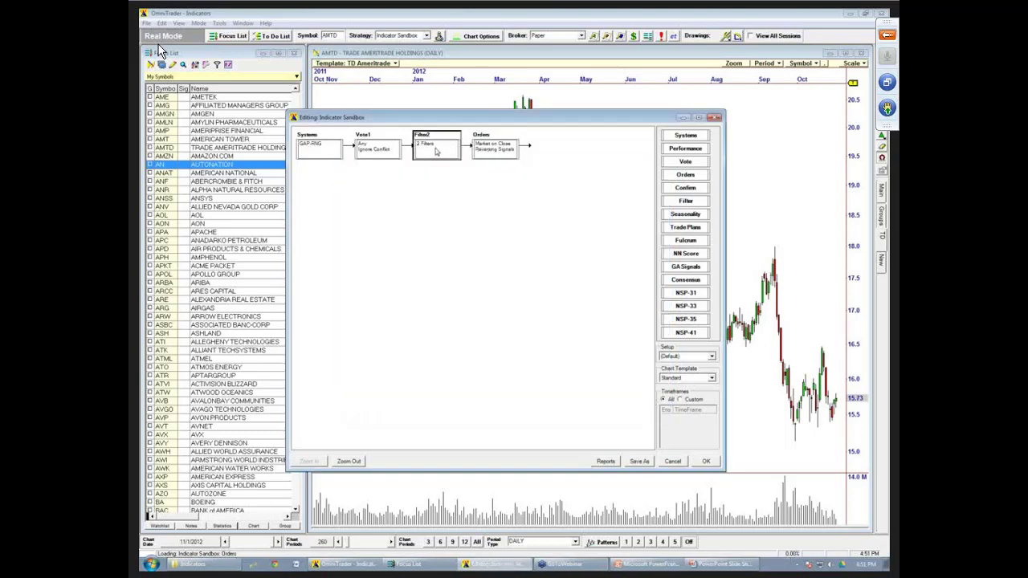
{"action": "left_click", "coordinate": [398, 228]}
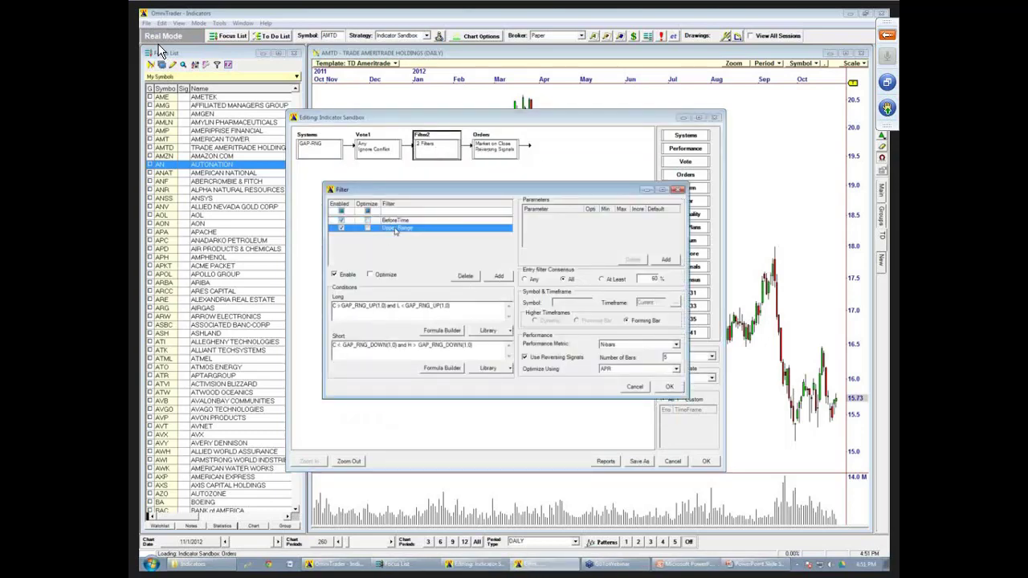
{"action": "left_click", "coordinate": [465, 276]}
{"action": "left_click", "coordinate": [478, 315]}
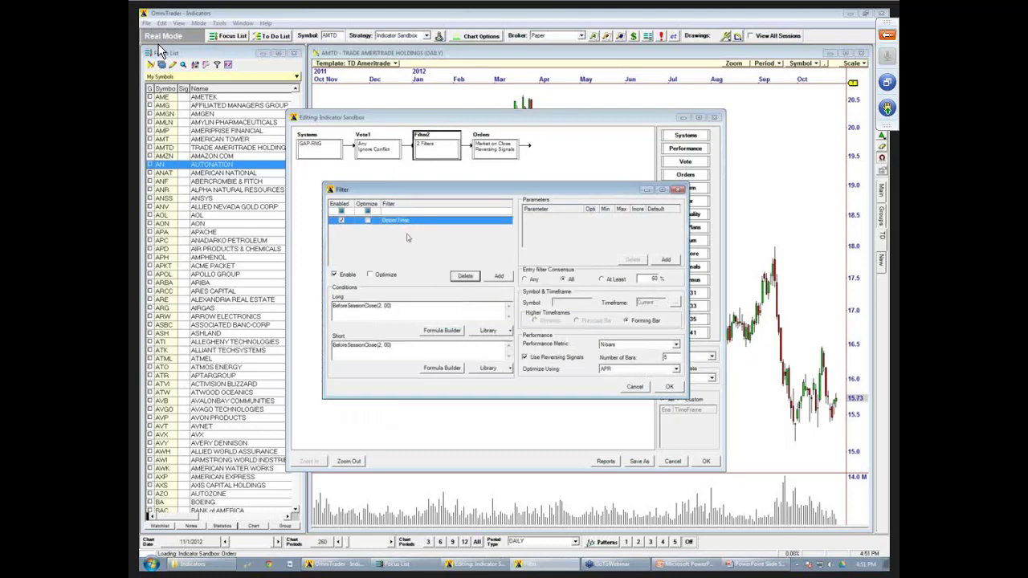
{"action": "left_click", "coordinate": [465, 275]}
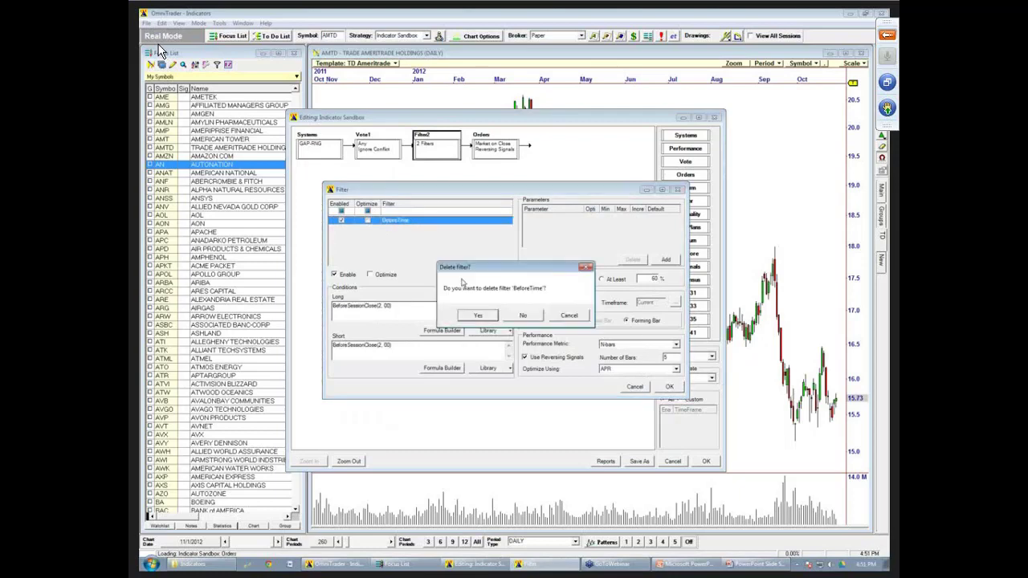
{"action": "left_click", "coordinate": [477, 316]}
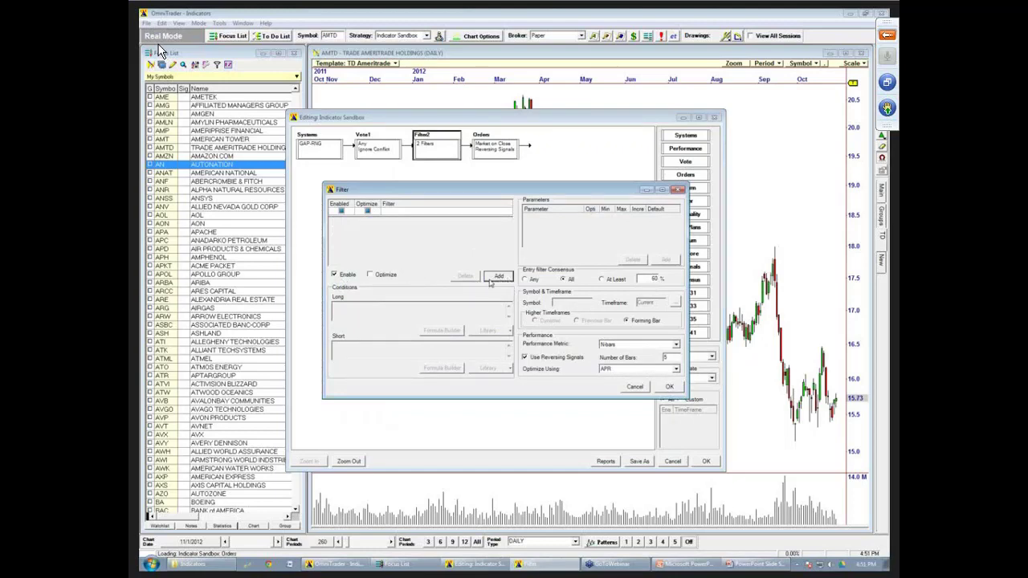
{"action": "left_click", "coordinate": [669, 386]}
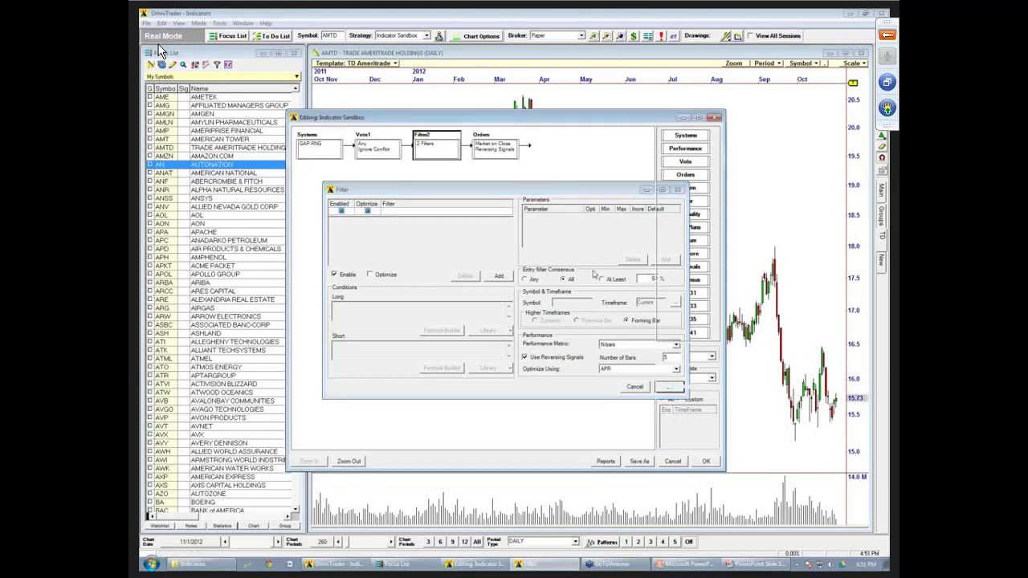
Review the voting method and conflict resolution settings of the Vote1 block, then close them.
{"action": "double_click", "coordinate": [383, 151]}
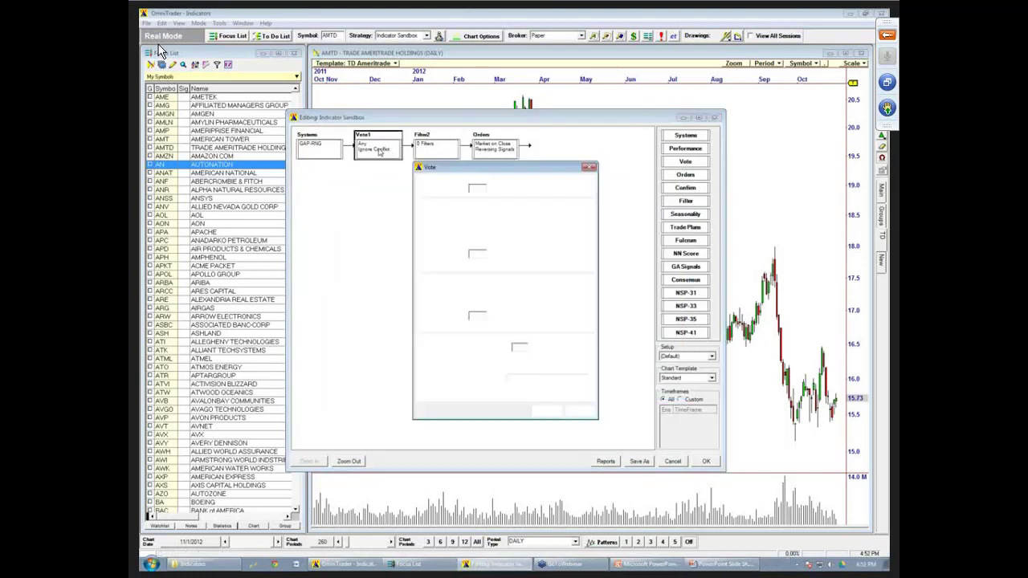
{"action": "left_click_drag", "start_coordinate": [488, 169], "coordinate": [417, 175]}
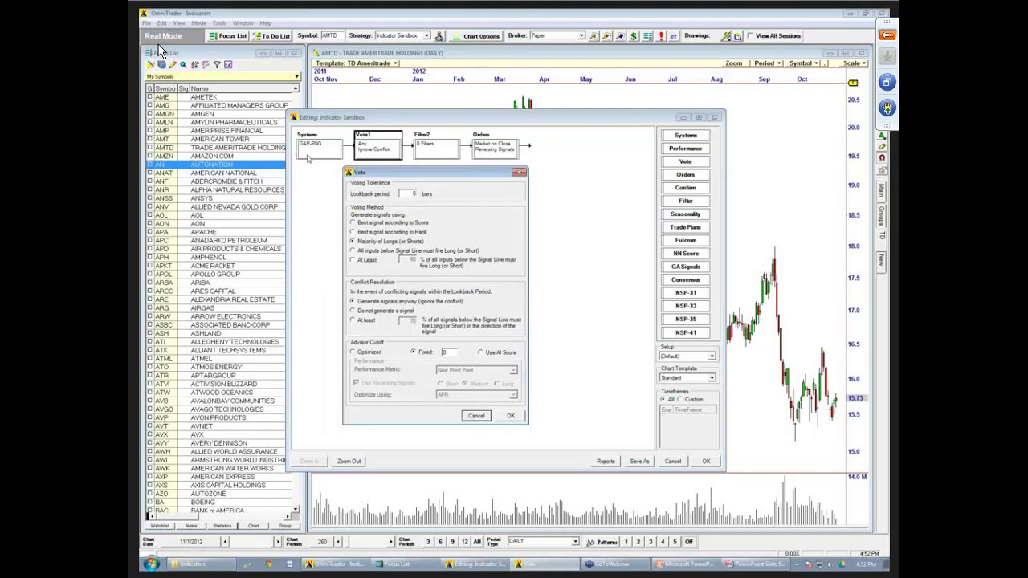
{"action": "left_click", "coordinate": [513, 418]}
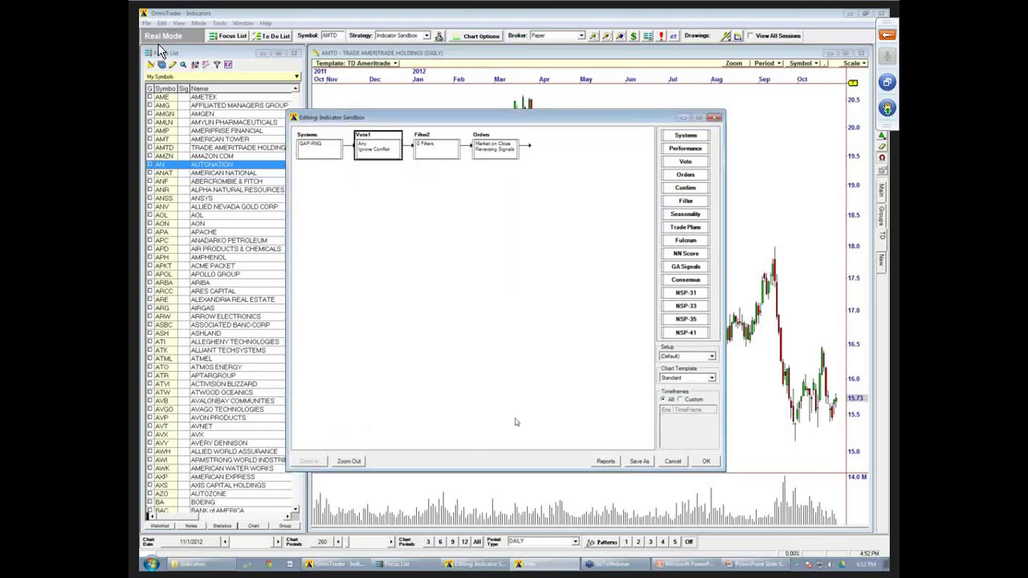
In the Systems block, disable the GAP-RNG system, enable ABL-S (All Bars Long System), and accept the change.
{"action": "double_click", "coordinate": [313, 151]}
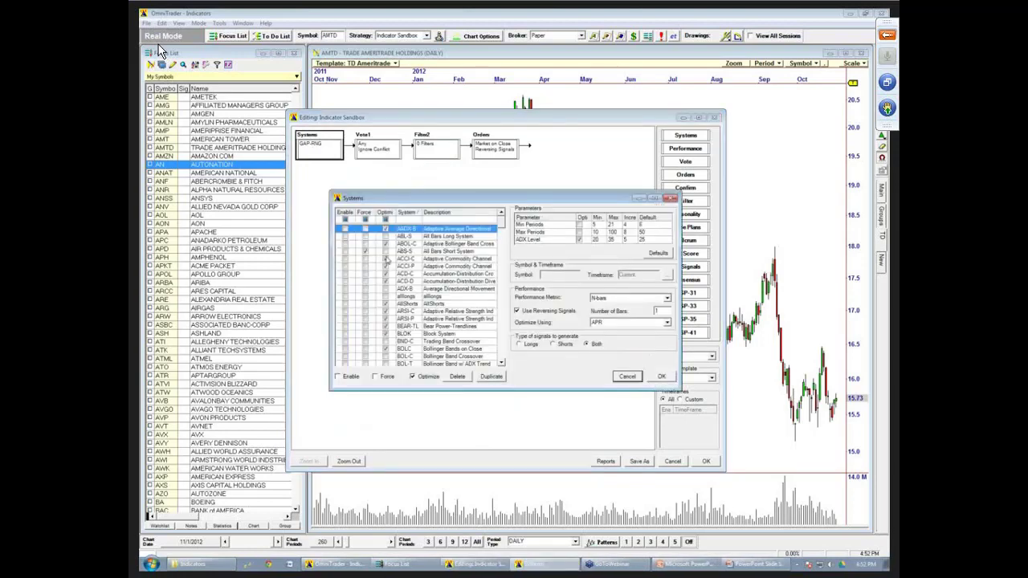
{"action": "mouse_move", "coordinate": [503, 228]}
{"action": "left_mouse_down"}
{"action": "mouse_move", "coordinate": [504, 269]}
{"action": "mouse_move", "coordinate": [504, 222]}
{"action": "left_mouse_up"}
{"action": "left_click", "coordinate": [347, 253]}
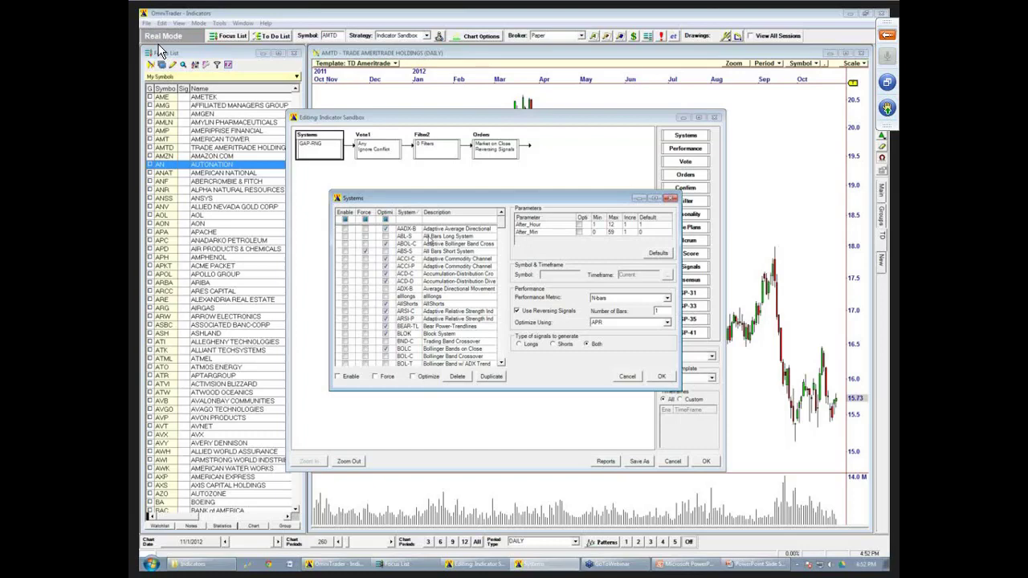
{"action": "left_click", "coordinate": [345, 237]}
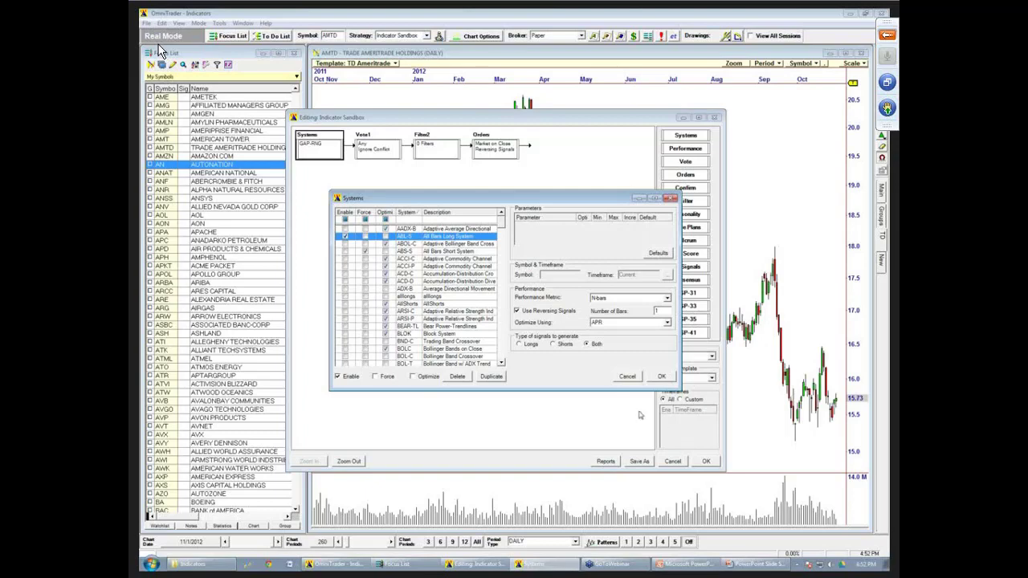
{"action": "left_click", "coordinate": [661, 377]}
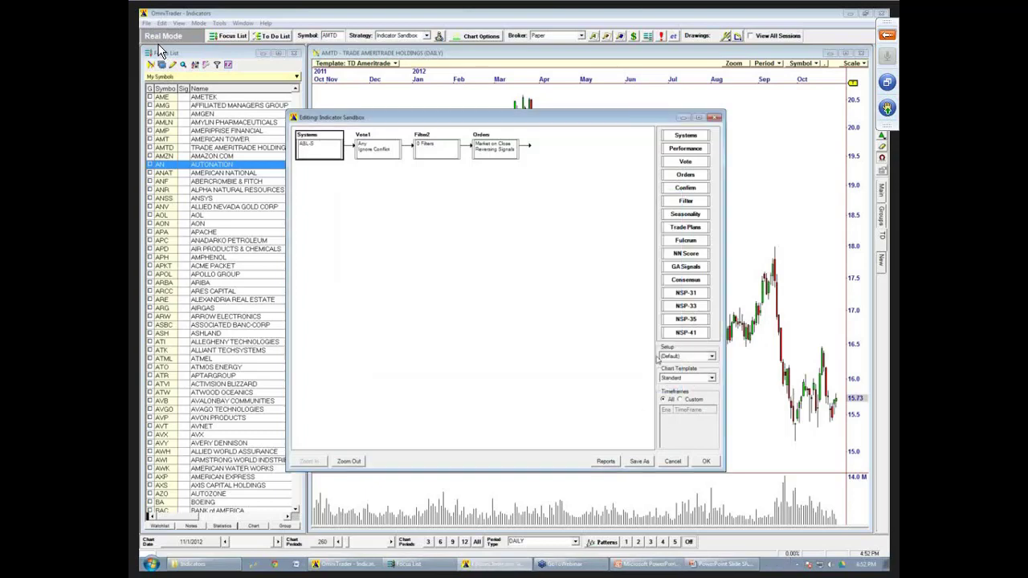
Add a new filter to the Filter2 block with the long condition C > SMA(50) AND C[1]< SMA(50).
{"action": "left_click_drag", "start_coordinate": [403, 110], "coordinate": [421, 112]}
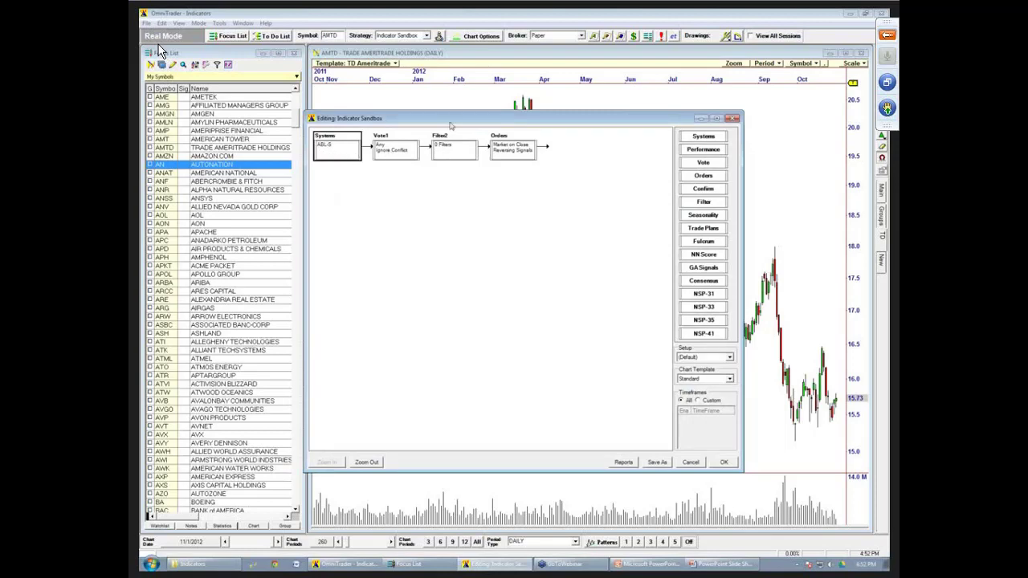
{"action": "mouse_move", "coordinate": [452, 122]}
{"action": "left_mouse_down"}
{"action": "mouse_move", "coordinate": [511, 71]}
{"action": "mouse_move", "coordinate": [463, 104]}
{"action": "left_mouse_up"}
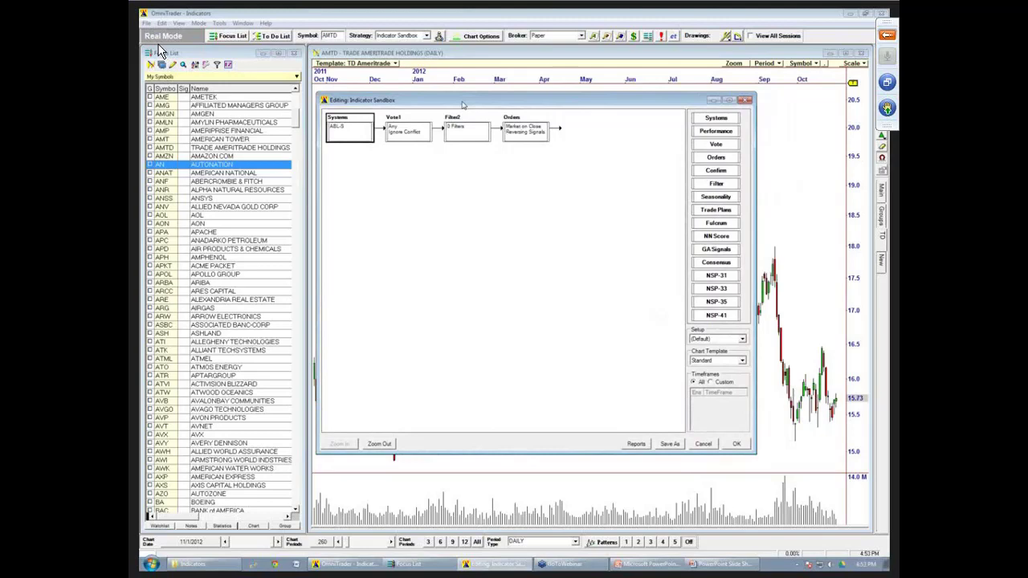
{"action": "left_click", "coordinate": [485, 143]}
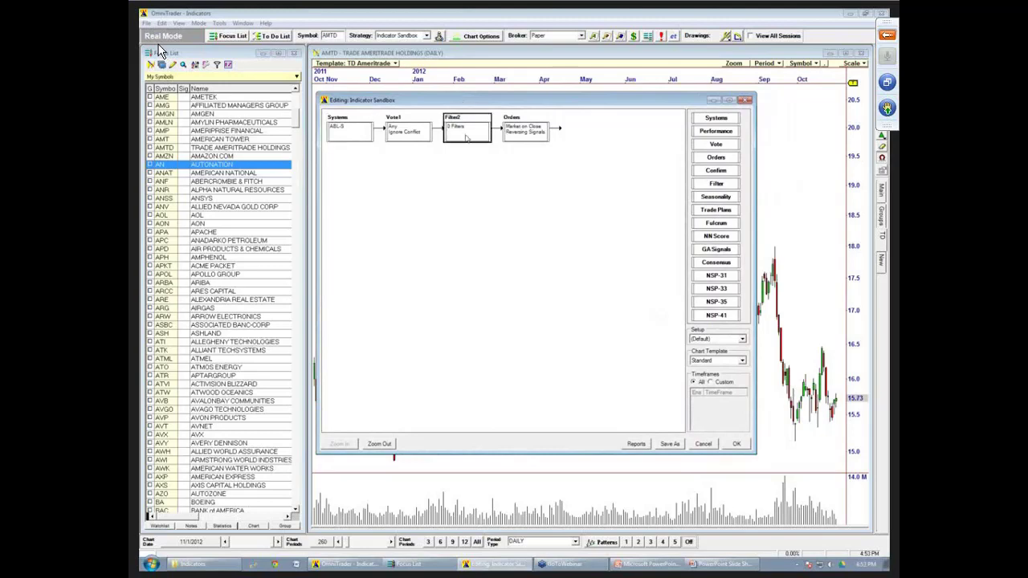
{"action": "double_click", "coordinate": [467, 138]}
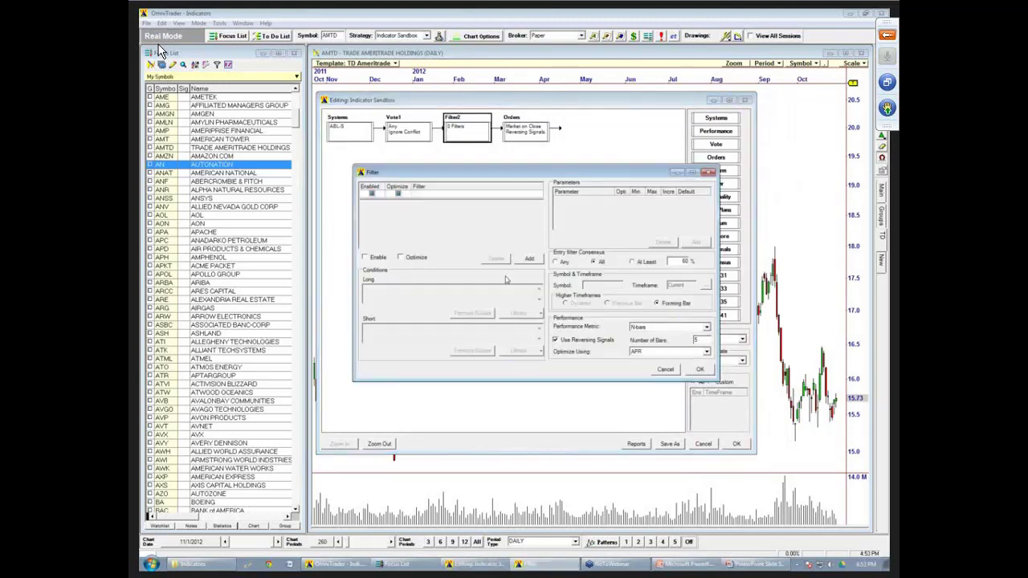
{"action": "left_click", "coordinate": [534, 262]}
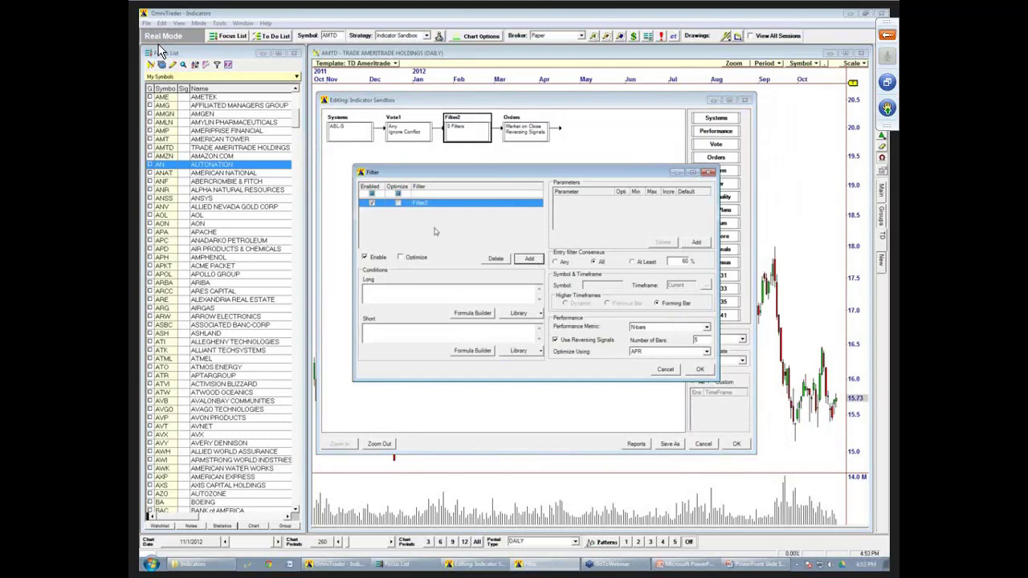
{"action": "left_click", "coordinate": [395, 293]}
{"action": "type", "text": "M"}
{"action": "type", "text": "A(2"}
{"action": "type", "text": "0) AND C[1]< SMA(50"}
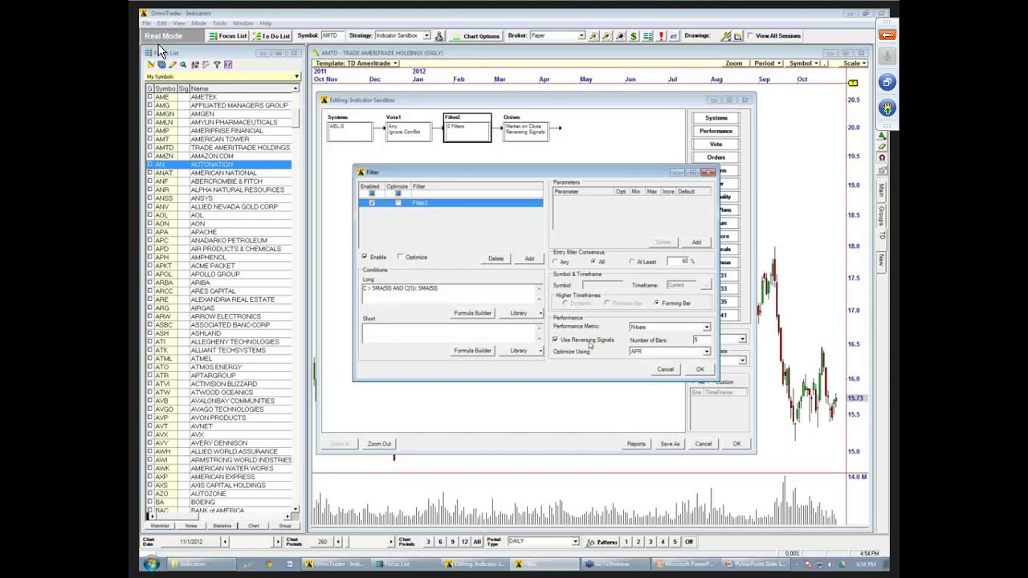
Accept the new filter and the Indicator Sandbox strategy edits, and close the To Do List settings.
{"action": "left_click", "coordinate": [700, 369]}
{"action": "left_click", "coordinate": [737, 443]}
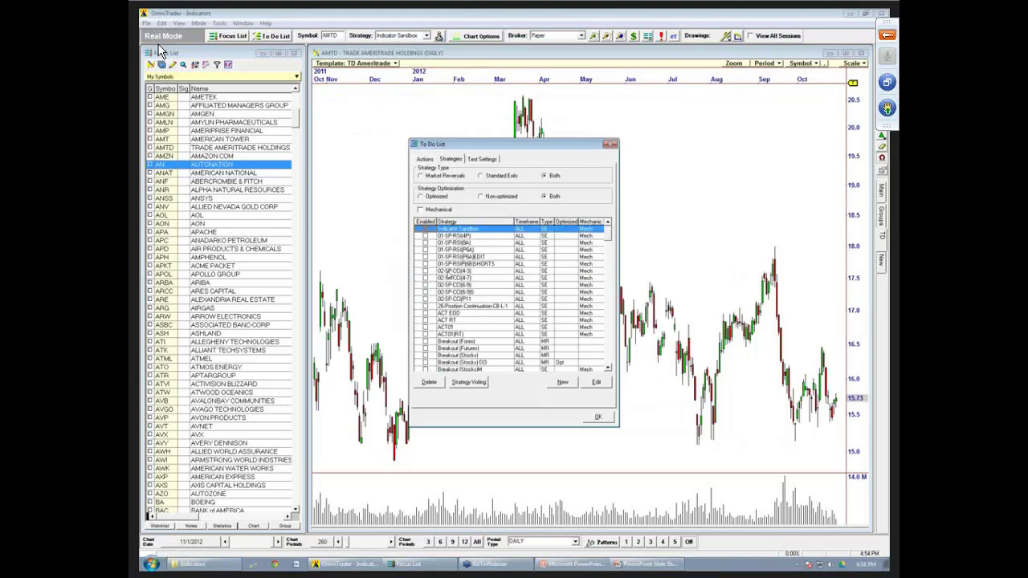
{"action": "left_click", "coordinate": [598, 417]}
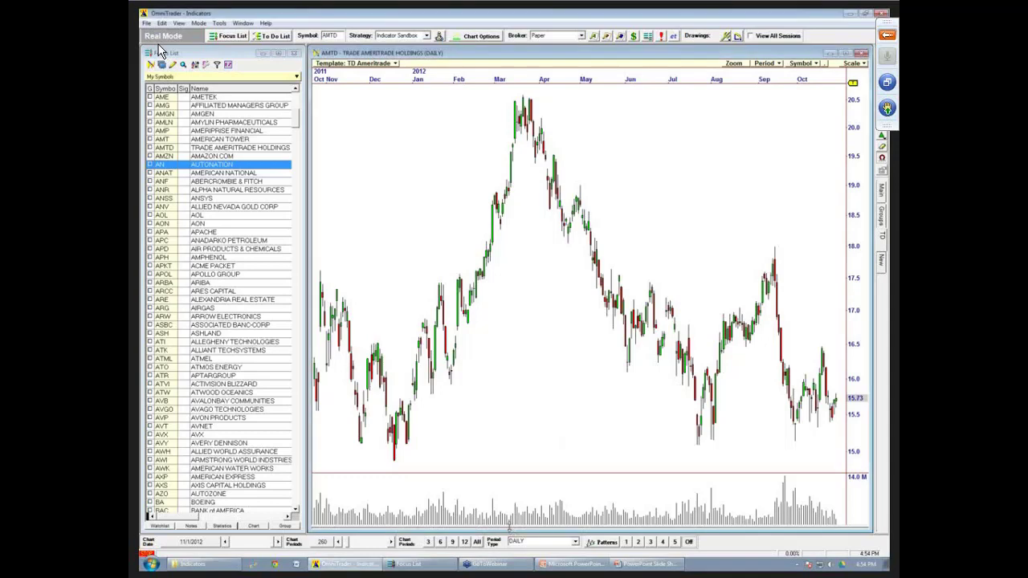
Add a Moving Average (Simple) indicator to the AMTD price chart.
{"action": "left_click_drag", "start_coordinate": [509, 527], "coordinate": [511, 528]}
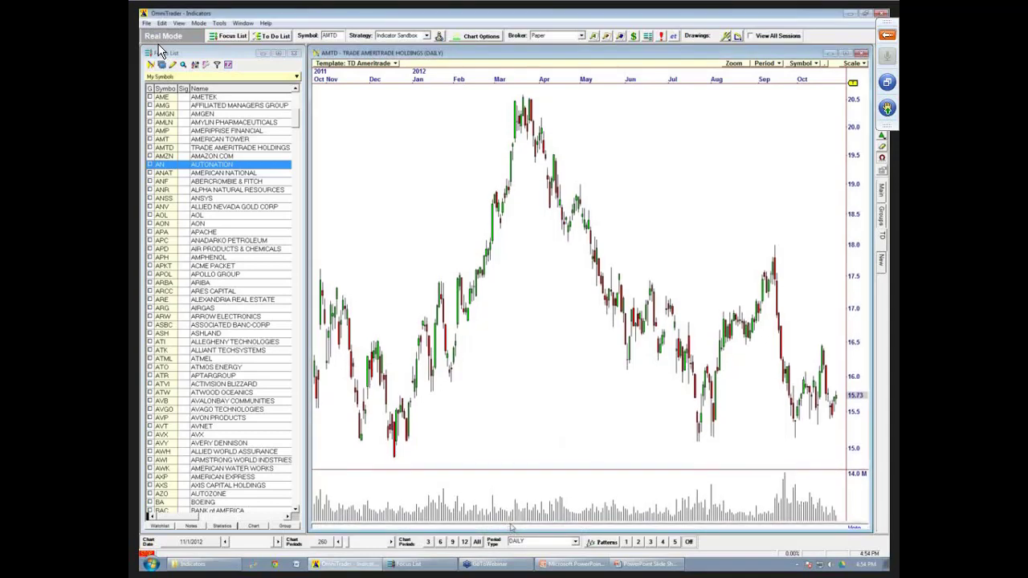
{"action": "key", "text": "Down"}
{"action": "key", "text": "Down"}
{"action": "key", "text": "Down"}
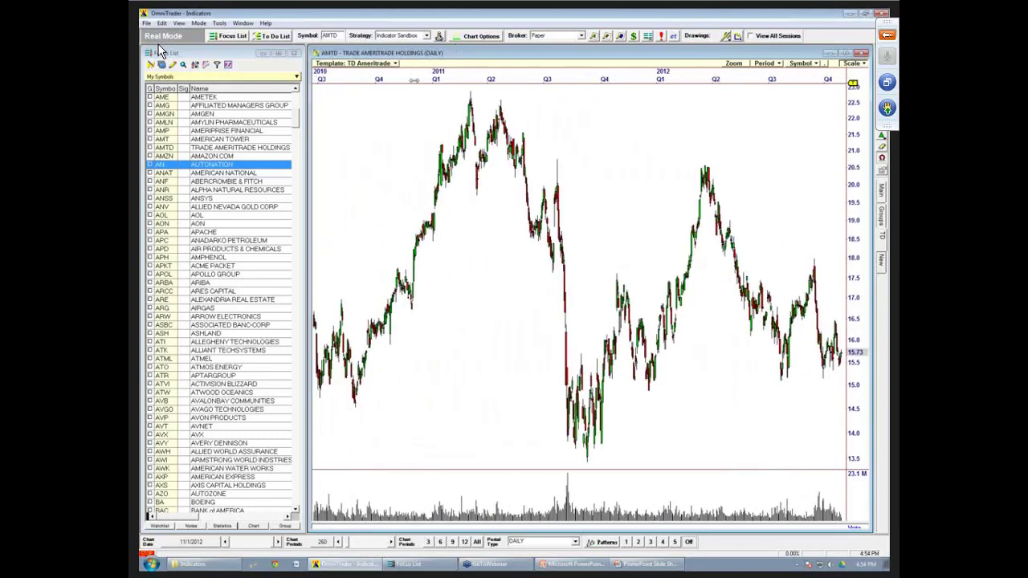
{"action": "right_click", "coordinate": [384, 115]}
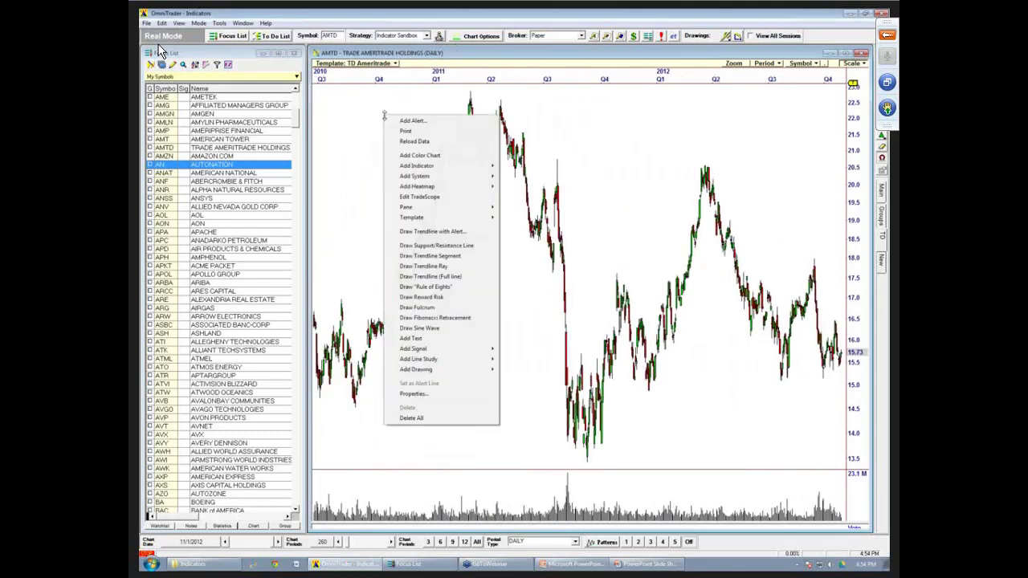
{"action": "mouse_move", "coordinate": [443, 166]}
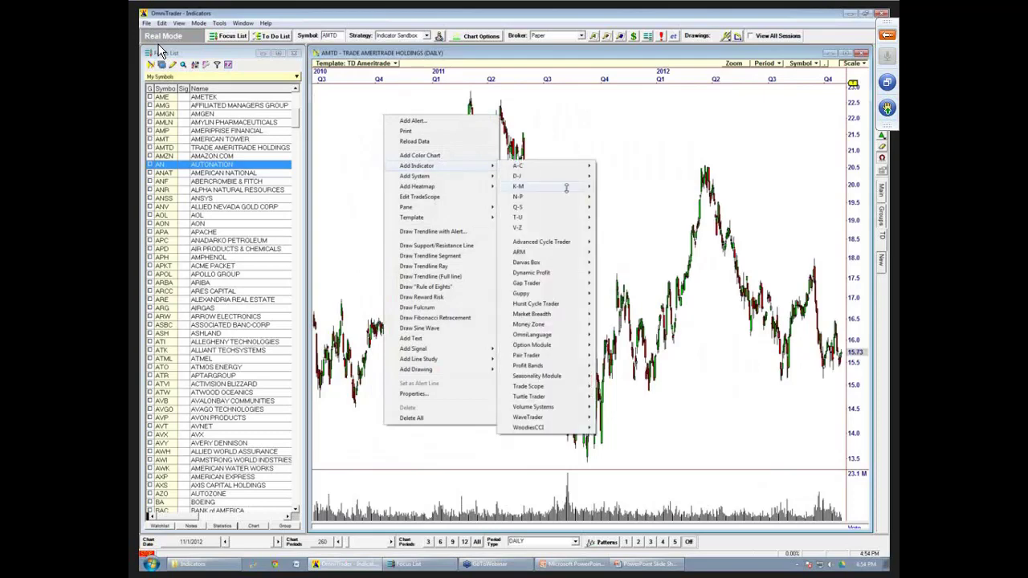
{"action": "mouse_move", "coordinate": [566, 187]}
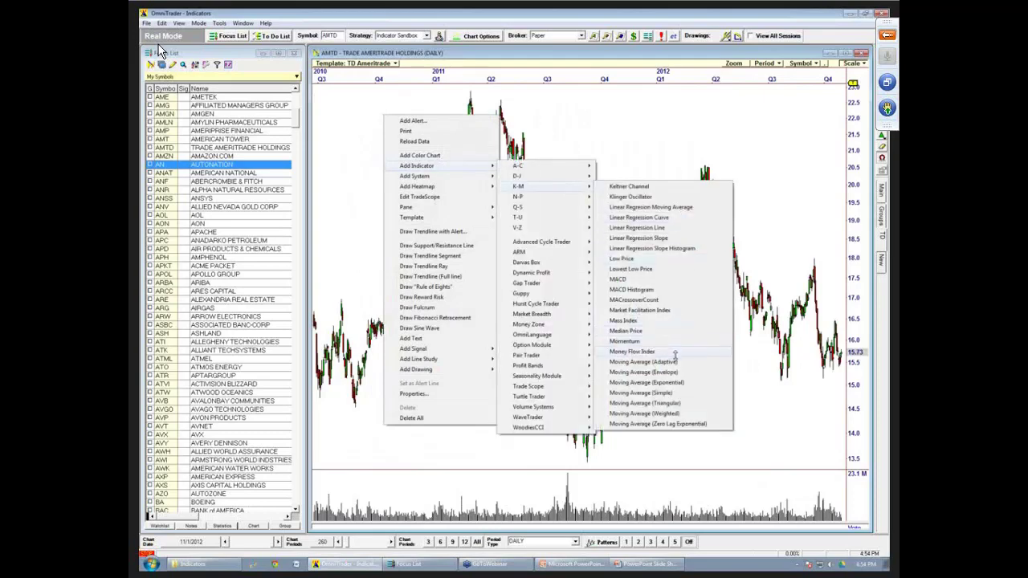
{"action": "left_click", "coordinate": [689, 394]}
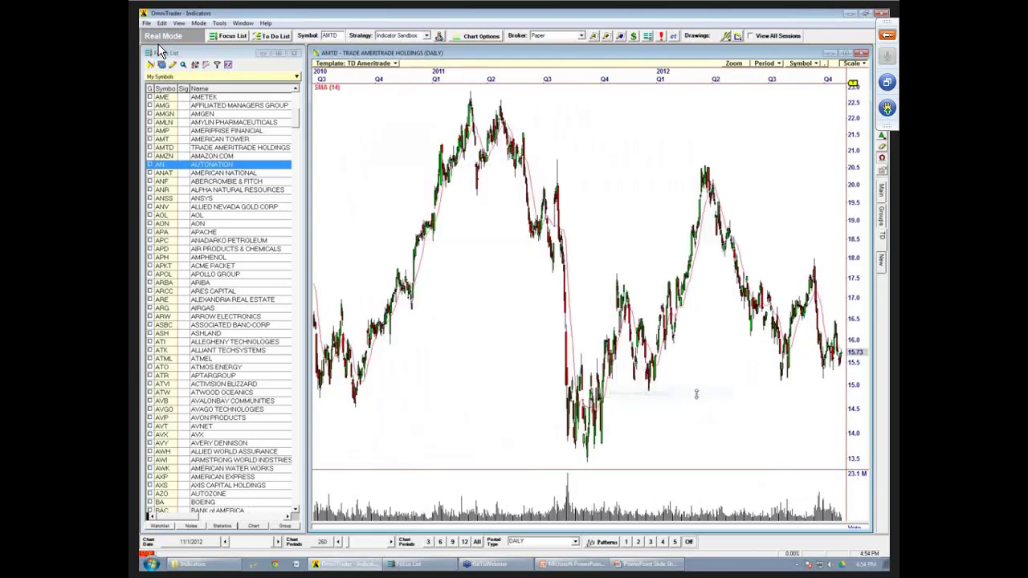
Set the simple moving average to 50 periods with a line width of 2, and accept the settings.
{"action": "double_click", "coordinate": [220, 215]}
{"action": "type", "text": "50"}
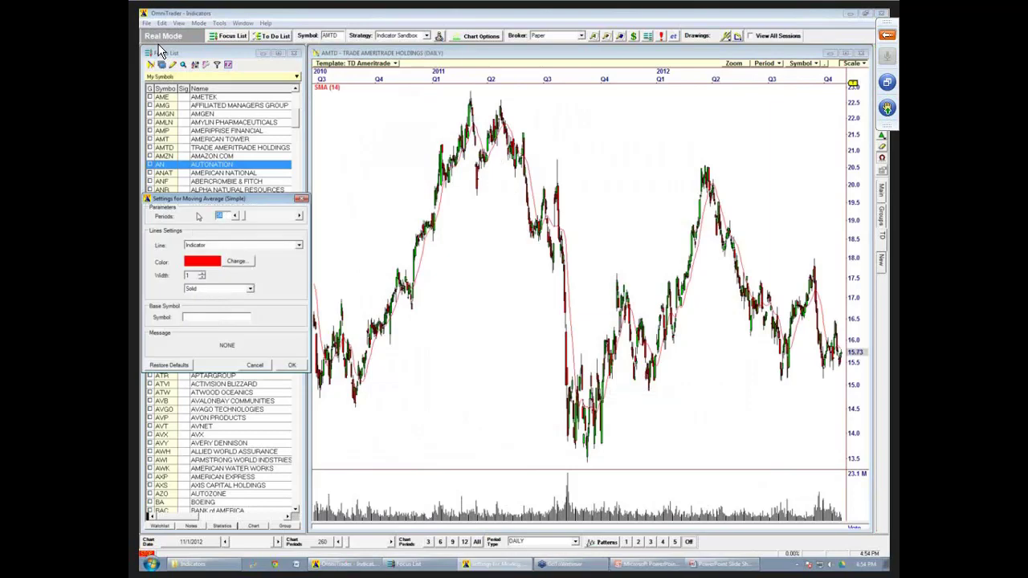
{"action": "left_click", "coordinate": [202, 274]}
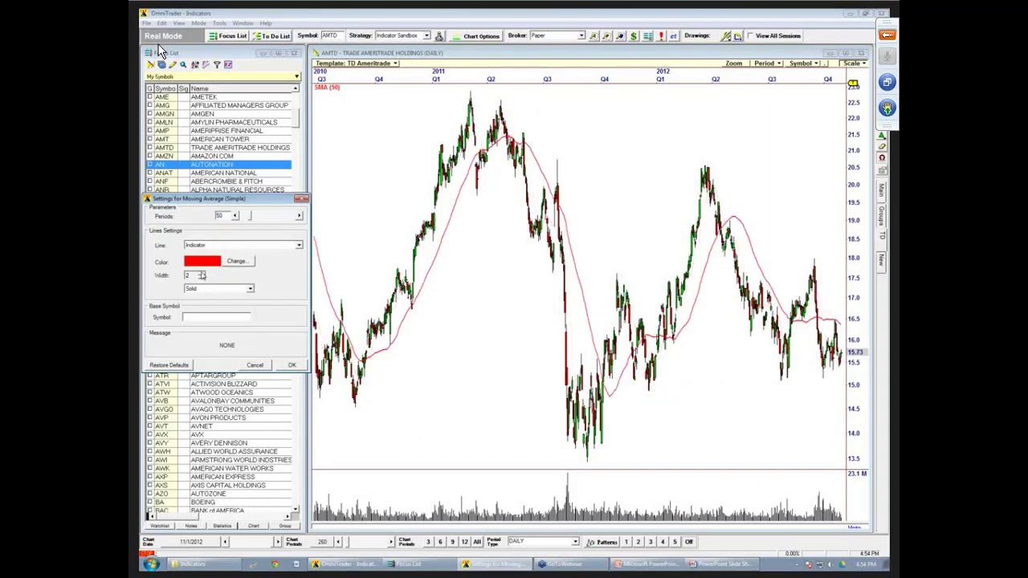
{"action": "left_click", "coordinate": [292, 365]}
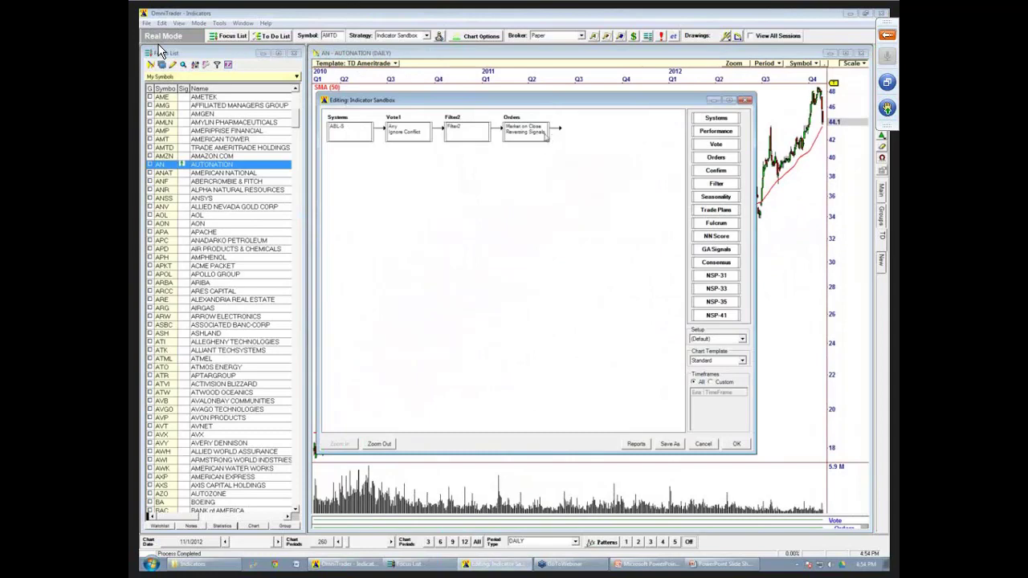
In the Orders block's exits, enable Eights Stop and Fixed Loss Stop, and accept the order settings and strategy.
{"action": "double_click", "coordinate": [546, 137]}
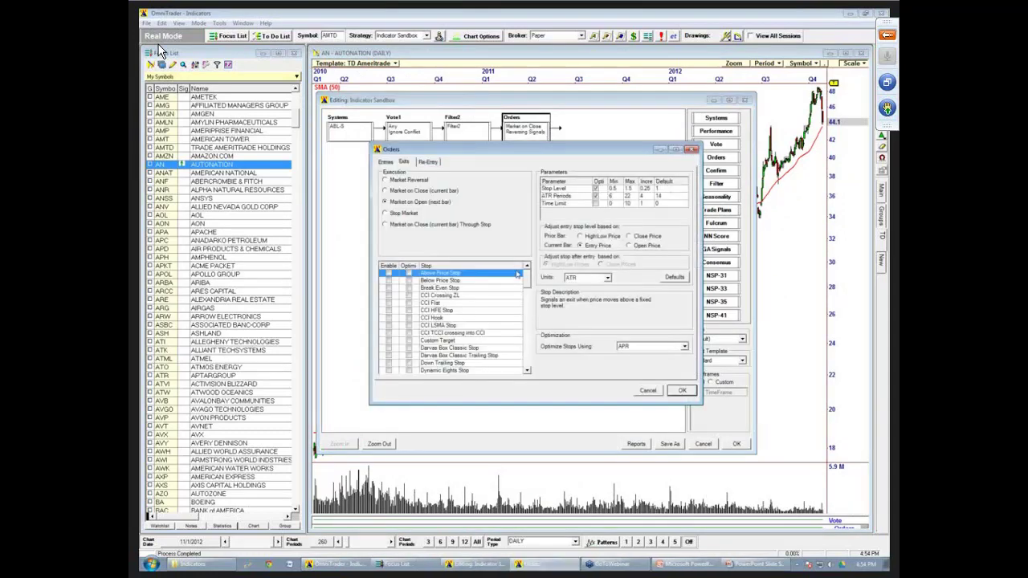
{"action": "scroll", "coordinate": [528, 292], "scroll_direction": "down", "scroll_amount": 3}
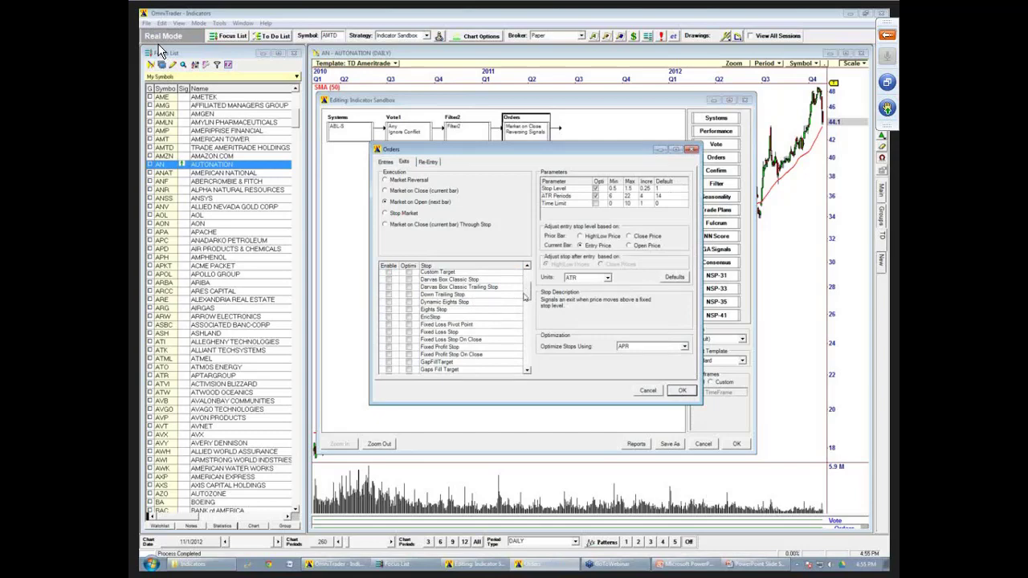
{"action": "left_click_drag", "start_coordinate": [528, 292], "coordinate": [530, 315]}
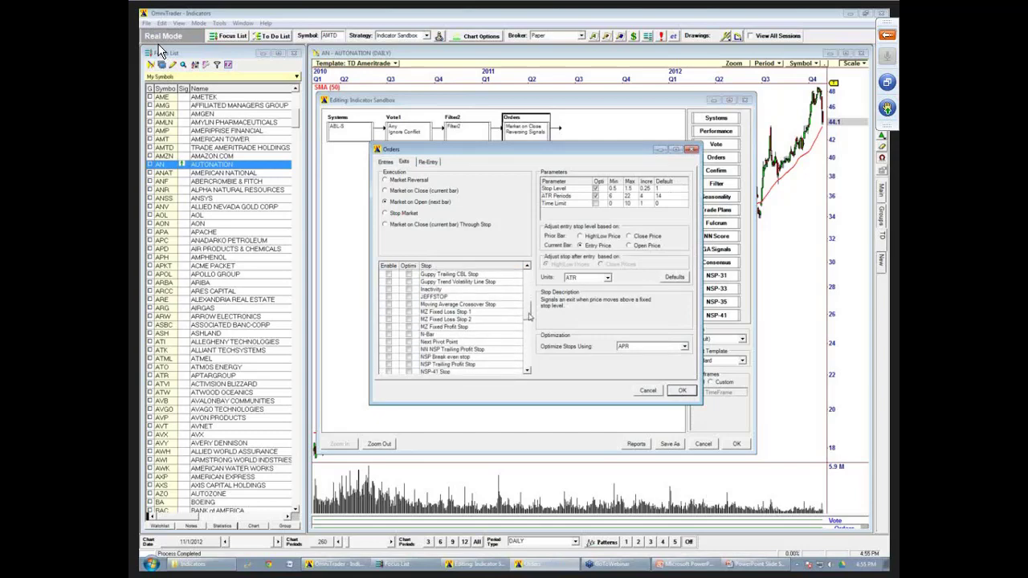
{"action": "left_click", "coordinate": [466, 304]}
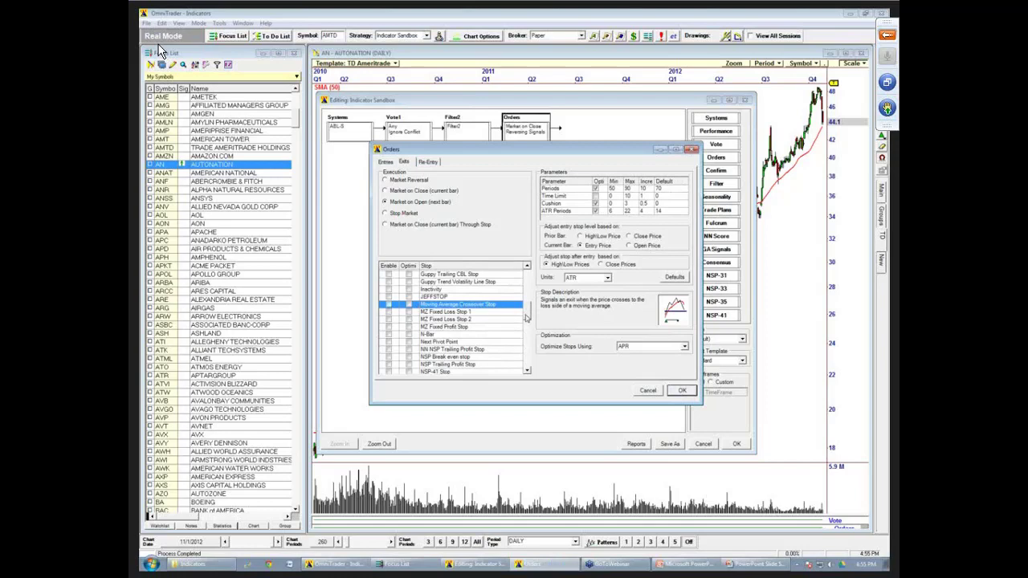
{"action": "mouse_move", "coordinate": [528, 315]}
{"action": "left_mouse_down"}
{"action": "mouse_move", "coordinate": [528, 287]}
{"action": "mouse_move", "coordinate": [525, 300]}
{"action": "left_mouse_up"}
{"action": "left_click", "coordinate": [436, 321]}
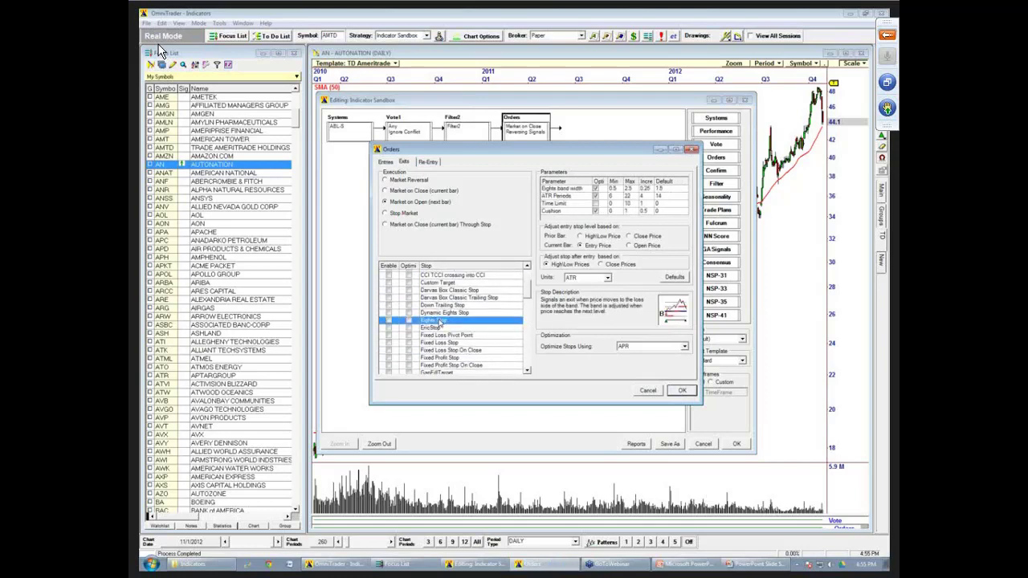
{"action": "left_click", "coordinate": [389, 322]}
{"action": "scroll", "coordinate": [508, 312], "scroll_direction": "down", "scroll_amount": 1}
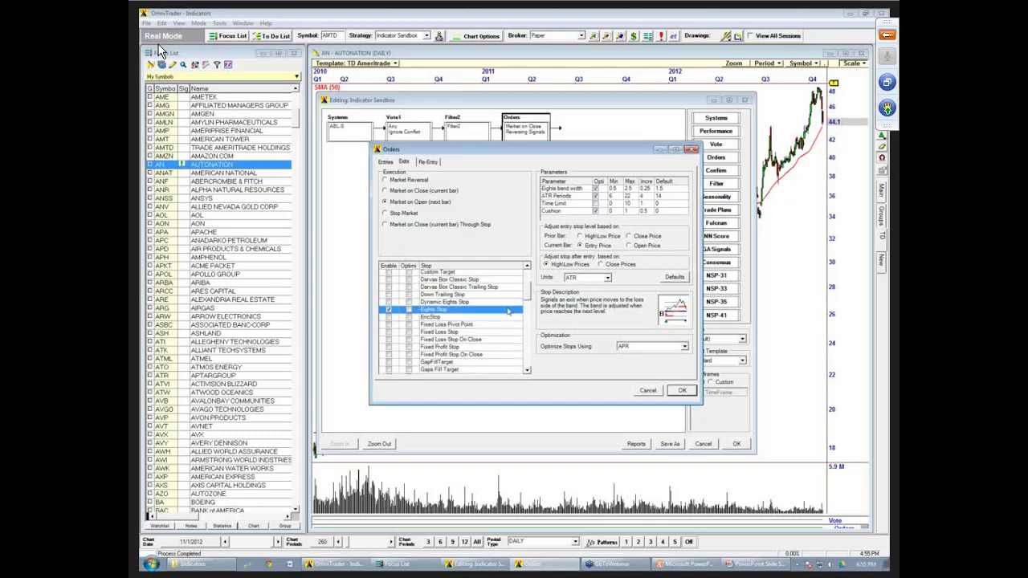
{"action": "left_click", "coordinate": [440, 331]}
{"action": "left_click", "coordinate": [389, 332]}
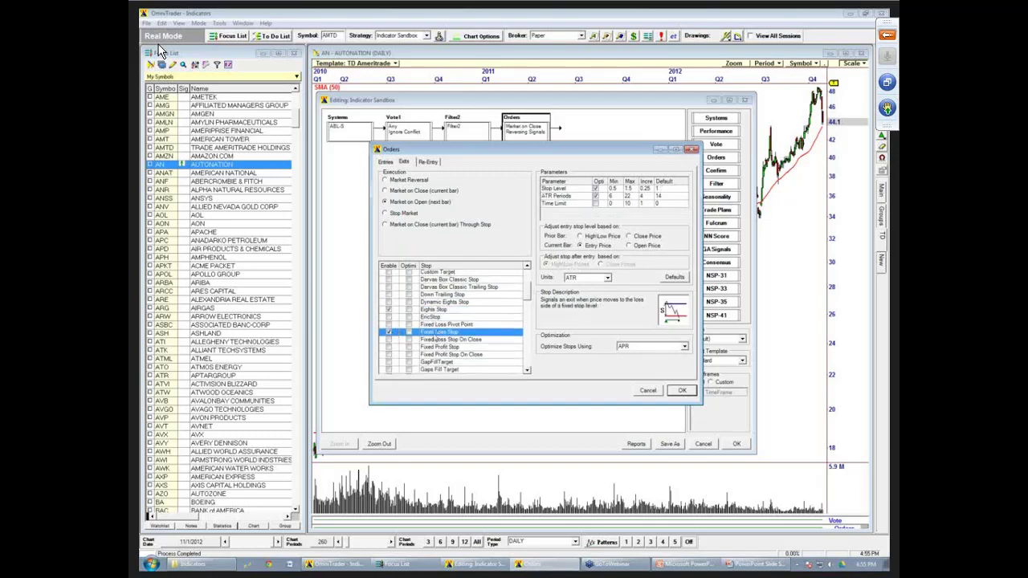
{"action": "left_click", "coordinate": [681, 392]}
{"action": "left_click", "coordinate": [736, 444]}
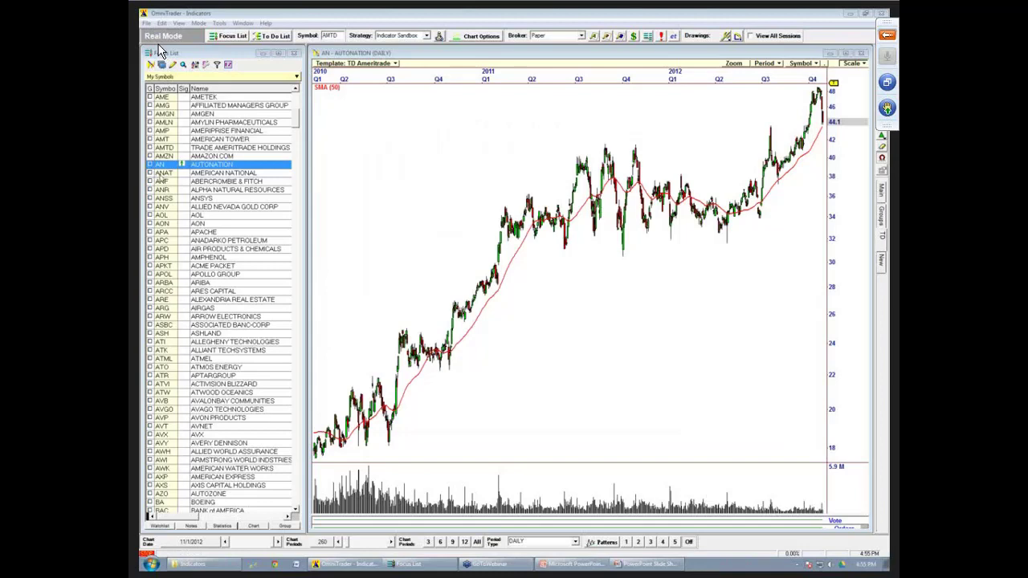
Open the American National (ANAT) chart and examine the strategy's historical entry signals and stop levels against the moving average.
{"action": "left_click", "coordinate": [165, 173]}
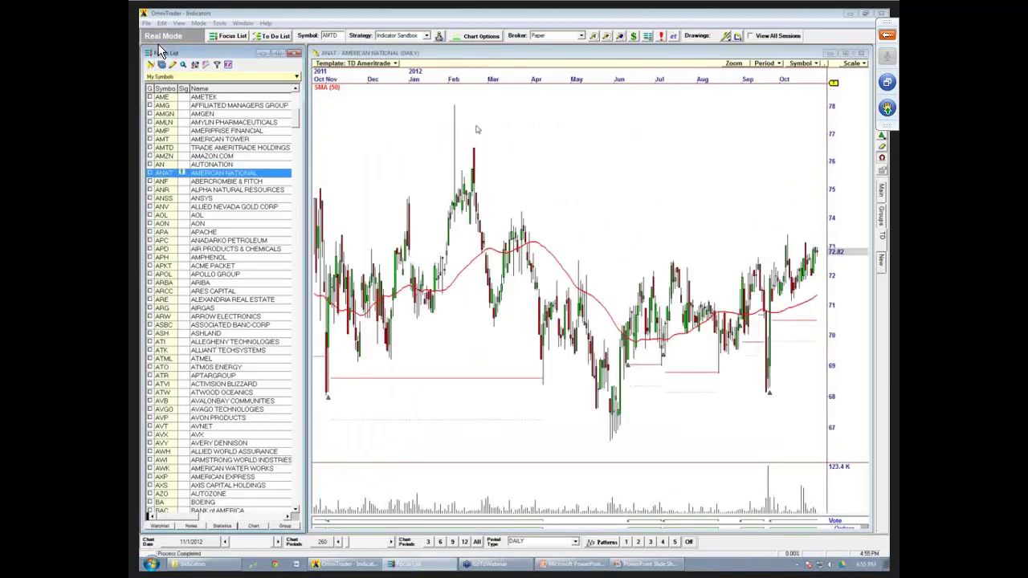
{"action": "scroll", "coordinate": [526, 225], "scroll_direction": "down", "scroll_amount": 5}
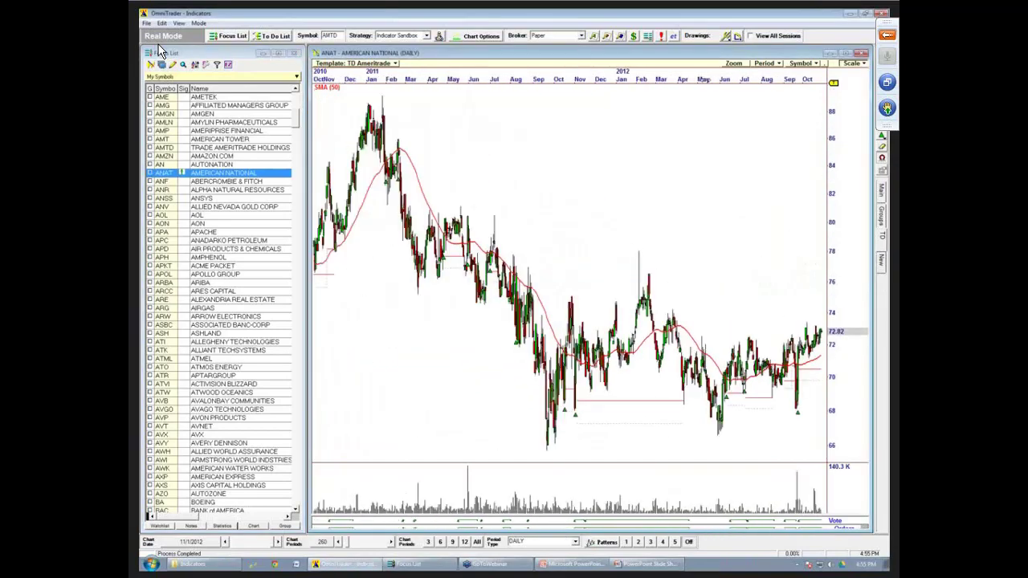
{"action": "left_click_drag", "start_coordinate": [456, 391], "coordinate": [643, 378]}
{"action": "left_click_drag", "start_coordinate": [440, 331], "coordinate": [753, 344]}
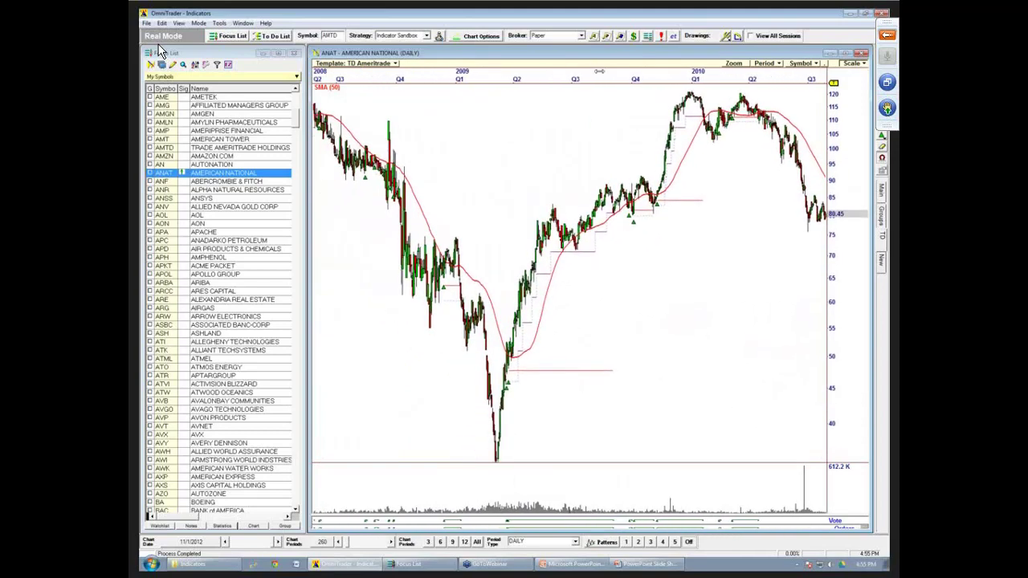
{"action": "left_click_drag", "start_coordinate": [599, 71], "coordinate": [475, 140]}
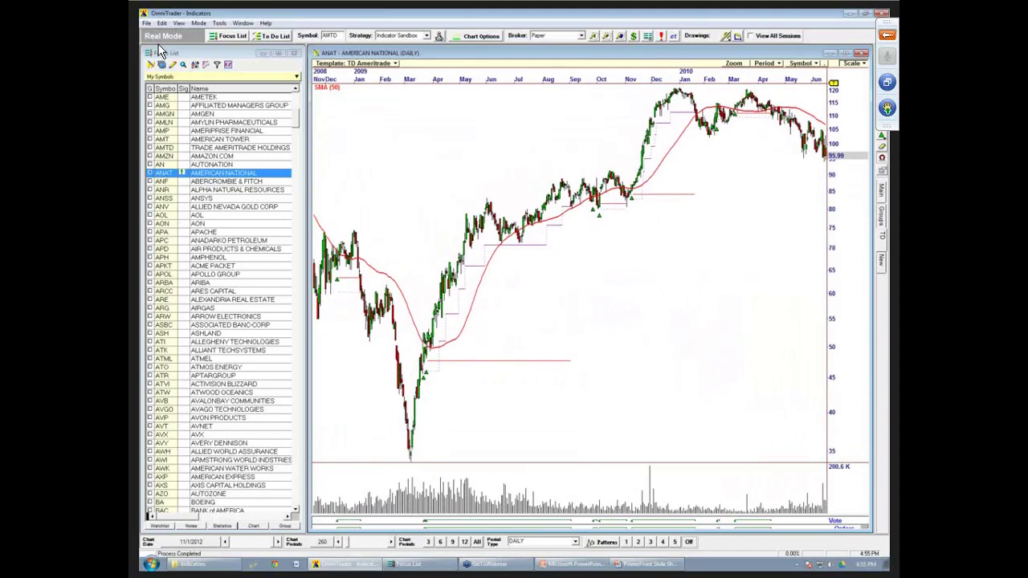
{"action": "left_click_drag", "start_coordinate": [425, 275], "coordinate": [604, 270]}
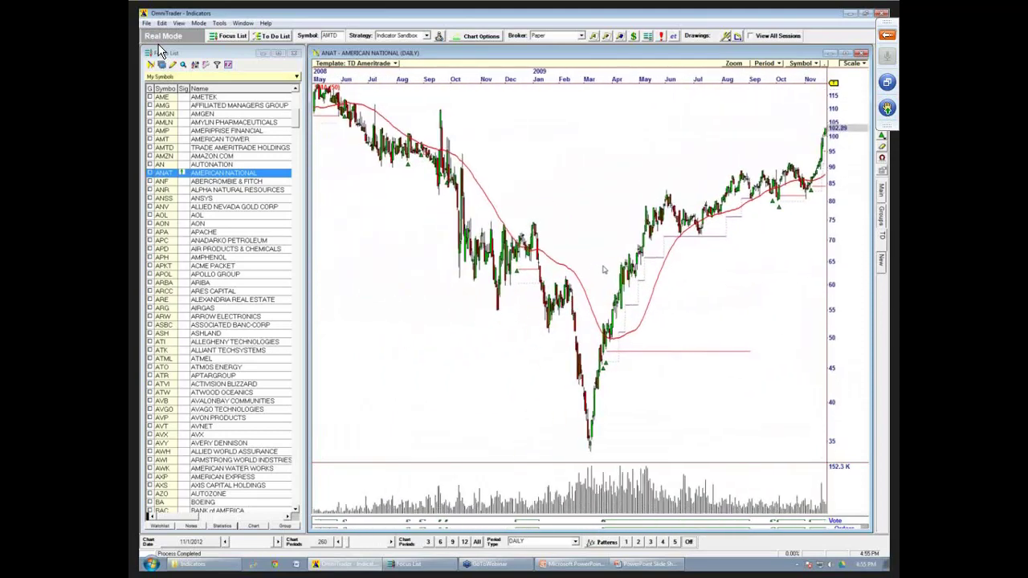
{"action": "left_click_drag", "start_coordinate": [595, 89], "coordinate": [398, 89]}
{"action": "left_click_drag", "start_coordinate": [409, 194], "coordinate": [475, 186]}
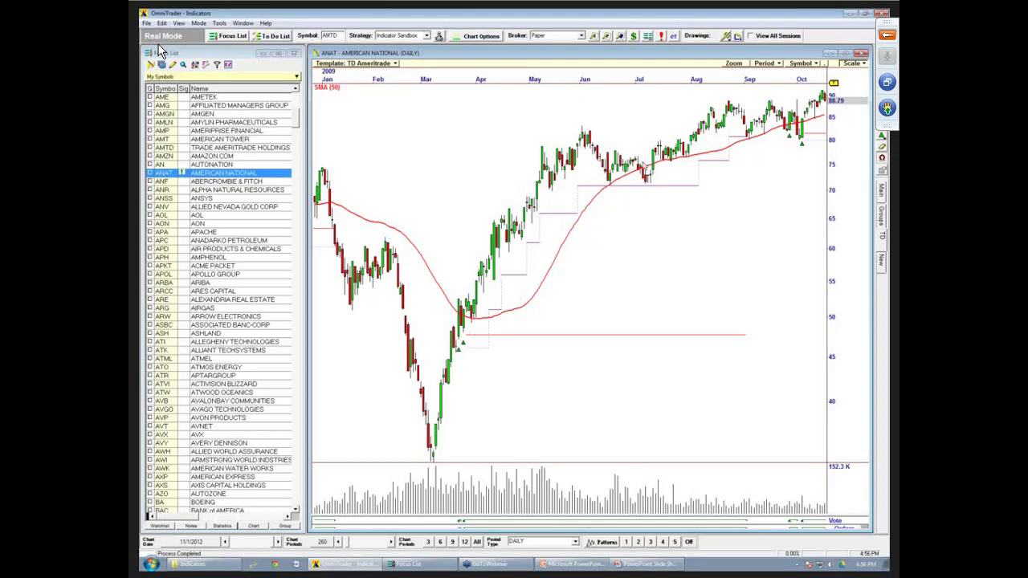
{"action": "left_click_drag", "start_coordinate": [677, 256], "coordinate": [528, 259]}
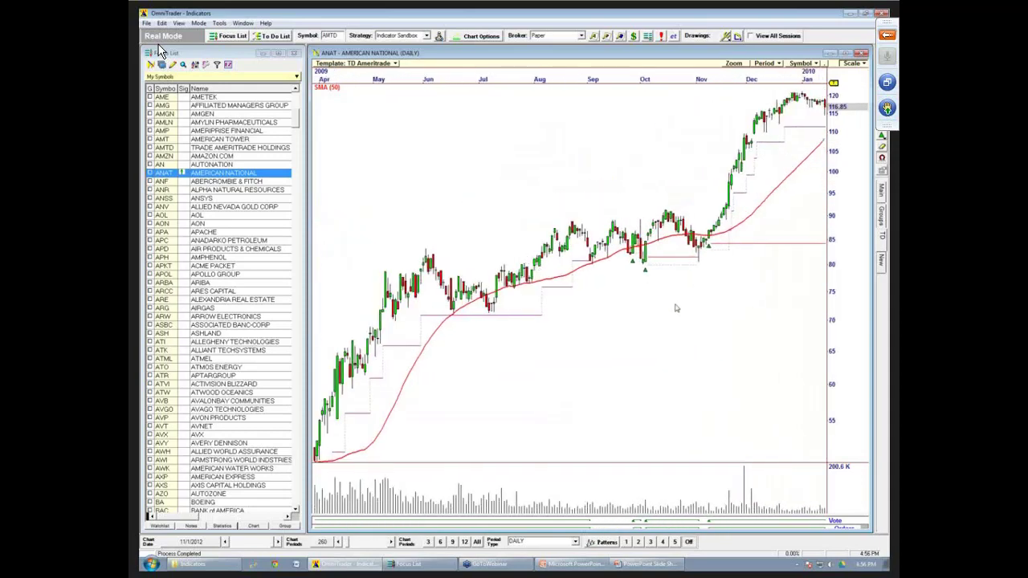
{"action": "left_click_drag", "start_coordinate": [676, 308], "coordinate": [602, 270]}
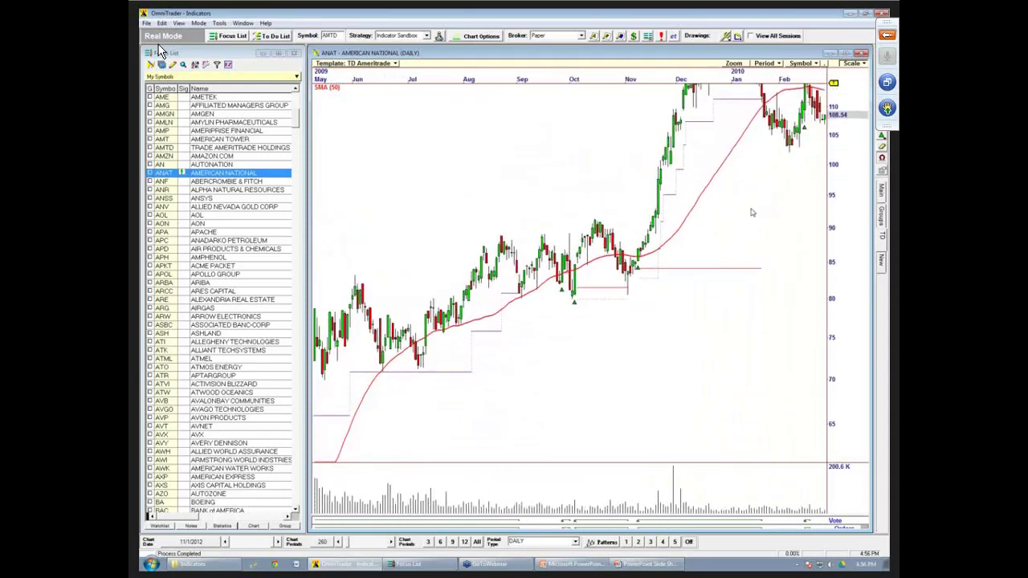
{"action": "left_click_drag", "start_coordinate": [753, 212], "coordinate": [711, 269]}
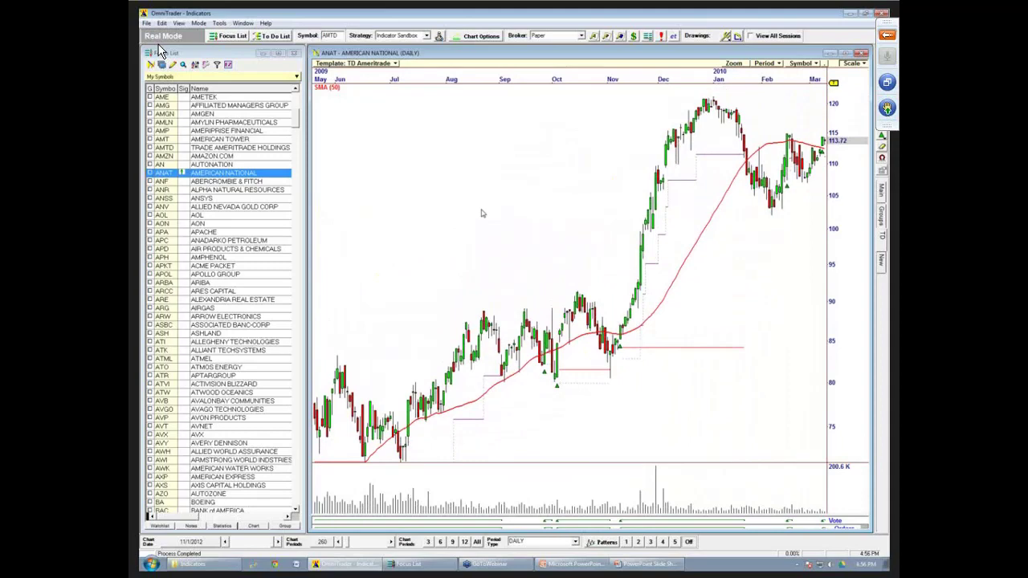
Turn off the plotting of stops on the chart in the chart's trade display options.
{"action": "left_click", "coordinate": [167, 183]}
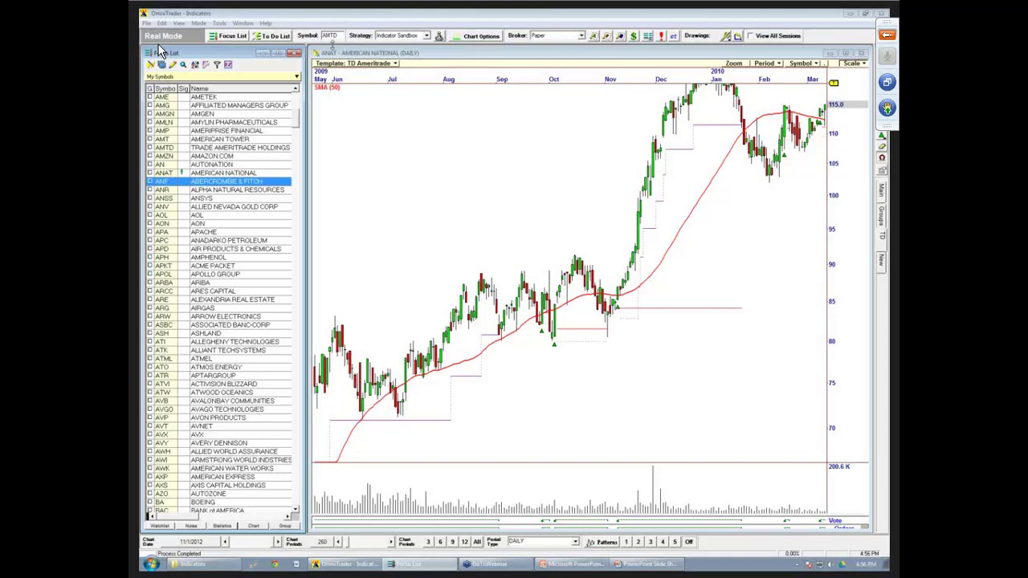
{"action": "left_click", "coordinate": [481, 37]}
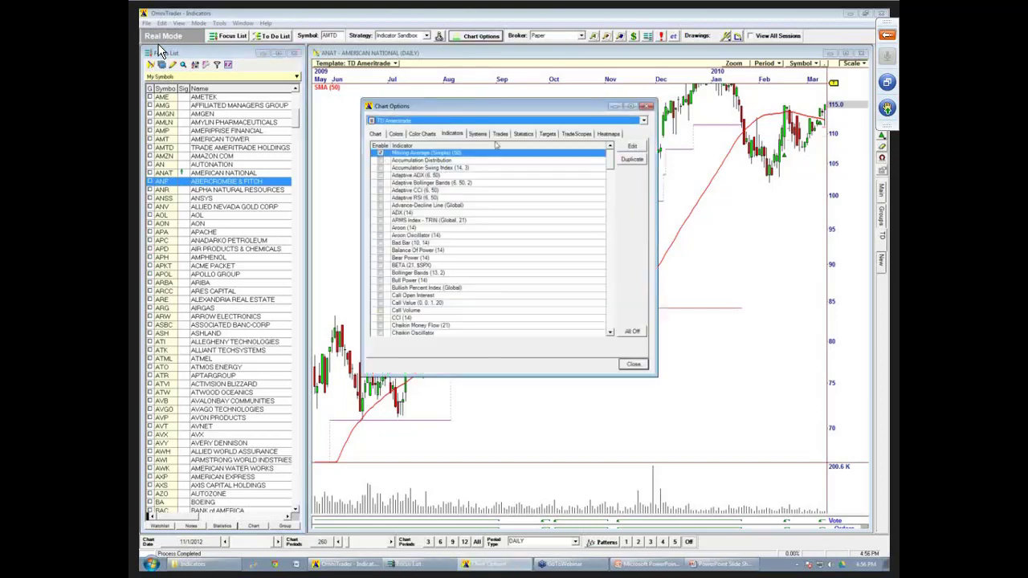
{"action": "left_click", "coordinate": [506, 134]}
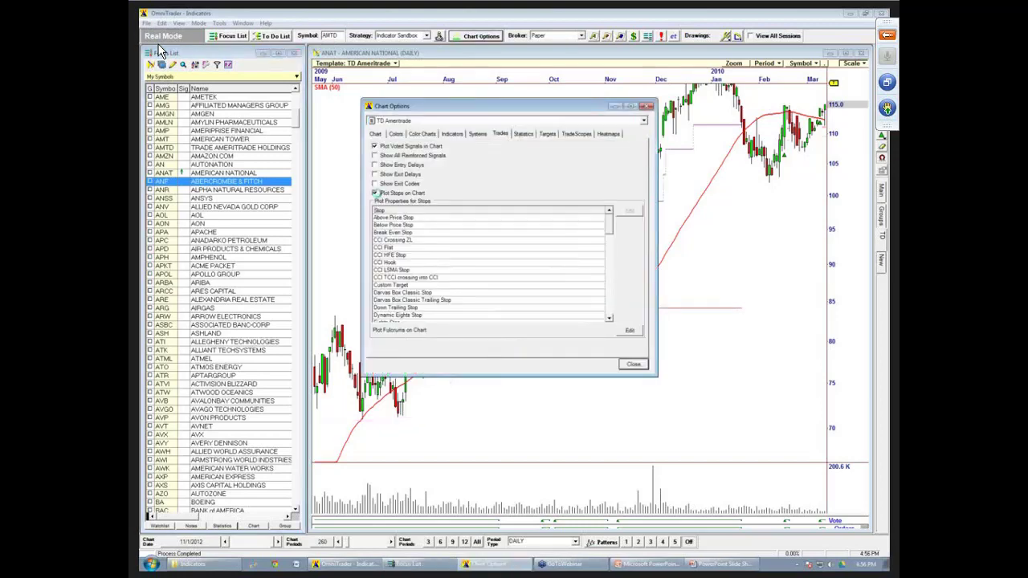
{"action": "left_click", "coordinate": [374, 193]}
{"action": "left_click", "coordinate": [634, 365]}
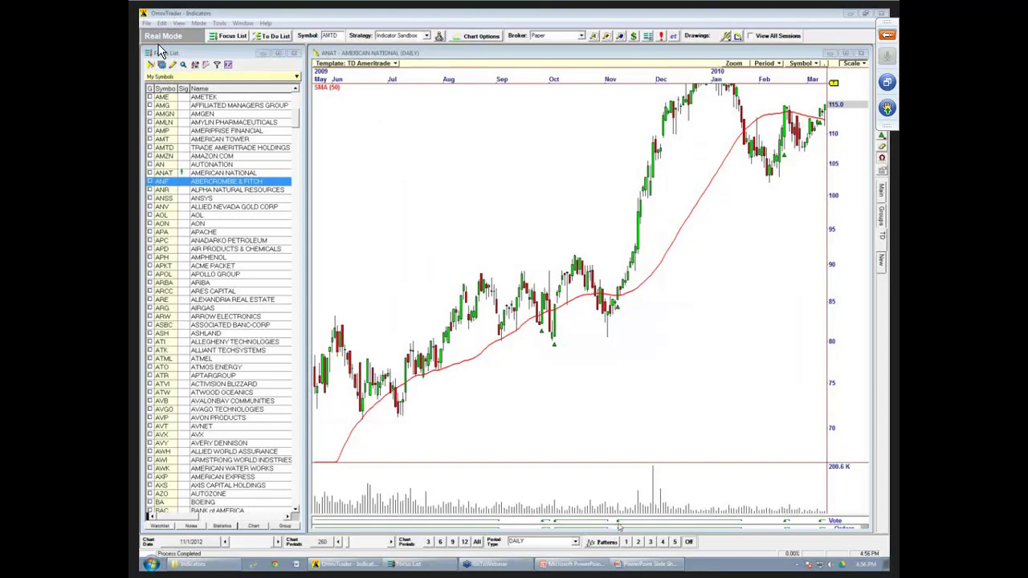
Examine the American National (ANAT) chart's entry signals from 2009 to early 2011 against the 50-period moving average.
{"action": "scroll", "coordinate": [697, 336], "scroll_direction": "down", "scroll_amount": 1}
{"action": "scroll", "coordinate": [679, 342], "scroll_direction": "down", "scroll_amount": 1}
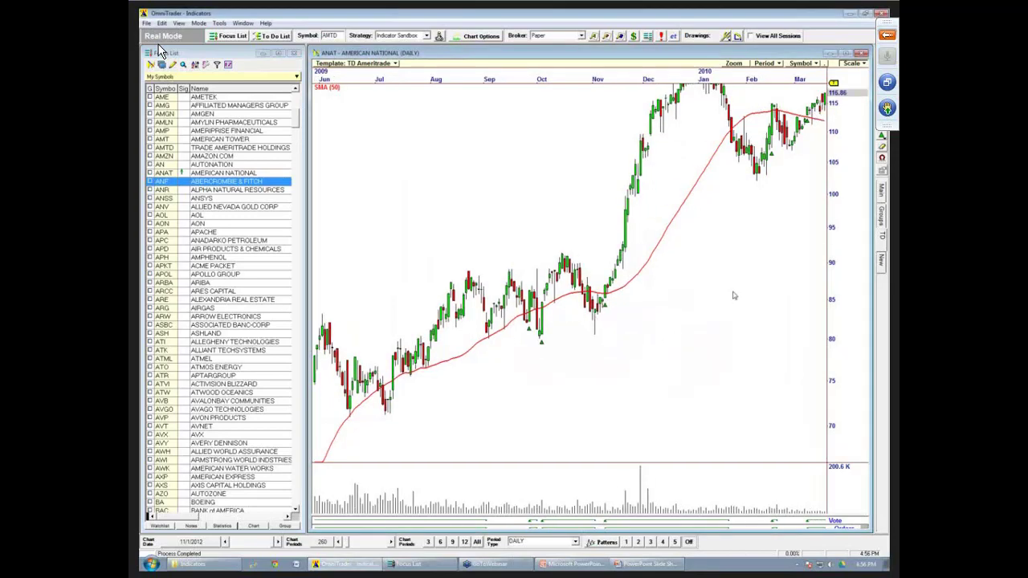
{"action": "scroll", "coordinate": [683, 294], "scroll_direction": "down", "scroll_amount": 4}
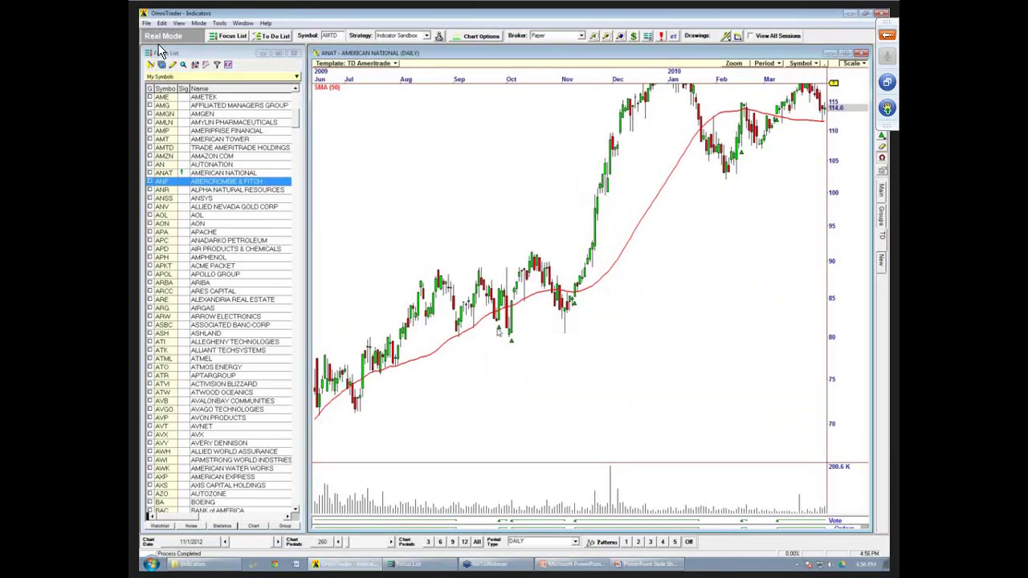
{"action": "left_click_drag", "start_coordinate": [693, 330], "coordinate": [336, 330]}
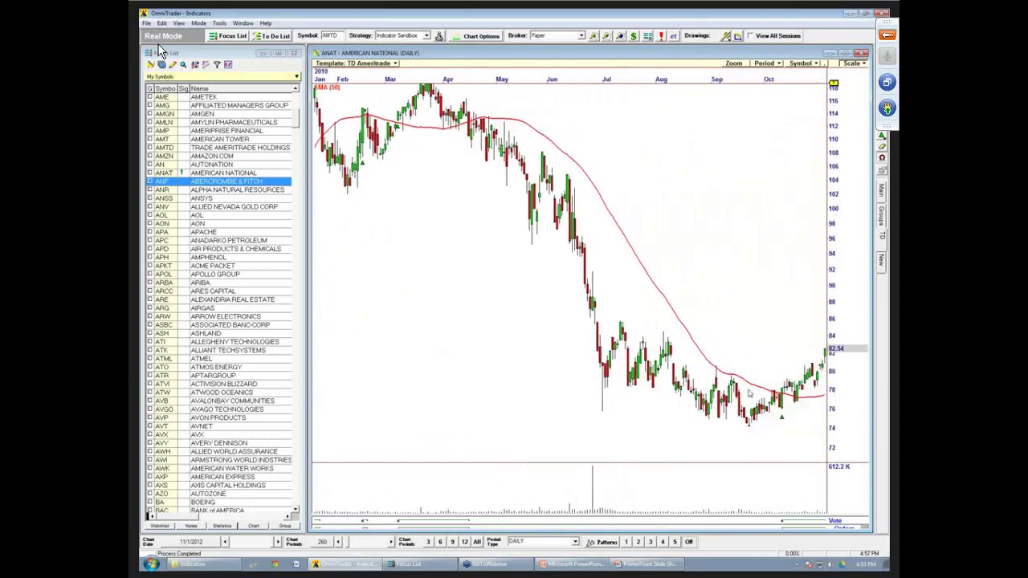
{"action": "left_click_drag", "start_coordinate": [803, 420], "coordinate": [687, 421]}
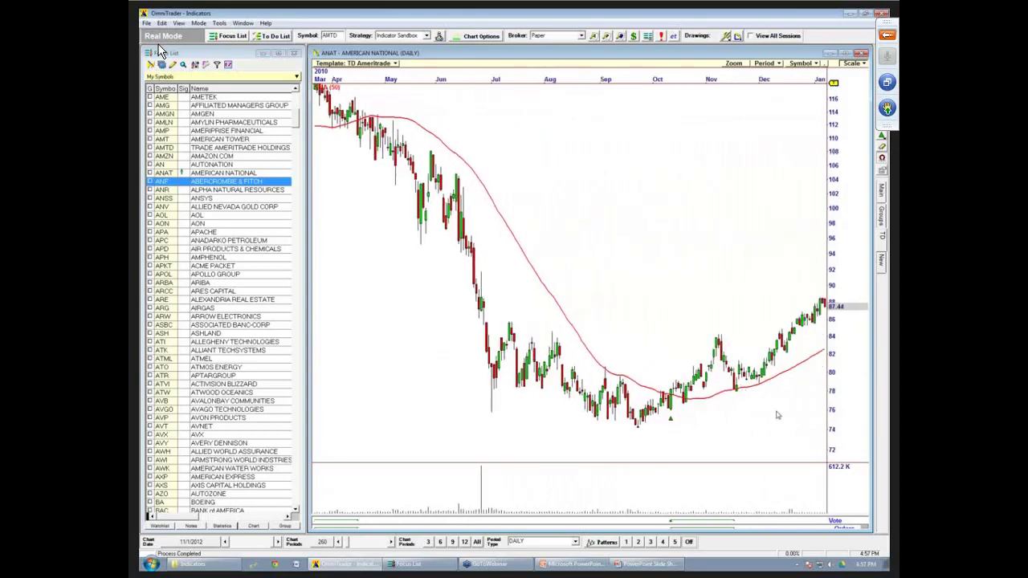
{"action": "left_click_drag", "start_coordinate": [778, 415], "coordinate": [769, 415]}
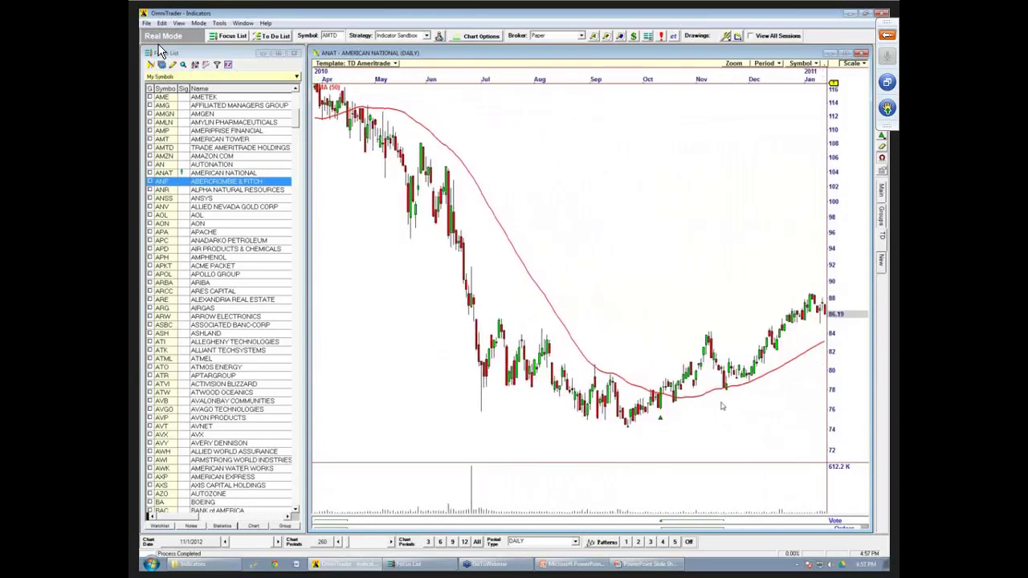
{"action": "left_click_drag", "start_coordinate": [769, 433], "coordinate": [634, 437]}
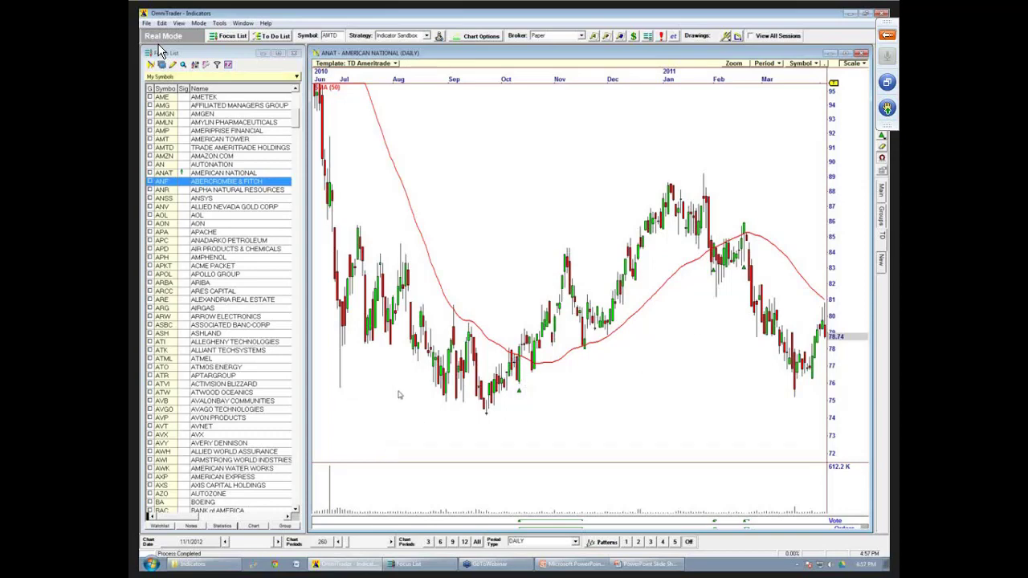
{"action": "scroll", "coordinate": [398, 392], "scroll_direction": "up", "scroll_amount": 3}
{"action": "scroll", "coordinate": [412, 352], "scroll_direction": "up", "scroll_amount": 5}
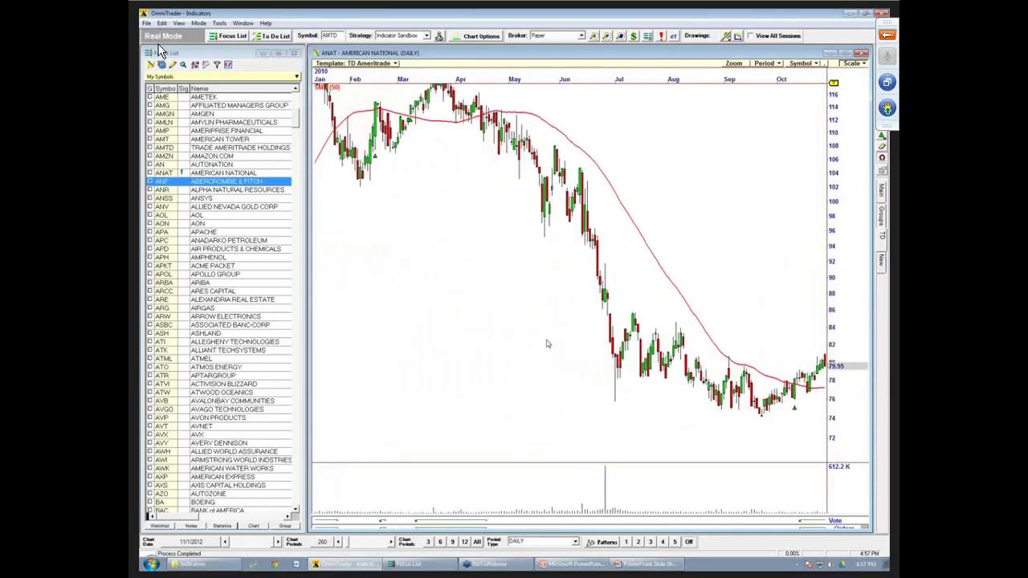
{"action": "scroll", "coordinate": [489, 309], "scroll_direction": "up", "scroll_amount": 5}
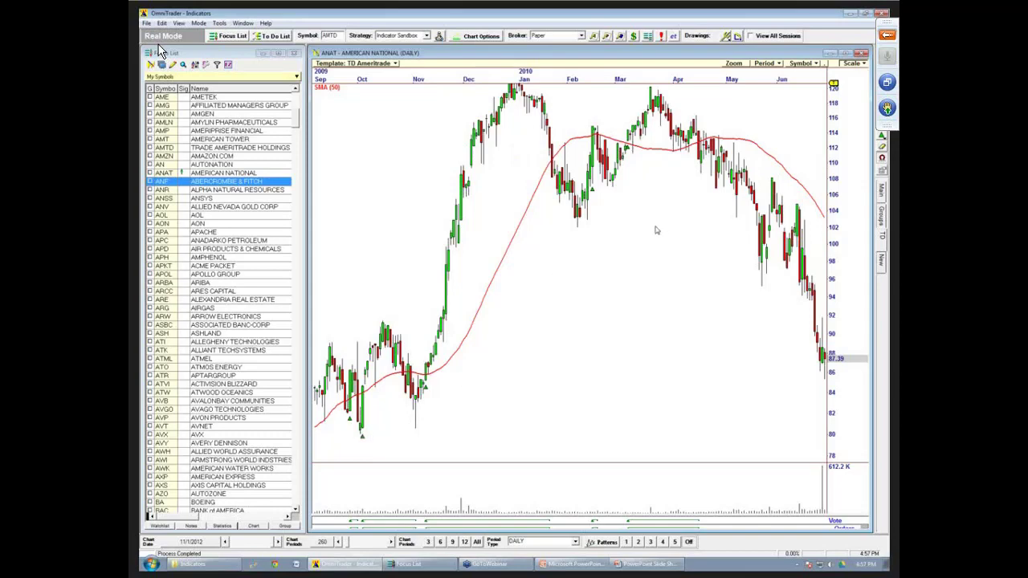
{"action": "scroll", "coordinate": [482, 74], "scroll_direction": "down", "scroll_amount": 3}
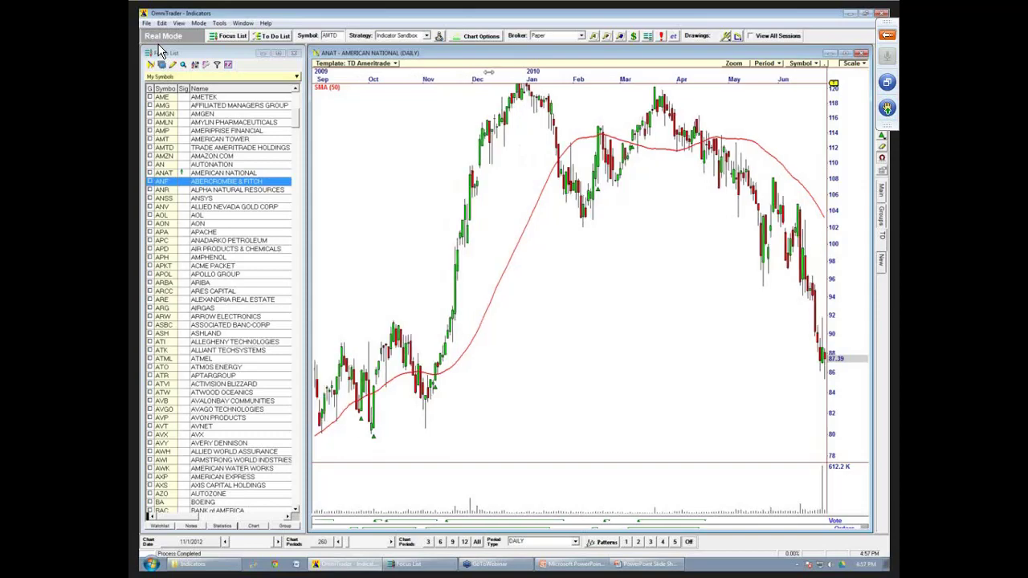
{"action": "left_click_drag", "start_coordinate": [428, 276], "coordinate": [462, 275]}
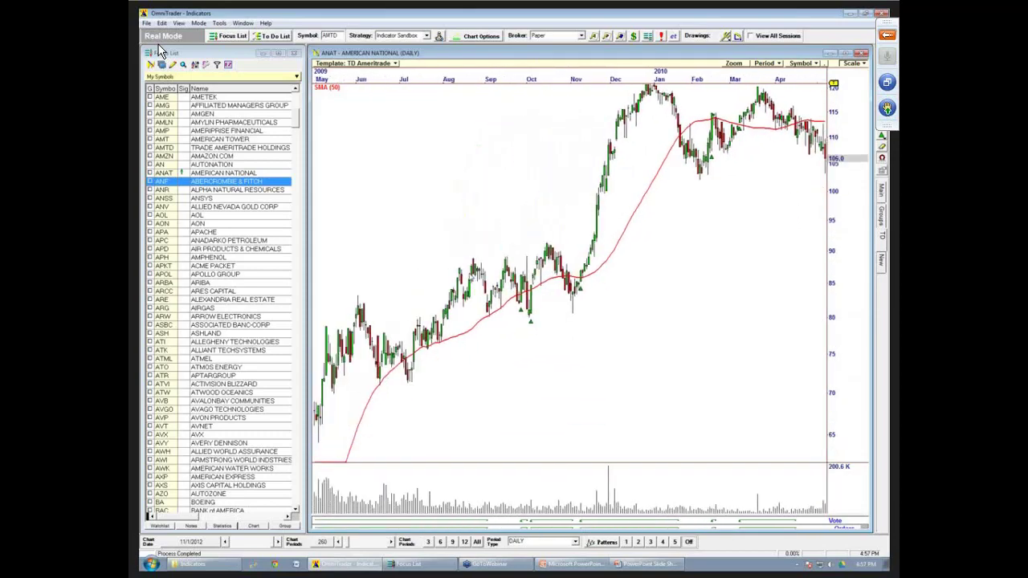
Change the Indicator Sandbox filter's long condition to SMA(20) > SMA(50) AND SMA(20)[1] < SMA(50)[1], and accept the filter and strategy.
{"action": "left_click", "coordinate": [439, 38]}
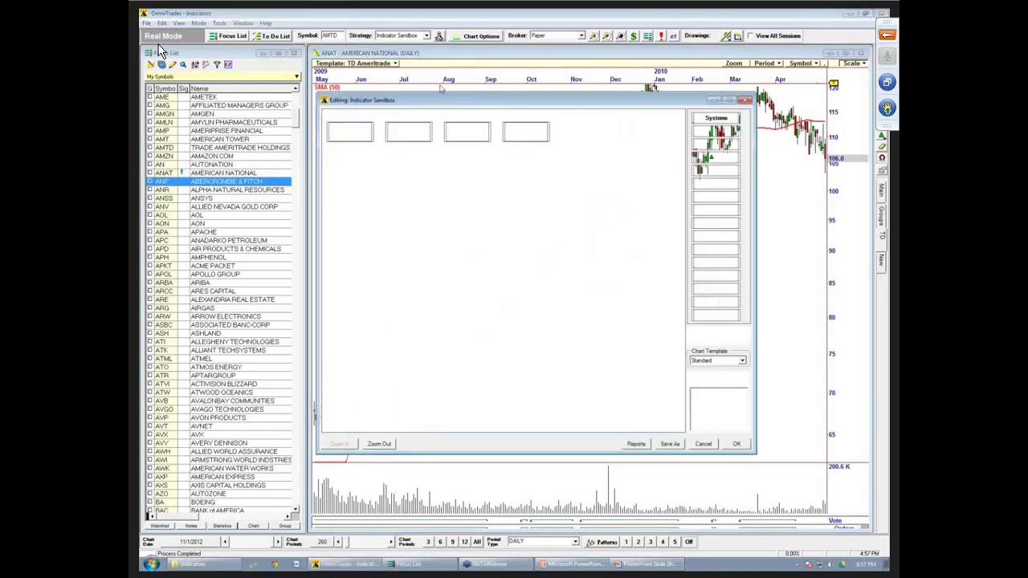
{"action": "double_click", "coordinate": [473, 137]}
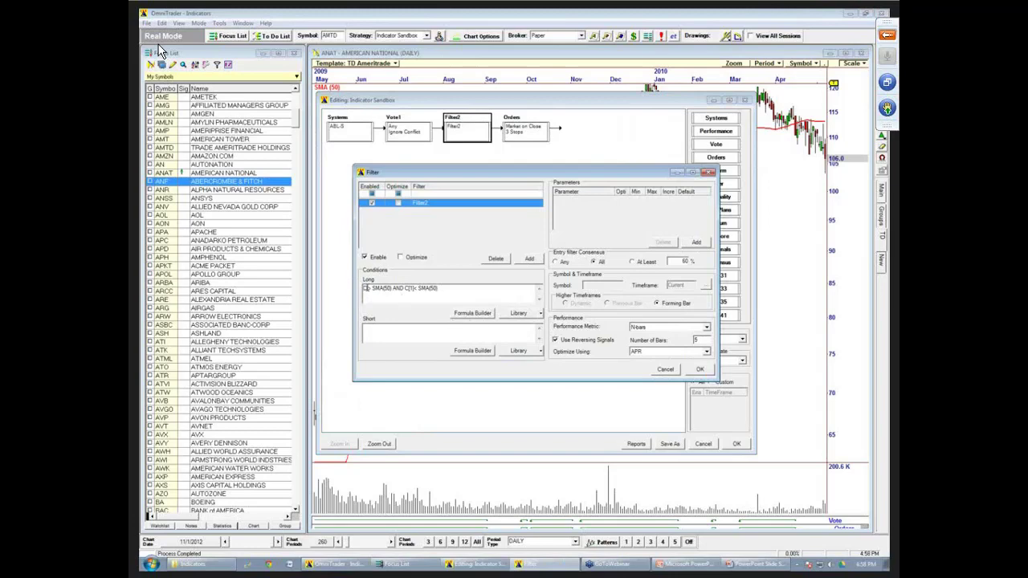
{"action": "key", "text": "Delete"}
{"action": "type", "text": "SMA(4"}
{"action": "type", "text": "(20"}
{"action": "type", "text": ")"}
{"action": "key", "text": "BackSpace"}
{"action": "type", "text": "SMA(20)"}
{"action": "type", "text": "[1]"}
{"action": "left_click", "coordinate": [699, 369]}
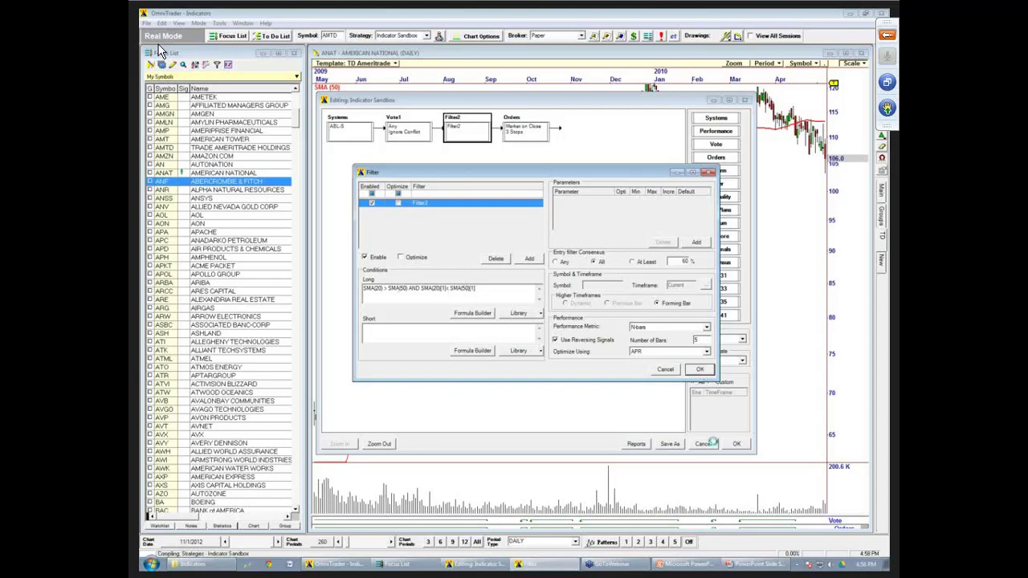
{"action": "left_click", "coordinate": [737, 445]}
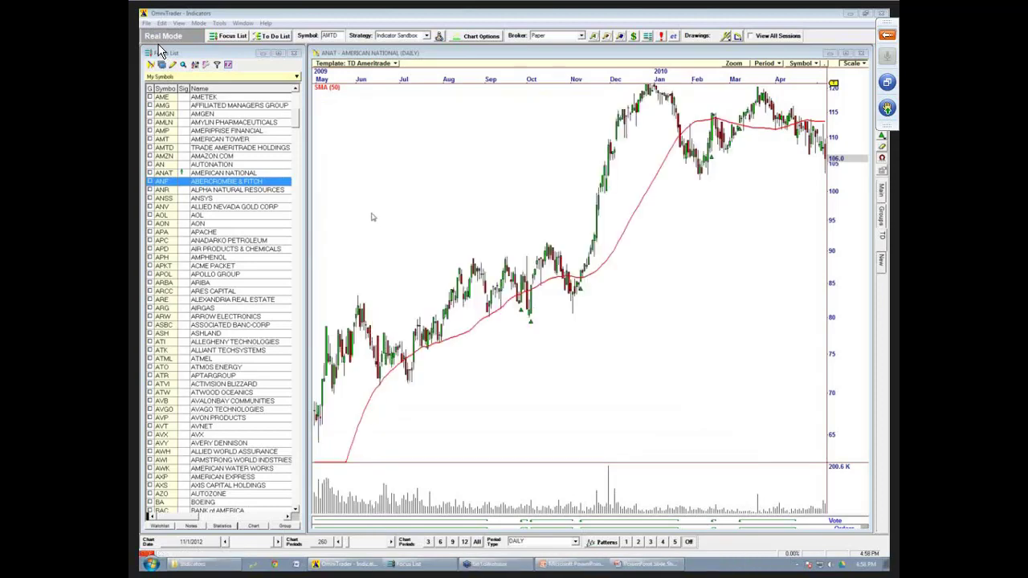
Add a second Moving Average (Simple) indicator with 20 periods to the American National chart.
{"action": "right_click", "coordinate": [372, 217]}
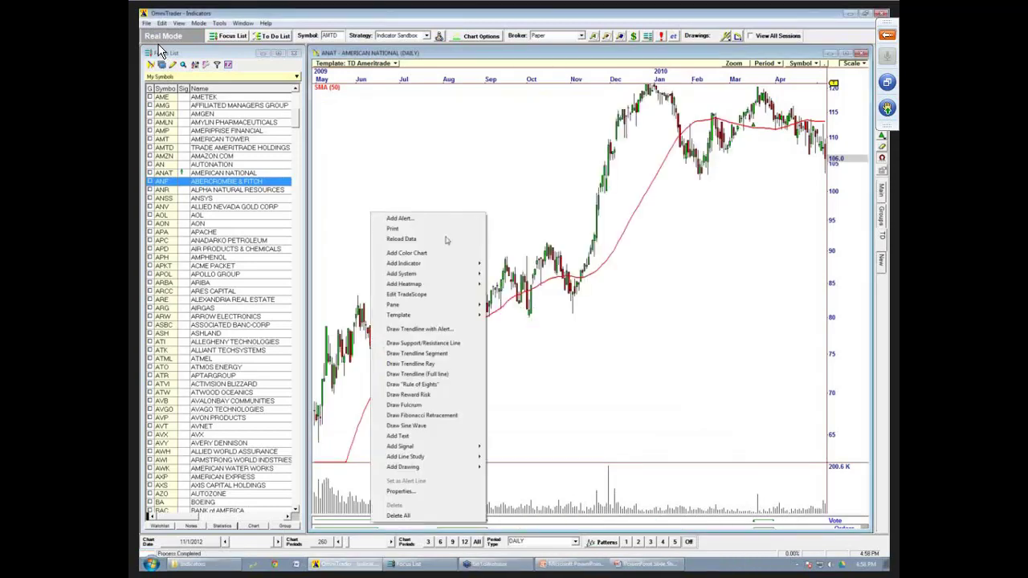
{"action": "mouse_move", "coordinate": [449, 267]}
{"action": "mouse_move", "coordinate": [540, 284]}
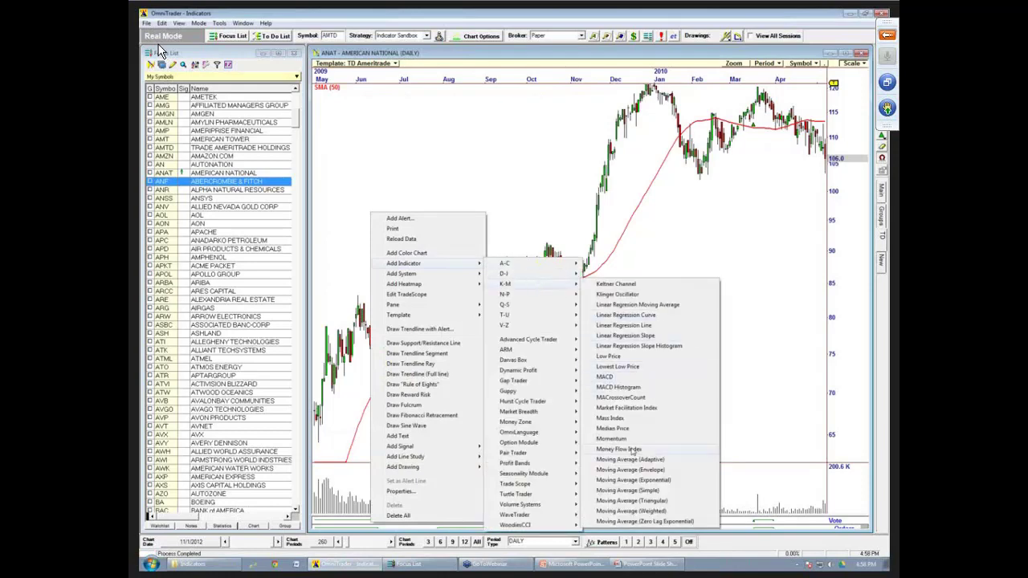
{"action": "left_click", "coordinate": [623, 491]}
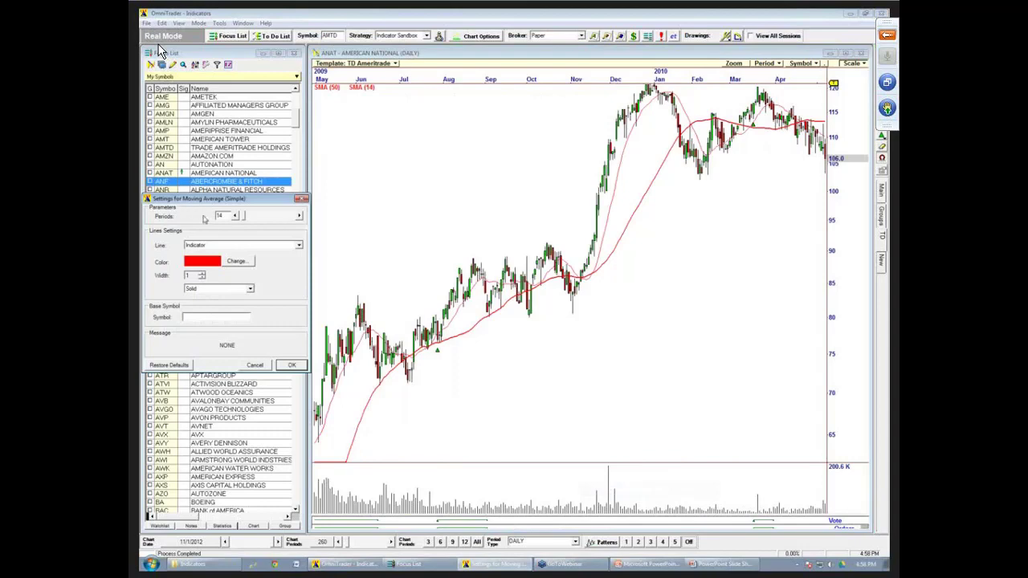
{"action": "type", "text": "20"}
Make the 20-period moving average line blue with a width of 2, and accept the settings.
{"action": "left_click", "coordinate": [237, 261]}
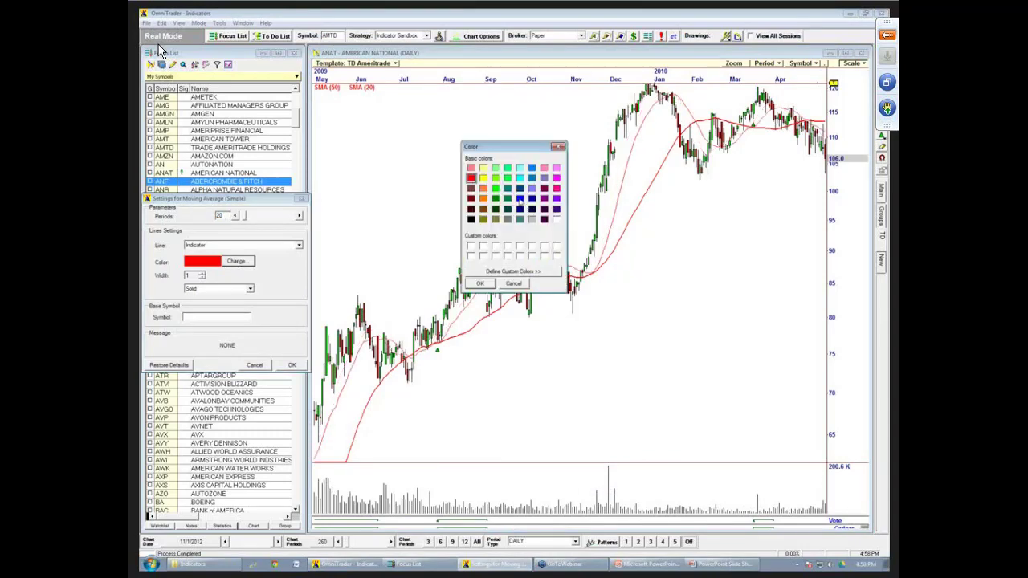
{"action": "left_click", "coordinate": [520, 199]}
{"action": "left_click", "coordinate": [480, 283]}
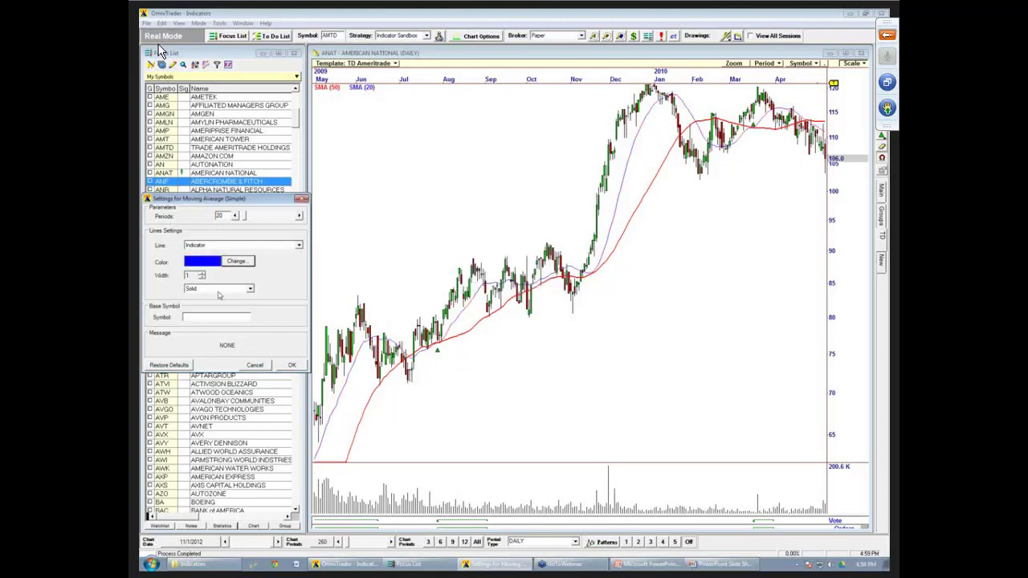
{"action": "left_click", "coordinate": [202, 272]}
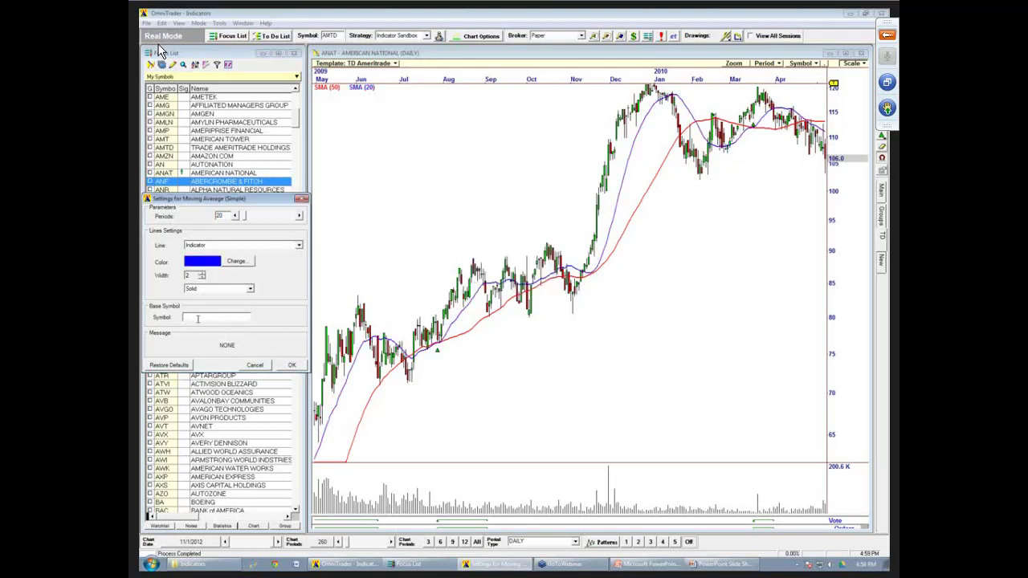
{"action": "left_click", "coordinate": [291, 365]}
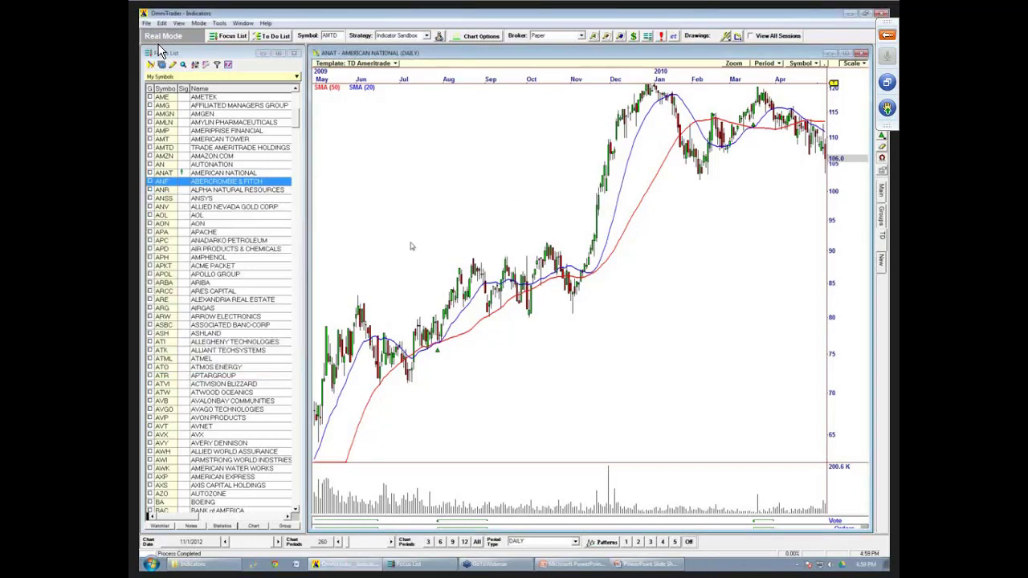
Examine where the strategy's signals fall relative to the SMA(20) and SMA(50) crossovers on the American National chart, through early 2011.
{"action": "scroll", "coordinate": [410, 247], "scroll_direction": "up", "scroll_amount": 4}
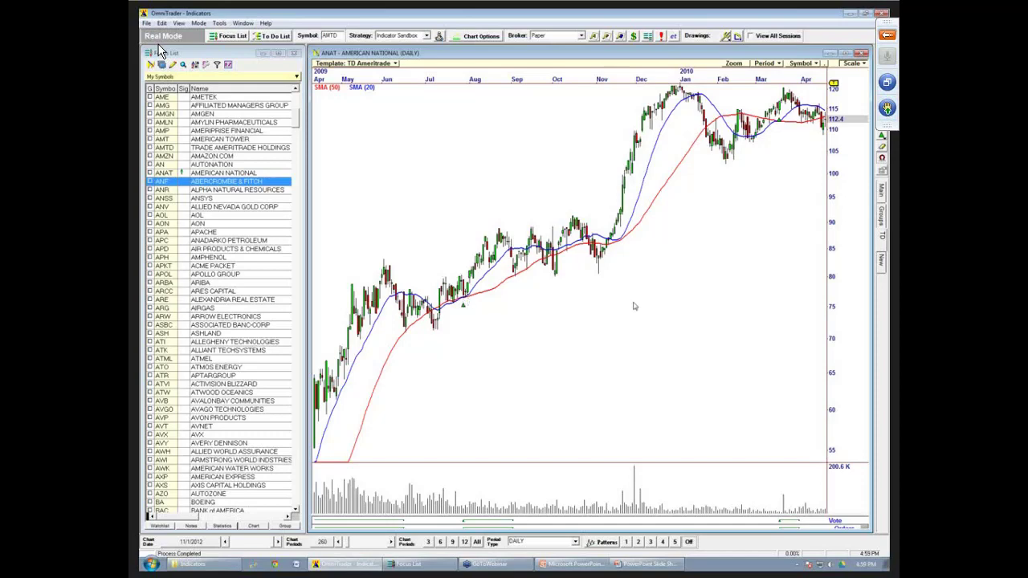
{"action": "key", "text": "Right"}
{"action": "key", "text": "Right"}
{"action": "key", "text": "Right"}
{"action": "key", "text": "Right"}
{"action": "key", "text": "Right"}
{"action": "key", "text": "Right"}
{"action": "key", "text": "Right"}
{"action": "key", "text": "Right"}
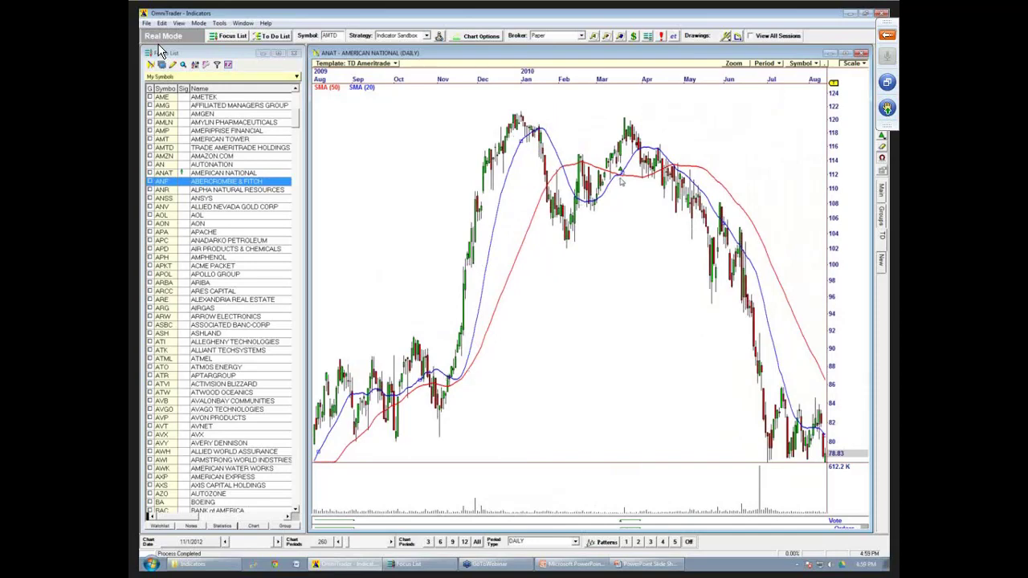
{"action": "scroll", "coordinate": [642, 296], "scroll_direction": "down", "scroll_amount": 2}
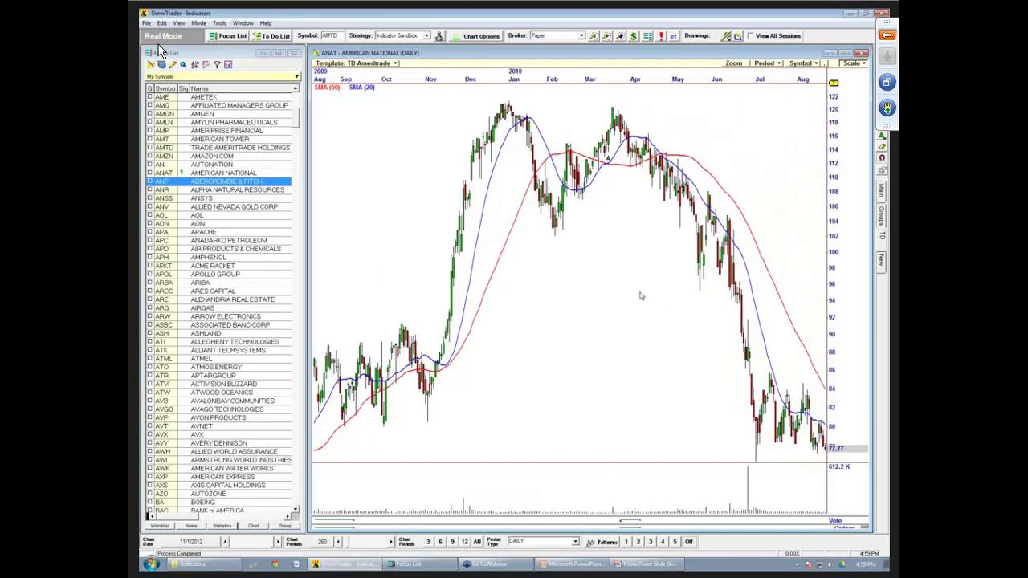
{"action": "scroll", "coordinate": [641, 296], "scroll_direction": "down", "scroll_amount": 10}
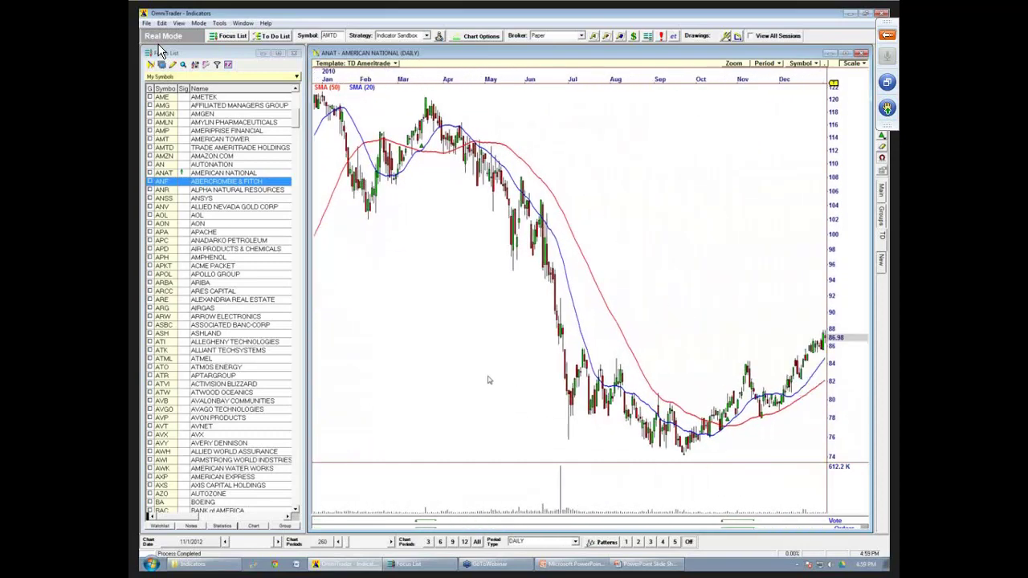
{"action": "scroll", "coordinate": [487, 380], "scroll_direction": "down", "scroll_amount": 2}
{"action": "scroll", "coordinate": [487, 380], "scroll_direction": "down", "scroll_amount": 2}
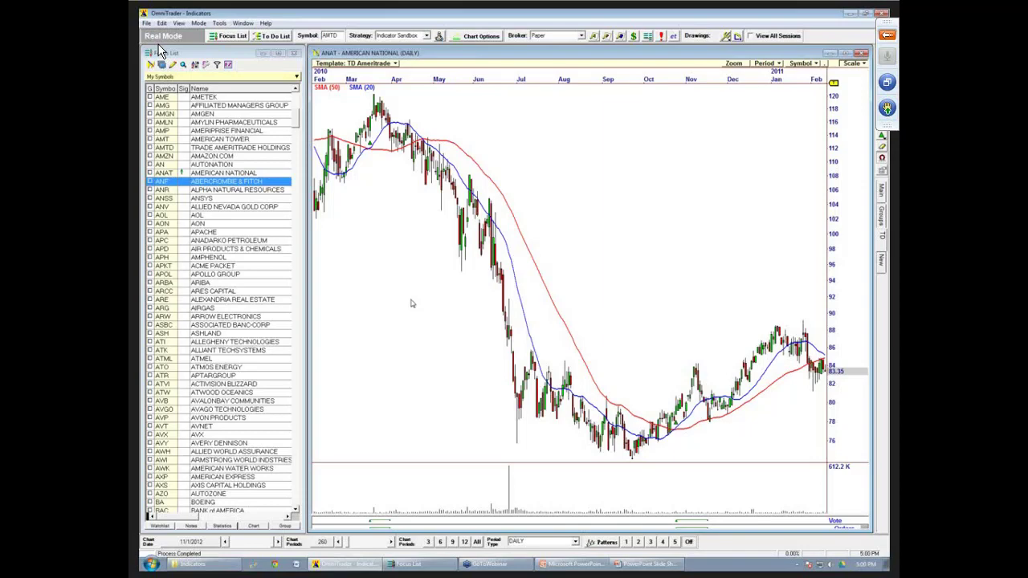
Review the block sequence of the Indicator Sandbox strategy in its editor, and close the editor.
{"action": "left_click", "coordinate": [439, 36]}
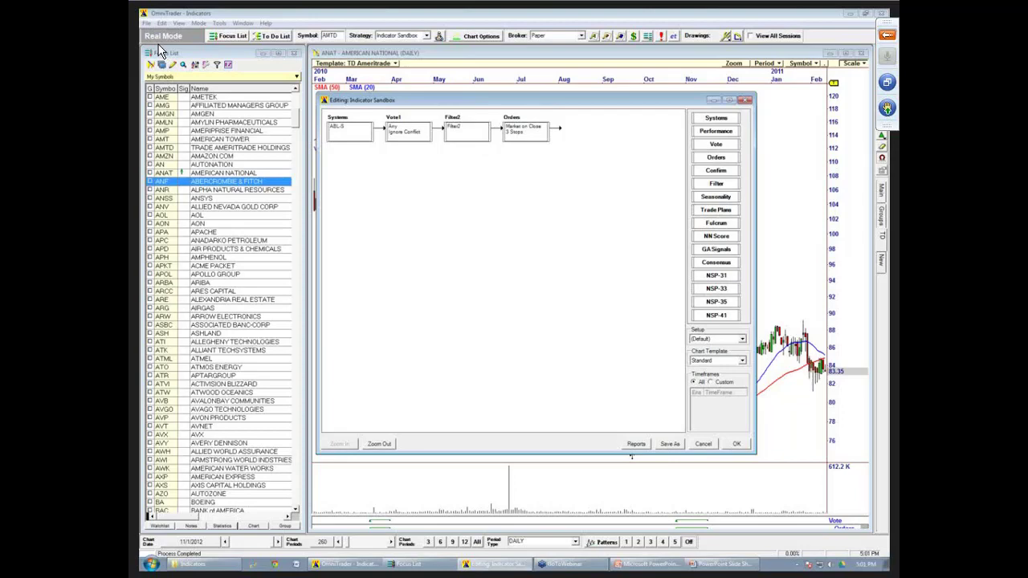
{"action": "left_click", "coordinate": [158, 50]}
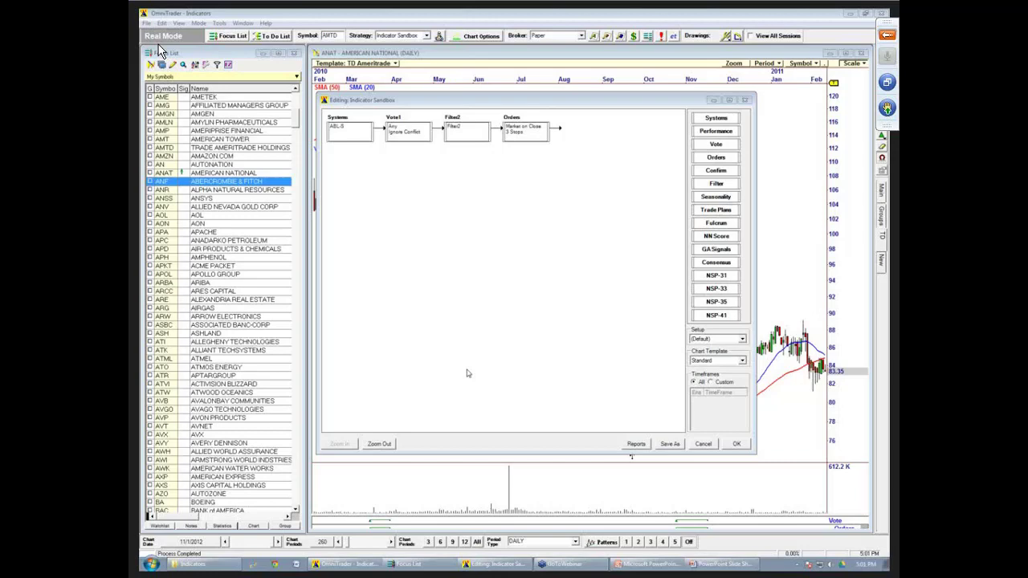
{"action": "left_click", "coordinate": [737, 444]}
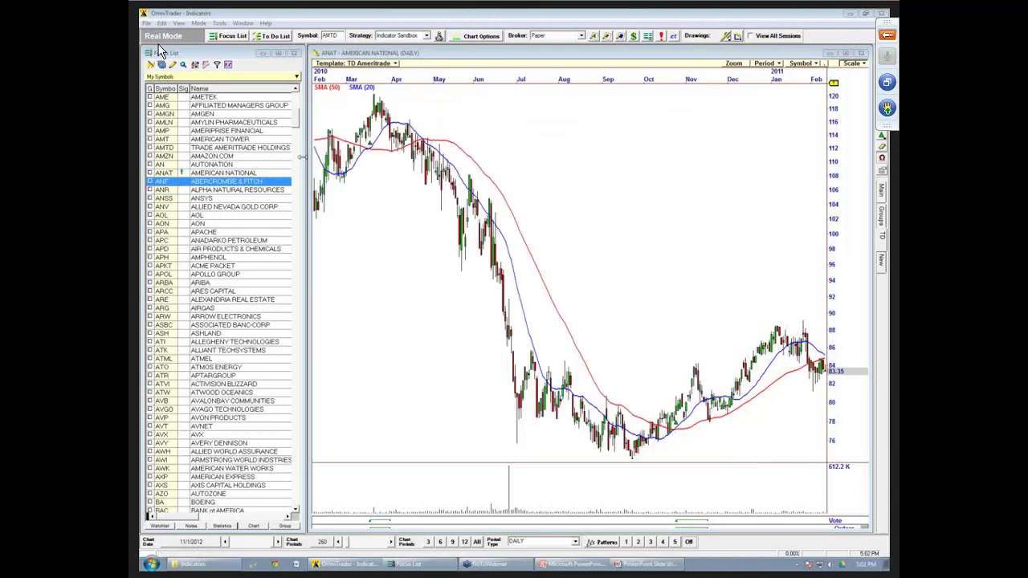
Start a new indicator column for the Focus List and choose MACD from the library as its indicator.
{"action": "left_click", "coordinate": [160, 50]}
{"action": "right_click", "coordinate": [323, 130]}
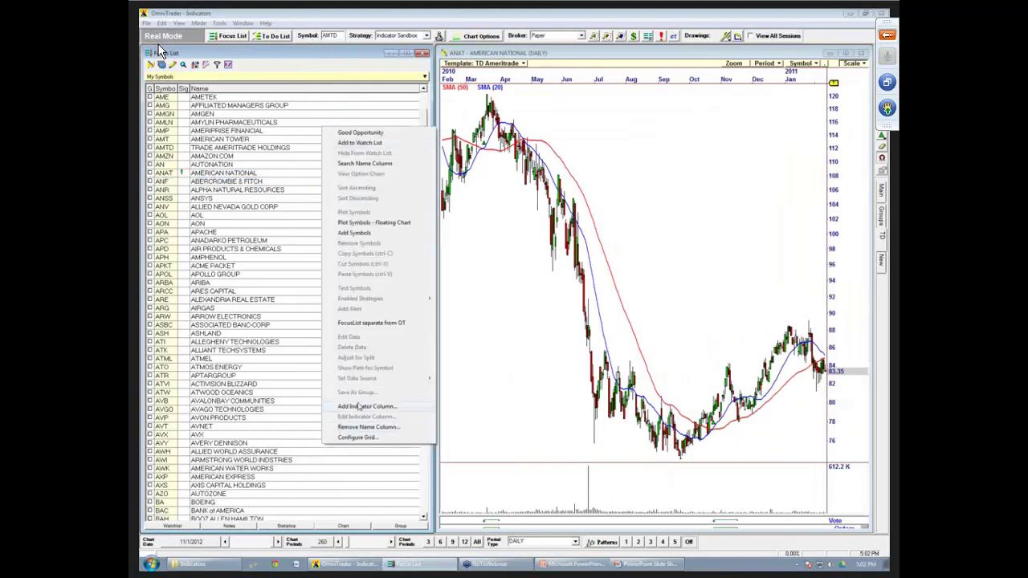
{"action": "left_click", "coordinate": [359, 407]}
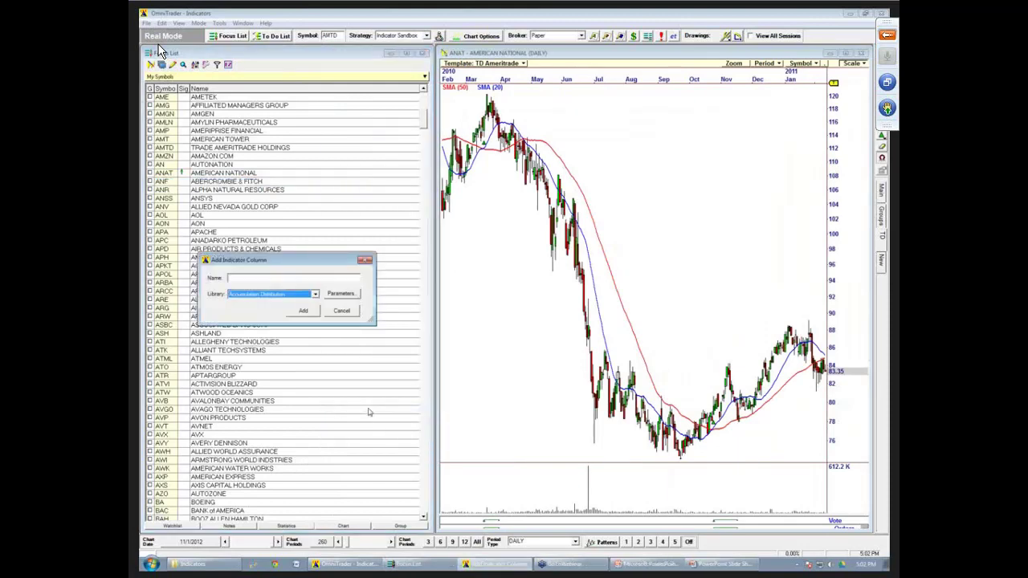
{"action": "left_click", "coordinate": [315, 295]}
{"action": "left_click_drag", "start_coordinate": [316, 315], "coordinate": [315, 325]}
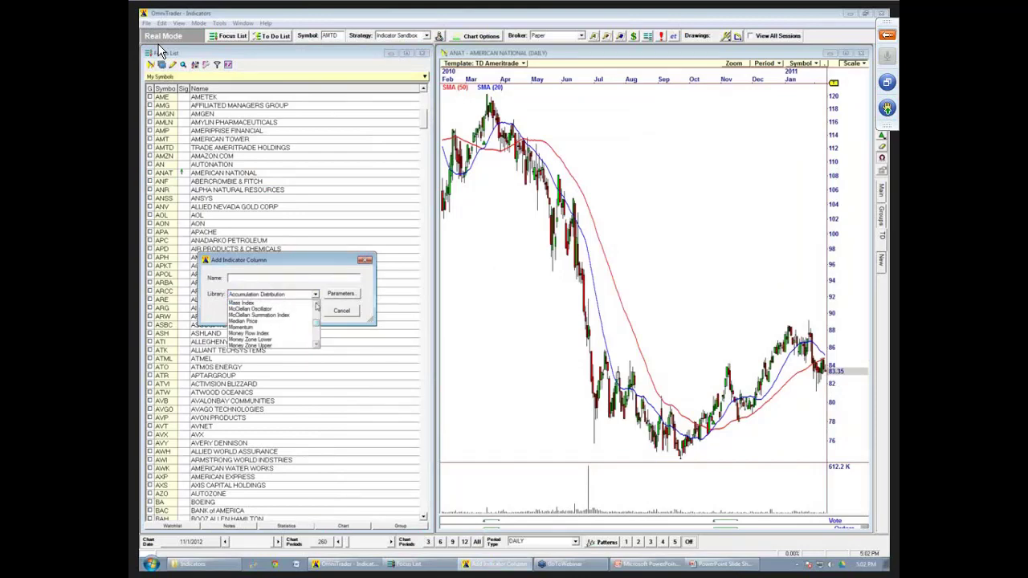
{"action": "left_click", "coordinate": [316, 305]}
{"action": "left_click", "coordinate": [316, 306]}
{"action": "left_click", "coordinate": [316, 306]}
{"action": "left_click", "coordinate": [316, 306]}
{"action": "left_click", "coordinate": [316, 306]}
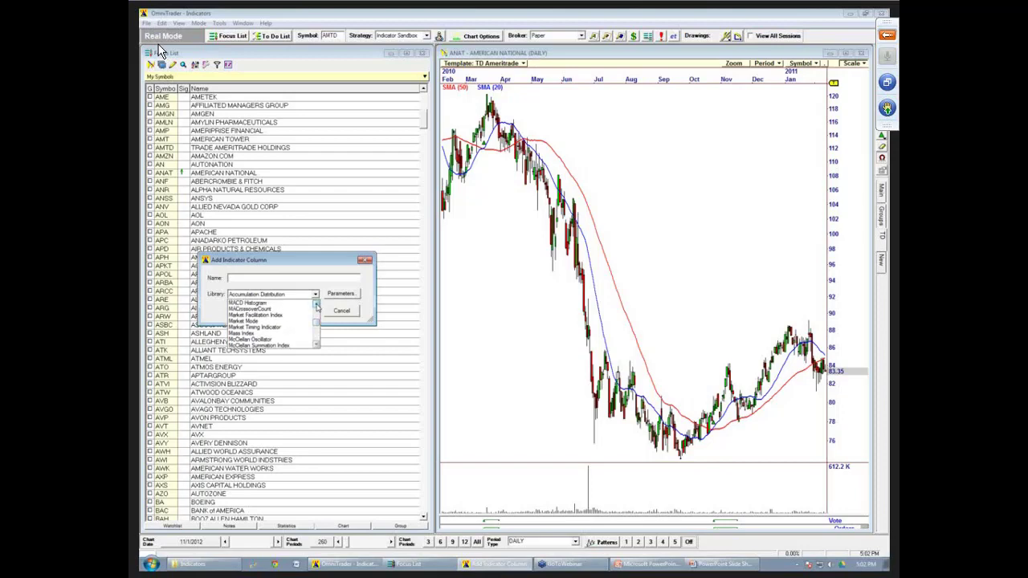
{"action": "left_click", "coordinate": [316, 306]}
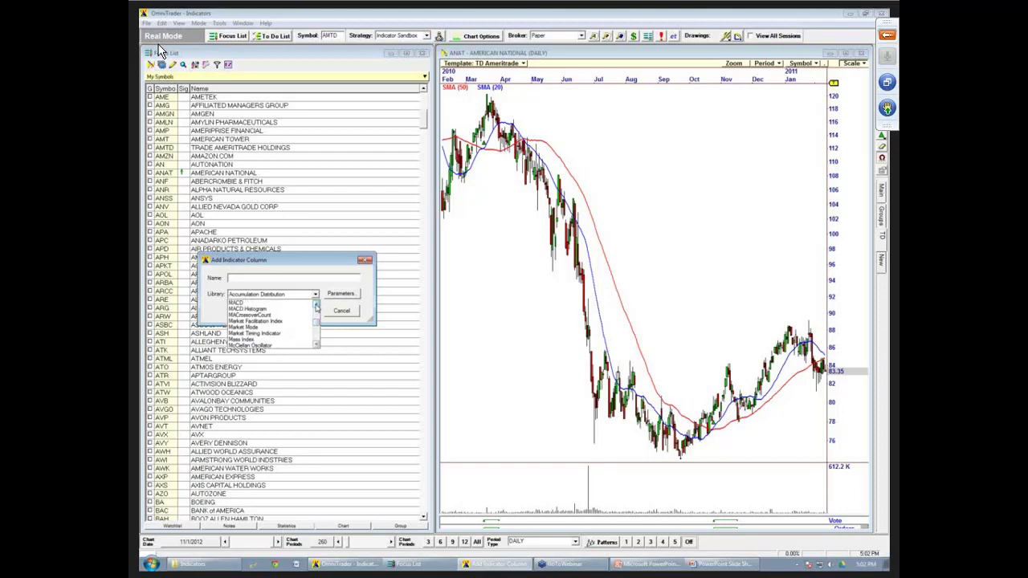
{"action": "left_click", "coordinate": [251, 304]}
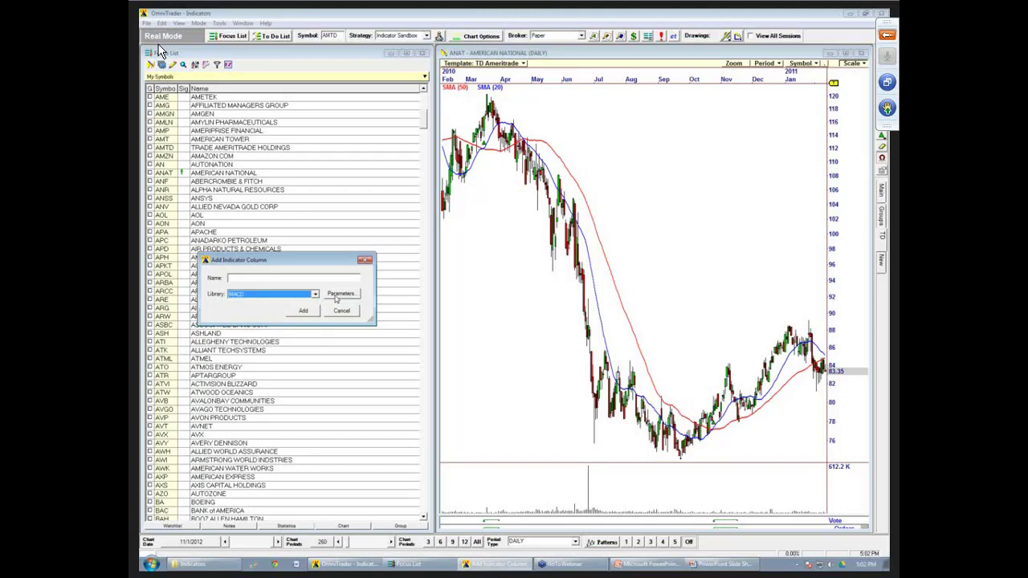
Try to add the MACD column under the name 2MAXover.
{"action": "left_click", "coordinate": [245, 278]}
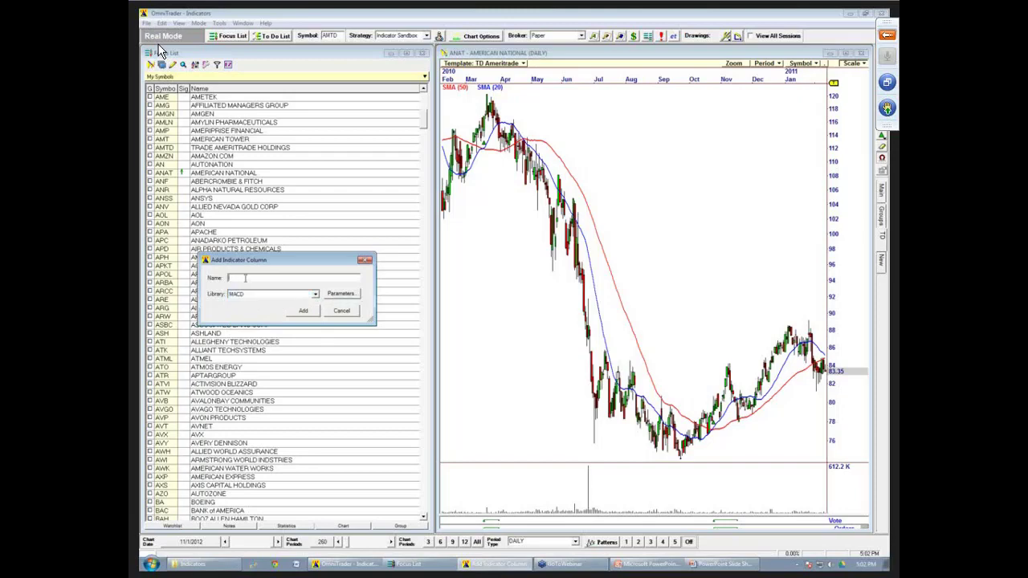
{"action": "type", "text": "2MZlove"}
{"action": "left_click", "coordinate": [303, 311]}
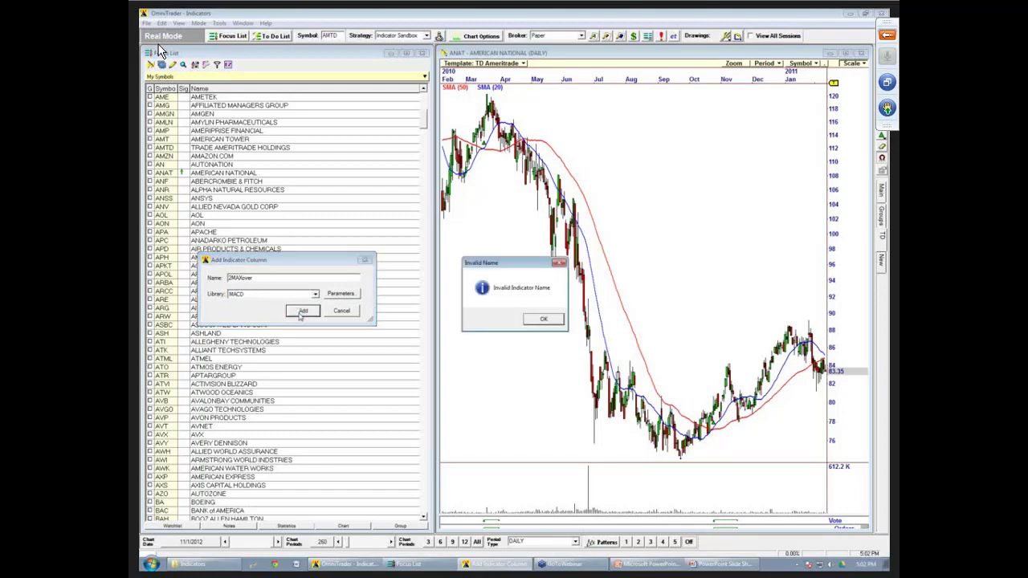
{"action": "left_click", "coordinate": [543, 319]}
Name the MACD column TwoMAX, add it to the Focus List, and narrow the Focus List window to widen the chart.
{"action": "left_click_drag", "start_coordinate": [256, 278], "coordinate": [209, 278]}
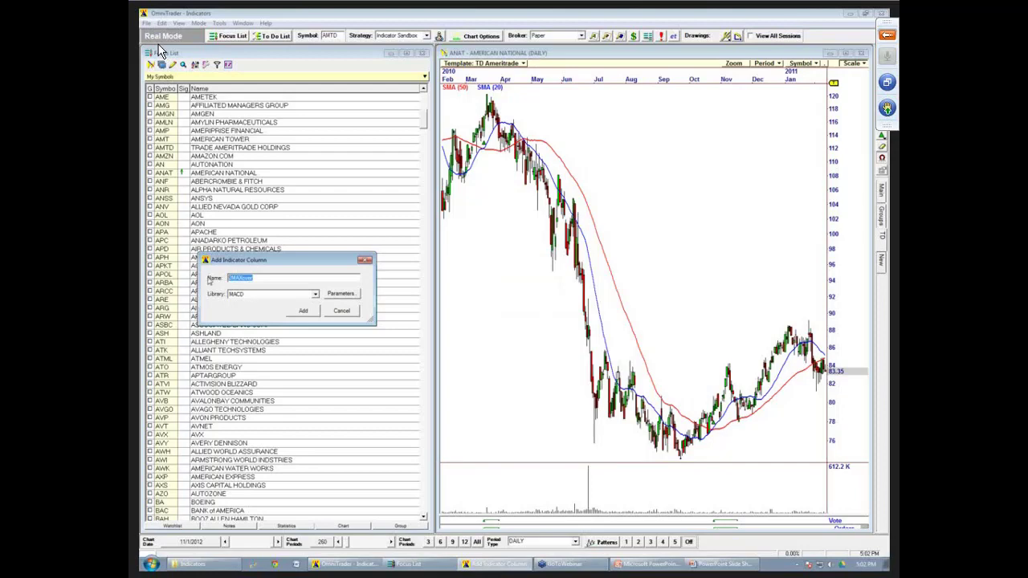
{"action": "type", "text": "TwoMAX"}
{"action": "left_click", "coordinate": [303, 311]}
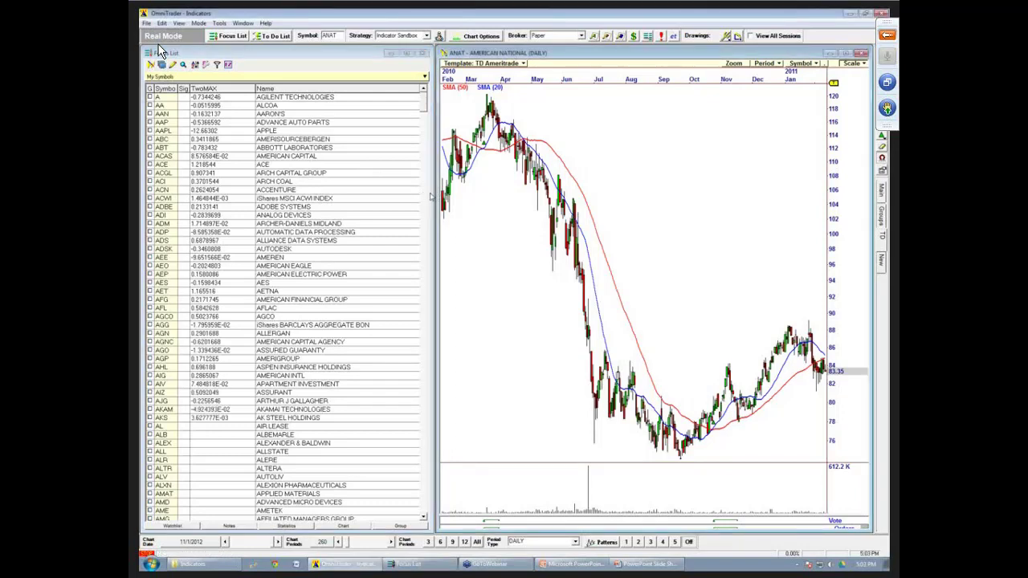
{"action": "left_click_drag", "start_coordinate": [400, 192], "coordinate": [392, 192]}
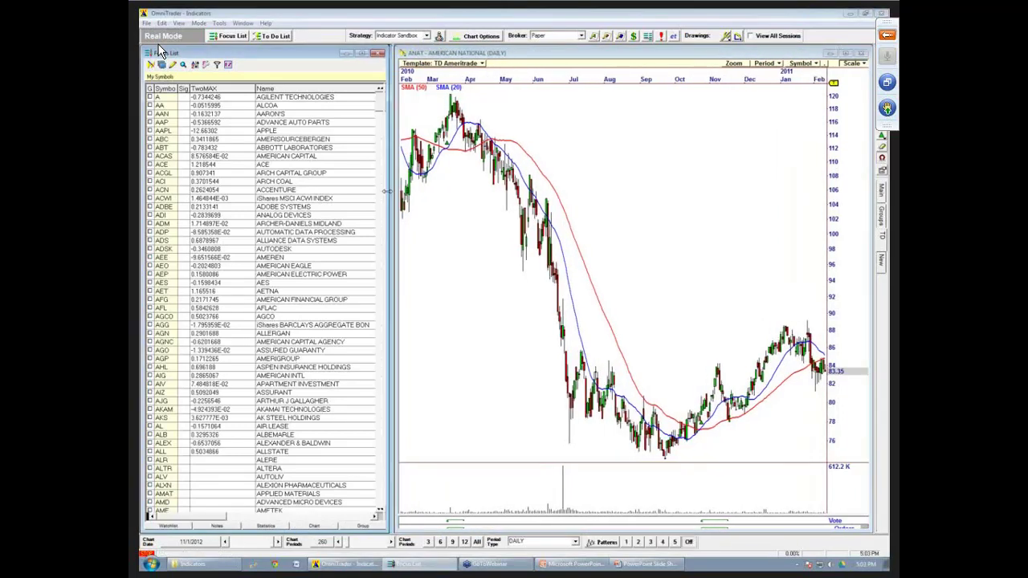
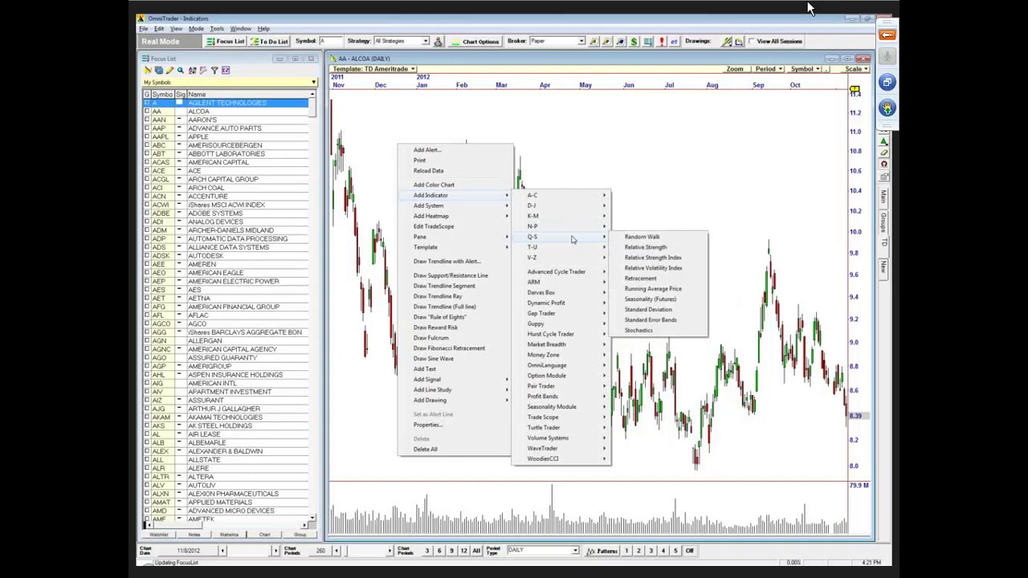
Add a Relative Strength Index to the Alcoa chart with a black line of width 2, and enlarge its pane.
{"action": "left_click", "coordinate": [655, 259]}
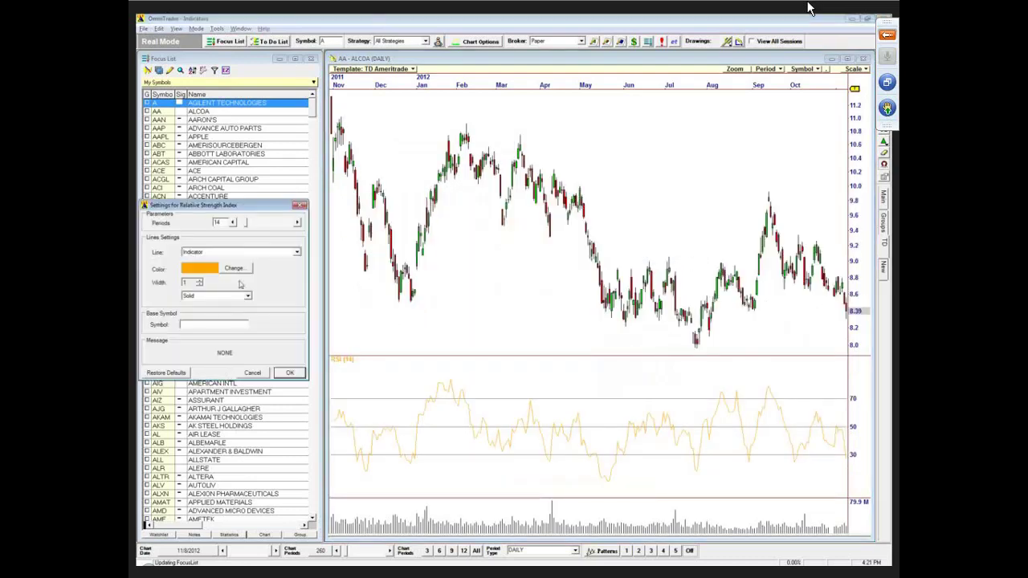
{"action": "left_click", "coordinate": [235, 268]}
{"action": "left_click", "coordinate": [470, 226]}
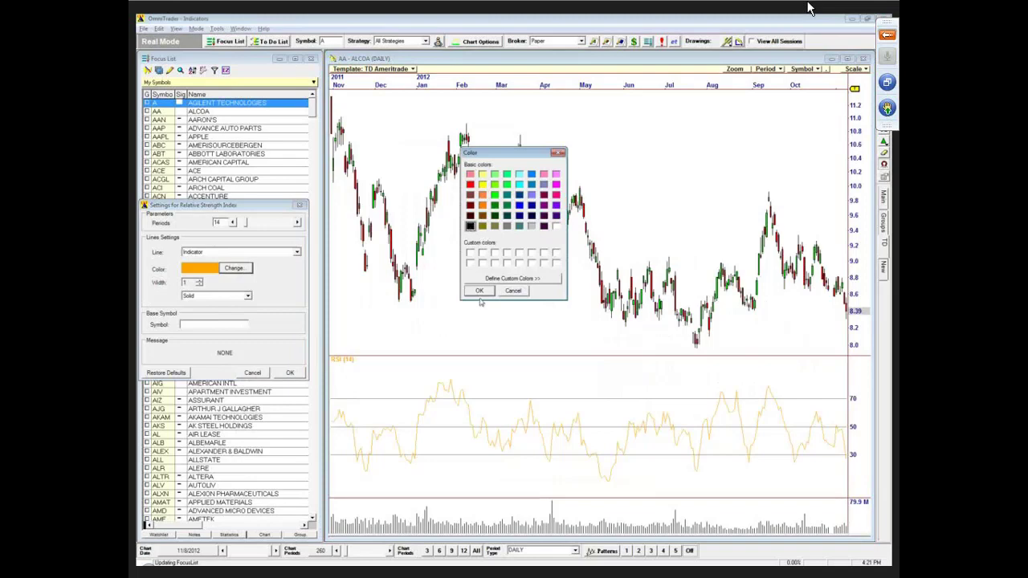
{"action": "left_click", "coordinate": [479, 291]}
{"action": "left_click", "coordinate": [200, 280]}
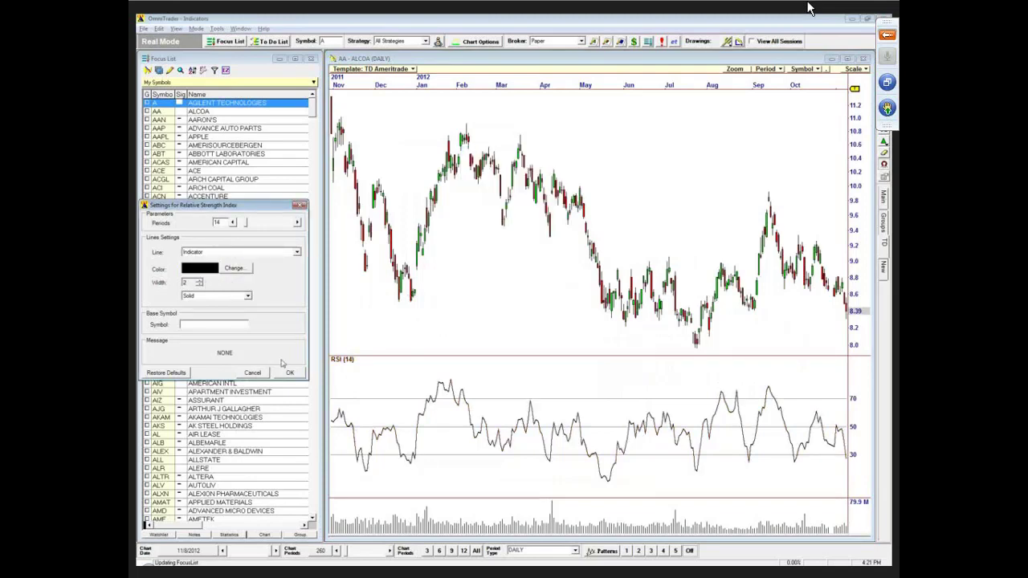
{"action": "left_click", "coordinate": [290, 373]}
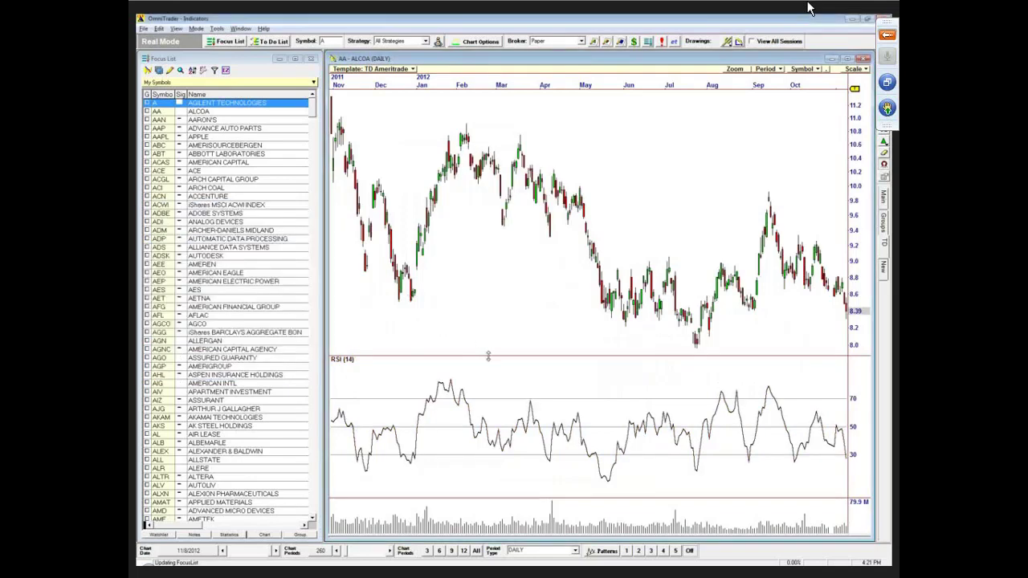
{"action": "left_click_drag", "start_coordinate": [488, 356], "coordinate": [486, 336]}
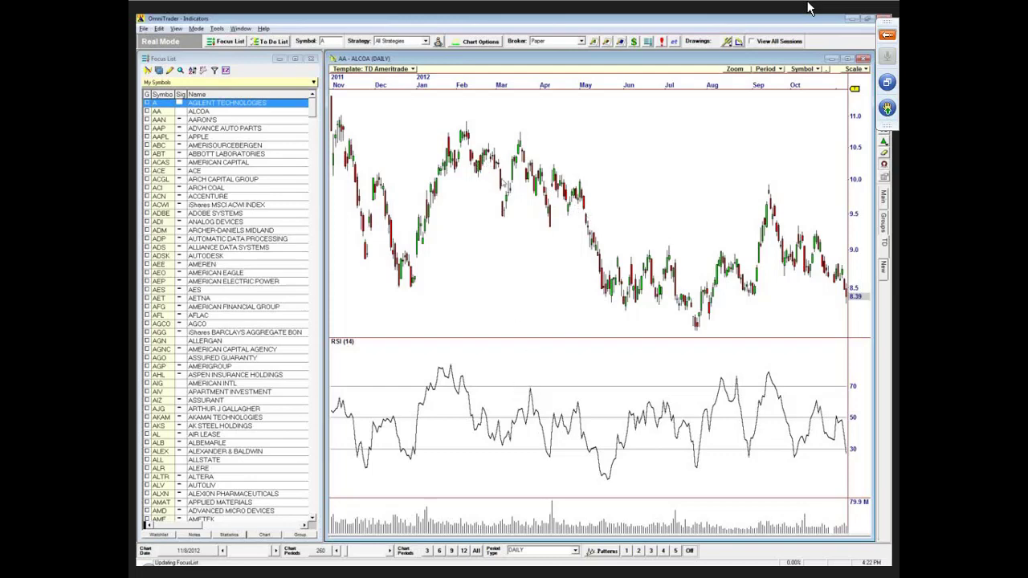
Examine how the RSI(14) moves around its 30 and 70 levels relative to price on the Alcoa chart, back through August 2011.
{"action": "left_click_drag", "start_coordinate": [567, 133], "coordinate": [714, 131]}
{"action": "left_click_drag", "start_coordinate": [699, 174], "coordinate": [712, 143]}
{"action": "left_click_drag", "start_coordinate": [727, 86], "coordinate": [572, 90]}
{"action": "left_click_drag", "start_coordinate": [500, 244], "coordinate": [483, 274]}
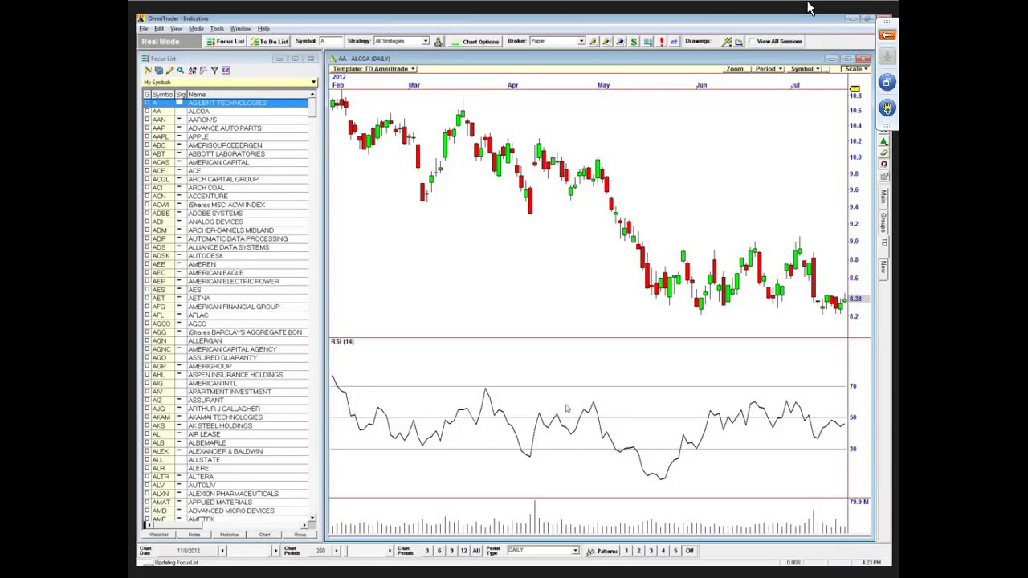
{"action": "left_click_drag", "start_coordinate": [415, 84], "coordinate": [484, 81]}
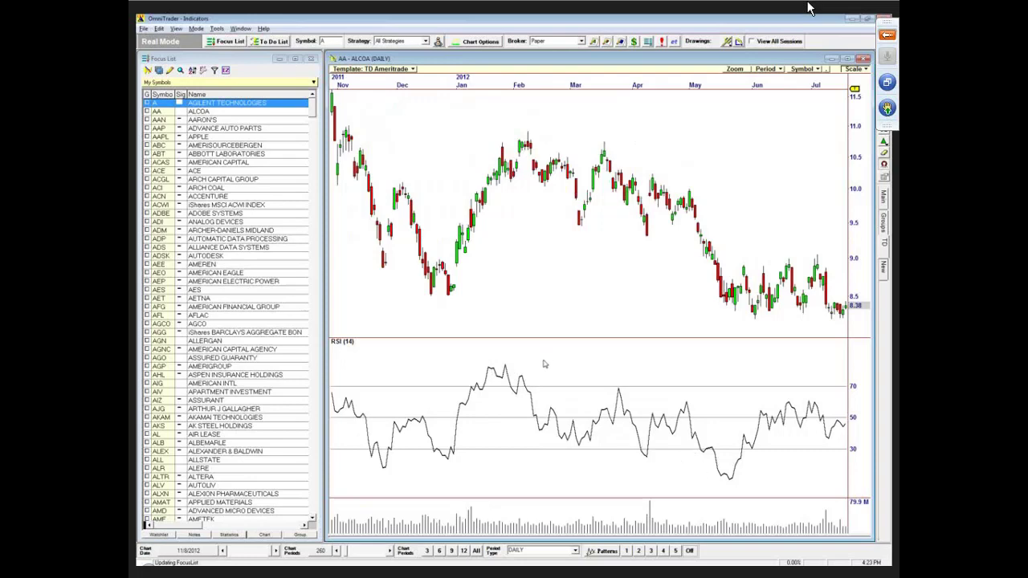
{"action": "left_click_drag", "start_coordinate": [515, 307], "coordinate": [483, 208]}
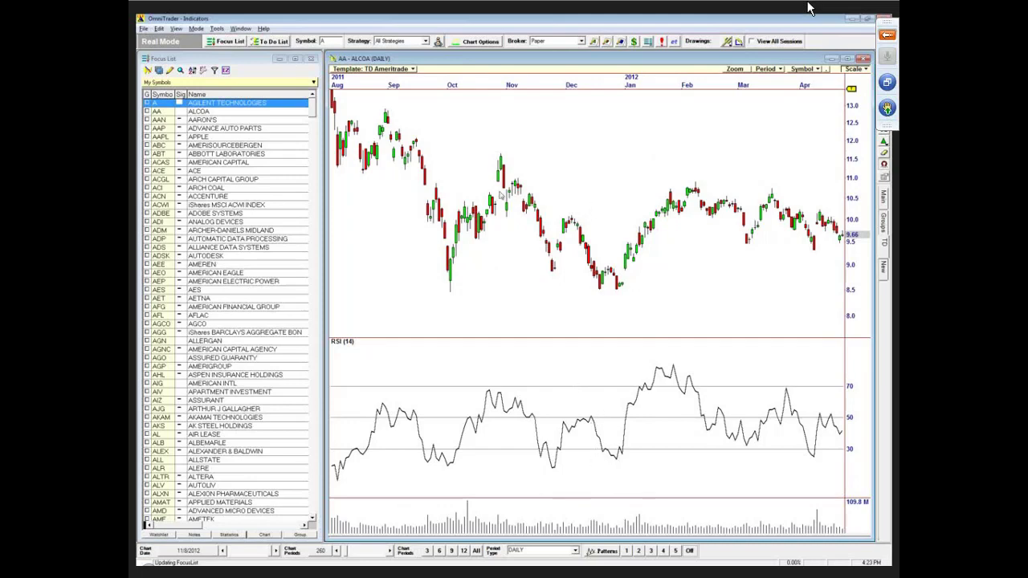
{"action": "scroll", "coordinate": [403, 245], "scroll_direction": "up", "scroll_amount": 3}
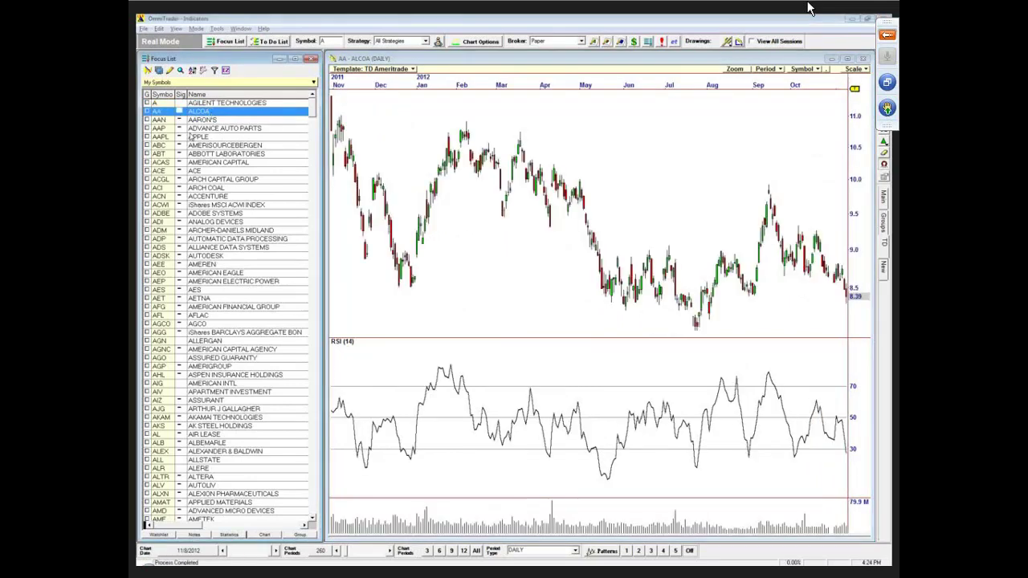
Show the Aaron's chart and set its RSI to 10 periods.
{"action": "left_click", "coordinate": [203, 120]}
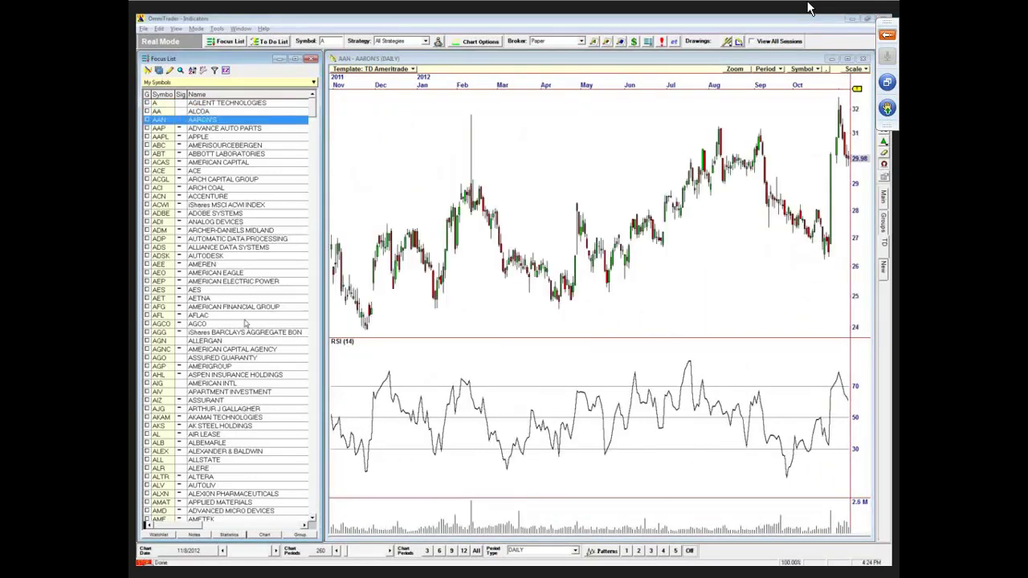
{"action": "double_click", "coordinate": [465, 386]}
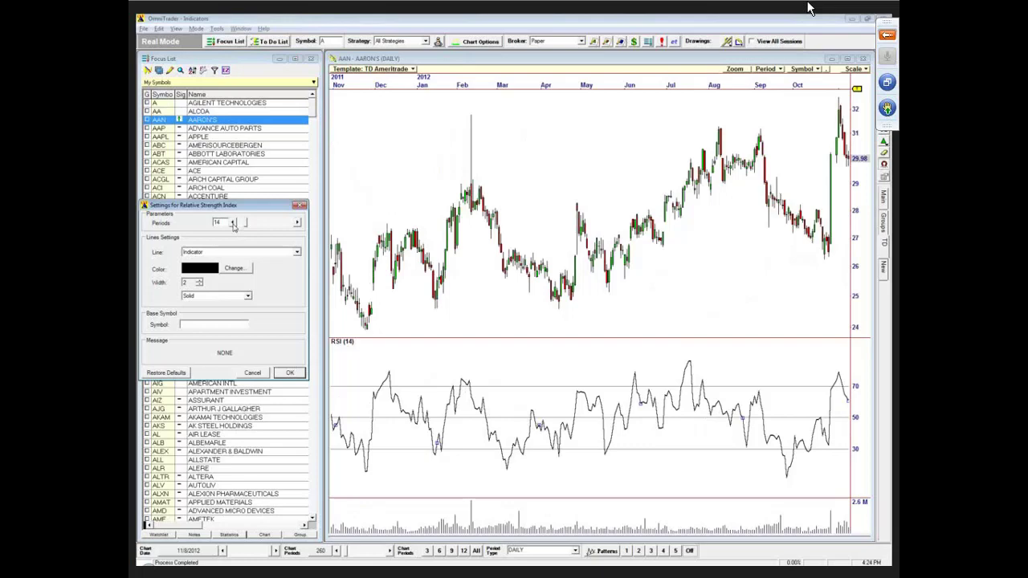
{"action": "left_click", "coordinate": [232, 225]}
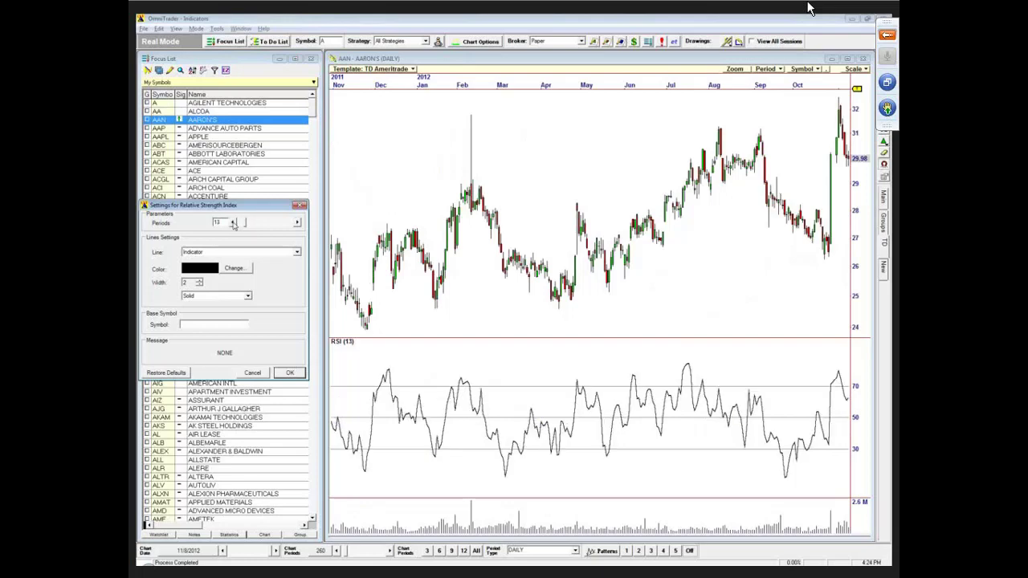
{"action": "left_click", "coordinate": [233, 225]}
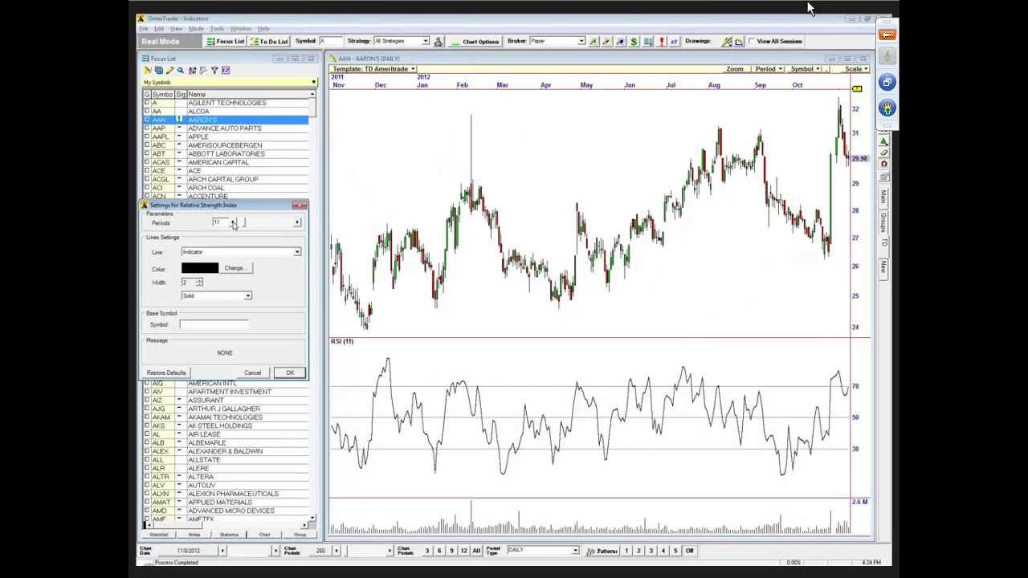
{"action": "left_click", "coordinate": [233, 225]}
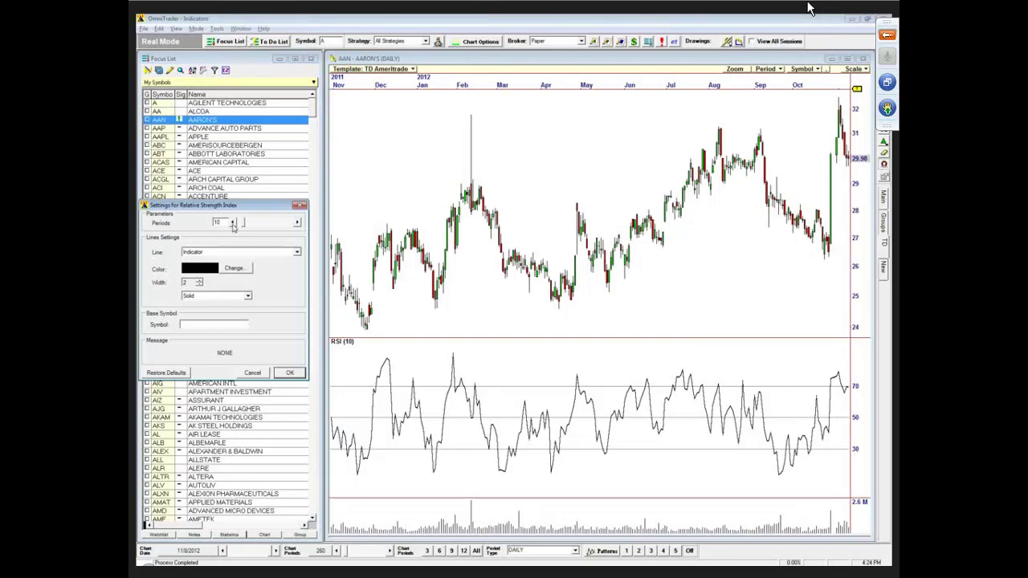
{"action": "left_click", "coordinate": [289, 373]}
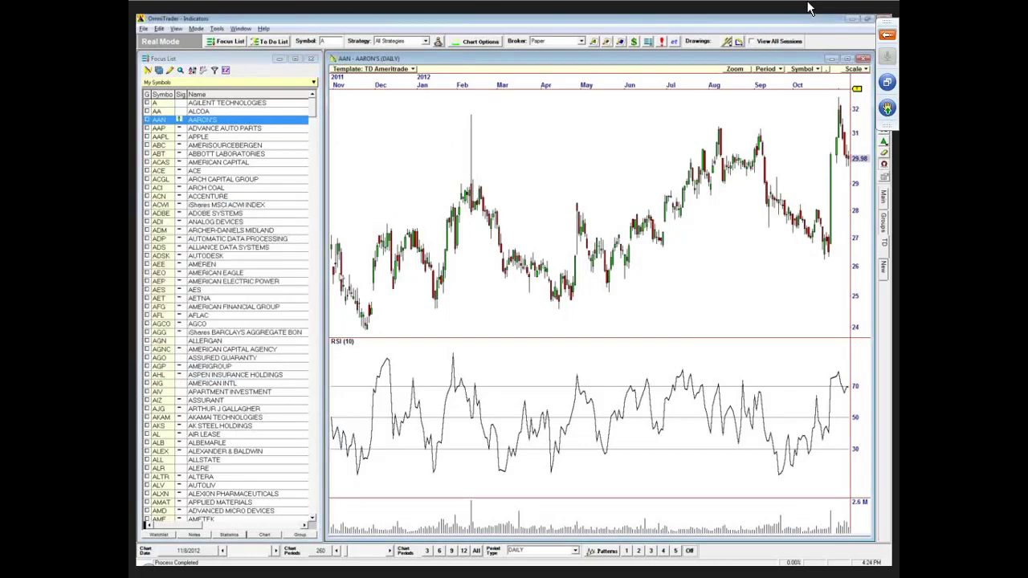
Compare the RSI with price swings from October 2011 to May 2012 on the Aaron's chart, and lower its periods to 4.
{"action": "left_click_drag", "start_coordinate": [479, 307], "coordinate": [685, 313]}
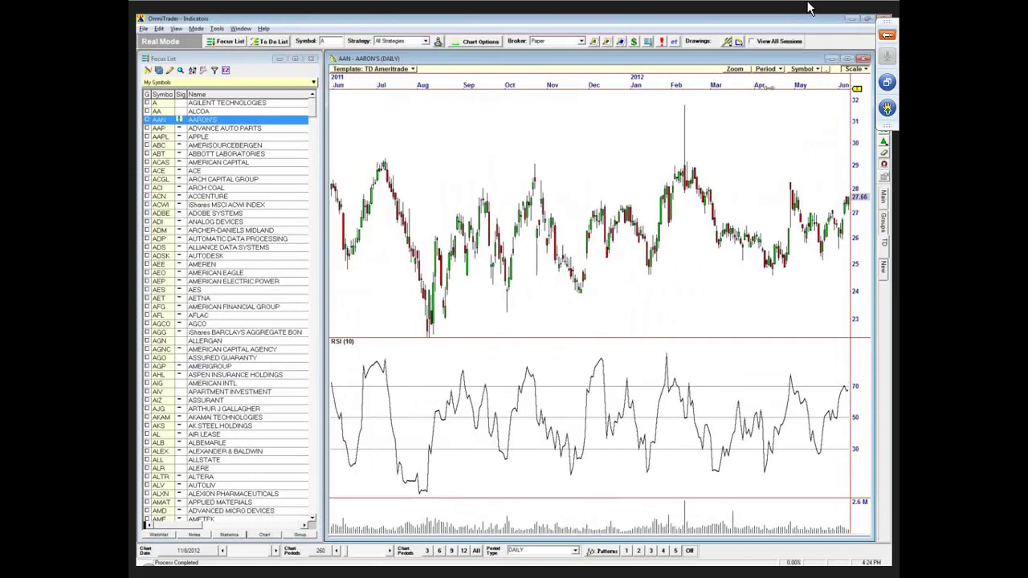
{"action": "scroll", "coordinate": [506, 199], "scroll_direction": "up", "scroll_amount": 5}
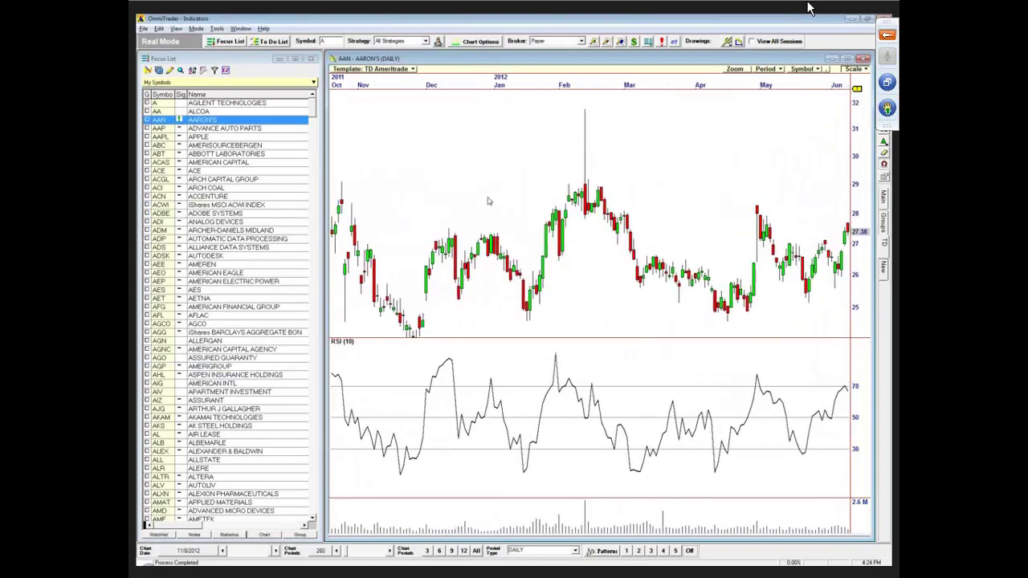
{"action": "left_click_drag", "start_coordinate": [506, 199], "coordinate": [526, 185]}
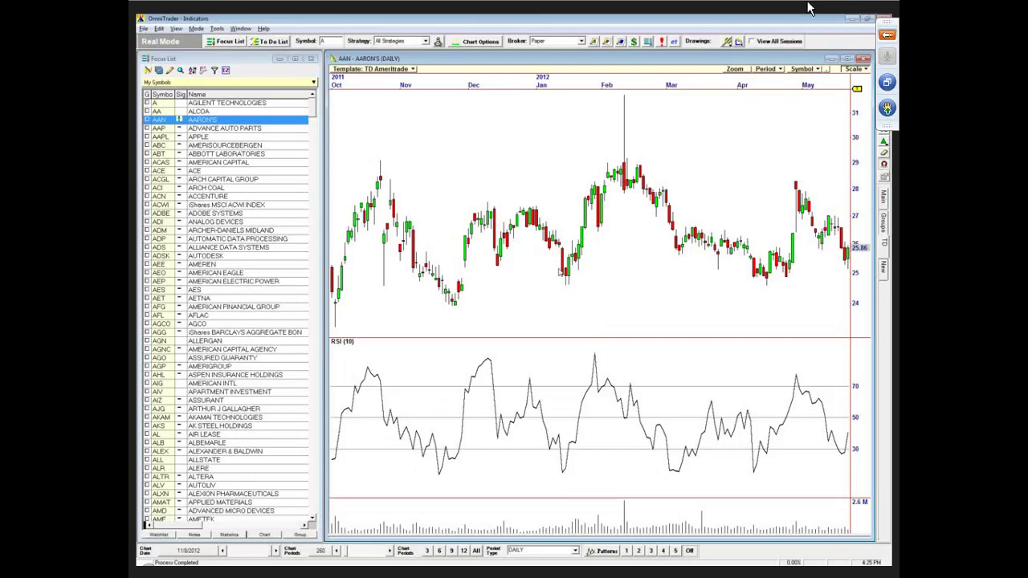
{"action": "double_click", "coordinate": [376, 381]}
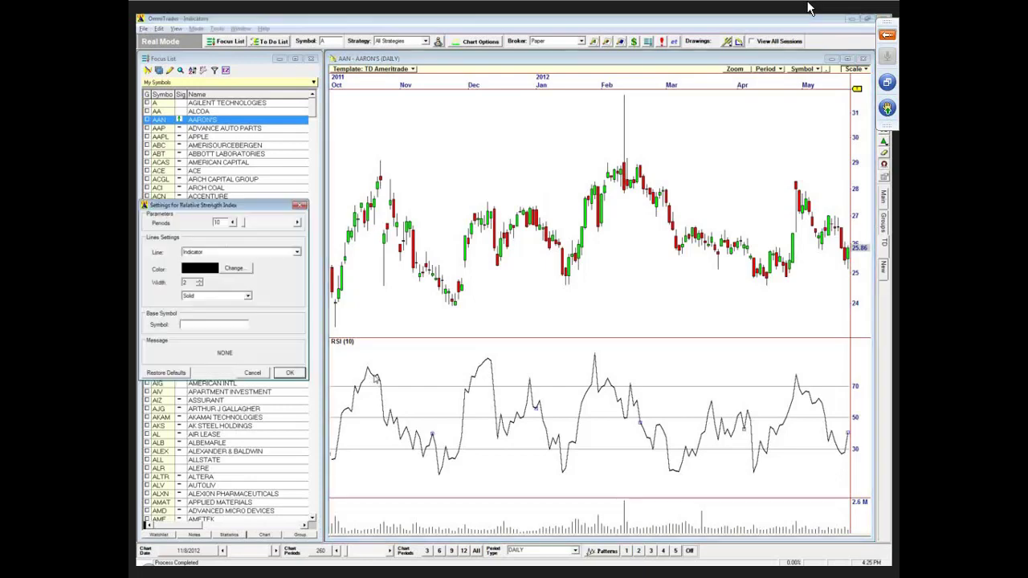
{"action": "left_click", "coordinate": [233, 224]}
{"action": "left_click", "coordinate": [233, 224]}
{"action": "left_click", "coordinate": [233, 224]}
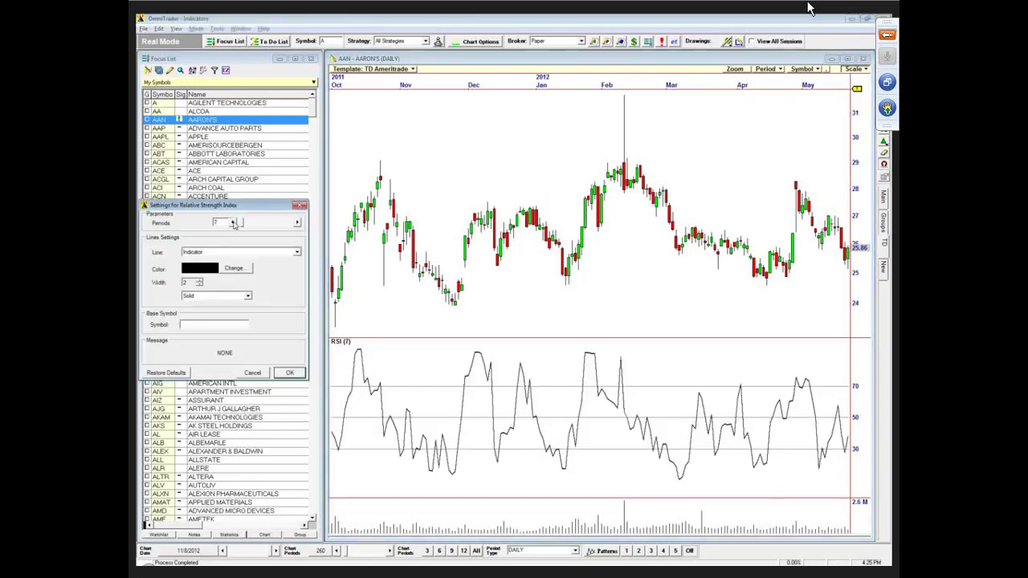
{"action": "left_click", "coordinate": [233, 225]}
{"action": "left_click", "coordinate": [233, 224]}
{"action": "left_click", "coordinate": [233, 224]}
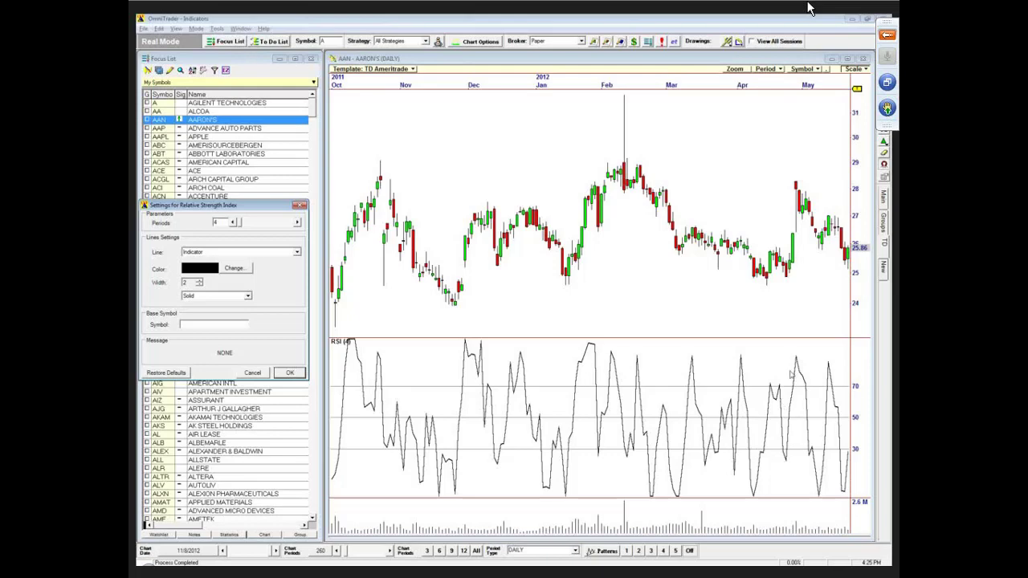
Raise the RSI periods gradually to 20 on the Aaron's chart to compare how the indicator responds.
{"action": "left_click", "coordinate": [297, 222]}
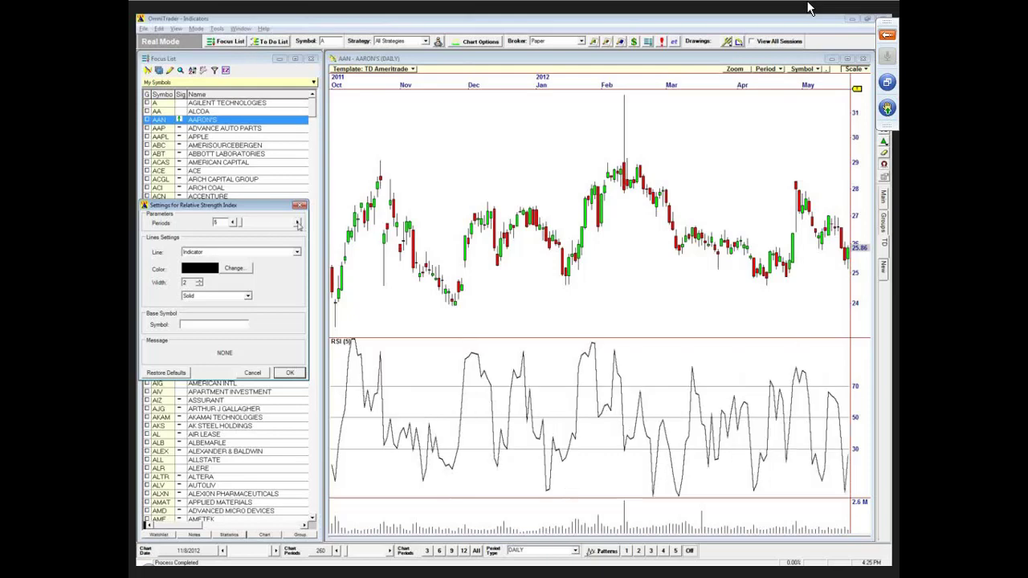
{"action": "left_click", "coordinate": [297, 222]}
{"action": "left_click", "coordinate": [297, 223]}
{"action": "left_click", "coordinate": [298, 222]}
{"action": "left_click", "coordinate": [298, 222]}
{"action": "left_click", "coordinate": [297, 223]}
{"action": "left_click", "coordinate": [297, 222]}
{"action": "left_click", "coordinate": [297, 222]}
{"action": "left_click", "coordinate": [297, 223]}
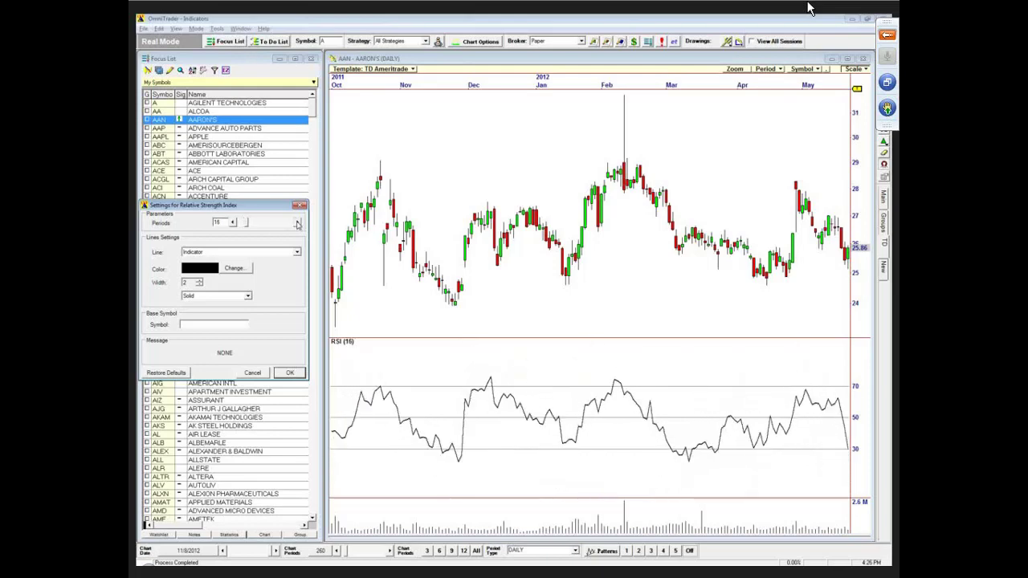
{"action": "left_click", "coordinate": [298, 222]}
{"action": "left_click", "coordinate": [297, 222]}
{"action": "left_click", "coordinate": [298, 223]}
{"action": "left_click", "coordinate": [297, 223]}
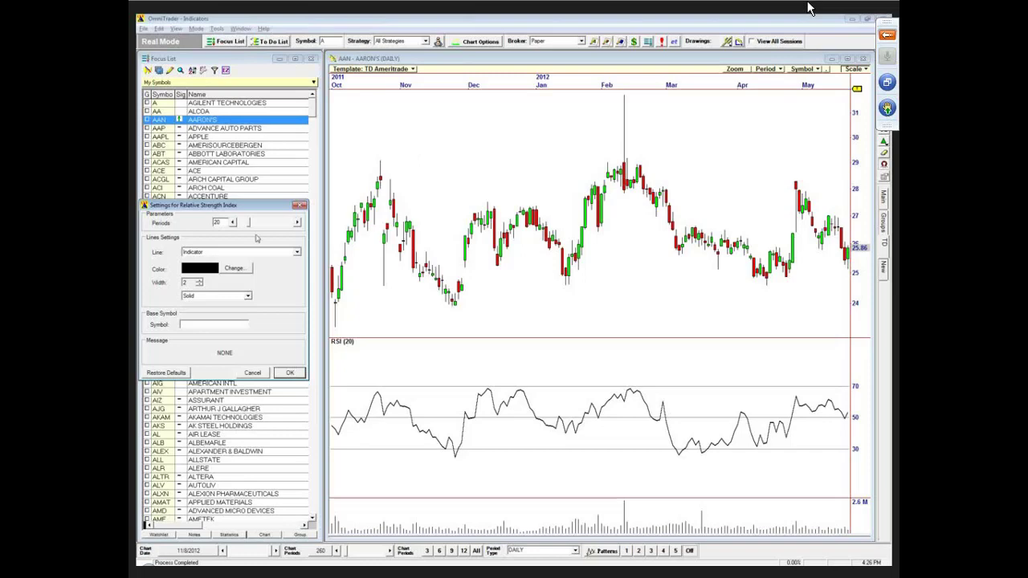
Lower the RSI periods stepwise to 12 on the Aaron's chart and apply the setting.
{"action": "left_click", "coordinate": [232, 224]}
{"action": "left_click", "coordinate": [232, 223]}
{"action": "left_click", "coordinate": [232, 223]}
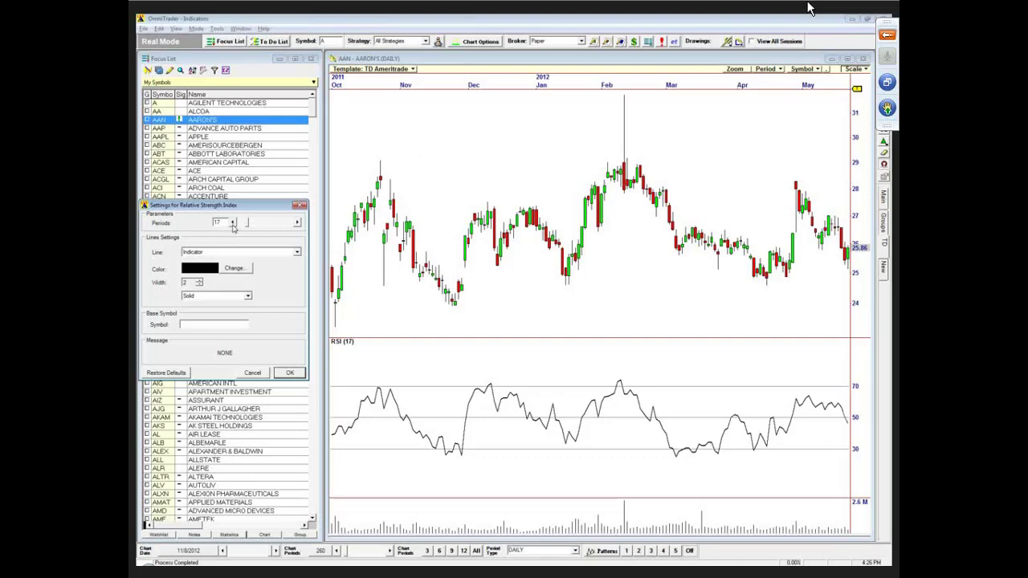
{"action": "left_click", "coordinate": [232, 223]}
{"action": "left_click", "coordinate": [232, 223]}
{"action": "left_click", "coordinate": [232, 224]}
{"action": "left_click", "coordinate": [232, 224]}
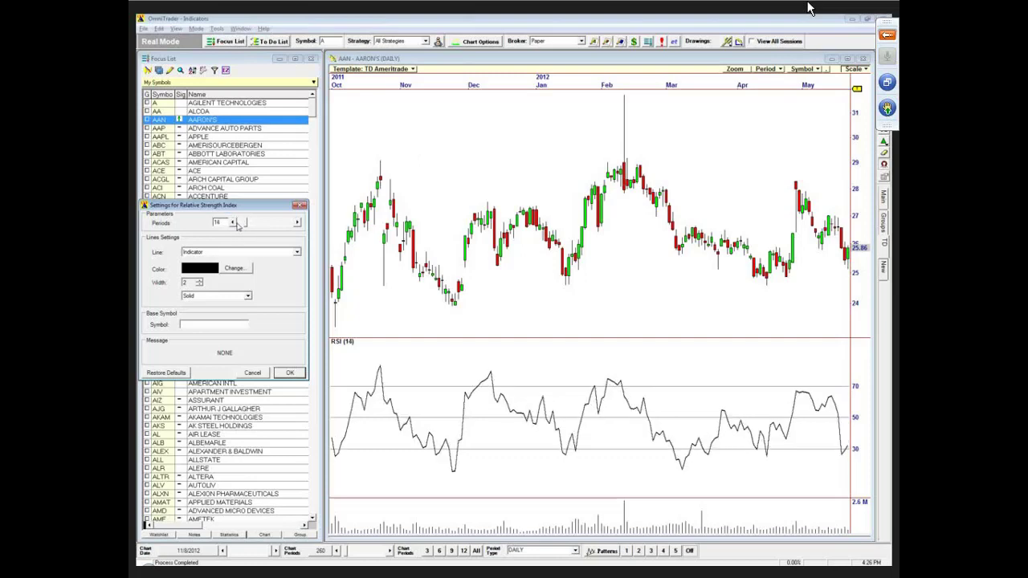
{"action": "left_click", "coordinate": [232, 225]}
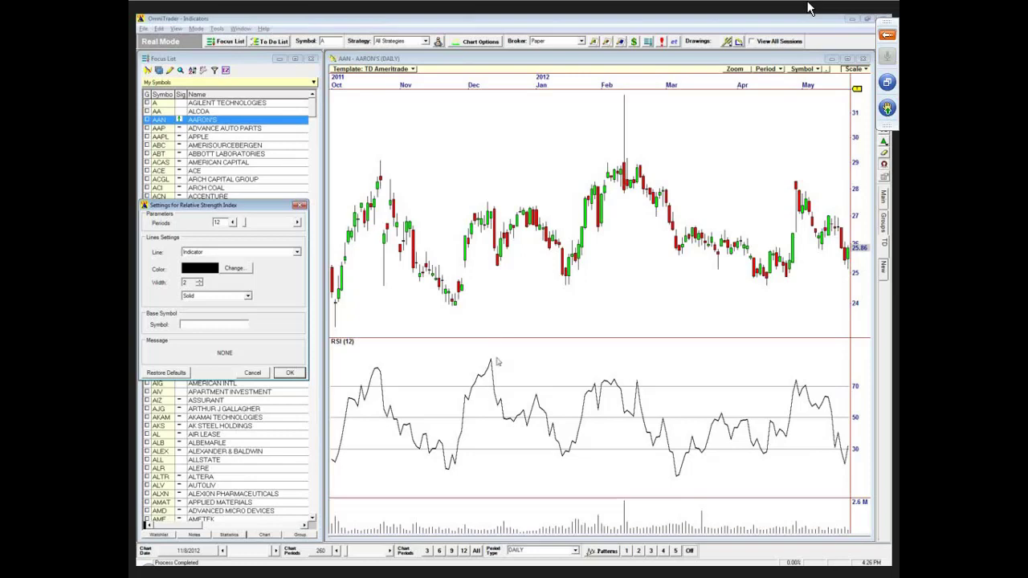
{"action": "left_click", "coordinate": [290, 374]}
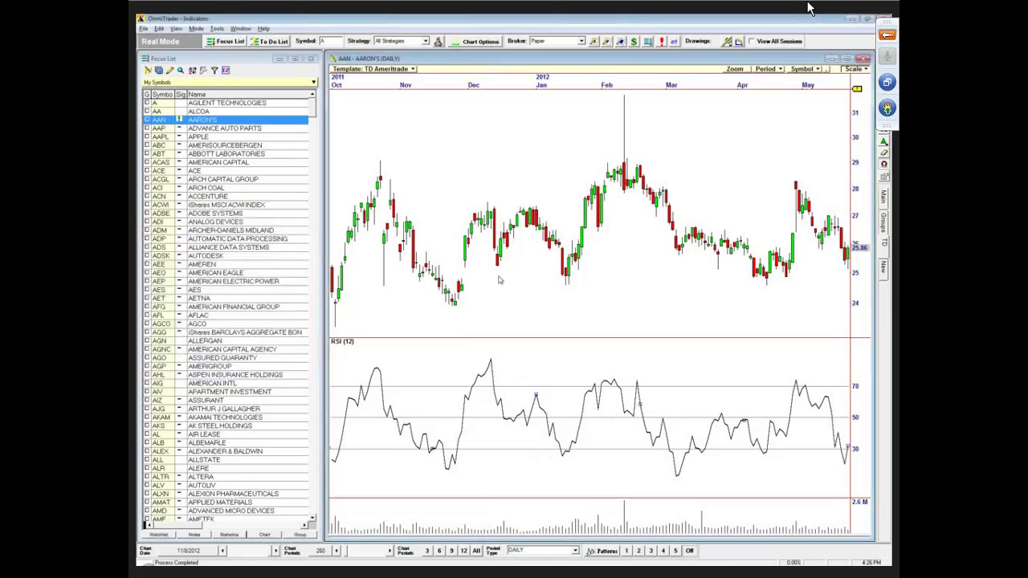
Remove the RSI from the Aaron's chart and add a Stochastics indicator in its place.
{"action": "key", "text": "Delete"}
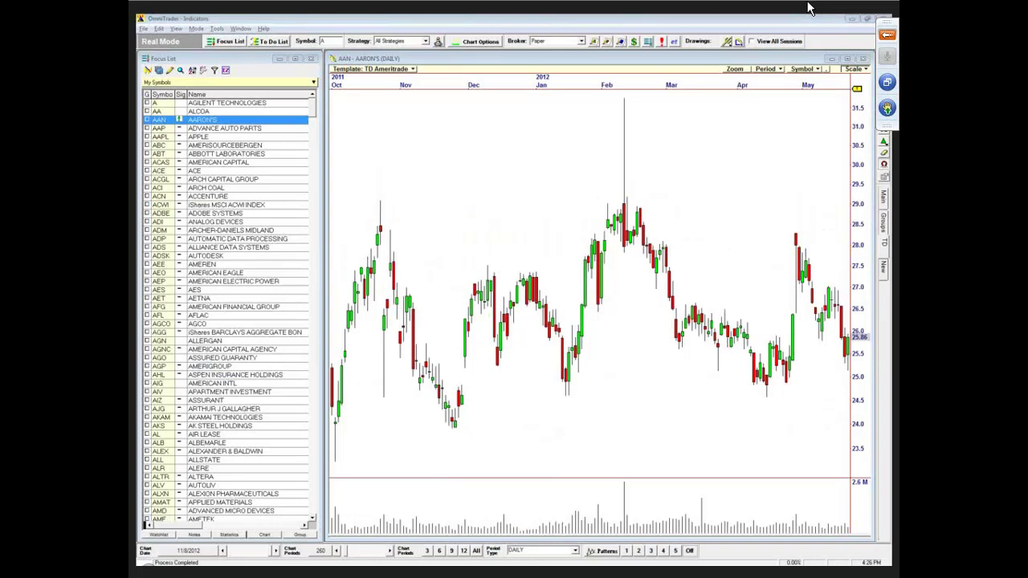
{"action": "right_click", "coordinate": [393, 182]}
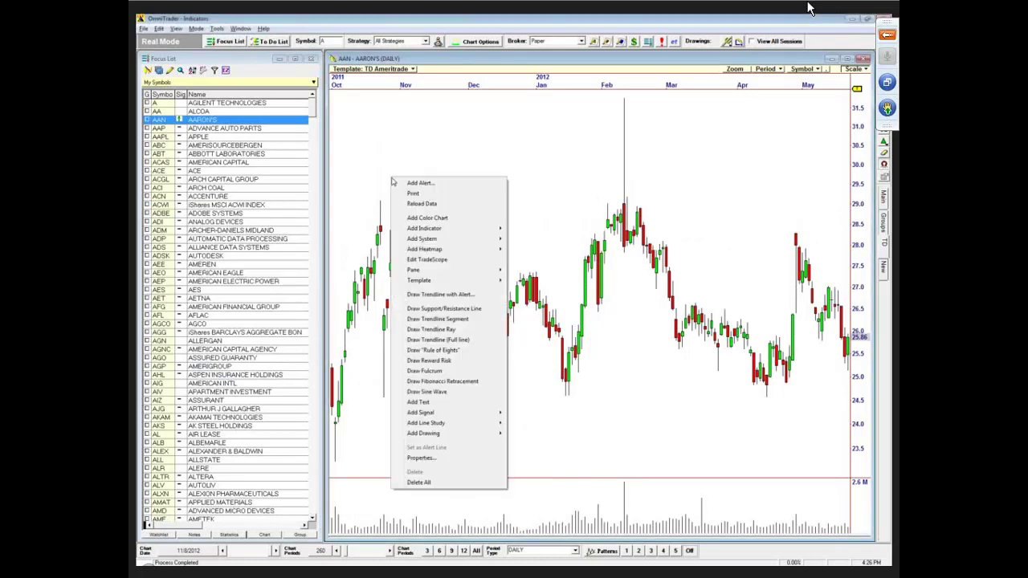
{"action": "mouse_move", "coordinate": [452, 231]}
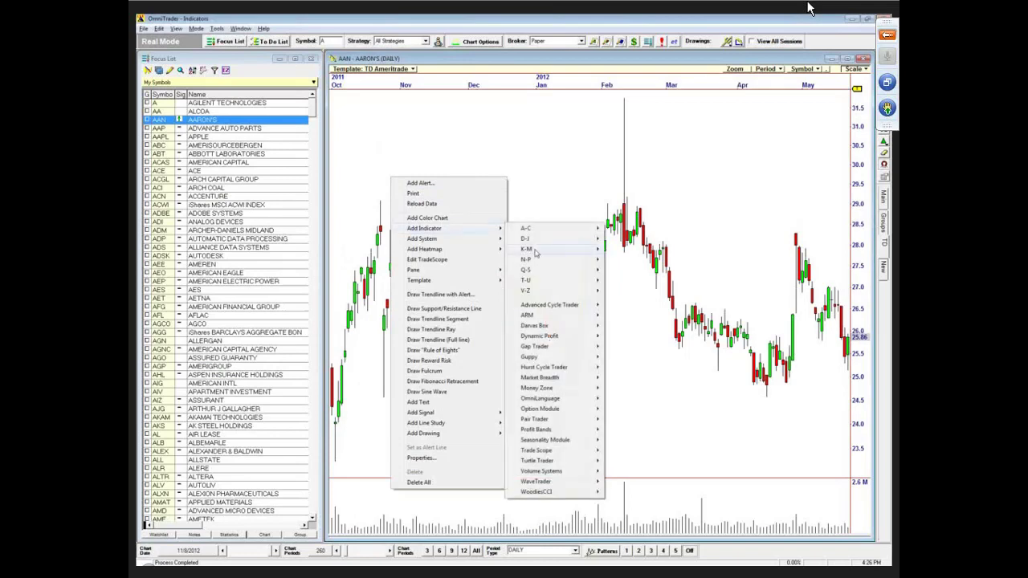
{"action": "mouse_move", "coordinate": [557, 275]}
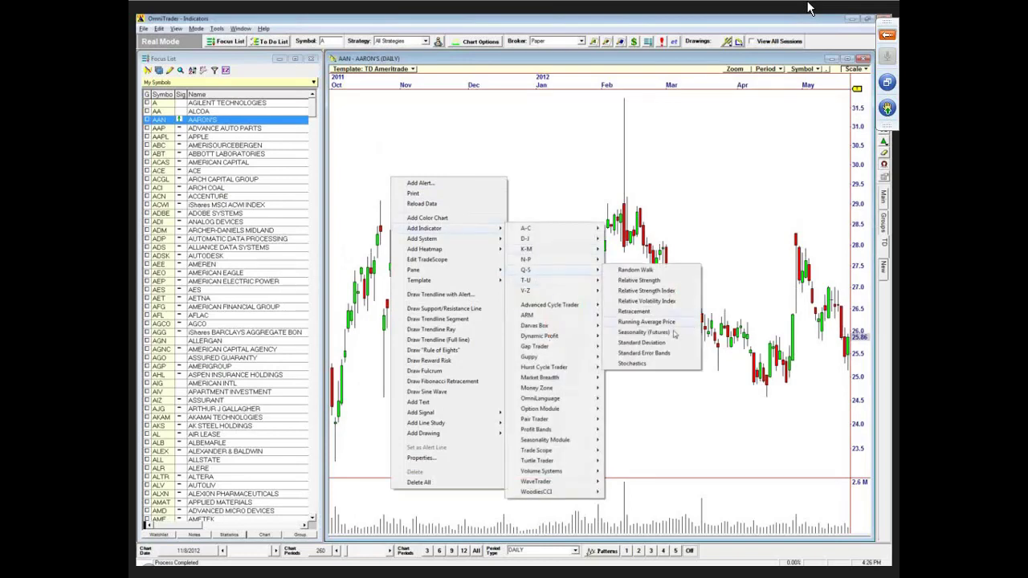
{"action": "left_click", "coordinate": [633, 364]}
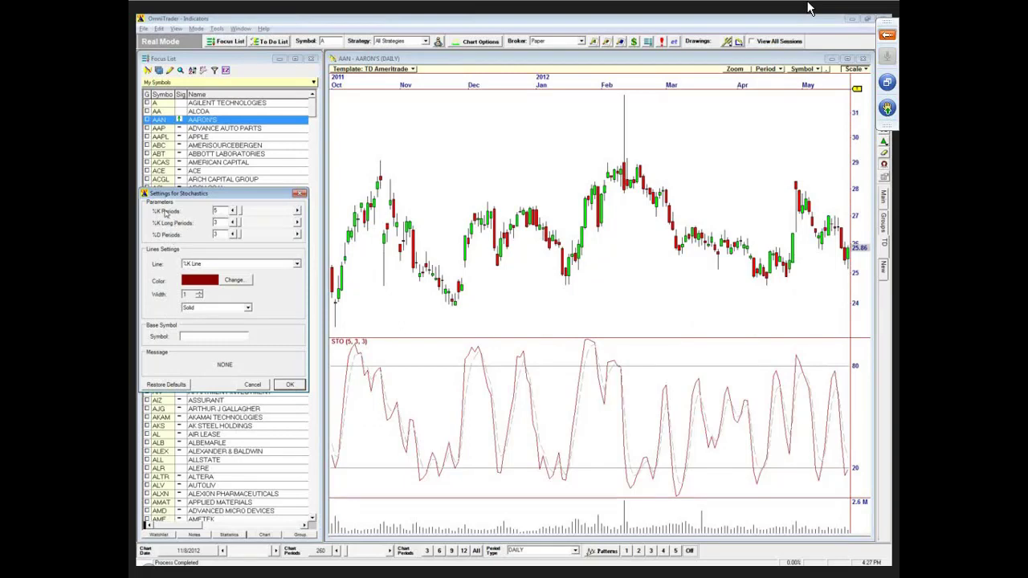
Set the Stochastics %K periods to 13, compare them with 5, and apply 13.
{"action": "double_click", "coordinate": [213, 211]}
{"action": "type", "text": "13"}
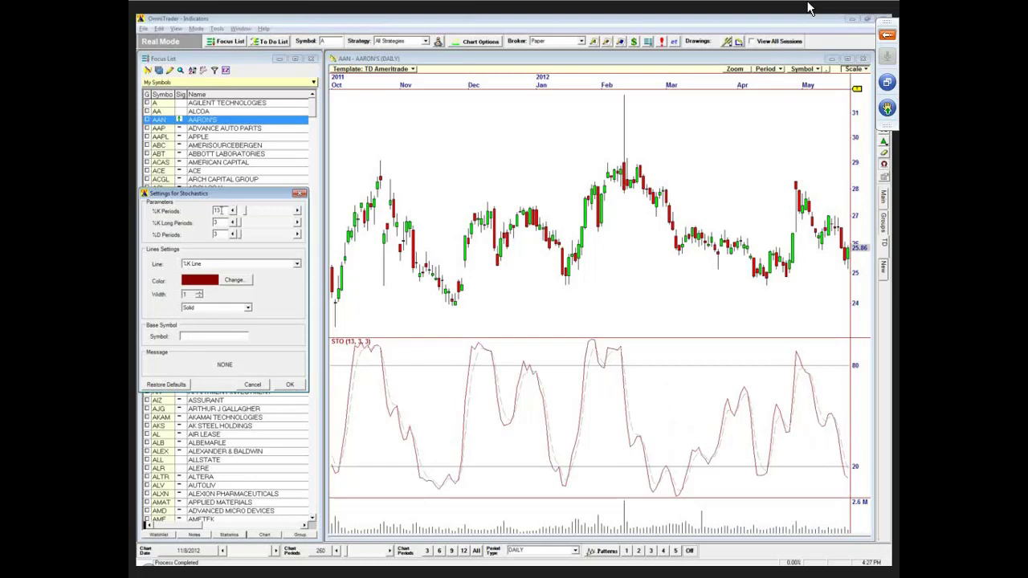
{"action": "left_click_drag", "start_coordinate": [223, 211], "coordinate": [191, 214]}
{"action": "type", "text": "5"}
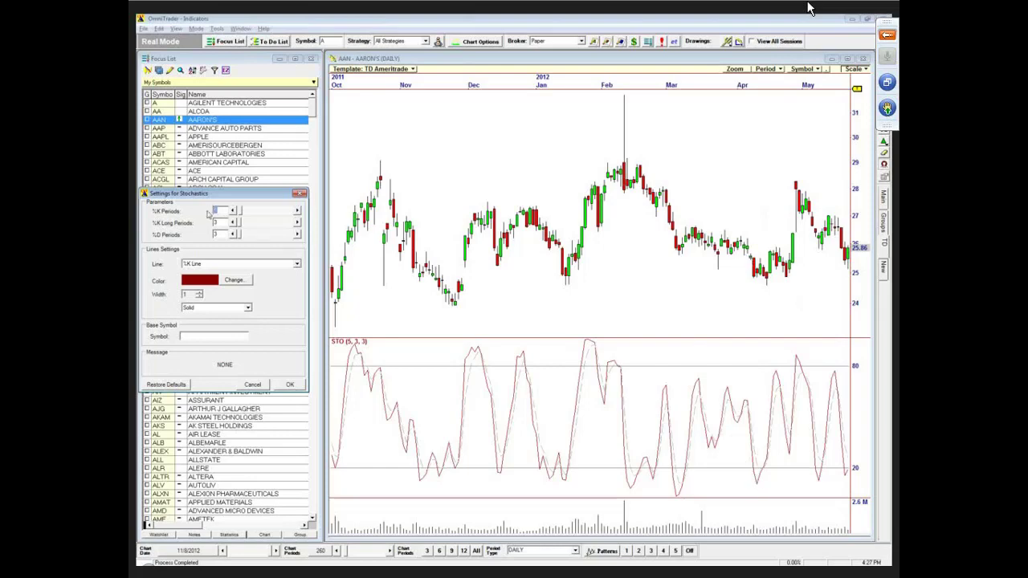
{"action": "type", "text": "13"}
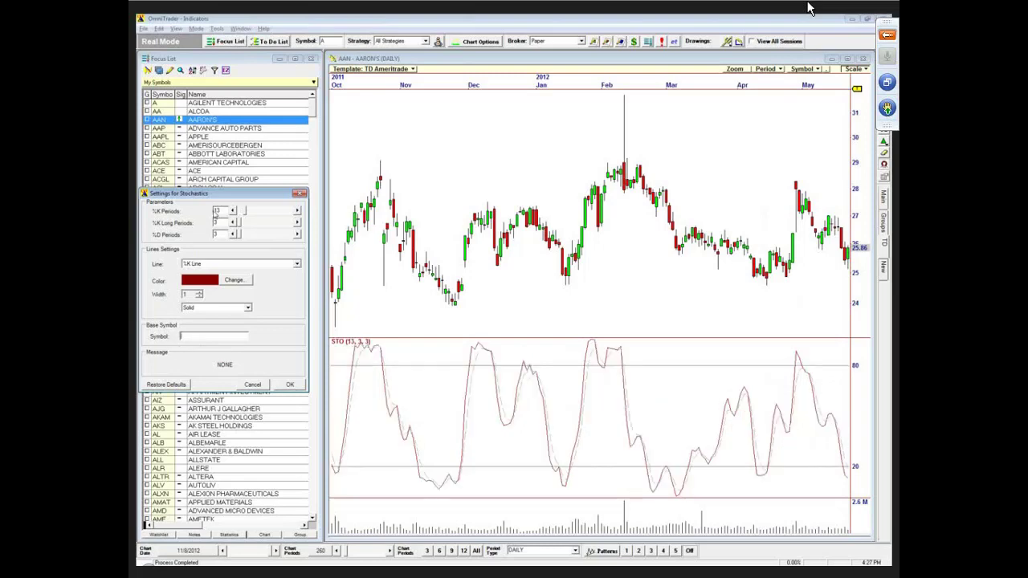
{"action": "left_click", "coordinate": [290, 385]}
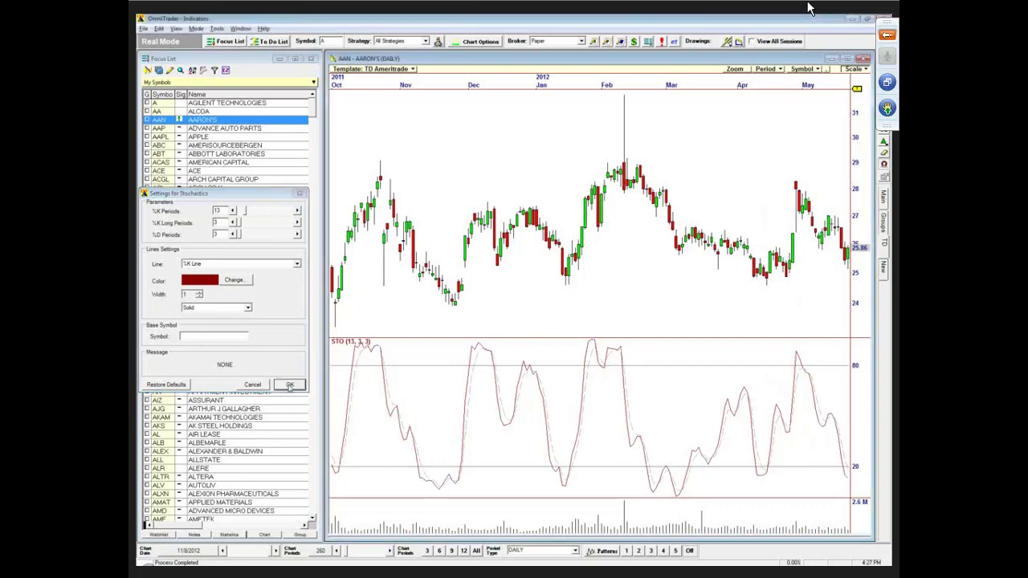
Replace the Stochastics on the Aaron's chart with a Moving Average (Envelope) indicator.
{"action": "scroll", "coordinate": [588, 305], "scroll_direction": "up", "scroll_amount": 2}
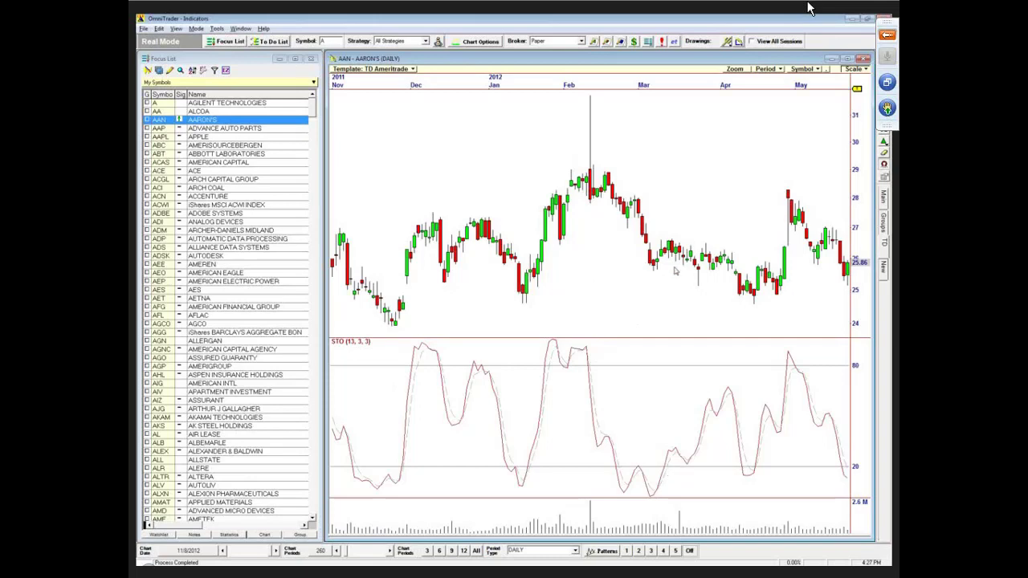
{"action": "left_click_drag", "start_coordinate": [665, 308], "coordinate": [535, 300]}
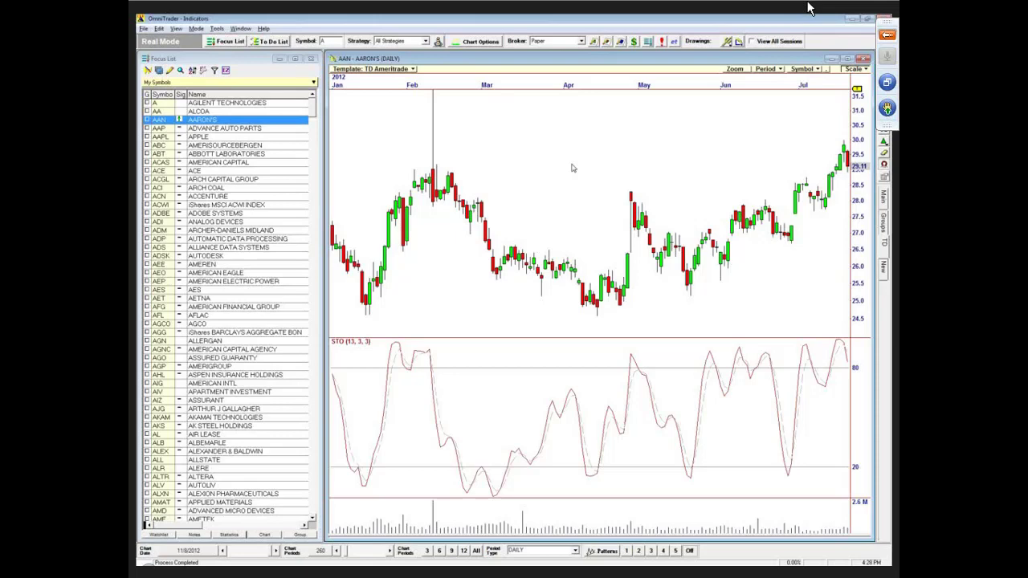
{"action": "left_click", "coordinate": [654, 398]}
{"action": "key", "text": "Delete"}
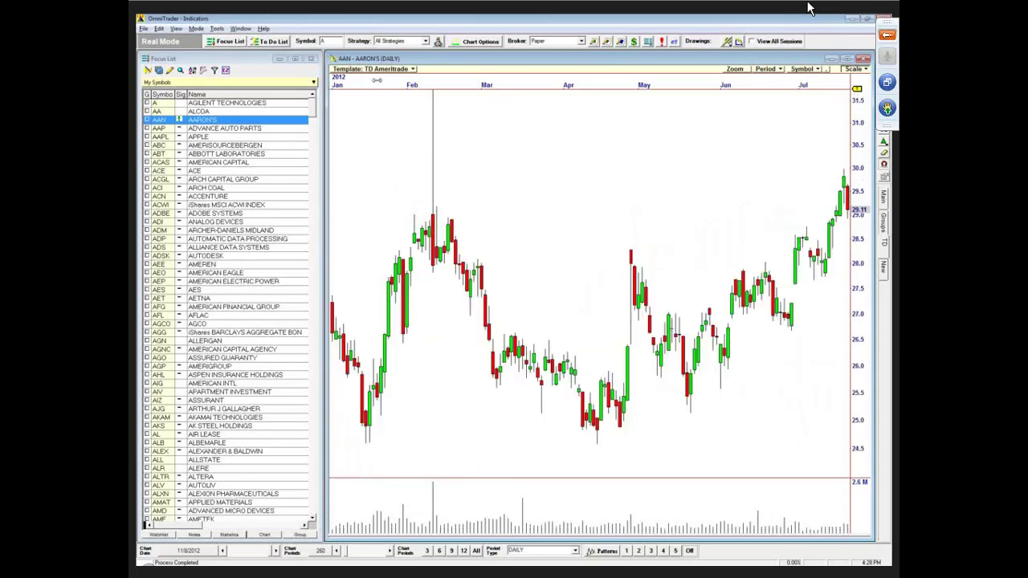
{"action": "scroll", "coordinate": [380, 117], "scroll_direction": "down", "scroll_amount": 3}
{"action": "right_click", "coordinate": [380, 117]}
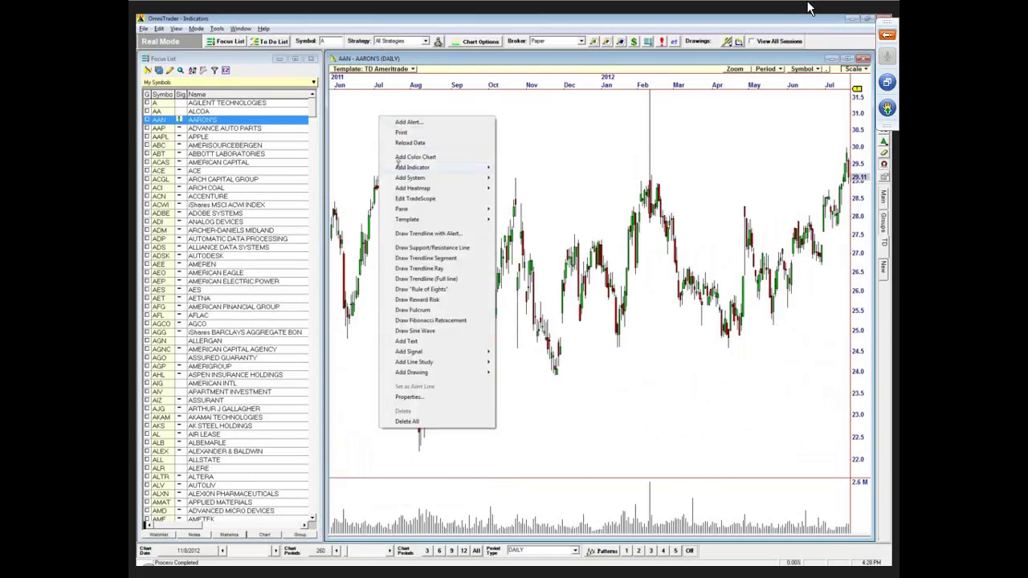
{"action": "mouse_move", "coordinate": [405, 169]}
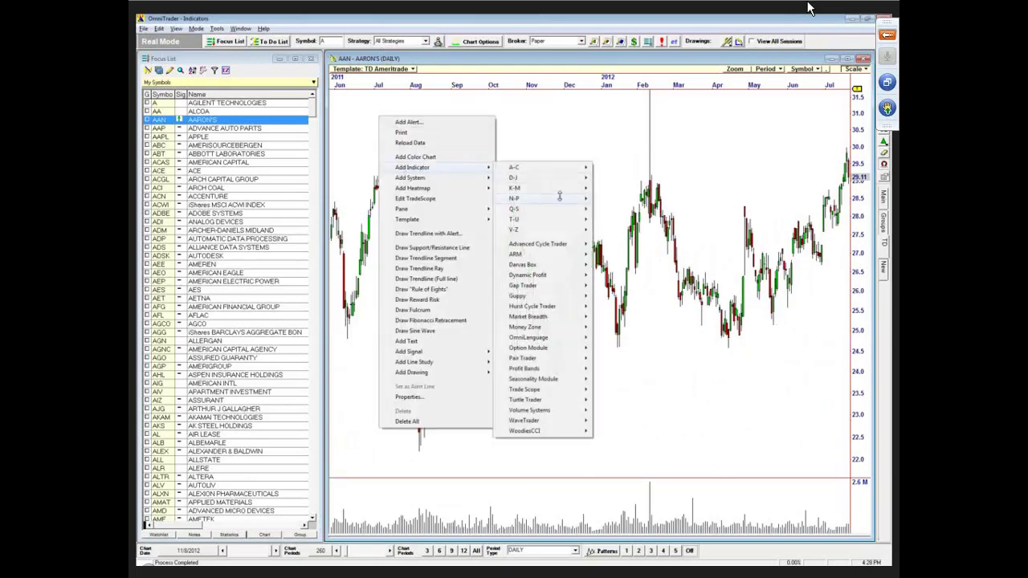
{"action": "mouse_move", "coordinate": [559, 187]}
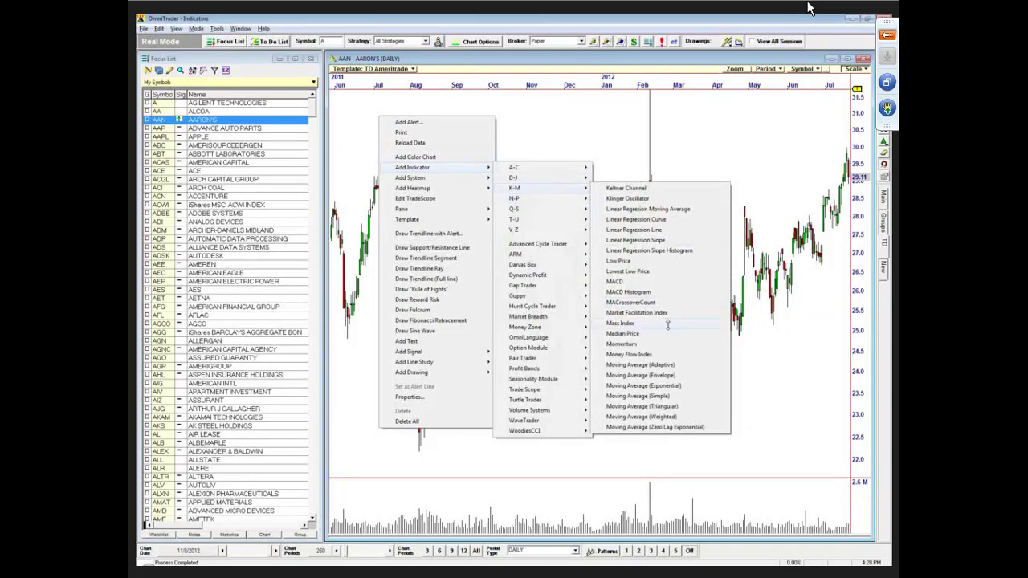
{"action": "left_click", "coordinate": [650, 376]}
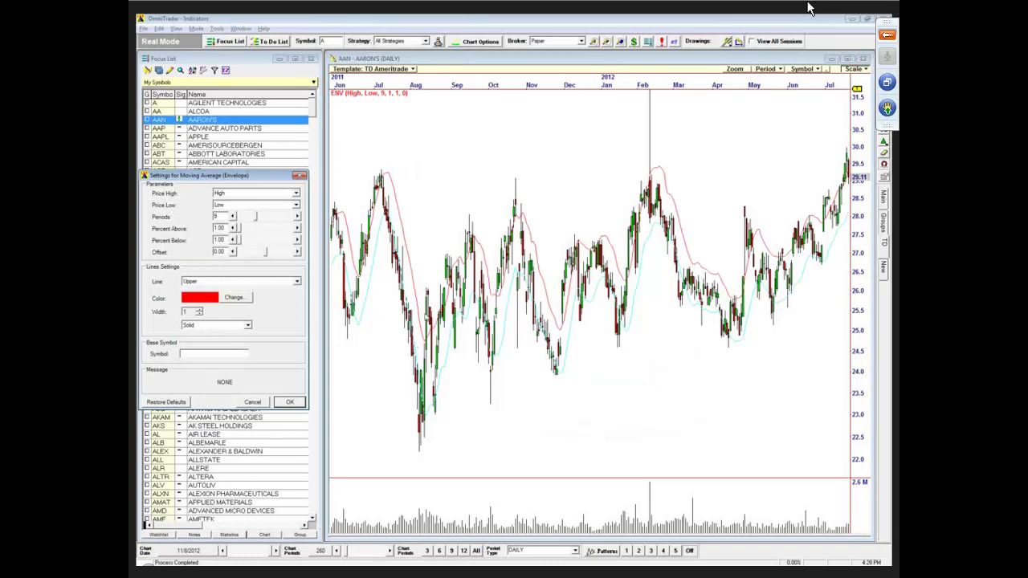
Give the envelope's upper line a width of 5, and make its lower line blue with a width of 6.
{"action": "left_click", "coordinate": [199, 310]}
{"action": "left_click", "coordinate": [199, 310]}
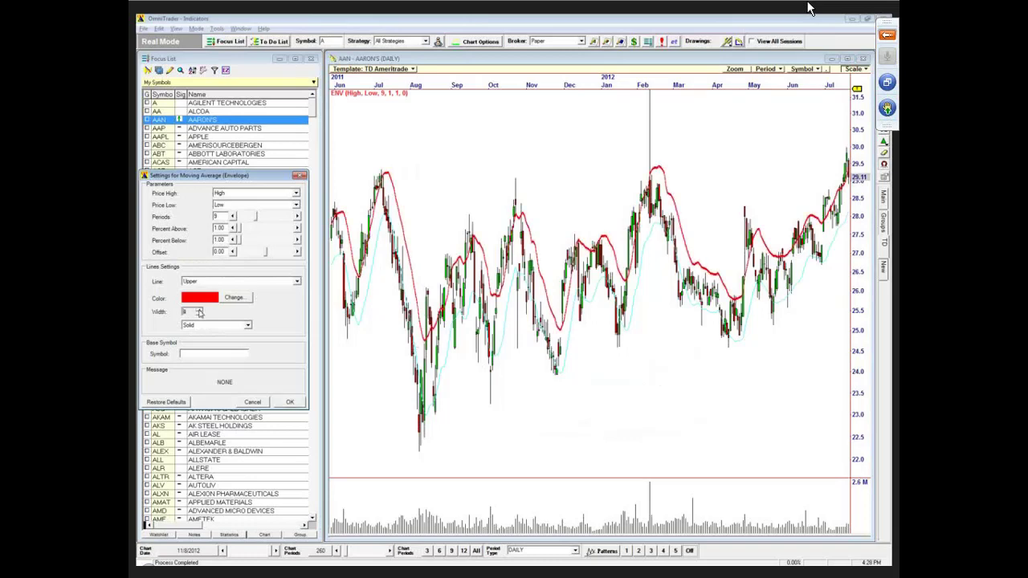
{"action": "left_click", "coordinate": [297, 281]}
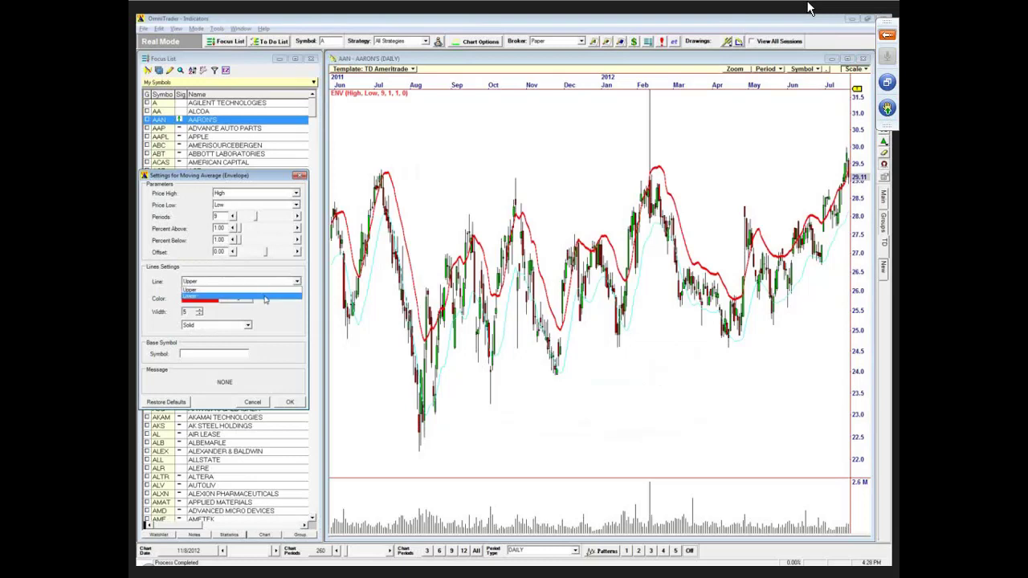
{"action": "left_click", "coordinate": [265, 299]}
{"action": "left_click", "coordinate": [233, 298]}
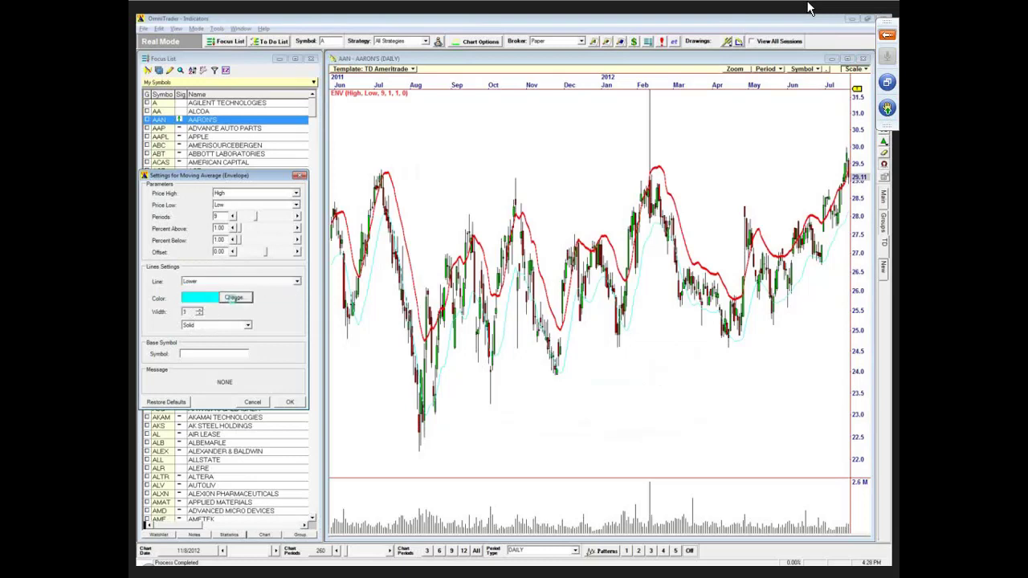
{"action": "left_click", "coordinate": [519, 194]}
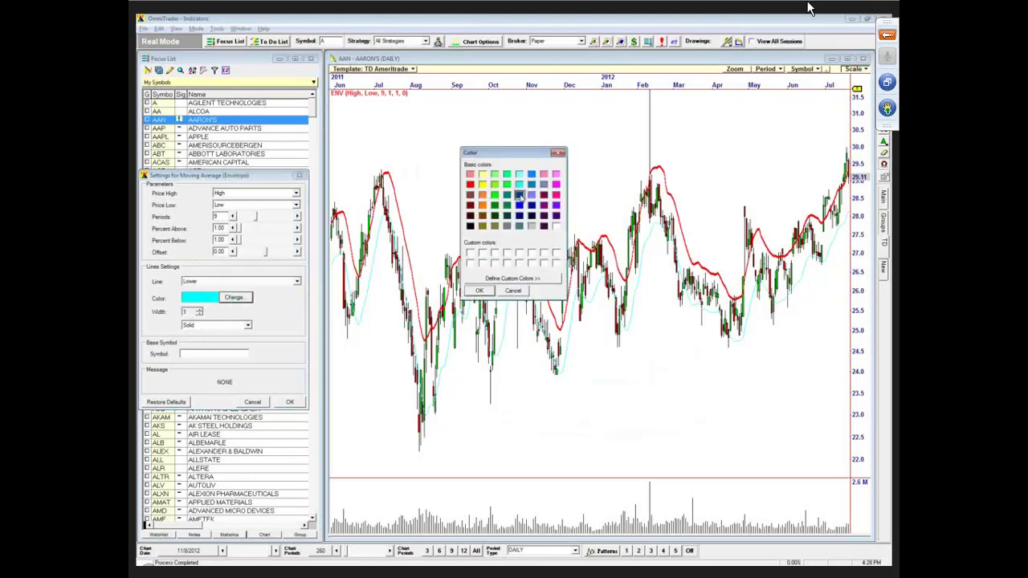
{"action": "left_click", "coordinate": [519, 205]}
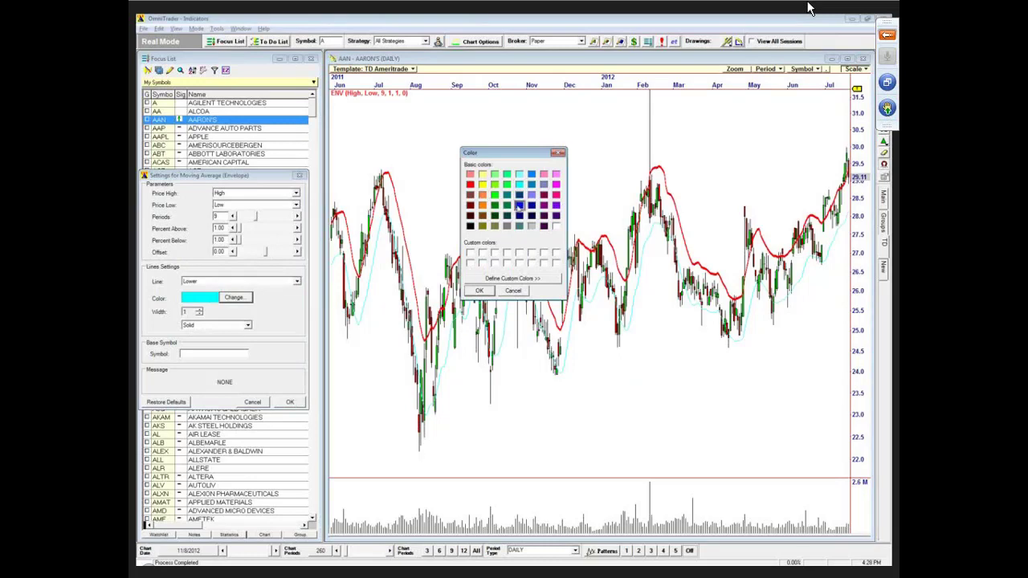
{"action": "left_click", "coordinate": [479, 291]}
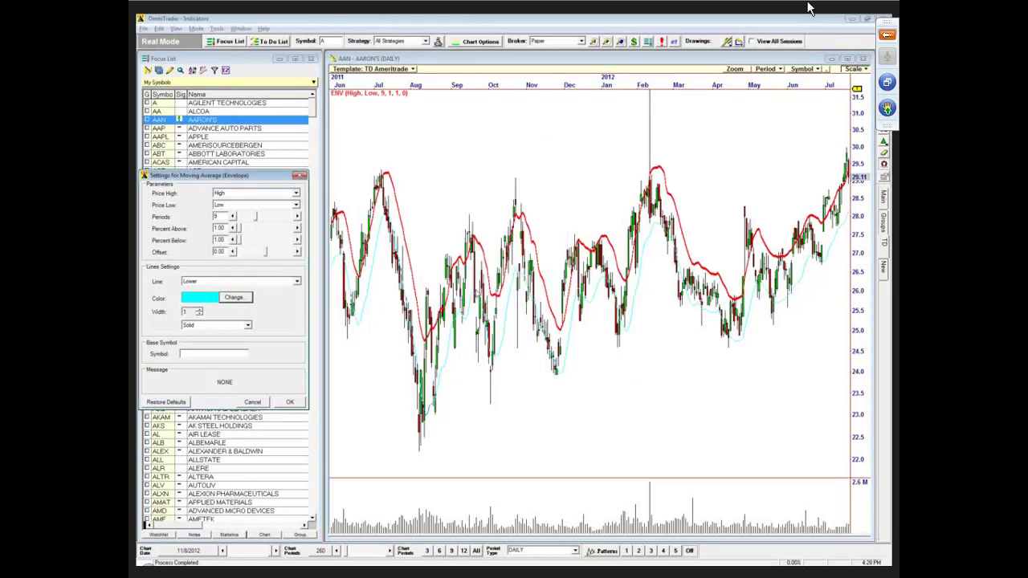
{"action": "left_click", "coordinate": [199, 310]}
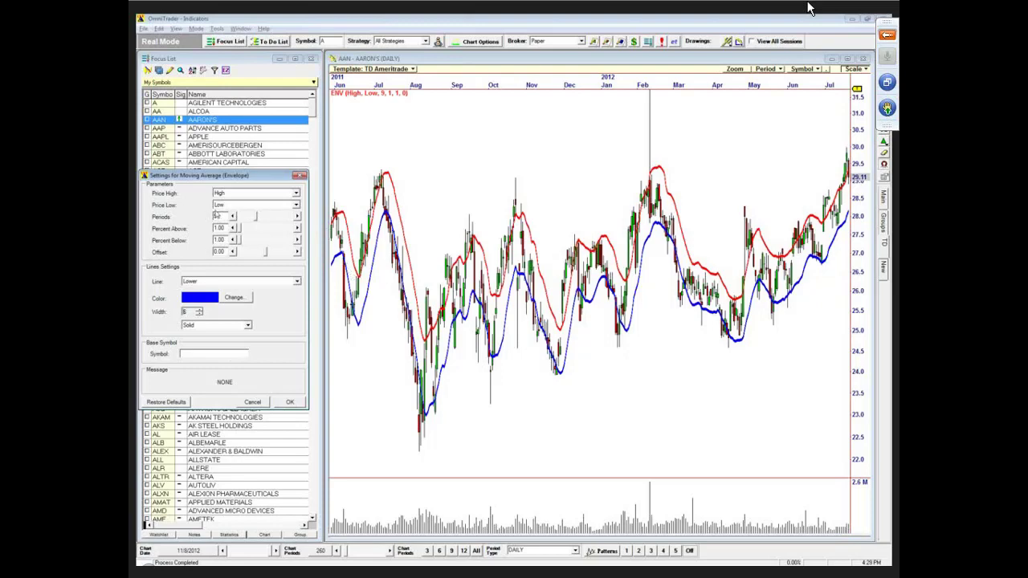
Base both the high and low envelope prices on Close, and set the percent above and percent below to 3.
{"action": "left_click", "coordinate": [296, 195]}
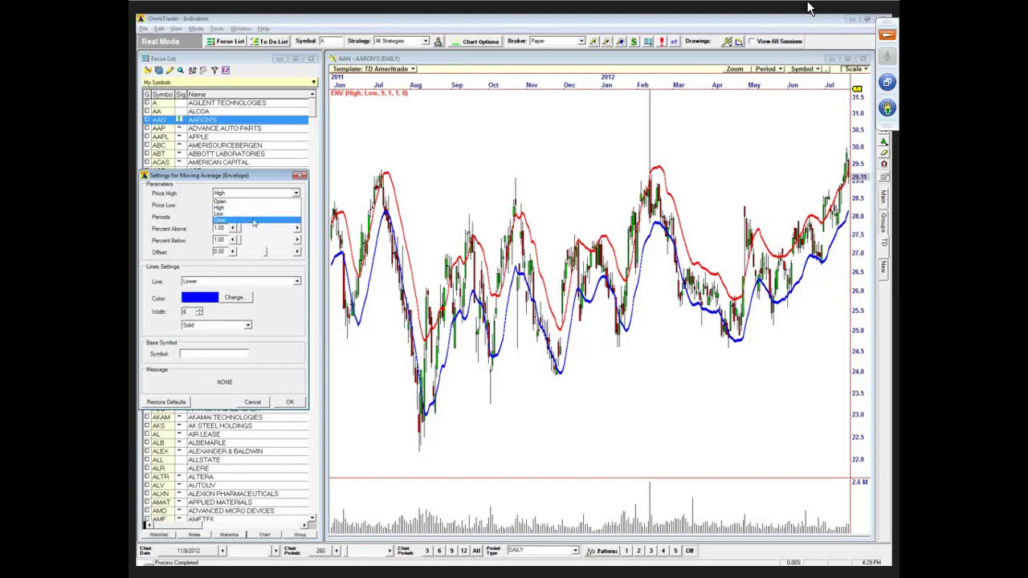
{"action": "left_click", "coordinate": [256, 221]}
{"action": "left_click", "coordinate": [295, 206]}
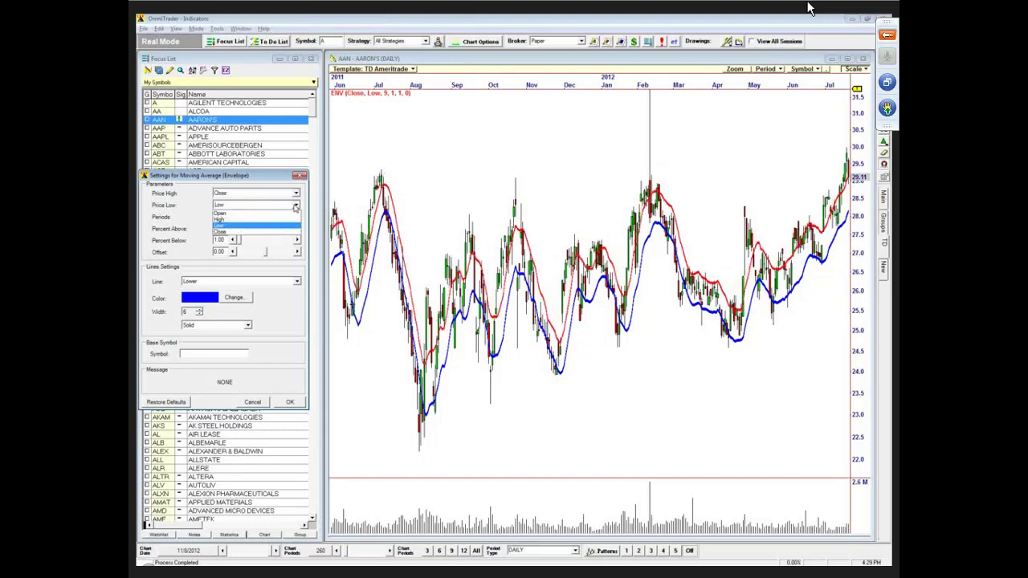
{"action": "left_click", "coordinate": [228, 231]}
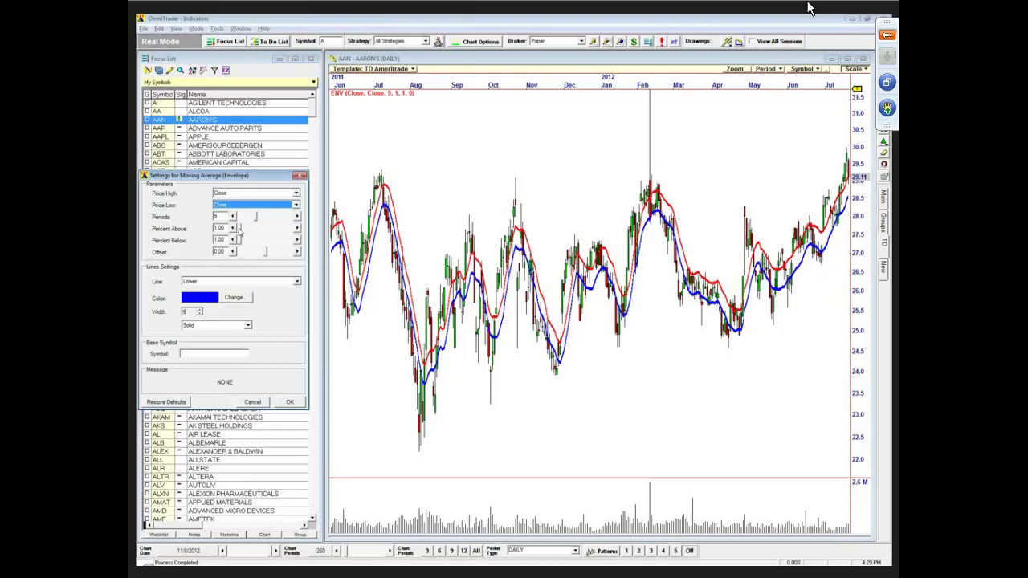
{"action": "left_click_drag", "start_coordinate": [239, 230], "coordinate": [243, 241]}
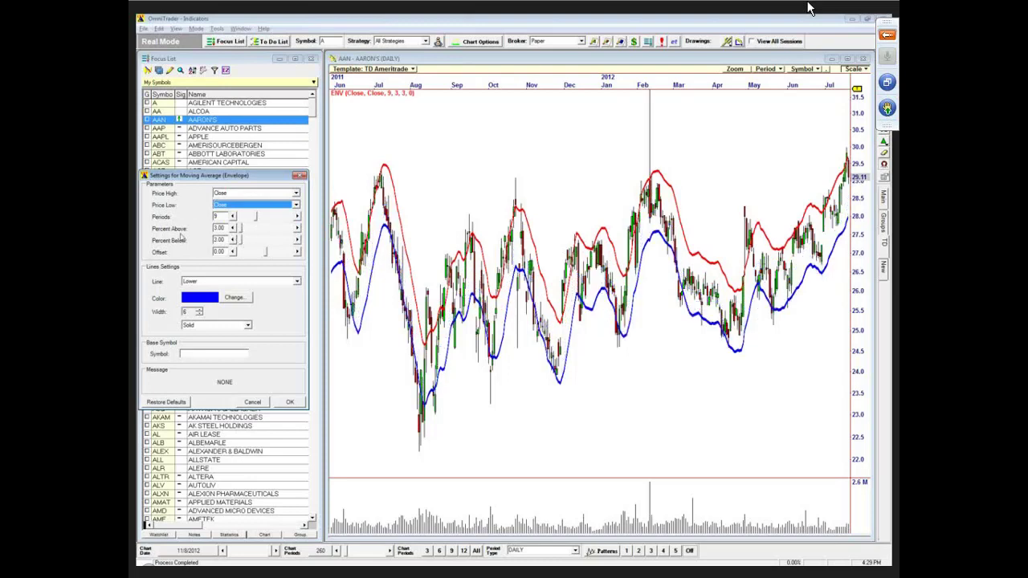
Set the moving average envelope's periods to 20 and apply the settings to the Aaron's chart.
{"action": "double_click", "coordinate": [220, 217]}
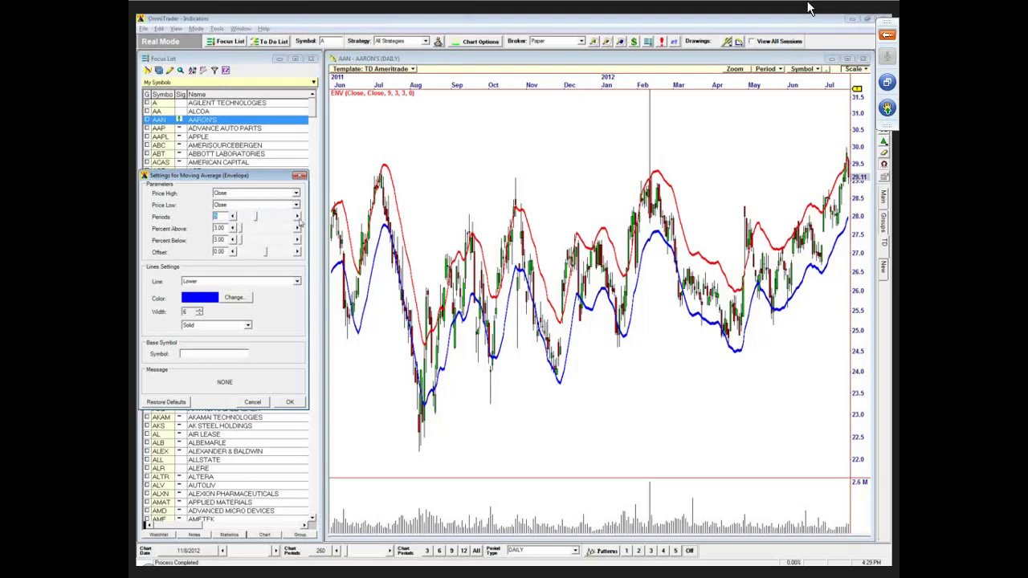
{"action": "type", "text": "20"}
{"action": "left_click", "coordinate": [192, 355]}
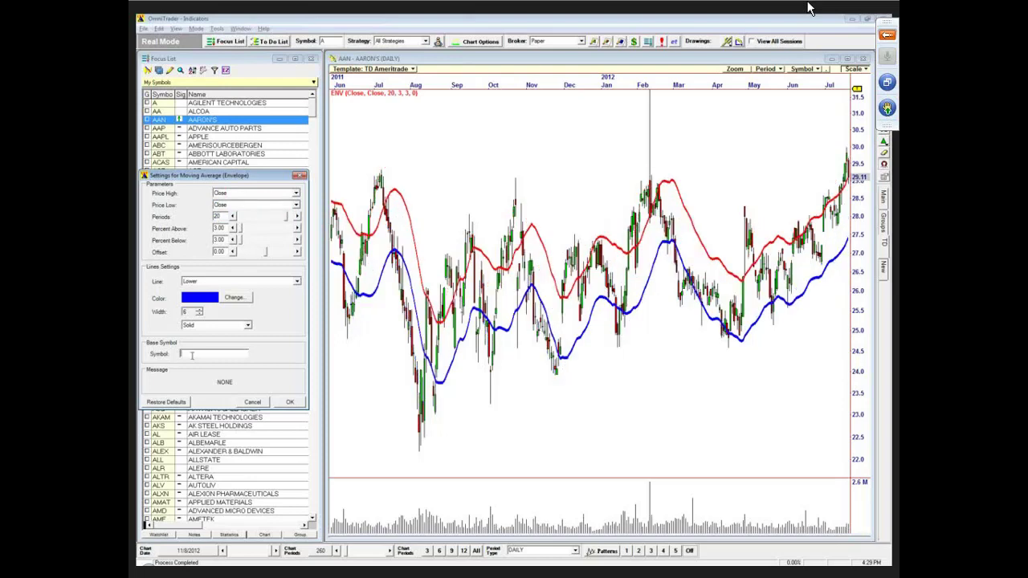
{"action": "left_click", "coordinate": [288, 403]}
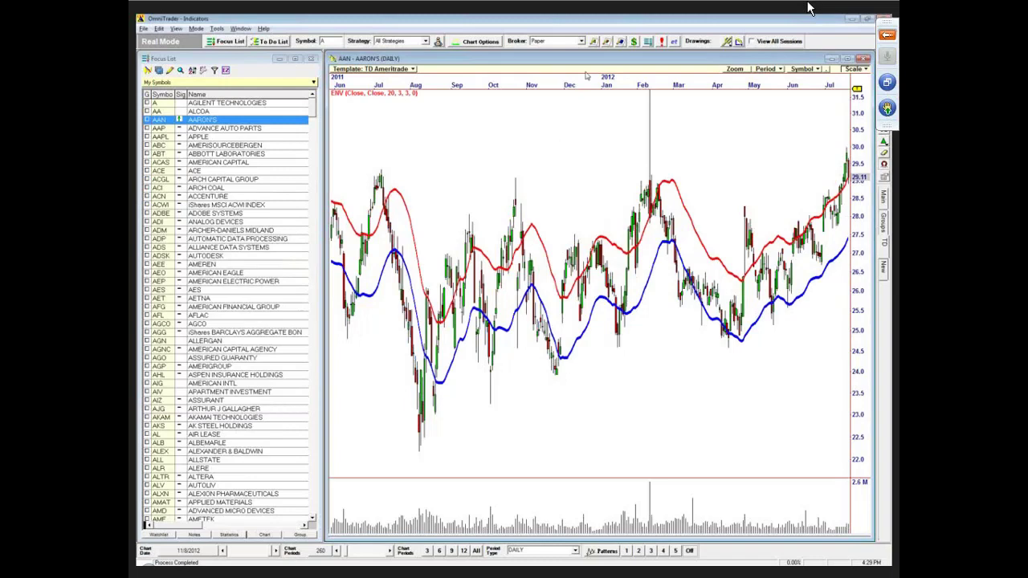
Base the envelope's high price on High and its low price on Low, and apply the settings.
{"action": "left_click_drag", "start_coordinate": [587, 80], "coordinate": [473, 291]}
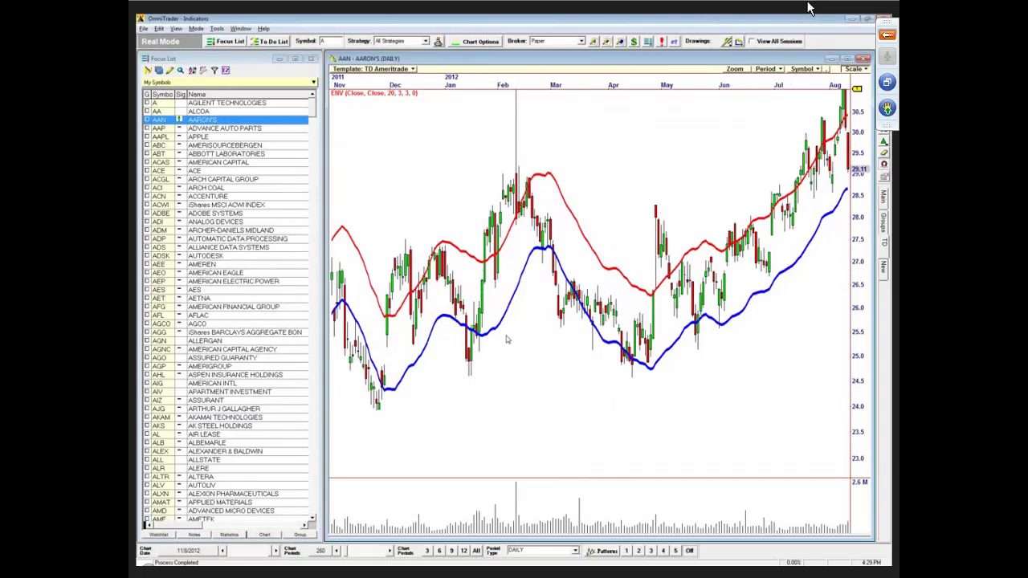
{"action": "double_click", "coordinate": [483, 263]}
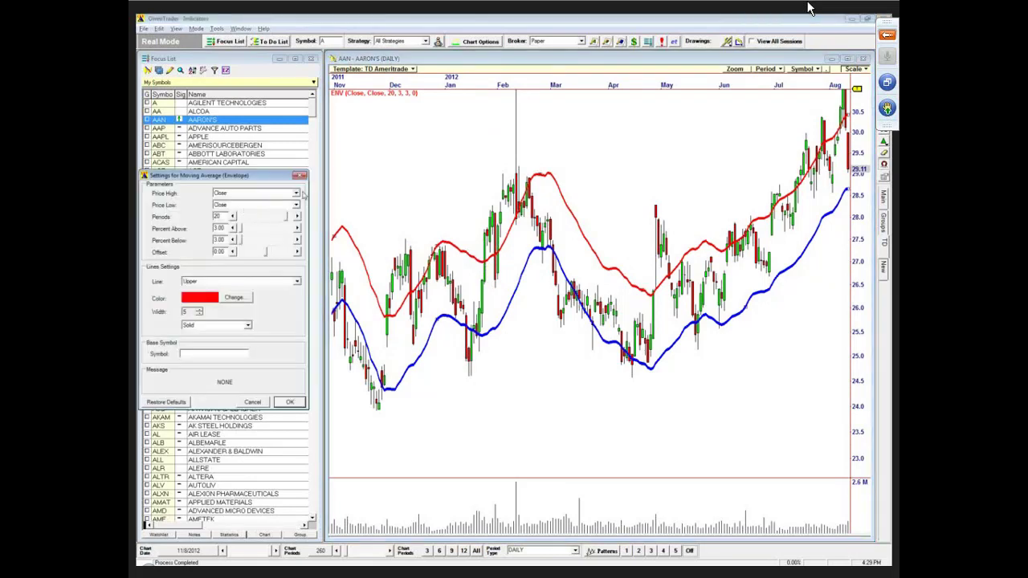
{"action": "left_click", "coordinate": [296, 194]}
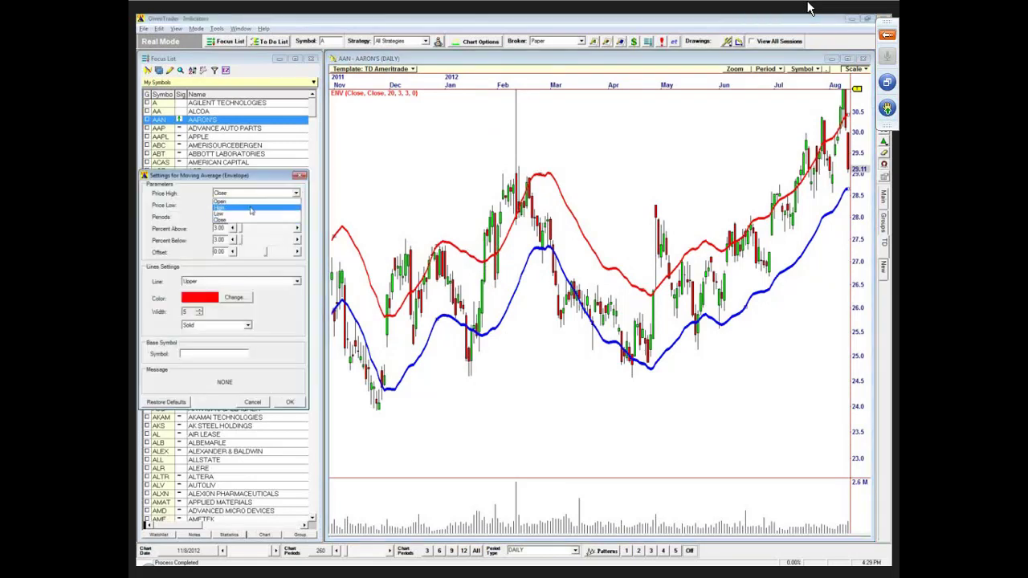
{"action": "left_click", "coordinate": [251, 210]}
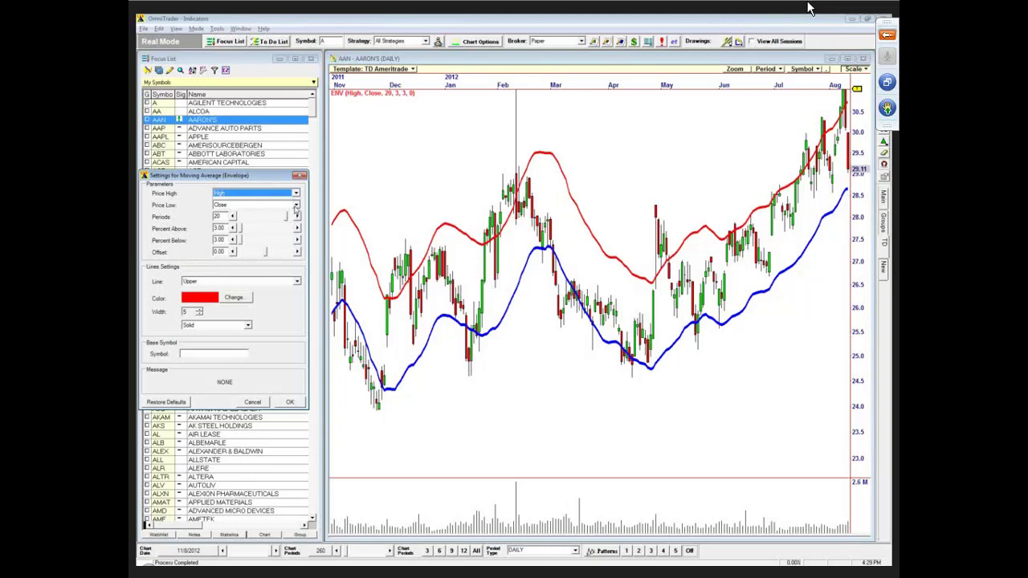
{"action": "left_click", "coordinate": [295, 206]}
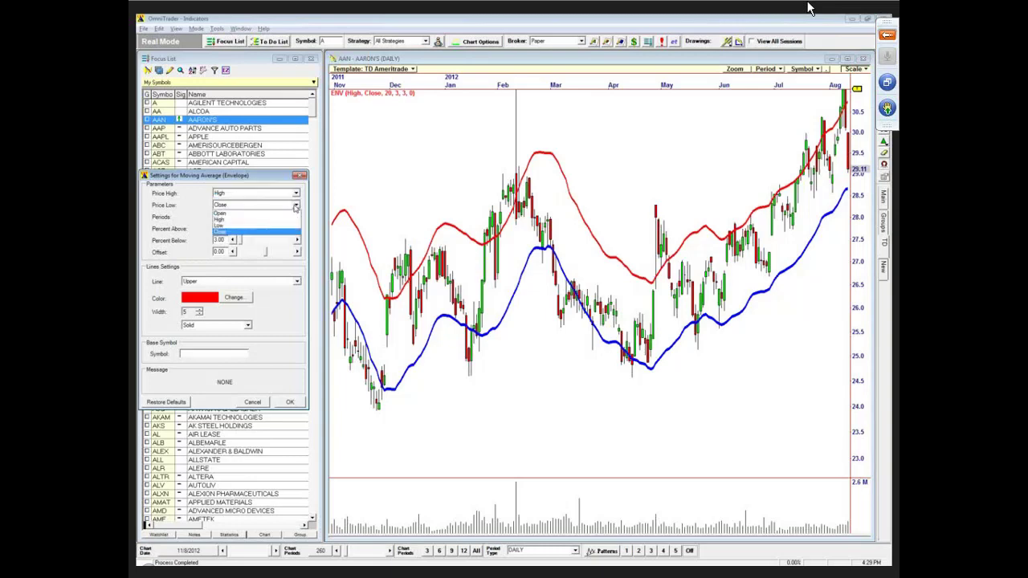
{"action": "left_click", "coordinate": [221, 226]}
{"action": "left_click", "coordinate": [291, 403]}
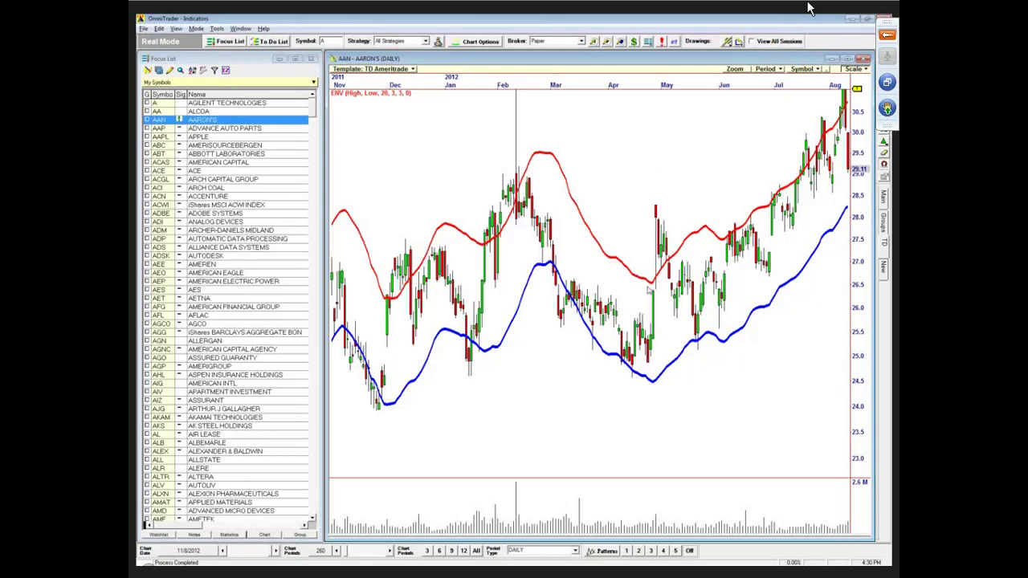
Examine the envelope against Aaron's prices through November 2012, and bring up the presentation slide on Higher Highs and Lower Lows.
{"action": "scroll", "coordinate": [711, 166], "scroll_direction": "down", "scroll_amount": 3}
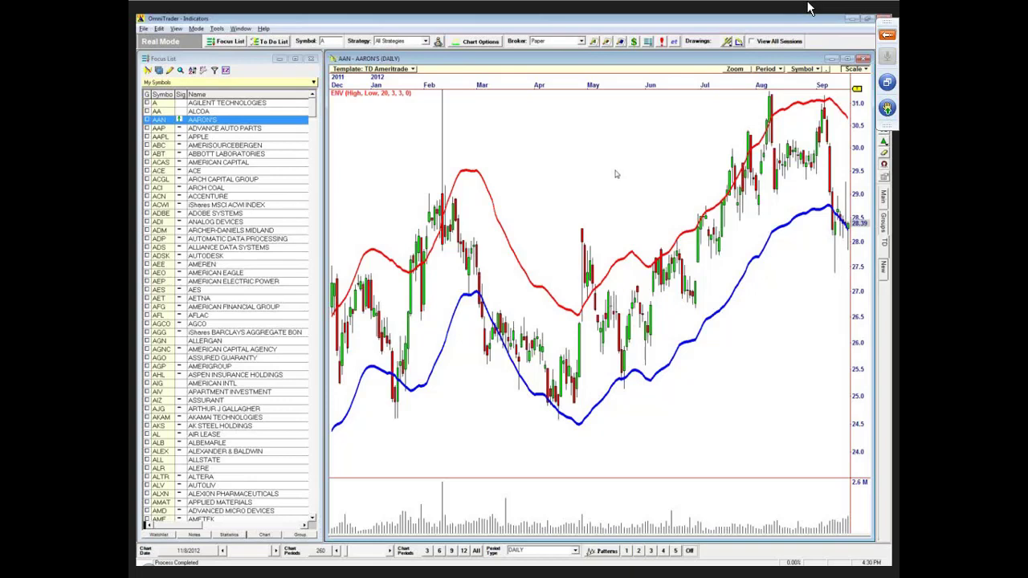
{"action": "scroll", "coordinate": [631, 193], "scroll_direction": "down", "scroll_amount": 2}
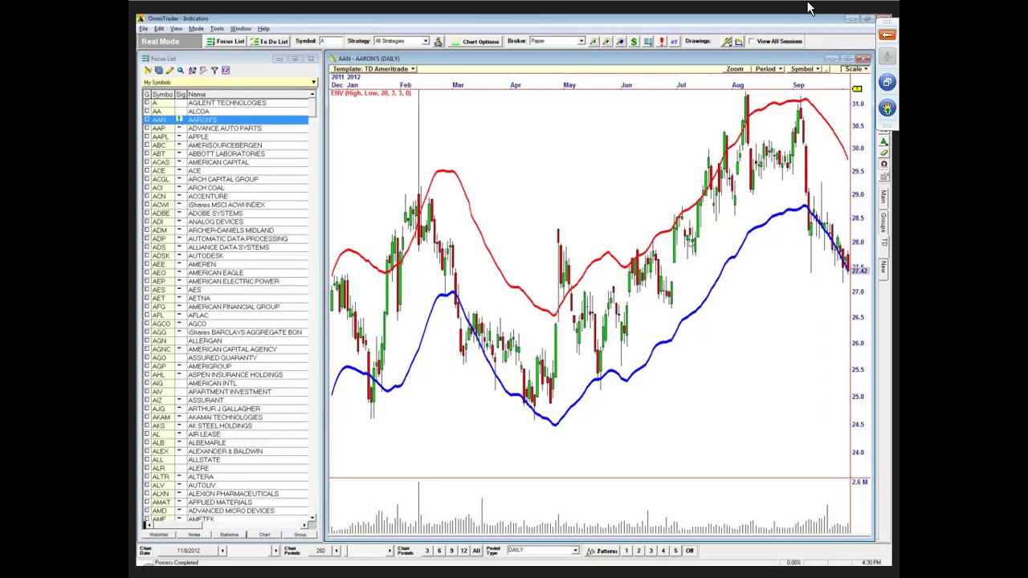
{"action": "left_click_drag", "start_coordinate": [710, 225], "coordinate": [603, 224]}
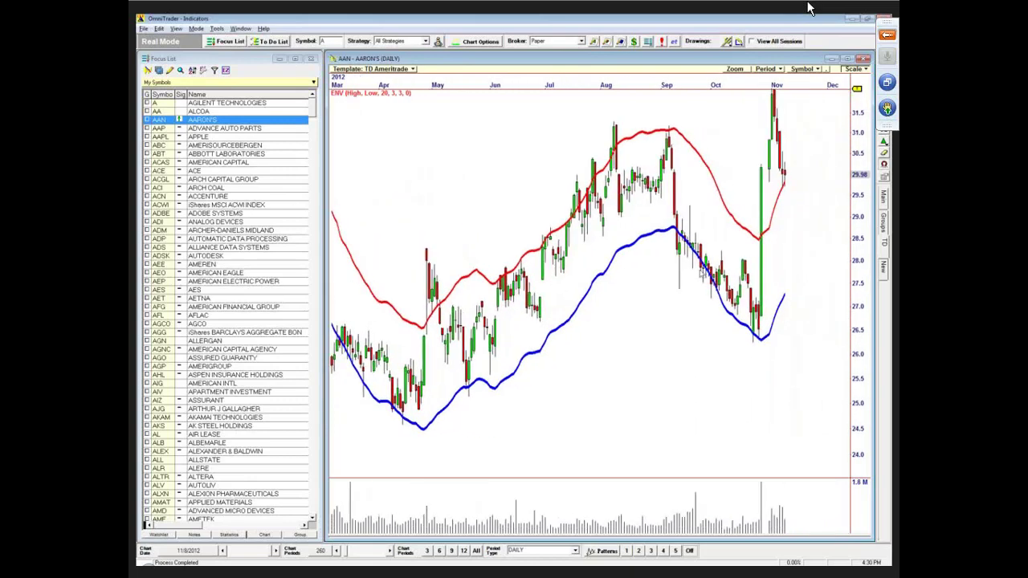
{"action": "left_click_drag", "start_coordinate": [512, 216], "coordinate": [520, 292]}
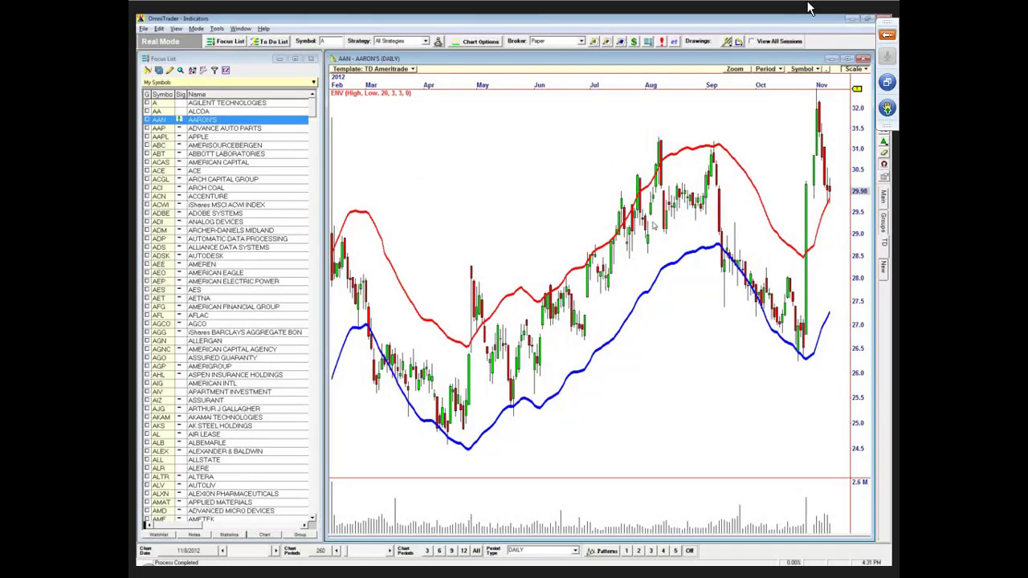
{"action": "key", "text": "alt+Tab"}
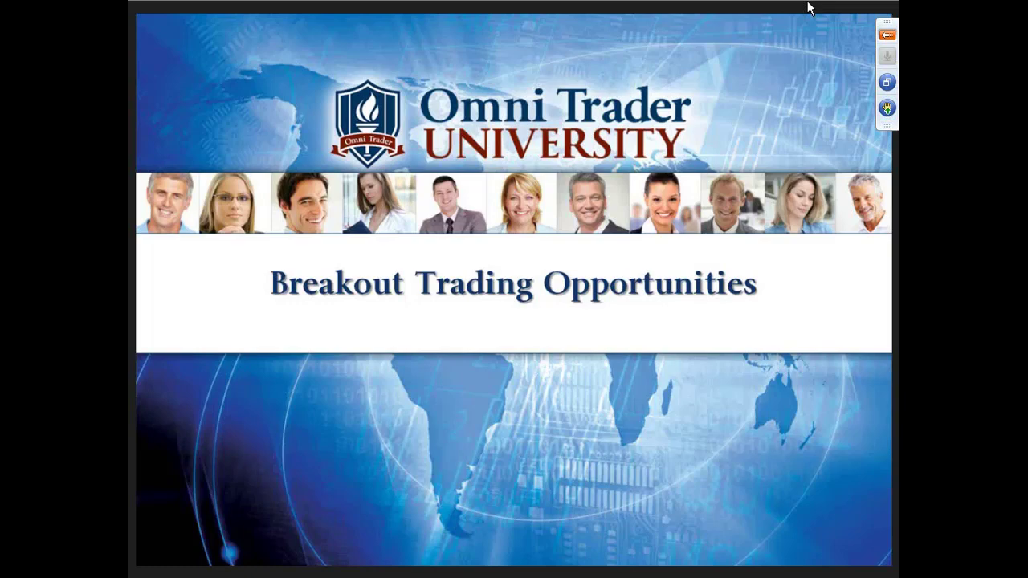
{"action": "key", "text": "Right"}
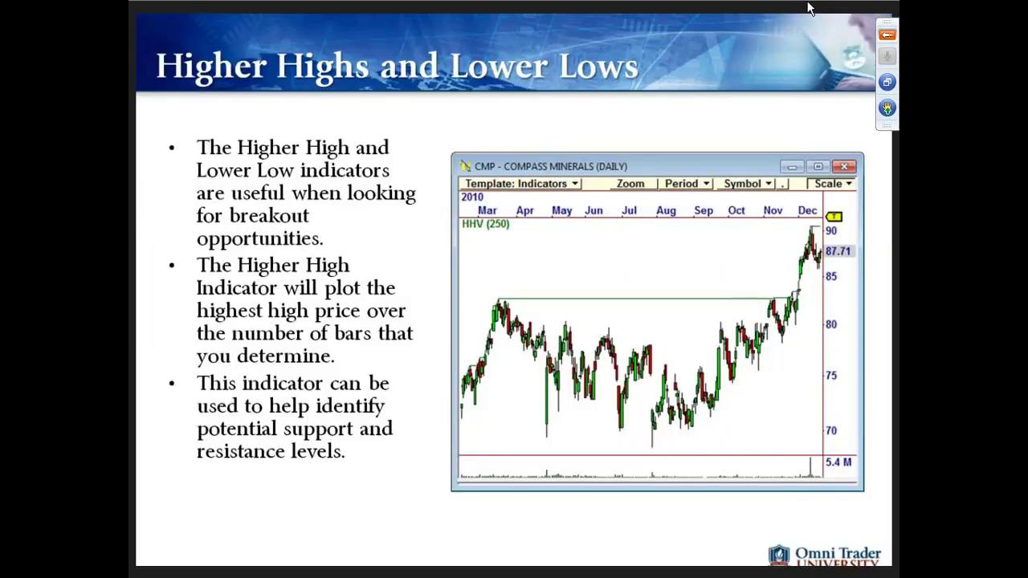
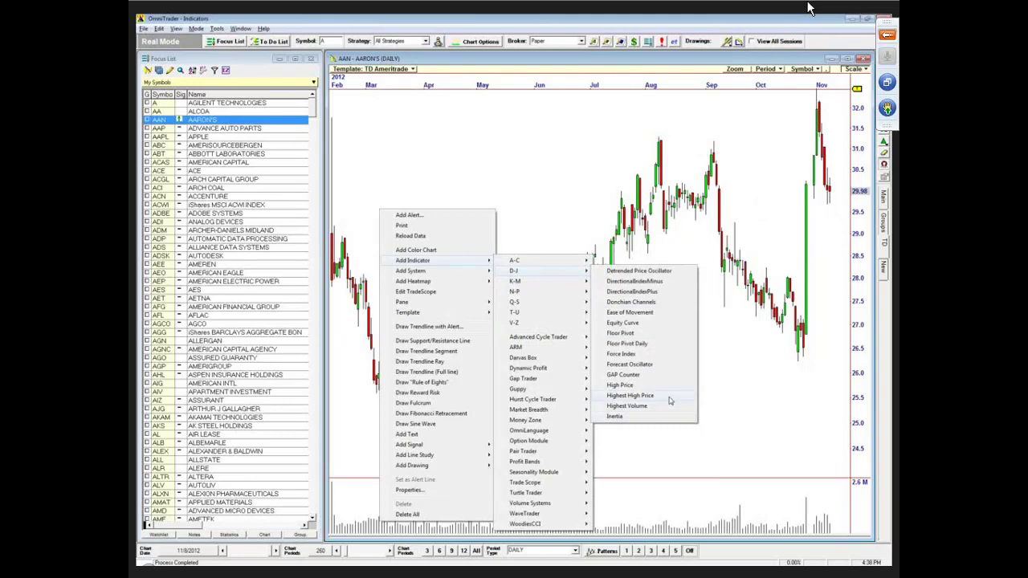
Add a Highest High Price indicator to the Aaron's chart, looking 20 periods back.
{"action": "left_click", "coordinate": [670, 396]}
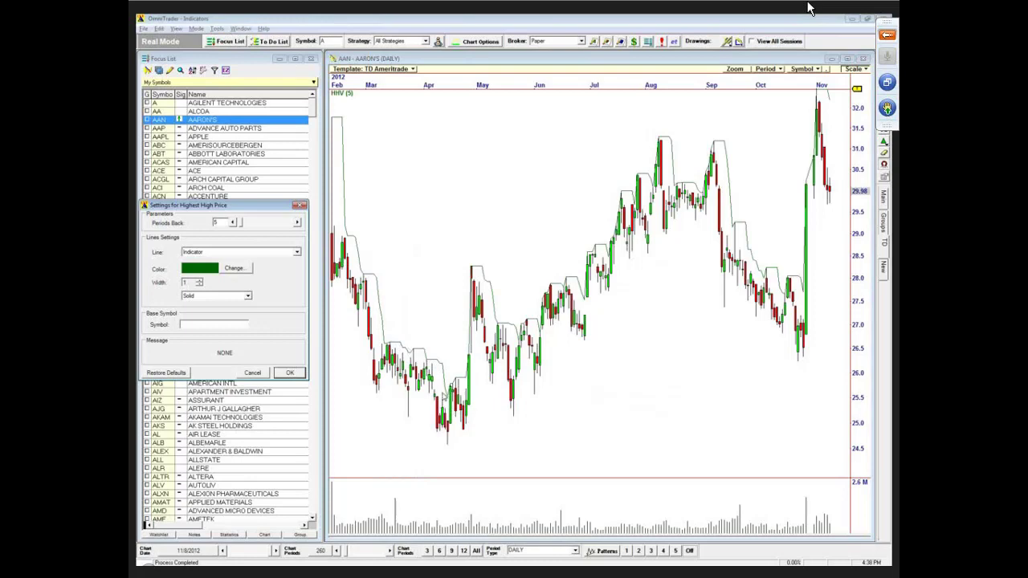
{"action": "left_click", "coordinate": [297, 222]}
{"action": "left_click", "coordinate": [298, 222]}
{"action": "left_click", "coordinate": [297, 223]}
{"action": "left_click", "coordinate": [297, 223]}
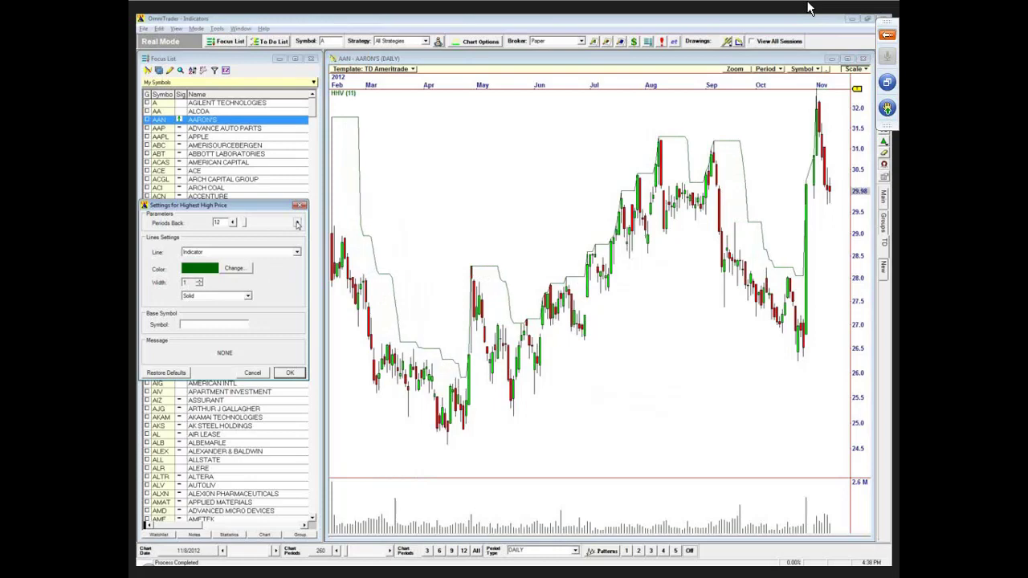
{"action": "left_click", "coordinate": [297, 223]}
{"action": "left_click", "coordinate": [297, 222]}
{"action": "left_click", "coordinate": [297, 222]}
{"action": "left_click", "coordinate": [297, 223]}
{"action": "left_click", "coordinate": [297, 223]}
{"action": "left_click", "coordinate": [298, 222]}
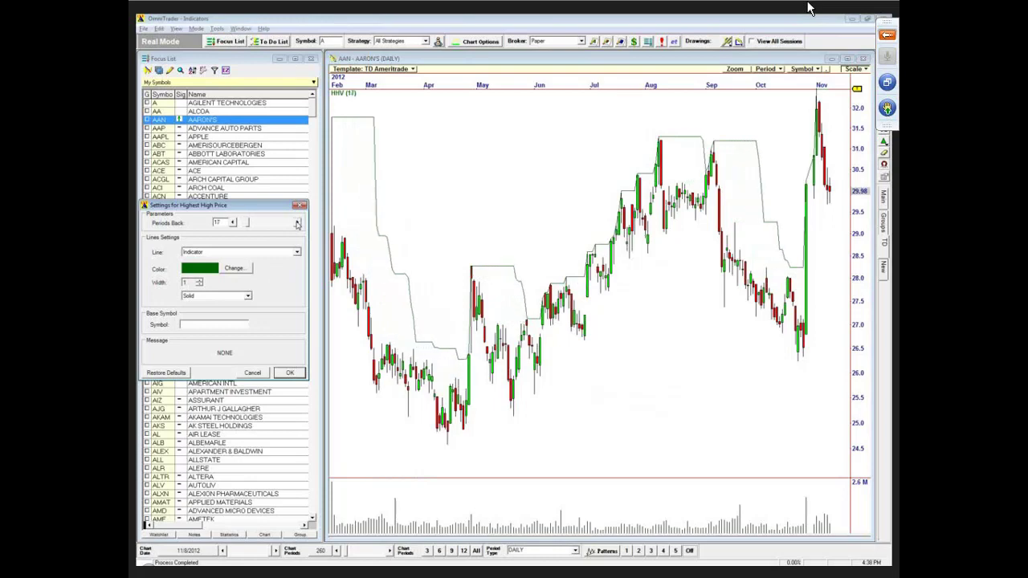
{"action": "left_click", "coordinate": [297, 222]}
{"action": "left_click", "coordinate": [297, 222]}
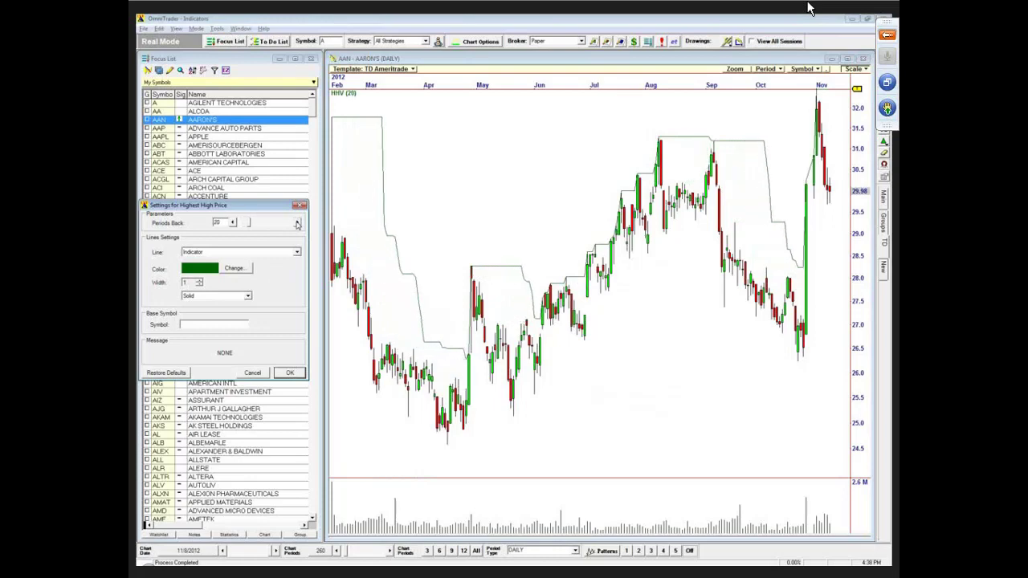
Give the Highest High Price line a width of 3 and apply its settings.
{"action": "left_click", "coordinate": [199, 281]}
{"action": "left_click", "coordinate": [199, 281]}
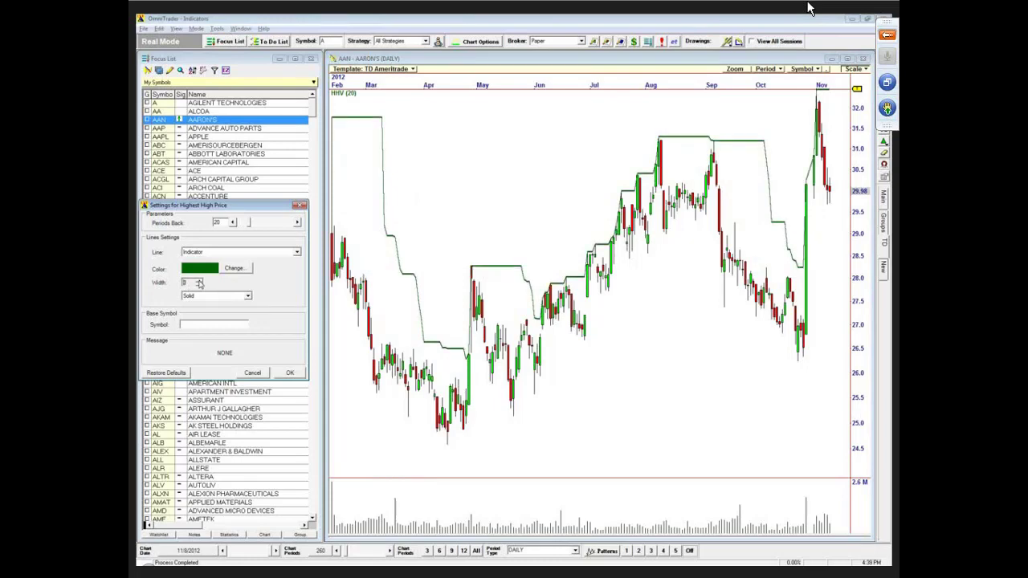
{"action": "left_click", "coordinate": [290, 373]}
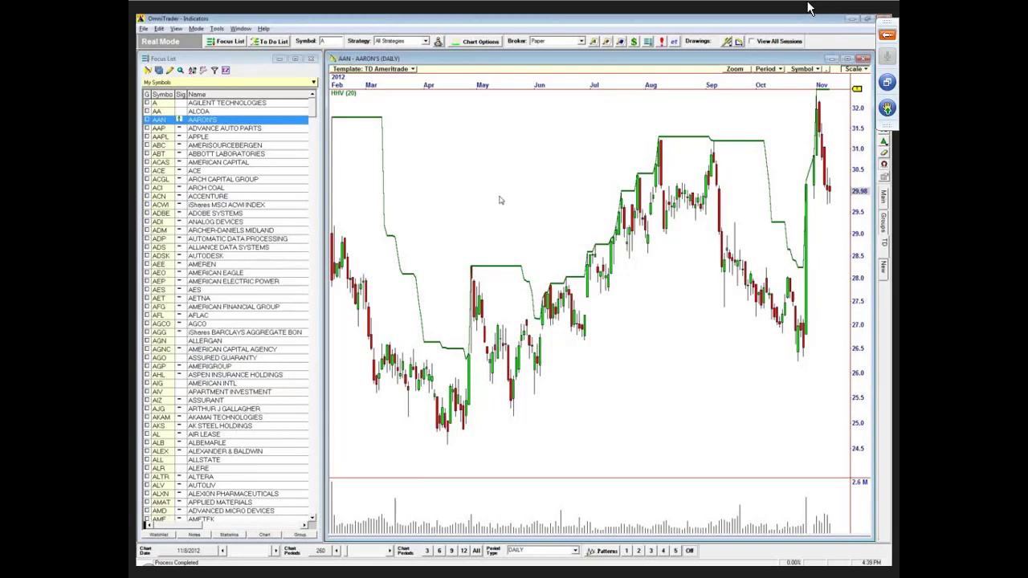
Add a Lowest Low Price indicator to the Aaron's chart alongside the Highest High Price line.
{"action": "left_click_drag", "start_coordinate": [601, 86], "coordinate": [553, 95]}
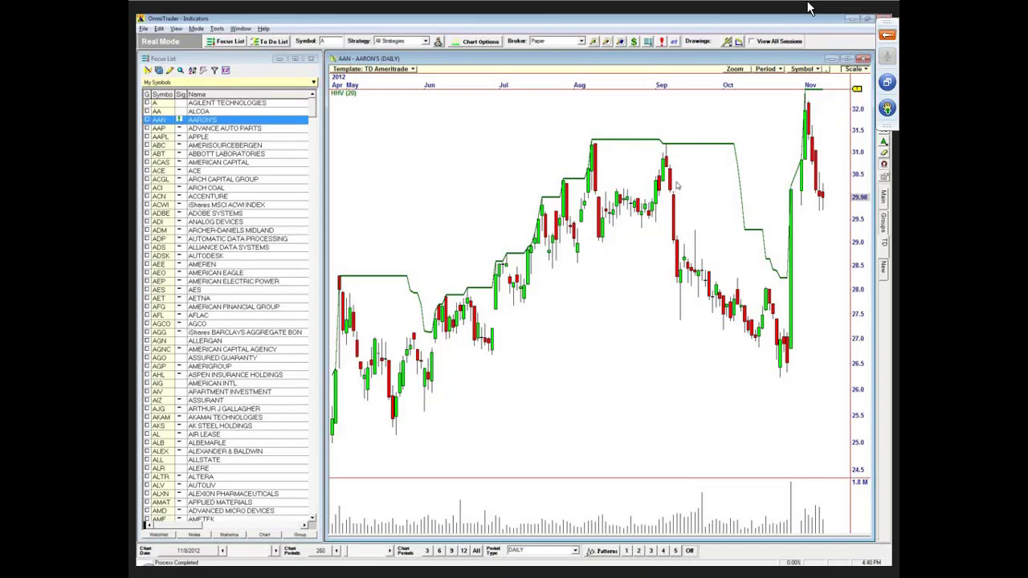
{"action": "right_click", "coordinate": [388, 179]}
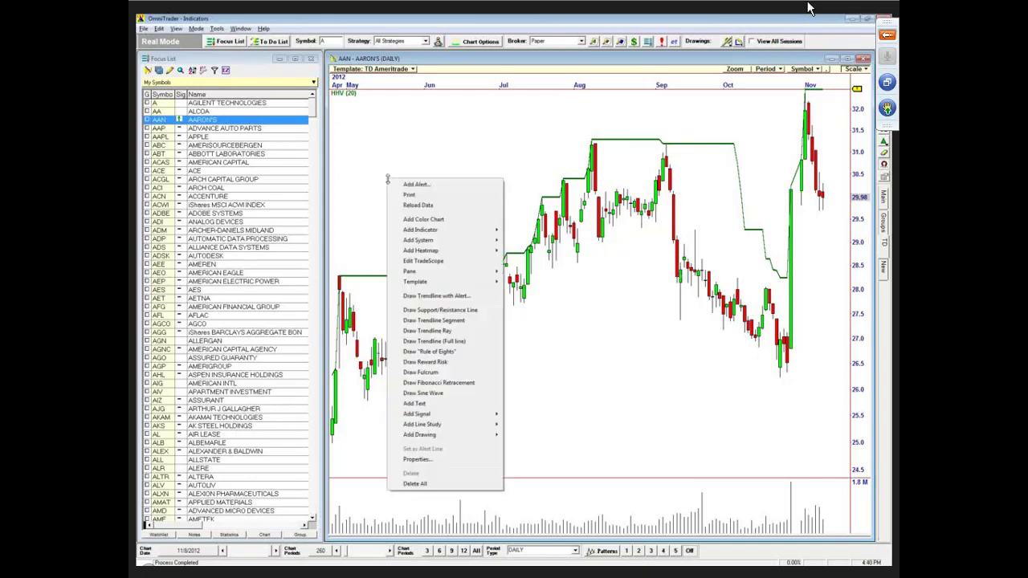
{"action": "mouse_move", "coordinate": [435, 230]}
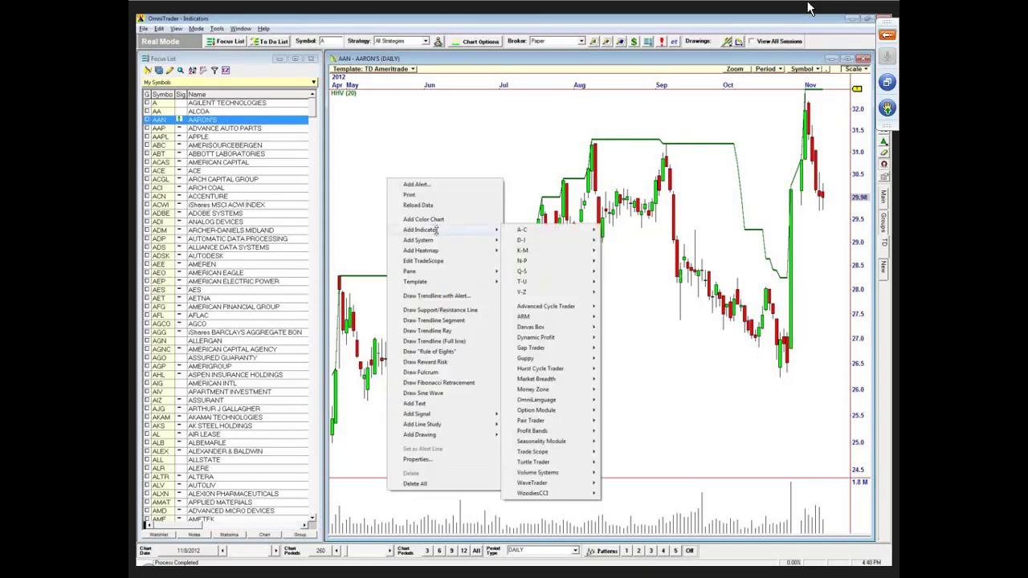
{"action": "mouse_move", "coordinate": [522, 250]}
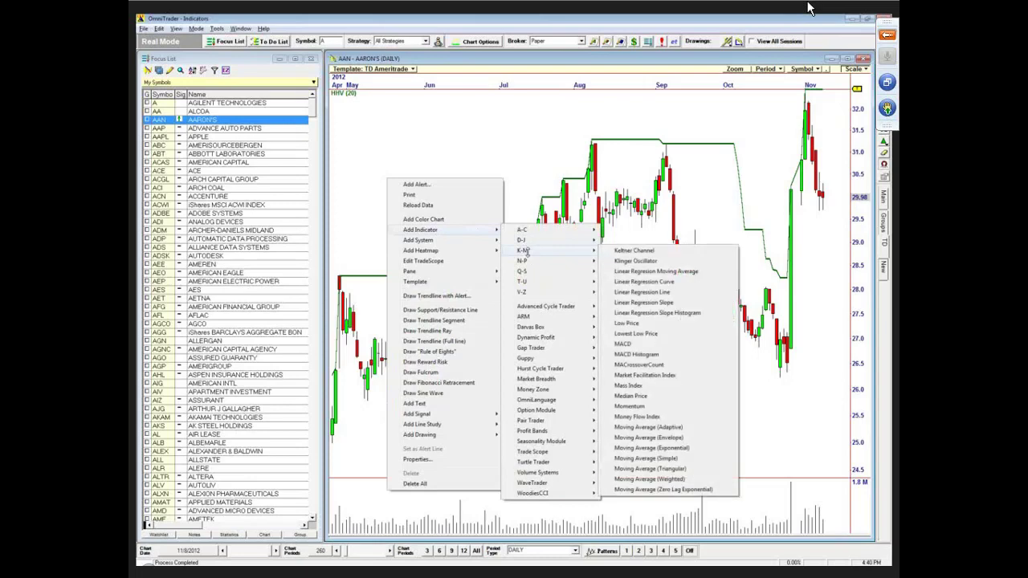
{"action": "left_click", "coordinate": [673, 332]}
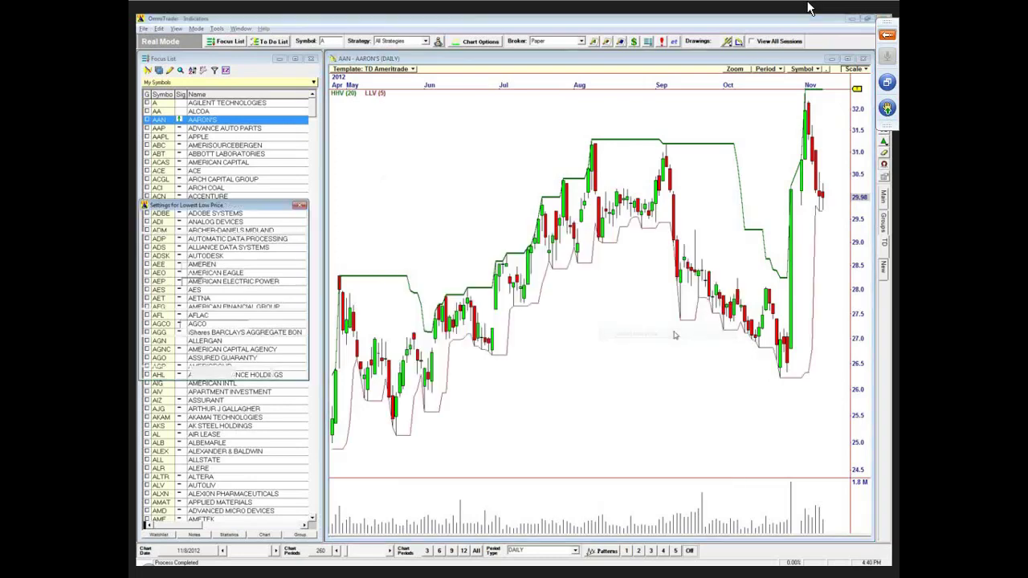
Give the Lowest Low Price line a width of 3, set its periods back to 20, and apply the settings.
{"action": "left_click", "coordinate": [199, 282]}
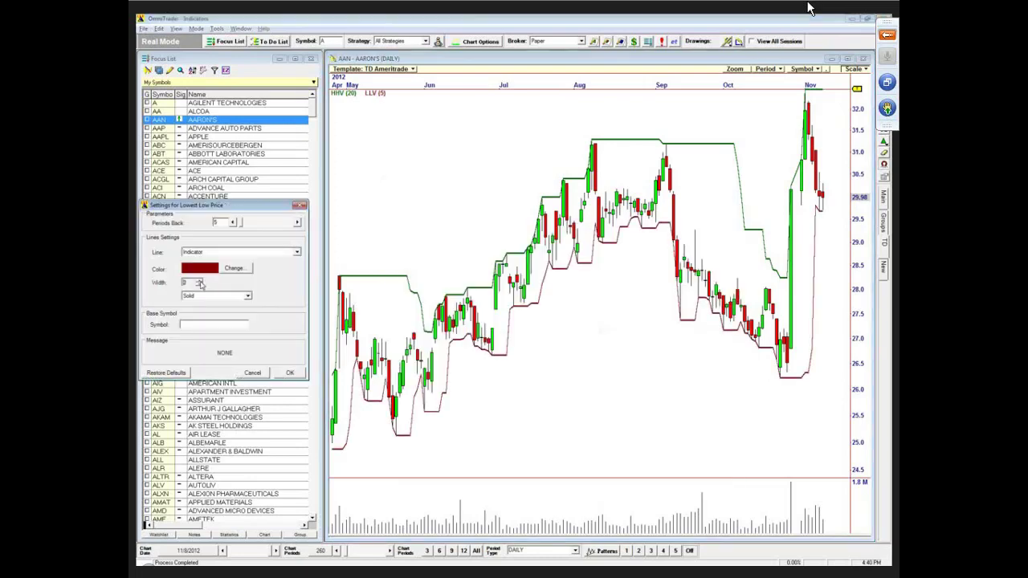
{"action": "left_click", "coordinate": [199, 281]}
{"action": "left_click_drag", "start_coordinate": [220, 223], "coordinate": [180, 226]}
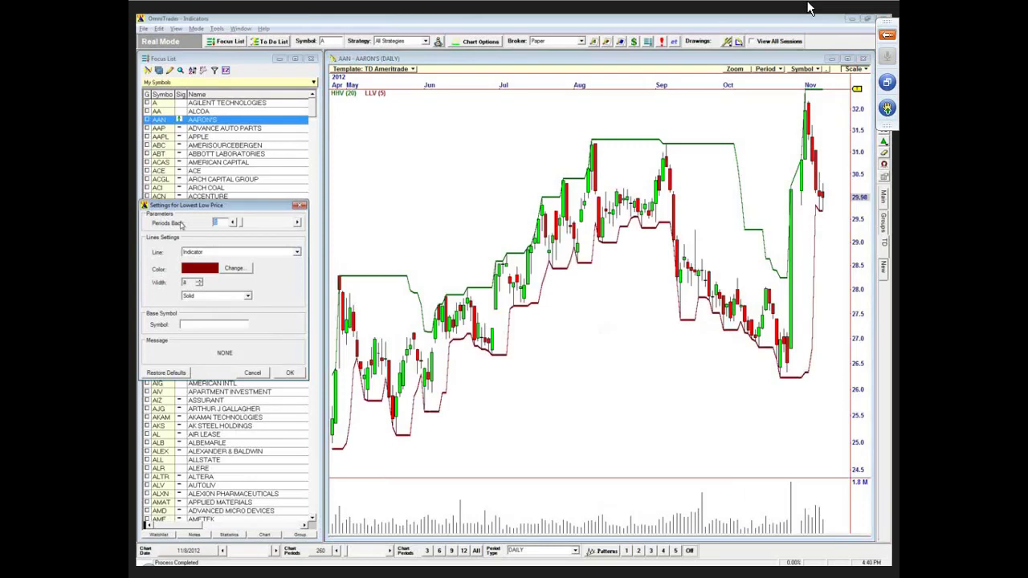
{"action": "type", "text": "20"}
{"action": "left_click", "coordinate": [290, 372]}
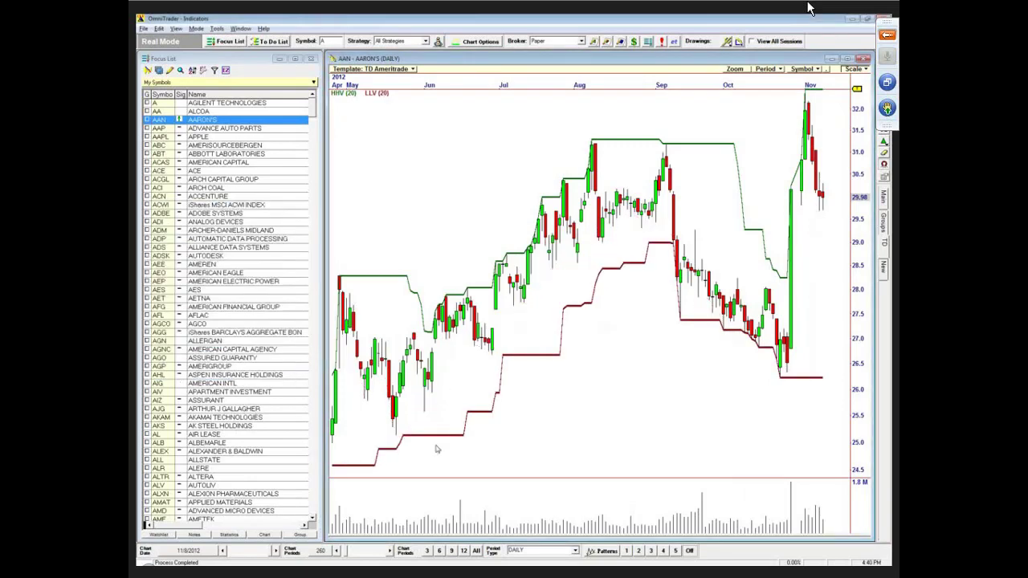
Switch the chart to Apple and examine its 2012 prices against the highest high and lowest low lines.
{"action": "left_click_drag", "start_coordinate": [409, 209], "coordinate": [459, 212]}
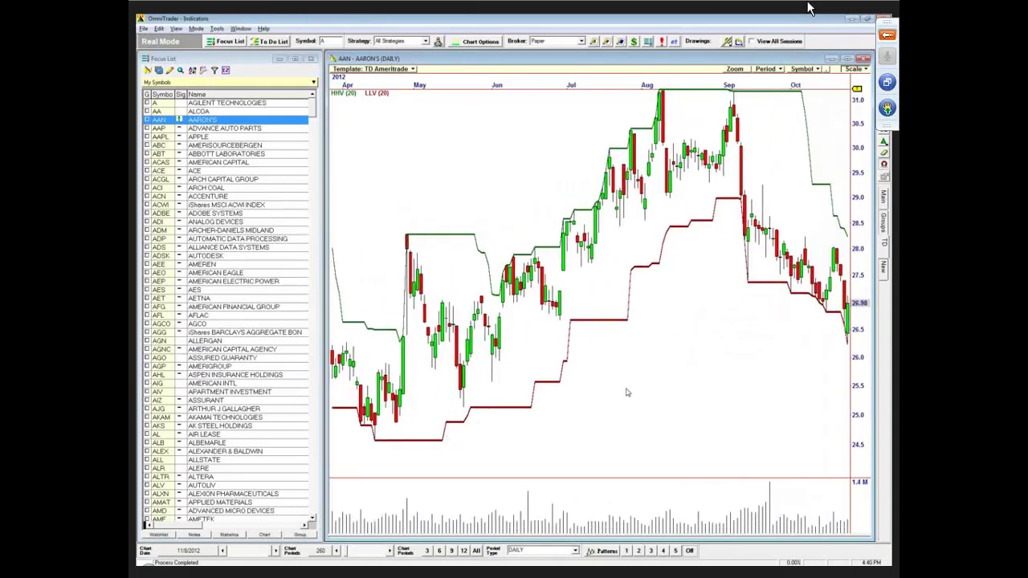
{"action": "left_click_drag", "start_coordinate": [629, 393], "coordinate": [498, 374]}
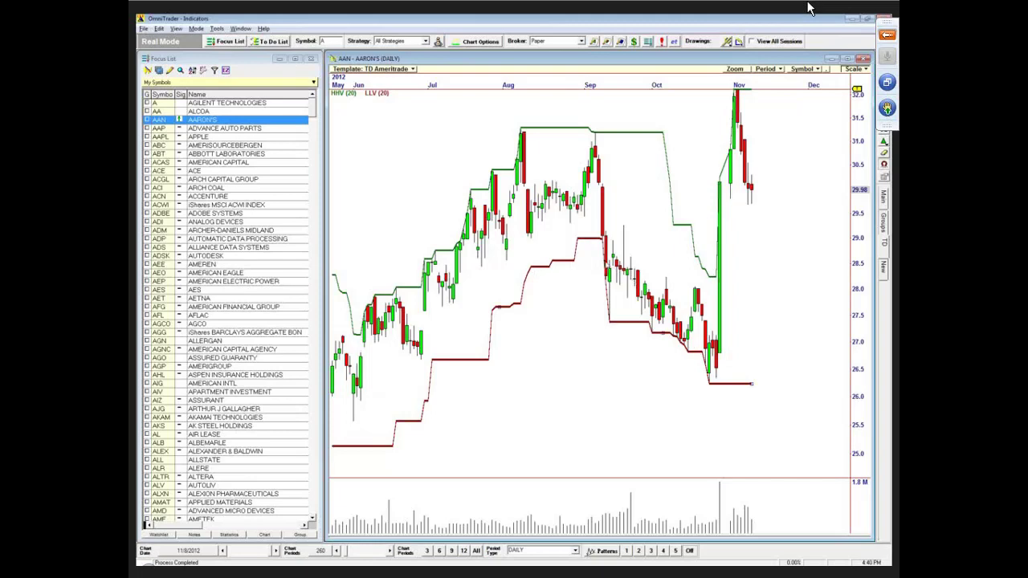
{"action": "left_click", "coordinate": [164, 138]}
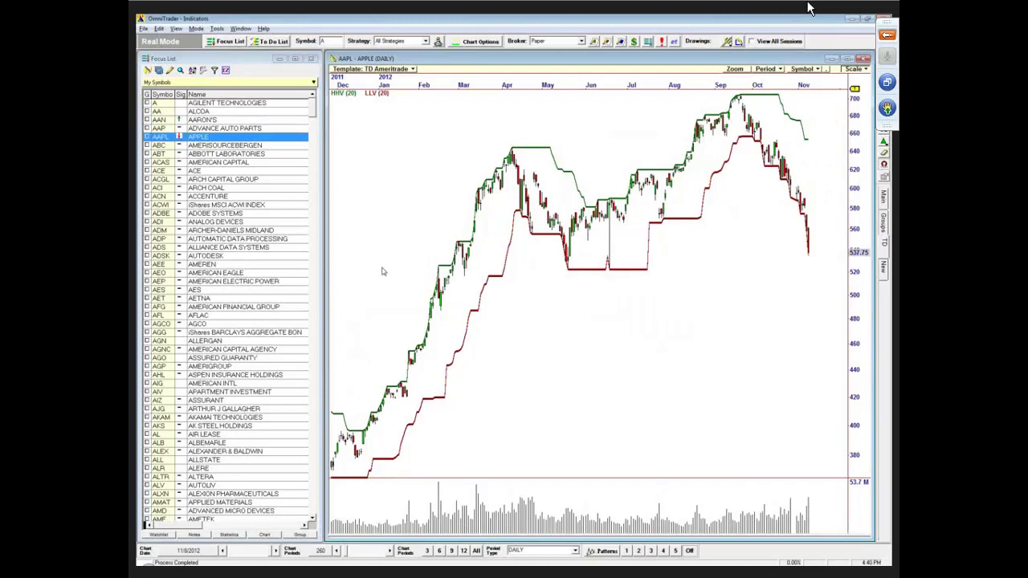
{"action": "scroll", "coordinate": [399, 268], "scroll_direction": "up", "scroll_amount": 3}
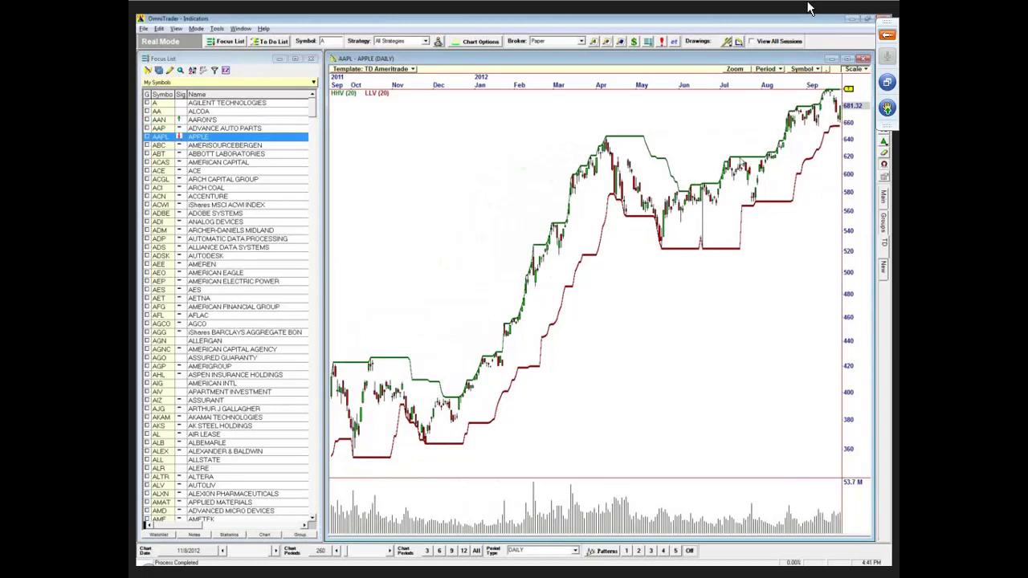
{"action": "mouse_move", "coordinate": [615, 82]}
{"action": "left_mouse_down"}
{"action": "mouse_move", "coordinate": [643, 83]}
{"action": "mouse_move", "coordinate": [630, 85]}
{"action": "left_mouse_up"}
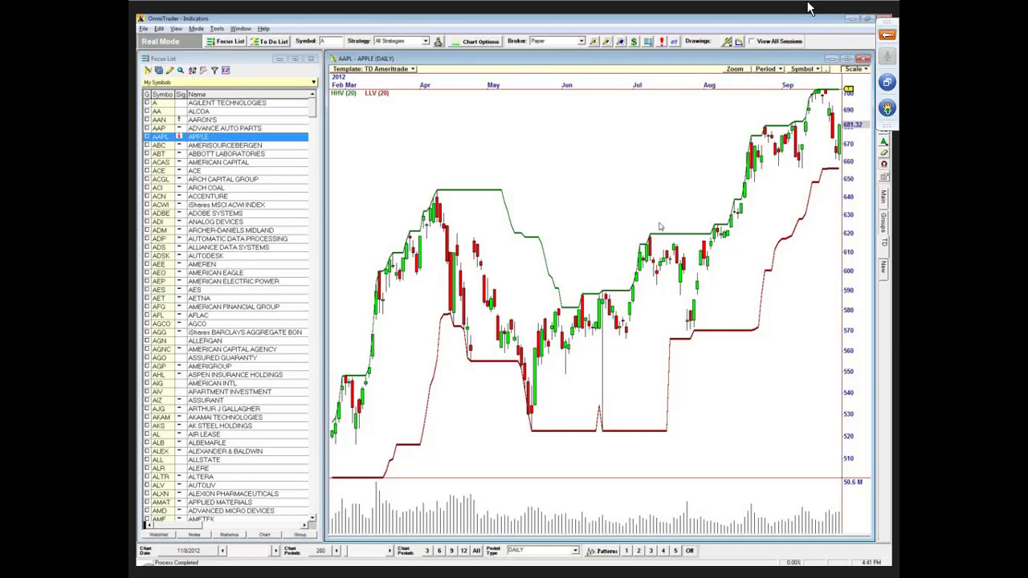
Examine Apple's price breakouts against the highest high and lowest low lines from November 2011 to November 2012.
{"action": "left_click_drag", "start_coordinate": [682, 210], "coordinate": [611, 210]}
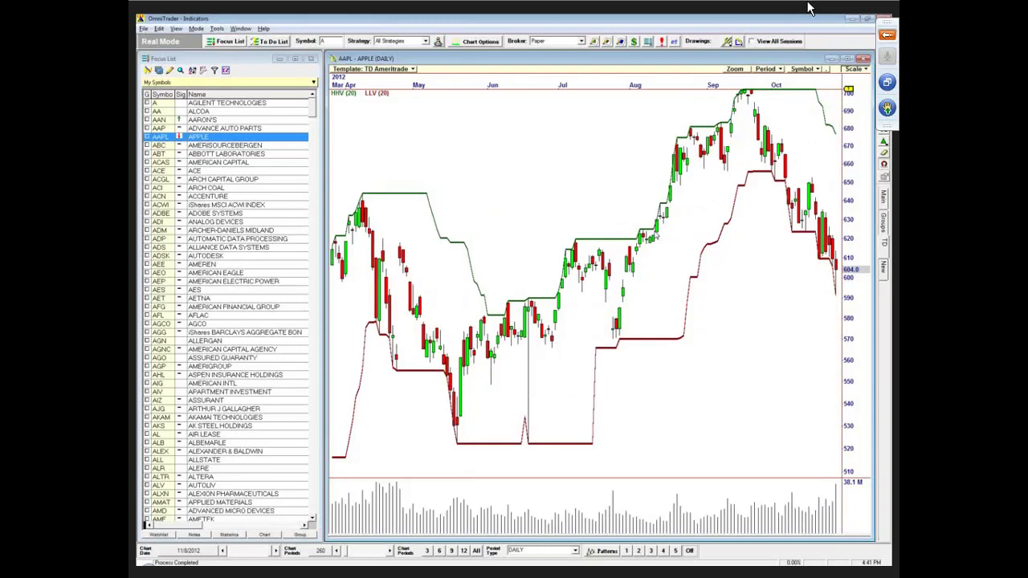
{"action": "scroll", "coordinate": [640, 278], "scroll_direction": "down", "scroll_amount": 2}
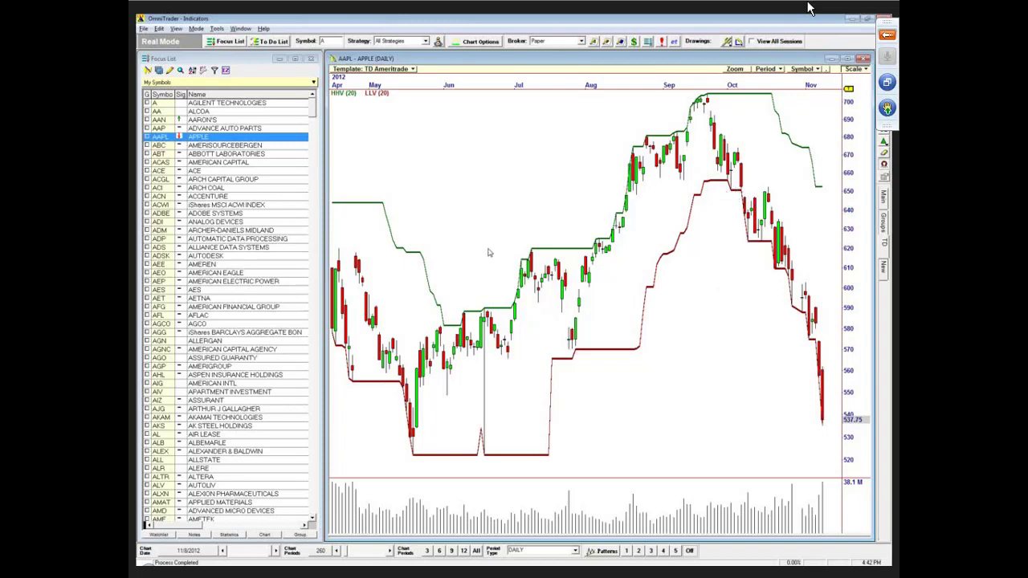
{"action": "scroll", "coordinate": [489, 253], "scroll_direction": "up", "scroll_amount": 3}
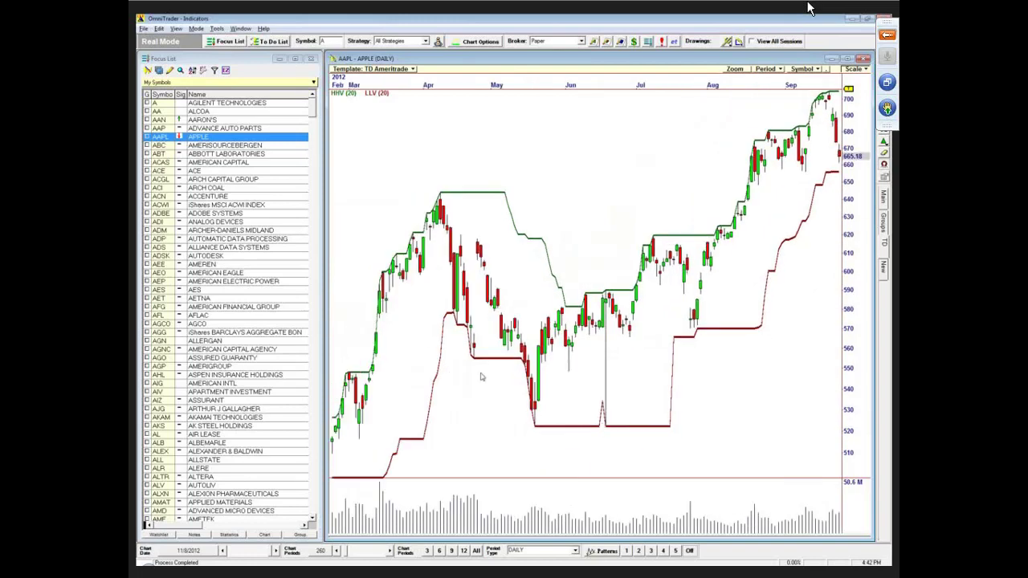
{"action": "scroll", "coordinate": [444, 320], "scroll_direction": "up", "scroll_amount": 1}
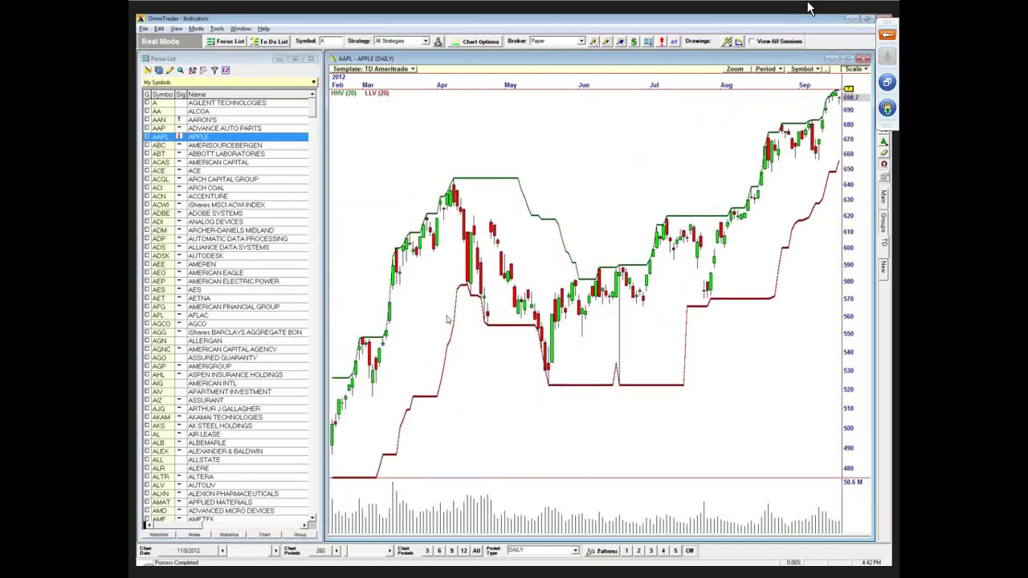
{"action": "left_click_drag", "start_coordinate": [448, 320], "coordinate": [684, 306]}
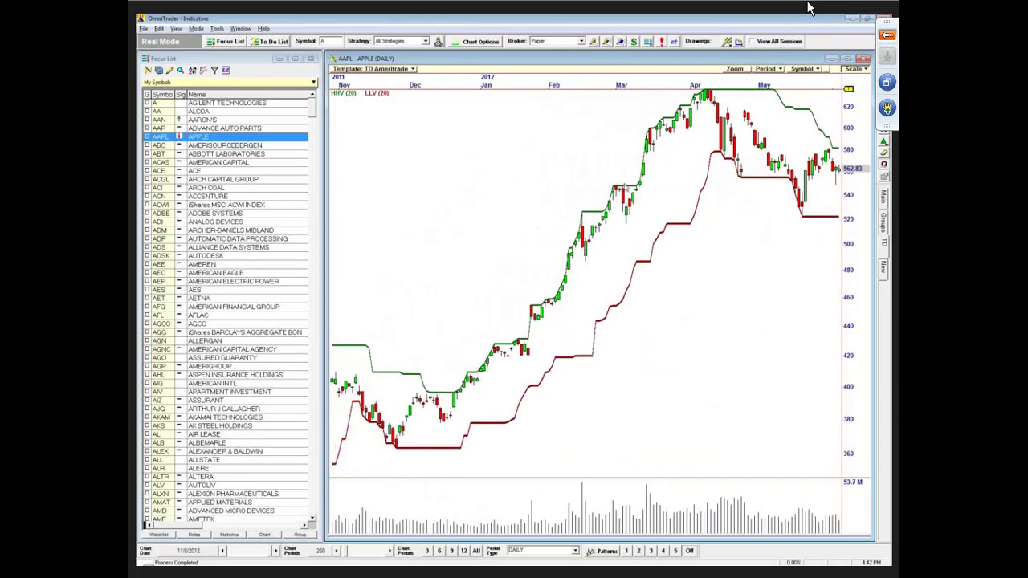
{"action": "scroll", "coordinate": [622, 223], "scroll_direction": "down", "scroll_amount": 2}
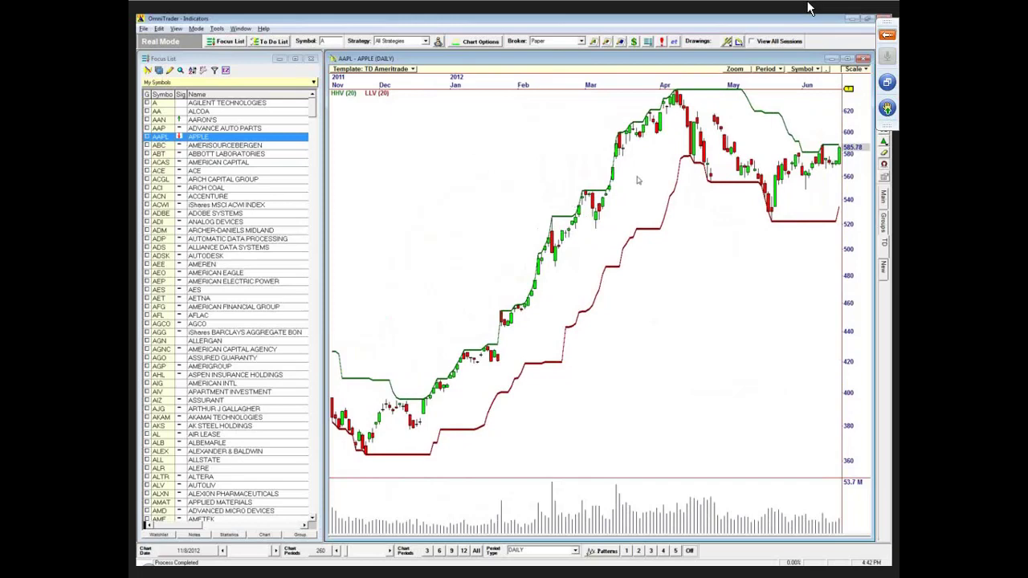
{"action": "scroll", "coordinate": [637, 180], "scroll_direction": "down", "scroll_amount": 1}
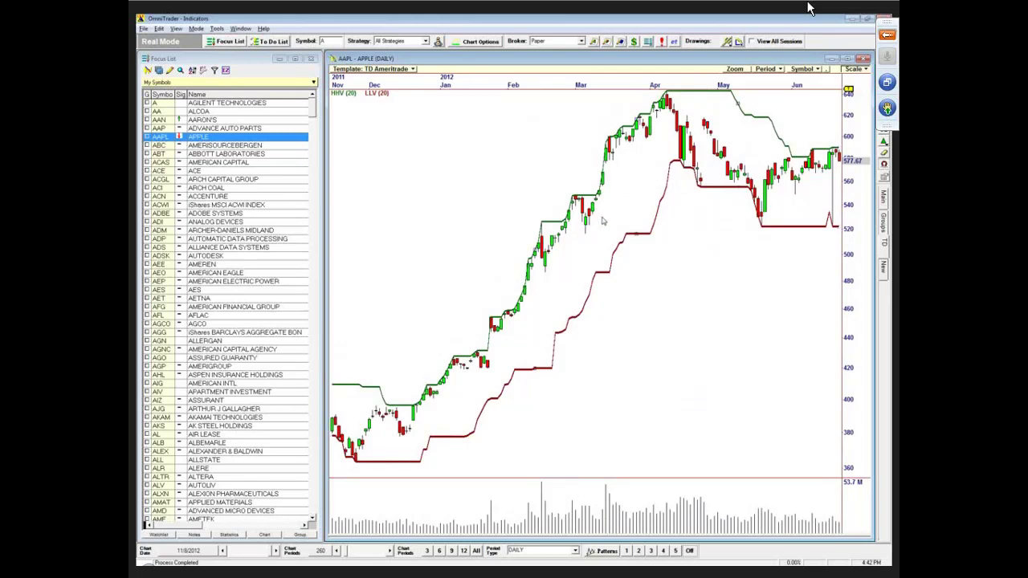
{"action": "scroll", "coordinate": [608, 221], "scroll_direction": "down", "scroll_amount": 3}
{"action": "scroll", "coordinate": [608, 361], "scroll_direction": "down", "scroll_amount": 6}
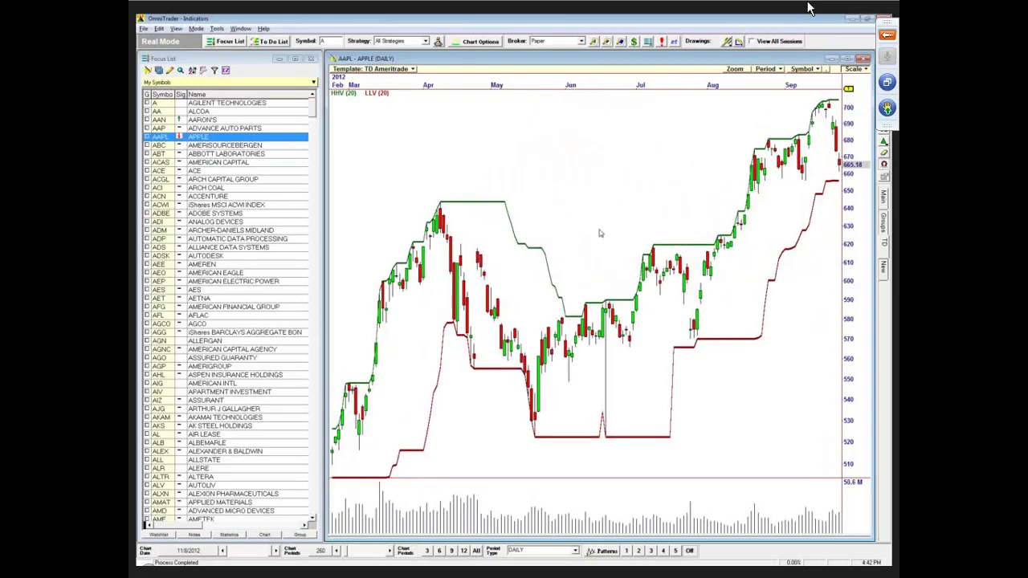
{"action": "scroll", "coordinate": [550, 218], "scroll_direction": "down", "scroll_amount": 3}
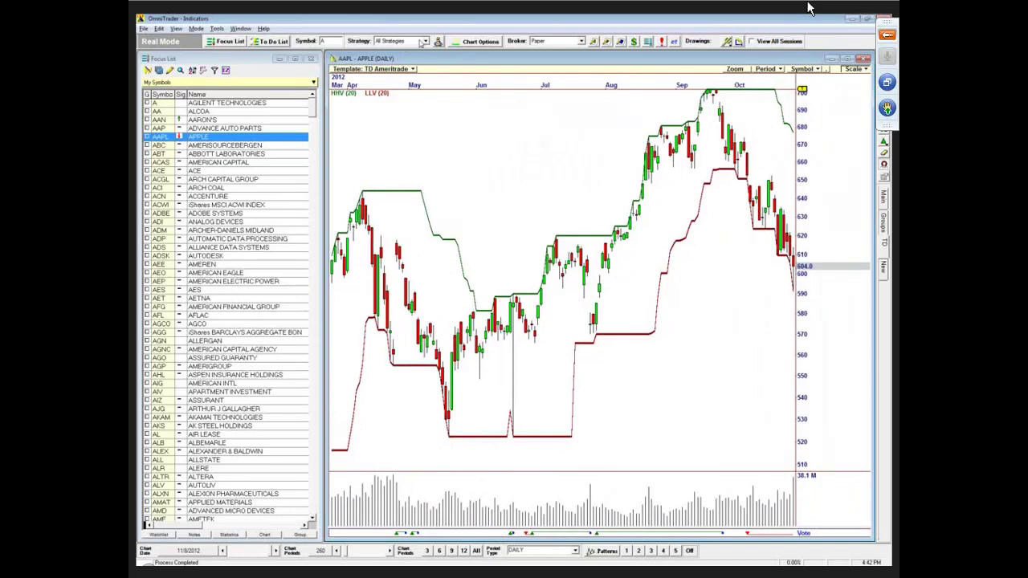
Select the Indicator Sandbox strategy, open it for editing, and review the systems enabled in its Systems block.
{"action": "left_click", "coordinate": [426, 42]}
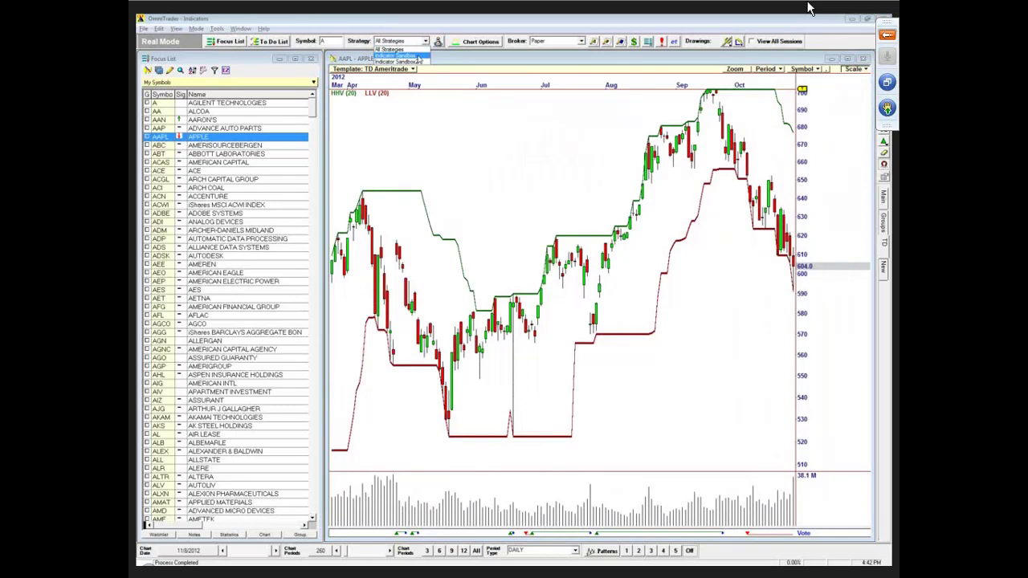
{"action": "left_click", "coordinate": [417, 56]}
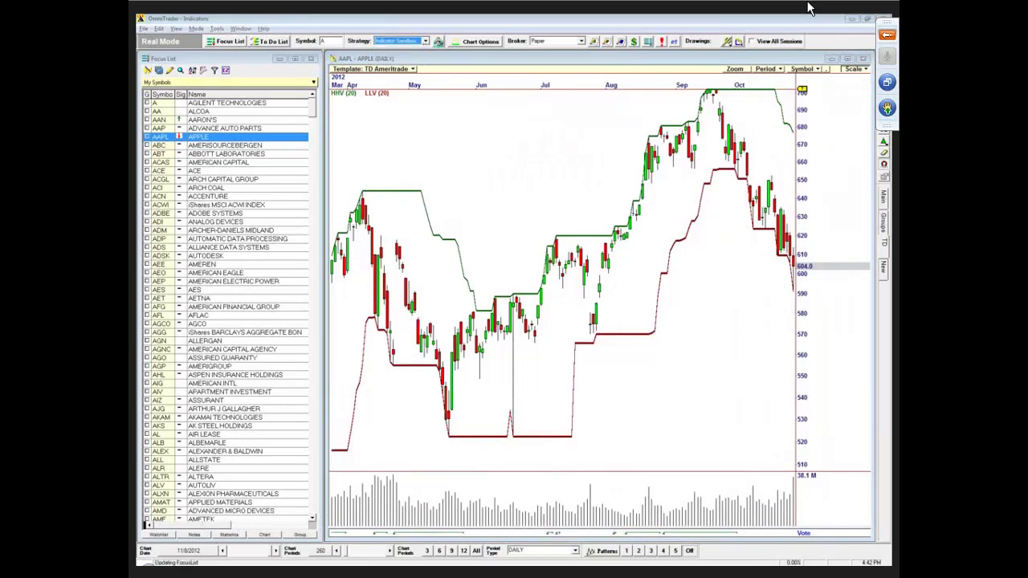
{"action": "left_click", "coordinate": [437, 42]}
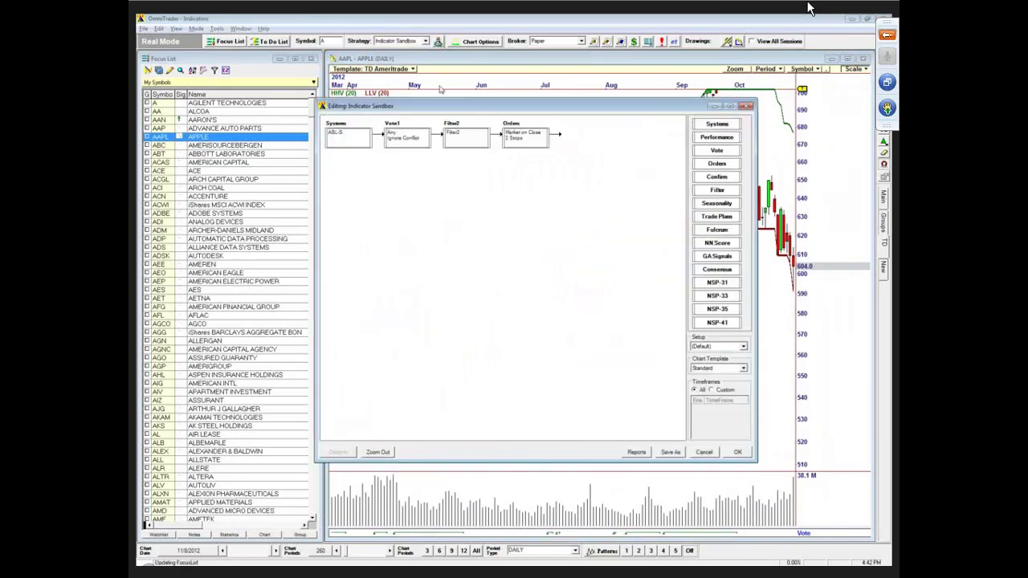
{"action": "left_click", "coordinate": [360, 168]}
{"action": "double_click", "coordinate": [360, 168]}
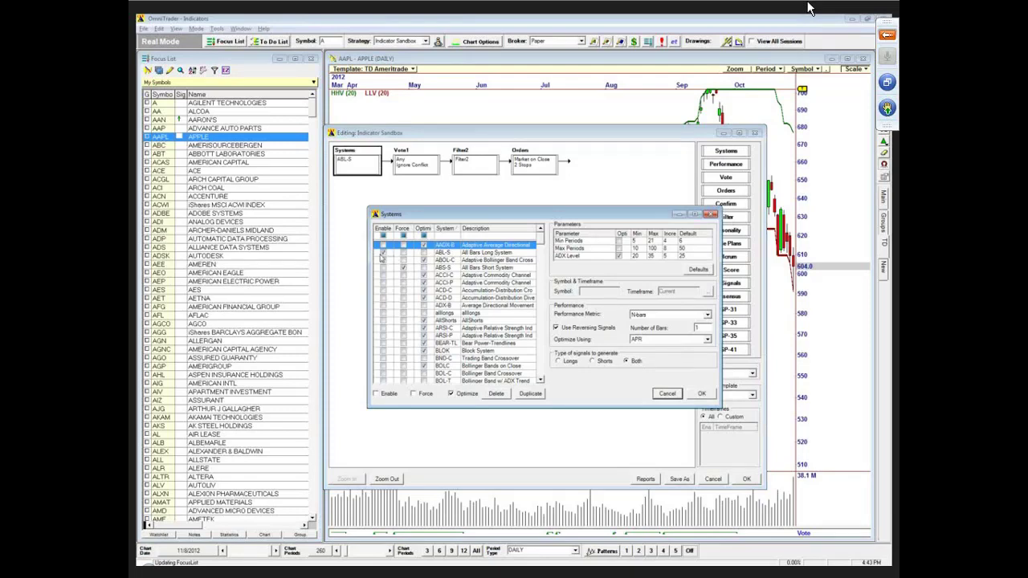
{"action": "left_click", "coordinate": [701, 394]}
Review the long condition in the Filter2 block of Indicator Sandbox and close the strategy without saving.
{"action": "left_click", "coordinate": [466, 169]}
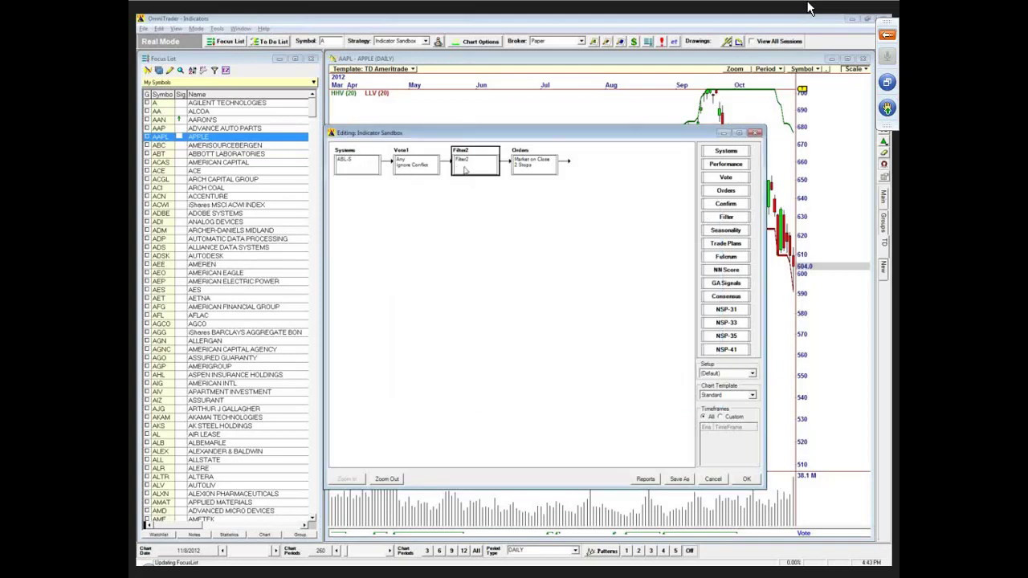
{"action": "double_click", "coordinate": [464, 170]}
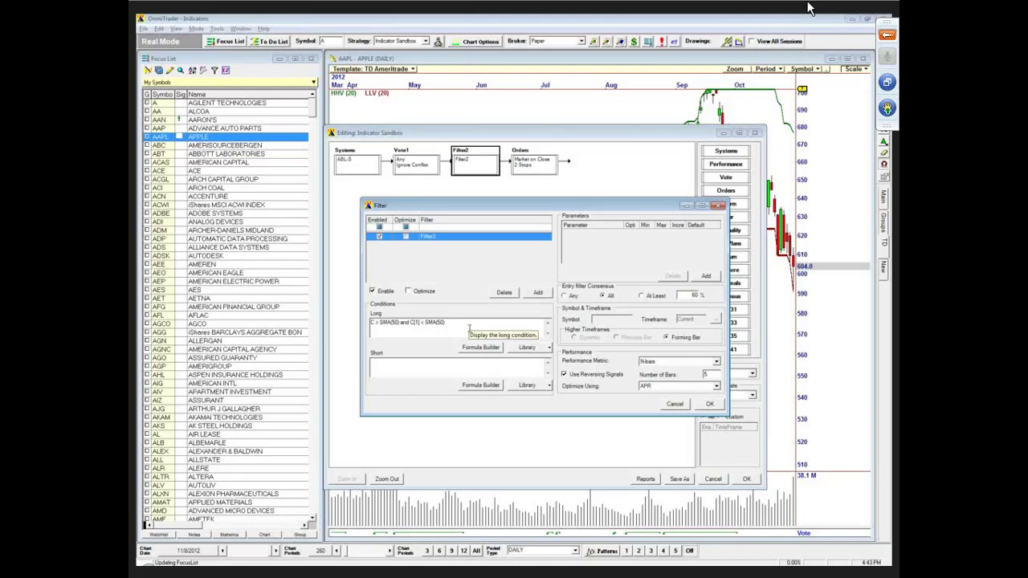
{"action": "left_click", "coordinate": [674, 405]}
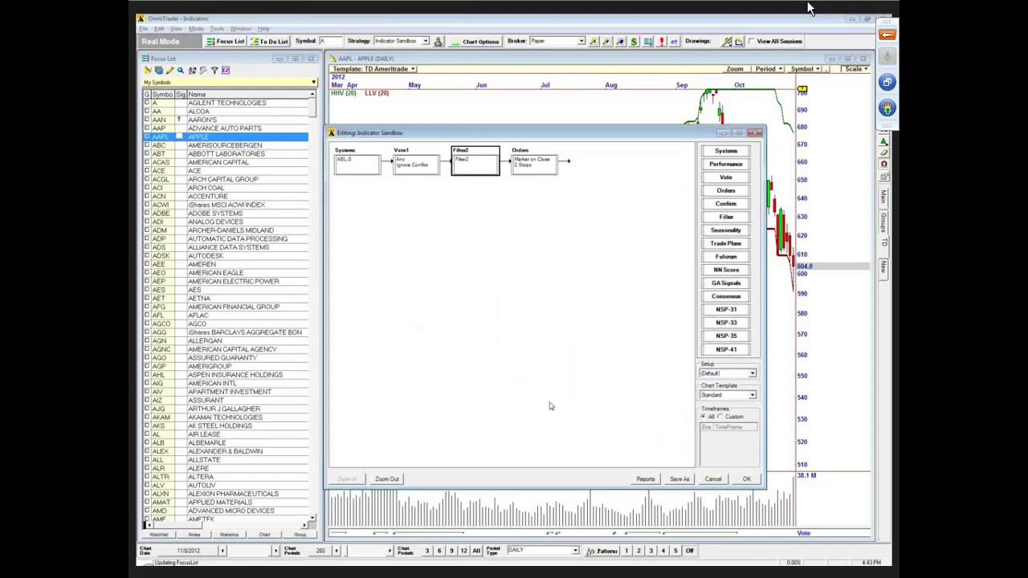
{"action": "left_click", "coordinate": [712, 480]}
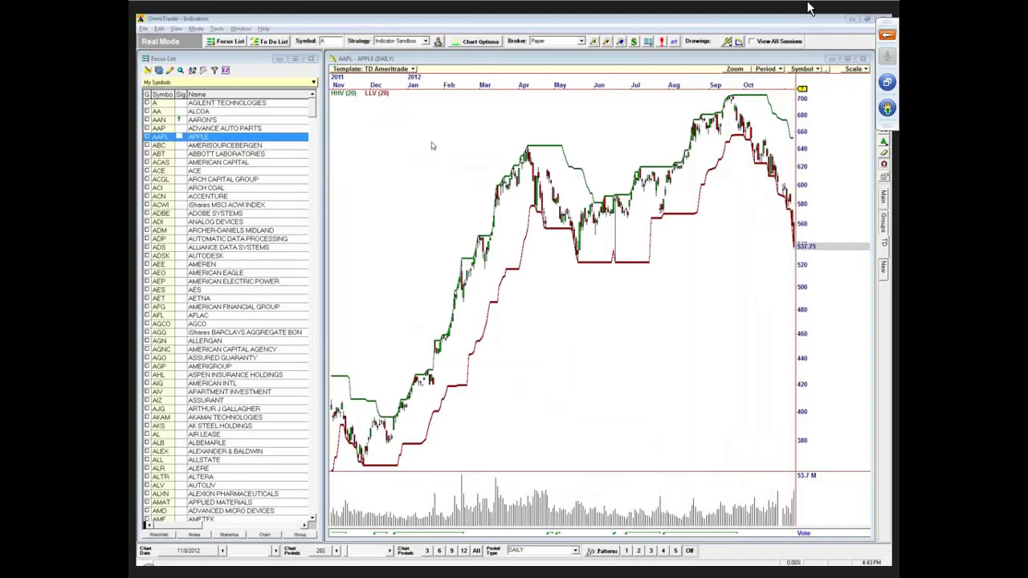
Select the Indicator Sandbox2 strategy and open it for editing to examine its two branches of blocks.
{"action": "left_click", "coordinate": [426, 41]}
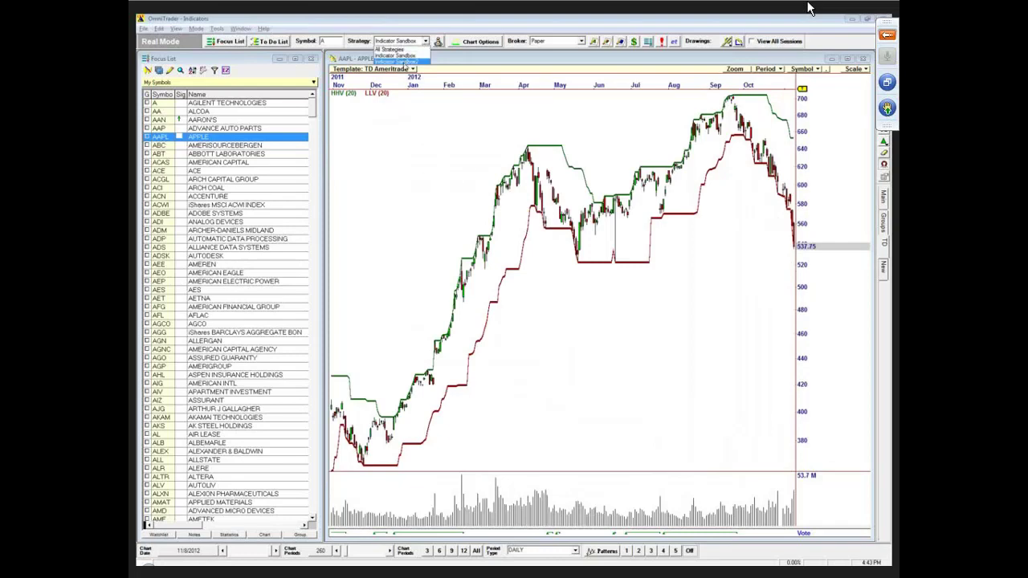
{"action": "left_click", "coordinate": [406, 61]}
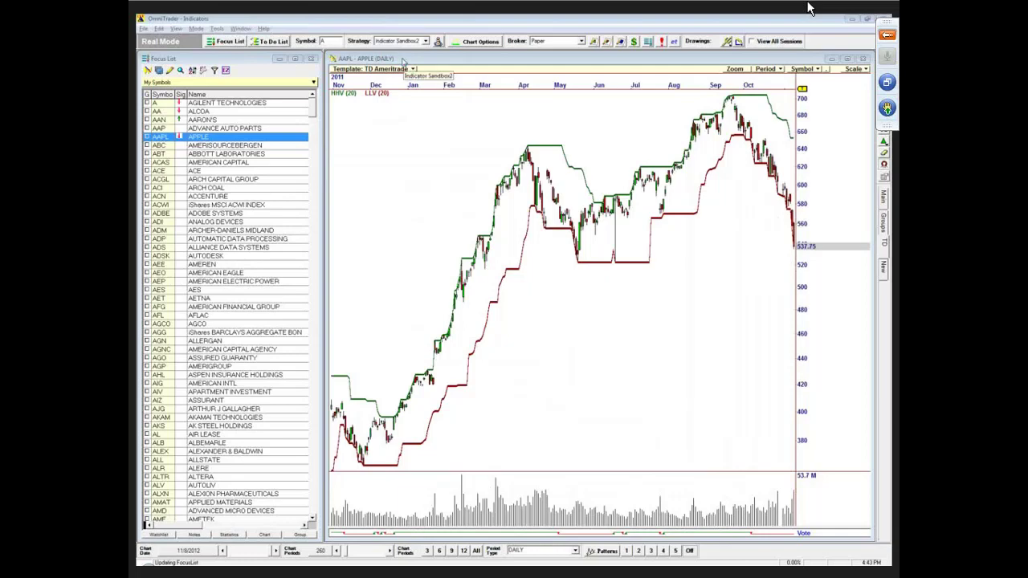
{"action": "left_click", "coordinate": [438, 41]}
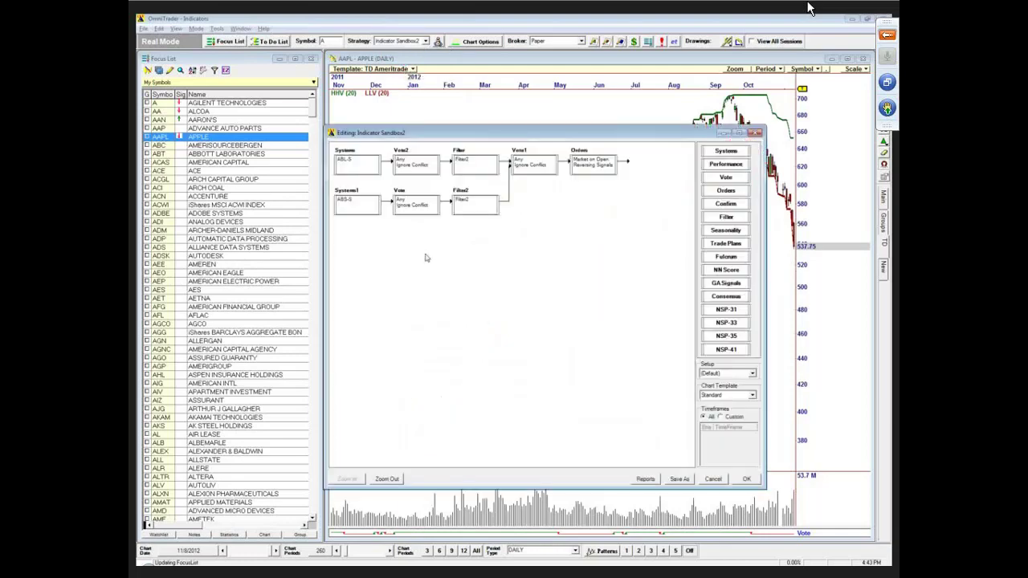
{"action": "left_click_drag", "start_coordinate": [443, 135], "coordinate": [444, 109]}
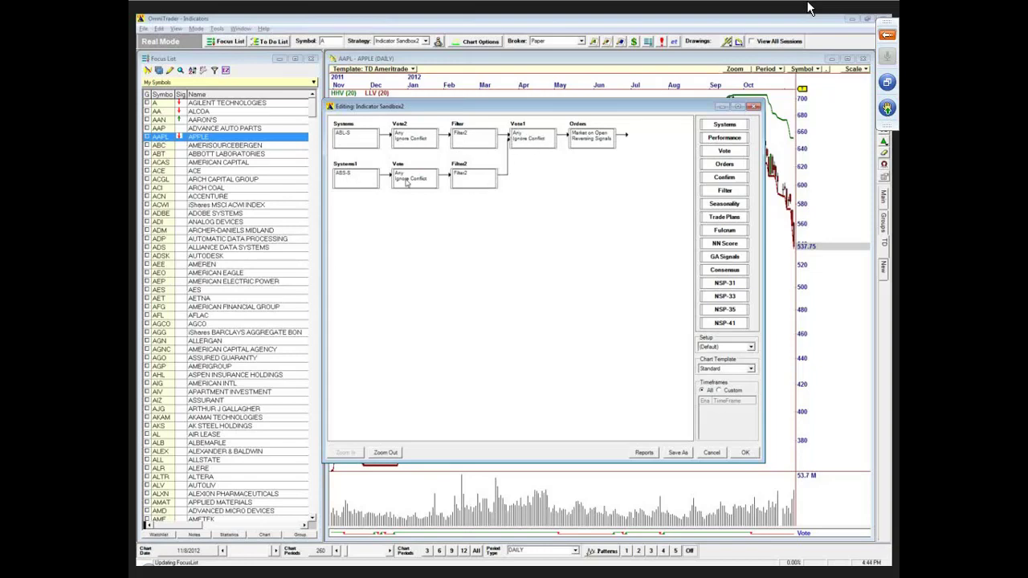
Inspect the All Bars Short System (ABS-S) in the Systems1 block of Indicator Sandbox2.
{"action": "left_click", "coordinate": [357, 186]}
{"action": "double_click", "coordinate": [356, 184]}
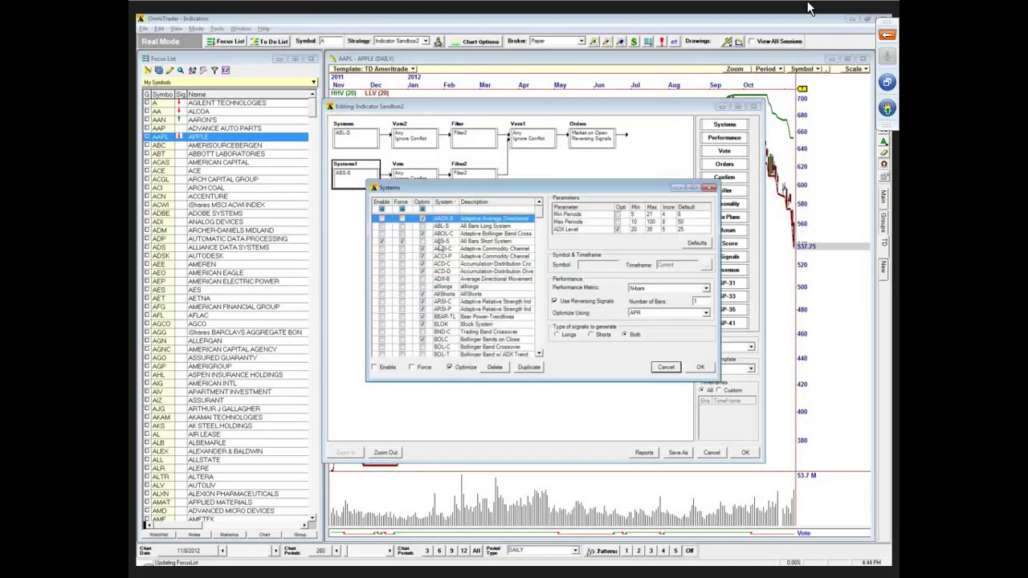
{"action": "left_click", "coordinate": [443, 242]}
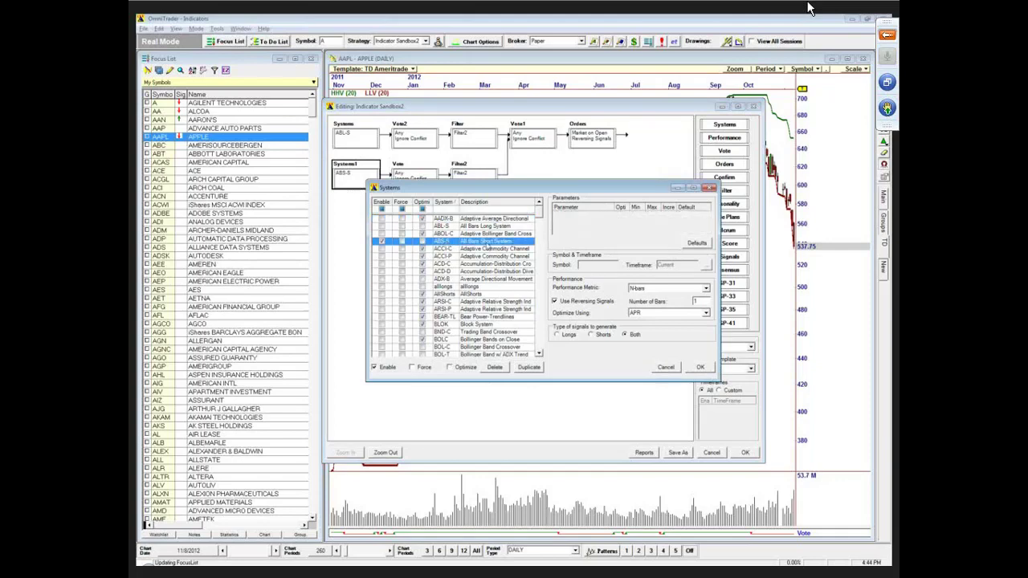
Accept the Systems1 block's settings, review the Filter and Filter2 conditions, and save the Indicator Sandbox2 strategy.
{"action": "left_click", "coordinate": [698, 368]}
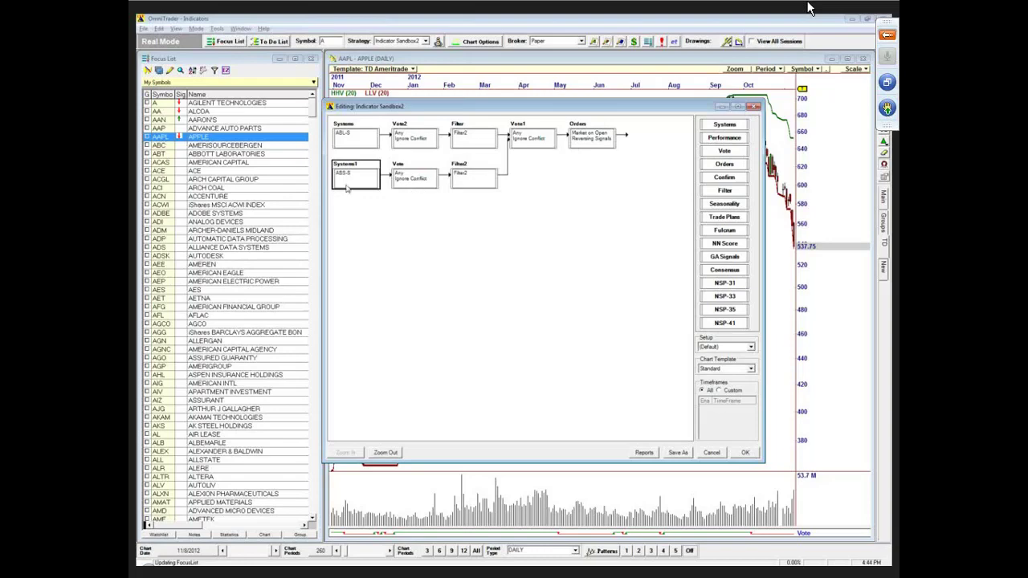
{"action": "double_click", "coordinate": [472, 142]}
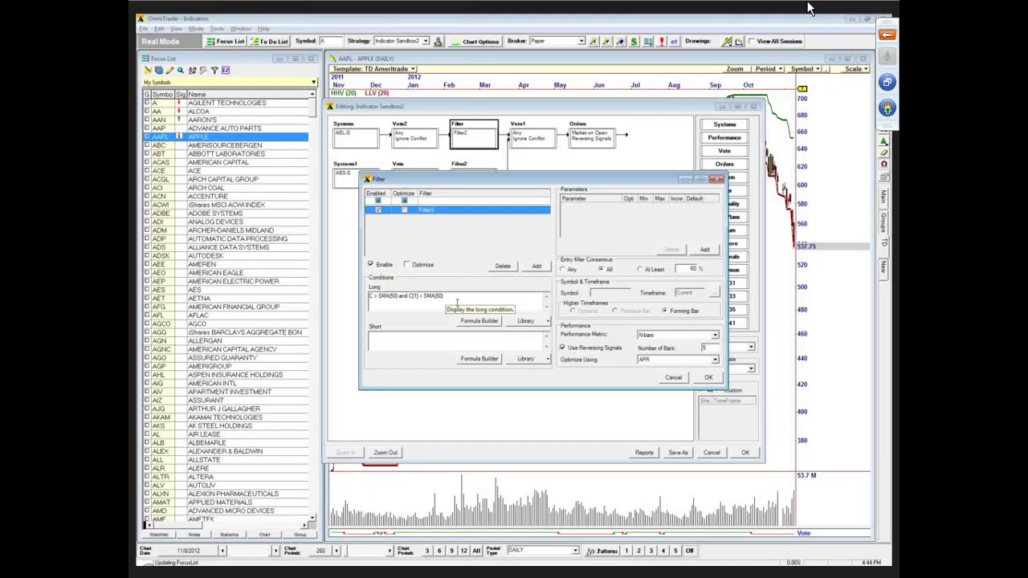
{"action": "left_click", "coordinate": [709, 379]}
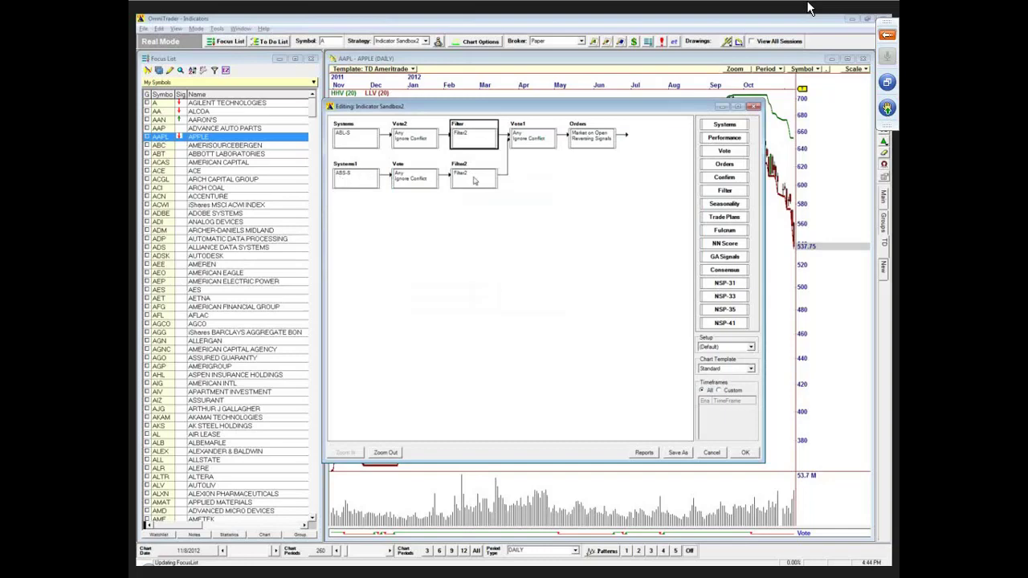
{"action": "double_click", "coordinate": [474, 179]}
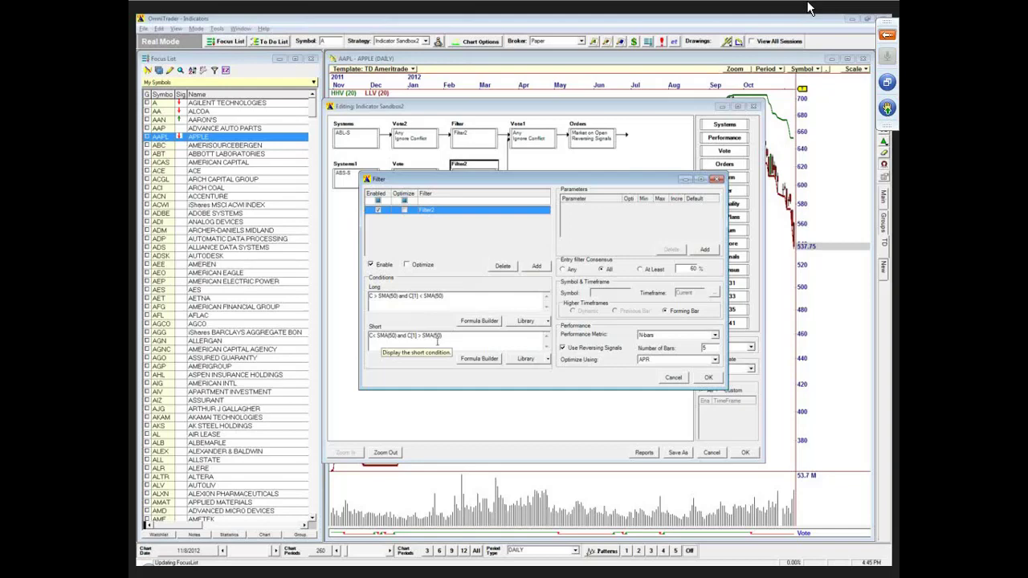
{"action": "left_click", "coordinate": [707, 377]}
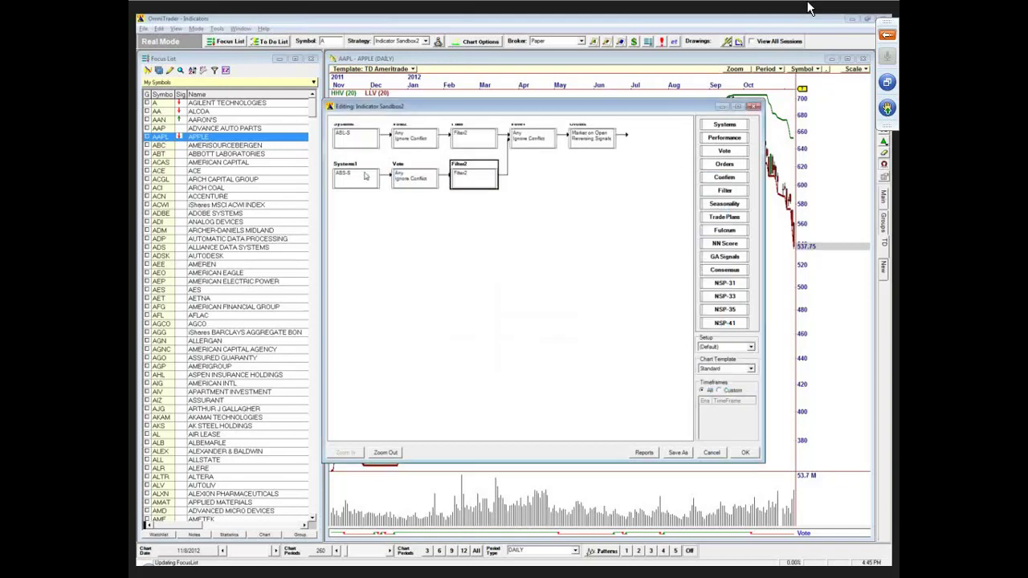
{"action": "left_click", "coordinate": [589, 146]}
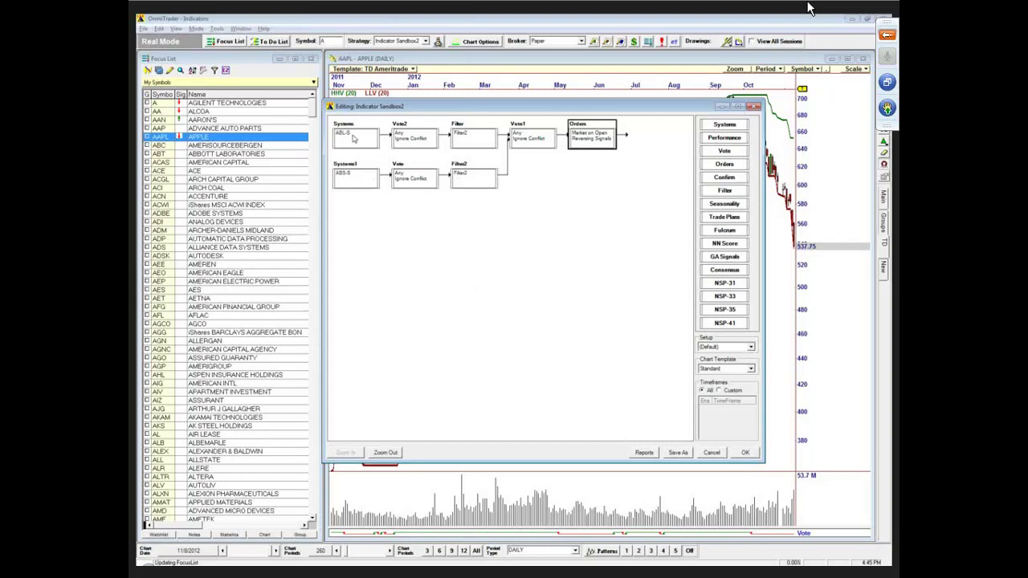
{"action": "left_click", "coordinate": [746, 452]}
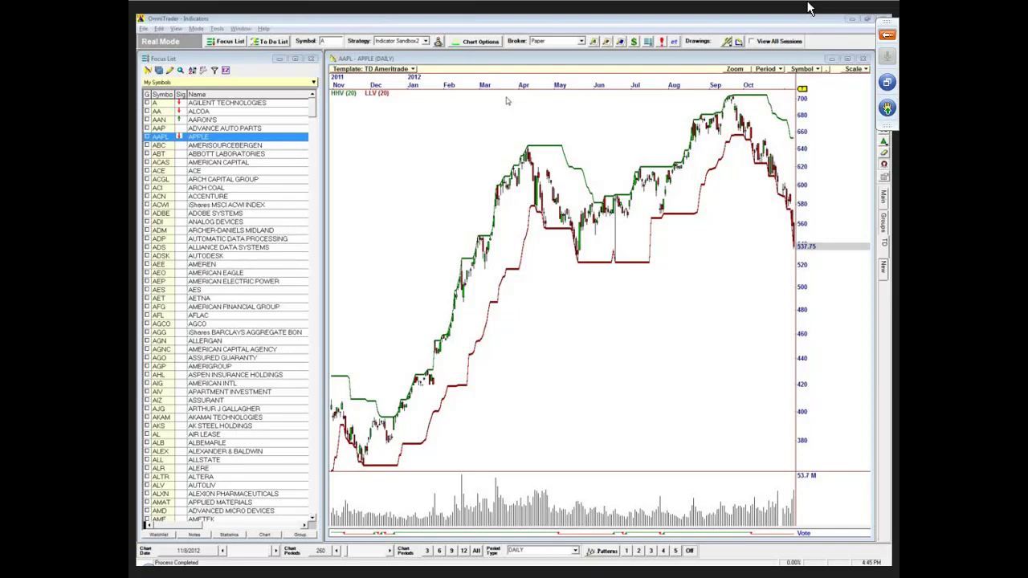
Delete the LLV (20) and HHV (20) indicators from the AAPL daily chart.
{"action": "left_click", "coordinate": [585, 262]}
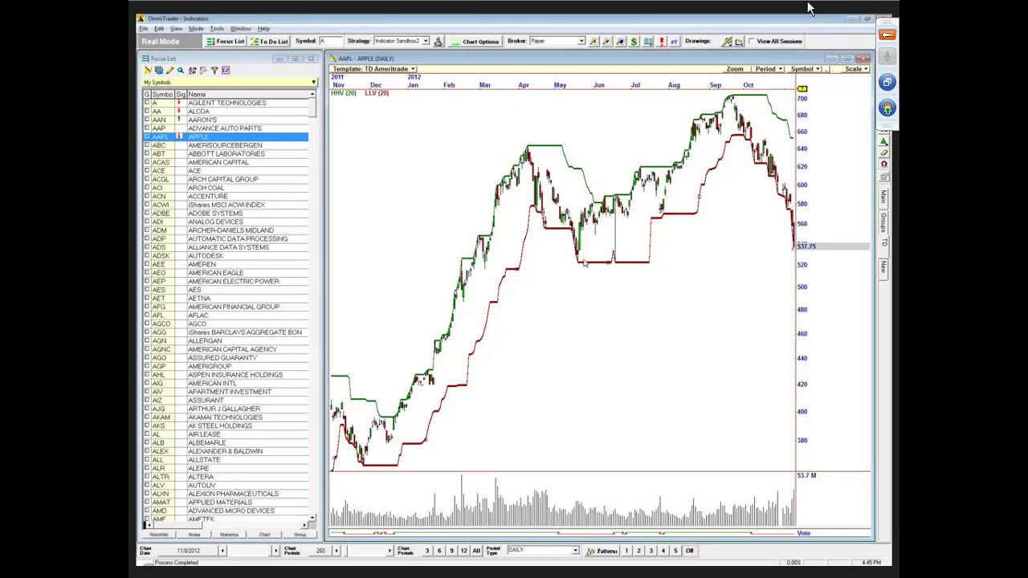
{"action": "key", "text": "Delete"}
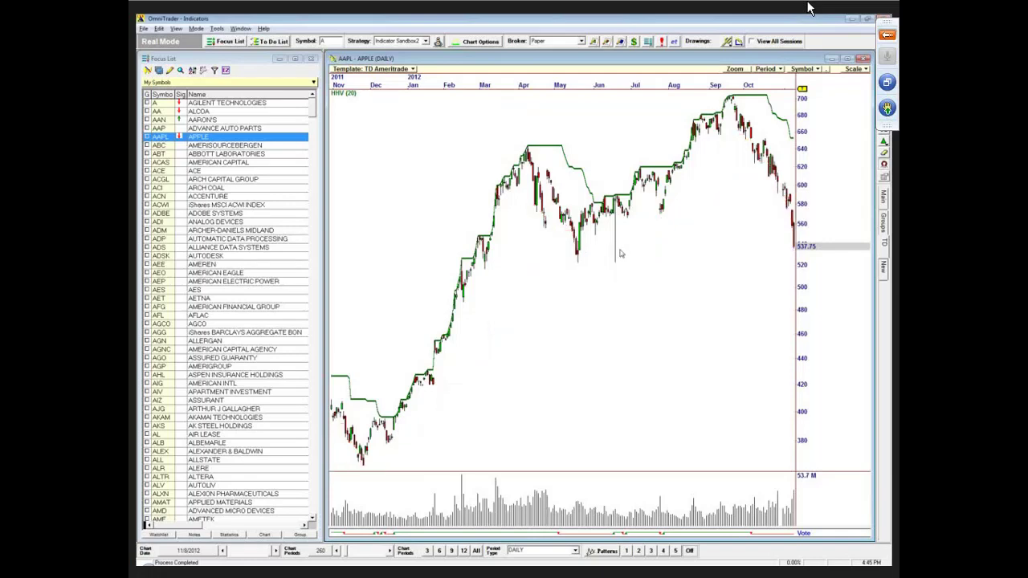
{"action": "key", "text": "Delete"}
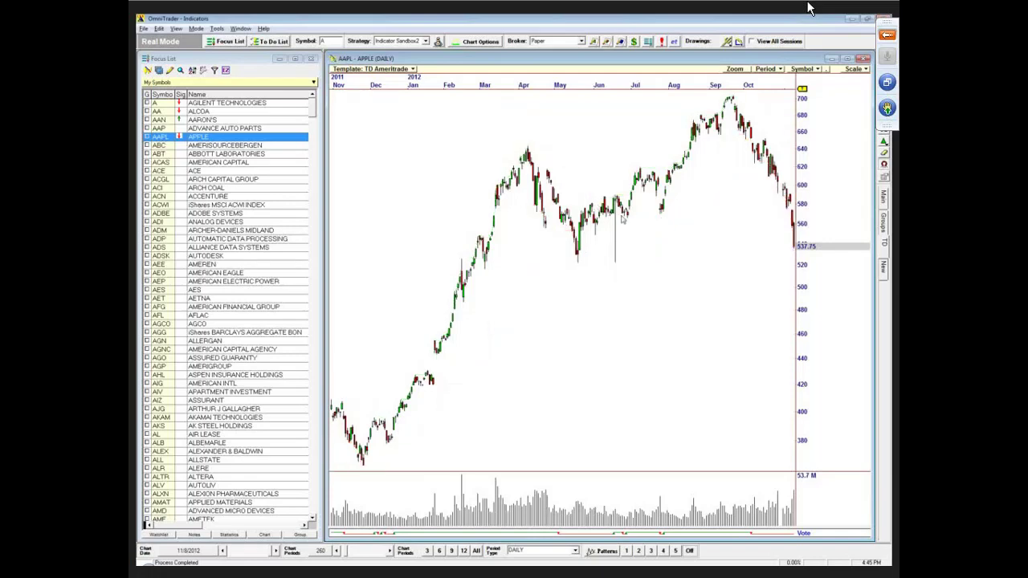
Enable plotting of voted signals in the chart options for the TD Ameritrade template.
{"action": "left_click", "coordinate": [480, 41]}
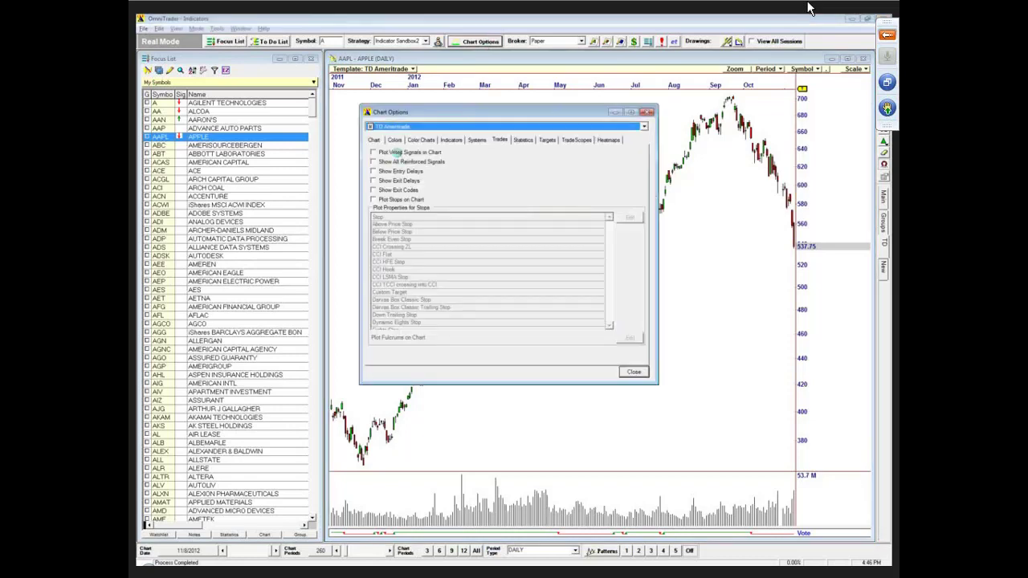
{"action": "left_click", "coordinate": [398, 153]}
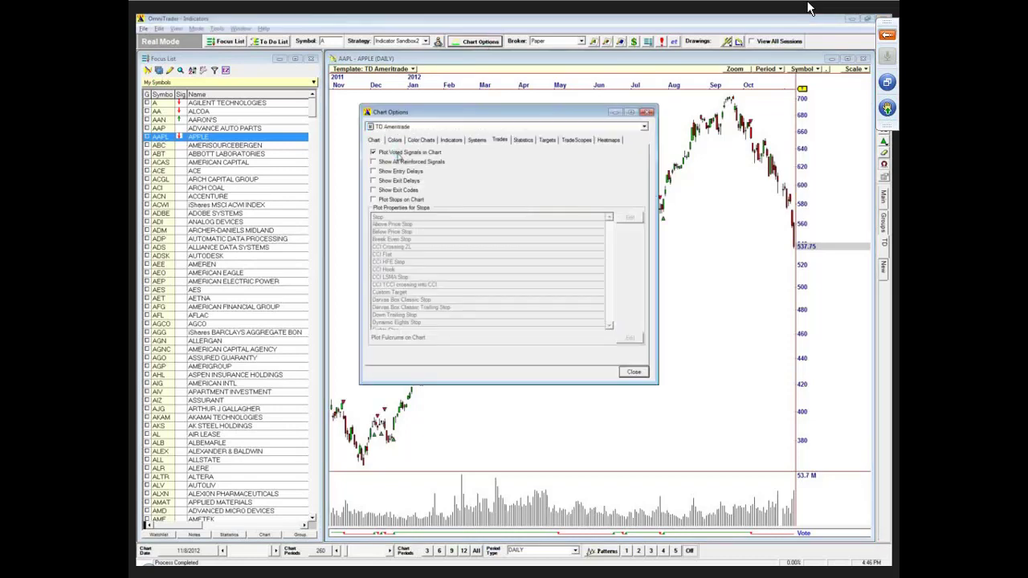
{"action": "left_click", "coordinate": [631, 373]}
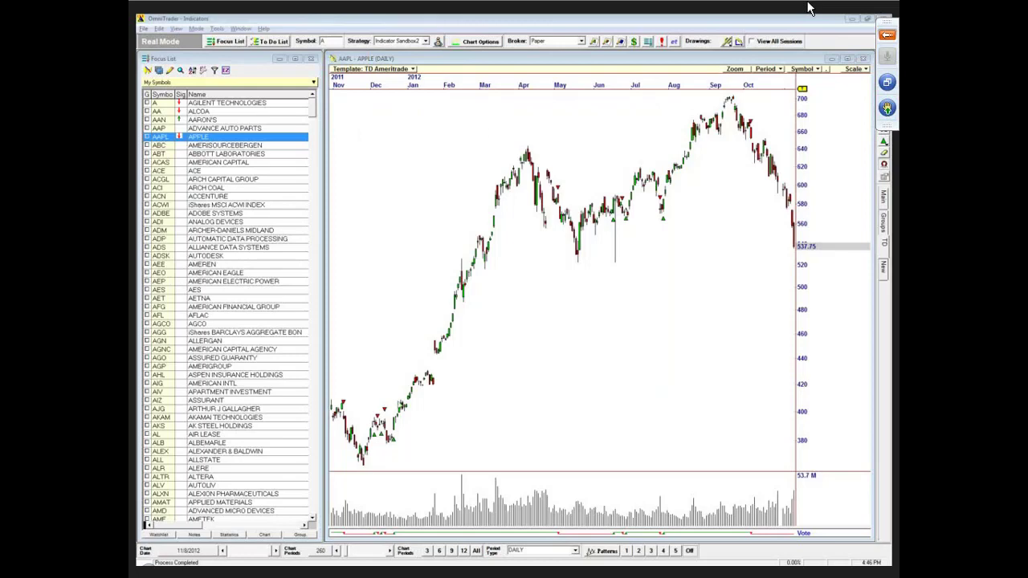
Add a simple moving average indicator to the AAPL daily chart around October to December 2011.
{"action": "left_click_drag", "start_coordinate": [385, 291], "coordinate": [668, 278]}
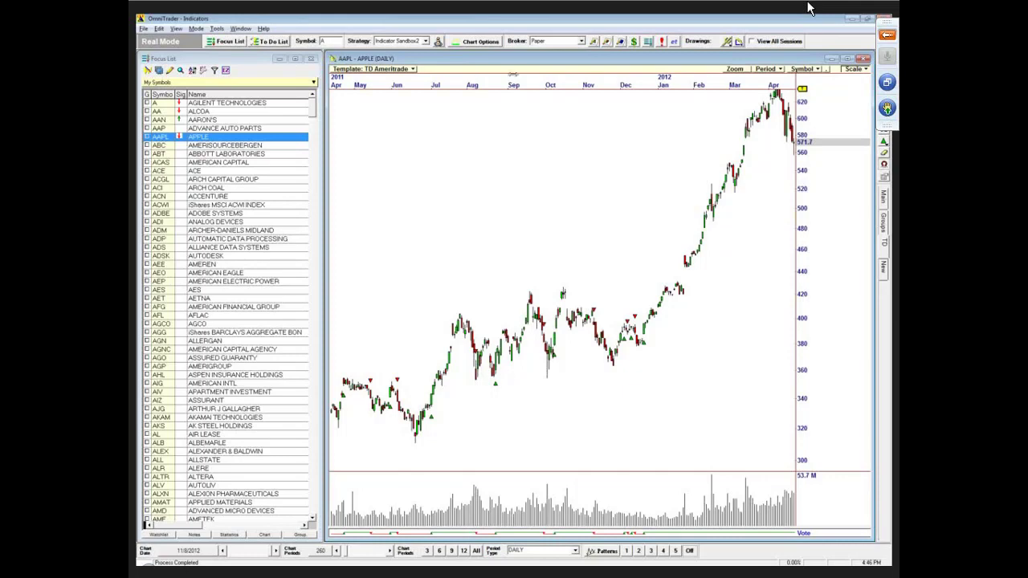
{"action": "scroll", "coordinate": [449, 306], "scroll_direction": "up", "scroll_amount": 5}
{"action": "left_click_drag", "start_coordinate": [410, 227], "coordinate": [651, 87]}
{"action": "scroll", "coordinate": [442, 232], "scroll_direction": "up", "scroll_amount": 4}
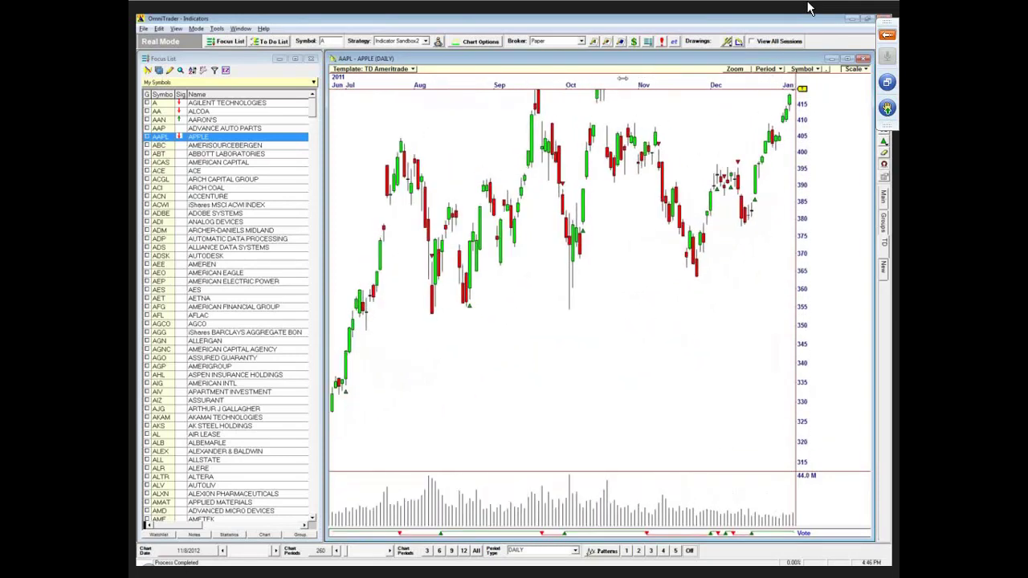
{"action": "right_click", "coordinate": [422, 240]}
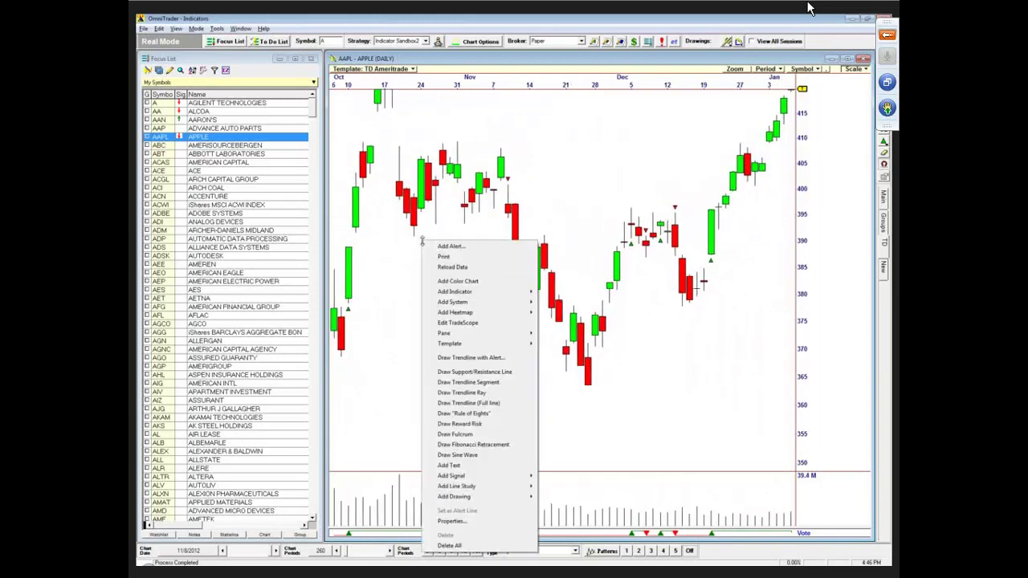
{"action": "mouse_move", "coordinate": [450, 291]}
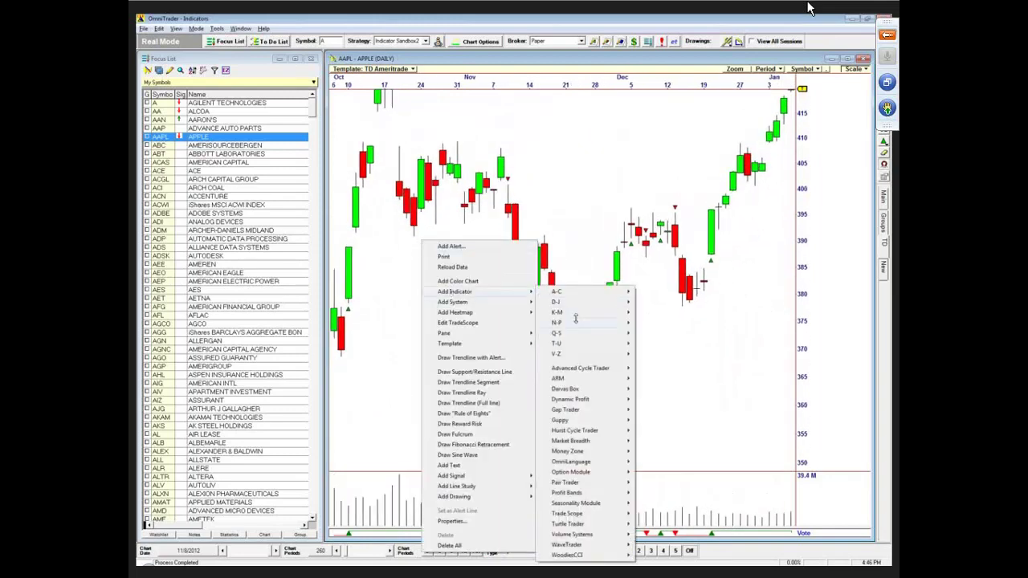
{"action": "mouse_move", "coordinate": [584, 312]}
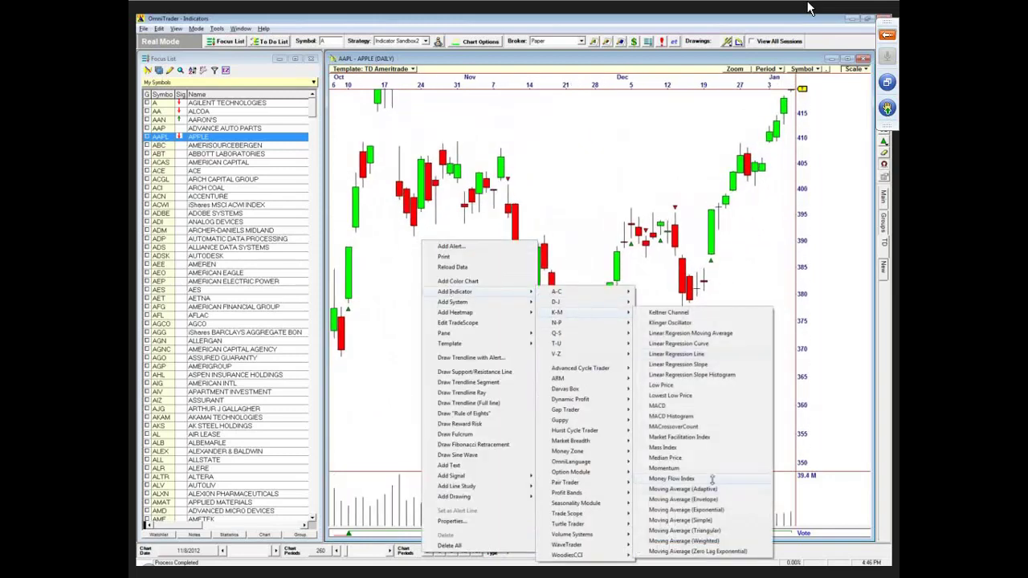
{"action": "left_click", "coordinate": [681, 520]}
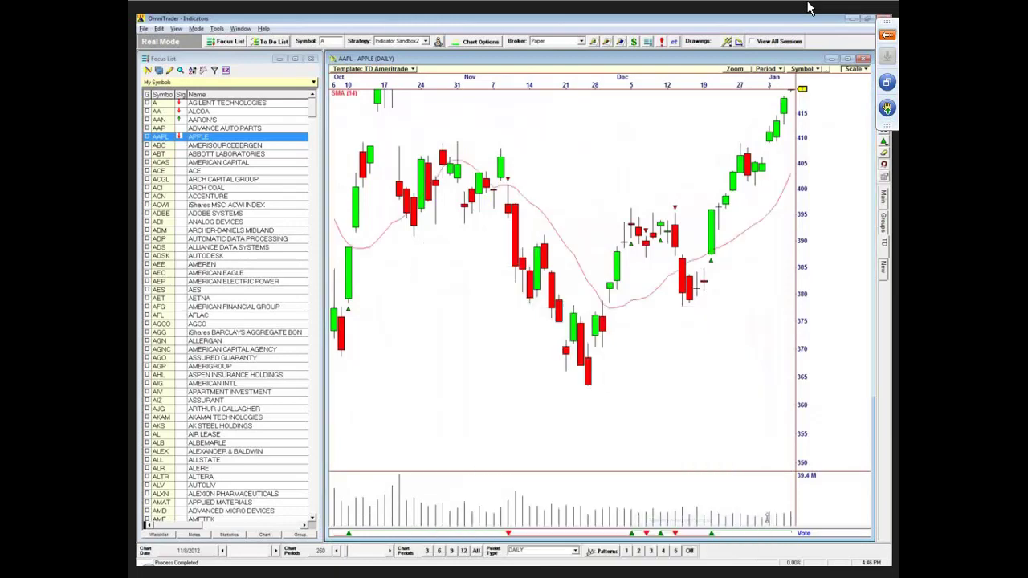
Set the simple moving average to 50 periods with a line width of 2.
{"action": "left_click_drag", "start_coordinate": [222, 222], "coordinate": [183, 226]}
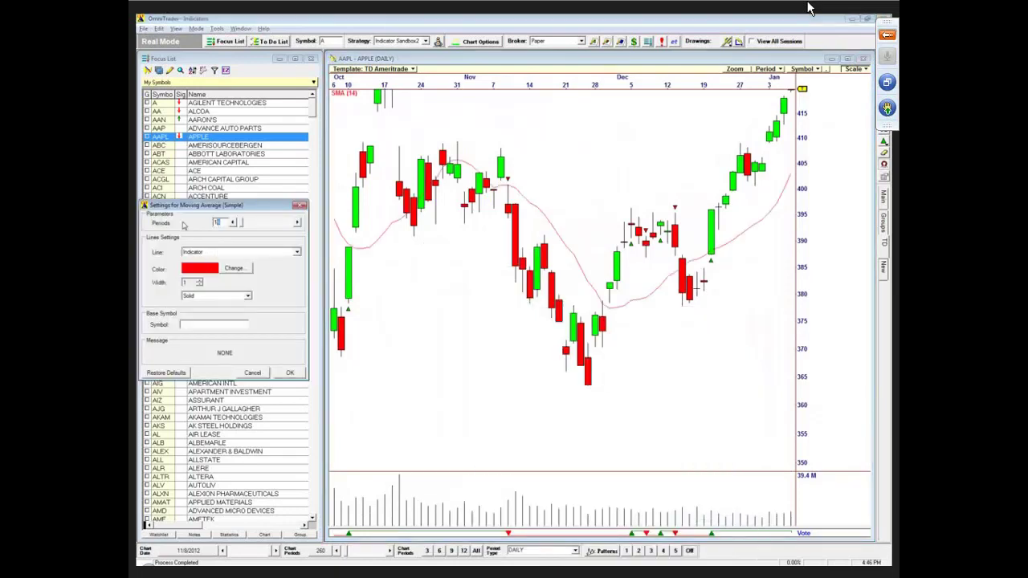
{"action": "type", "text": "50"}
{"action": "left_click", "coordinate": [198, 279]}
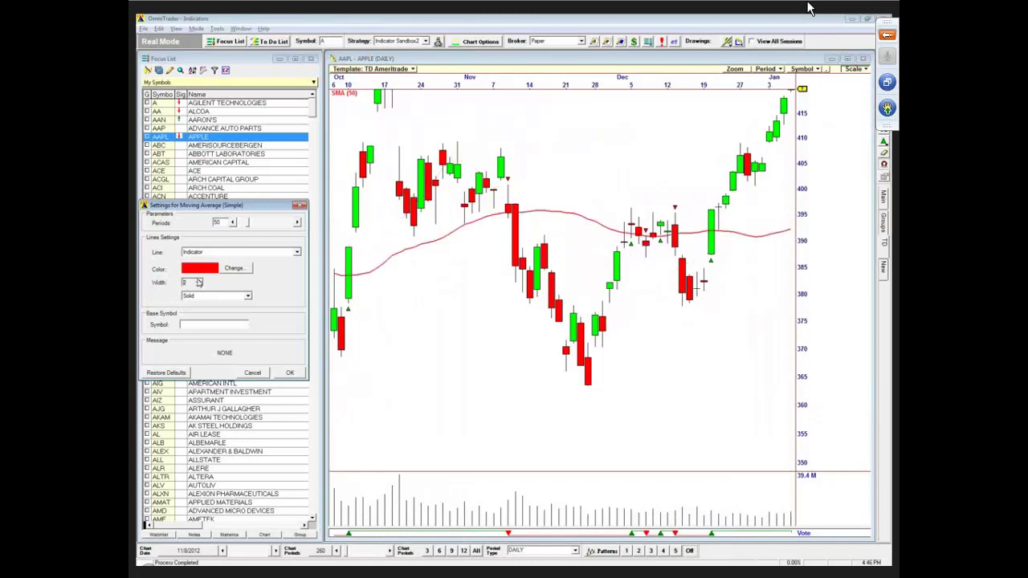
{"action": "left_click", "coordinate": [291, 373]}
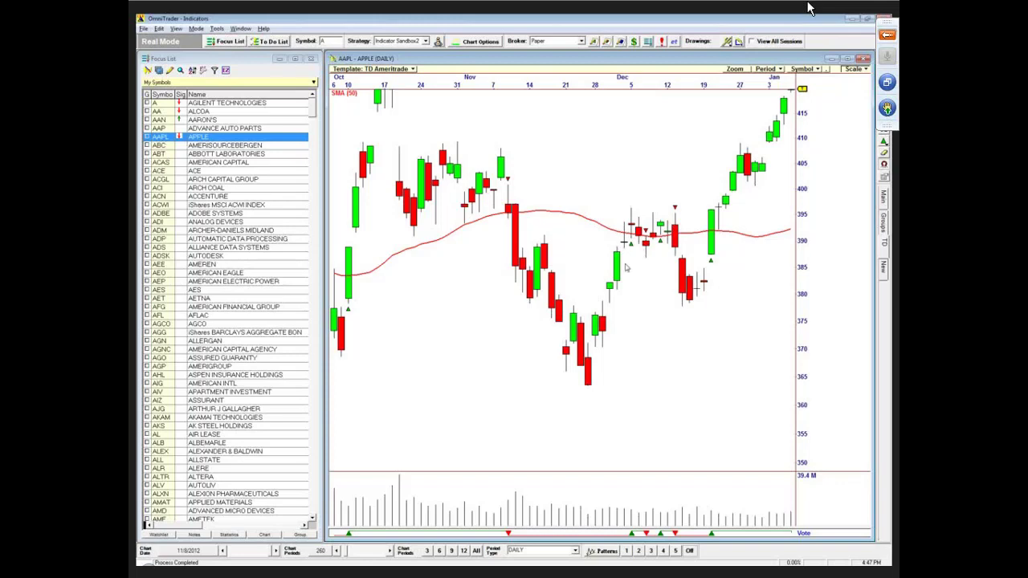
Examine the AAPL signals against the 50-period moving average from November 2011 through mid-May 2012.
{"action": "left_click_drag", "start_coordinate": [664, 371], "coordinate": [553, 385]}
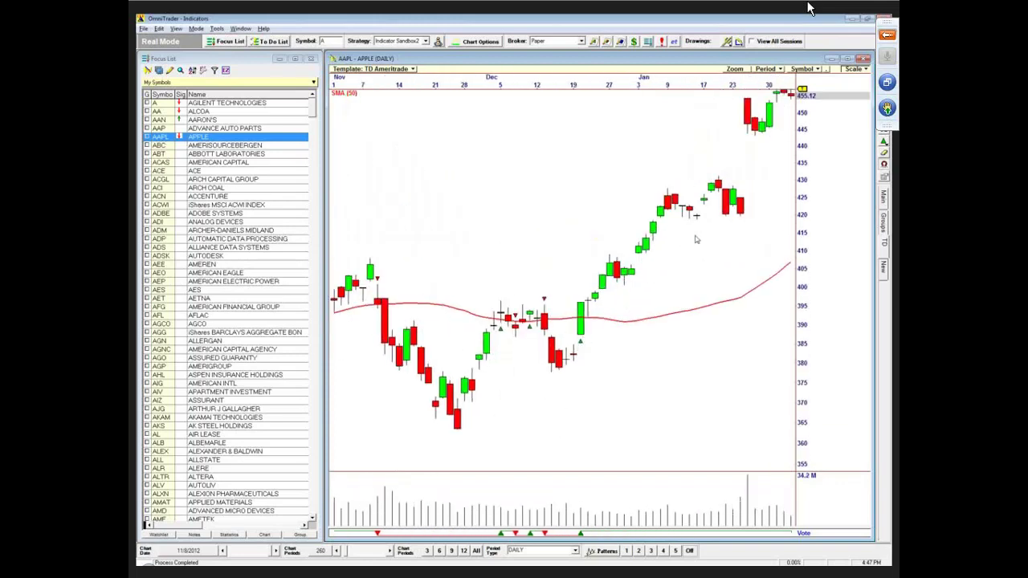
{"action": "left_click_drag", "start_coordinate": [686, 262], "coordinate": [583, 278]}
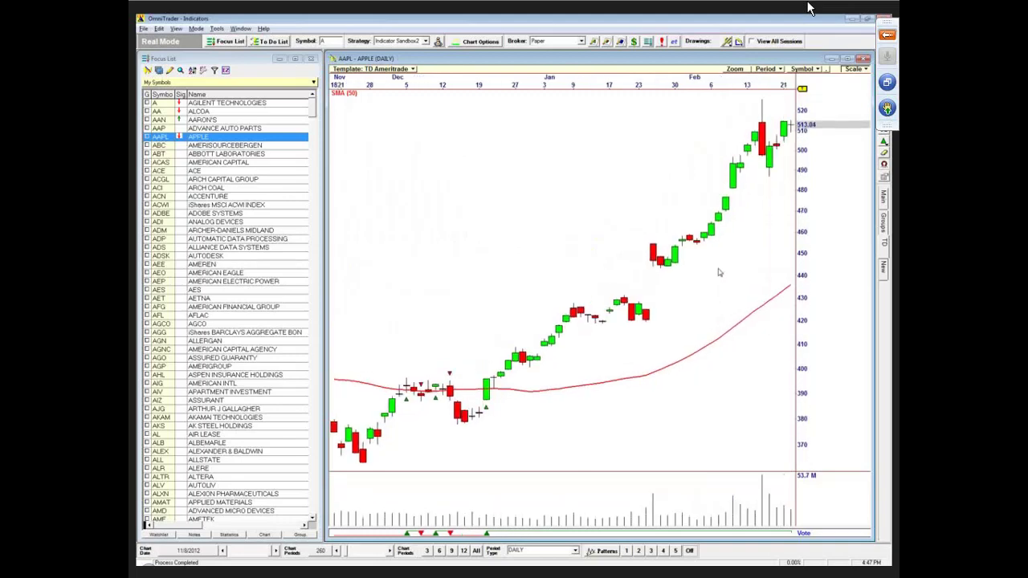
{"action": "left_click_drag", "start_coordinate": [719, 273], "coordinate": [606, 308]}
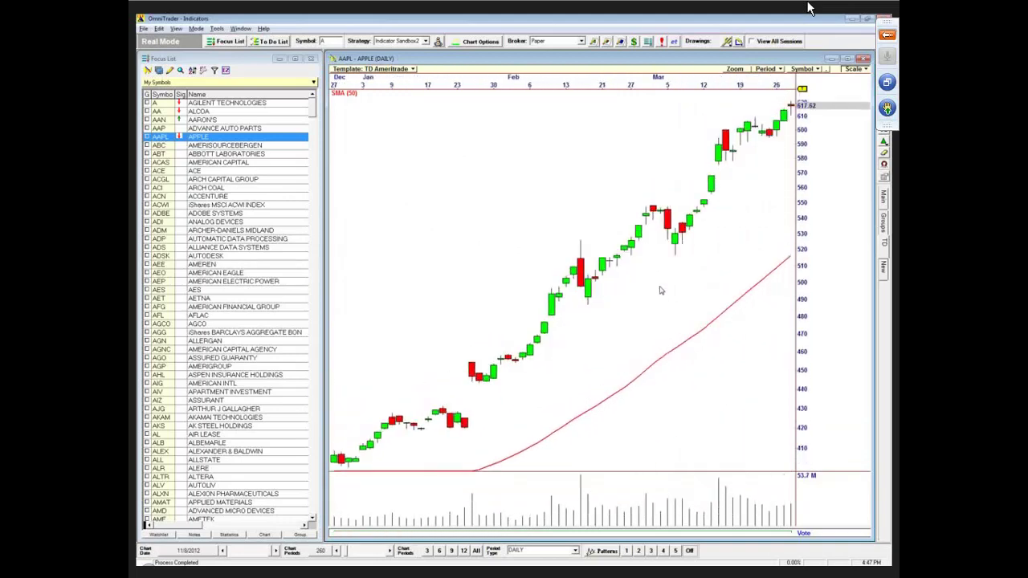
{"action": "left_click_drag", "start_coordinate": [661, 291], "coordinate": [578, 283]}
{"action": "left_click_drag", "start_coordinate": [691, 321], "coordinate": [626, 332]}
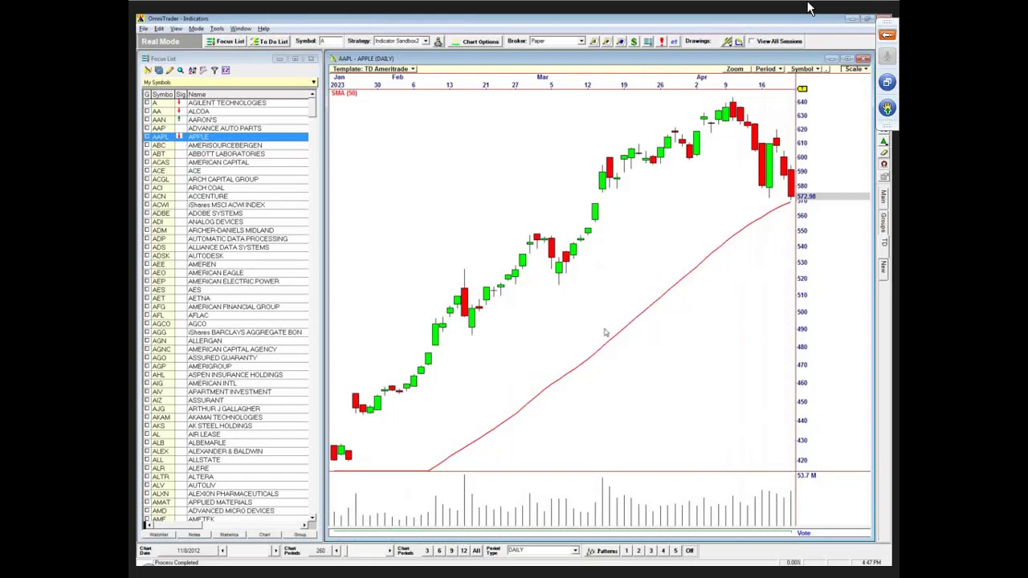
{"action": "left_click_drag", "start_coordinate": [712, 193], "coordinate": [672, 288]}
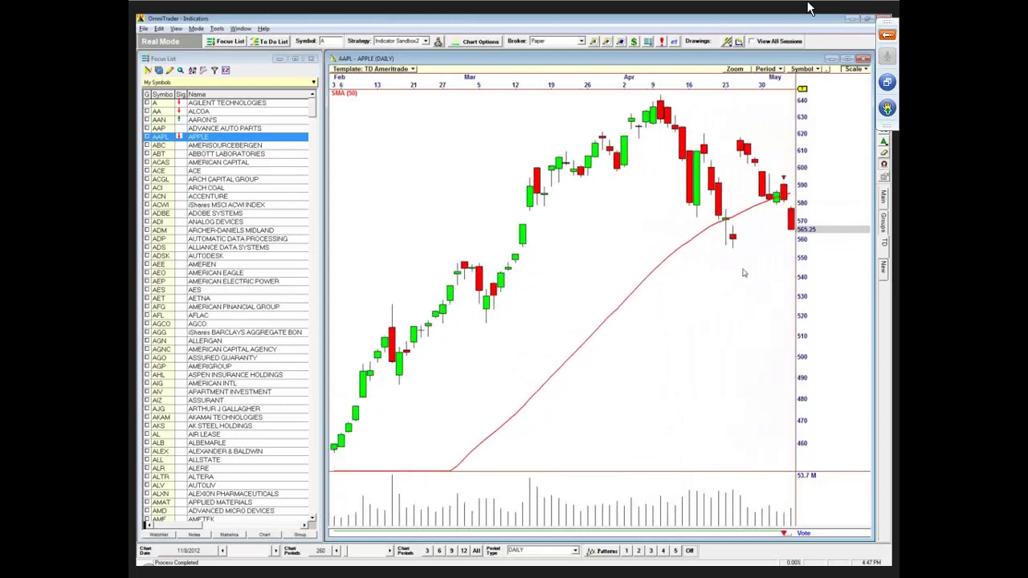
{"action": "left_click_drag", "start_coordinate": [744, 273], "coordinate": [714, 285]}
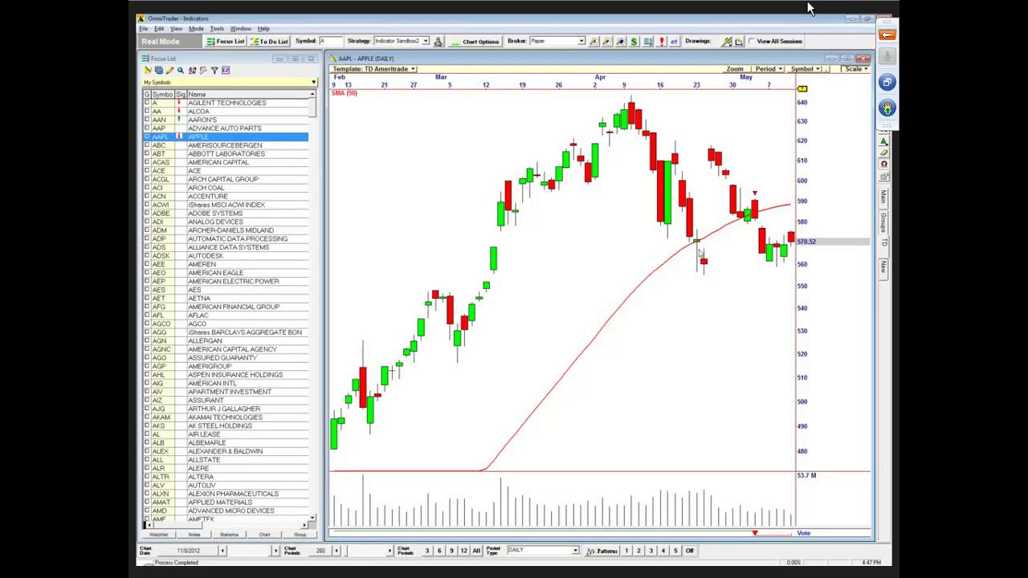
{"action": "key", "text": "Right"}
{"action": "key", "text": "Right"}
{"action": "key", "text": "Right"}
{"action": "key", "text": "Right"}
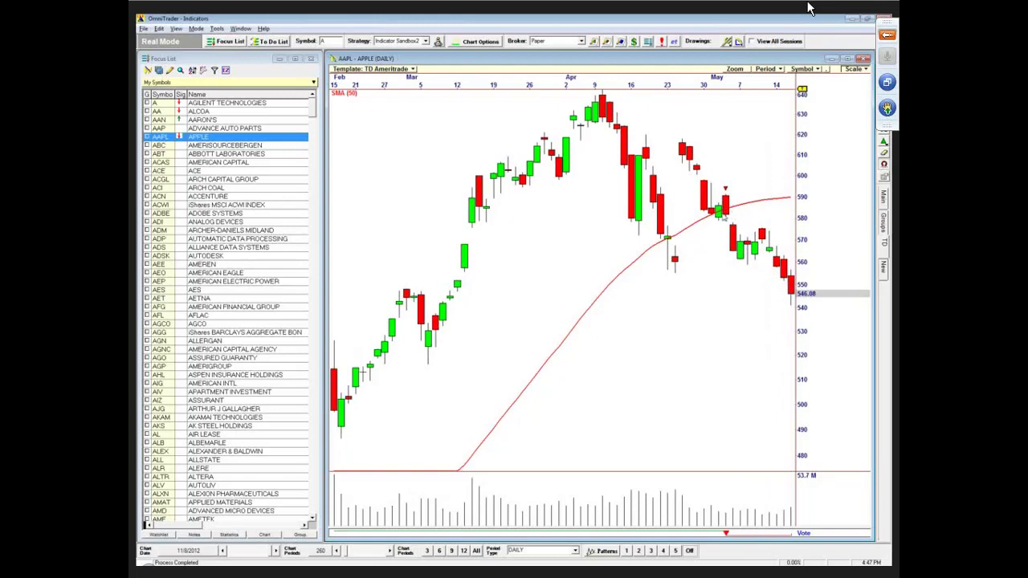
Examine how the long and short signals line up with the moving average crossings from May through early August 2012.
{"action": "left_click_drag", "start_coordinate": [722, 276], "coordinate": [599, 313]}
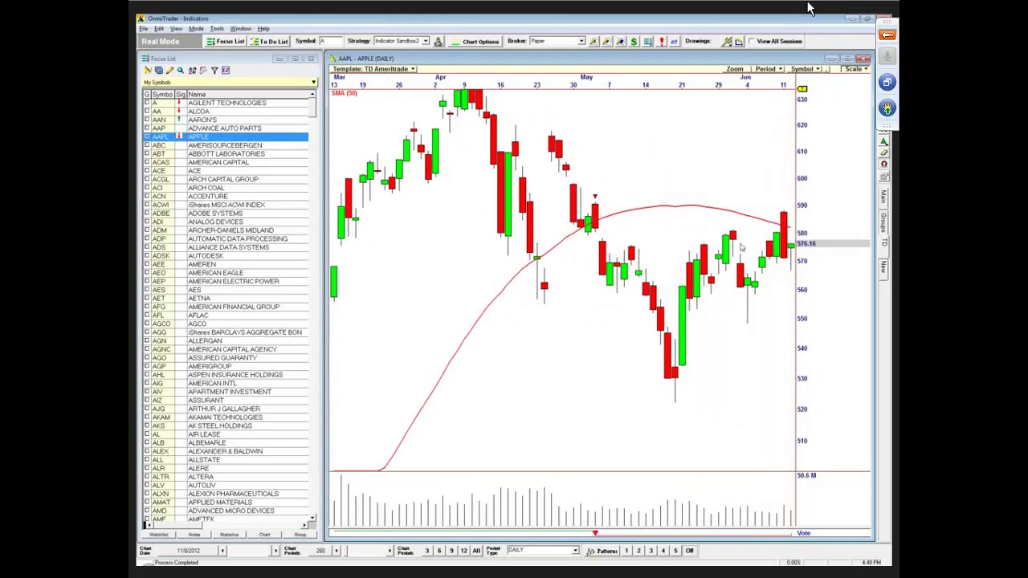
{"action": "left_click_drag", "start_coordinate": [714, 394], "coordinate": [675, 402]}
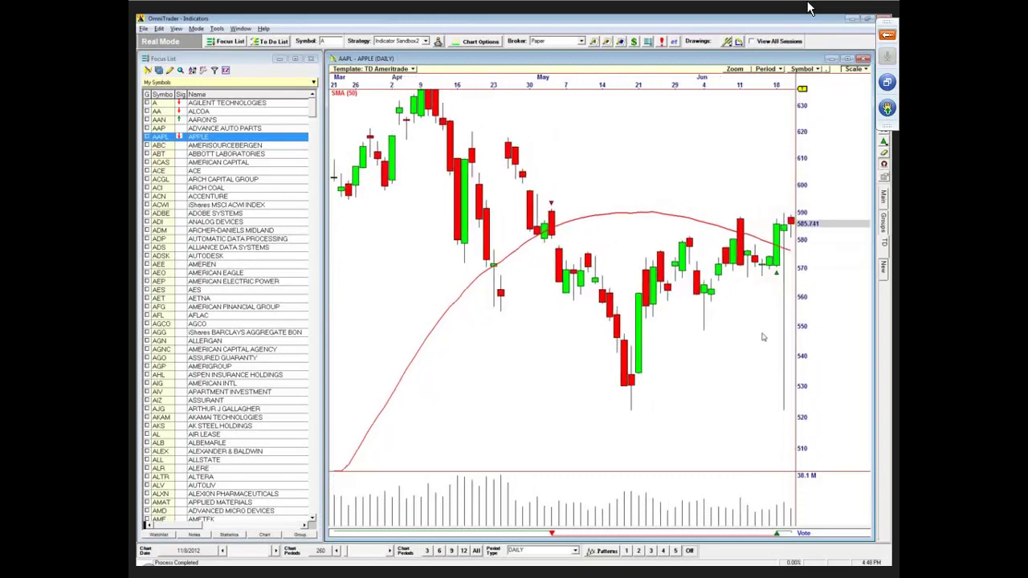
{"action": "left_click_drag", "start_coordinate": [765, 337], "coordinate": [647, 336]}
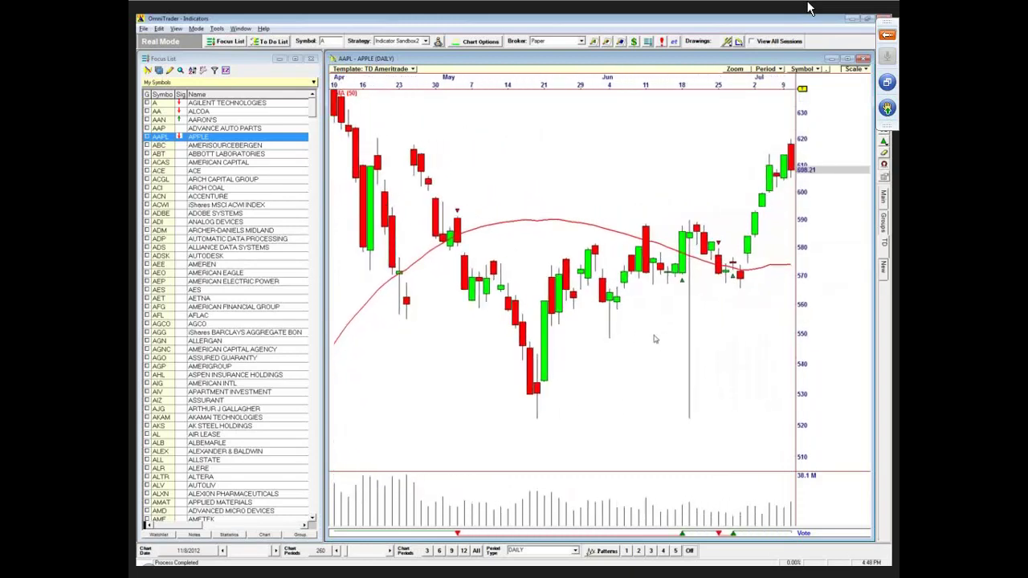
{"action": "left_click_drag", "start_coordinate": [744, 318], "coordinate": [625, 375]}
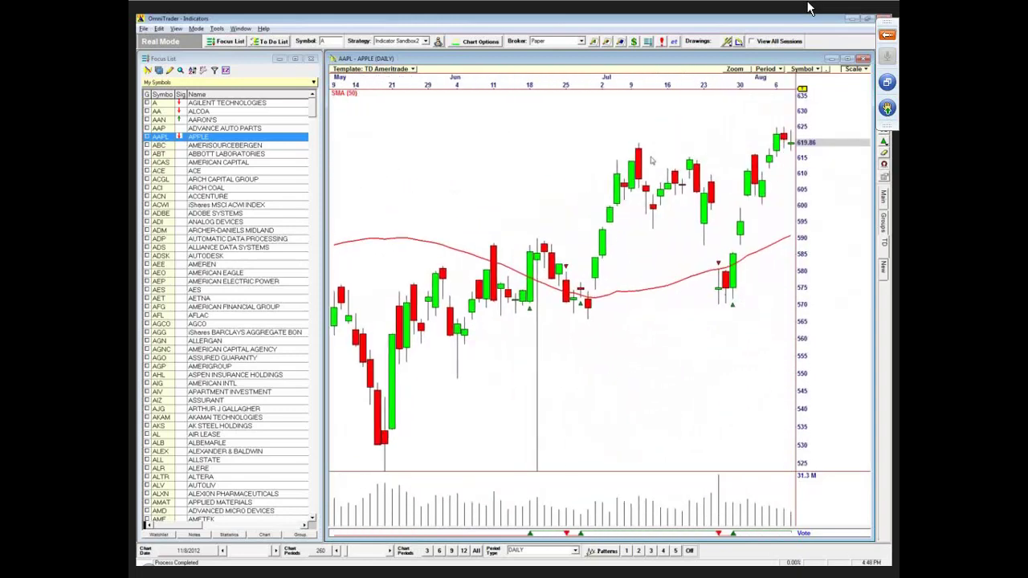
{"action": "left_click_drag", "start_coordinate": [743, 326], "coordinate": [519, 369]}
{"action": "left_click_drag", "start_coordinate": [509, 426], "coordinate": [583, 420]}
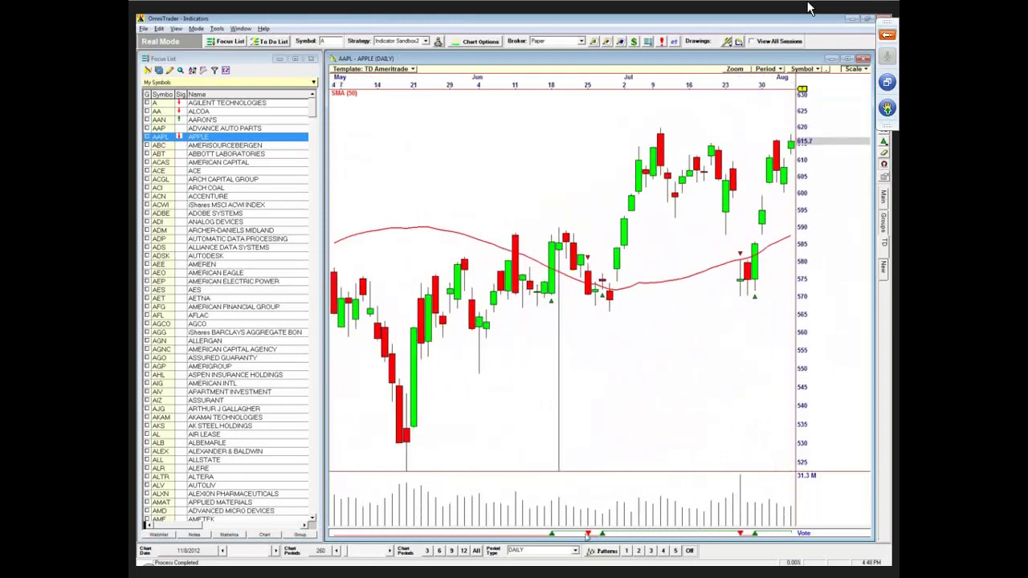
{"action": "left_click_drag", "start_coordinate": [411, 80], "coordinate": [497, 81]}
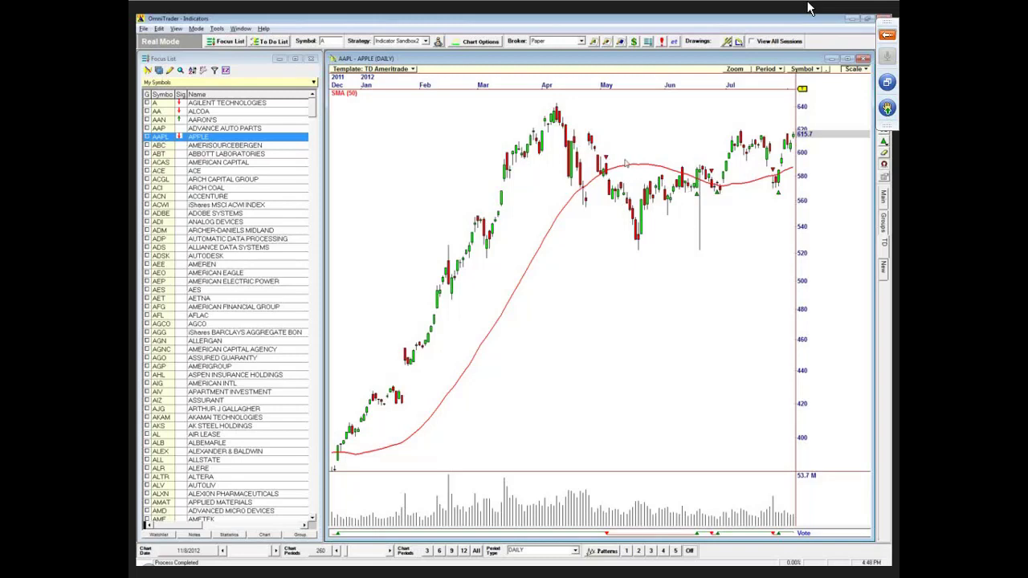
Remove the 50-period moving average from the AAPL chart.
{"action": "scroll", "coordinate": [727, 230], "scroll_direction": "down", "scroll_amount": 5}
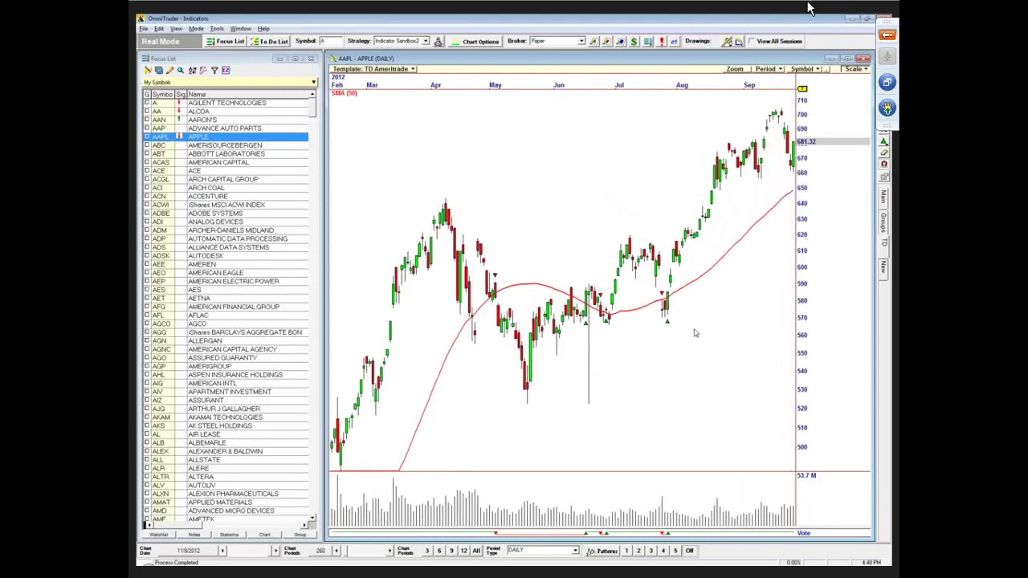
{"action": "left_click_drag", "start_coordinate": [719, 356], "coordinate": [615, 342]}
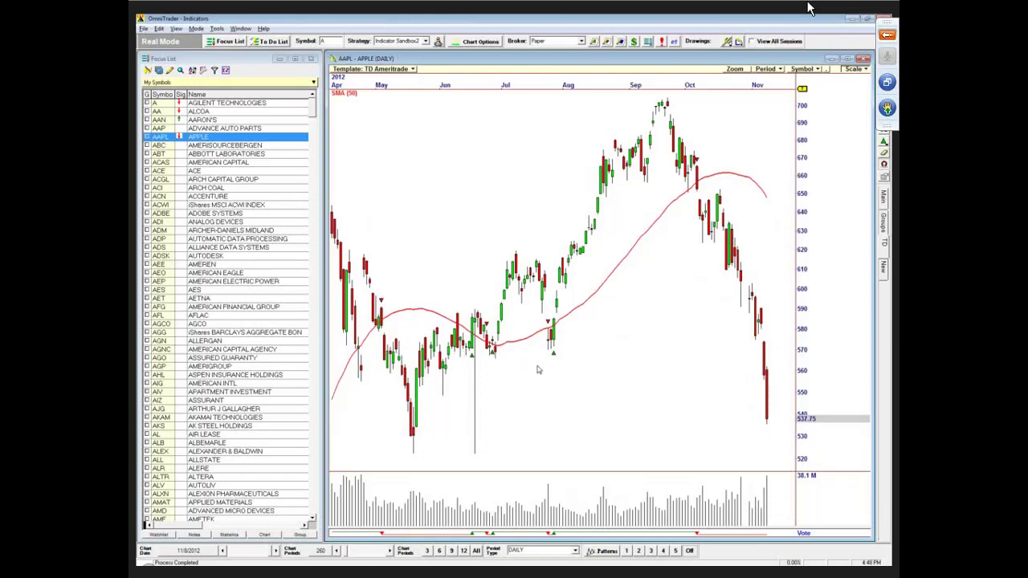
{"action": "left_click_drag", "start_coordinate": [433, 85], "coordinate": [417, 86]}
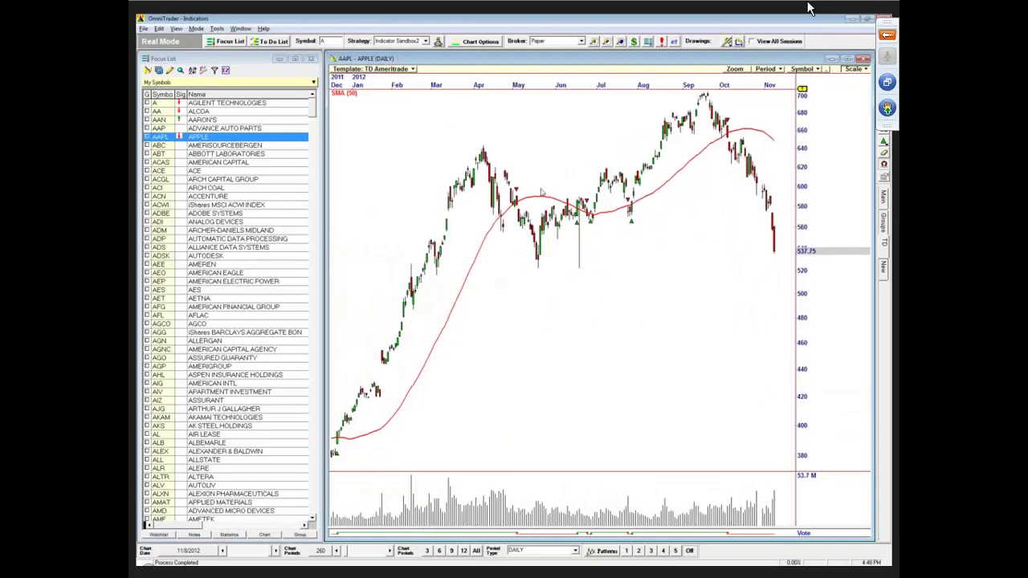
{"action": "key", "text": "Delete"}
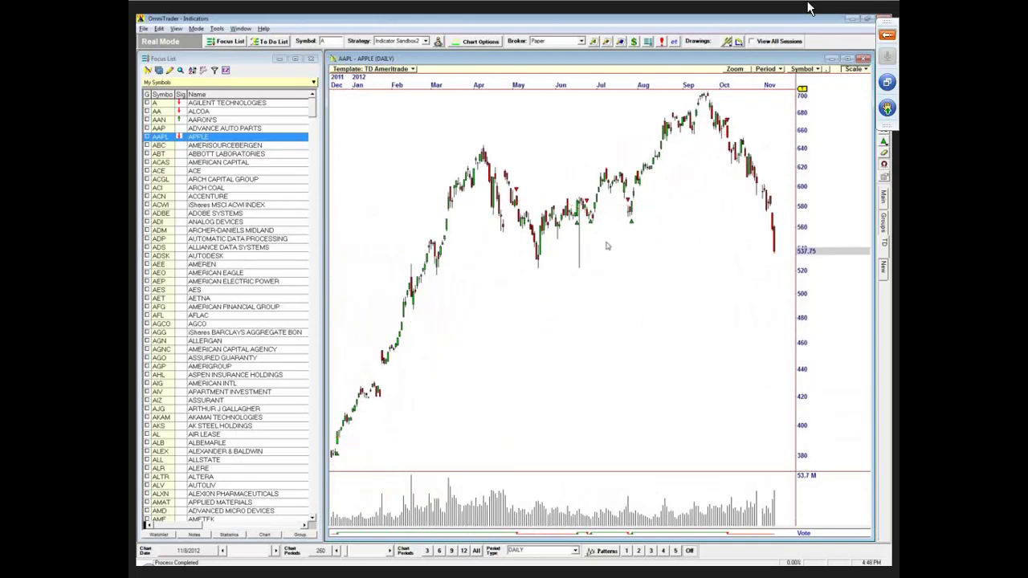
Add a Relative Strength Index indicator to the AAPL chart.
{"action": "right_click", "coordinate": [394, 204]}
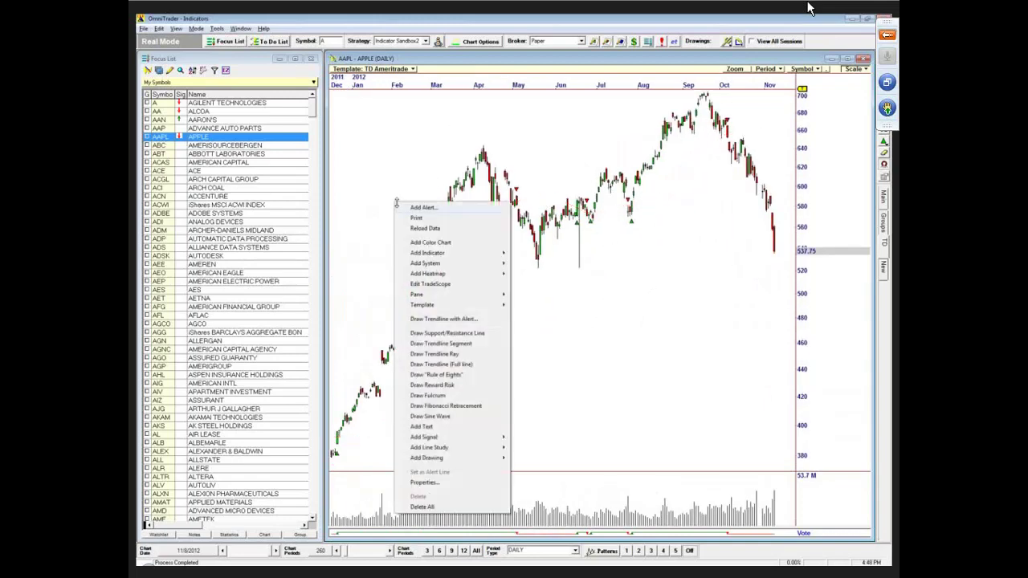
{"action": "mouse_move", "coordinate": [441, 252]}
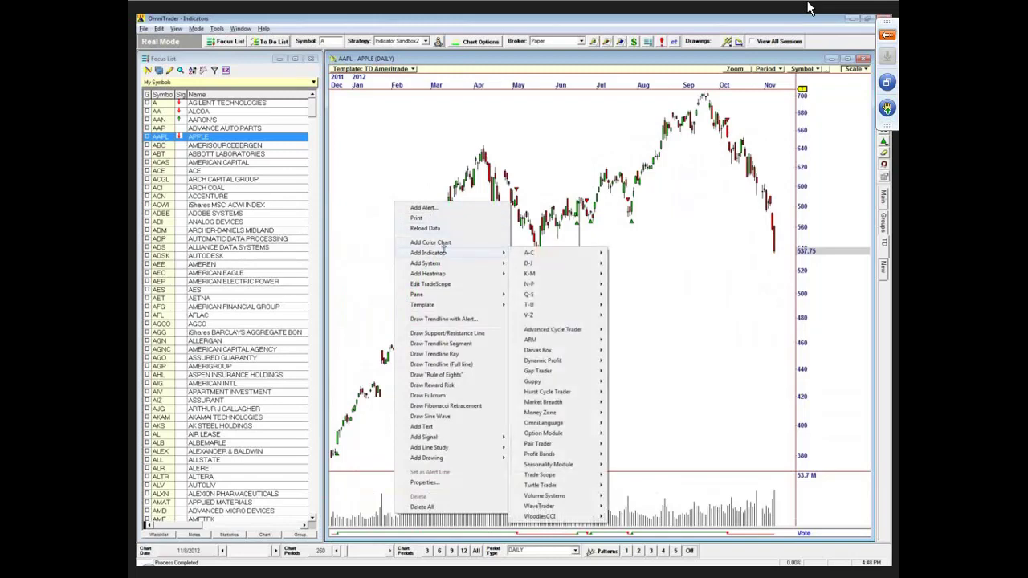
{"action": "mouse_move", "coordinate": [560, 292]}
{"action": "left_click", "coordinate": [649, 316]}
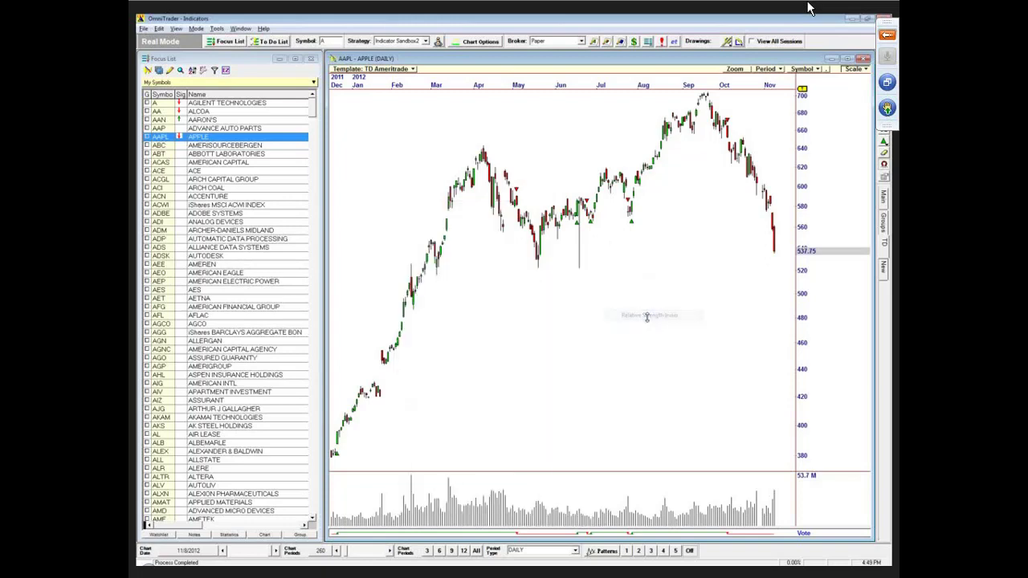
Set the Relative Strength Index line to blue with a width of 4.
{"action": "left_click", "coordinate": [233, 268]}
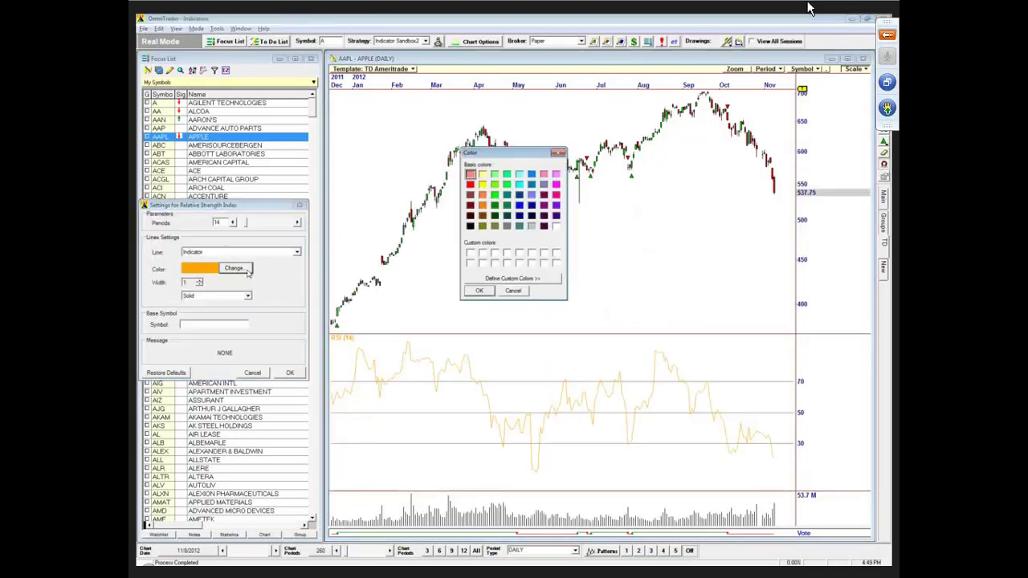
{"action": "left_click", "coordinate": [519, 214]}
{"action": "left_click", "coordinate": [479, 291]}
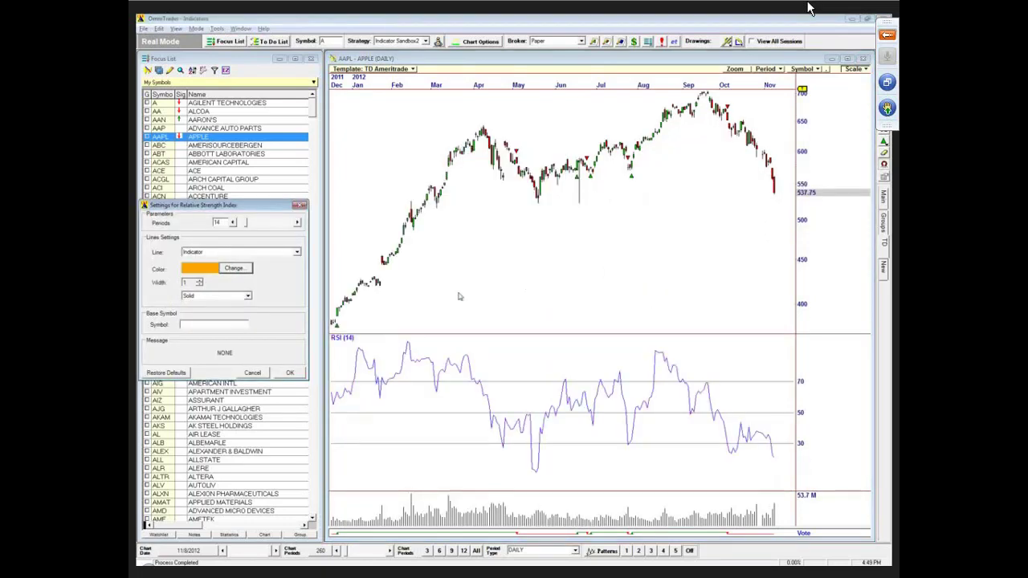
{"action": "left_click", "coordinate": [199, 281]}
{"action": "left_click", "coordinate": [199, 282]}
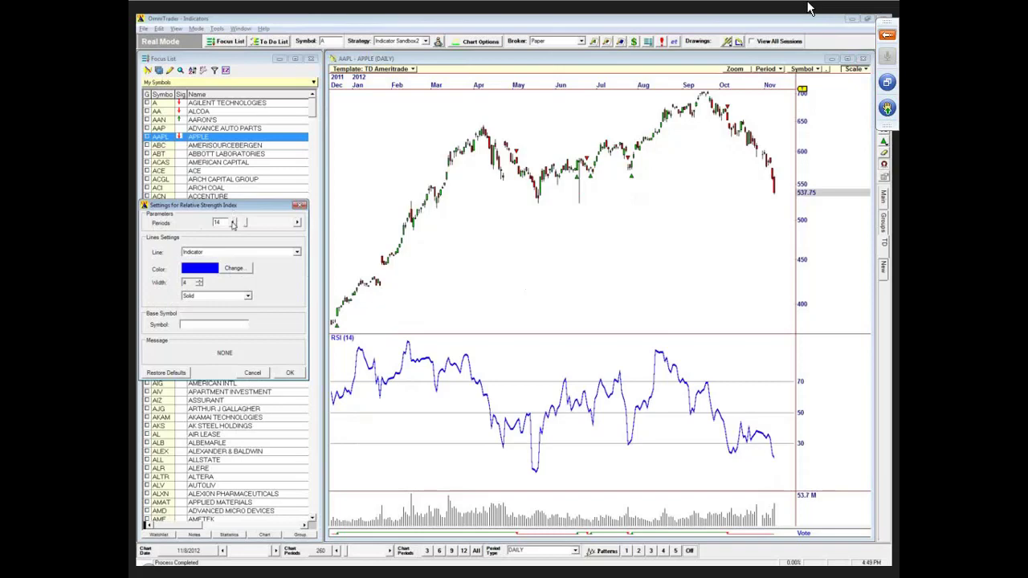
Set the Relative Strength Index to 9 periods and apply its settings.
{"action": "left_click", "coordinate": [233, 225]}
{"action": "left_click", "coordinate": [233, 225]}
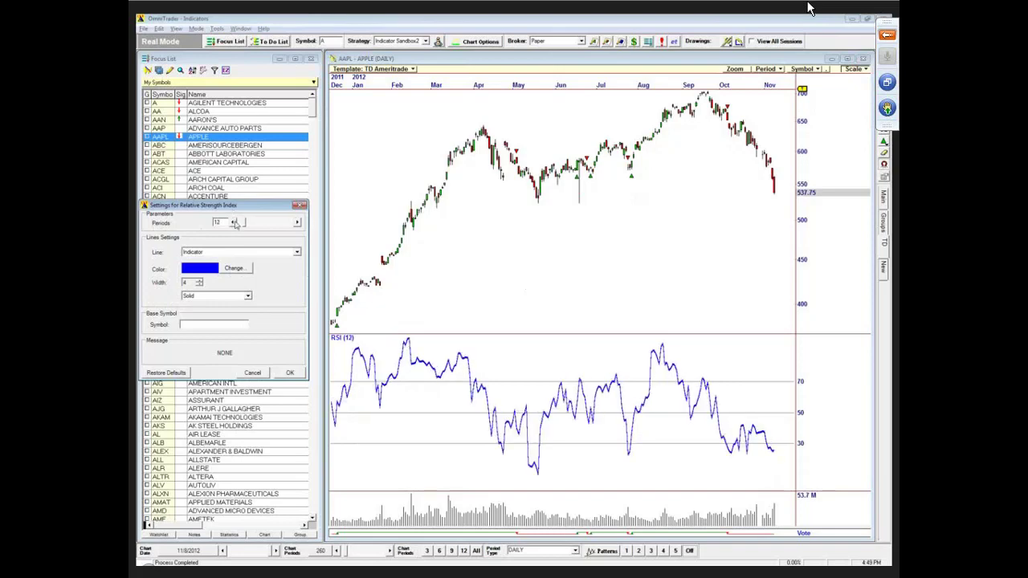
{"action": "left_click", "coordinate": [234, 225]}
{"action": "left_click", "coordinate": [234, 225]}
{"action": "left_click", "coordinate": [234, 225]}
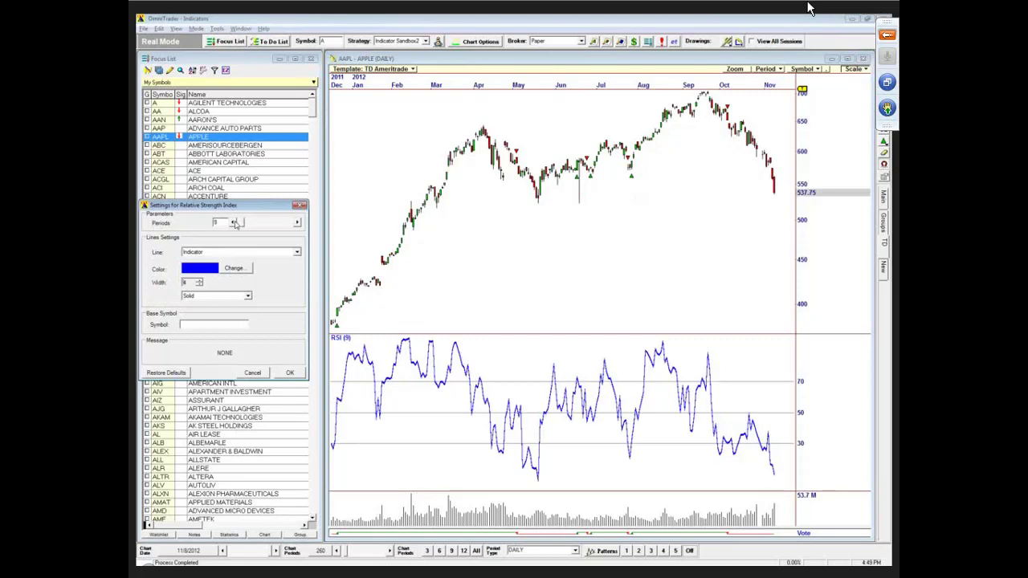
{"action": "left_click", "coordinate": [290, 375]}
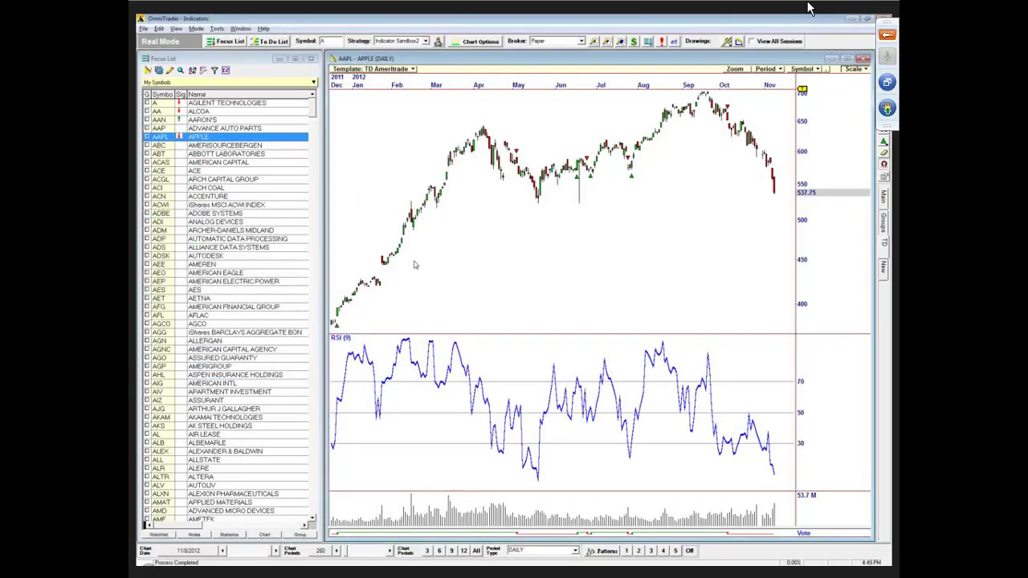
Display the American Capital (ACAS) daily chart and open the Indicator Sandbox2 strategy for editing.
{"action": "left_click", "coordinate": [203, 162]}
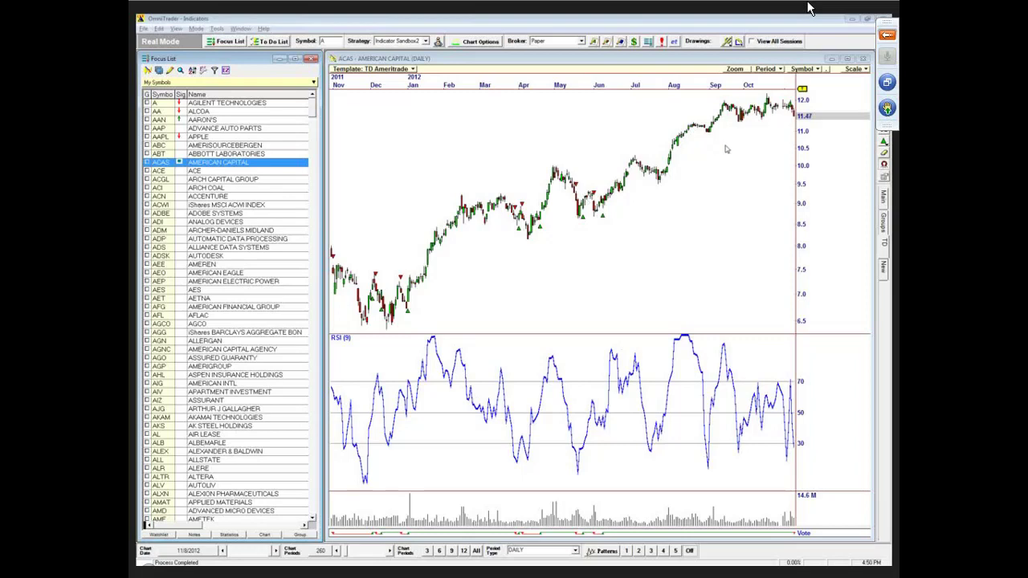
{"action": "left_click_drag", "start_coordinate": [552, 303], "coordinate": [532, 304]}
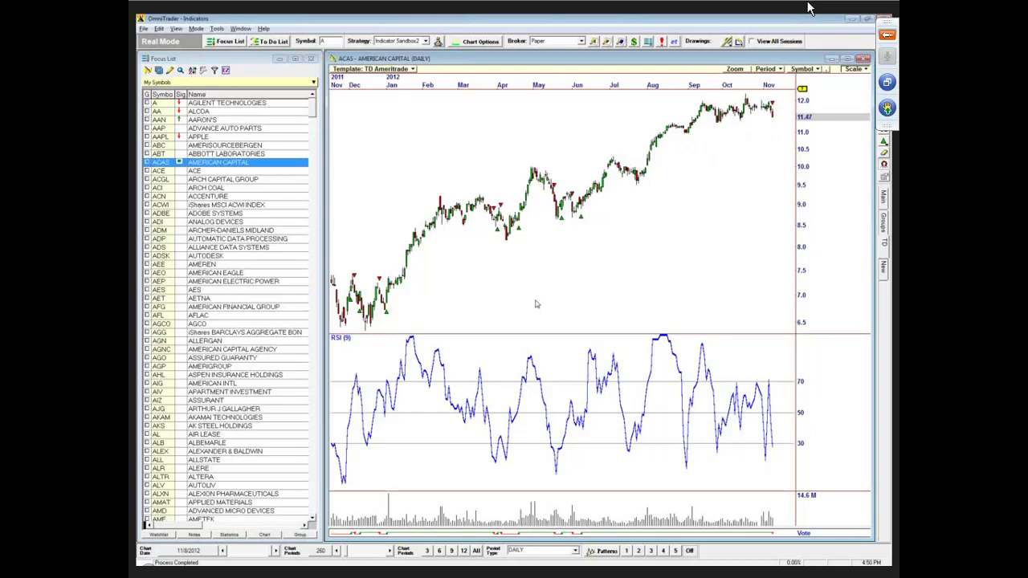
{"action": "left_click", "coordinate": [438, 41]}
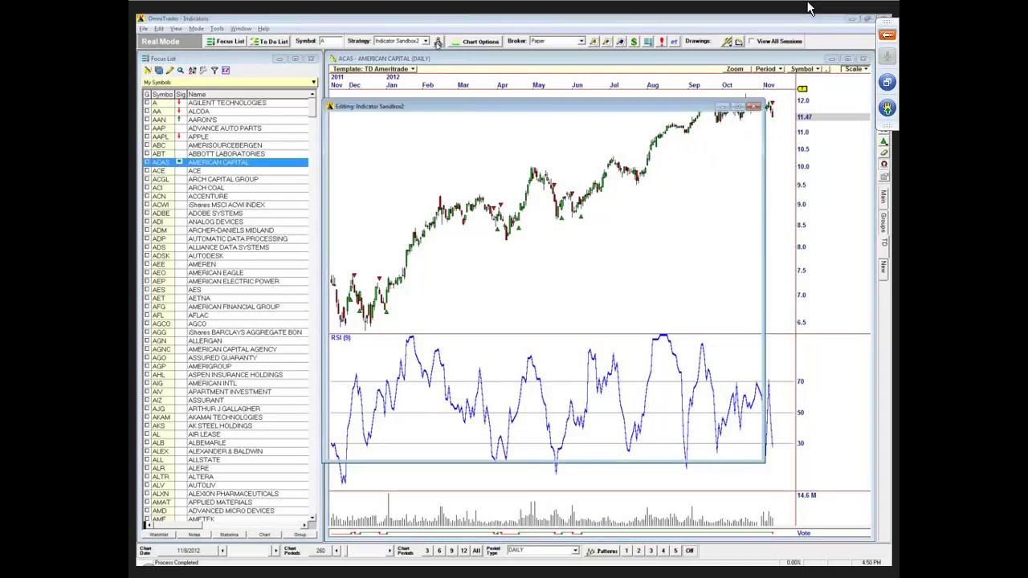
Replace the long condition in the filter of the ABL-S branch with RSI(9) > 70.
{"action": "double_click", "coordinate": [474, 143]}
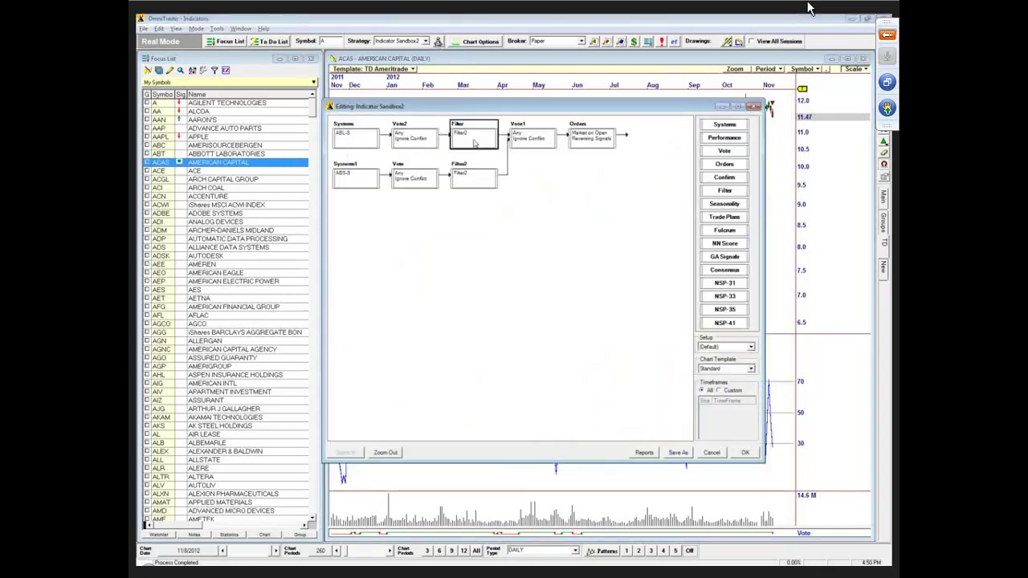
{"action": "left_click_drag", "start_coordinate": [446, 298], "coordinate": [371, 297]}
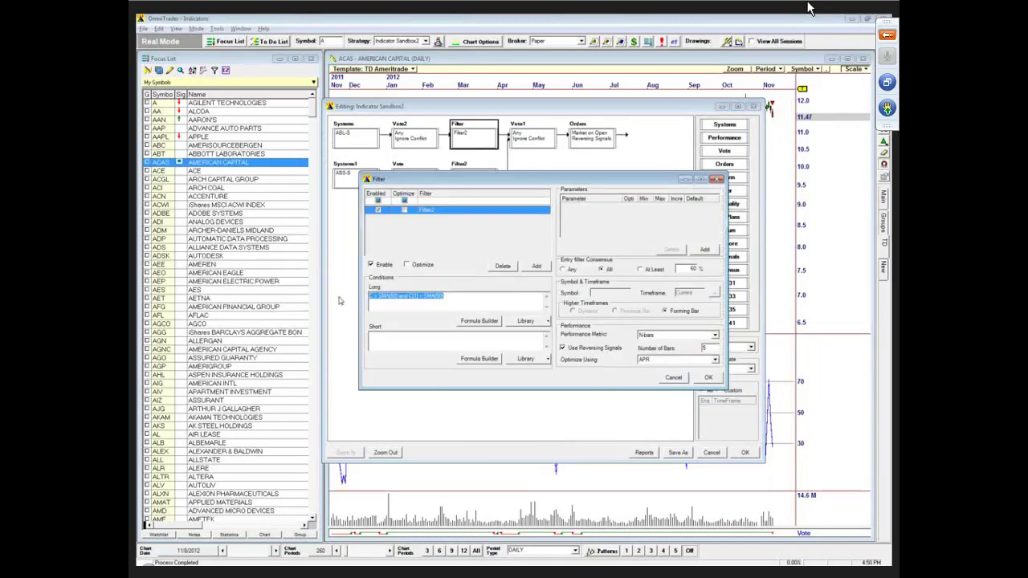
{"action": "type", "text": "RS"}
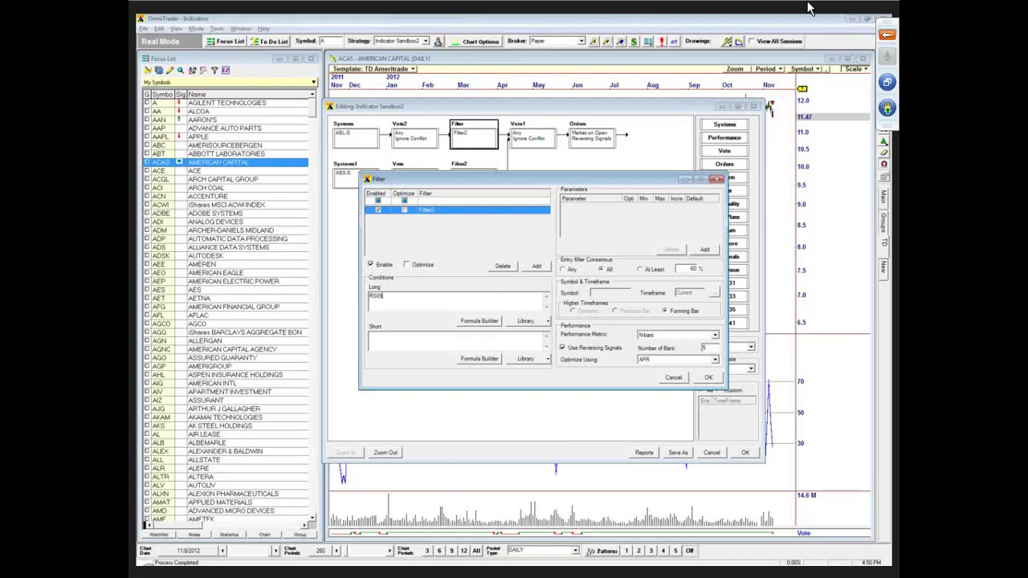
{"action": "type", "text": "I(9)"}
{"action": "key", "text": "BackSpace"}
{"action": "key", "text": "BackSpace"}
{"action": "type", "text": "70"}
{"action": "left_click", "coordinate": [708, 379]}
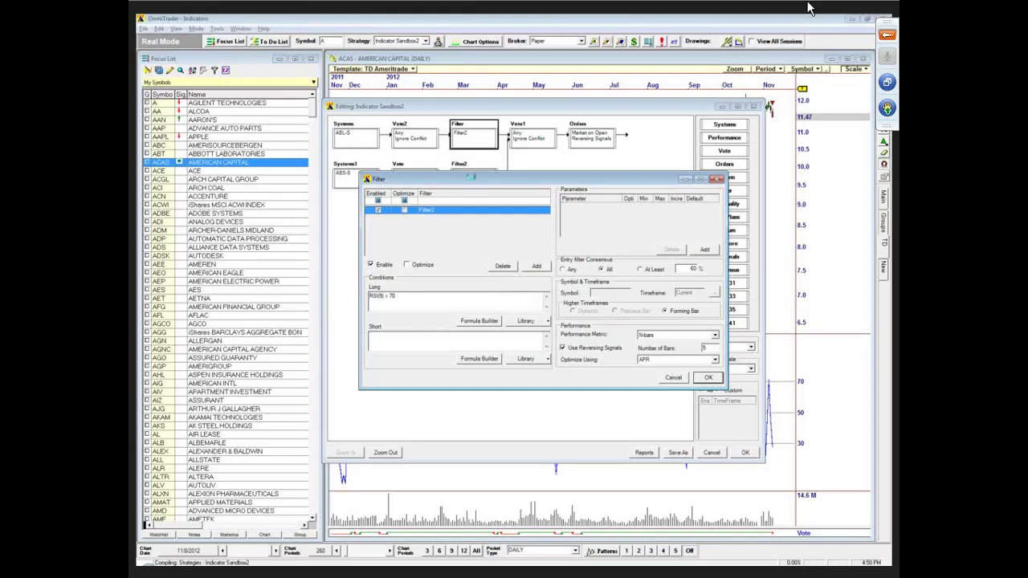
Give the ABS-S branch's filter only the short condition RSI(9) < 30, with an empty long condition.
{"action": "double_click", "coordinate": [471, 183]}
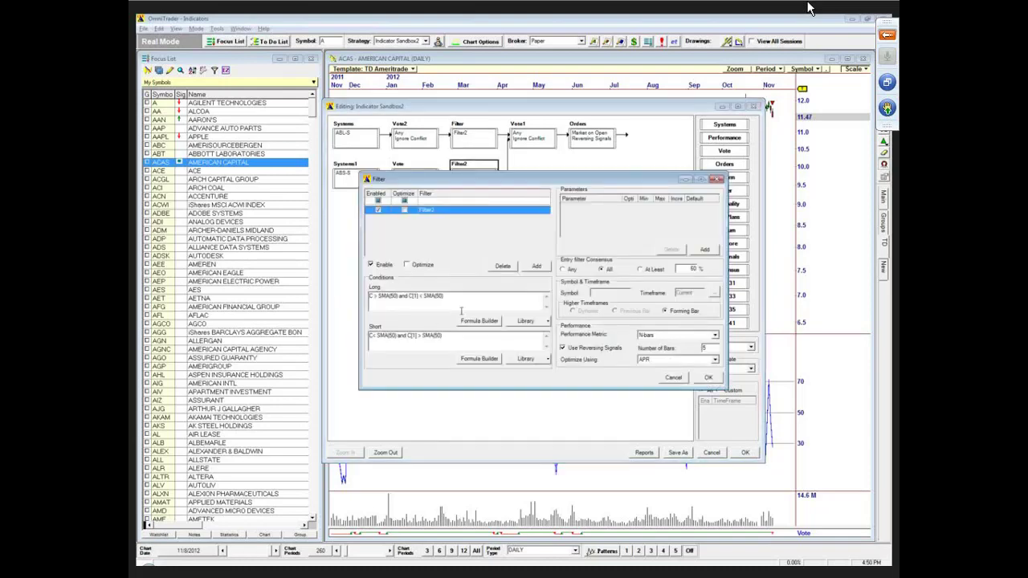
{"action": "left_click_drag", "start_coordinate": [444, 348], "coordinate": [369, 344]}
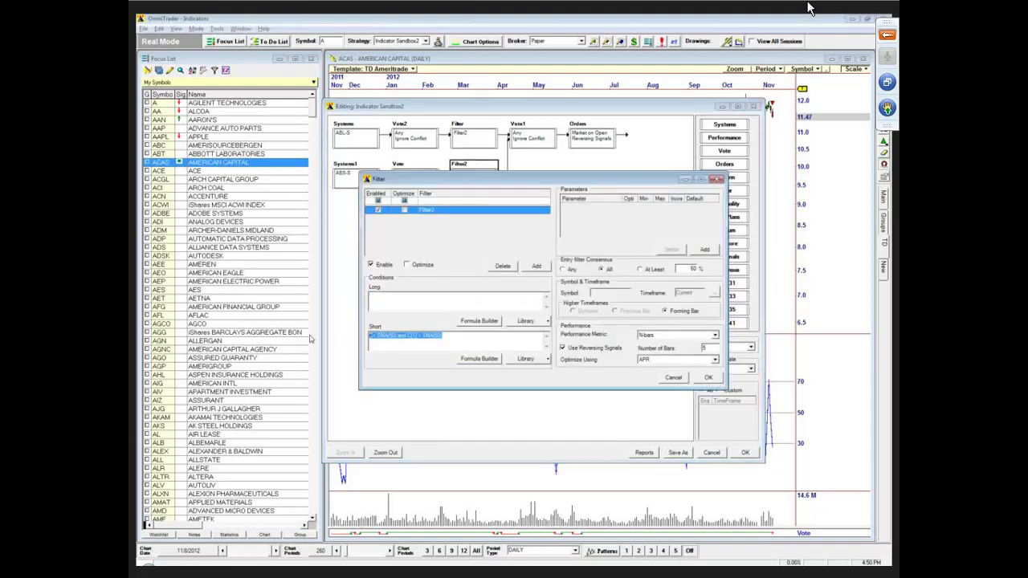
{"action": "type", "text": "RSI(9) < 30"}
{"action": "left_click", "coordinate": [707, 378]}
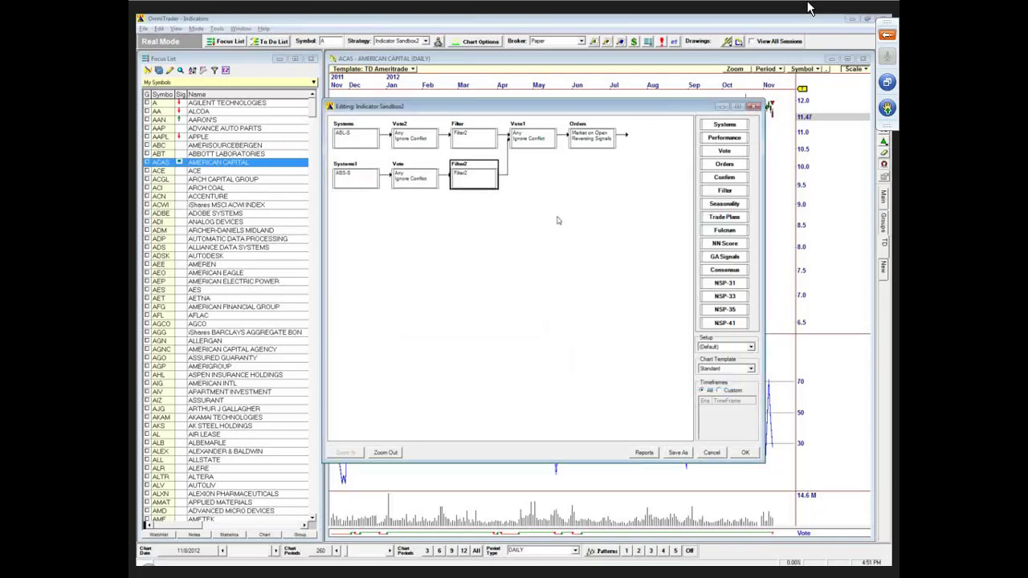
Enable the Fixed Loss Stop in the strategy's order exits with a default stop level of 2.
{"action": "double_click", "coordinate": [589, 146]}
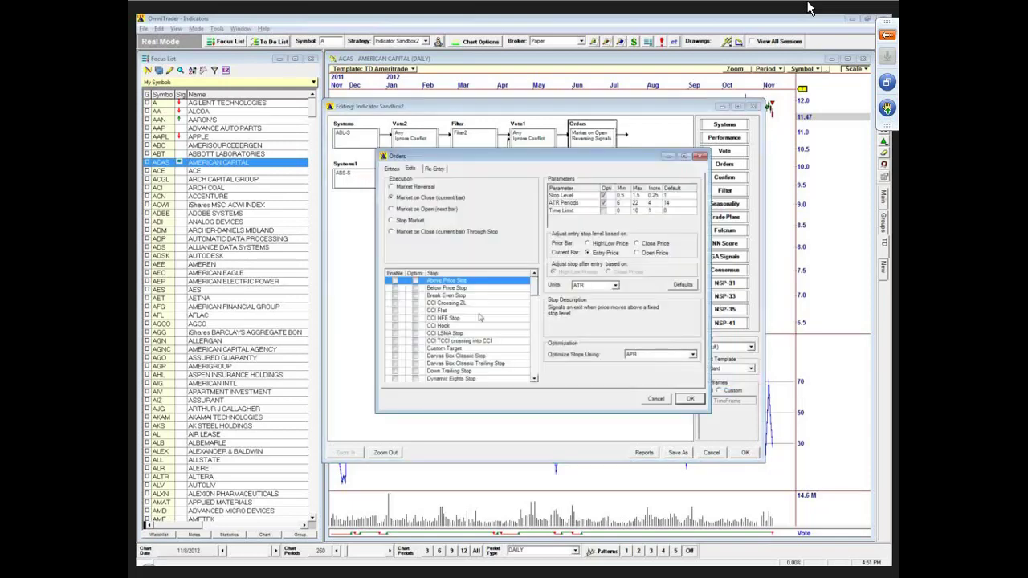
{"action": "left_click_drag", "start_coordinate": [536, 290], "coordinate": [538, 306]}
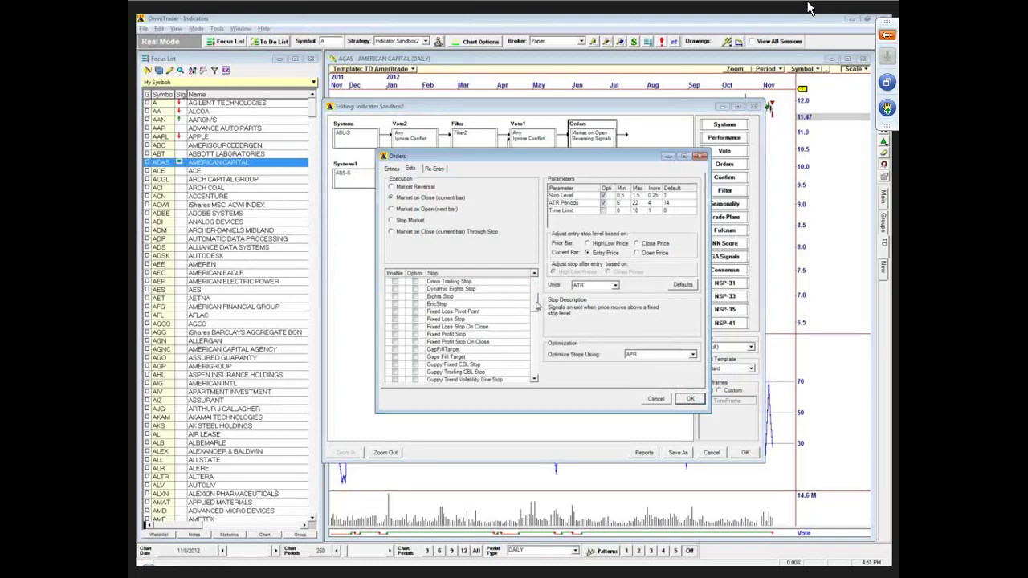
{"action": "left_click", "coordinate": [455, 319]}
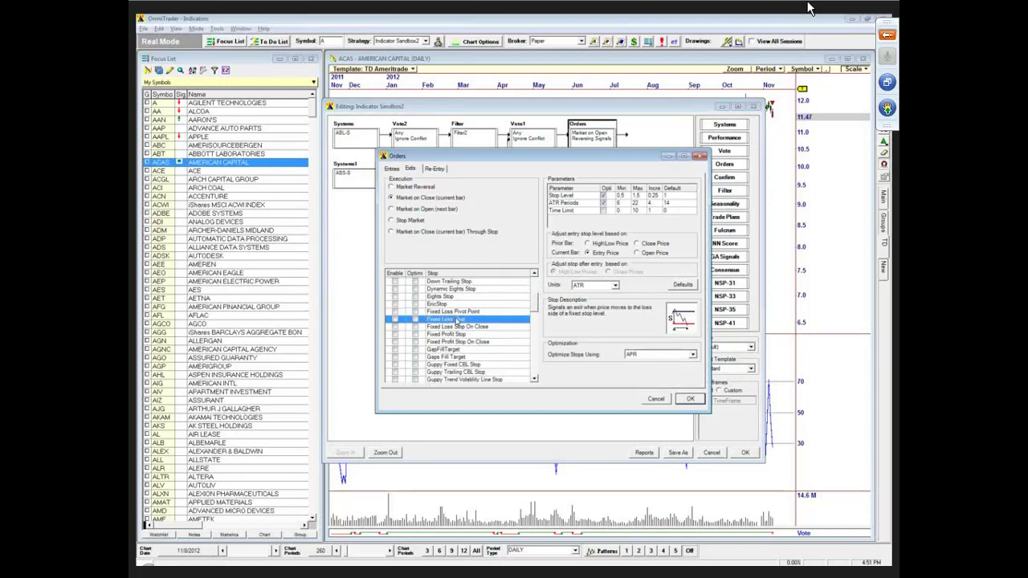
{"action": "left_click", "coordinate": [394, 319]}
{"action": "left_click", "coordinate": [677, 197]}
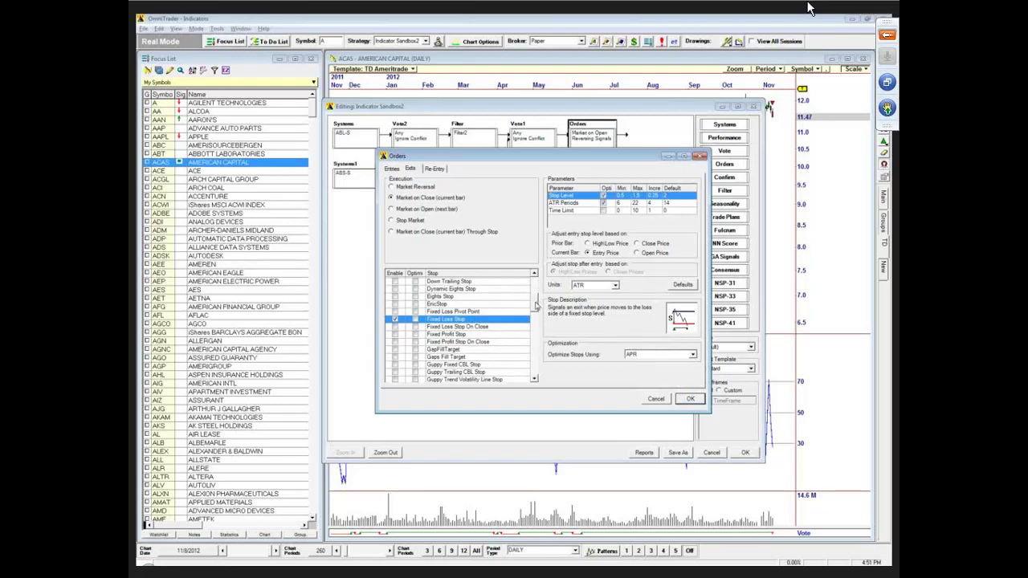
Replace the Reversing Signals exit with the Trailing Profit Stop and save the strategy.
{"action": "left_click_drag", "start_coordinate": [535, 305], "coordinate": [536, 351]}
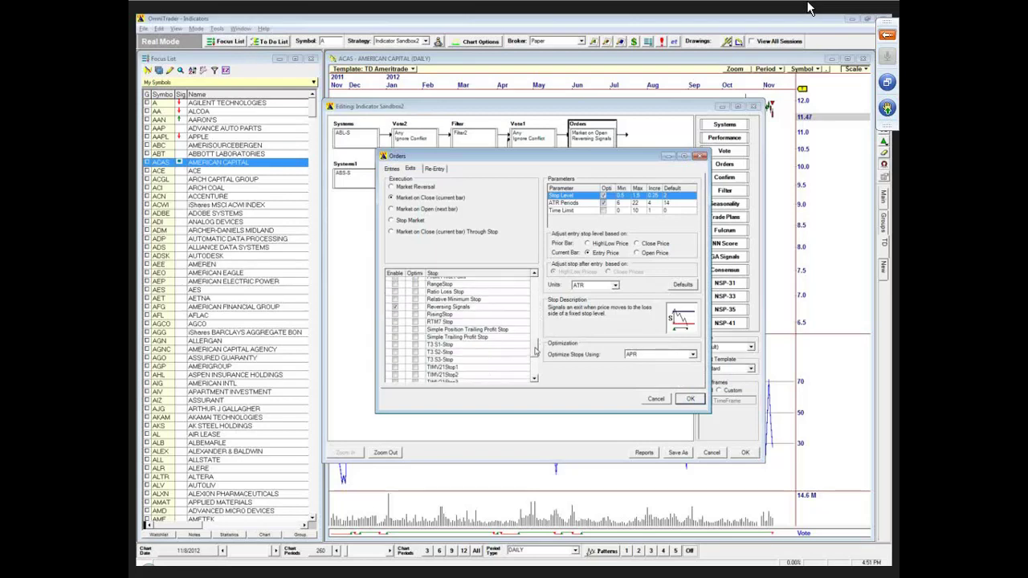
{"action": "left_click", "coordinate": [400, 307]}
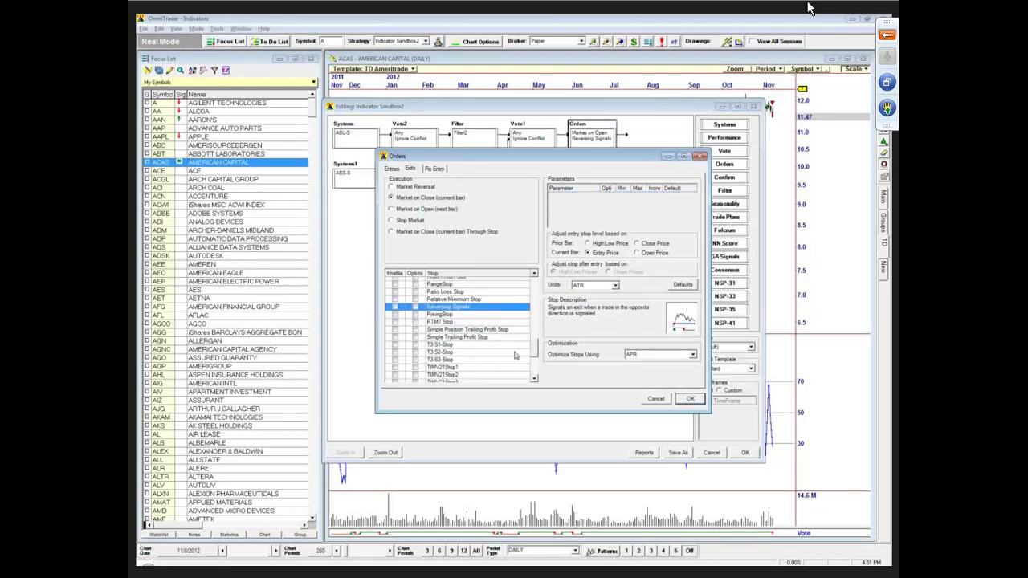
{"action": "left_click", "coordinate": [538, 370]}
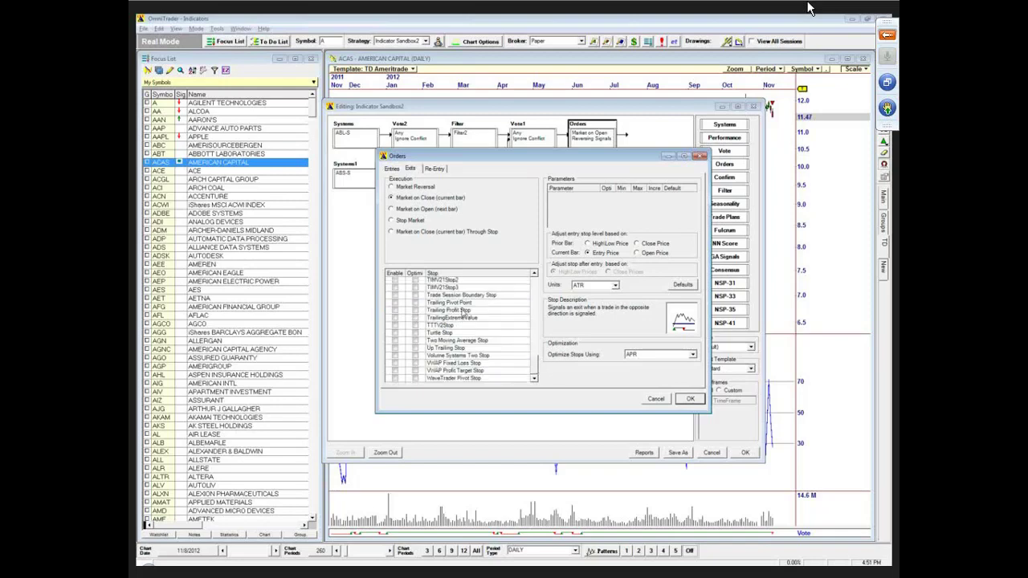
{"action": "left_click", "coordinate": [463, 310]}
{"action": "left_click", "coordinate": [395, 311]}
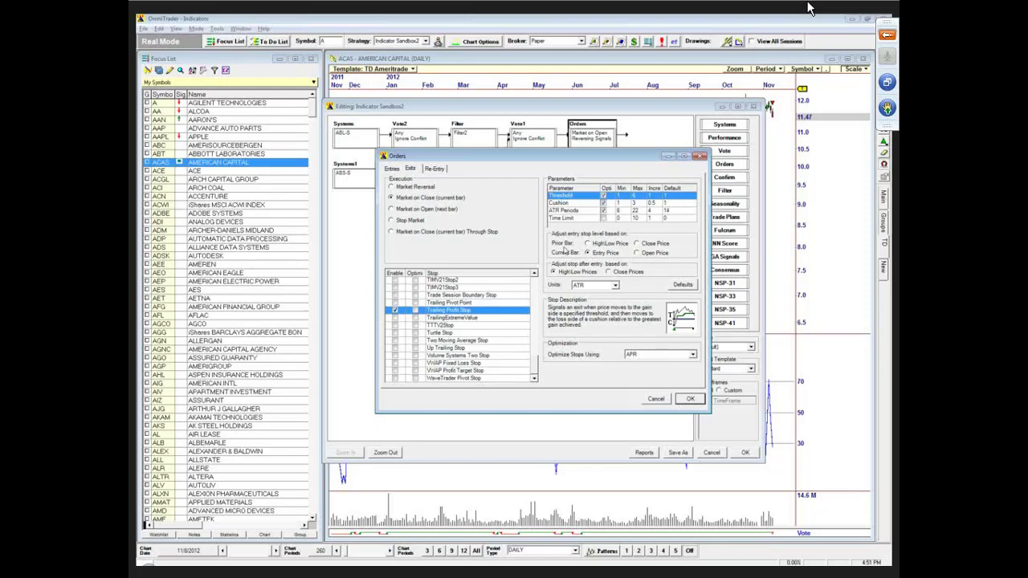
{"action": "left_click", "coordinate": [689, 402]}
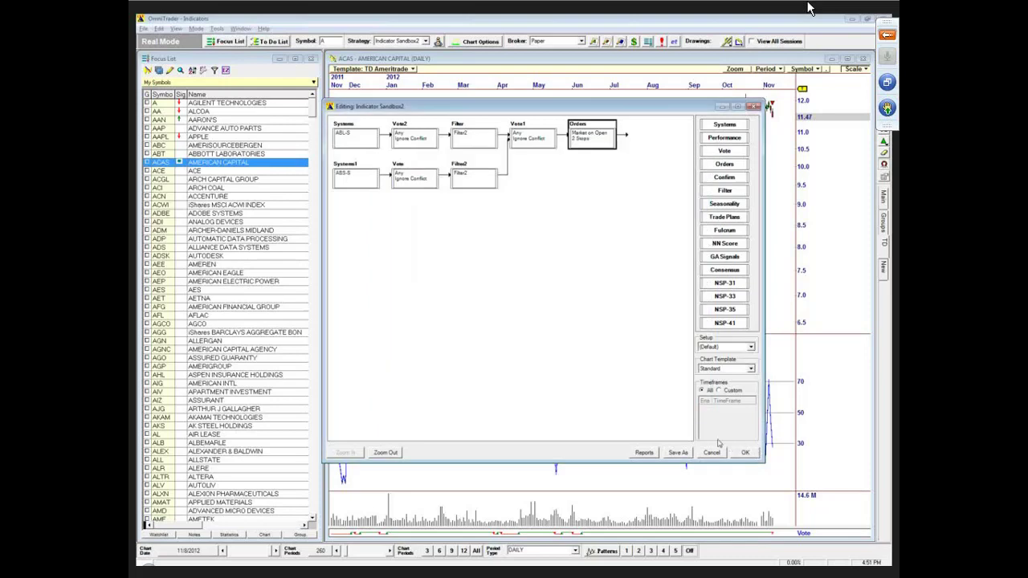
{"action": "left_click", "coordinate": [746, 452]}
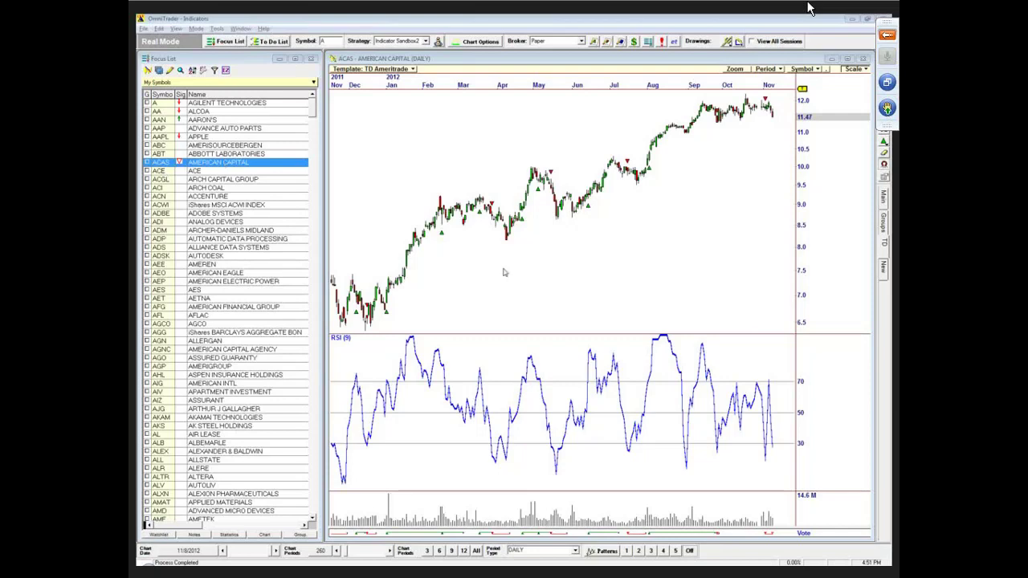
Inspect the mid-May 2012 short signal bar on the ACAS daily chart against its RSI(9) reading.
{"action": "left_click_drag", "start_coordinate": [608, 81], "coordinate": [509, 99]}
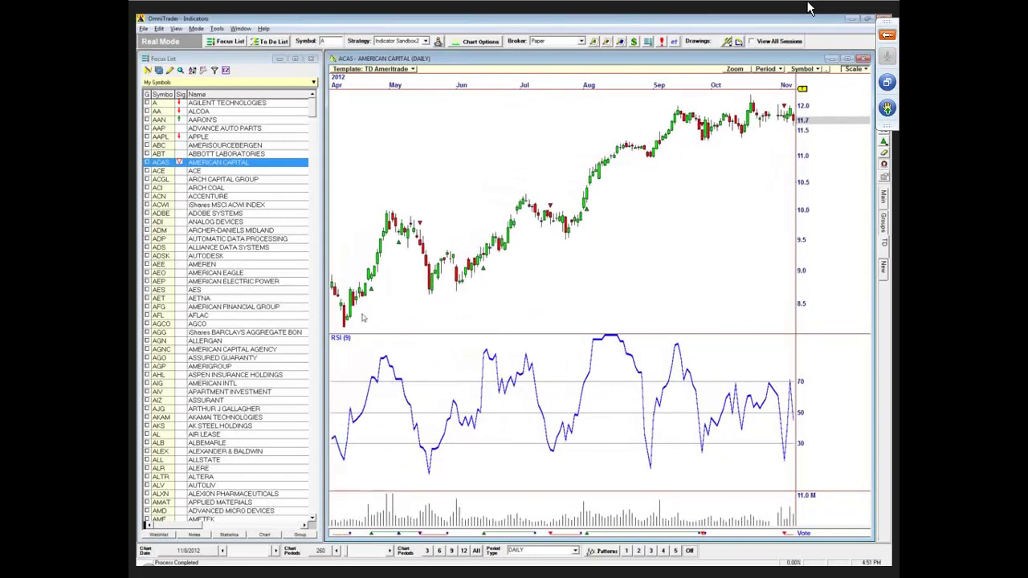
{"action": "left_click", "coordinate": [418, 179]}
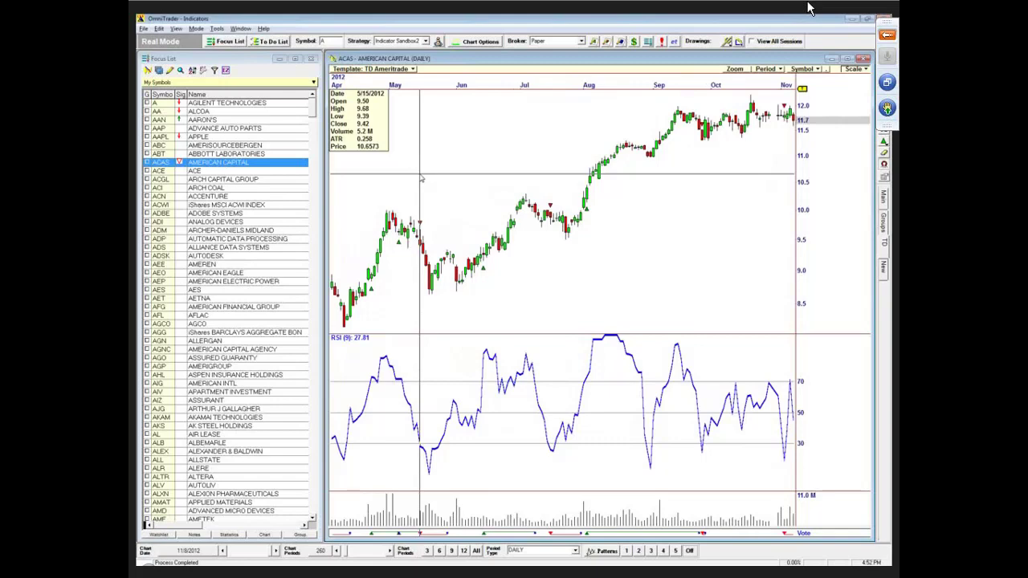
{"action": "left_click_drag", "start_coordinate": [419, 179], "coordinate": [493, 177]}
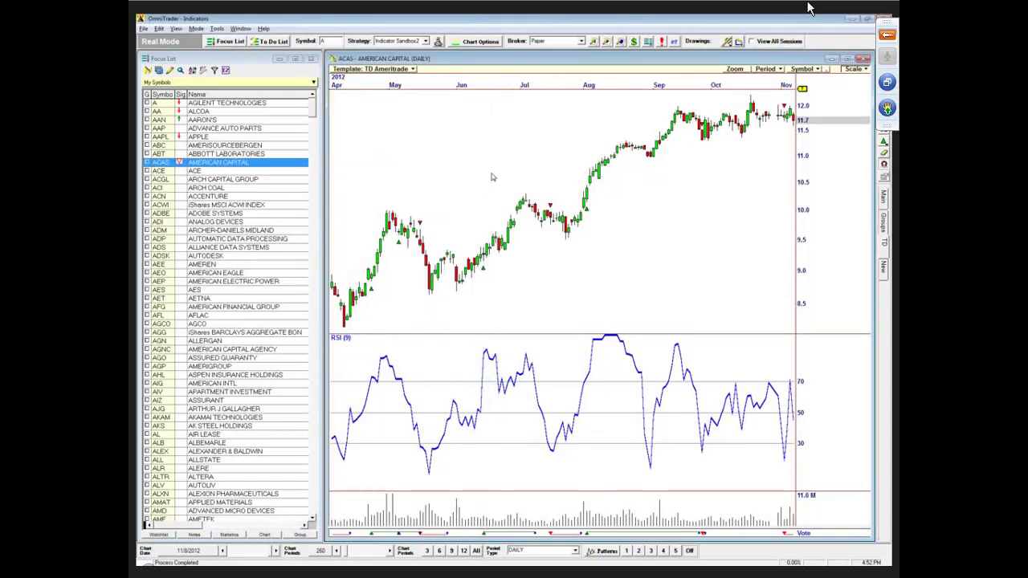
Change the long condition in the ABL-S branch's filter of the Indicator Sandbox2 strategy to RSI(9) < 30.
{"action": "left_click", "coordinate": [438, 42]}
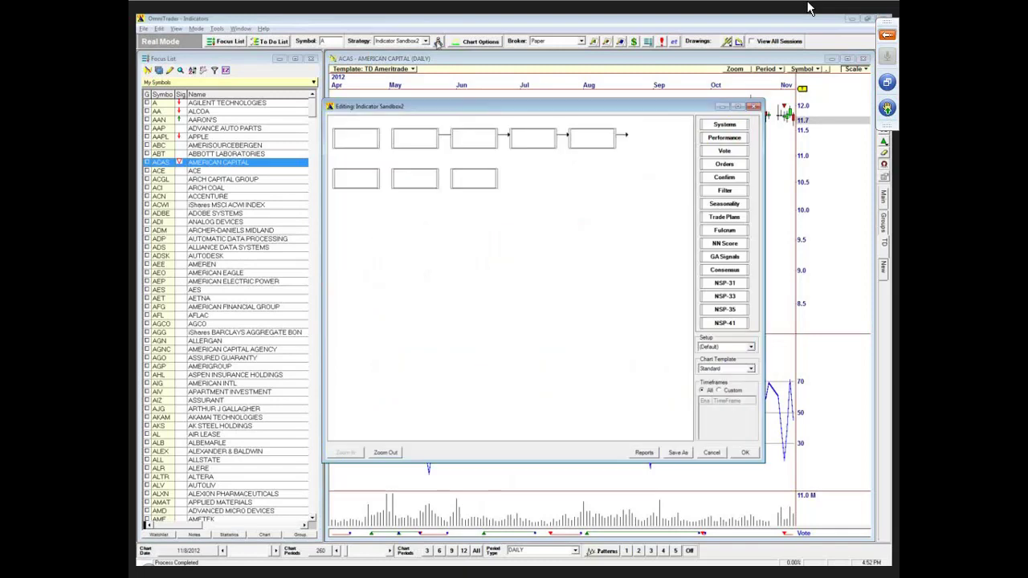
{"action": "double_click", "coordinate": [471, 141]}
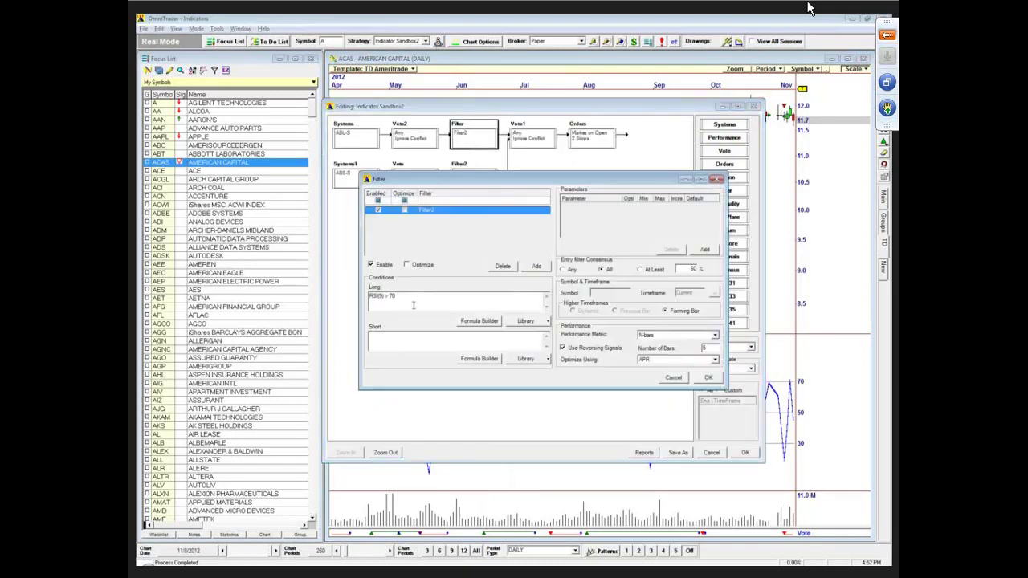
{"action": "double_click", "coordinate": [393, 296]}
{"action": "left_click", "coordinate": [401, 297]}
{"action": "double_click", "coordinate": [393, 296]}
{"action": "key", "text": "shift+Left"}
{"action": "type", "text": "< 30"}
{"action": "left_click", "coordinate": [708, 378]}
Change the short condition in the ABS-S branch's filter to RSI(9) > 70 and save the strategy.
{"action": "left_click", "coordinate": [481, 183]}
{"action": "double_click", "coordinate": [482, 188]}
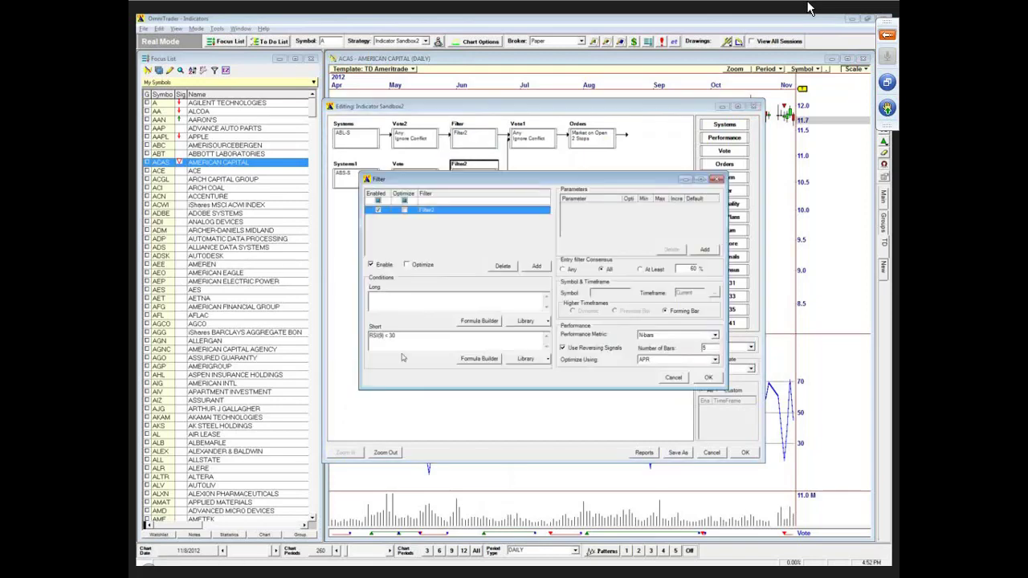
{"action": "left_click_drag", "start_coordinate": [384, 336], "coordinate": [415, 338]}
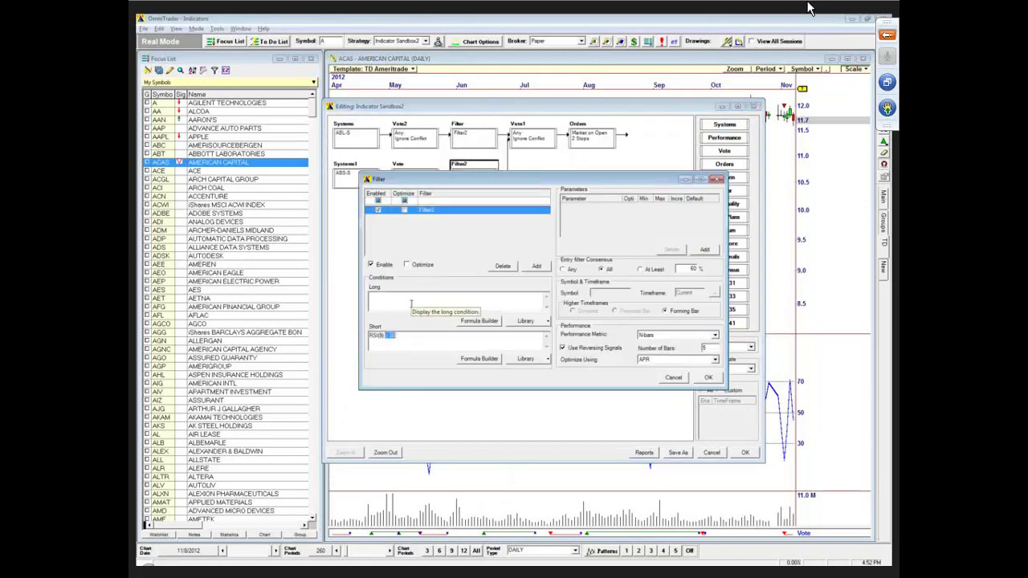
{"action": "type", "text": "> 70"}
{"action": "left_click", "coordinate": [709, 378]}
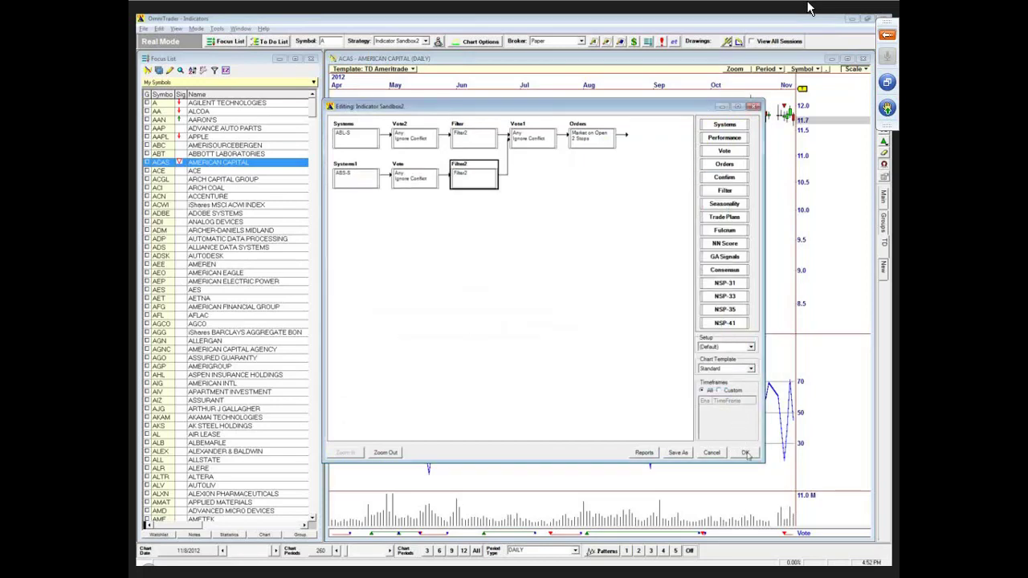
{"action": "left_click", "coordinate": [746, 454]}
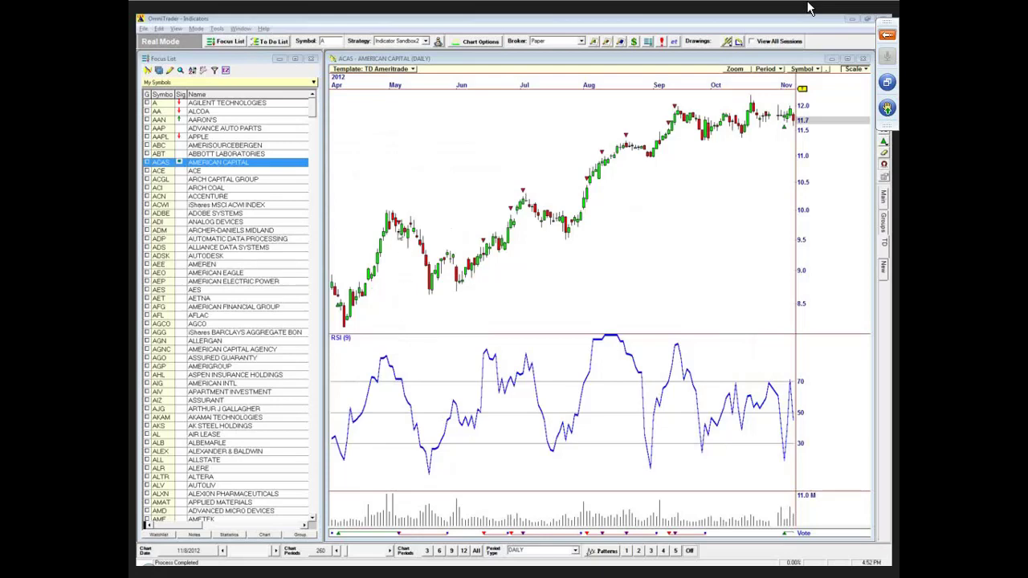
Examine the strategy's long and short signals against RSI(9) on the ACAS daily chart across 2011 and 2012.
{"action": "left_click", "coordinate": [394, 127]}
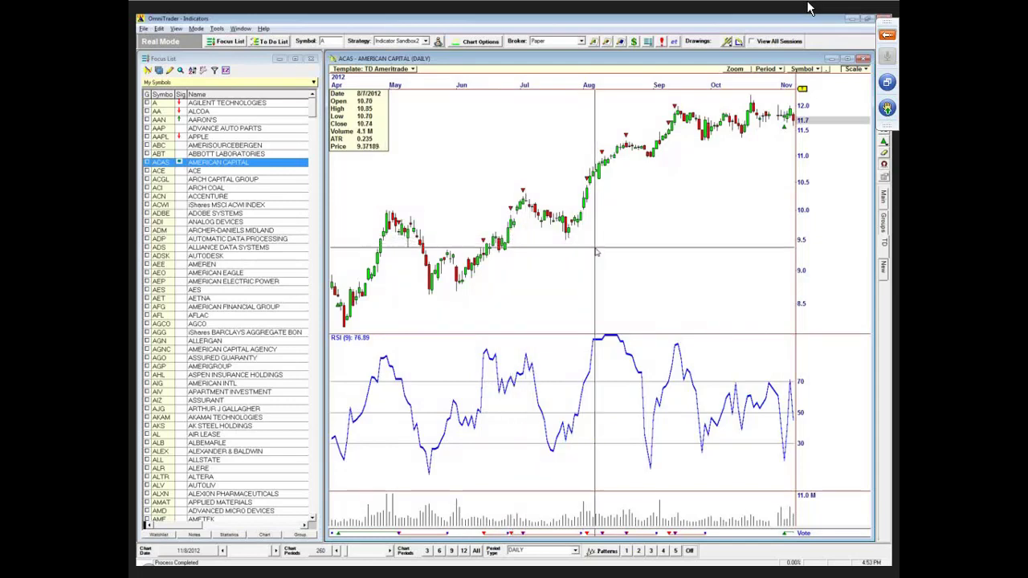
{"action": "left_click_drag", "start_coordinate": [604, 251], "coordinate": [746, 237]}
{"action": "scroll", "coordinate": [624, 241], "scroll_direction": "up", "scroll_amount": 8}
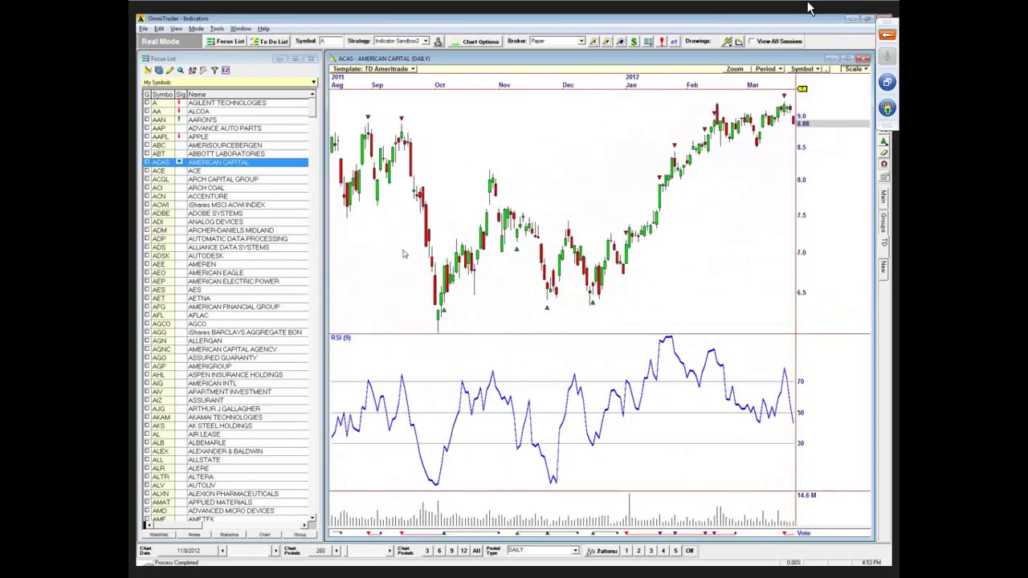
{"action": "left_click_drag", "start_coordinate": [355, 259], "coordinate": [430, 267]}
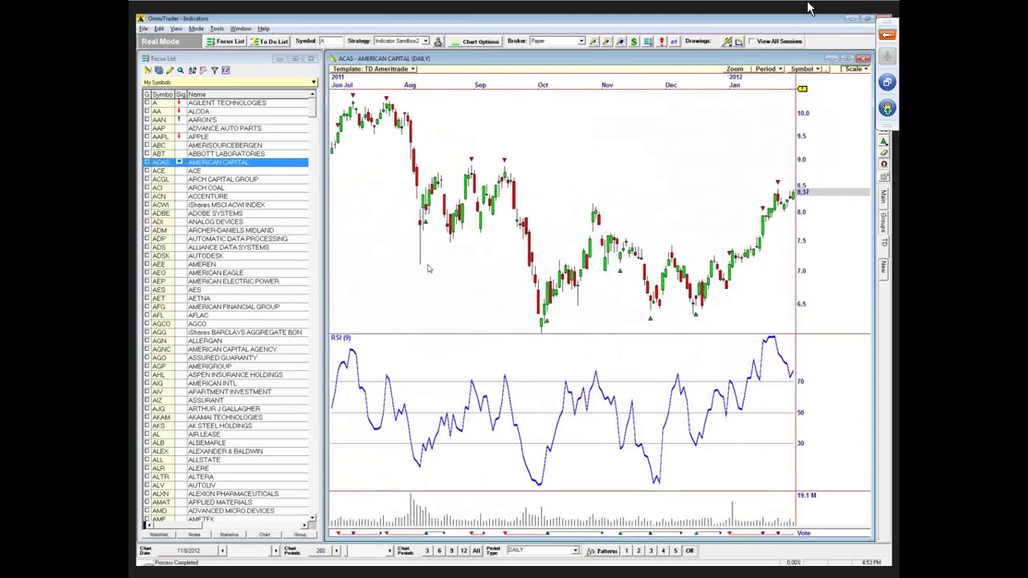
{"action": "left_click_drag", "start_coordinate": [582, 89], "coordinate": [514, 85]}
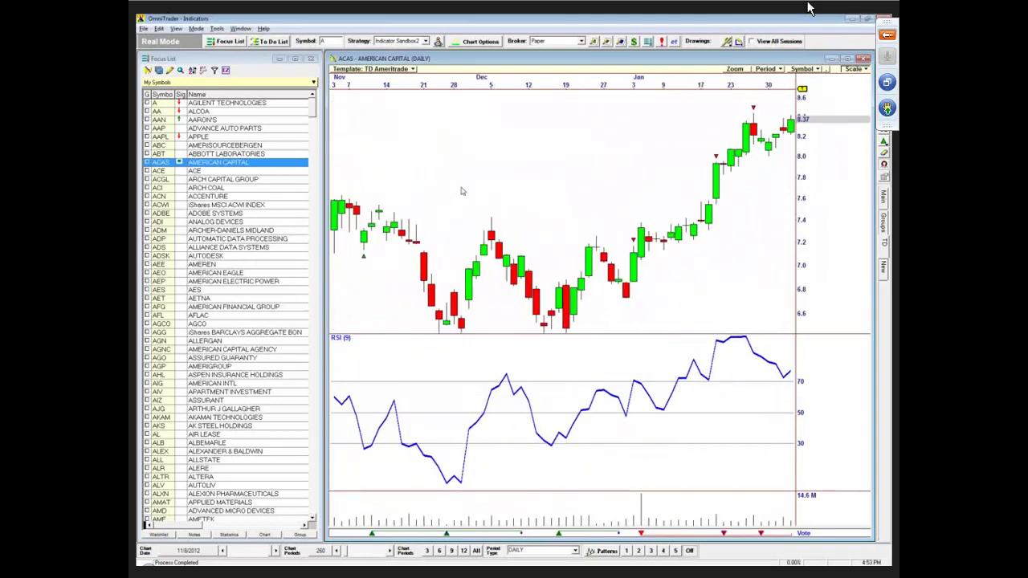
{"action": "left_click_drag", "start_coordinate": [498, 181], "coordinate": [540, 172]}
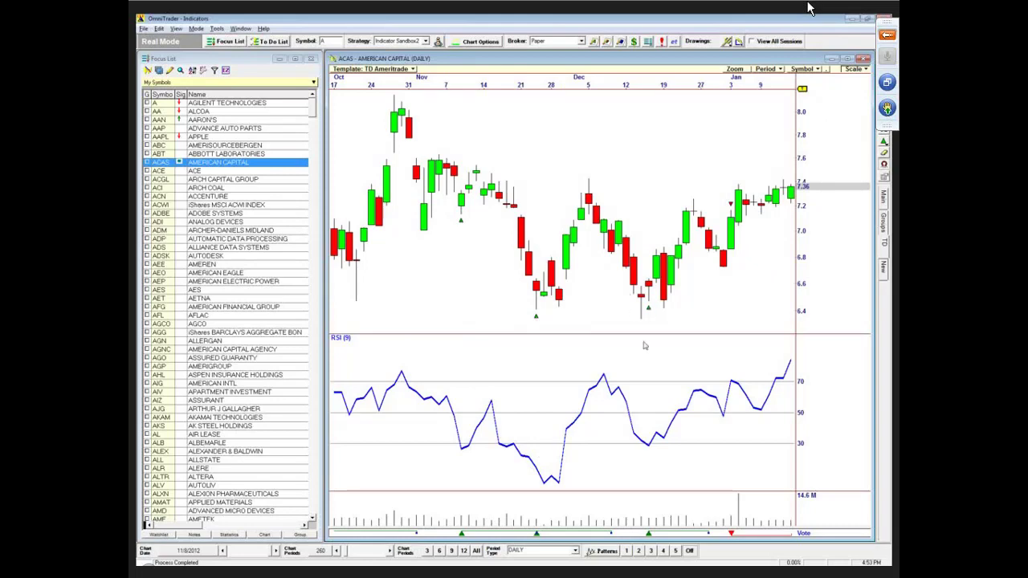
{"action": "left_click_drag", "start_coordinate": [634, 218], "coordinate": [652, 216]}
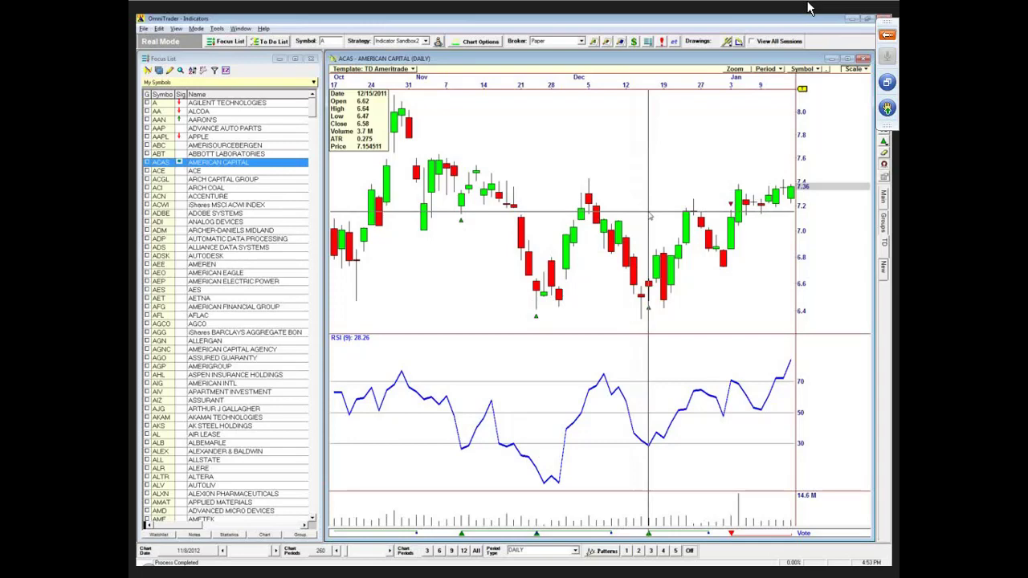
{"action": "left_click_drag", "start_coordinate": [650, 217], "coordinate": [652, 217]}
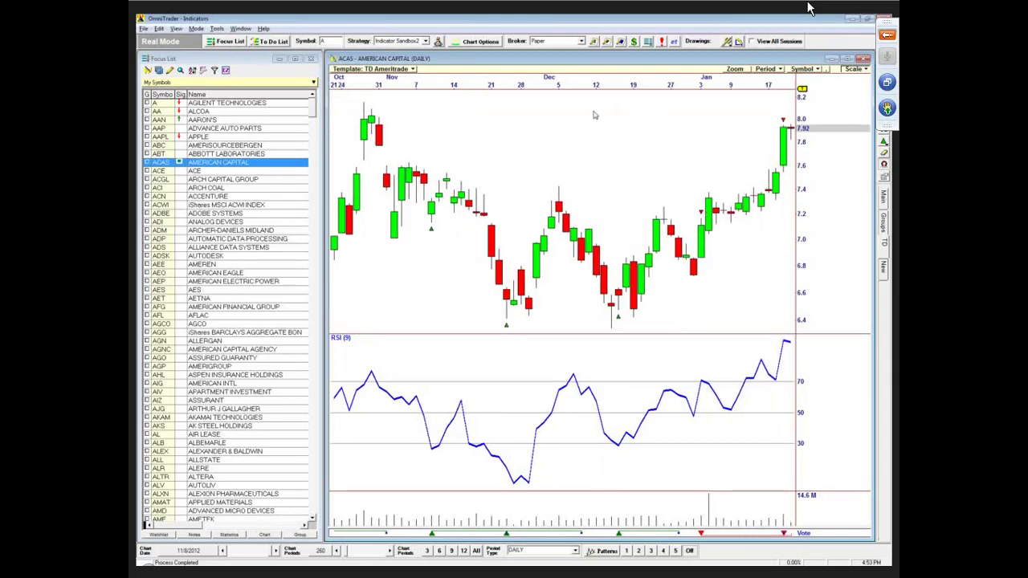
{"action": "scroll", "coordinate": [409, 80], "scroll_direction": "down", "scroll_amount": 5}
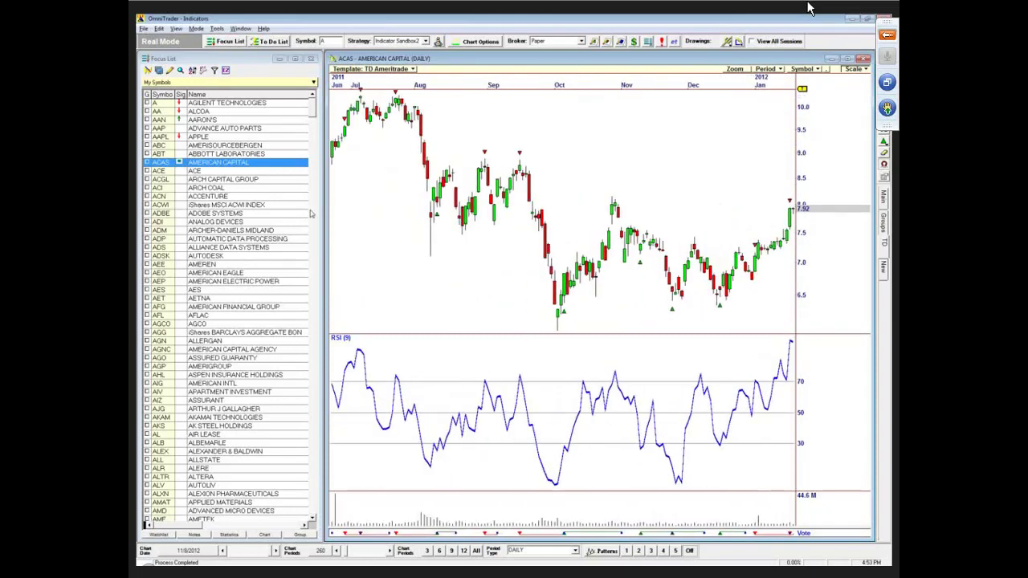
{"action": "left_click_drag", "start_coordinate": [388, 231], "coordinate": [487, 253]}
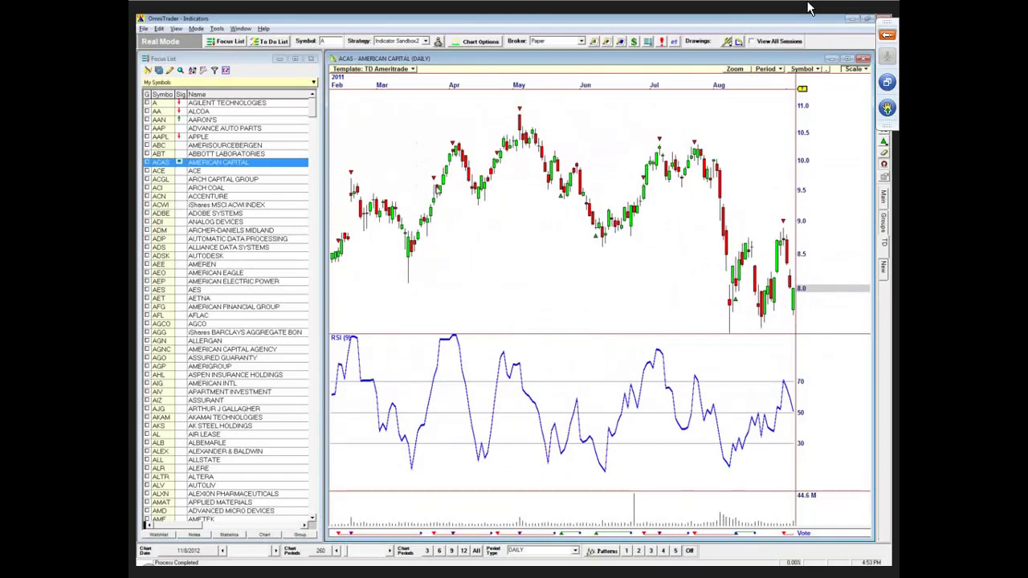
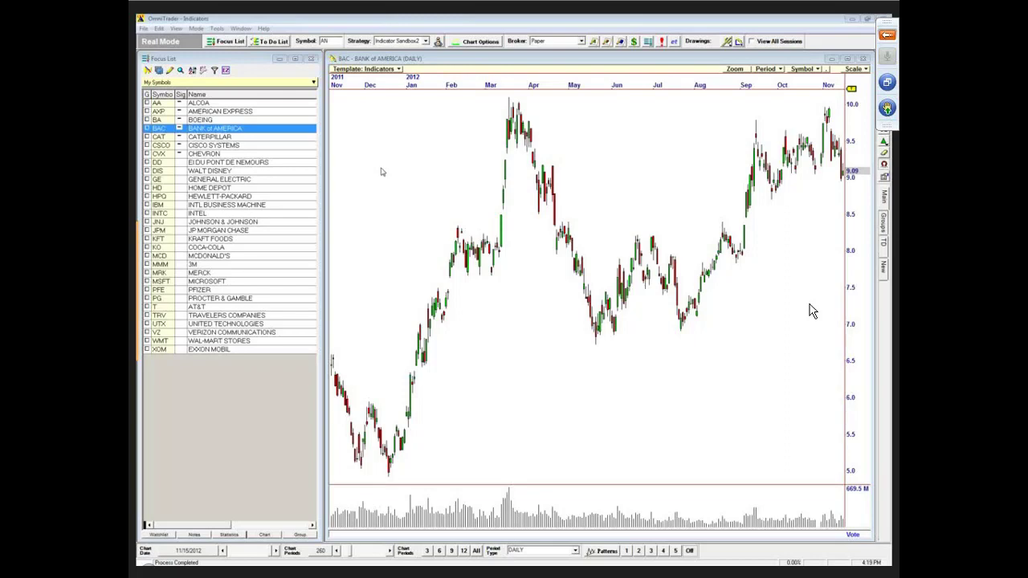
Add a Simple Moving Average to the Bank of America daily chart with 60 periods.
{"action": "right_click", "coordinate": [363, 171]}
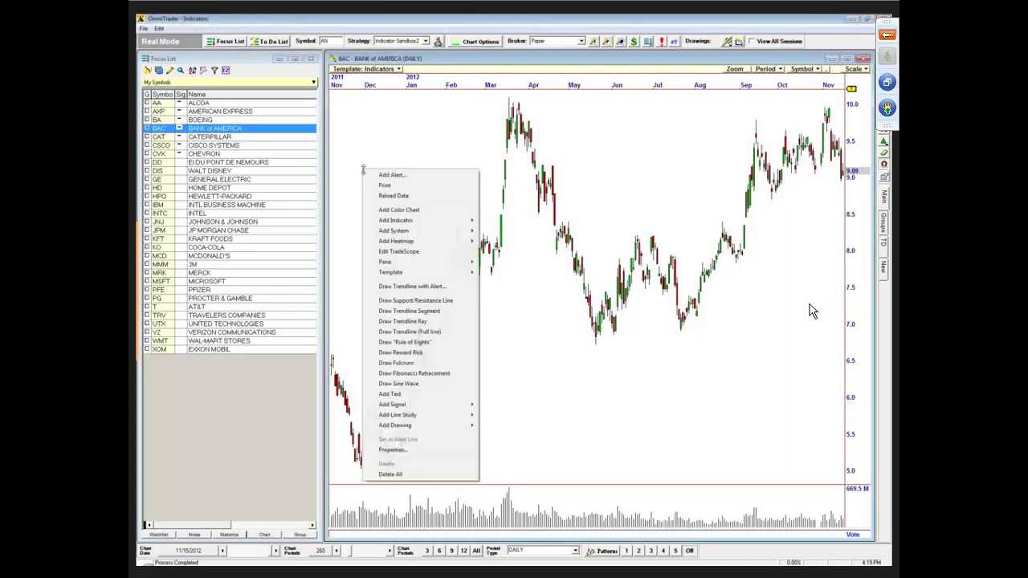
{"action": "mouse_move", "coordinate": [397, 221]}
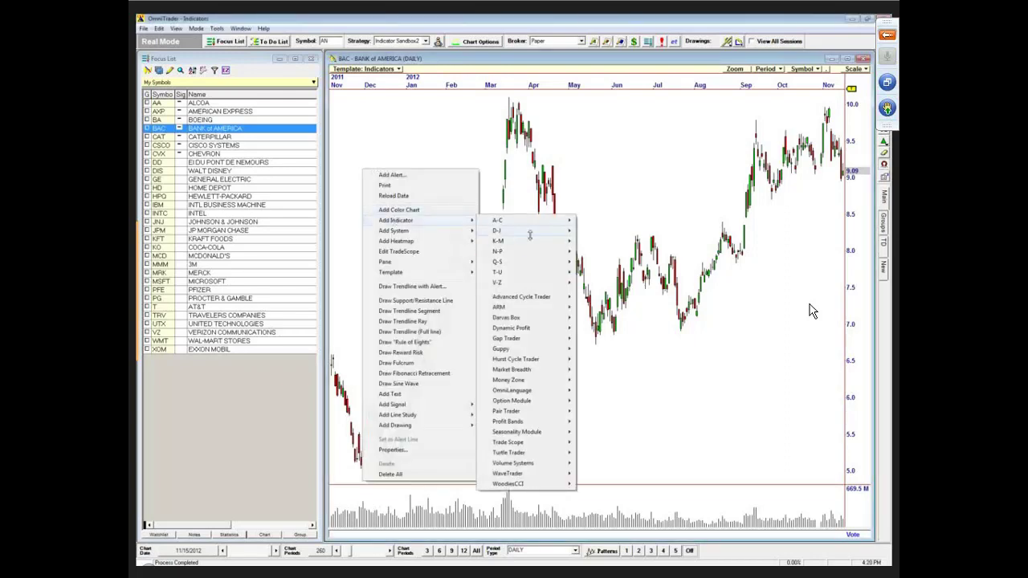
{"action": "mouse_move", "coordinate": [535, 241]}
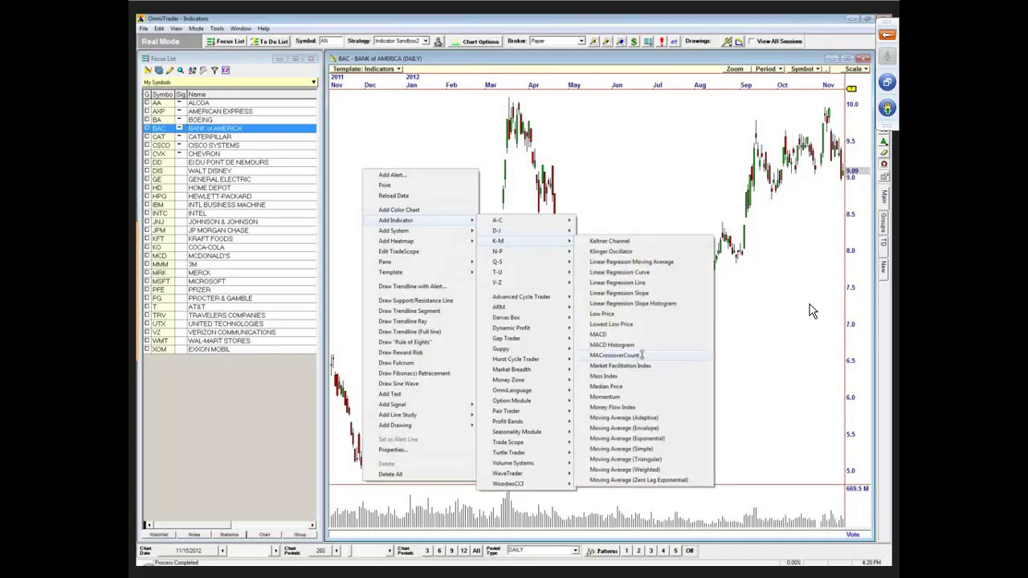
{"action": "left_click", "coordinate": [617, 450]}
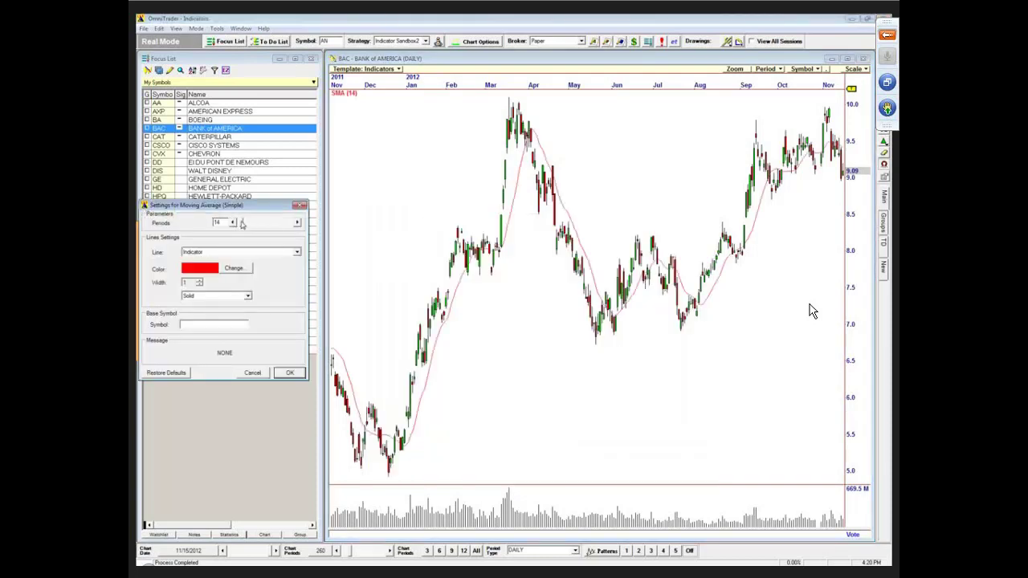
{"action": "left_click_drag", "start_coordinate": [242, 224], "coordinate": [249, 225]}
{"action": "double_click", "coordinate": [216, 223]}
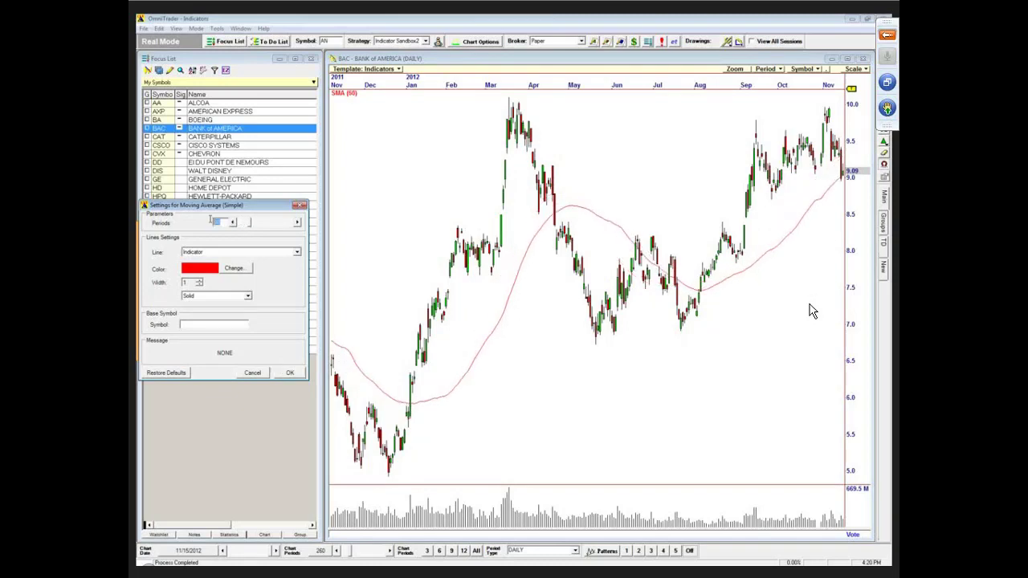
Set the moving average's line width to 4 and apply its settings.
{"action": "left_click", "coordinate": [200, 281]}
{"action": "left_click", "coordinate": [200, 281]}
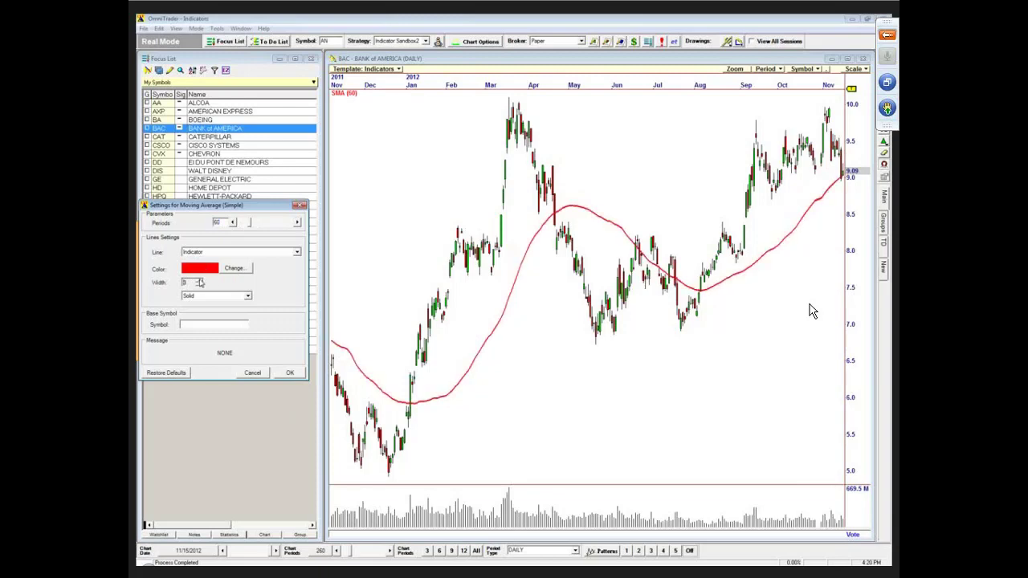
{"action": "left_click", "coordinate": [200, 281]}
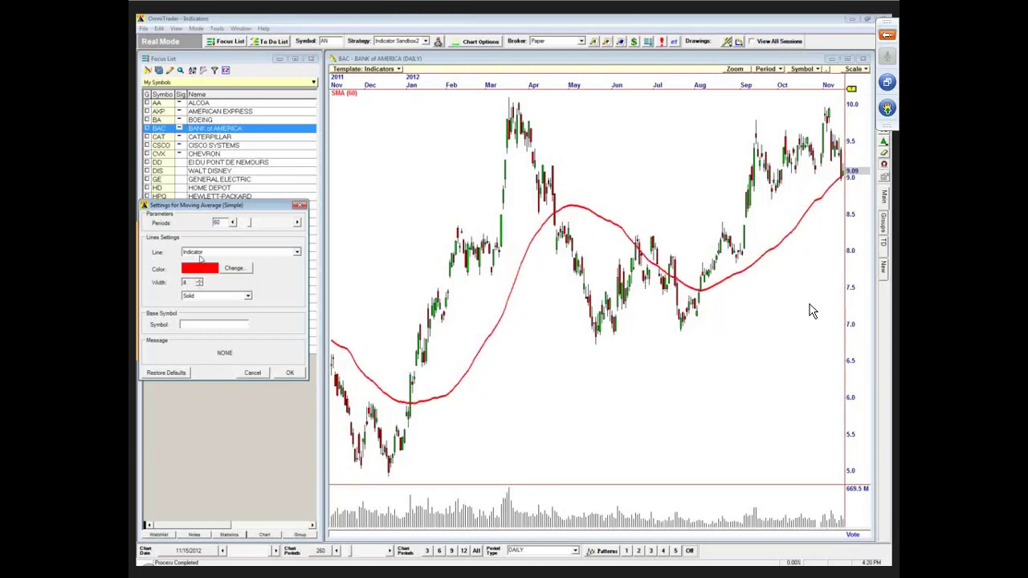
{"action": "left_click", "coordinate": [290, 373]}
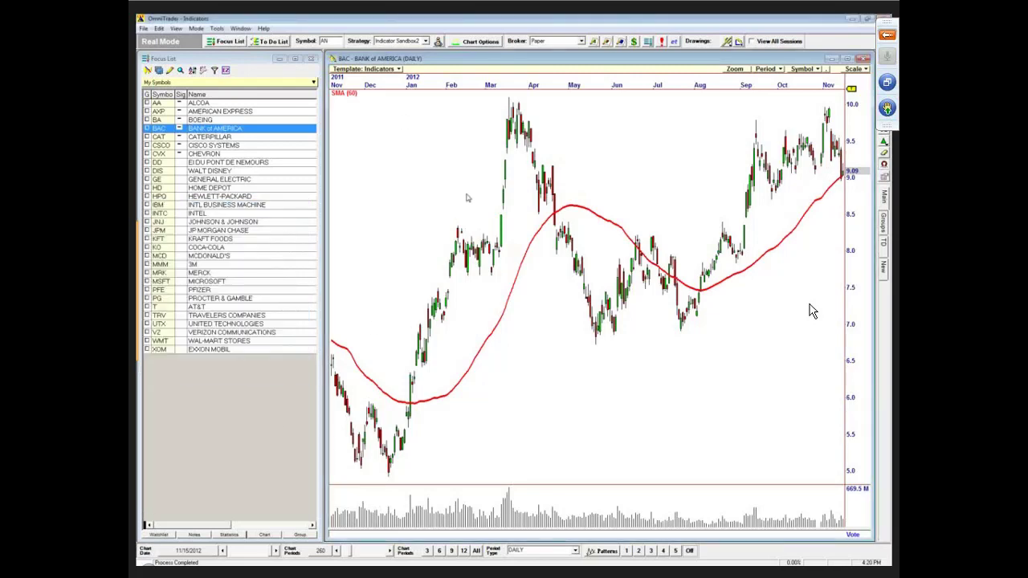
Add the Trend Intensity Index to the BAC chart with major periods 60, minor periods 30 and line width 3.
{"action": "scroll", "coordinate": [811, 312], "scroll_direction": "down", "scroll_amount": 5}
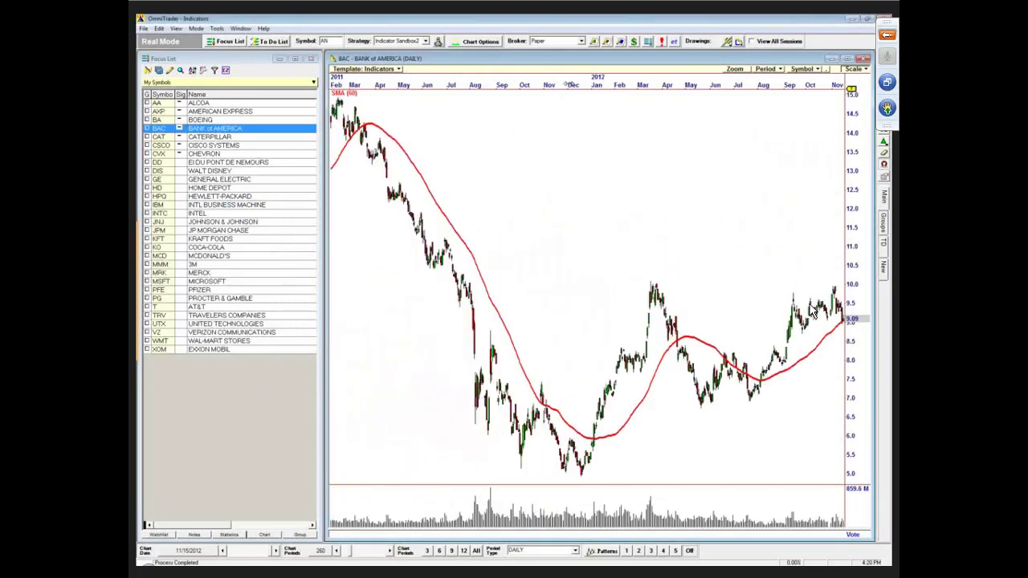
{"action": "right_click", "coordinate": [452, 127]}
{"action": "mouse_move", "coordinate": [482, 179]}
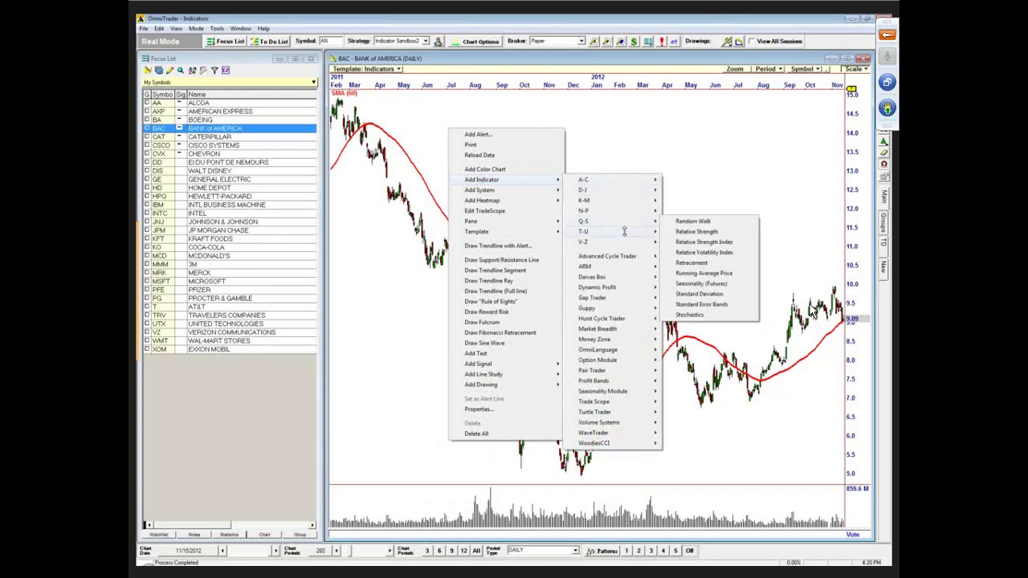
{"action": "mouse_move", "coordinate": [626, 231]}
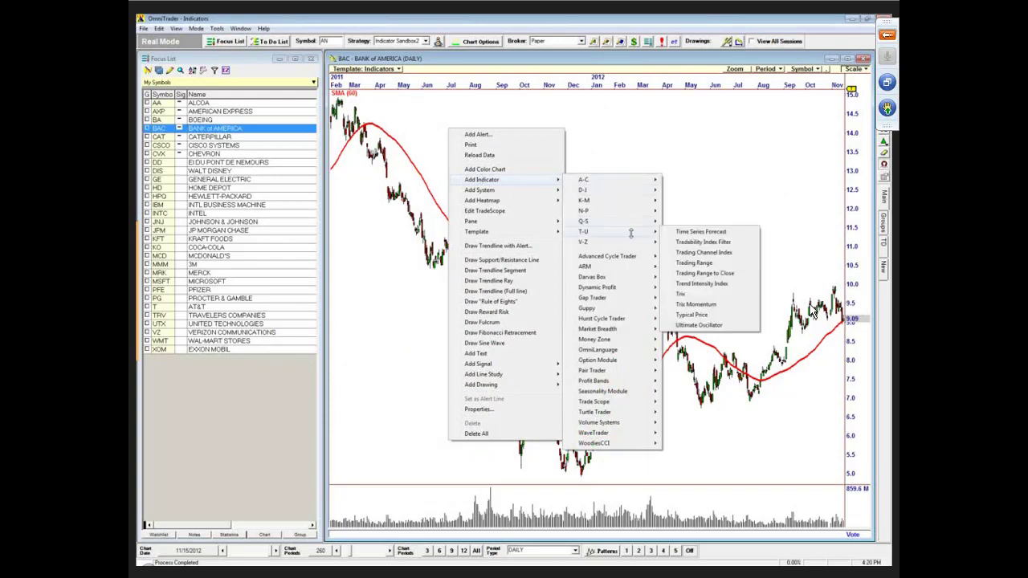
{"action": "left_click", "coordinate": [705, 283]}
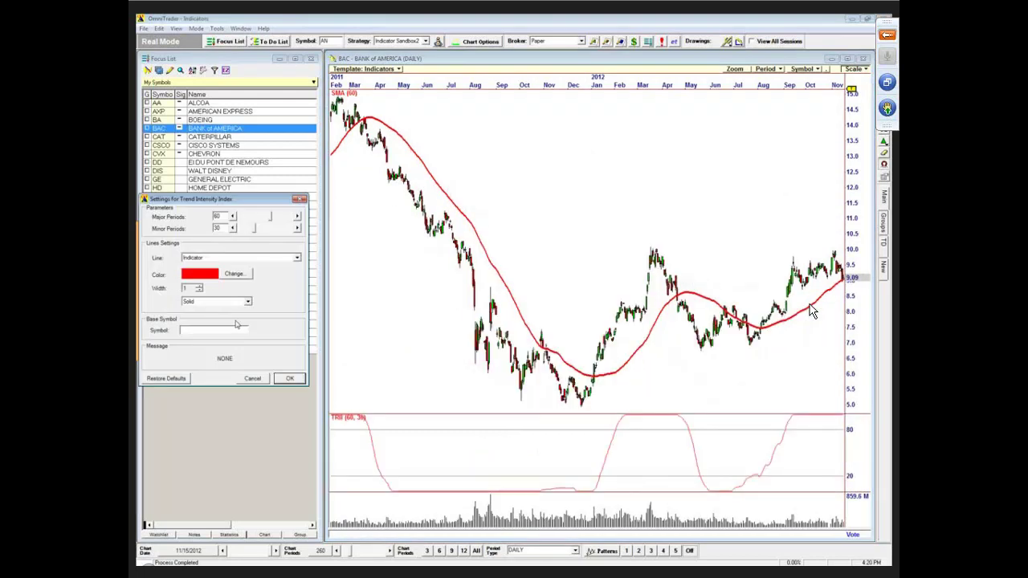
{"action": "left_click", "coordinate": [199, 286]}
{"action": "left_click", "coordinate": [200, 286]}
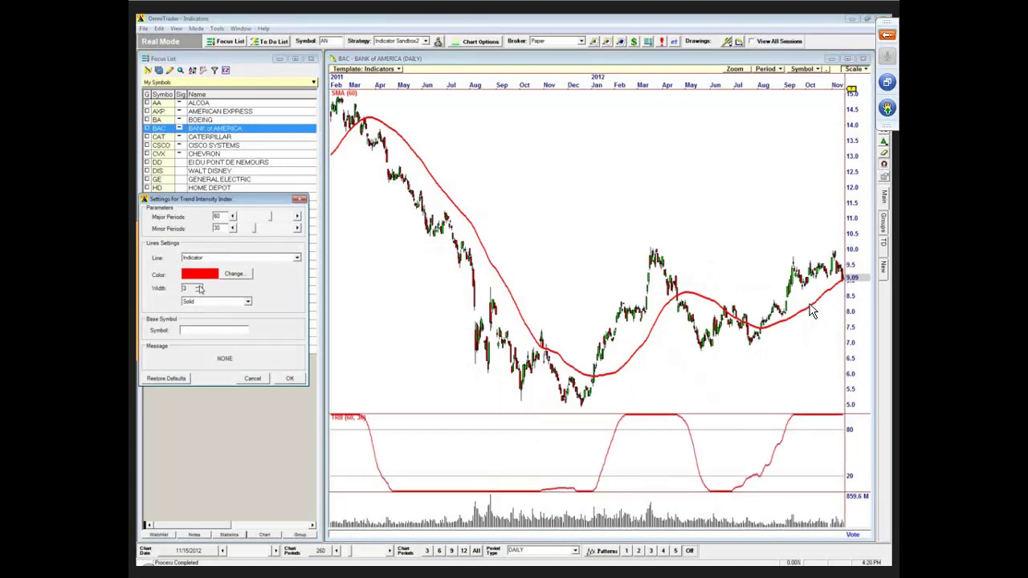
{"action": "left_click", "coordinate": [291, 378]}
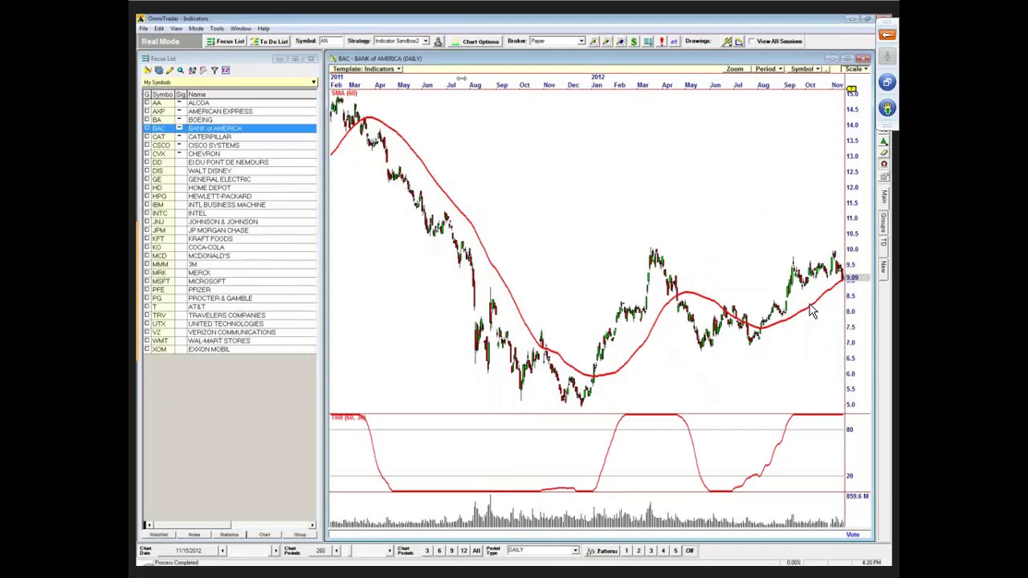
Show the BAC chart back to 2010 and open the Trend Intensity Index settings.
{"action": "left_click_drag", "start_coordinate": [461, 80], "coordinate": [579, 77]}
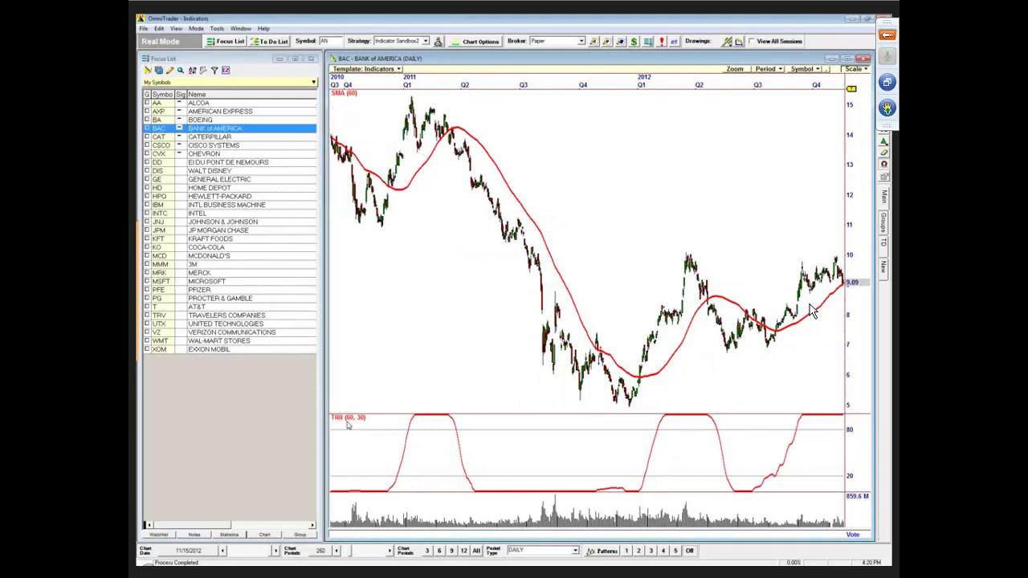
{"action": "double_click", "coordinate": [410, 438]}
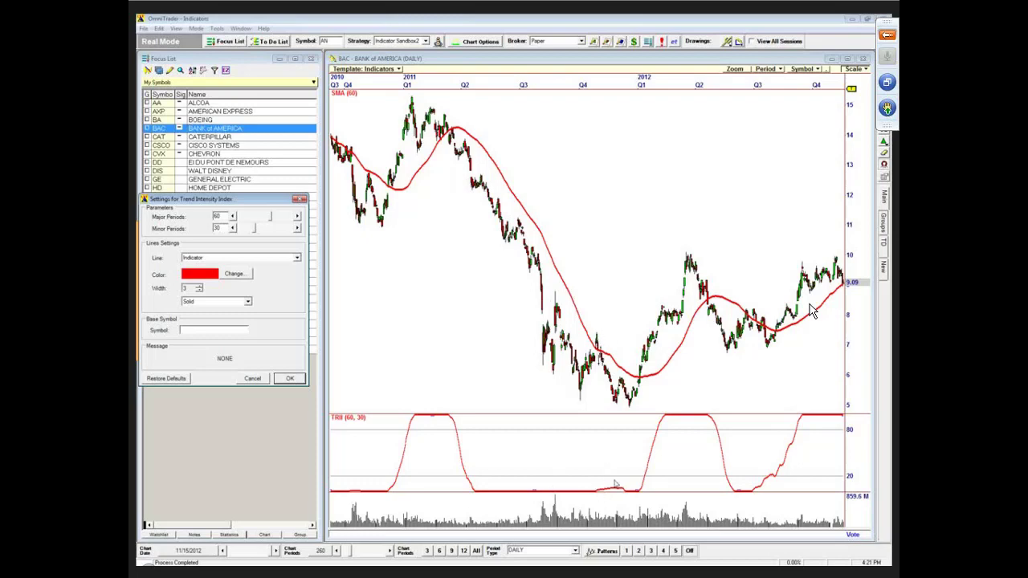
Close the Trend Intensity Index settings and examine the indicator against the 60-period moving average across BAC's 2011 and 2012 price swings.
{"action": "left_click", "coordinate": [283, 382]}
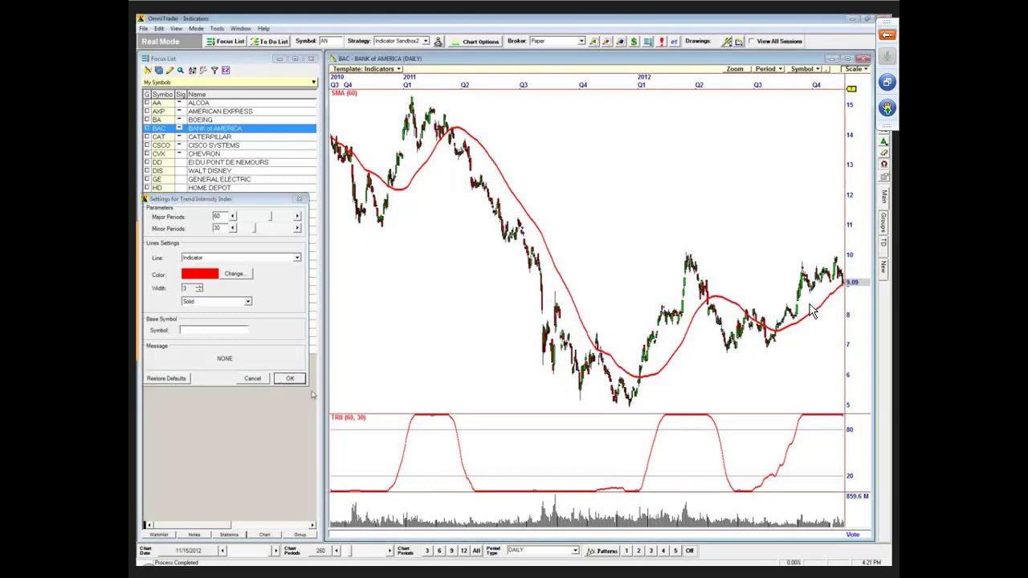
{"action": "scroll", "coordinate": [648, 85], "scroll_direction": "up", "scroll_amount": 5}
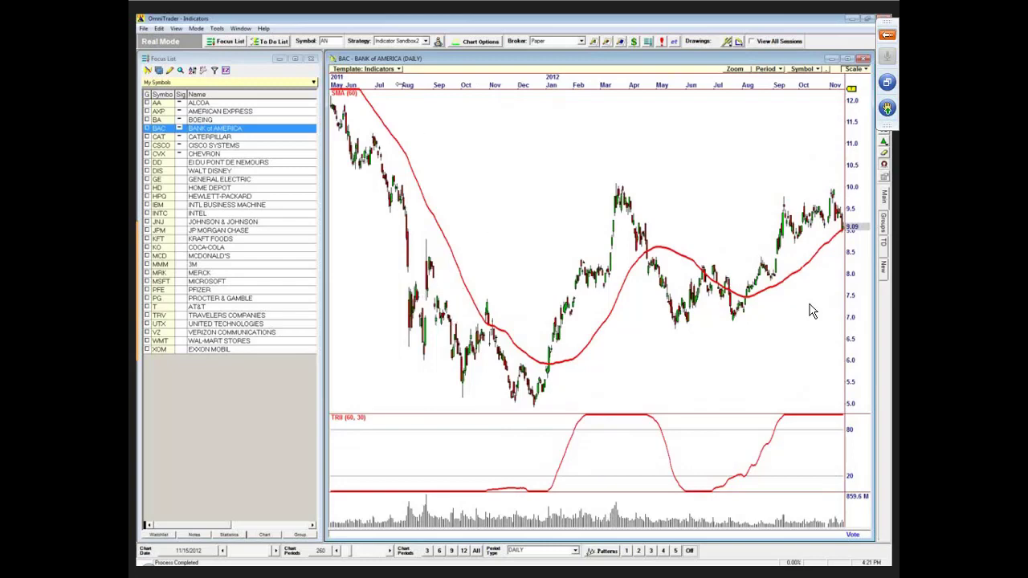
{"action": "left_click_drag", "start_coordinate": [409, 81], "coordinate": [372, 133]}
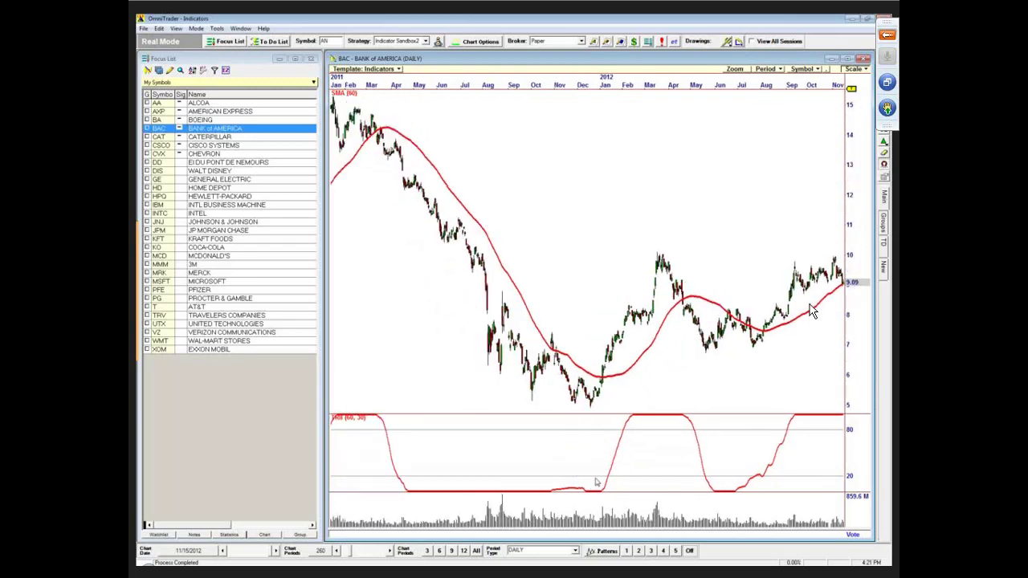
{"action": "left_click_drag", "start_coordinate": [629, 83], "coordinate": [550, 88]}
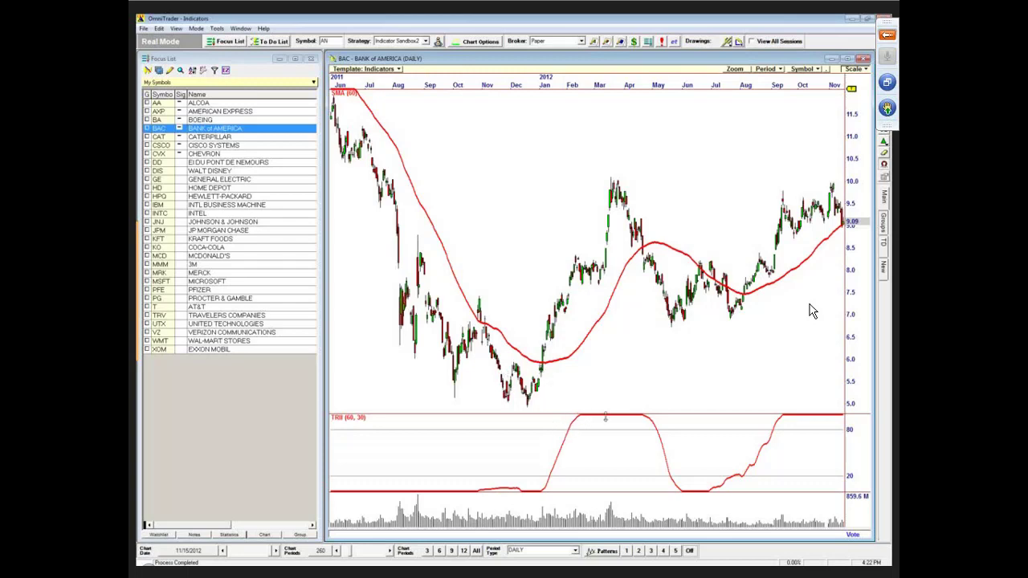
{"action": "left_click_drag", "start_coordinate": [653, 337], "coordinate": [716, 206]}
Set the Trend Intensity Index to major periods 30 and minor periods 15 and apply the settings.
{"action": "double_click", "coordinate": [570, 432]}
{"action": "double_click", "coordinate": [219, 217]}
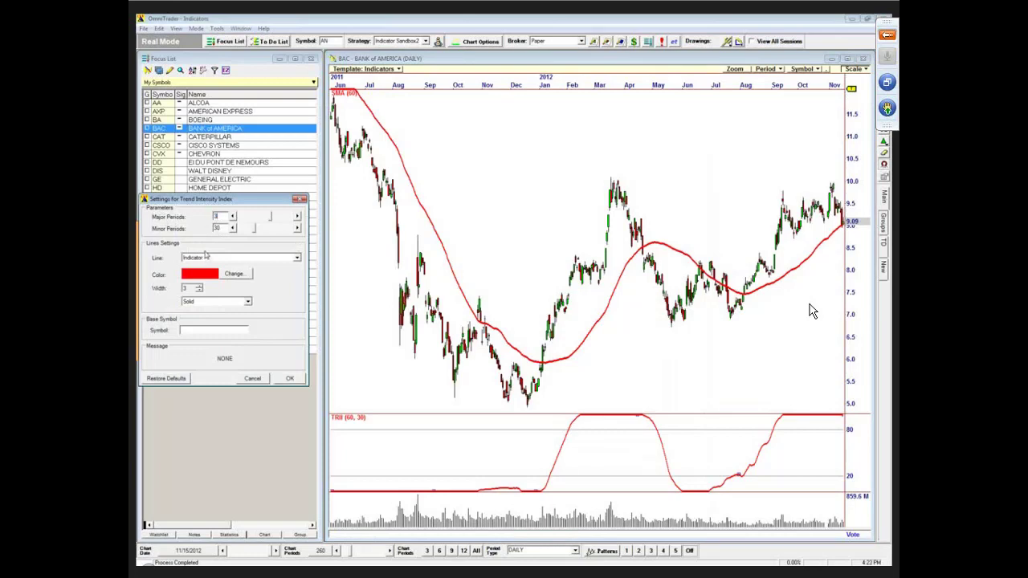
{"action": "type", "text": "0"}
{"action": "key", "text": "Tab"}
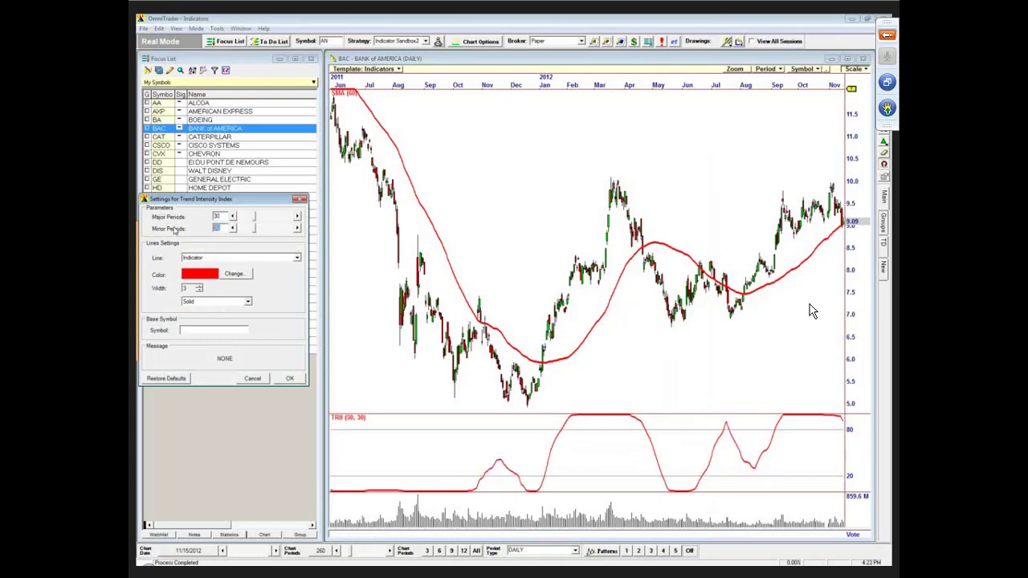
{"action": "type", "text": "15"}
{"action": "left_click", "coordinate": [289, 379]}
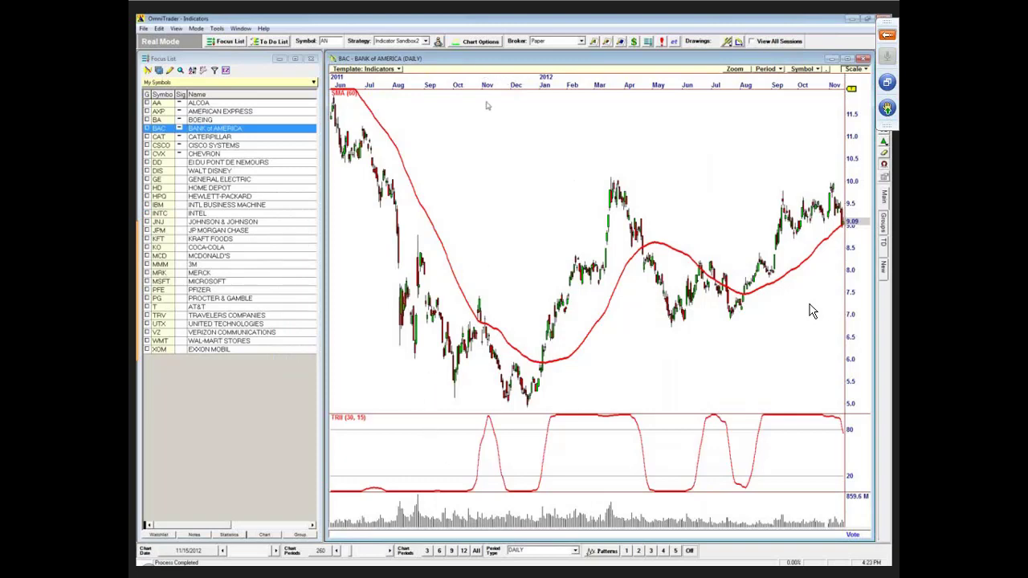
Show the BAC chart back to January 2011 and inspect price and the Trend Intensity Index with the crosshair through June 2012.
{"action": "left_click_drag", "start_coordinate": [458, 84], "coordinate": [419, 85]}
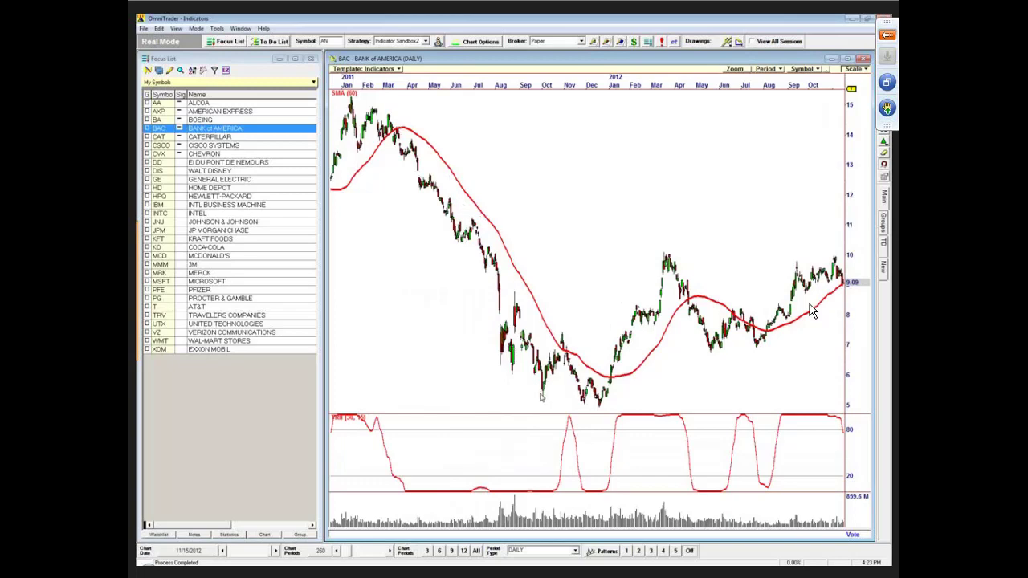
{"action": "left_click", "coordinate": [558, 277]}
{"action": "left_click_drag", "start_coordinate": [604, 287], "coordinate": [728, 258]}
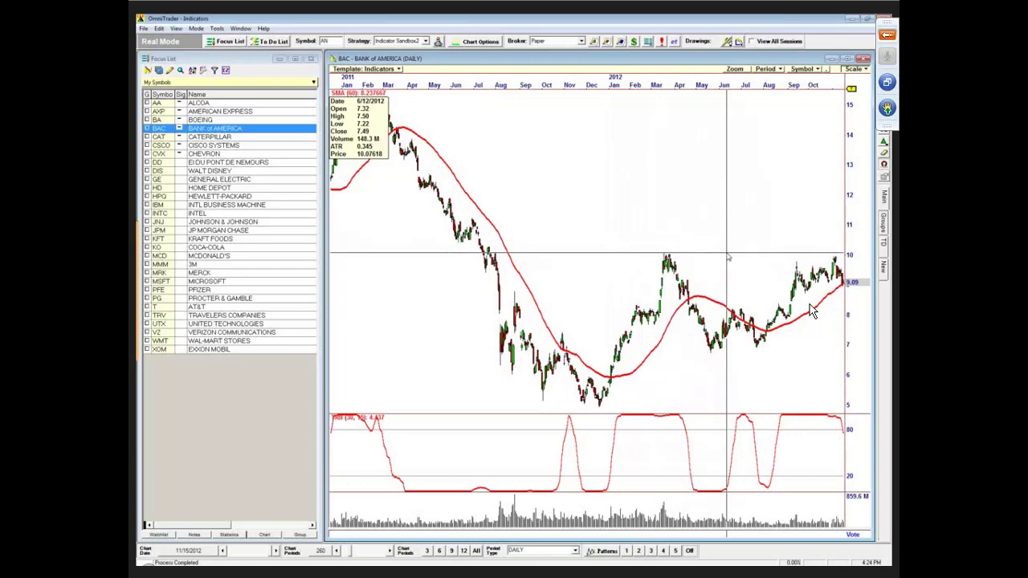
{"action": "left_click", "coordinate": [728, 257]}
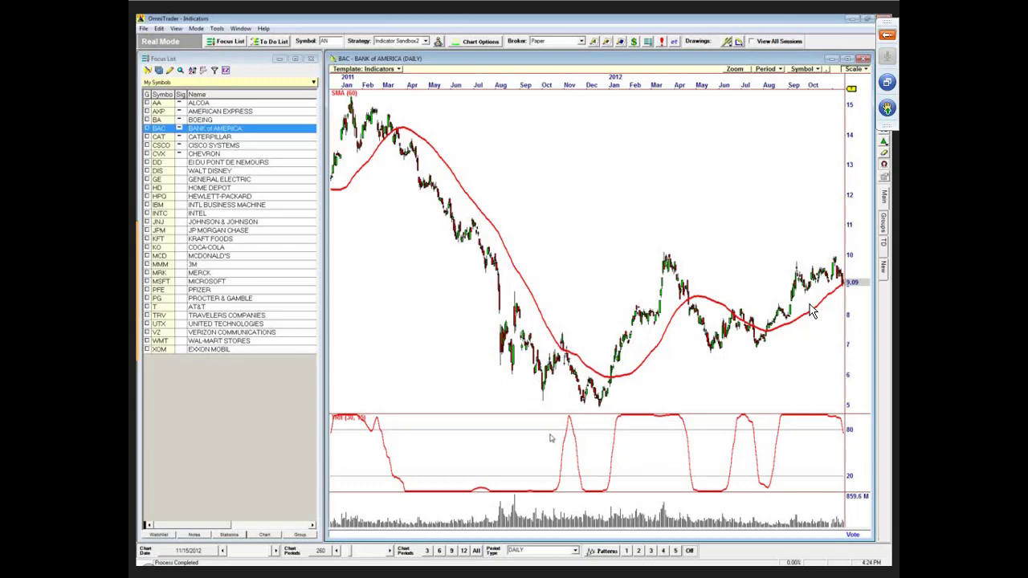
In the first Filter block of the Indicator Sandbox2 strategy, enter the long condition C > SMA(200) for the Trend filter and enable it.
{"action": "left_click", "coordinate": [438, 41]}
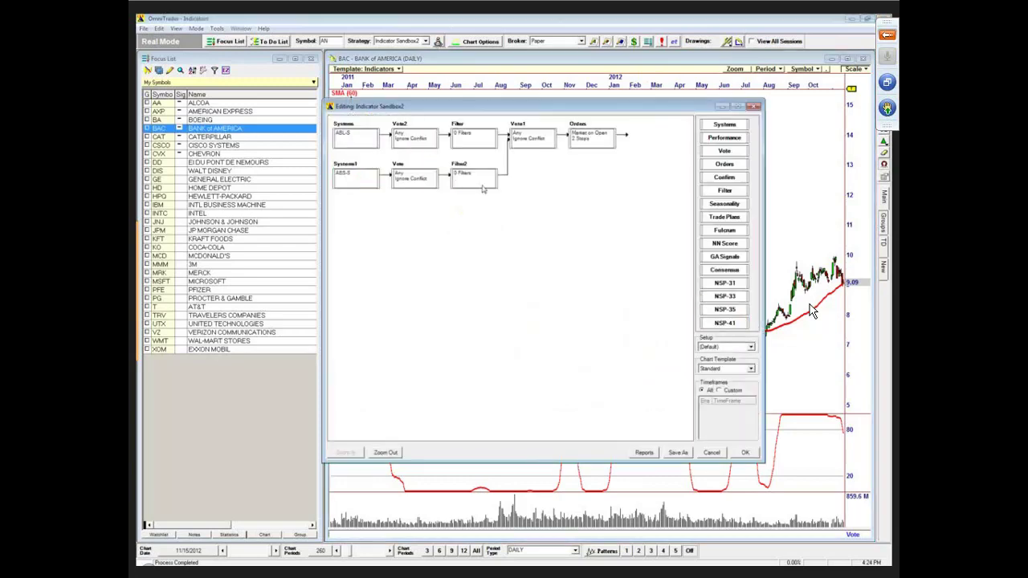
{"action": "left_click_drag", "start_coordinate": [410, 115], "coordinate": [442, 127]}
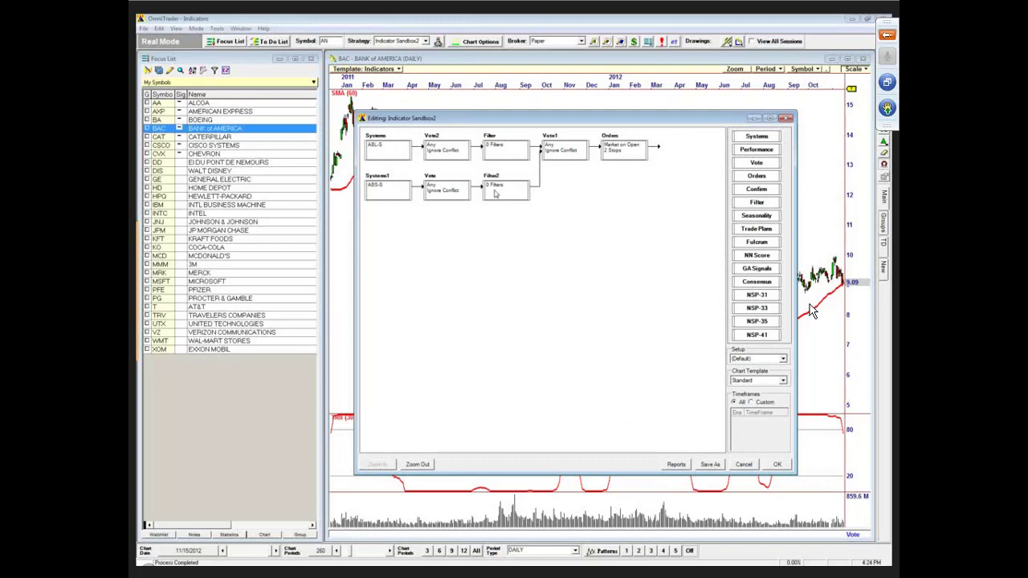
{"action": "left_click", "coordinate": [499, 150]}
{"action": "double_click", "coordinate": [499, 150]}
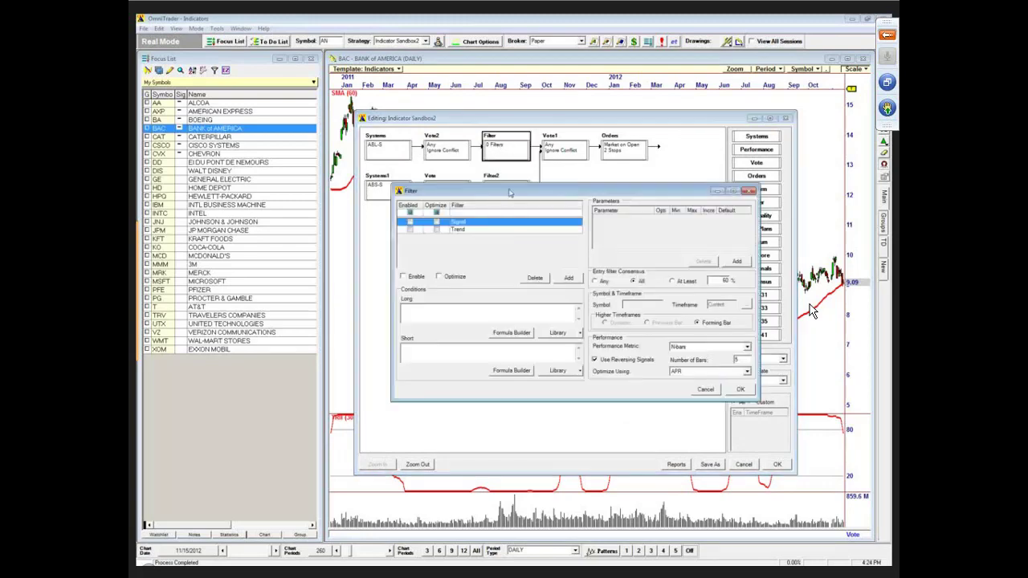
{"action": "left_click_drag", "start_coordinate": [509, 189], "coordinate": [469, 147]}
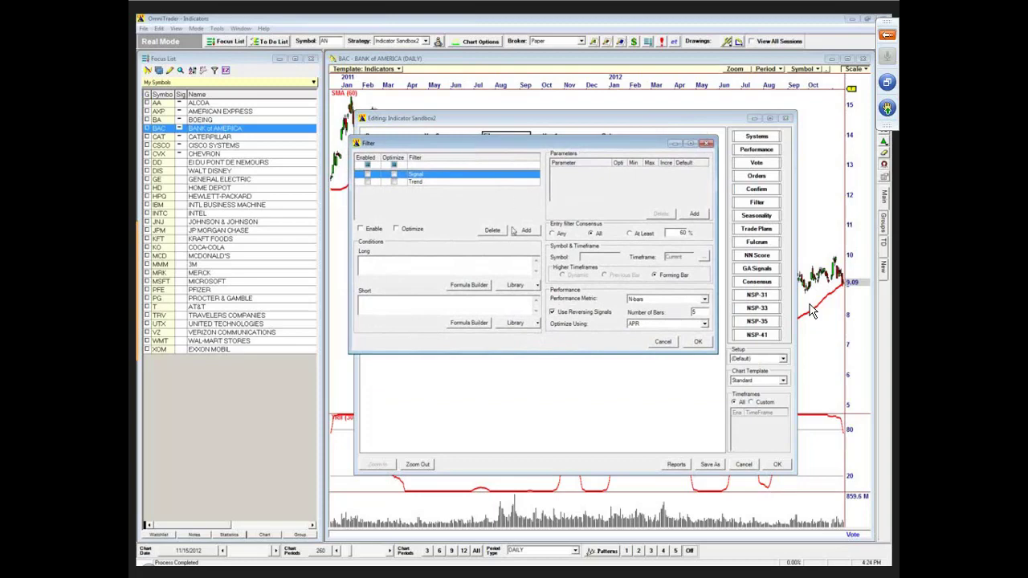
{"action": "left_click", "coordinate": [418, 184]}
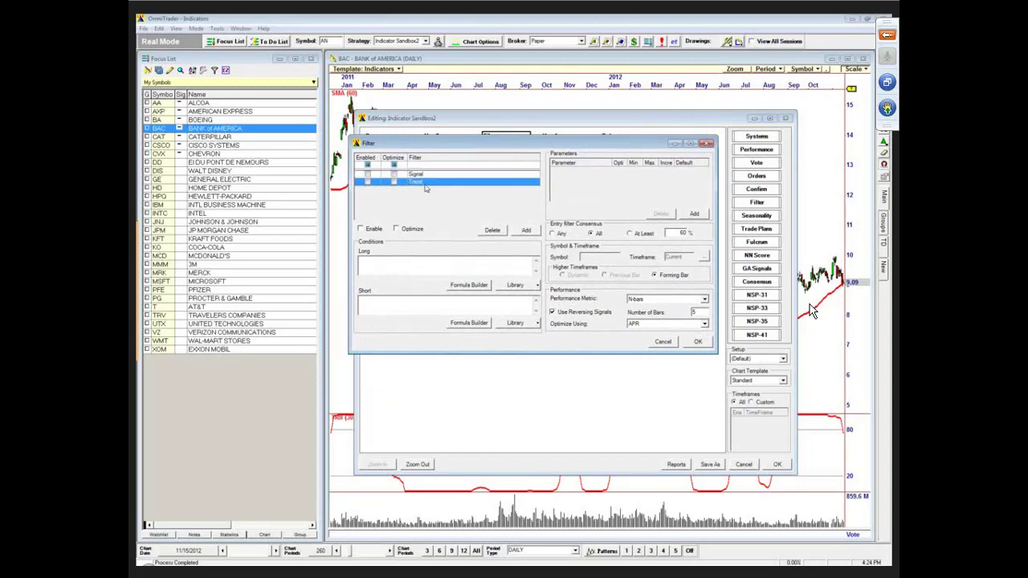
{"action": "left_click", "coordinate": [424, 174]}
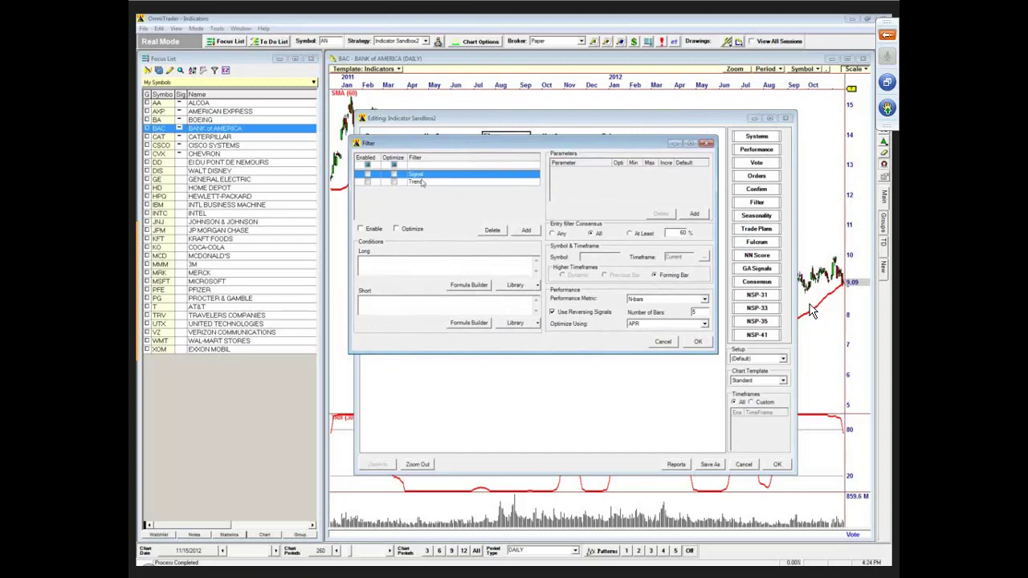
{"action": "left_click", "coordinate": [424, 182]}
{"action": "left_click", "coordinate": [396, 271]}
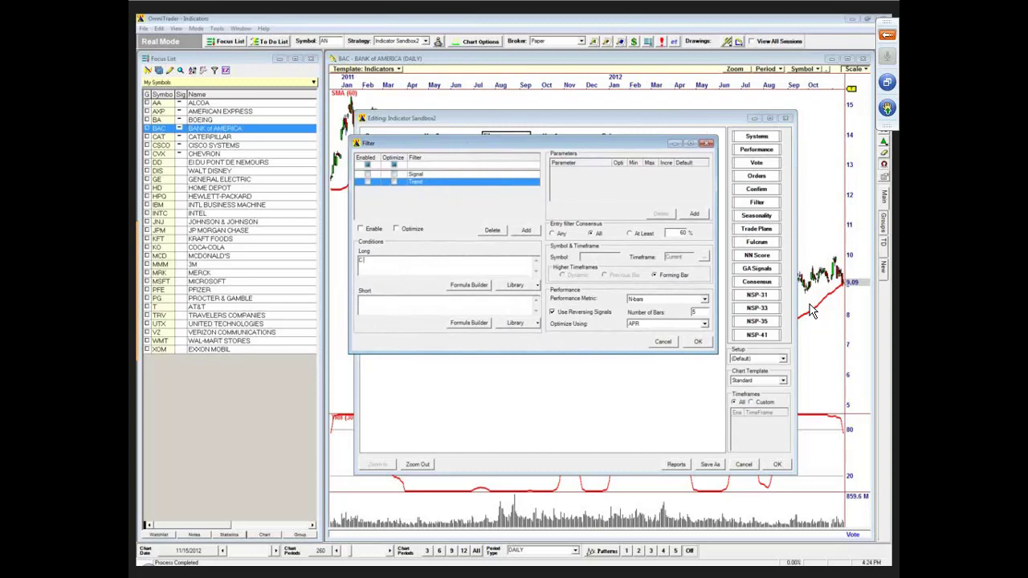
{"action": "type", "text": "C > 20"}
{"action": "type", "text": "SMA("}
{"action": "type", "text": ")"}
{"action": "left_click", "coordinate": [367, 182]}
Try to enable the Signal filter with the long condition RSI(9 <20[1] AND RSI(9) > 20 and save the filter block anyway.
{"action": "left_click", "coordinate": [419, 175]}
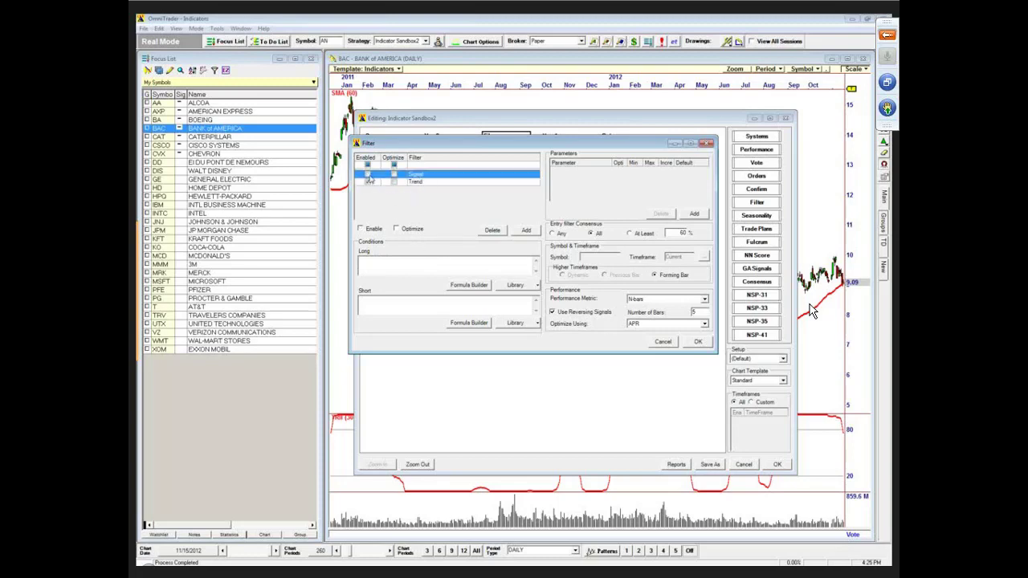
{"action": "left_click", "coordinate": [367, 174]}
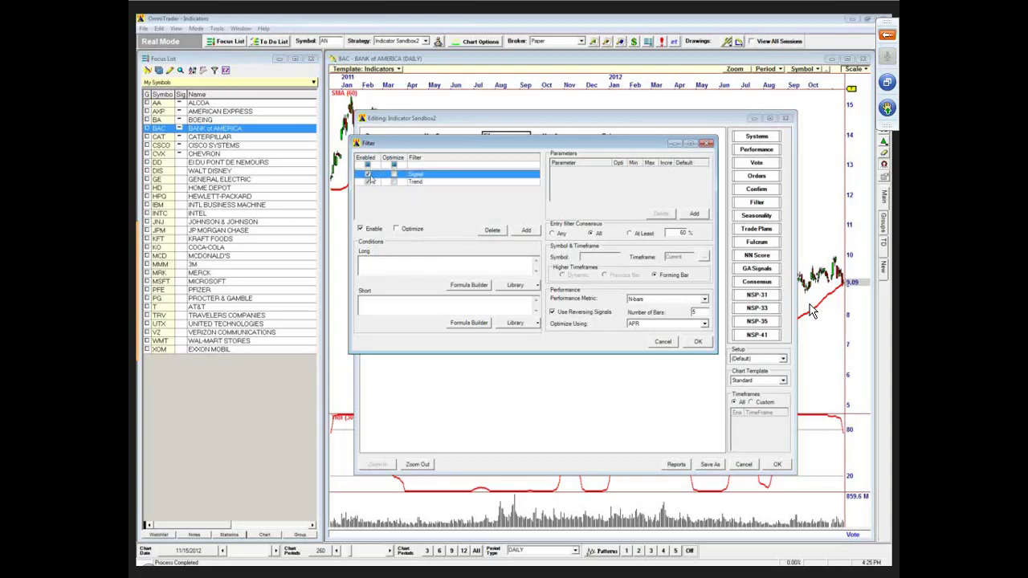
{"action": "left_click", "coordinate": [392, 267]}
{"action": "type", "text": "R"}
{"action": "type", "text": "SI() <"}
{"action": "type", "text": "20[1] AND RSI() > 20"}
{"action": "left_click", "coordinate": [416, 182]}
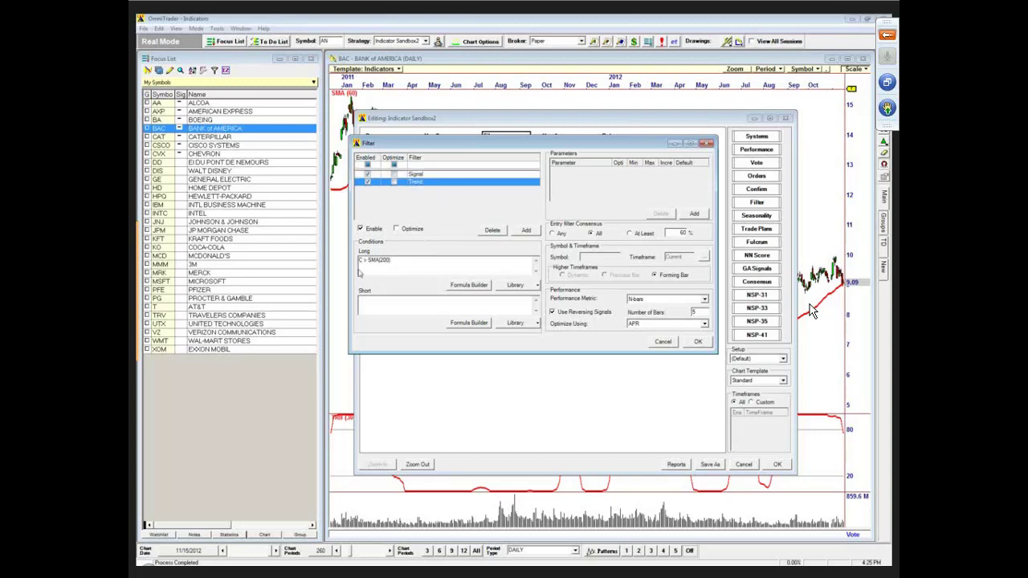
{"action": "left_click", "coordinate": [417, 176]}
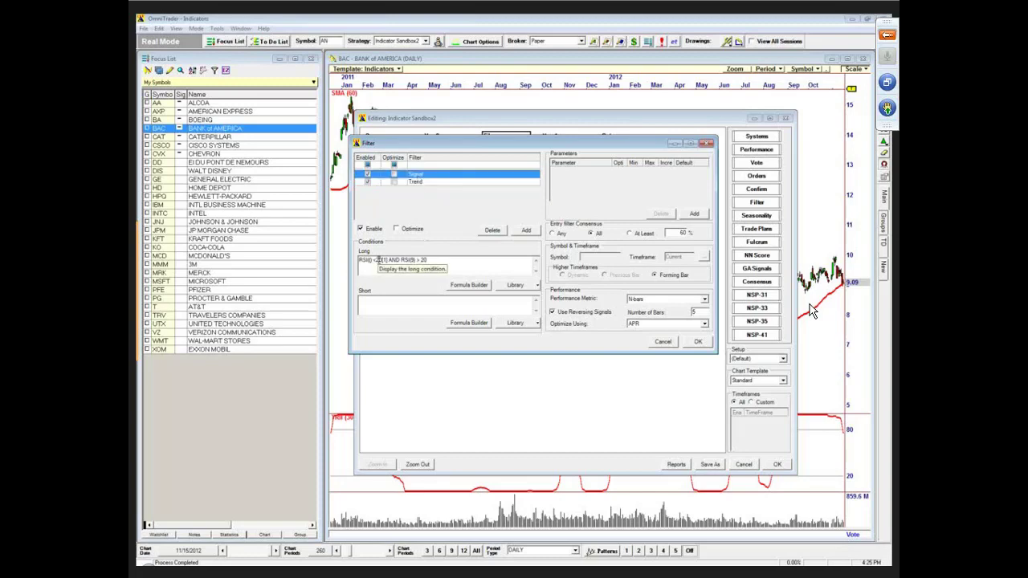
{"action": "left_click", "coordinate": [698, 341]}
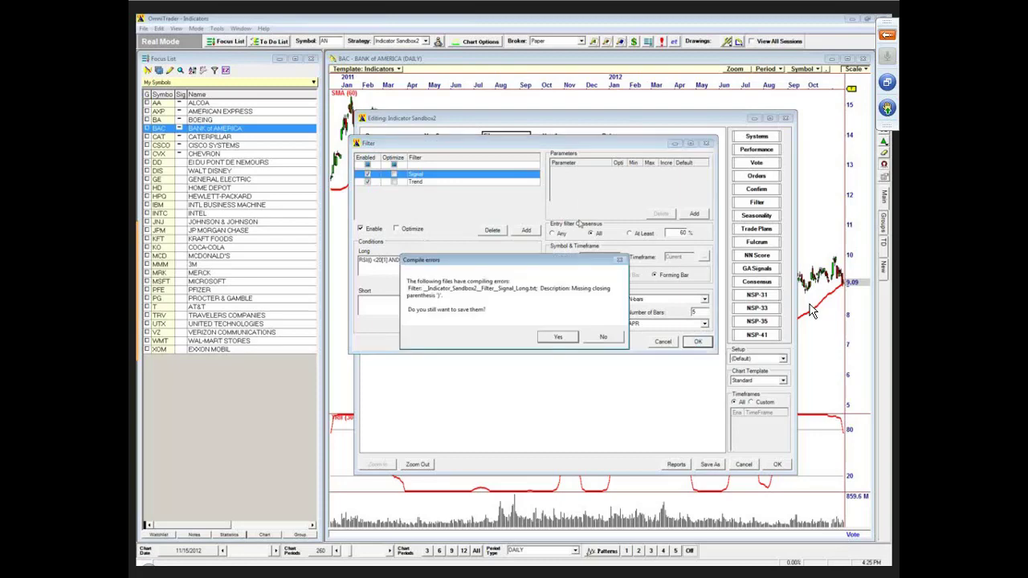
{"action": "left_click", "coordinate": [560, 339]}
Try to correct the Signal filter's long condition to RSI(9) < 20[1] AND RSI(9) > 20, then cancel the filter edit.
{"action": "double_click", "coordinate": [513, 156]}
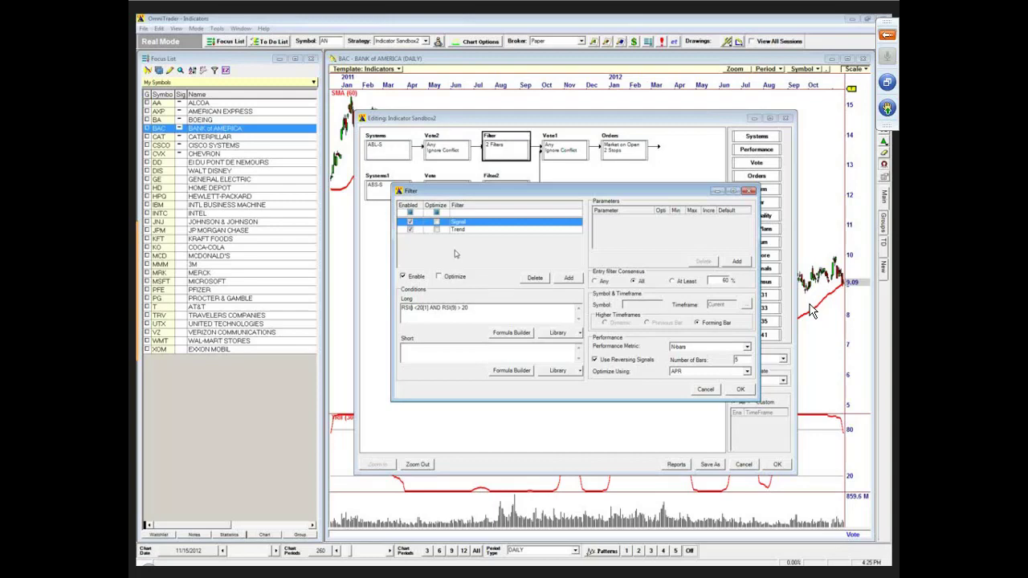
{"action": "type", "text": "("}
{"action": "left_click", "coordinate": [740, 389]}
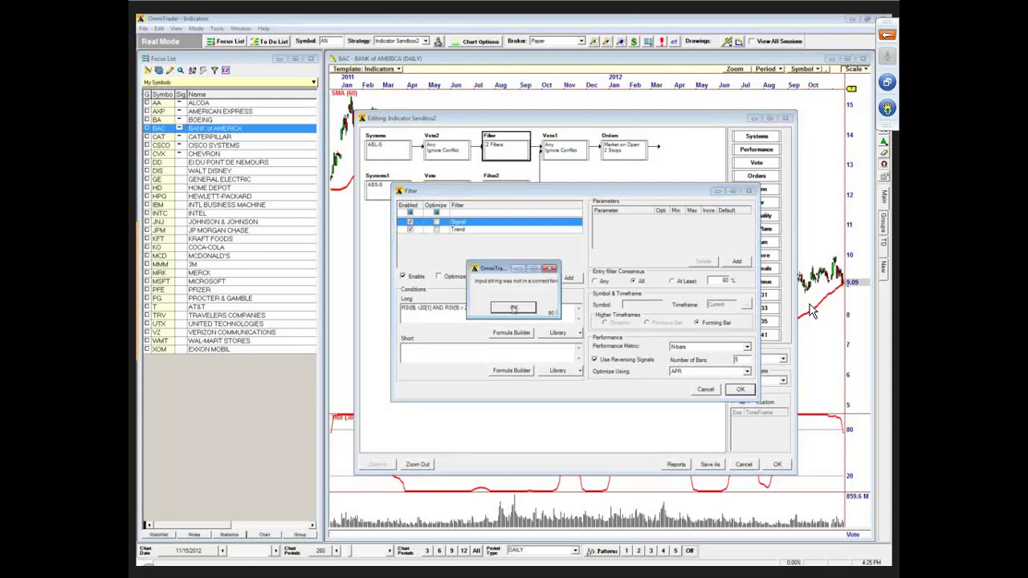
{"action": "left_click", "coordinate": [515, 310]}
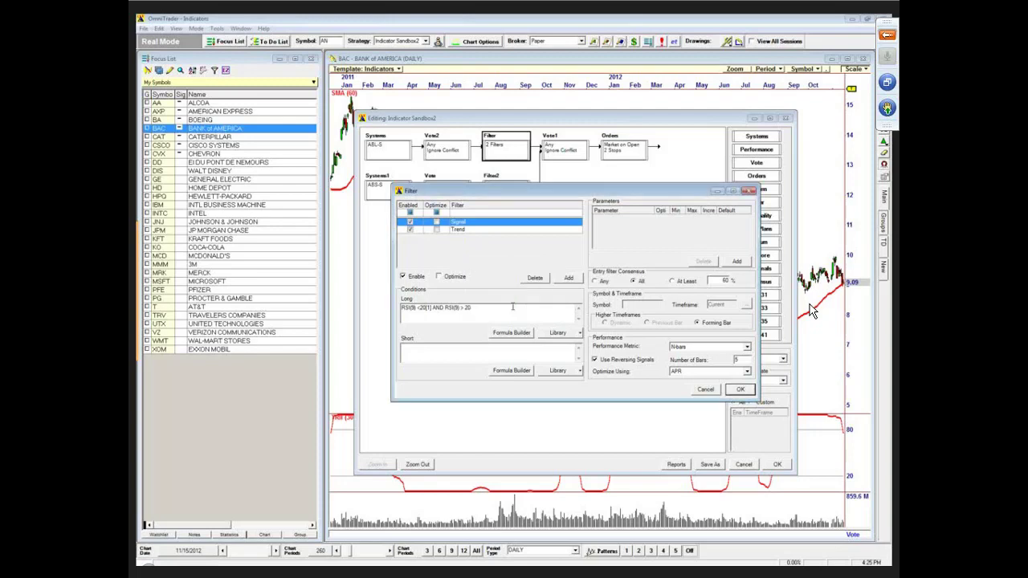
{"action": "left_click", "coordinate": [420, 309]}
{"action": "left_click", "coordinate": [740, 389]}
{"action": "left_click", "coordinate": [515, 309]}
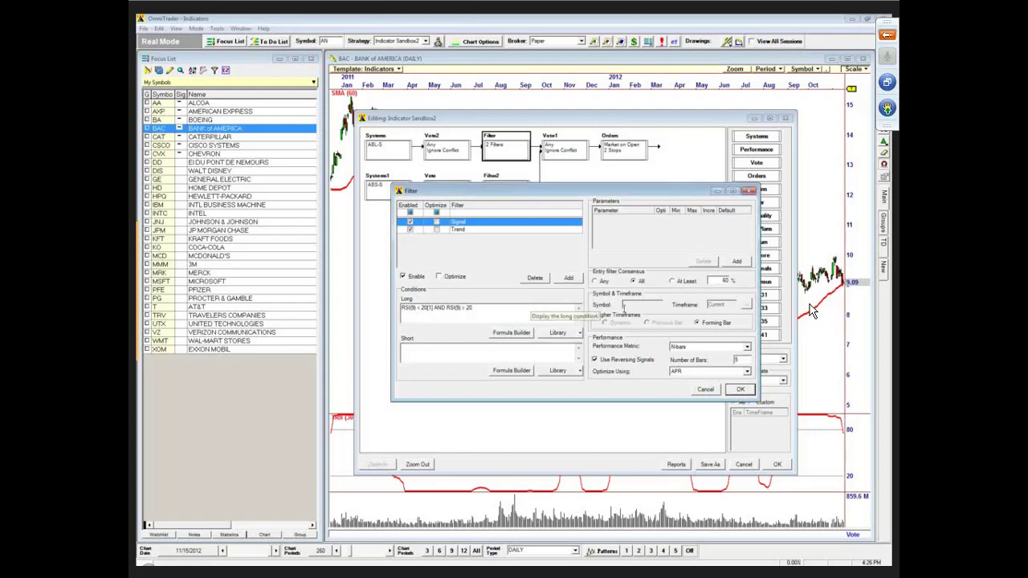
{"action": "left_click", "coordinate": [699, 392]}
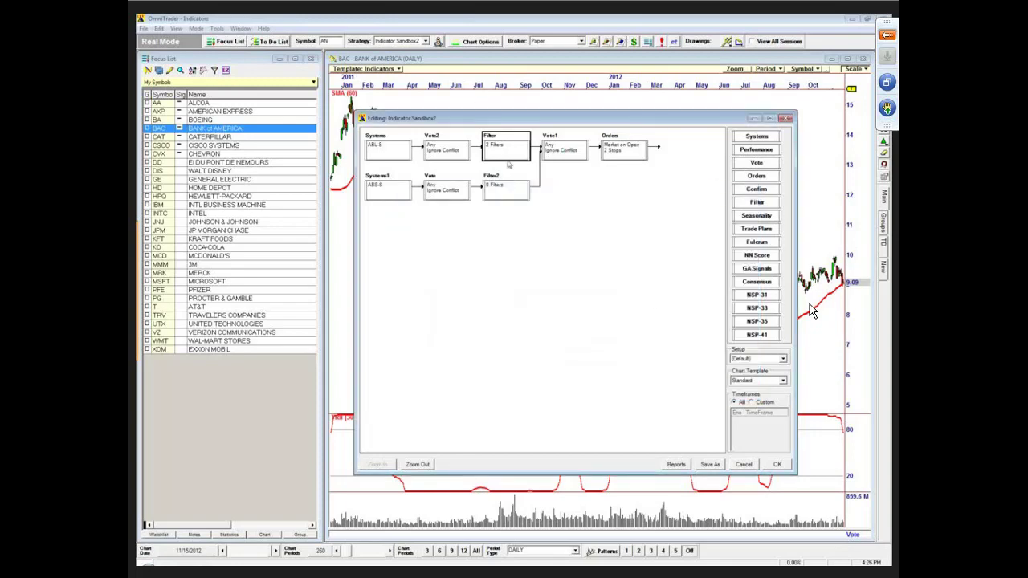
Try once more to complete the RSI(9) parenthesis in the Signal condition, then close the strategy without saving its changes.
{"action": "double_click", "coordinate": [505, 158]}
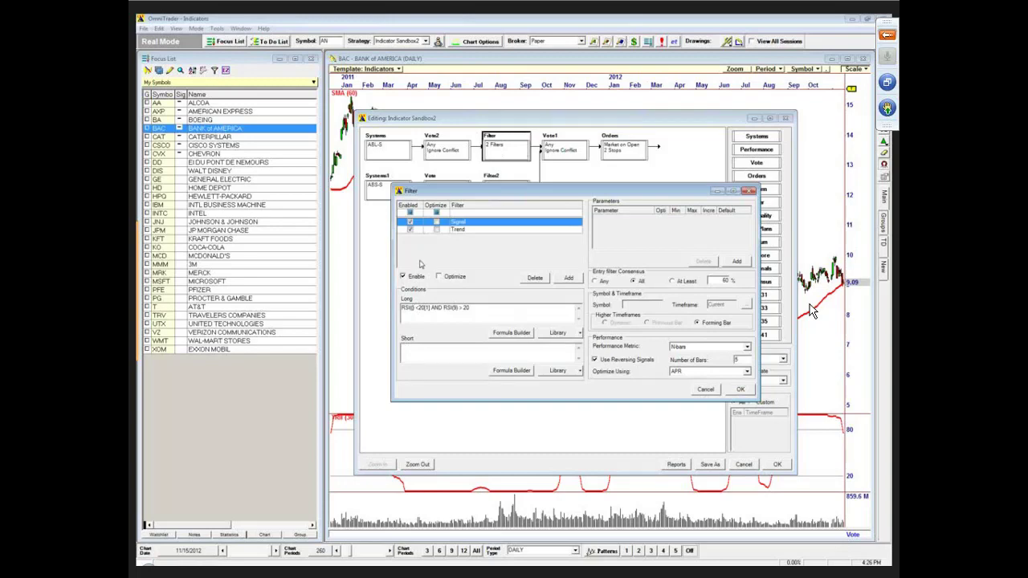
{"action": "left_click", "coordinate": [735, 390]}
{"action": "left_click", "coordinate": [515, 306]}
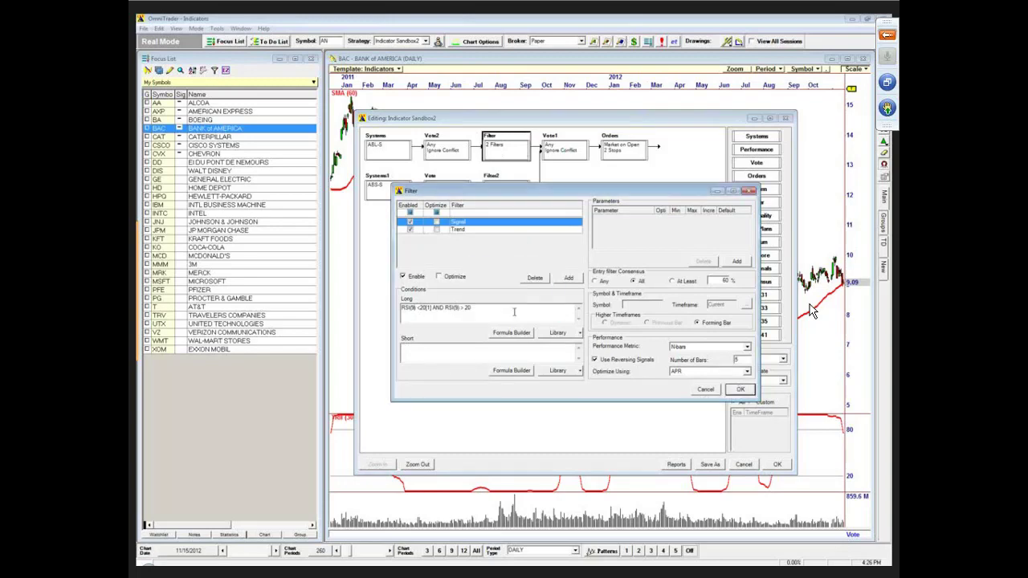
{"action": "left_click_drag", "start_coordinate": [502, 194], "coordinate": [481, 252]}
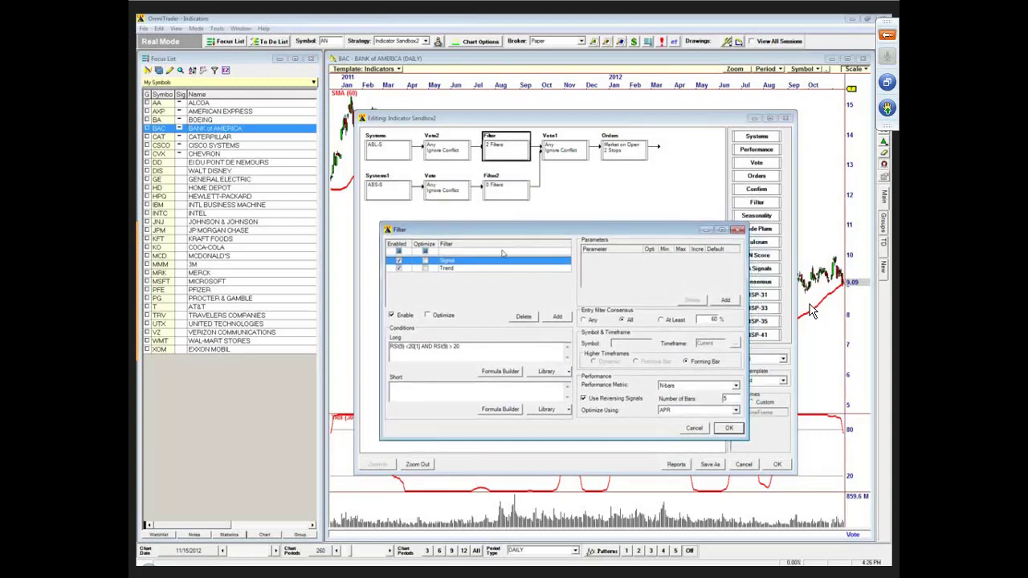
{"action": "left_click", "coordinate": [693, 429]}
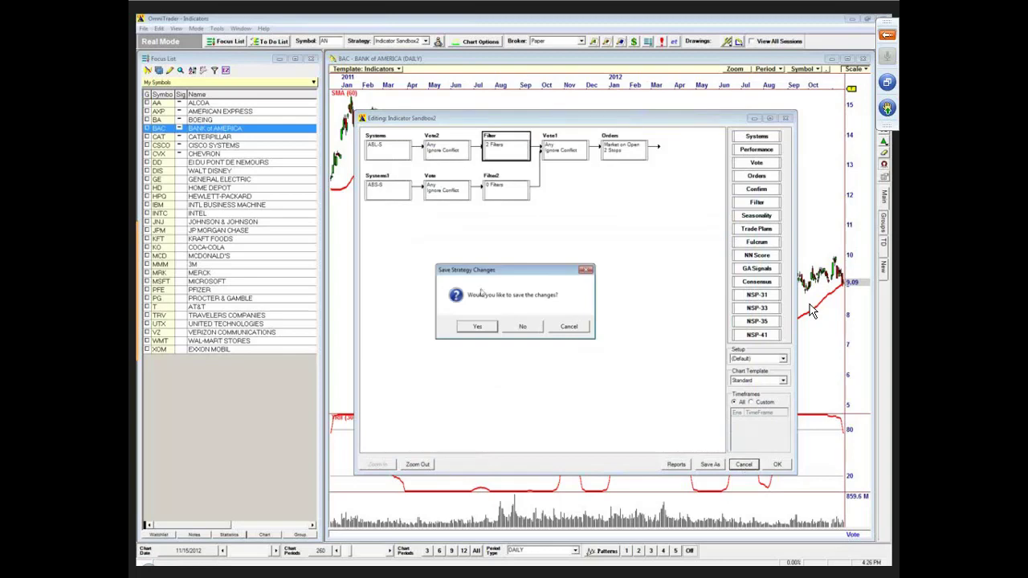
{"action": "left_click", "coordinate": [524, 328]}
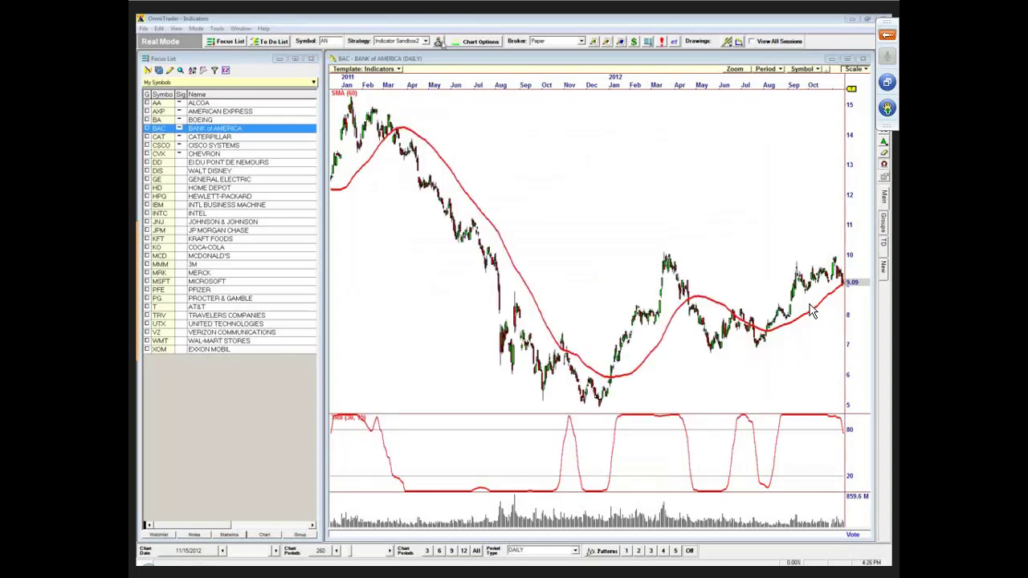
Reopen the strategy's first Filter block, set the enabled Signal filter's long condition to RSI(9)[1] < 20 AND RSI(9) > 20, and save the block.
{"action": "left_click", "coordinate": [439, 42]}
{"action": "double_click", "coordinate": [509, 156]}
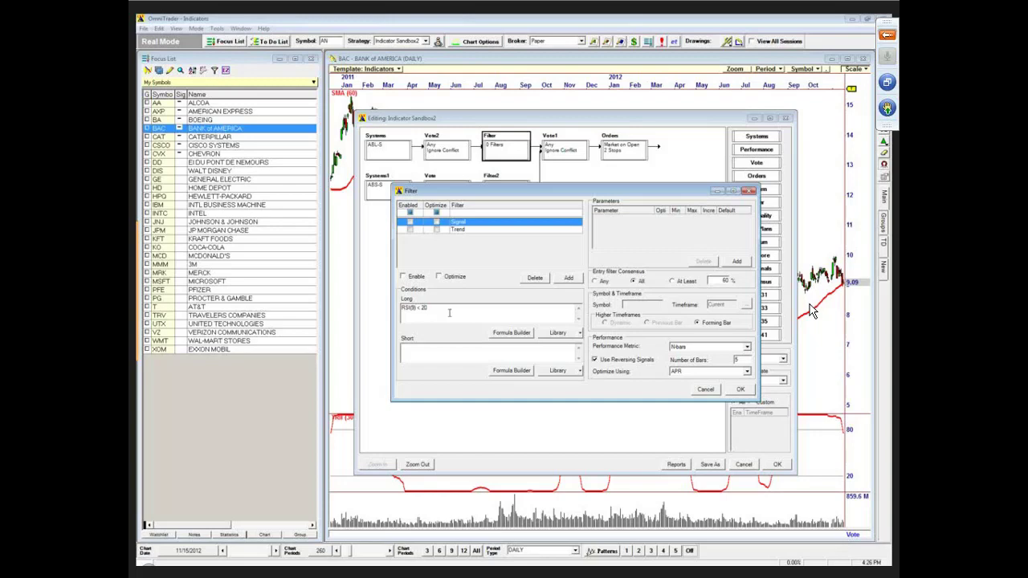
{"action": "type", "text": "[1] < 20 AND RSI(9)"}
{"action": "left_click", "coordinate": [468, 230]}
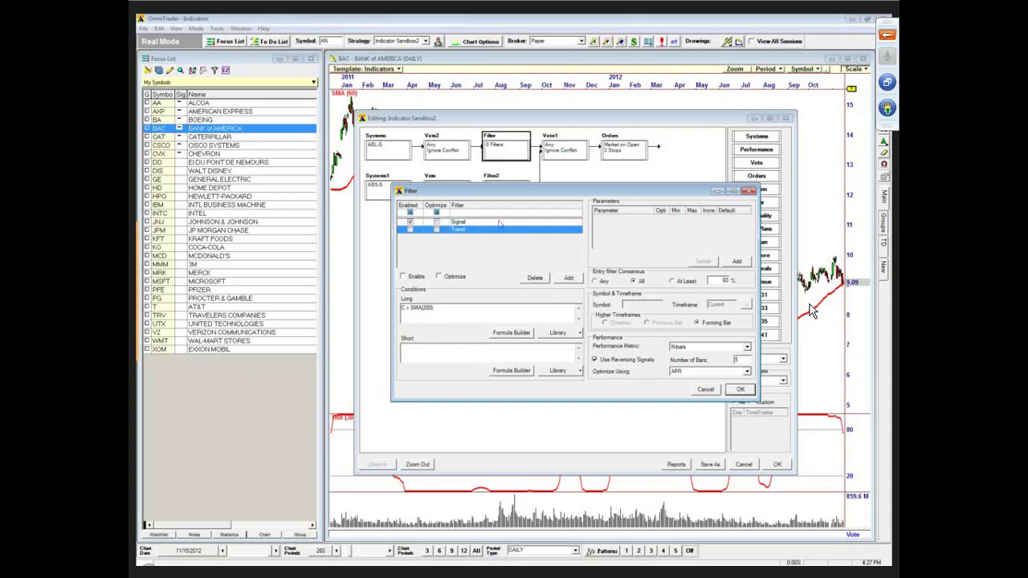
{"action": "left_click", "coordinate": [740, 390]}
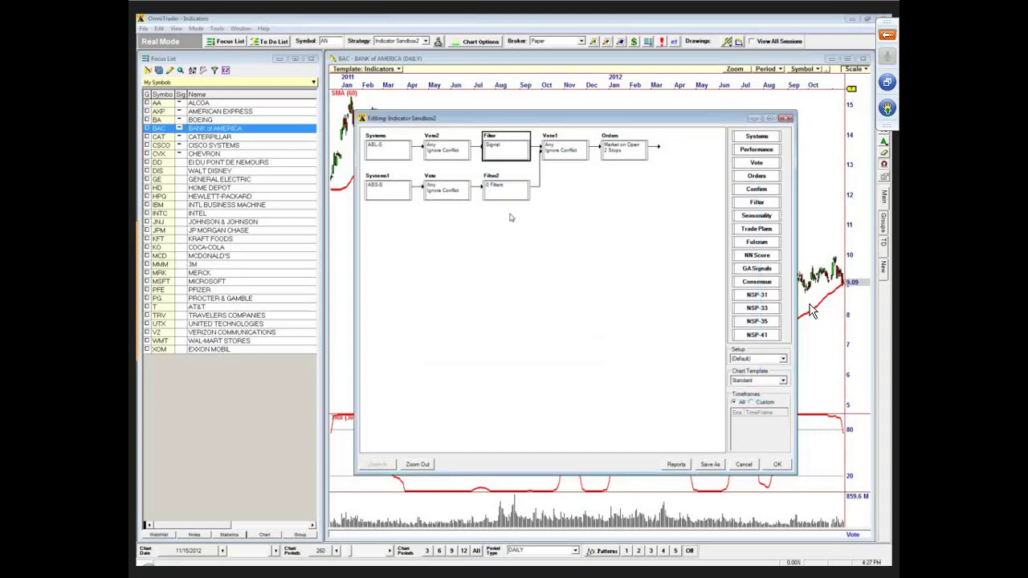
Enable the Trend filter alongside Signal in the first Filter block and save the block.
{"action": "double_click", "coordinate": [508, 161]}
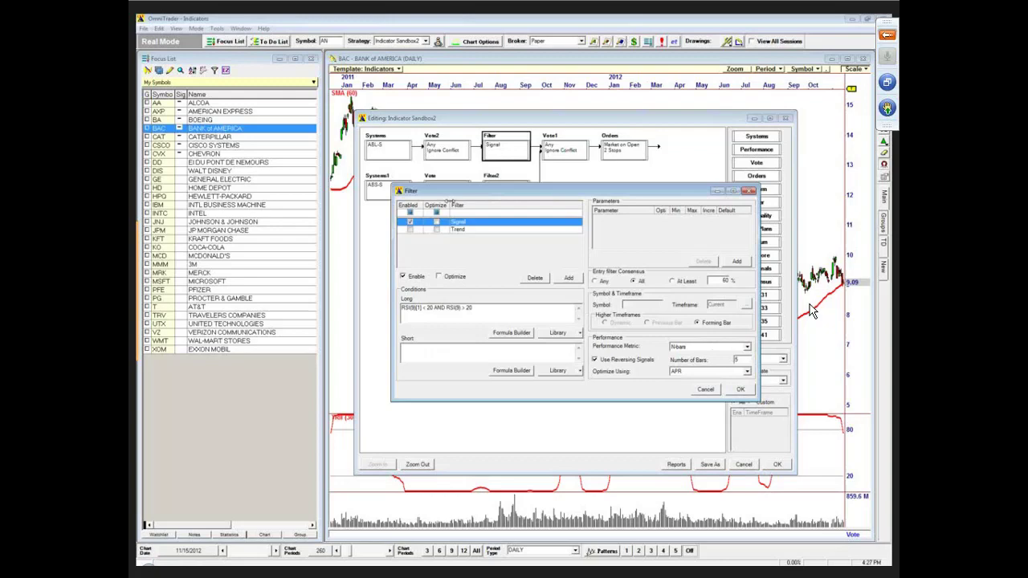
{"action": "left_click", "coordinate": [411, 230]}
{"action": "left_click", "coordinate": [740, 390]}
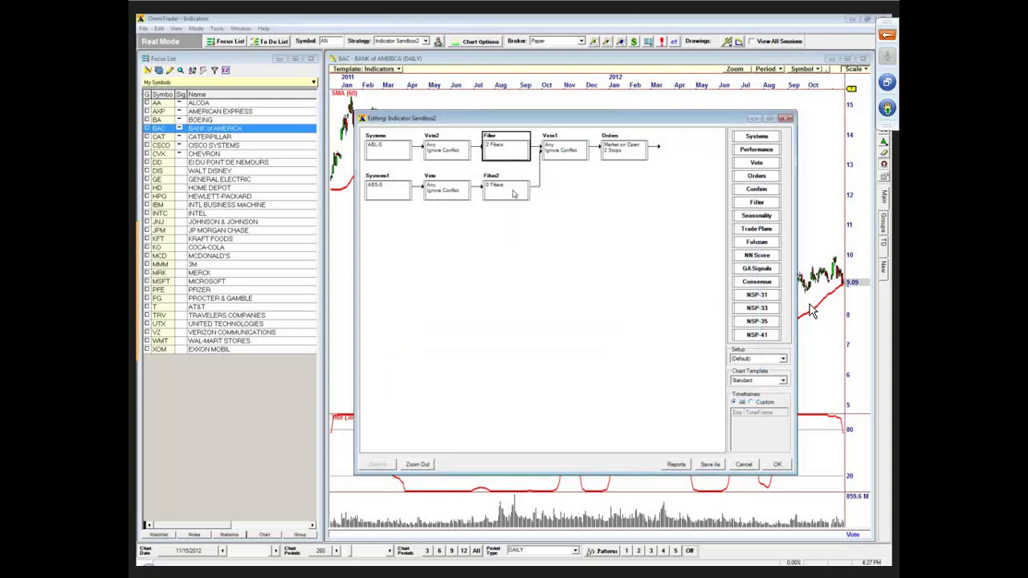
In Filter2, enable Signal with short condition RSI(9)[1] > 80 AND RSI(9) < 80 and Trend with C < SMA(200), and save the strategy.
{"action": "double_click", "coordinate": [517, 194]}
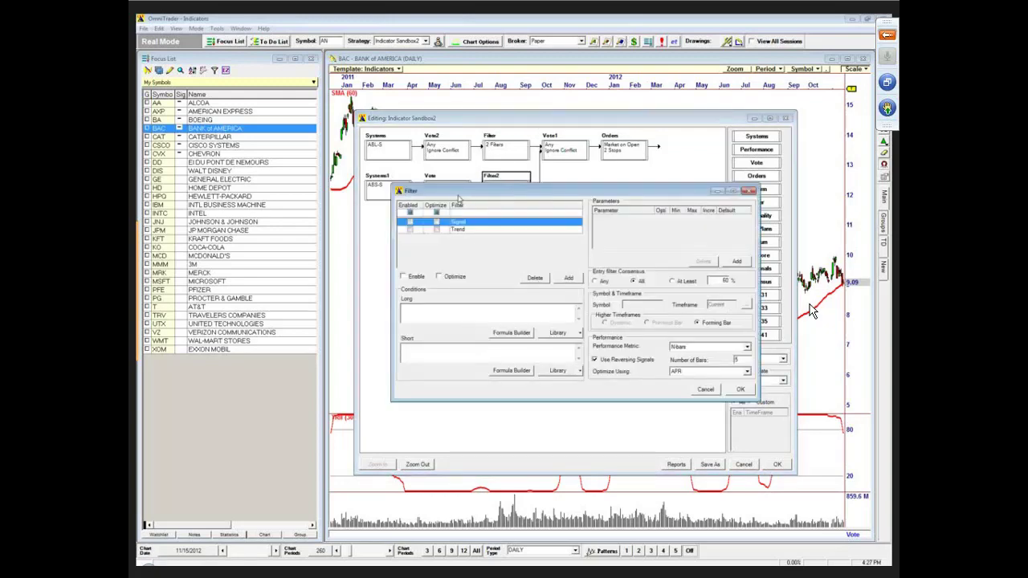
{"action": "left_click", "coordinate": [410, 224]}
{"action": "type", "text": "RSI"}
{"action": "left_click", "coordinate": [413, 230]}
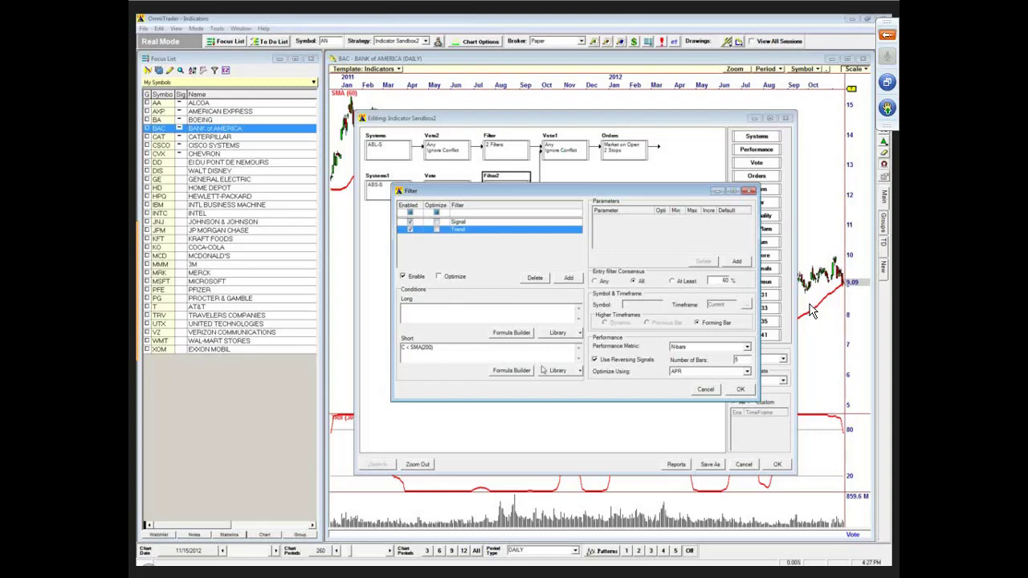
{"action": "left_click", "coordinate": [741, 390]}
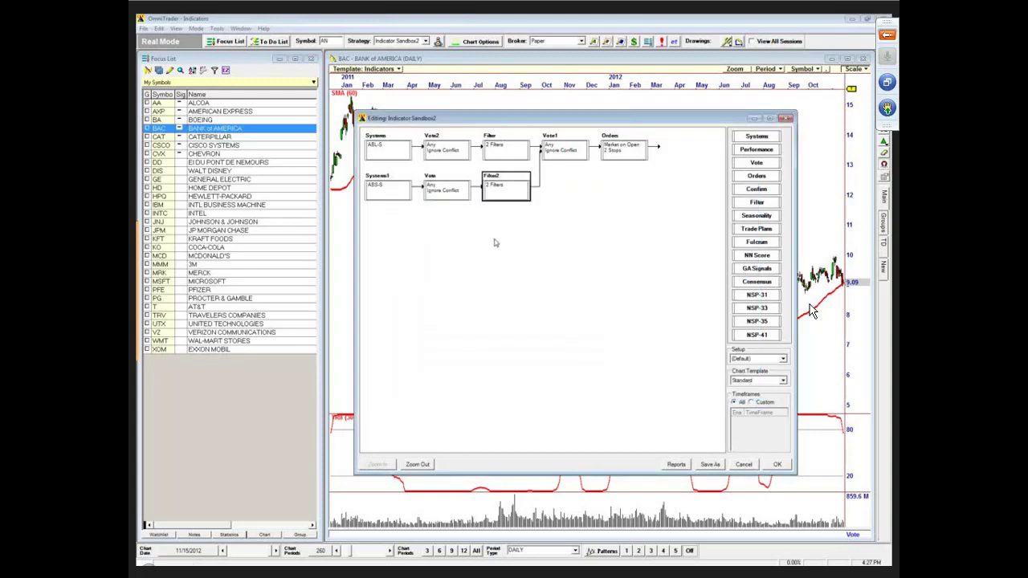
{"action": "left_click", "coordinate": [777, 465]}
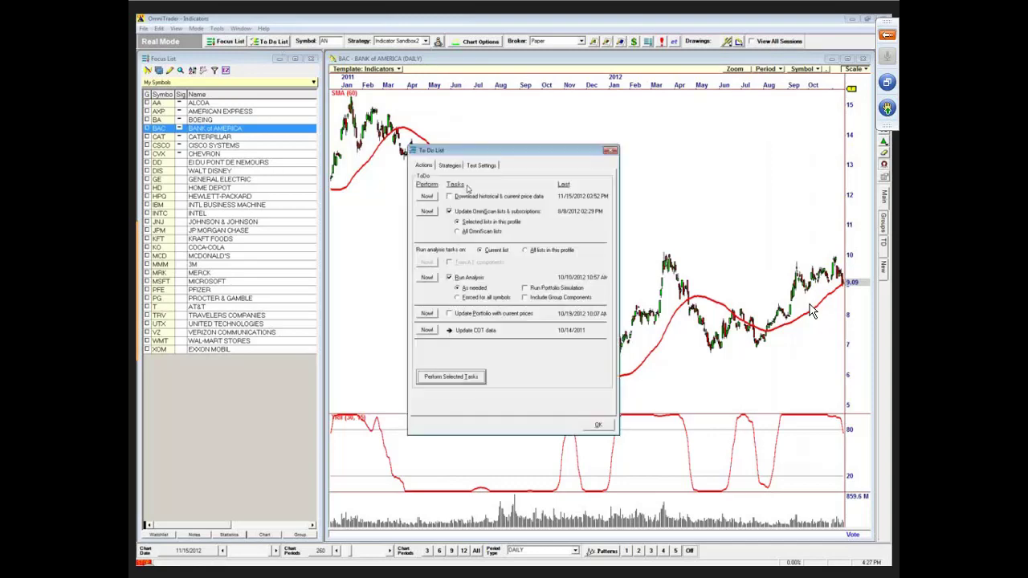
{"action": "left_click_drag", "start_coordinate": [506, 161], "coordinate": [535, 154]}
{"action": "left_click", "coordinate": [450, 275]}
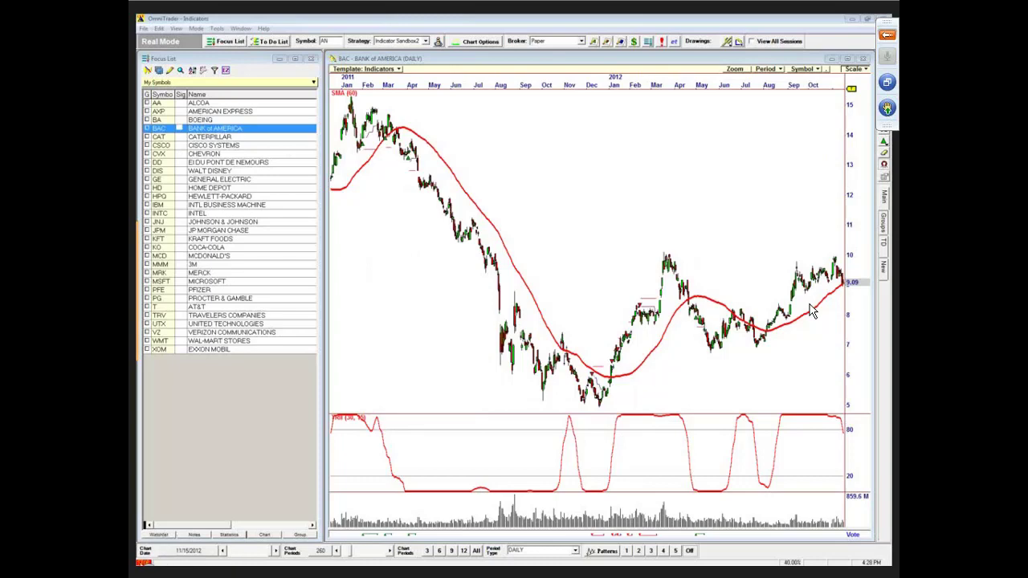
{"action": "key", "text": "super"}
{"action": "key", "text": "Escape"}
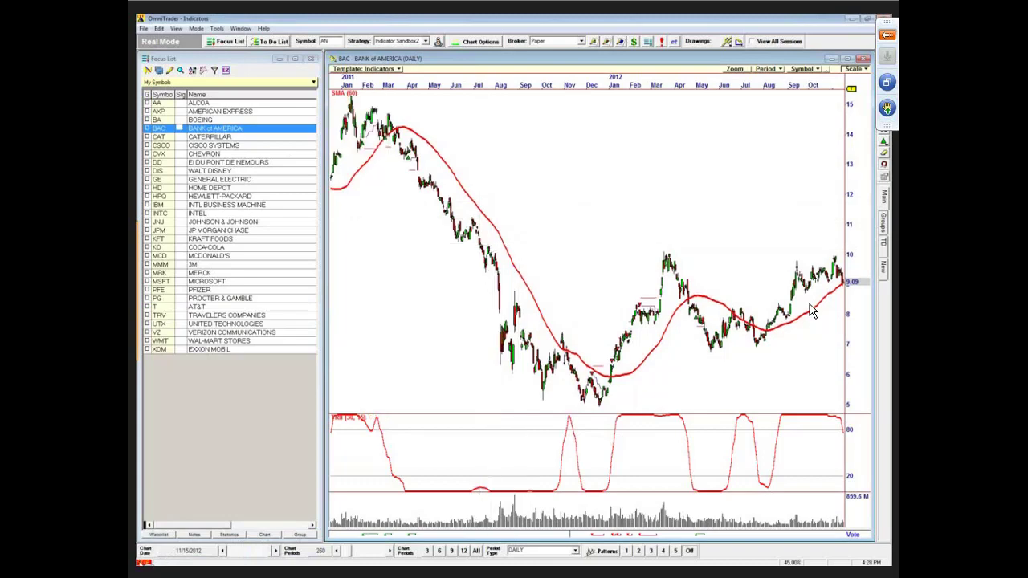
Reopen Indicator Sandbox2, review the Signal and Trend long conditions in the first Filter block, and close the strategy with OK.
{"action": "left_click", "coordinate": [438, 41]}
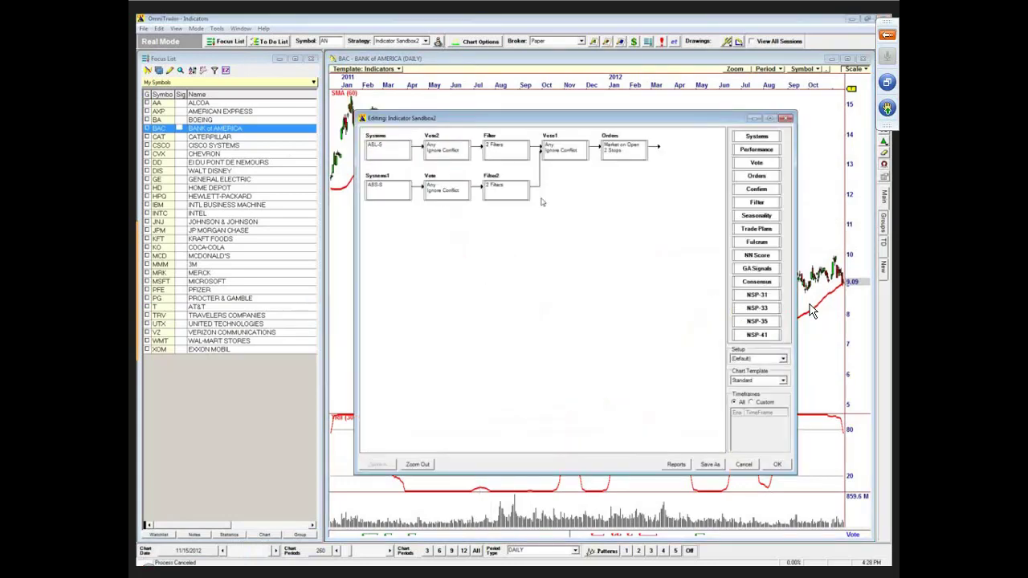
{"action": "left_click", "coordinate": [517, 154]}
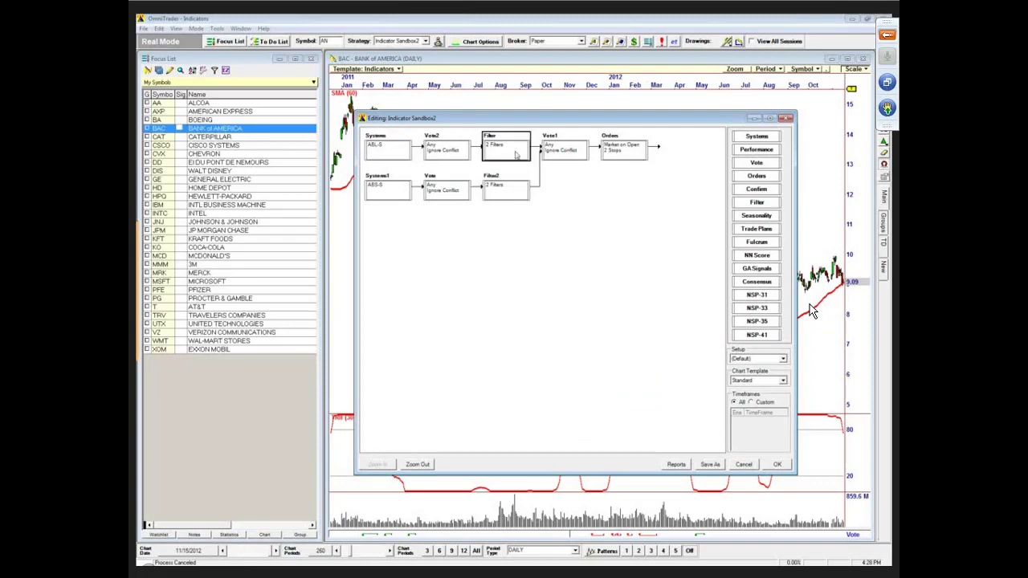
{"action": "double_click", "coordinate": [499, 164]}
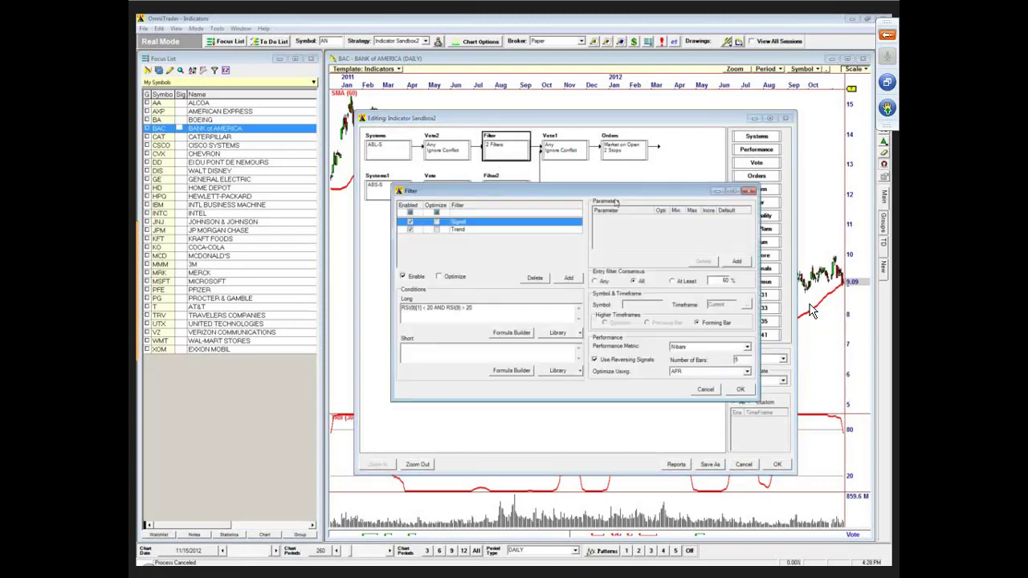
{"action": "left_click", "coordinate": [464, 232]}
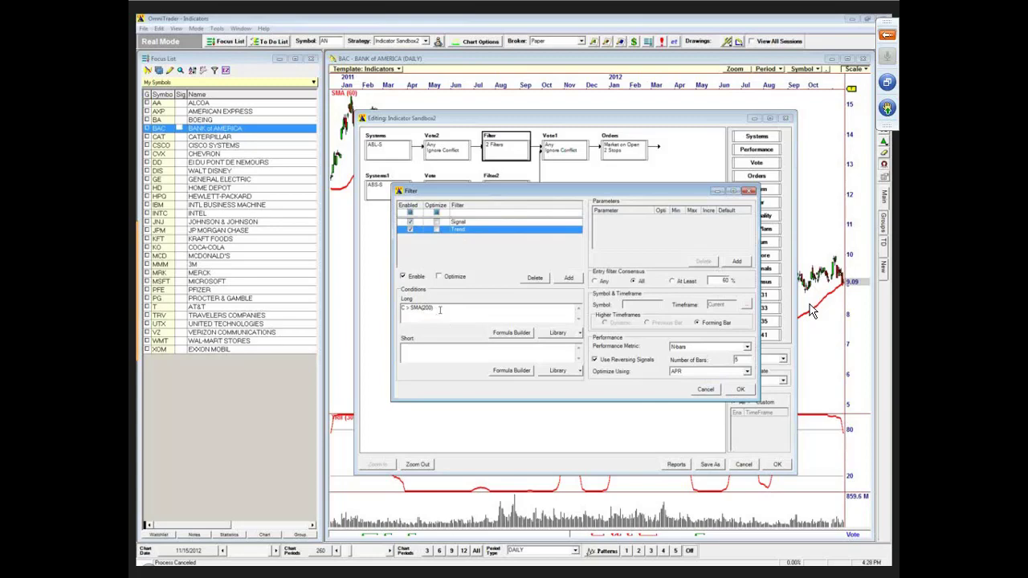
{"action": "left_click_drag", "start_coordinate": [473, 193], "coordinate": [527, 202]}
{"action": "left_click", "coordinate": [762, 400]}
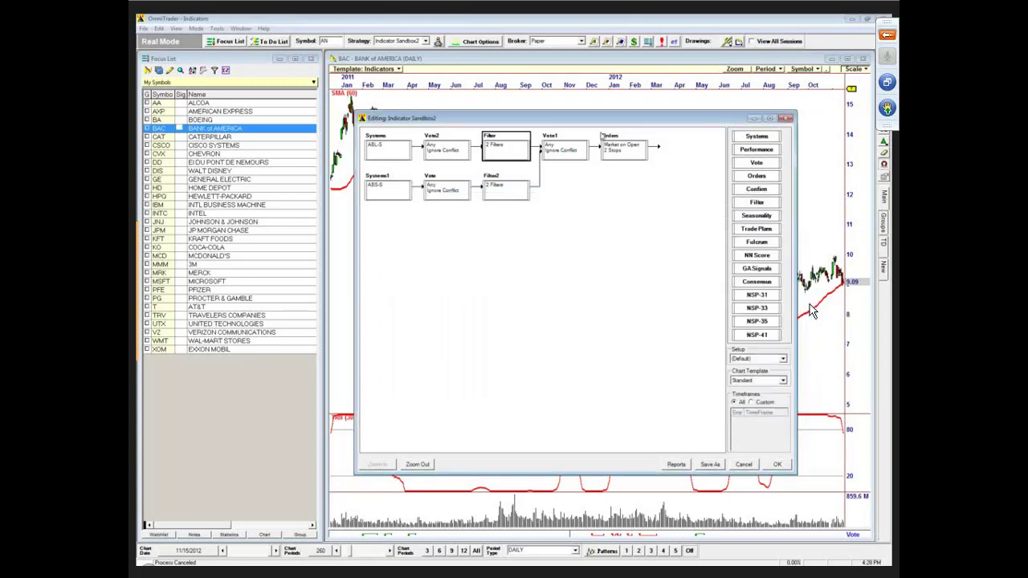
{"action": "left_click_drag", "start_coordinate": [643, 125], "coordinate": [585, 94]}
{"action": "left_click_drag", "start_coordinate": [601, 135], "coordinate": [603, 136]}
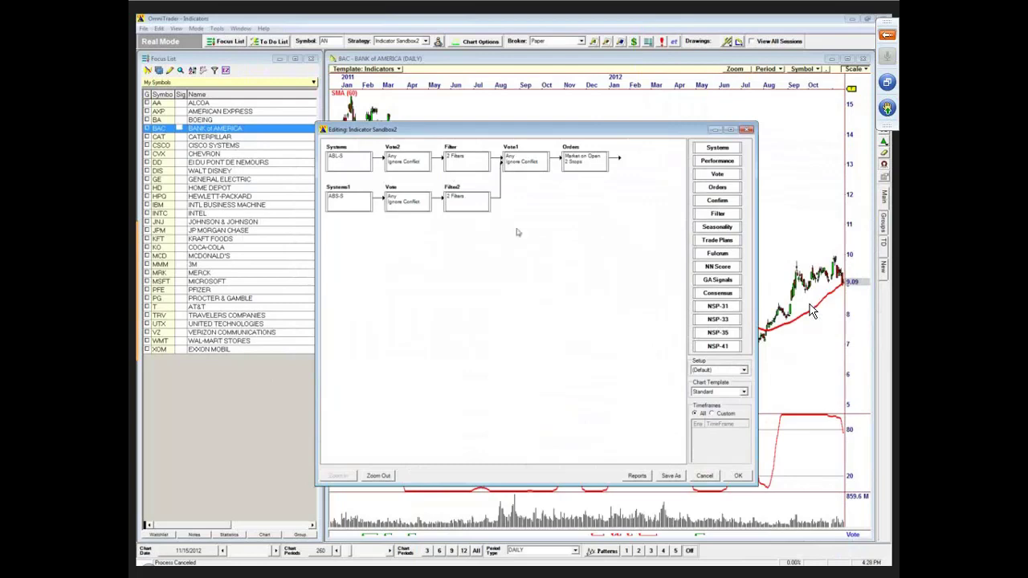
{"action": "left_click", "coordinate": [737, 478]}
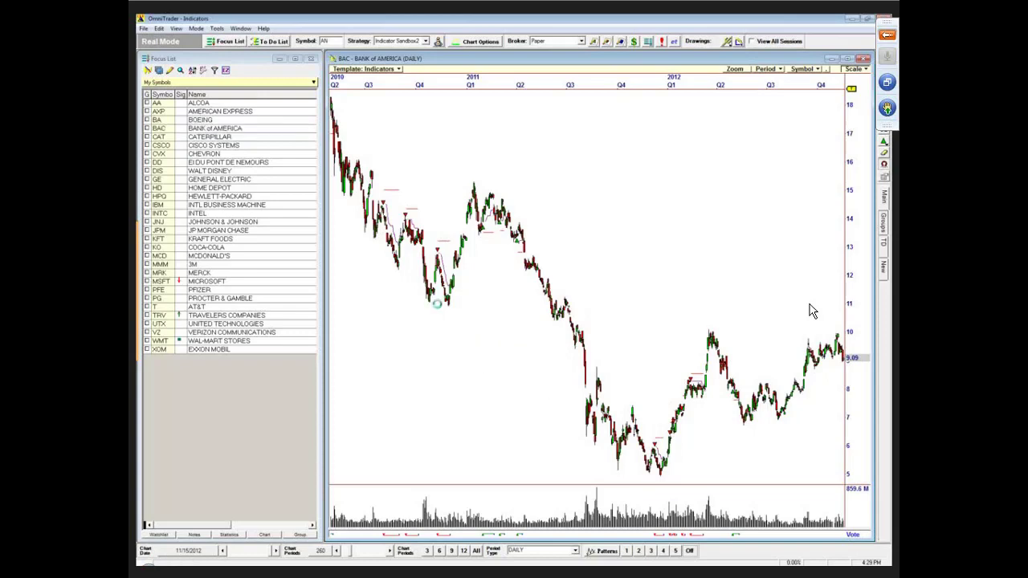
View the daily Performance Summary strategy report for the current list and examine the long and short results.
{"action": "left_click", "coordinate": [598, 424]}
{"action": "left_click", "coordinate": [145, 29]}
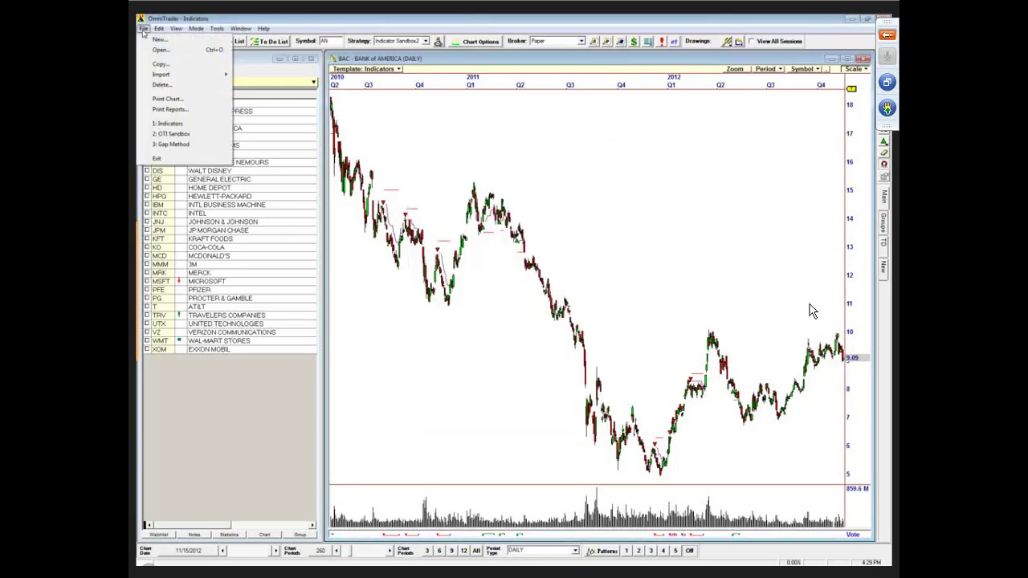
{"action": "left_click", "coordinate": [169, 110]}
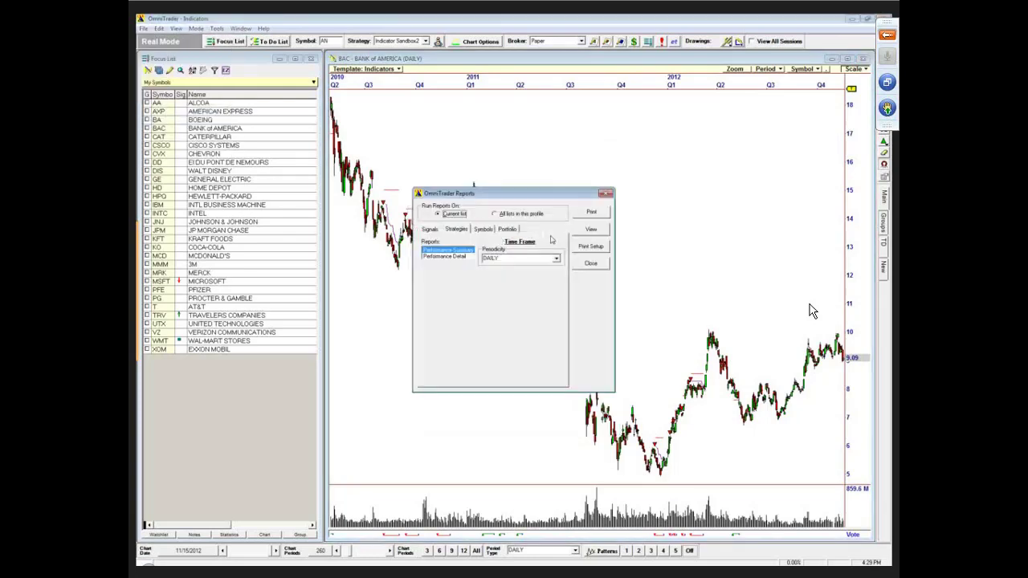
{"action": "left_click", "coordinate": [591, 230]}
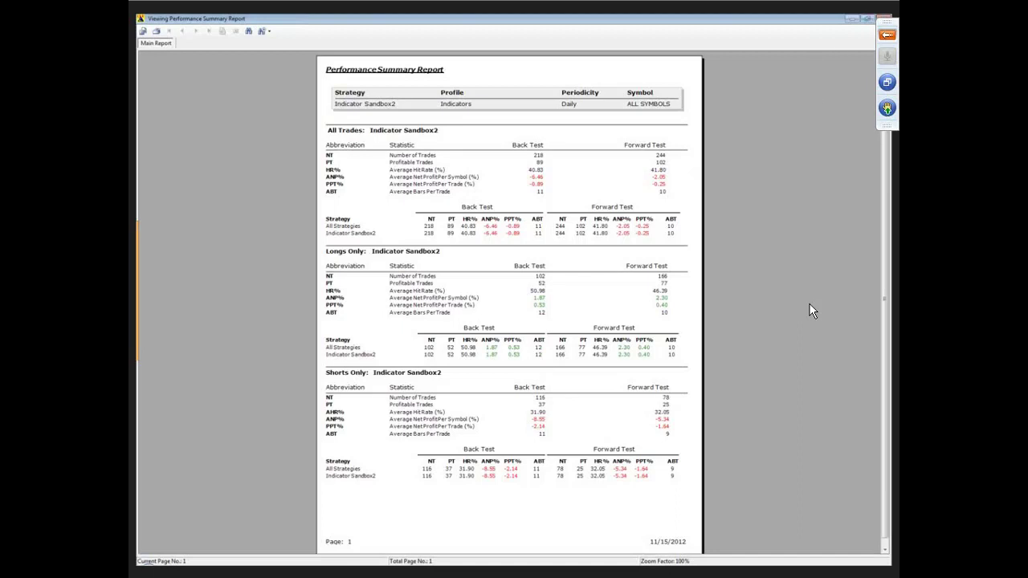
{"action": "left_click", "coordinate": [884, 17]}
{"action": "key", "text": "Escape"}
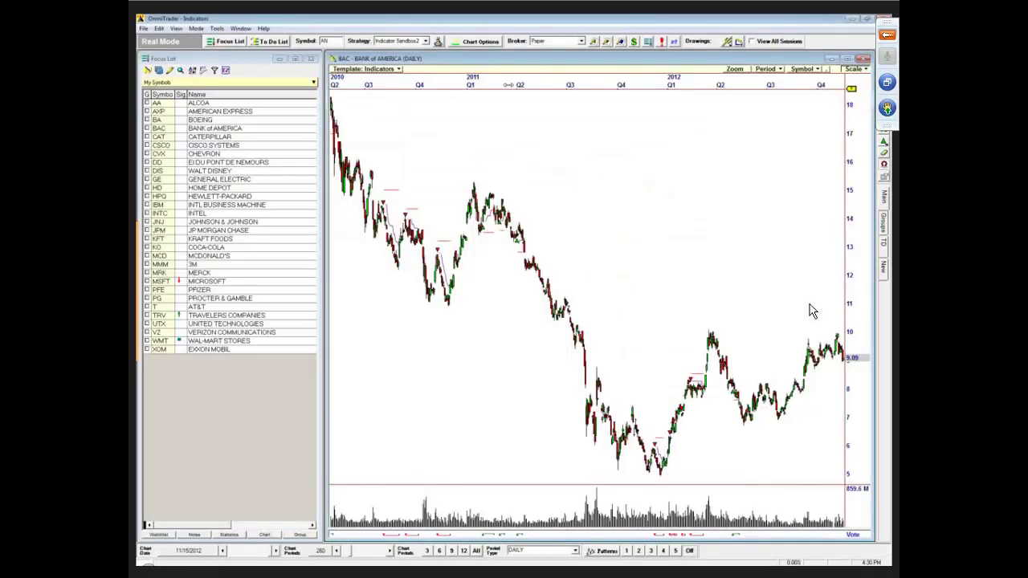
Replace the Trend filter's long condition in the first Filter block with the Trend Intensity Index (30,15) > 80 and save the block.
{"action": "left_click", "coordinate": [438, 41]}
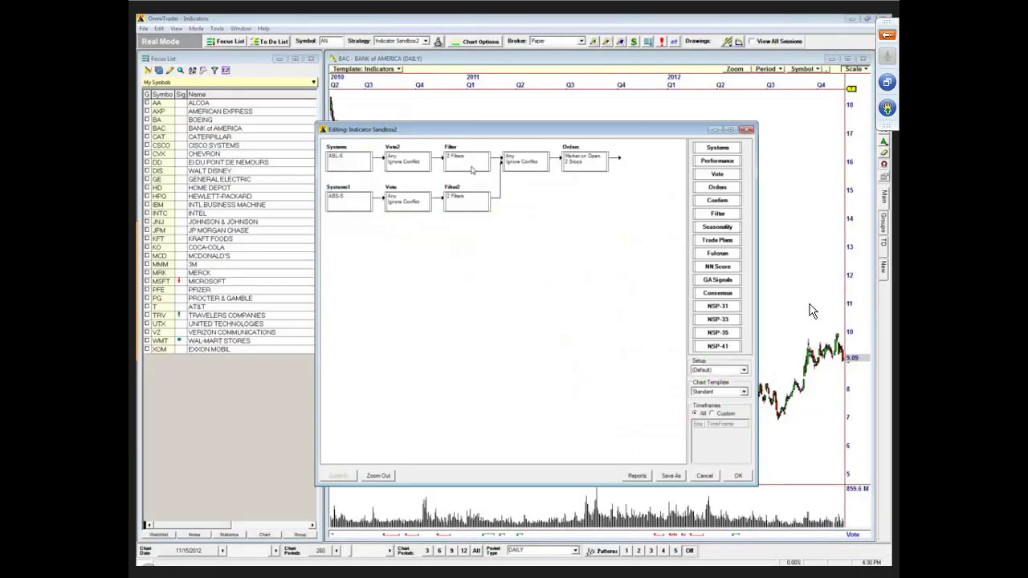
{"action": "double_click", "coordinate": [467, 161]}
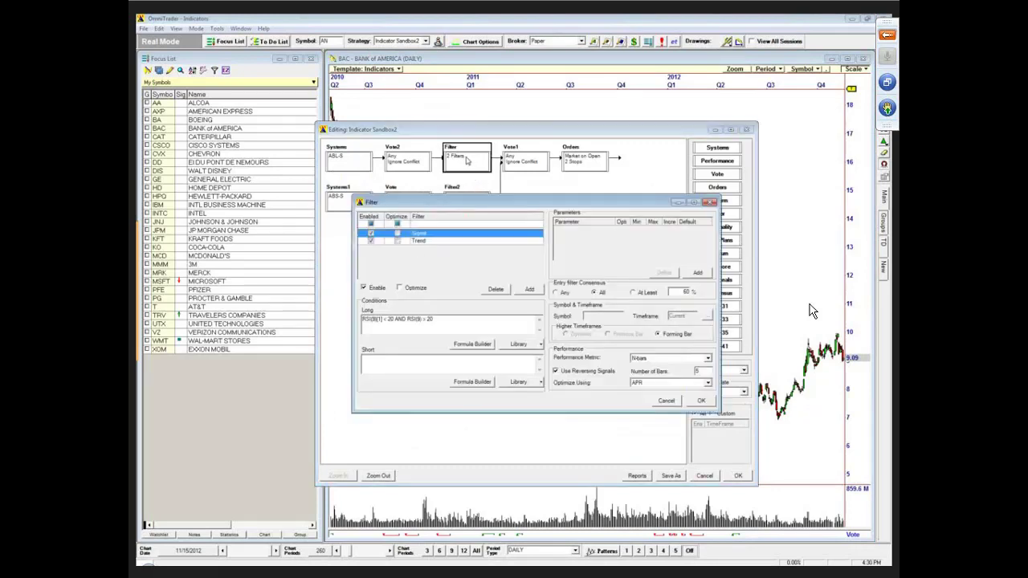
{"action": "left_click", "coordinate": [421, 241]}
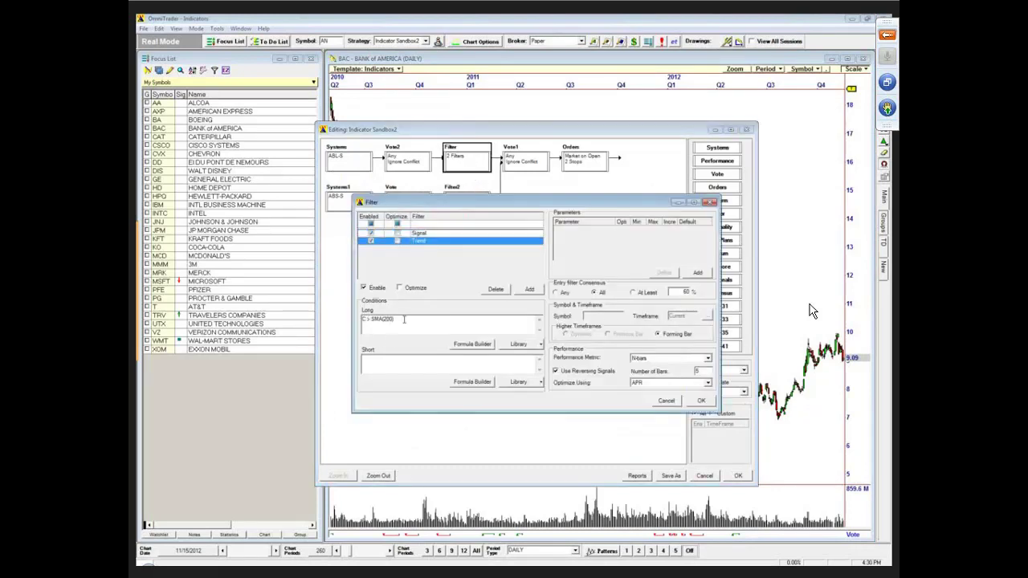
{"action": "left_click_drag", "start_coordinate": [404, 319], "coordinate": [290, 321]}
{"action": "key", "text": "Delete"}
{"action": "type", "text": "TRI(30,15) > 80"}
{"action": "left_click", "coordinate": [700, 400]}
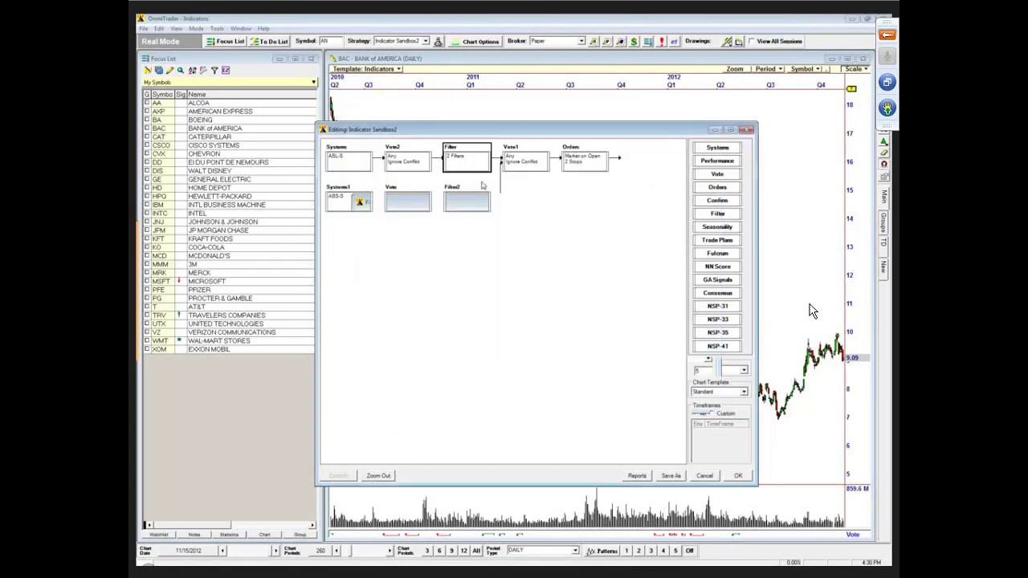
Replace the Trend filter's short condition in Filter2 with the Trend Intensity Index (30,15) < 20 and save the block.
{"action": "double_click", "coordinate": [468, 207]}
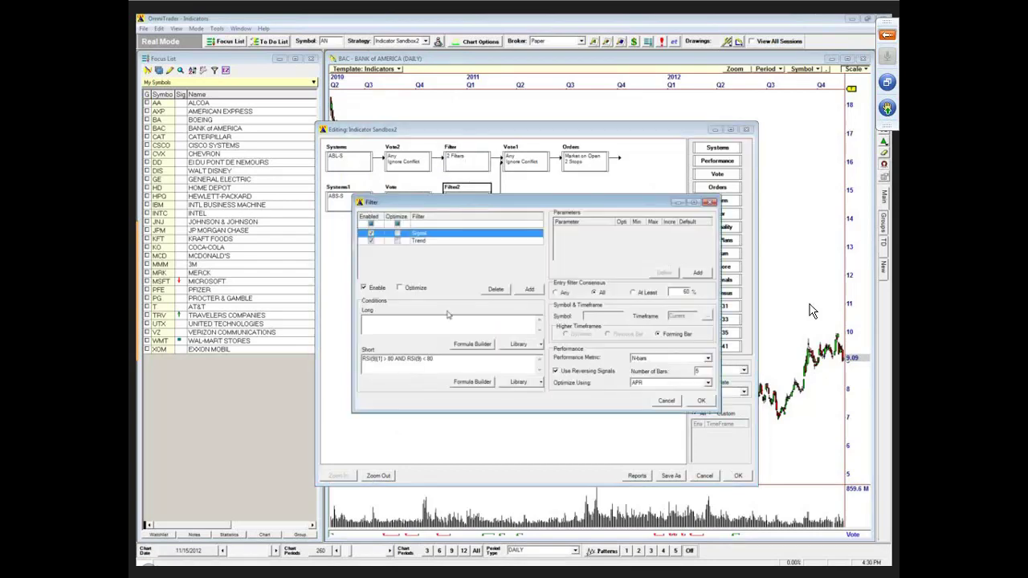
{"action": "left_click", "coordinate": [418, 241]}
{"action": "left_click_drag", "start_coordinate": [402, 363], "coordinate": [291, 358]}
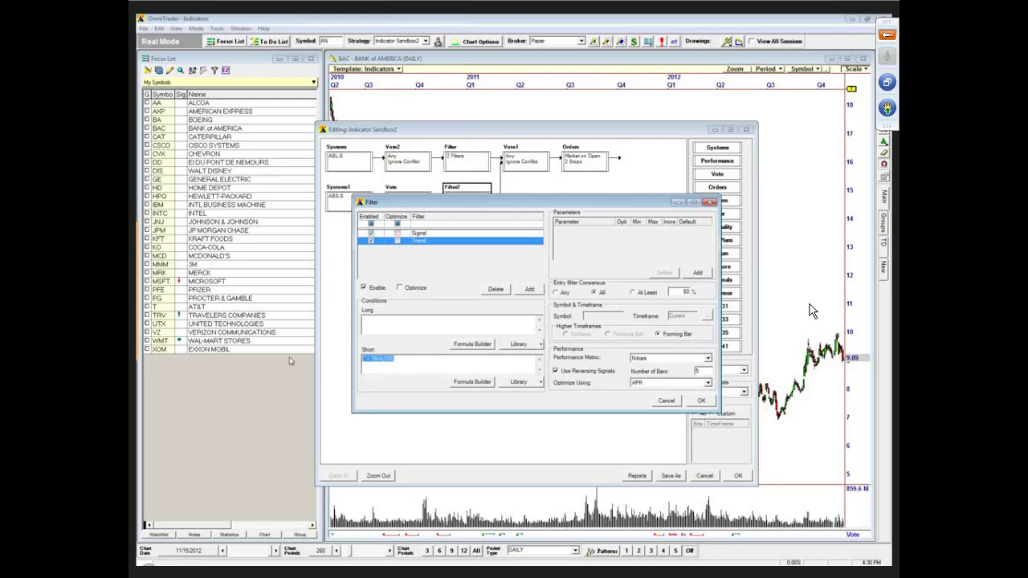
{"action": "type", "text": "TRIX(30,15) < 20"}
{"action": "left_click", "coordinate": [702, 400]}
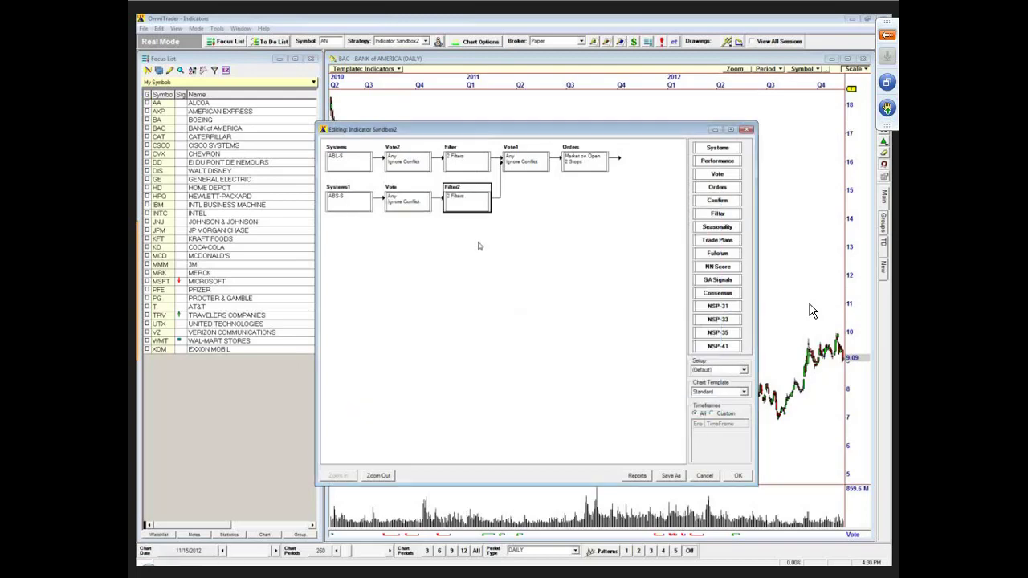
Save the revised strategy, run the analysis on the current list, and close the to-do list.
{"action": "left_click", "coordinate": [739, 476]}
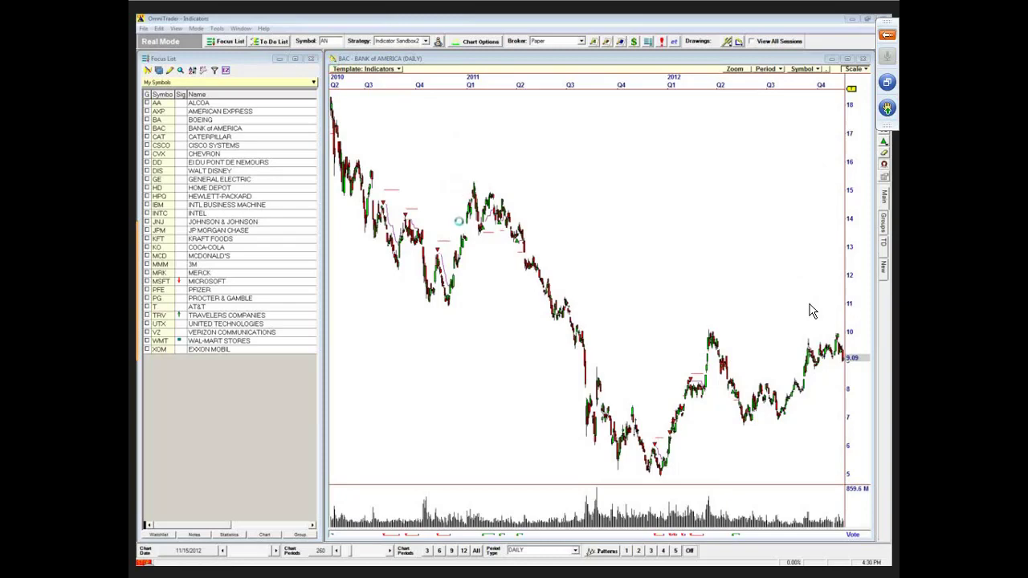
{"action": "left_click", "coordinate": [431, 282]}
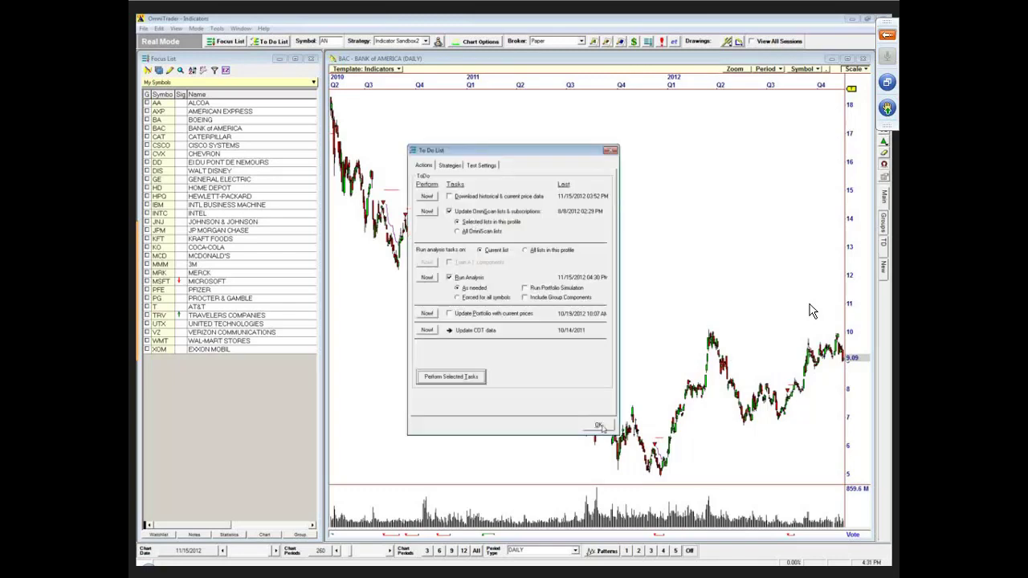
{"action": "left_click", "coordinate": [599, 427]}
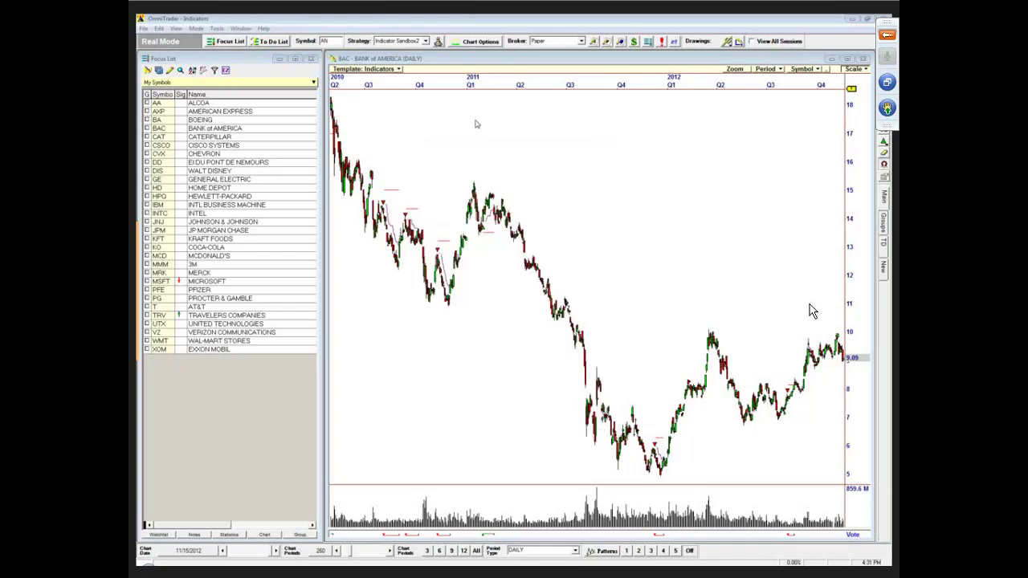
Generate the Performance Summary report for the revised strategy, examine its trade statistics, and close the report windows.
{"action": "left_click", "coordinate": [143, 29]}
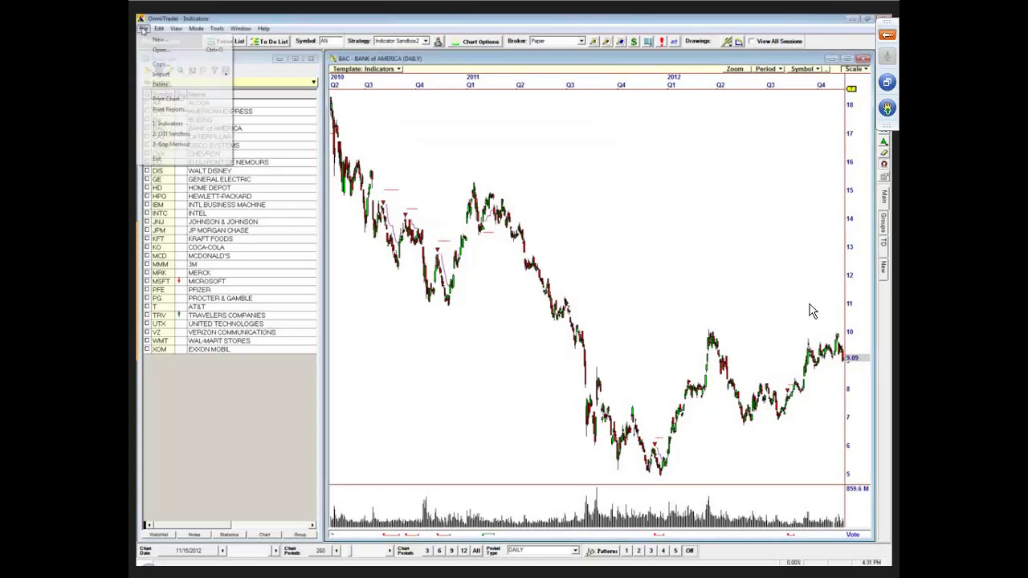
{"action": "left_click", "coordinate": [165, 109]}
{"action": "key", "text": "Return"}
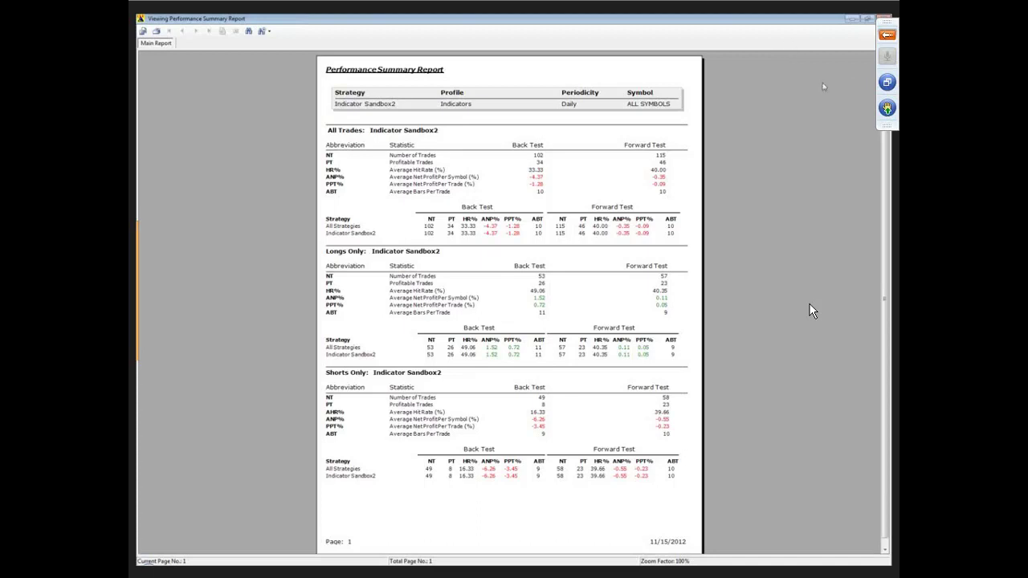
{"action": "key", "text": "alt+F4"}
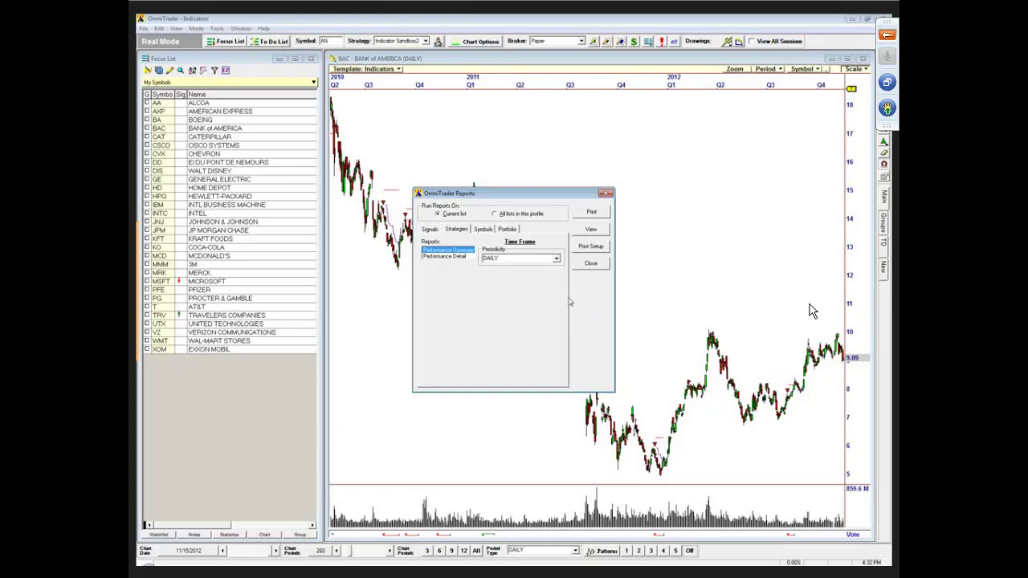
{"action": "left_click", "coordinate": [591, 264]}
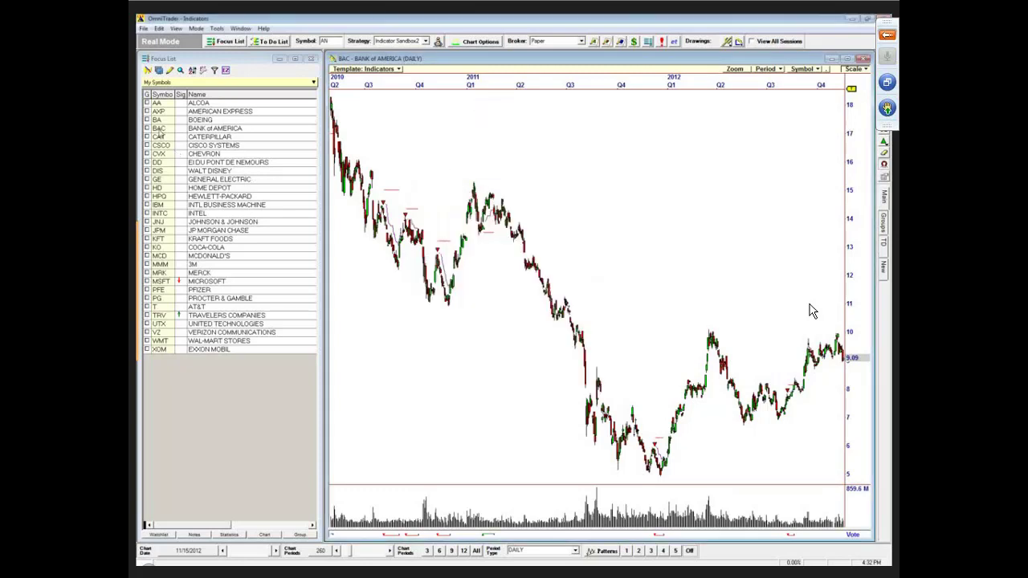
Open the Bank of America chart and the Caterpillar chart, and examine the strategy's trade signals across Caterpillar's 2010 to 2012 price history.
{"action": "left_click", "coordinate": [160, 128]}
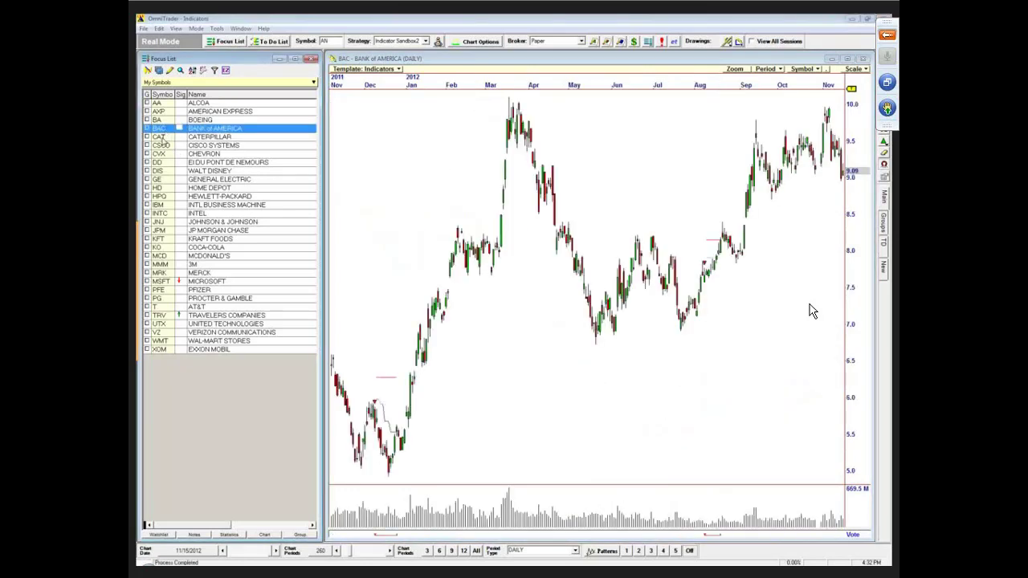
{"action": "left_click", "coordinate": [163, 139]}
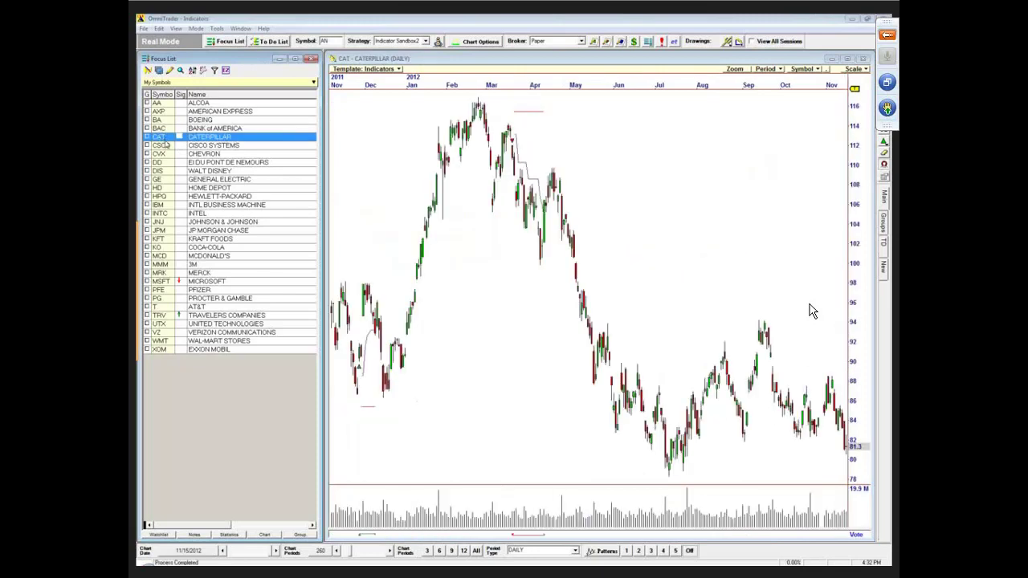
{"action": "scroll", "coordinate": [394, 85], "scroll_direction": "down", "scroll_amount": 1}
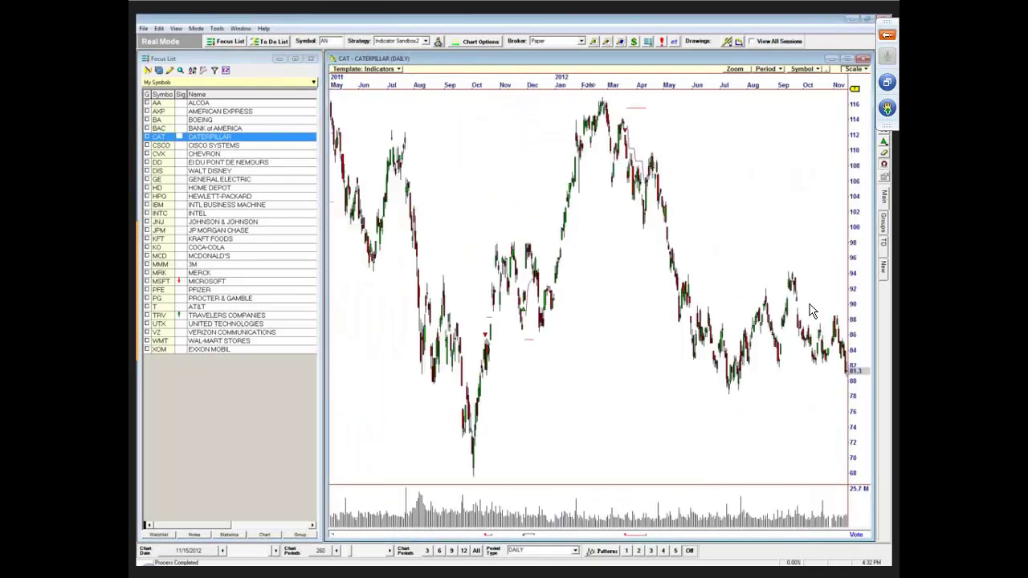
{"action": "scroll", "coordinate": [594, 86], "scroll_direction": "down", "scroll_amount": 1}
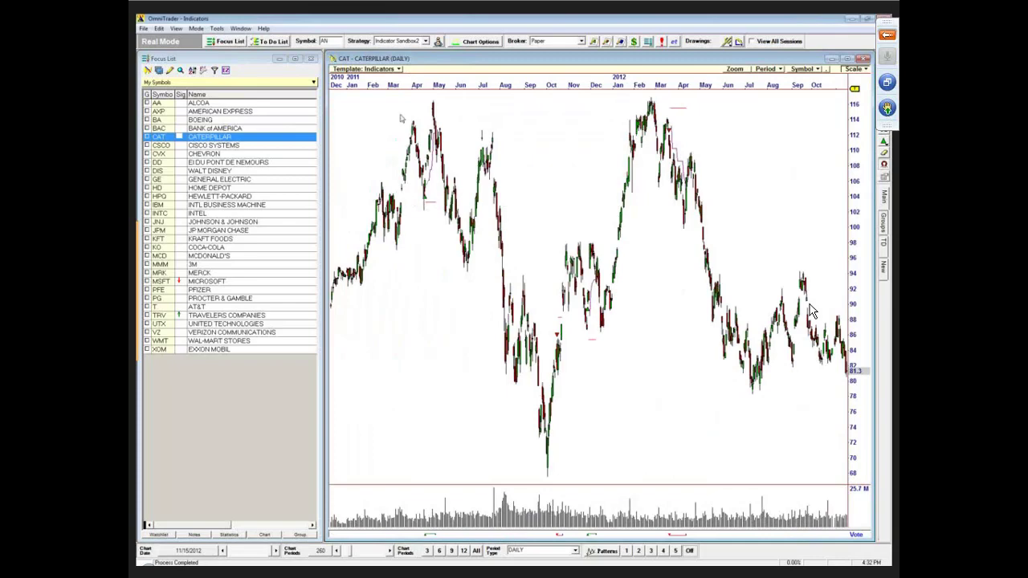
{"action": "left_click_drag", "start_coordinate": [574, 190], "coordinate": [714, 188]}
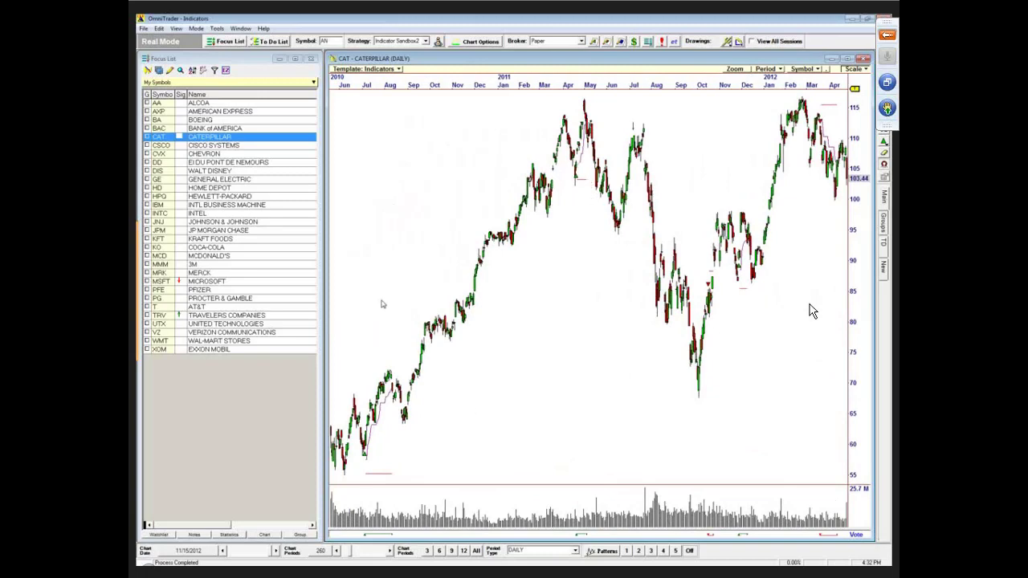
{"action": "left_click_drag", "start_coordinate": [382, 304], "coordinate": [490, 276]}
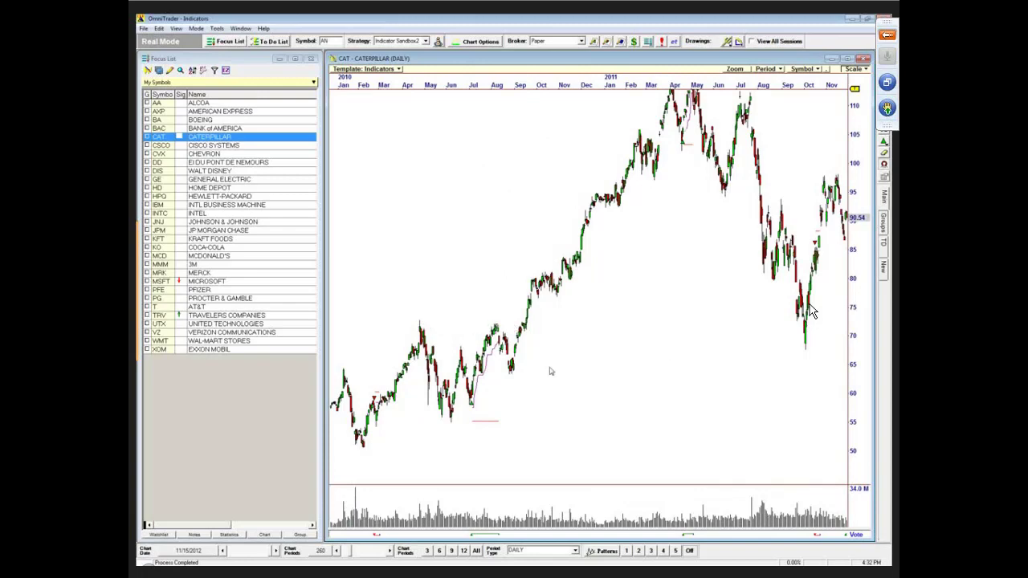
{"action": "scroll", "coordinate": [811, 312], "scroll_direction": "down", "scroll_amount": 4}
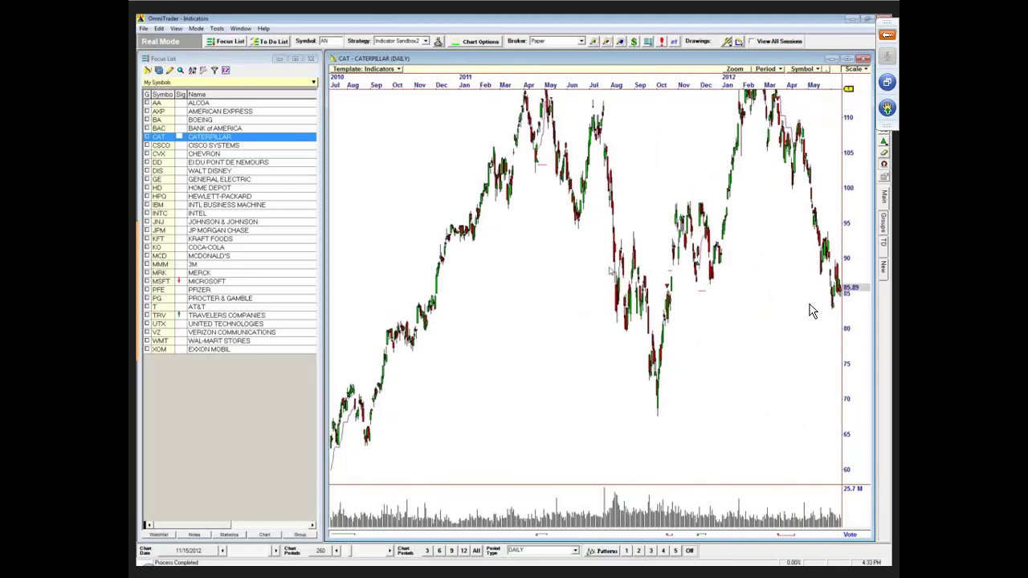
{"action": "scroll", "coordinate": [811, 312], "scroll_direction": "up", "scroll_amount": 8}
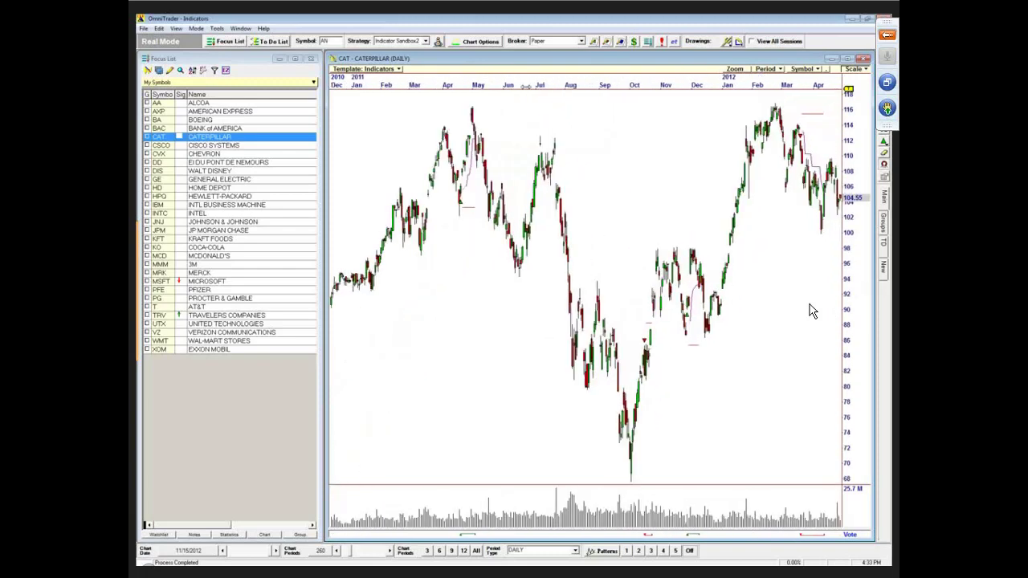
{"action": "scroll", "coordinate": [811, 311], "scroll_direction": "up", "scroll_amount": 10}
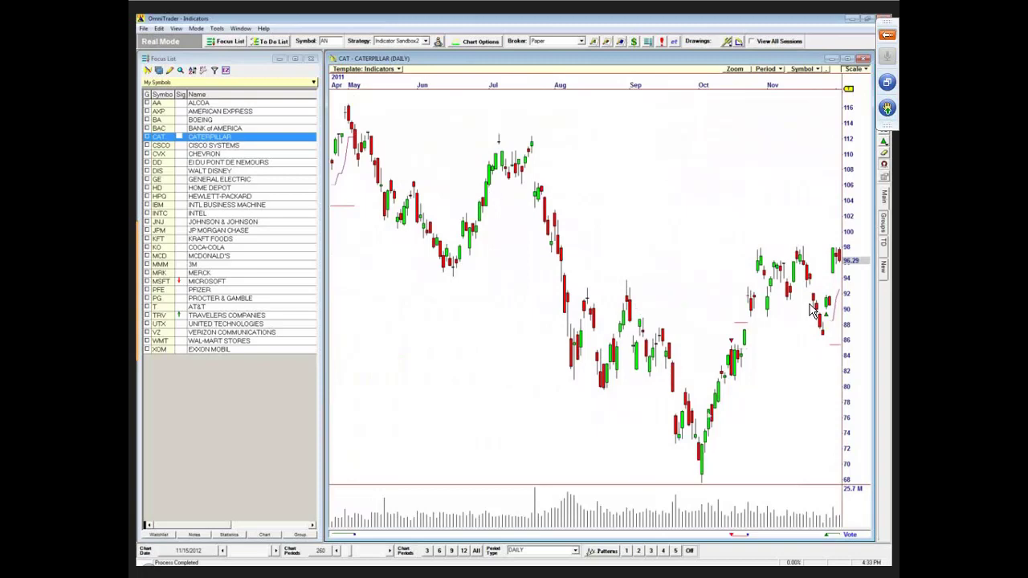
{"action": "scroll", "coordinate": [813, 312], "scroll_direction": "up", "scroll_amount": 5}
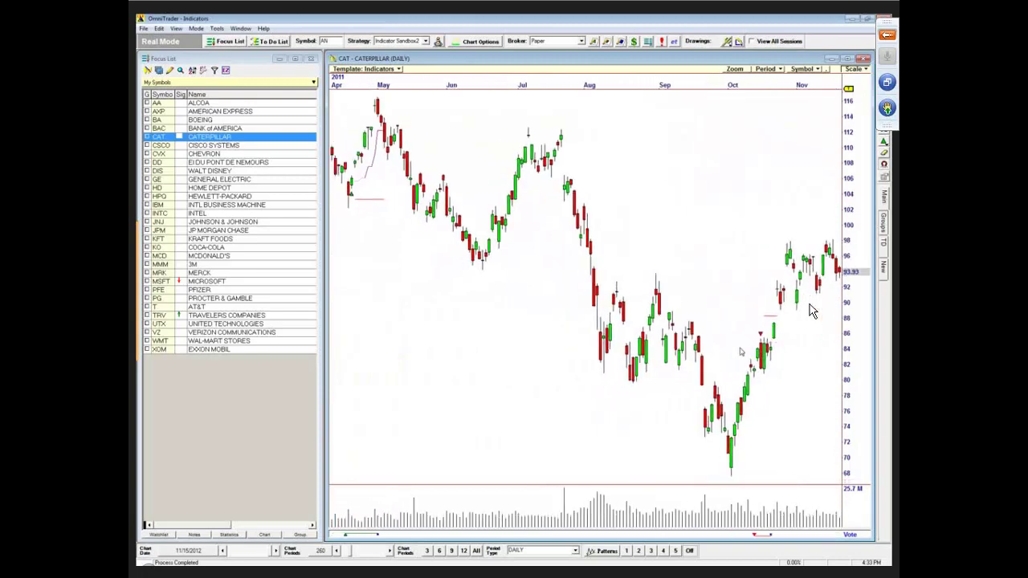
{"action": "scroll", "coordinate": [813, 312], "scroll_direction": "up", "scroll_amount": 5}
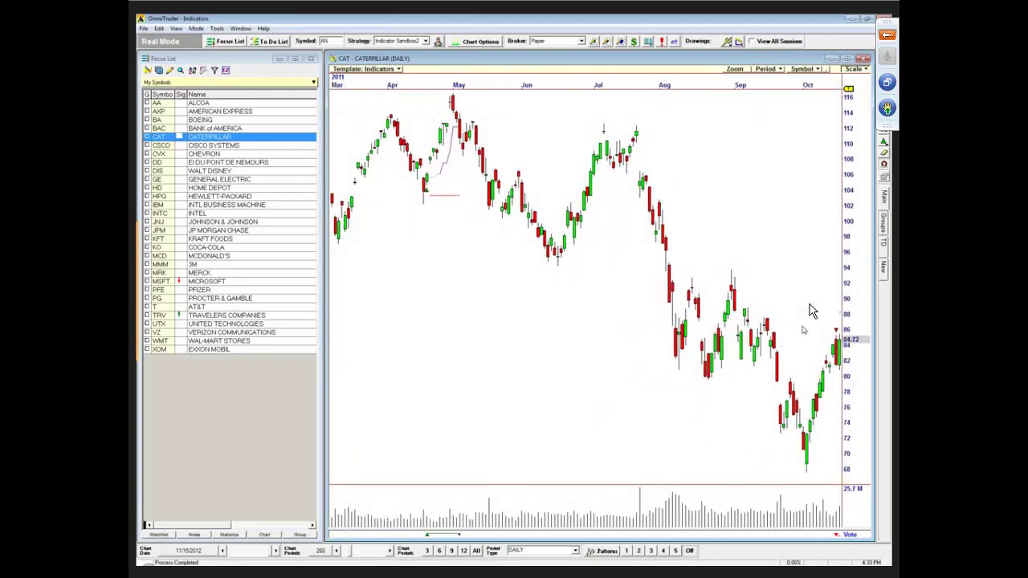
{"action": "scroll", "coordinate": [813, 311], "scroll_direction": "down", "scroll_amount": 5}
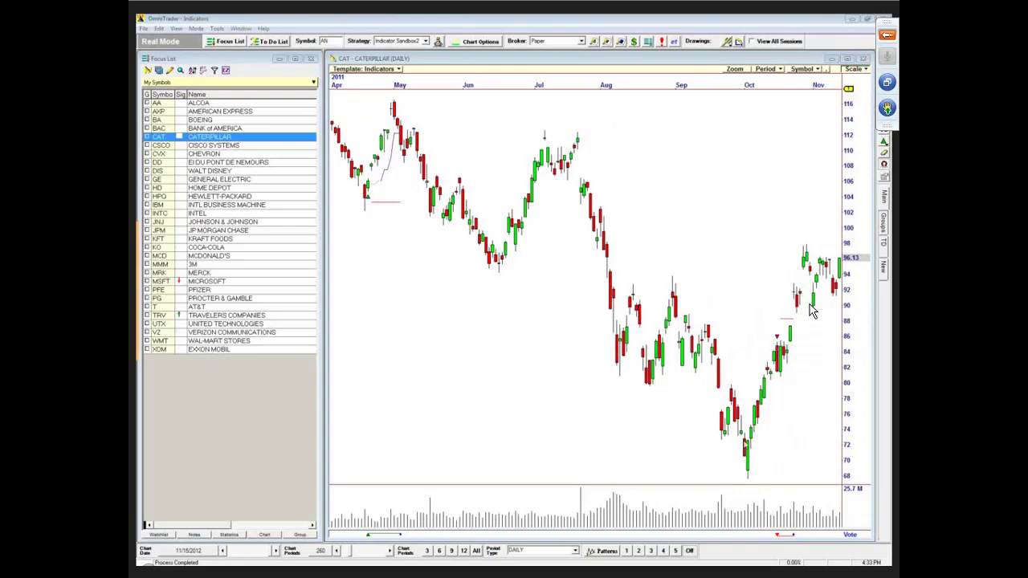
Add a Relative Strength Index indicator to the Caterpillar chart and set its periods to 9.
{"action": "right_click", "coordinate": [414, 324]}
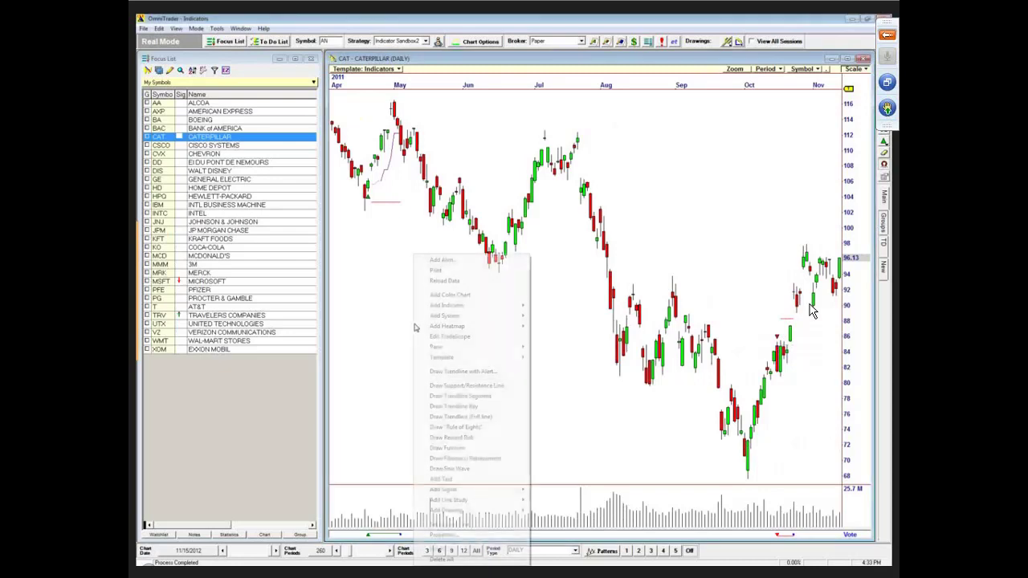
{"action": "mouse_move", "coordinate": [460, 307]}
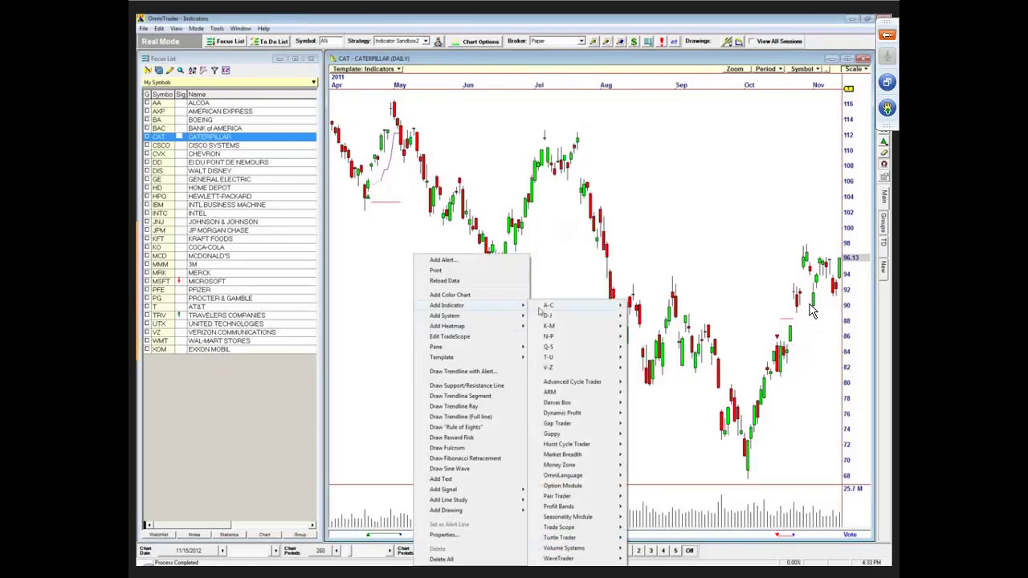
{"action": "mouse_move", "coordinate": [574, 354]}
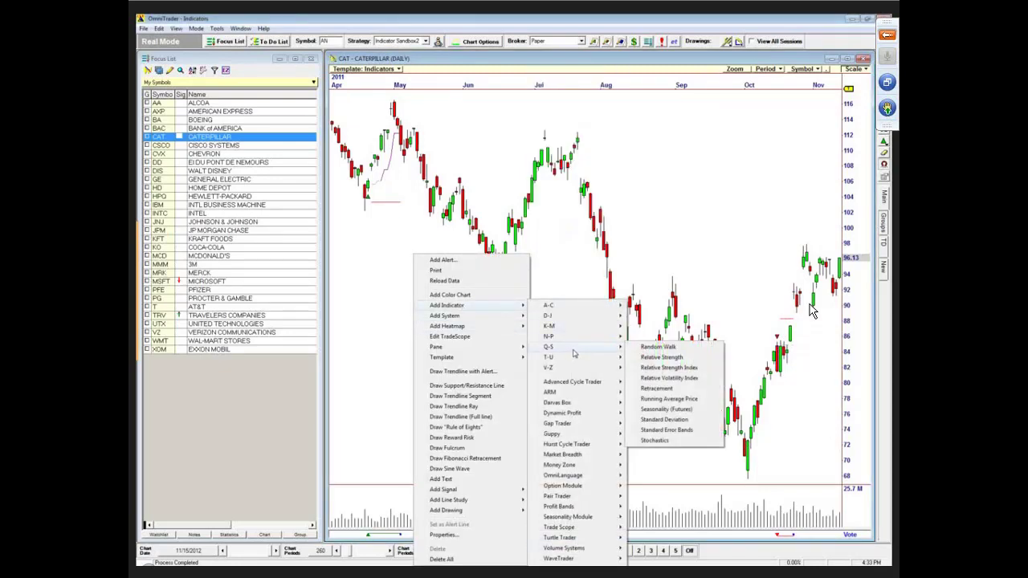
{"action": "left_click", "coordinate": [682, 367]}
{"action": "double_click", "coordinate": [215, 222]}
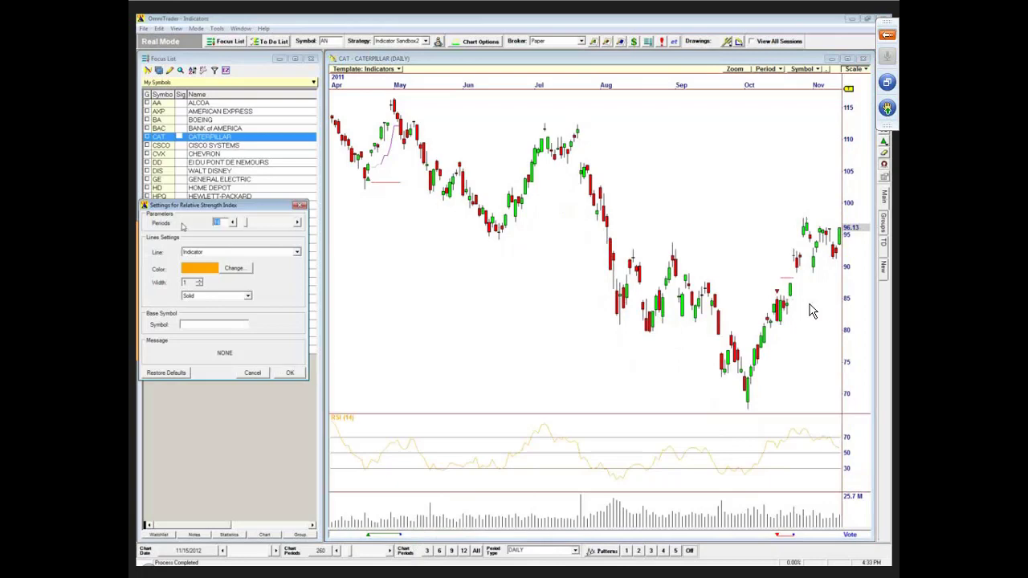
{"action": "type", "text": "9"}
Format the RSI line with a width of 3 and a dark green color, and apply the indicator settings.
{"action": "left_click", "coordinate": [200, 280]}
{"action": "left_click", "coordinate": [200, 280]}
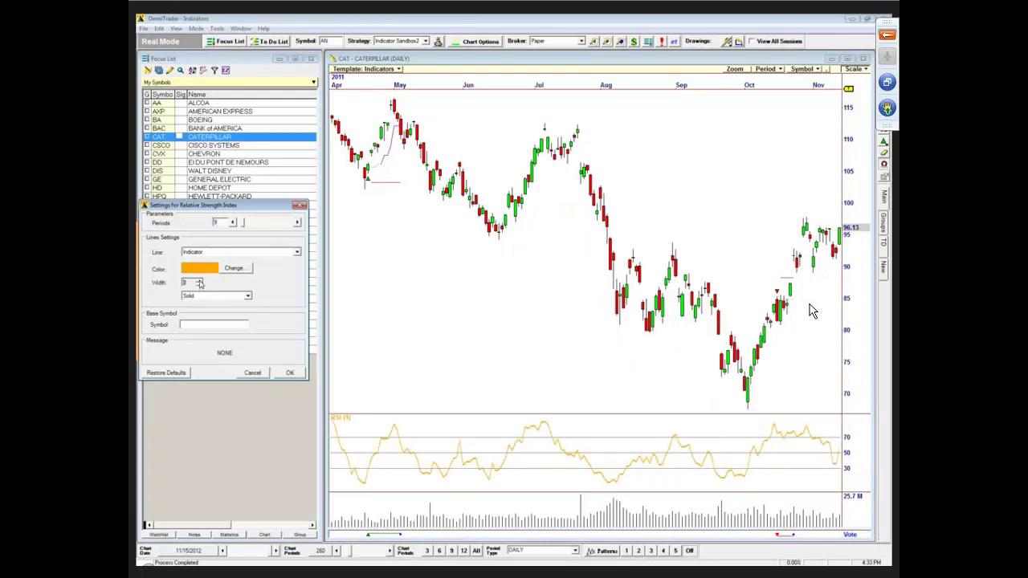
{"action": "left_click", "coordinate": [234, 269]}
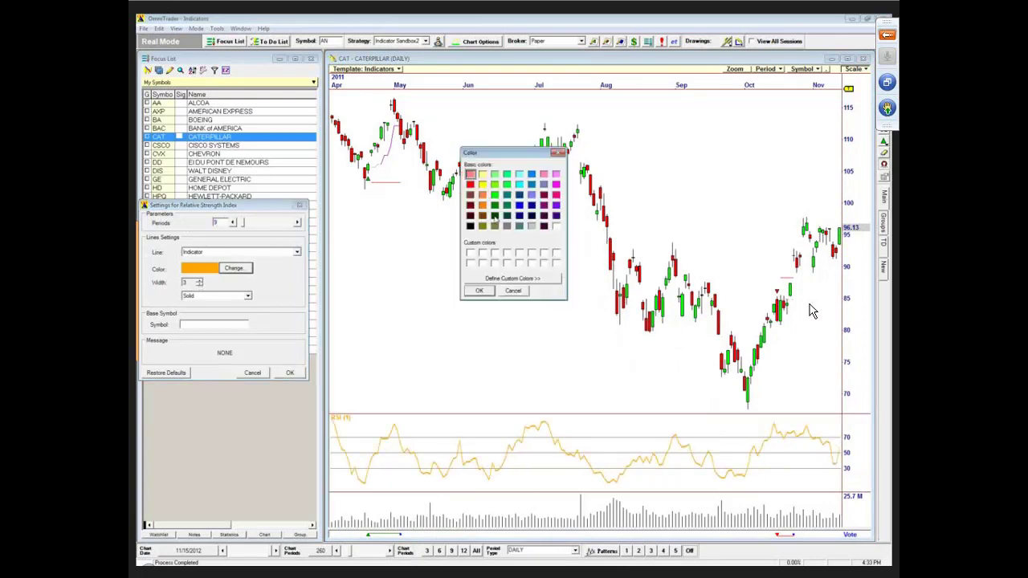
{"action": "left_click", "coordinate": [495, 215]}
{"action": "left_click", "coordinate": [480, 290]}
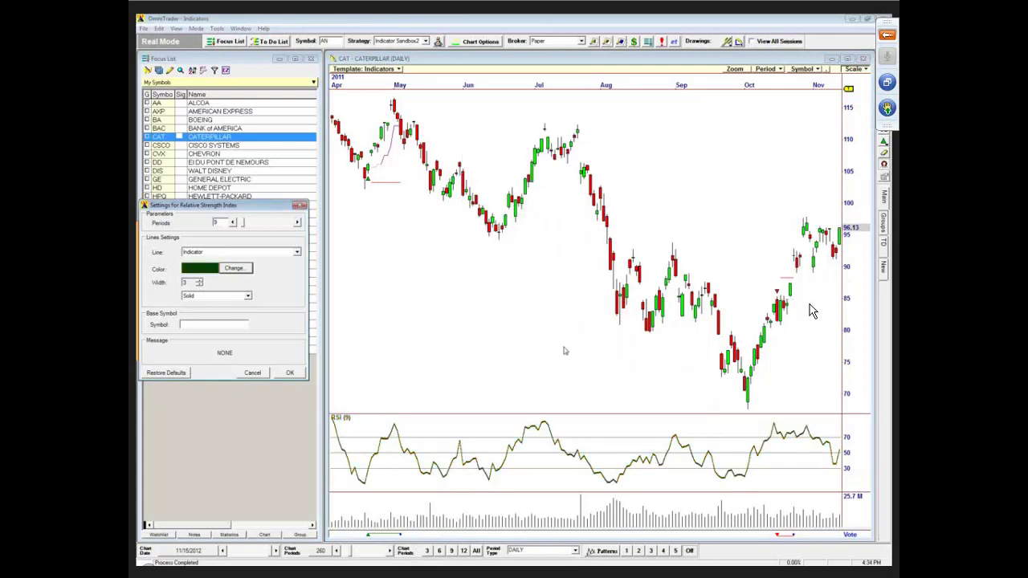
{"action": "left_click", "coordinate": [283, 375]}
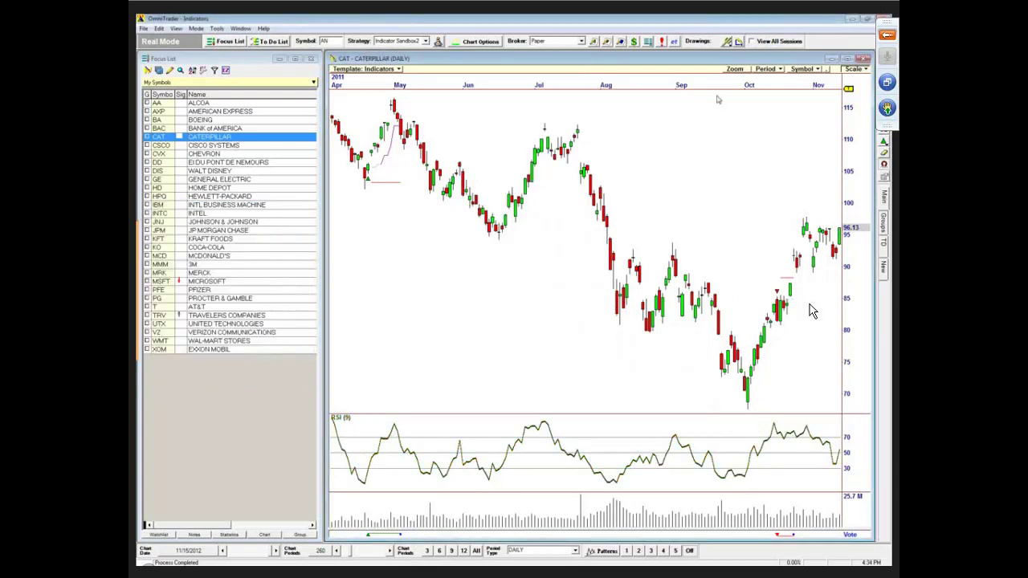
Compare Caterpillar's 2011 and 2012 trade signals with the RSI (9) line, and inspect the bar data at the February 2012 price high.
{"action": "scroll", "coordinate": [811, 312], "scroll_direction": "up", "scroll_amount": 2}
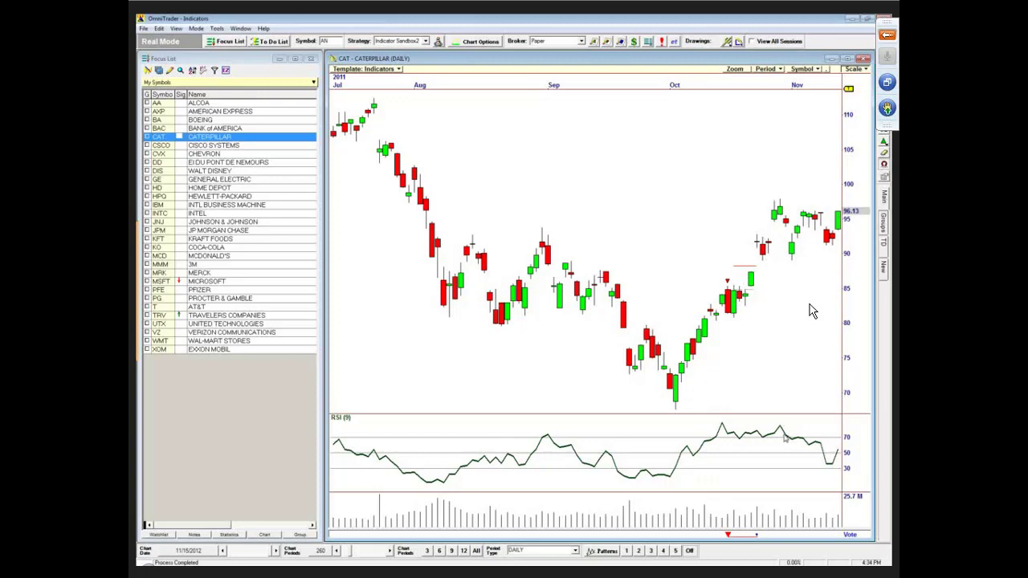
{"action": "left_click_drag", "start_coordinate": [781, 342], "coordinate": [540, 287]}
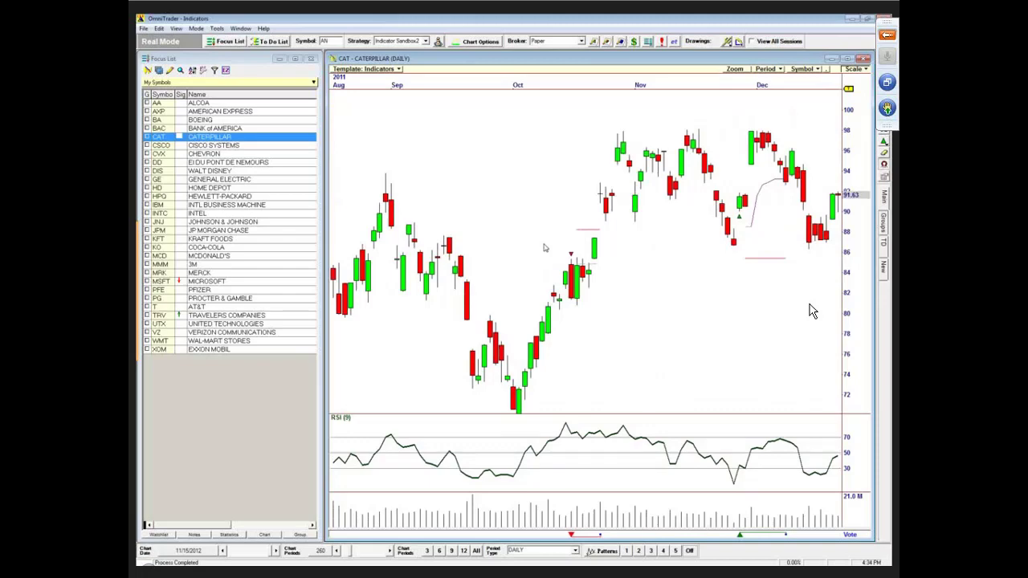
{"action": "left_click_drag", "start_coordinate": [688, 345], "coordinate": [751, 289]}
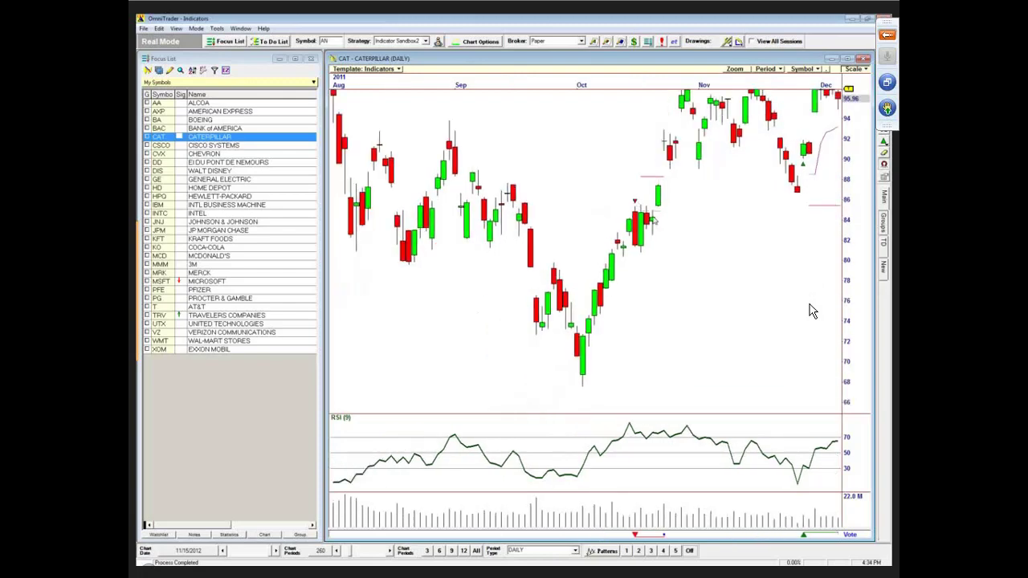
{"action": "scroll", "coordinate": [812, 312], "scroll_direction": "up", "scroll_amount": 3}
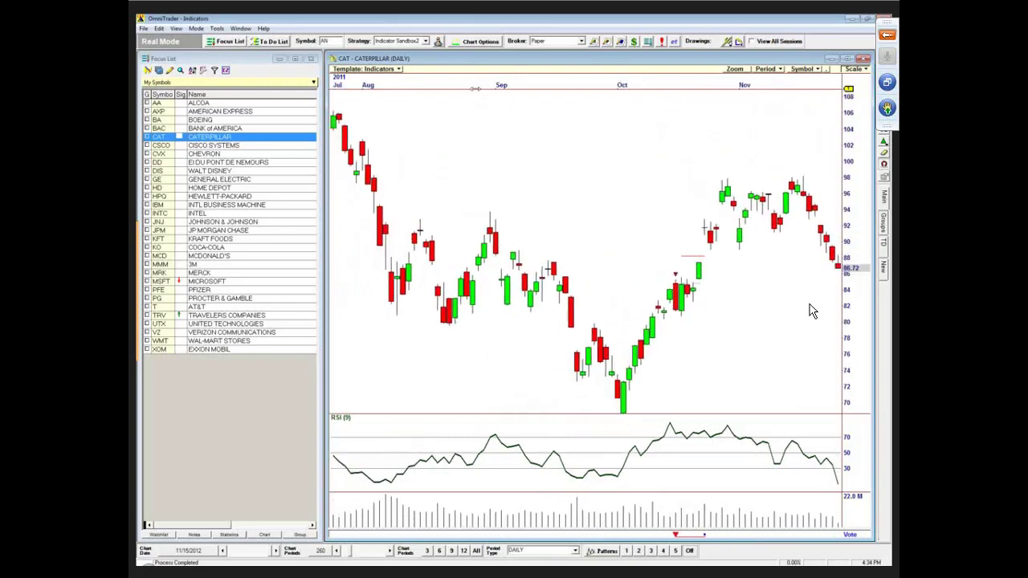
{"action": "scroll", "coordinate": [812, 312], "scroll_direction": "up", "scroll_amount": 5}
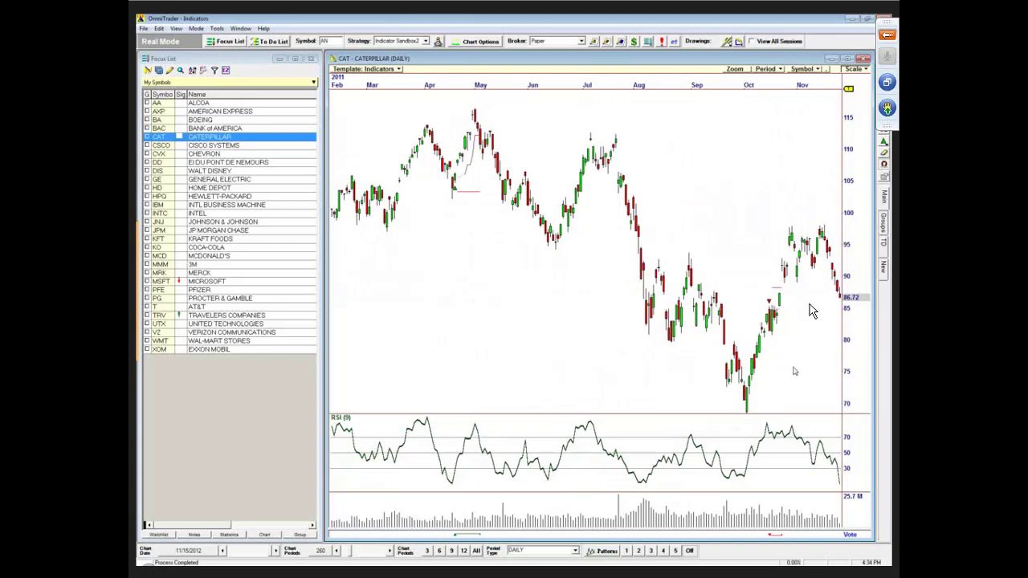
{"action": "scroll", "coordinate": [812, 312], "scroll_direction": "down", "scroll_amount": 5}
{"action": "left_click_drag", "start_coordinate": [714, 302], "coordinate": [769, 268]}
{"action": "scroll", "coordinate": [811, 312], "scroll_direction": "down", "scroll_amount": 1}
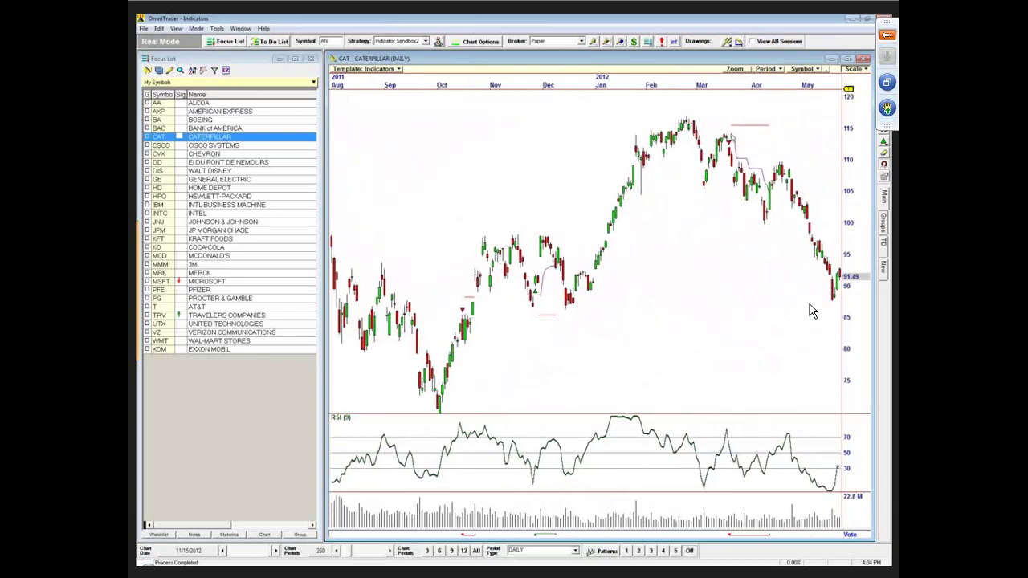
{"action": "scroll", "coordinate": [811, 311], "scroll_direction": "down", "scroll_amount": 1}
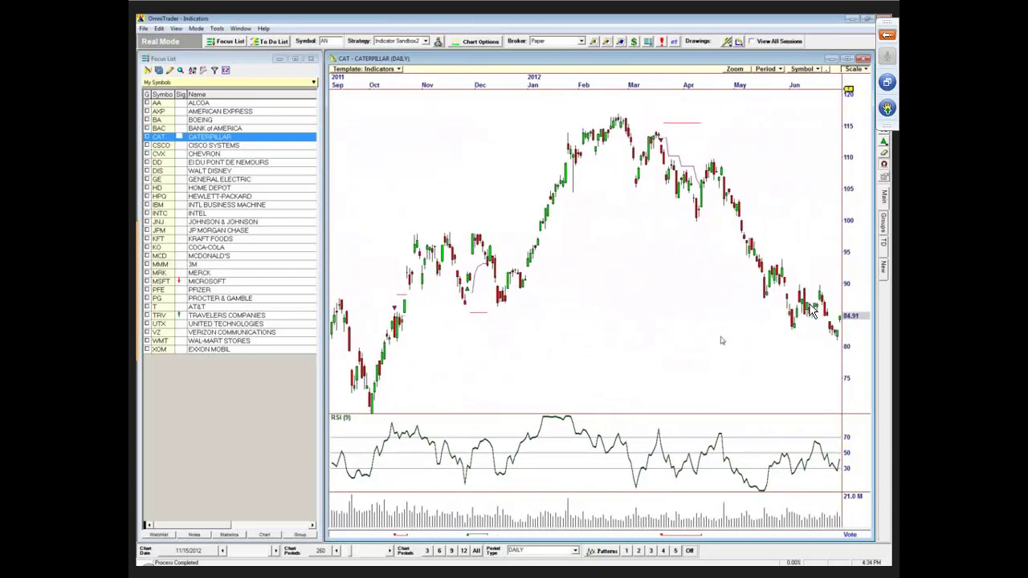
{"action": "scroll", "coordinate": [812, 312], "scroll_direction": "down", "scroll_amount": 3}
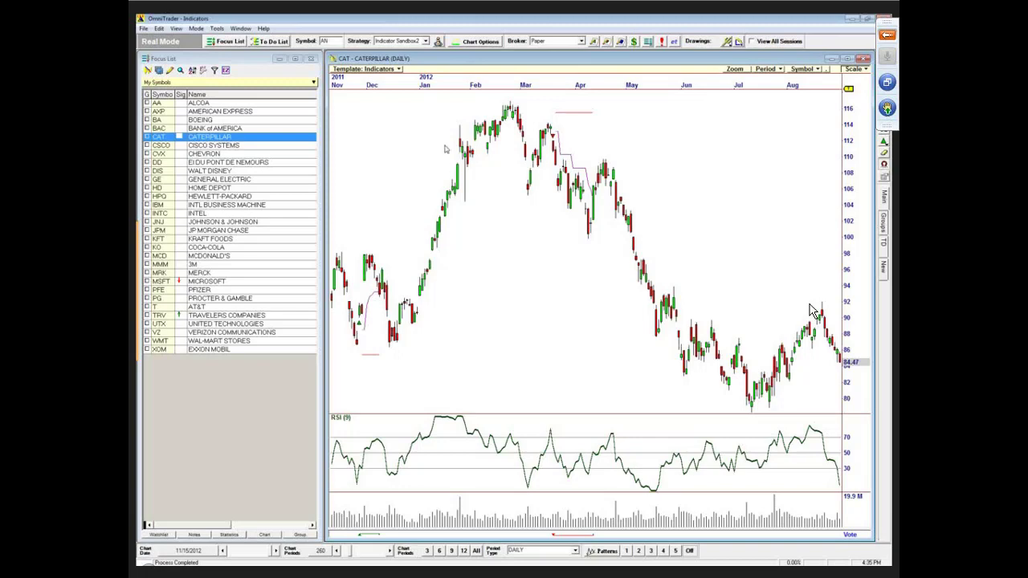
{"action": "scroll", "coordinate": [813, 312], "scroll_direction": "up", "scroll_amount": 3}
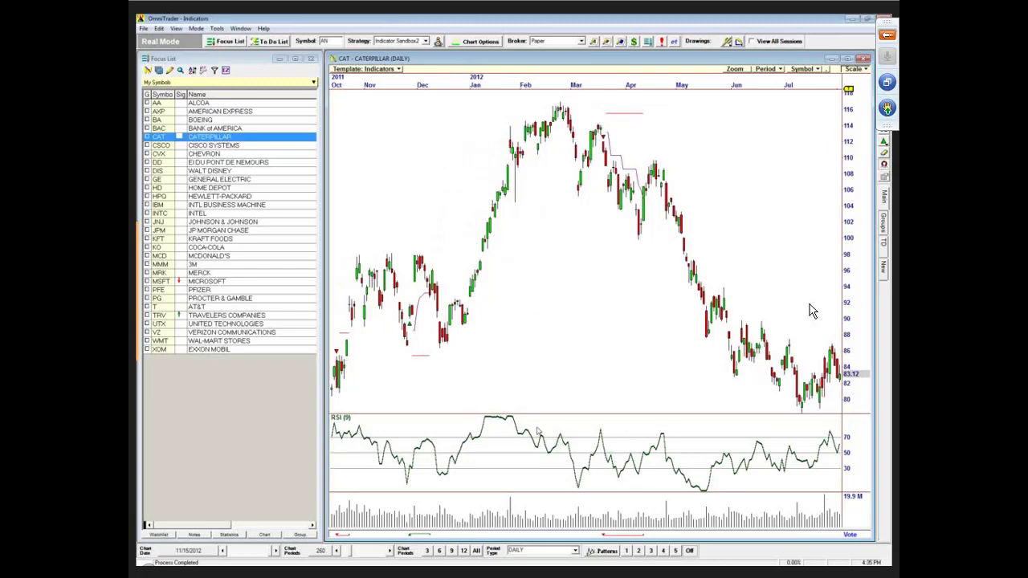
{"action": "left_click", "coordinate": [563, 287]}
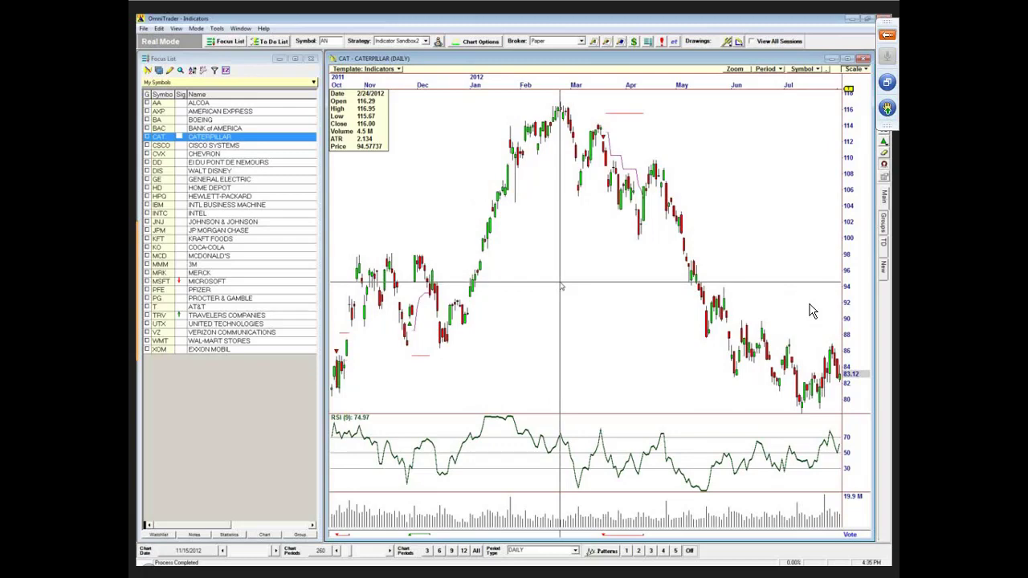
{"action": "left_click_drag", "start_coordinate": [563, 287], "coordinate": [530, 236]}
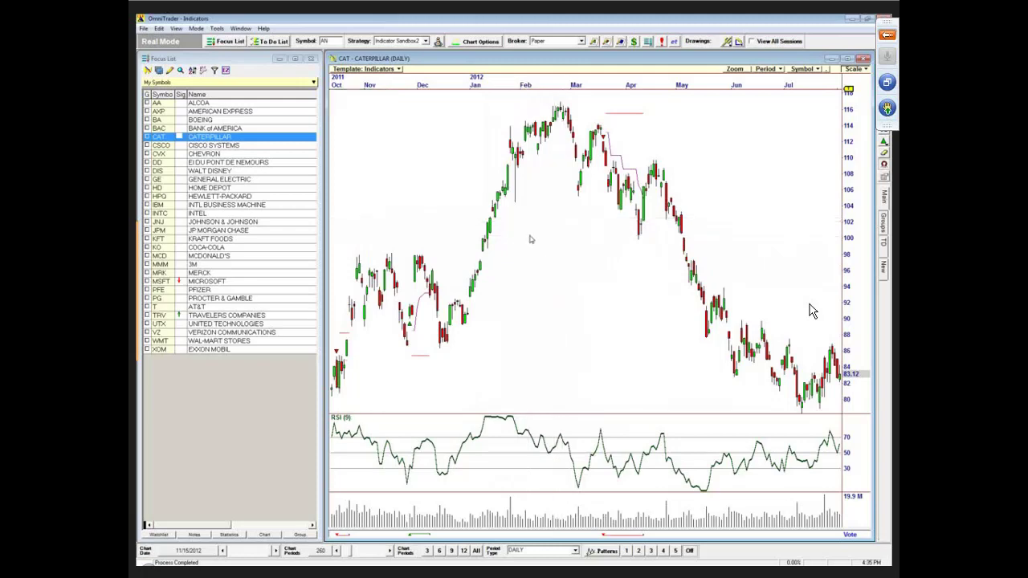
Draw trendline segments across Caterpillar's January and February 2012 price highs and across the matching RSI (9) highs.
{"action": "left_click", "coordinate": [887, 82]}
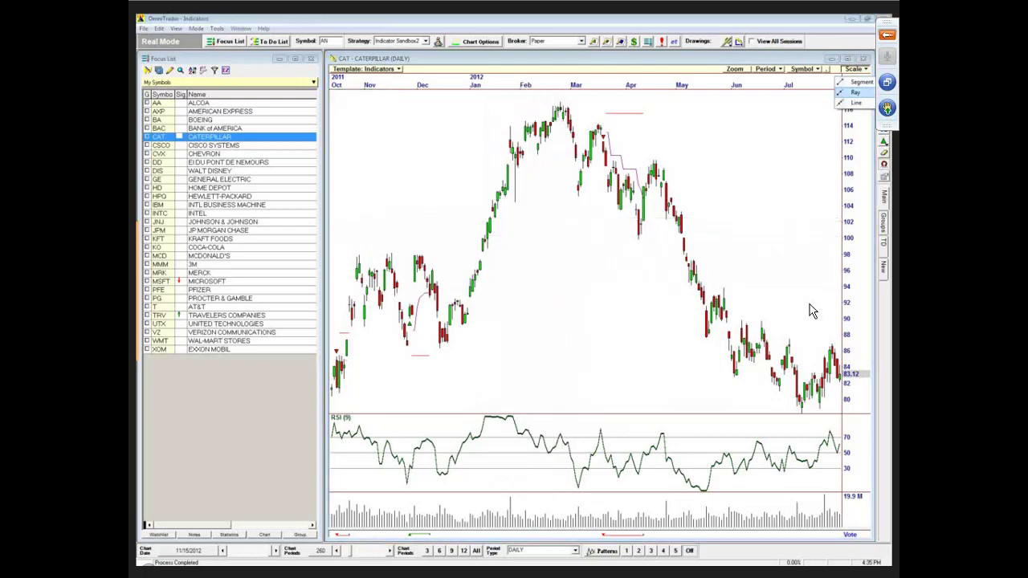
{"action": "left_click", "coordinate": [860, 82]}
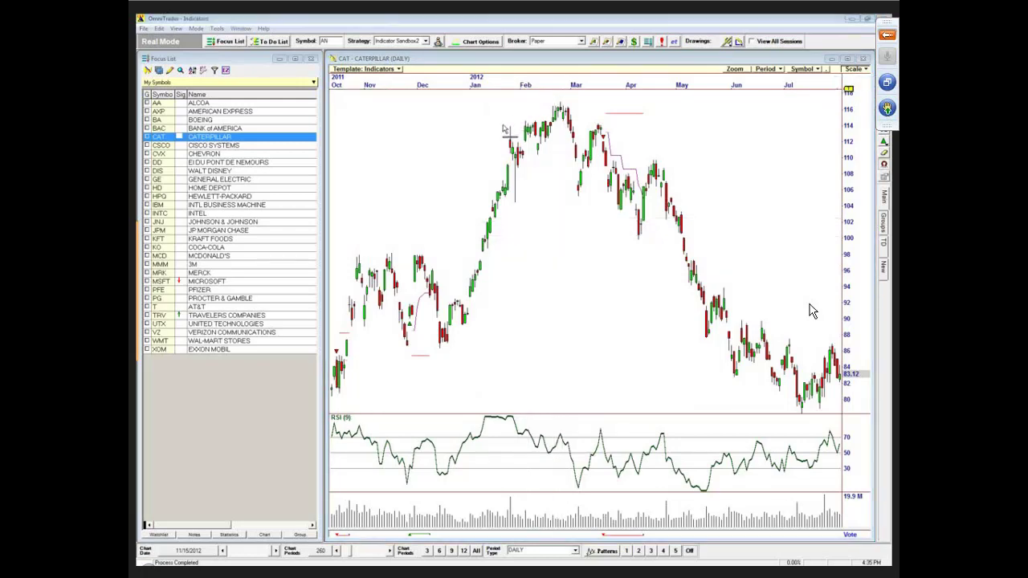
{"action": "left_click_drag", "start_coordinate": [509, 126], "coordinate": [557, 103]}
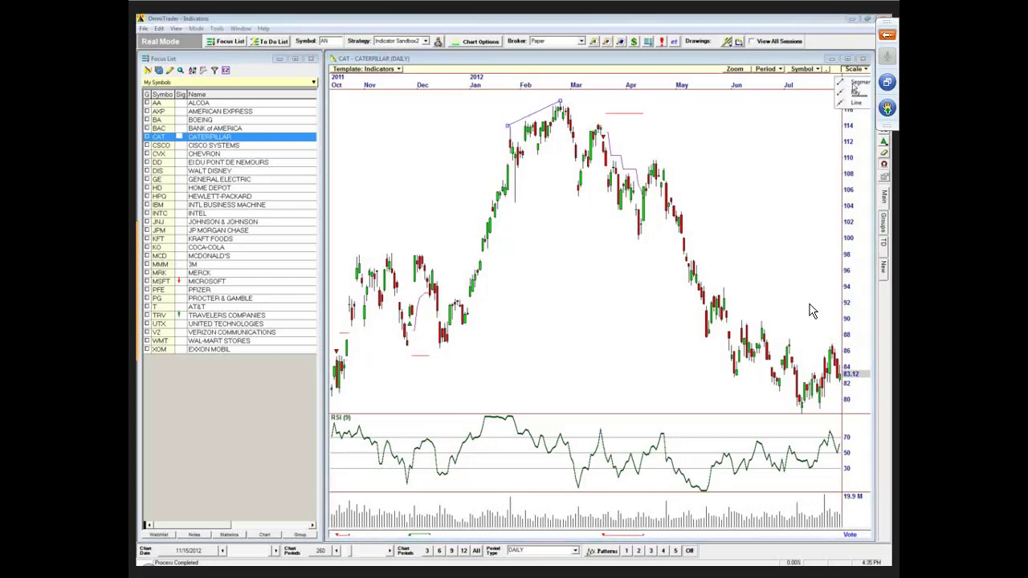
{"action": "left_click_drag", "start_coordinate": [509, 416], "coordinate": [560, 434]}
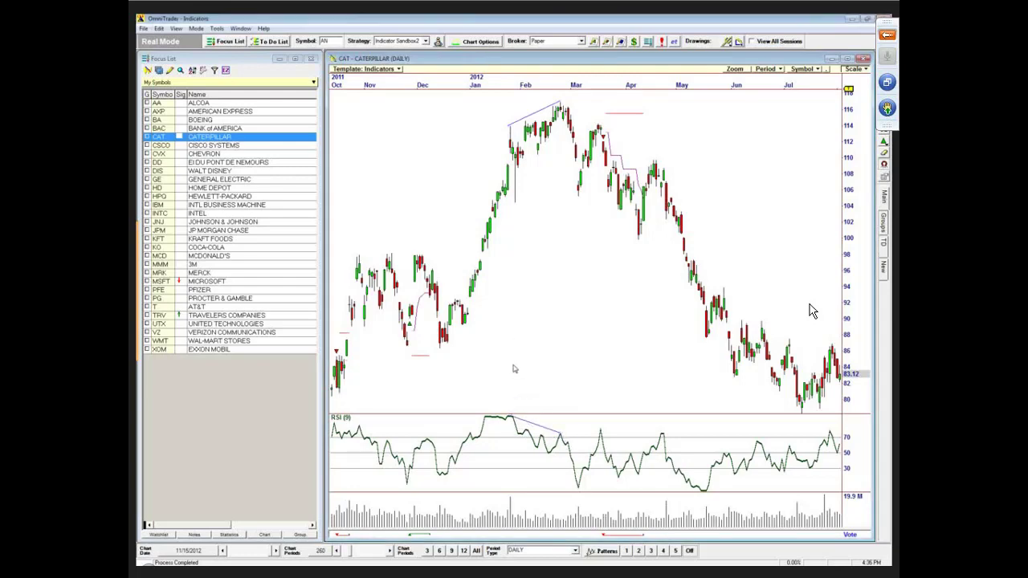
{"action": "left_click_drag", "start_coordinate": [514, 368], "coordinate": [524, 370]}
{"action": "left_click_drag", "start_coordinate": [565, 335], "coordinate": [626, 326]}
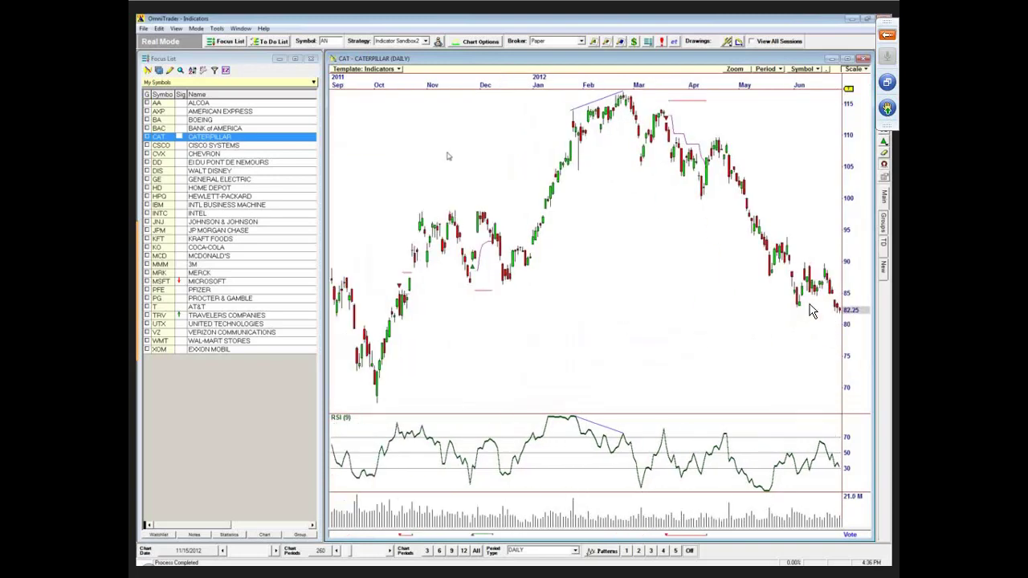
{"action": "left_click_drag", "start_coordinate": [448, 156], "coordinate": [500, 151]}
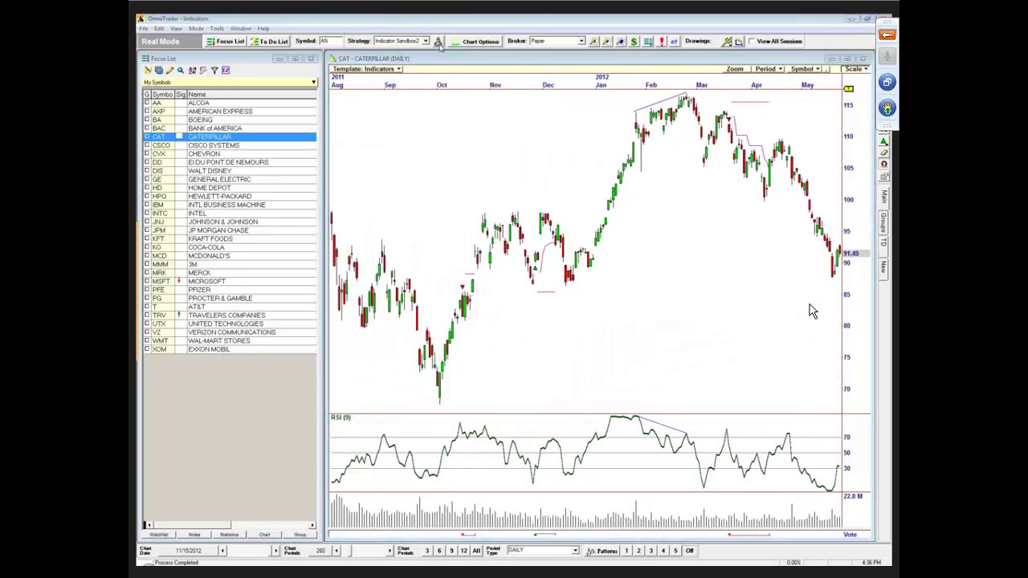
Open the Indicator Sandbox2 strategy's long Signal filter in the Formula Builder and clear its RSI formula.
{"action": "left_click", "coordinate": [439, 42]}
{"action": "left_click", "coordinate": [464, 166]}
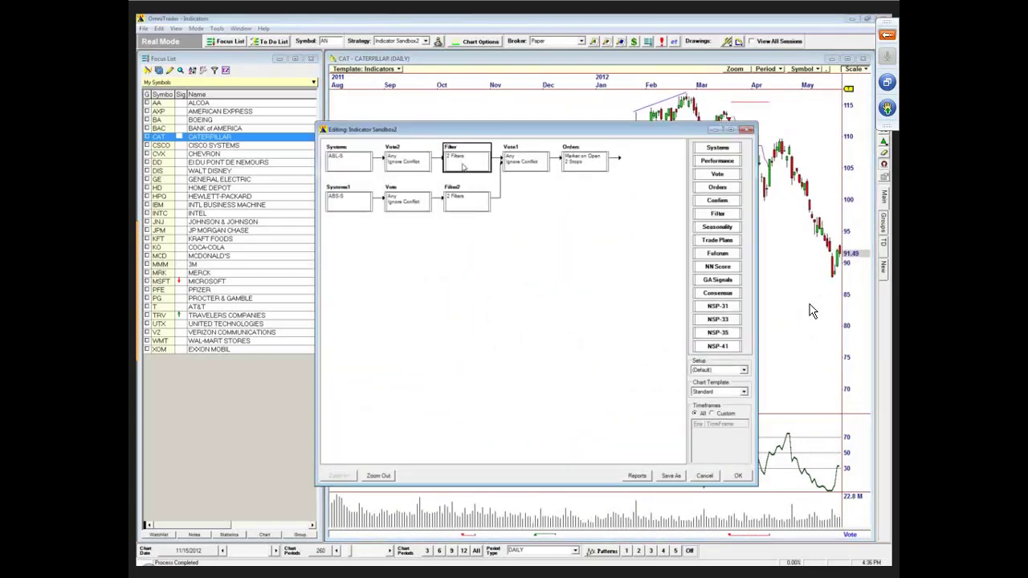
{"action": "double_click", "coordinate": [464, 166]}
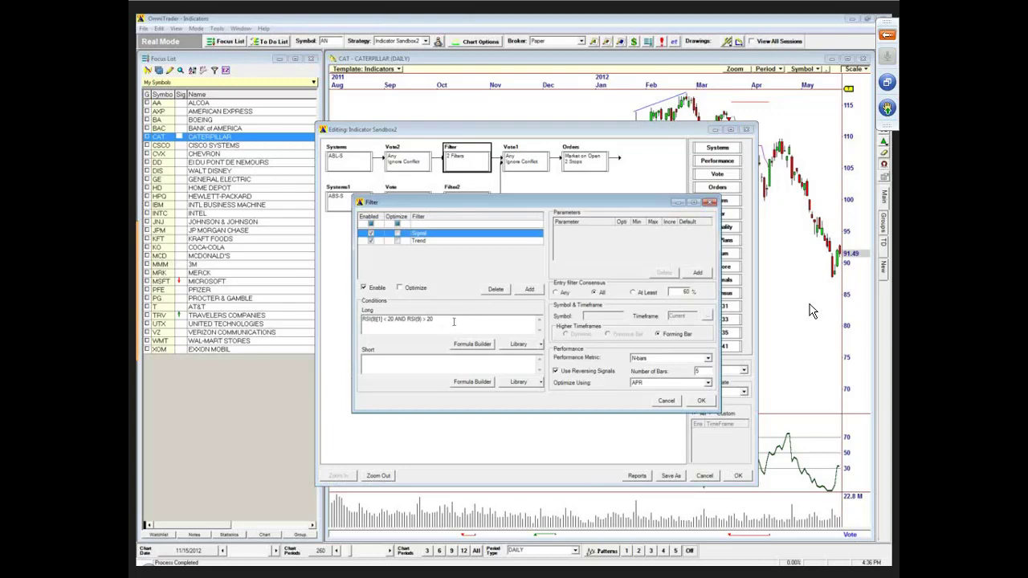
{"action": "left_click_drag", "start_coordinate": [458, 321], "coordinate": [346, 322]}
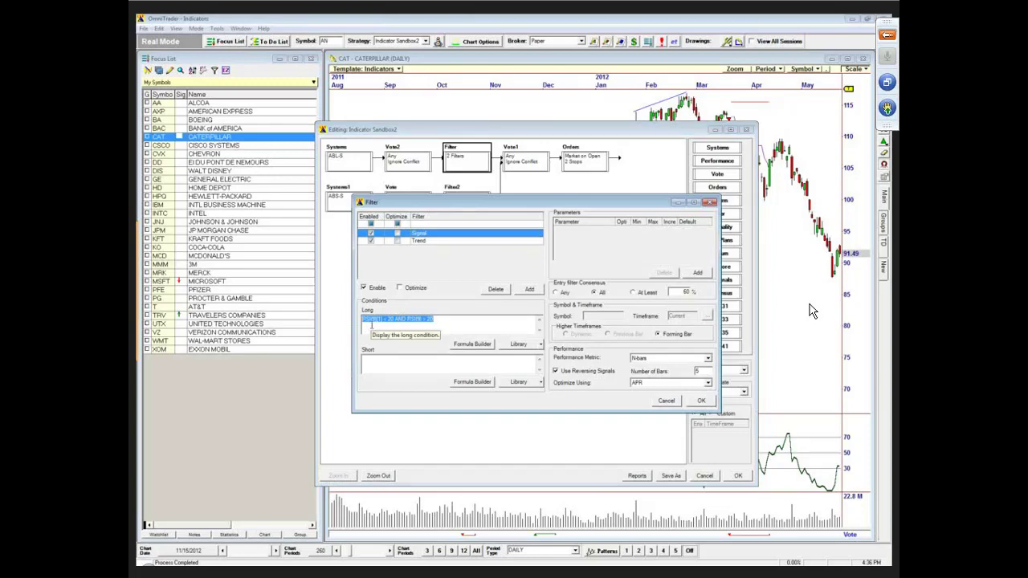
{"action": "left_click", "coordinate": [468, 347]}
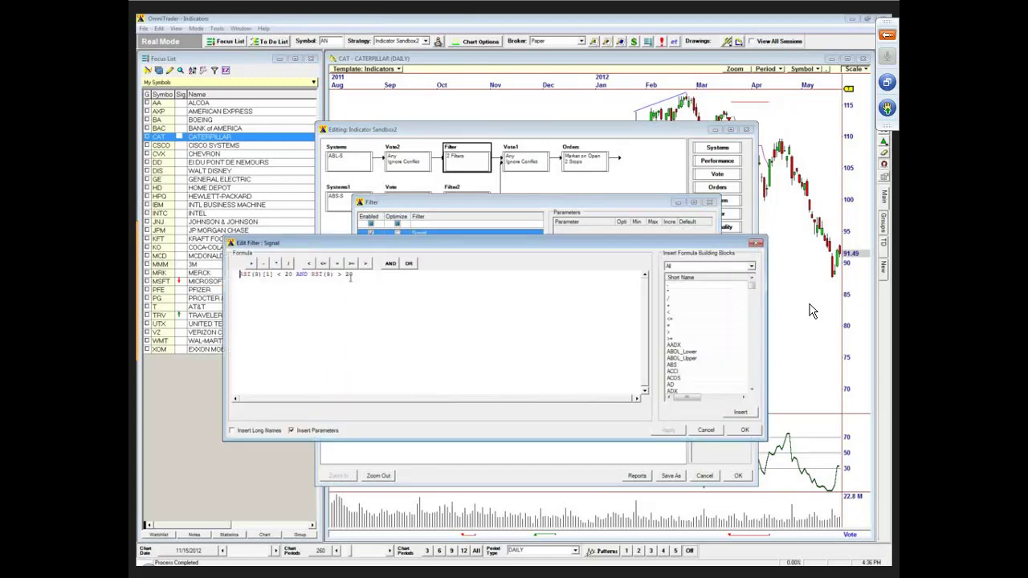
{"action": "left_click_drag", "start_coordinate": [365, 278], "coordinate": [219, 280]}
{"action": "key", "text": "Delete"}
Insert the stochastic indicator STO into the long Signal formula as STO(14,3,3) and accept the formula.
{"action": "key", "text": "alt+Down"}
{"action": "key", "text": "Down"}
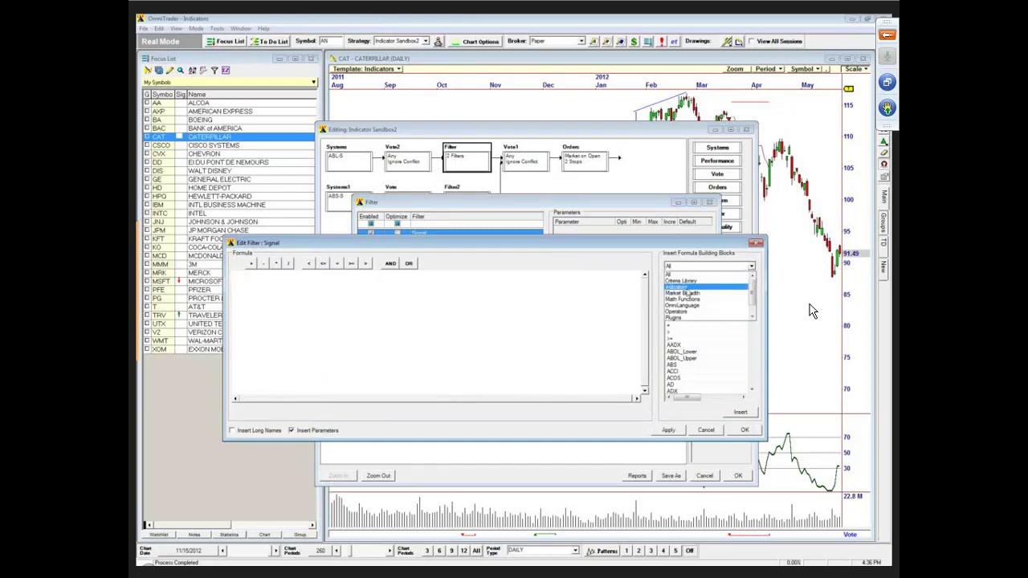
{"action": "key", "text": "Return"}
{"action": "left_click_drag", "start_coordinate": [751, 289], "coordinate": [752, 364]}
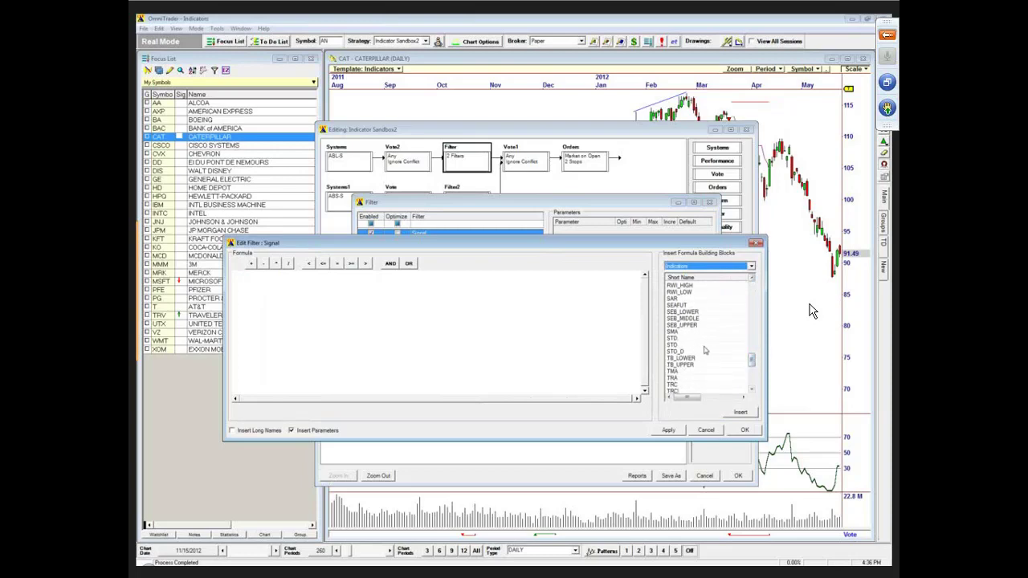
{"action": "left_click", "coordinate": [706, 346]}
{"action": "left_click", "coordinate": [741, 412]}
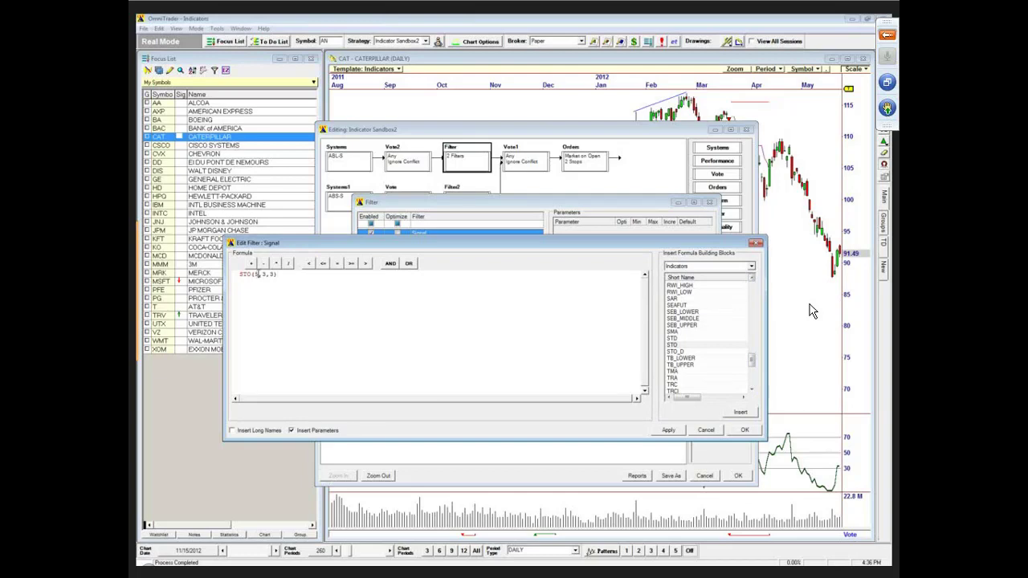
{"action": "double_click", "coordinate": [255, 275]}
{"action": "type", "text": "14"}
{"action": "left_click", "coordinate": [745, 429]}
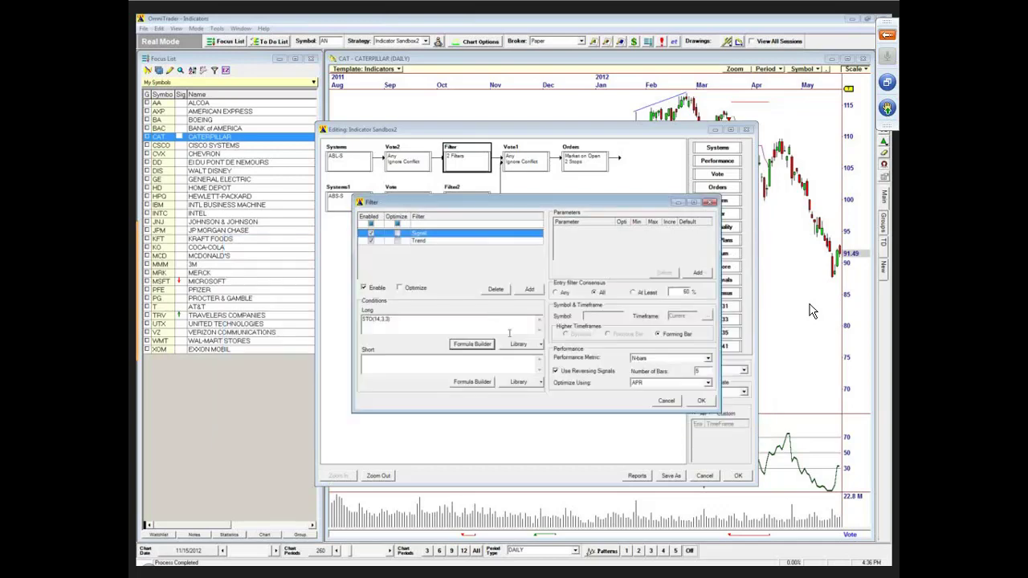
Complete the long Signal condition as STO(14,3,3)[1] < 20 AND STO(14,3,3) > 20.
{"action": "left_click", "coordinate": [423, 320]}
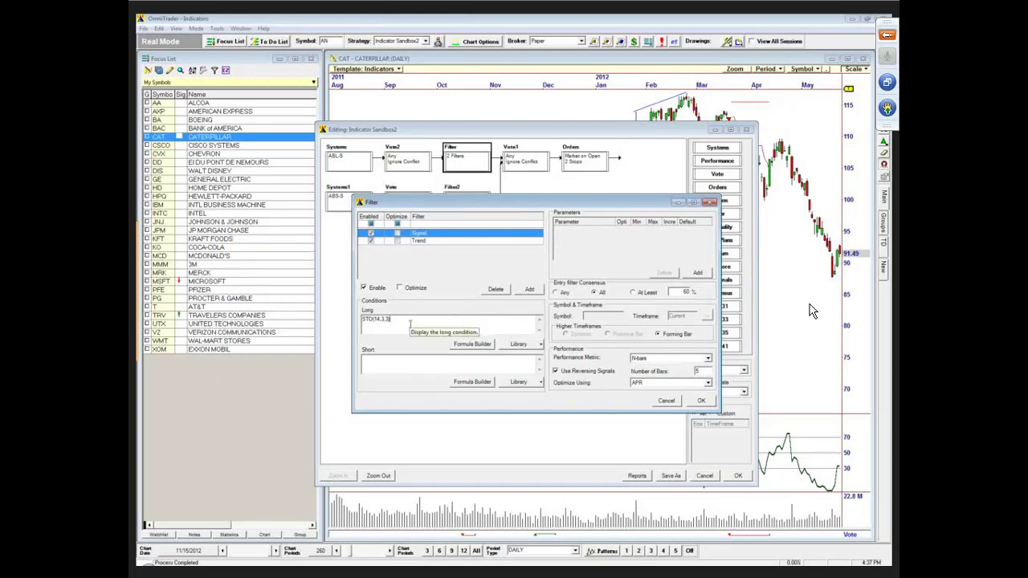
{"action": "type", "text": "[1] < 20 a"}
{"action": "left_click_drag", "start_coordinate": [362, 320], "coordinate": [389, 322]}
{"action": "key", "text": "ctrl+c"}
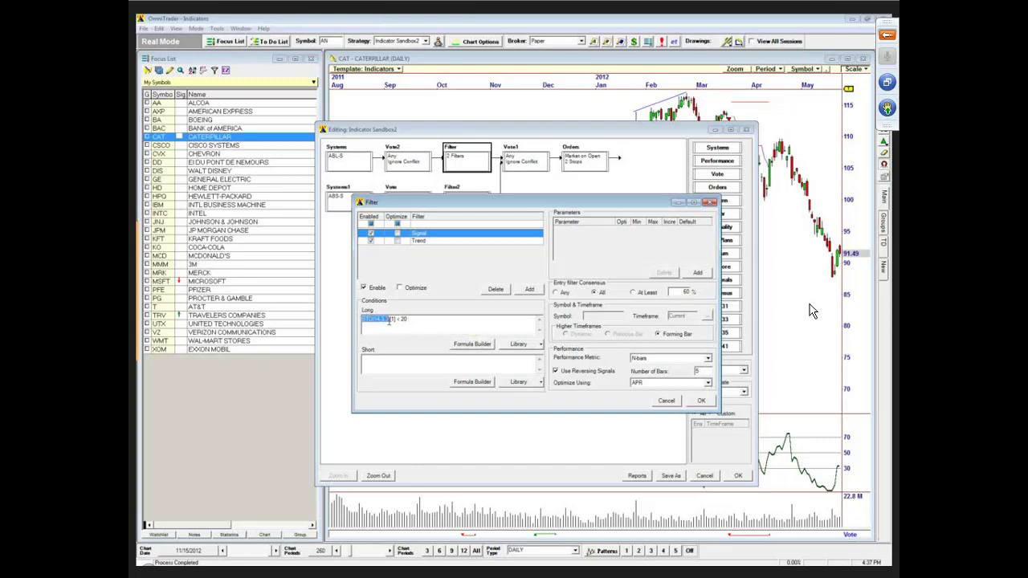
{"action": "left_click", "coordinate": [451, 326]}
{"action": "type", "text": "AND"}
{"action": "key", "text": "ctrl+v"}
{"action": "type", "text": ") > 20"}
Set the Trend Intensity Index periods in the long Trend filter to 60 and 30, and accept the filter changes.
{"action": "left_click", "coordinate": [425, 241]}
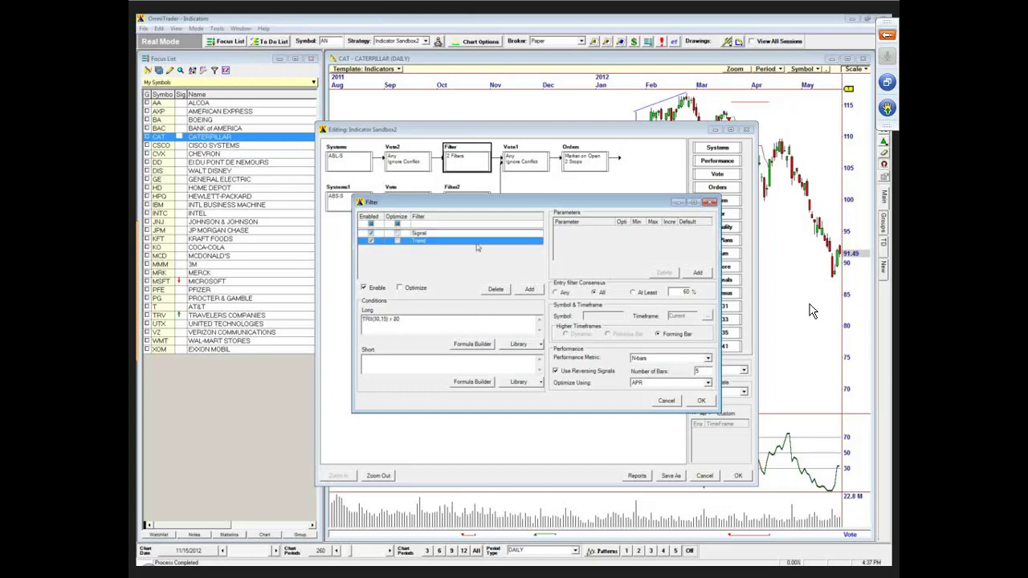
{"action": "double_click", "coordinate": [372, 319]}
{"action": "type", "text": "60"}
{"action": "double_click", "coordinate": [392, 319]}
{"action": "type", "text": "9"}
{"action": "double_click", "coordinate": [389, 319]}
{"action": "type", "text": "30"}
{"action": "left_click", "coordinate": [702, 401]}
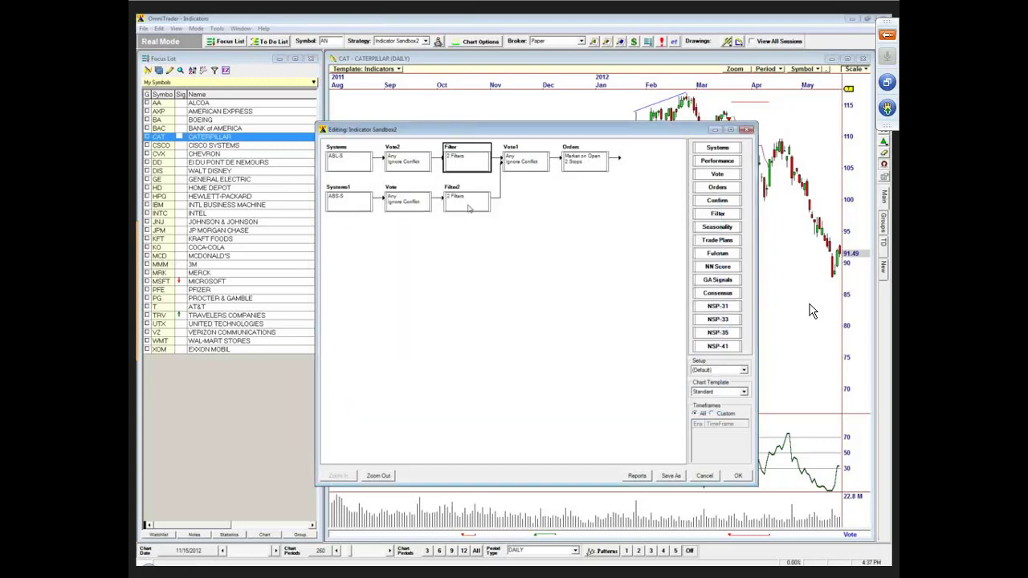
Replace the short Signal condition in Filter2 with STO(15,3,3)[1] > 80 AND STO(14,3,3) < 80, and accept the filter.
{"action": "left_click", "coordinate": [468, 205]}
{"action": "double_click", "coordinate": [469, 206]}
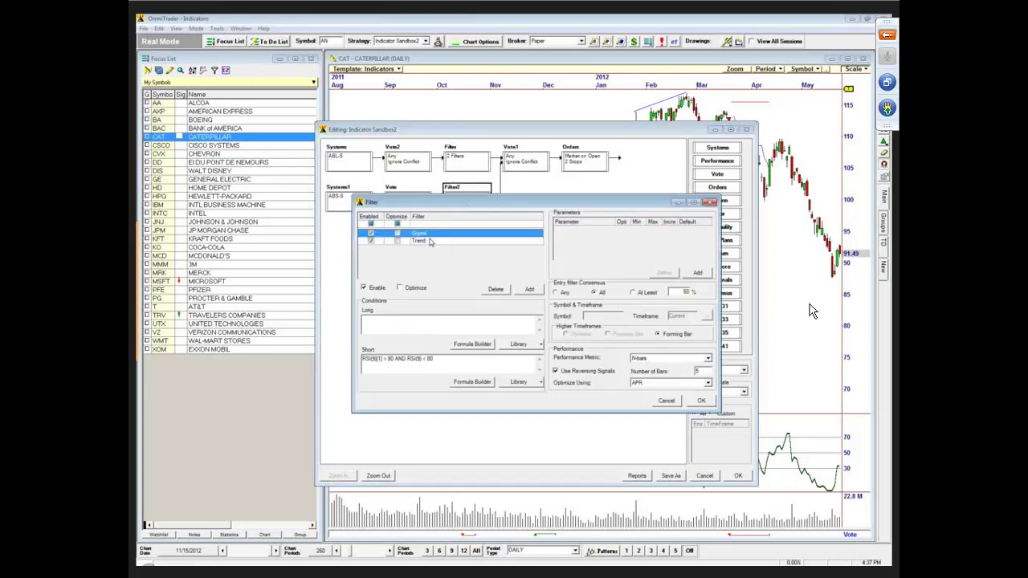
{"action": "left_click_drag", "start_coordinate": [442, 359], "coordinate": [353, 360]}
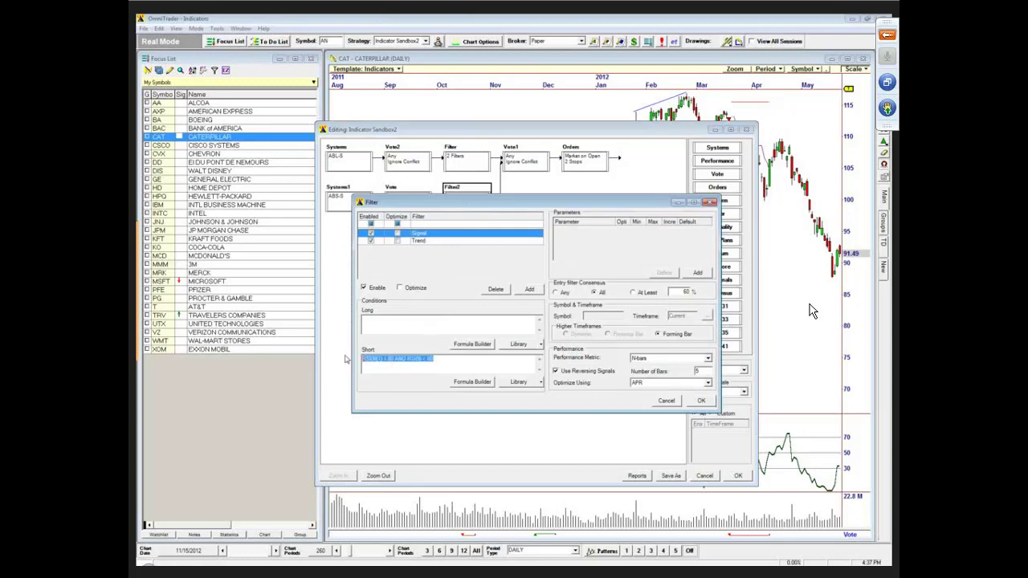
{"action": "type", "text": "abs"}
{"action": "key", "text": "BackSpace"}
{"action": "key", "text": "BackSpace"}
{"action": "key", "text": "BackSpace"}
{"action": "type", "text": "STI(15,3,3)[1] > 80 AND"}
{"action": "type", "text": "STO(14"}
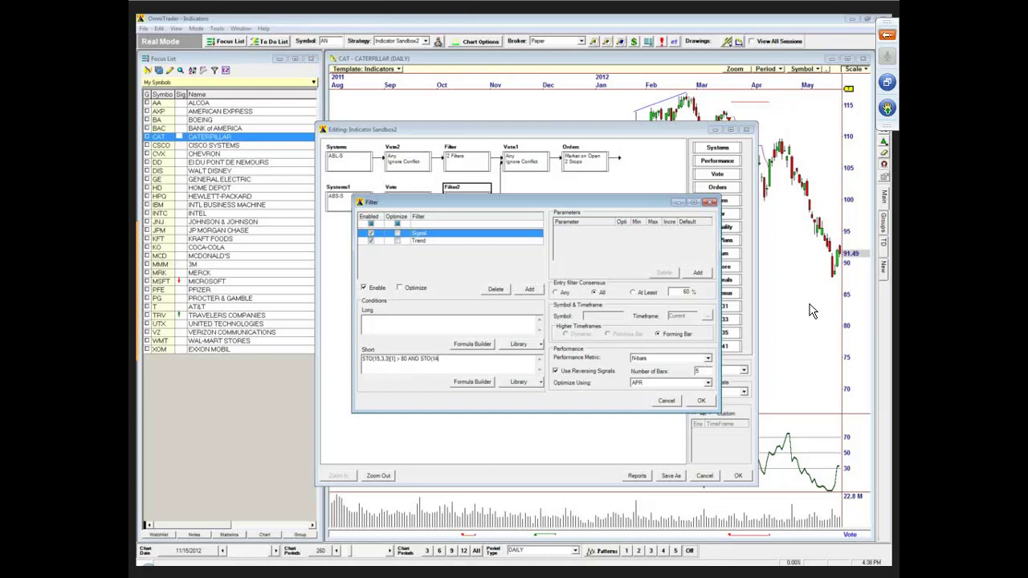
{"action": "type", "text": ",3,3) < 80"}
{"action": "left_click", "coordinate": [702, 401]}
Save the strategy changes, rerun the analysis from the To Do List and close the list.
{"action": "left_click", "coordinate": [737, 475]}
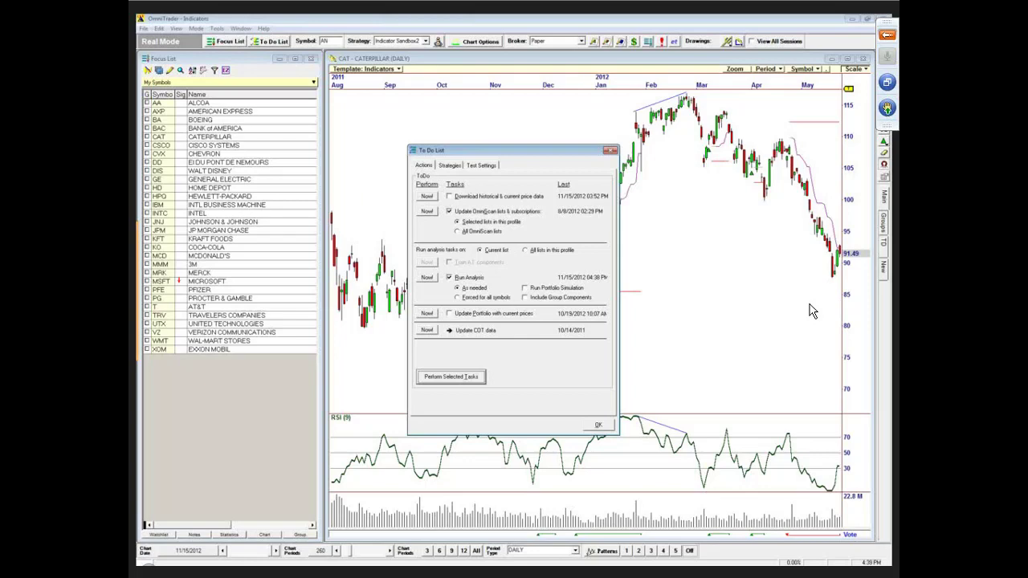
{"action": "left_click", "coordinate": [812, 311]}
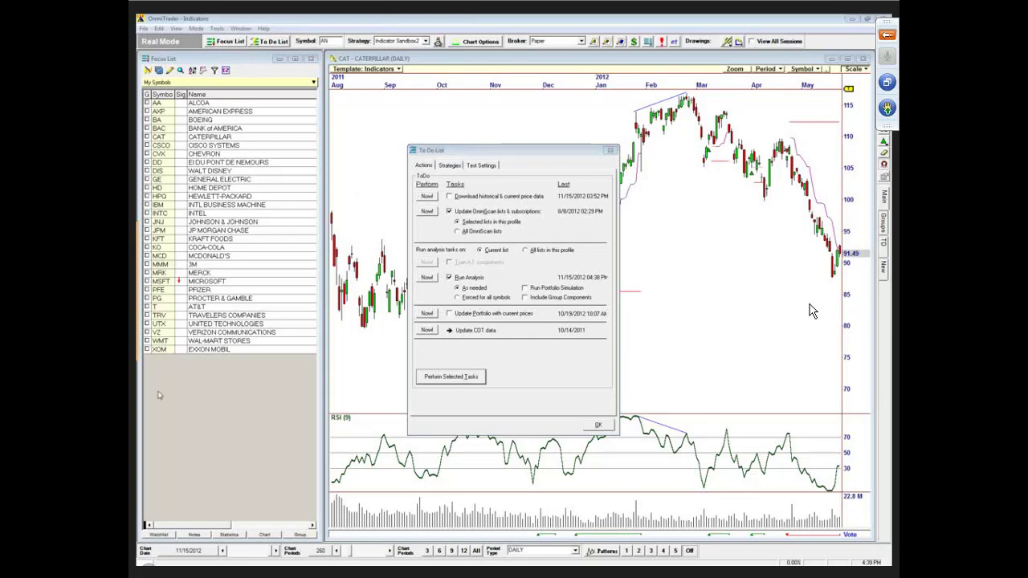
{"action": "left_click", "coordinate": [598, 425]}
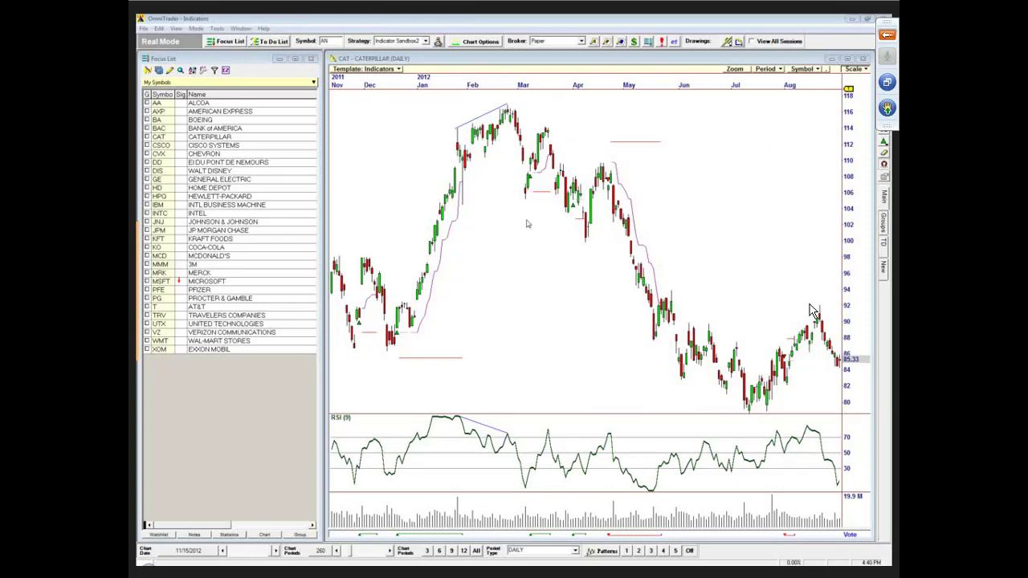
Examine Caterpillar's long and short trade signals on the chart from late 2011 through mid-2012.
{"action": "key", "text": "Left"}
{"action": "key", "text": "Left"}
{"action": "key", "text": "Left"}
{"action": "key", "text": "Left"}
{"action": "key", "text": "Left"}
{"action": "key", "text": "Left"}
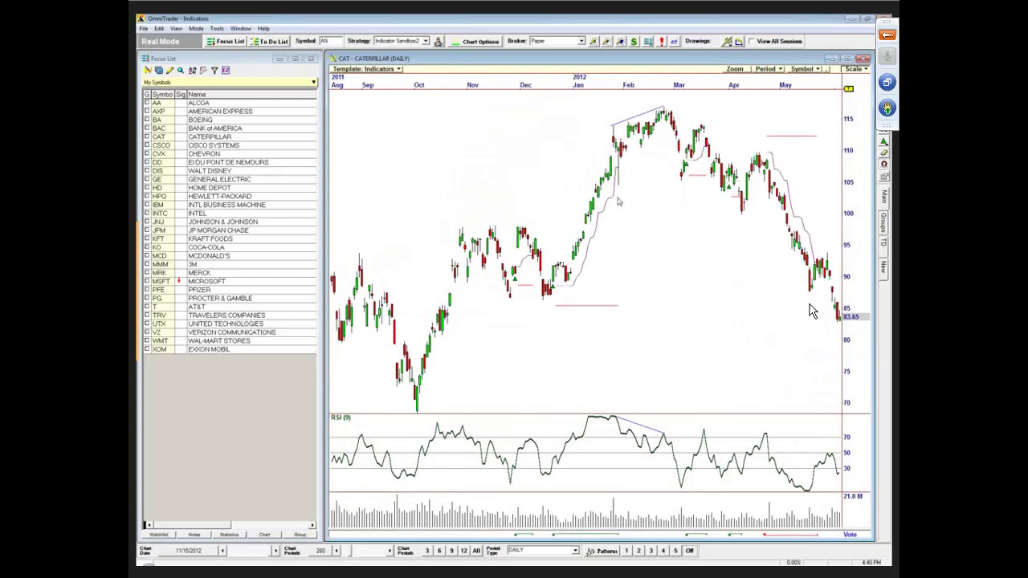
{"action": "key", "text": "Right"}
{"action": "key", "text": "Right"}
{"action": "key", "text": "Right"}
{"action": "key", "text": "Right"}
{"action": "key", "text": "Right"}
{"action": "key", "text": "Right"}
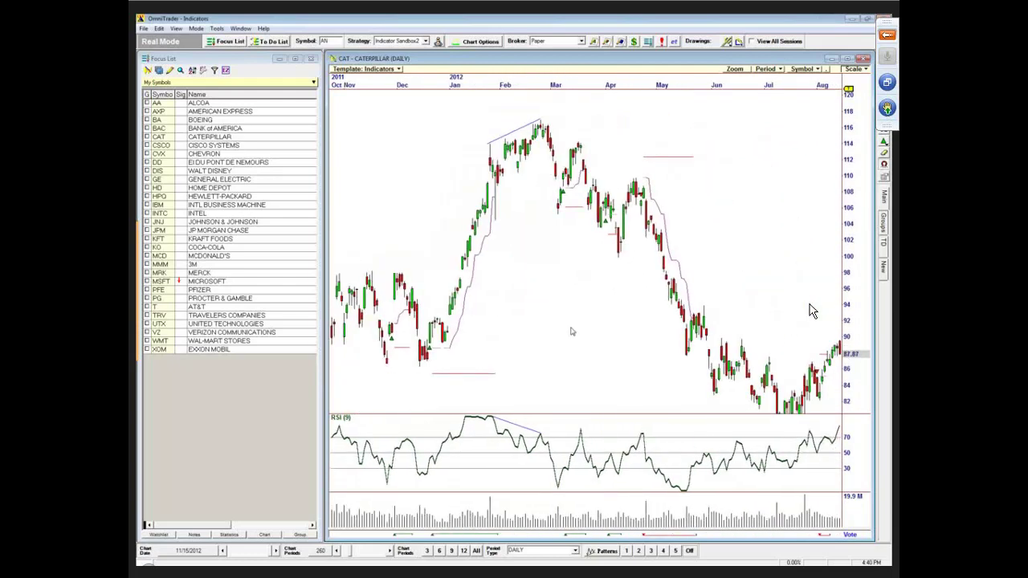
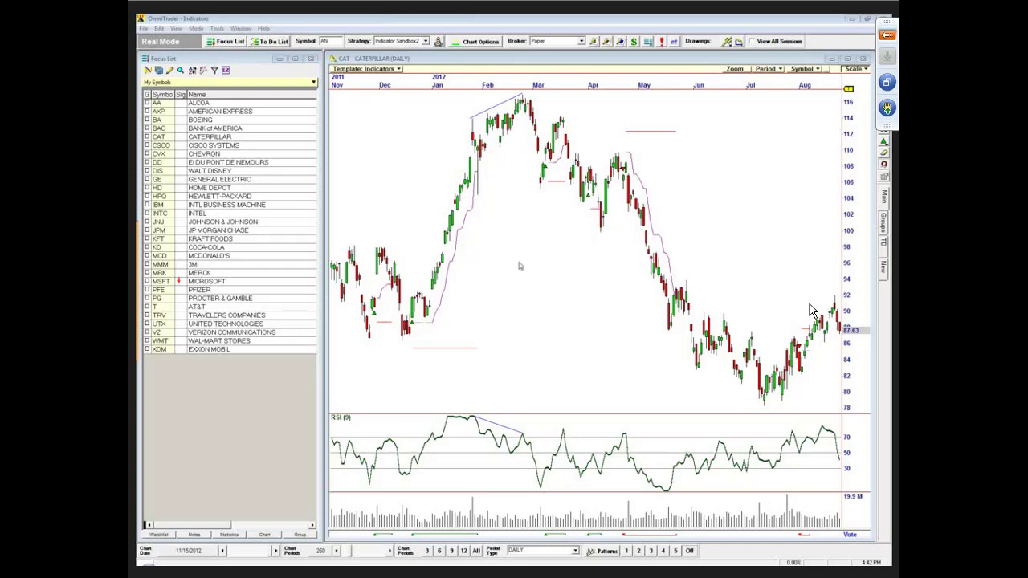
Add a Trend Intensity Index indicator with periods 60 and 30 to the Caterpillar chart, showing the 2011 price history.
{"action": "scroll", "coordinate": [519, 308], "scroll_direction": "up", "scroll_amount": 5}
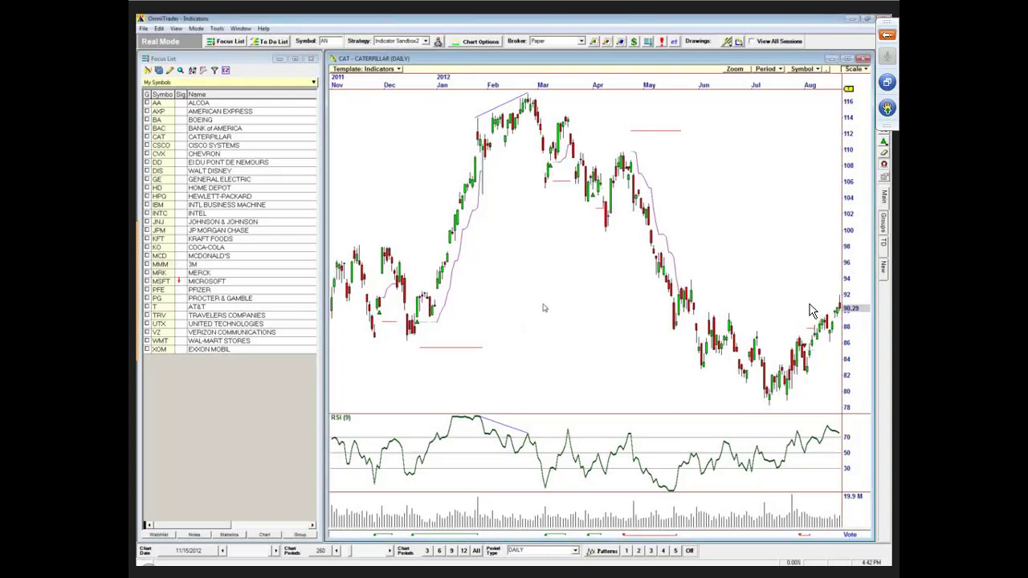
{"action": "scroll", "coordinate": [366, 344], "scroll_direction": "up", "scroll_amount": 6}
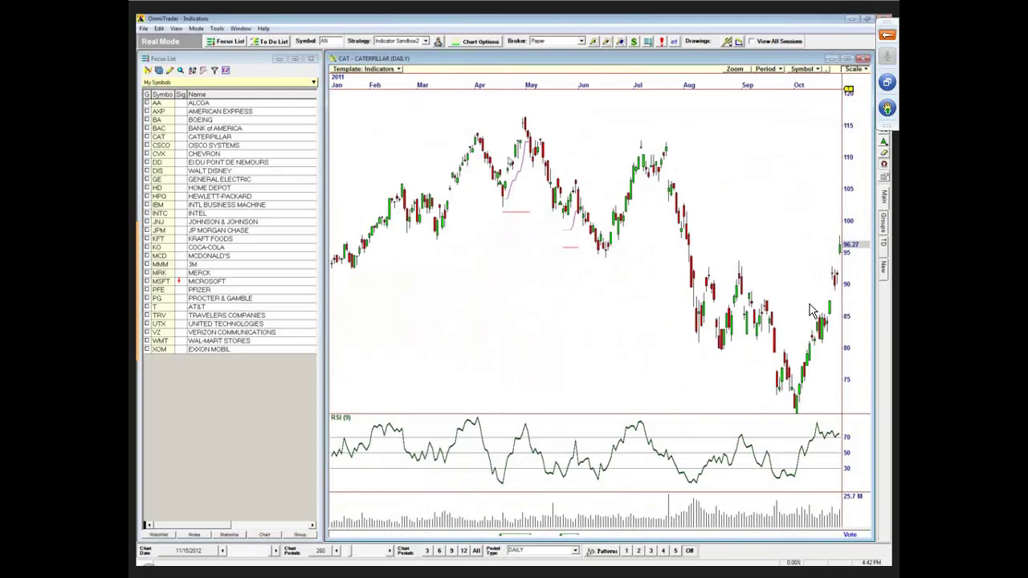
{"action": "right_click", "coordinate": [413, 313]}
{"action": "mouse_move", "coordinate": [461, 305]}
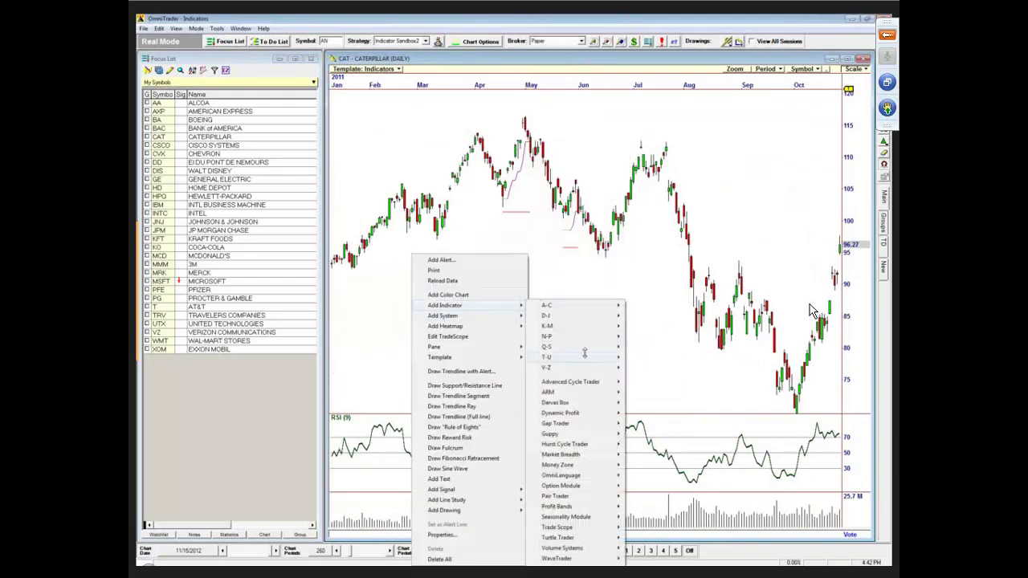
{"action": "mouse_move", "coordinate": [585, 356]}
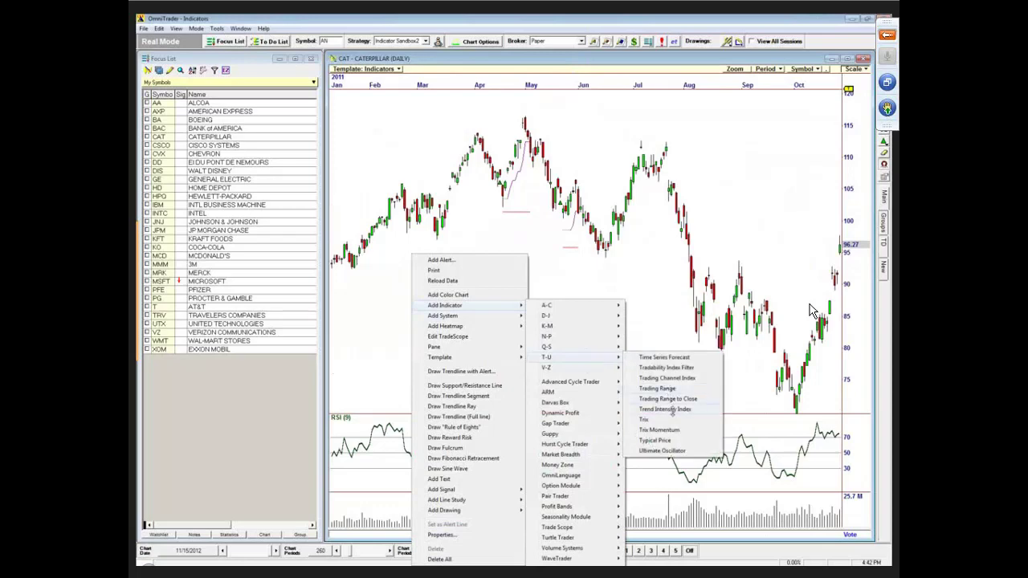
{"action": "left_click", "coordinate": [671, 410]}
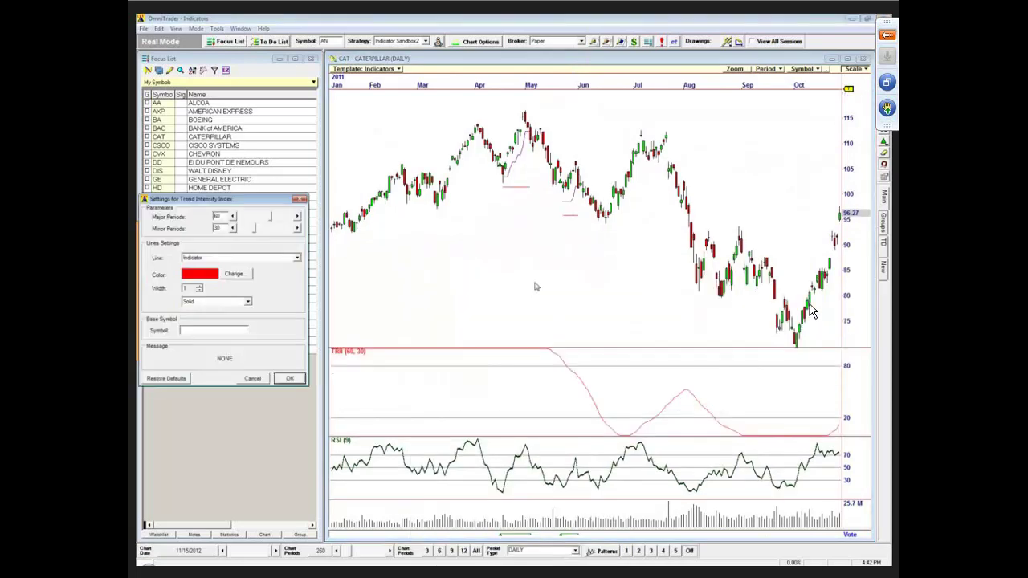
{"action": "left_click", "coordinate": [293, 378]}
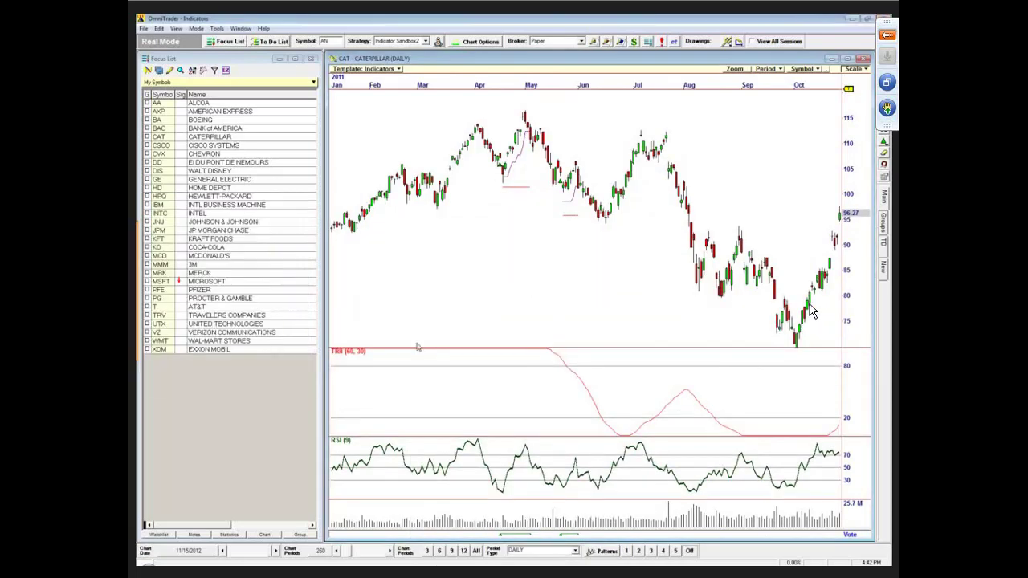
Remove the RSI (9) indicator from the Caterpillar chart and add Stochastics with %K periods set to 14.
{"action": "left_click", "coordinate": [498, 317]}
{"action": "key", "text": "Delete"}
{"action": "right_click", "coordinate": [415, 354]}
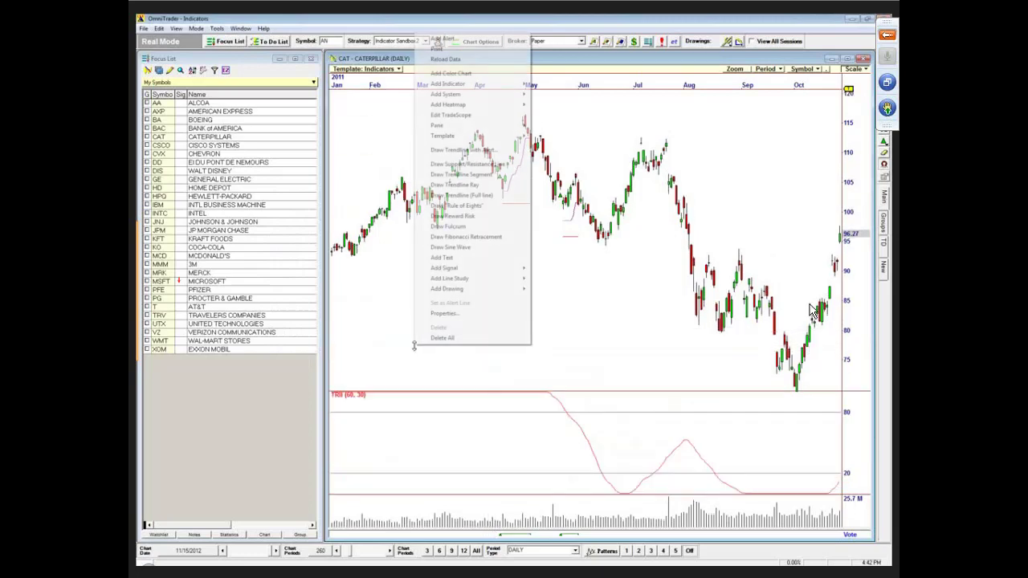
{"action": "mouse_move", "coordinate": [466, 83]}
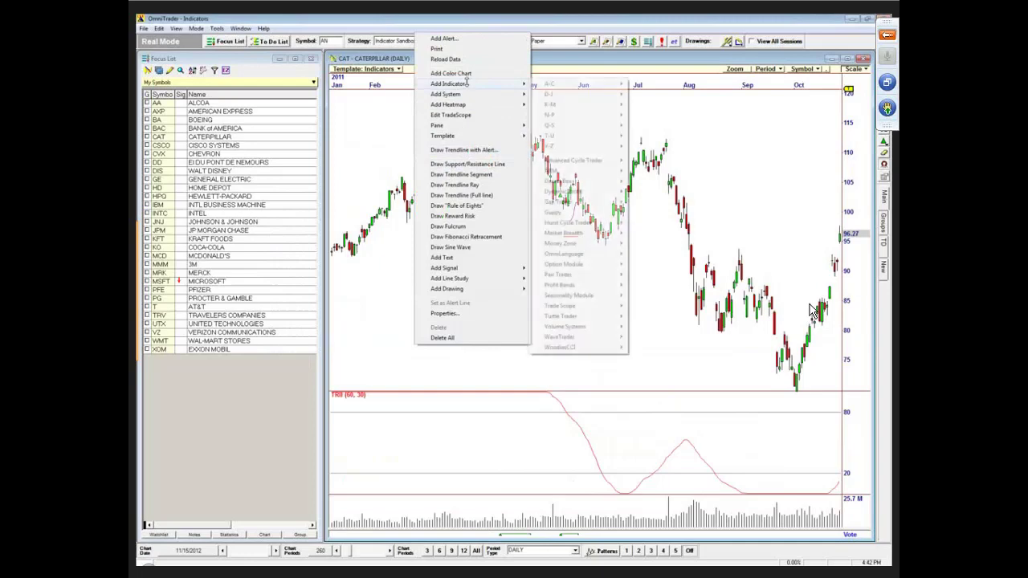
{"action": "mouse_move", "coordinate": [562, 126]}
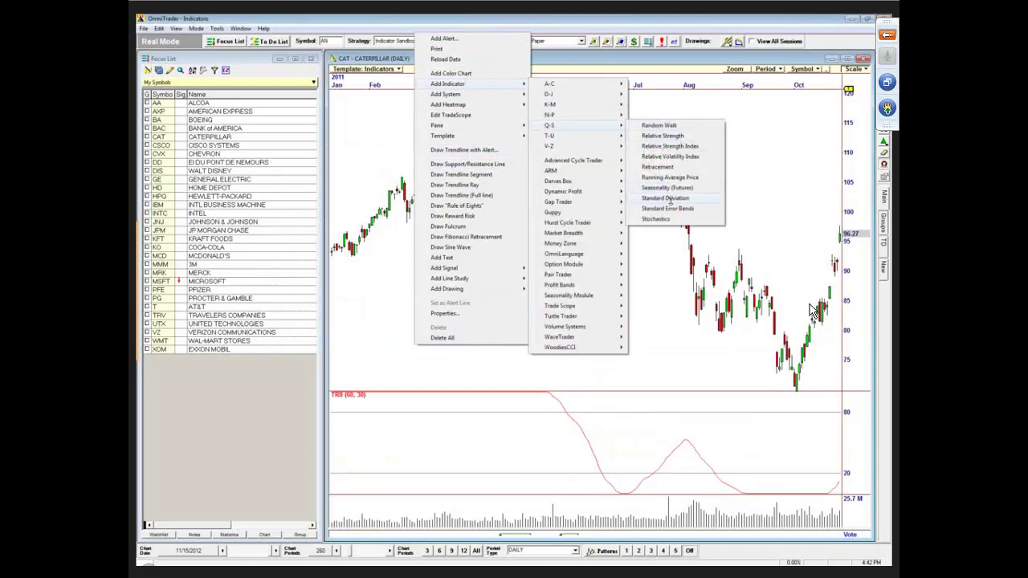
{"action": "left_click", "coordinate": [660, 219]}
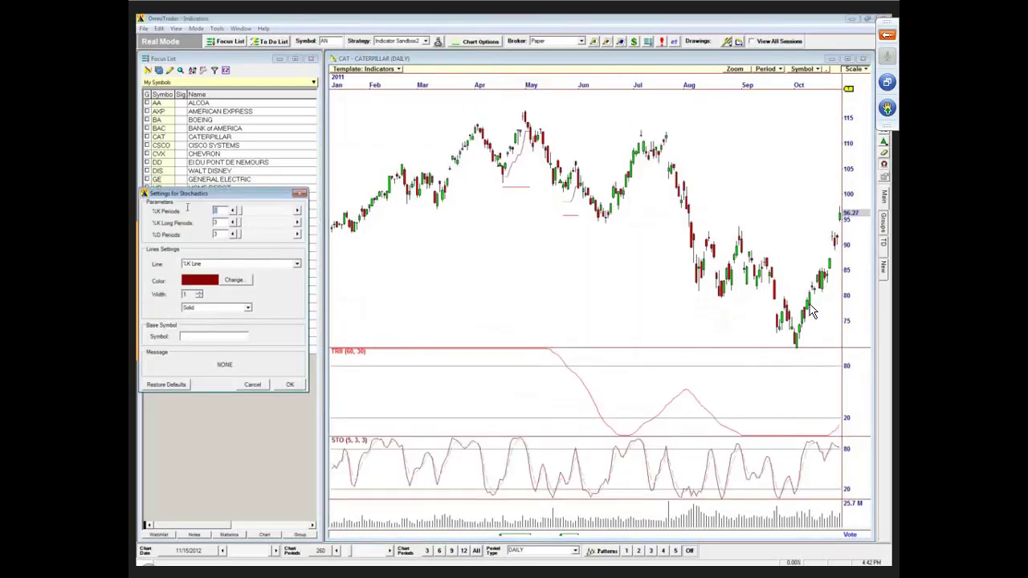
{"action": "left_click", "coordinate": [284, 387]}
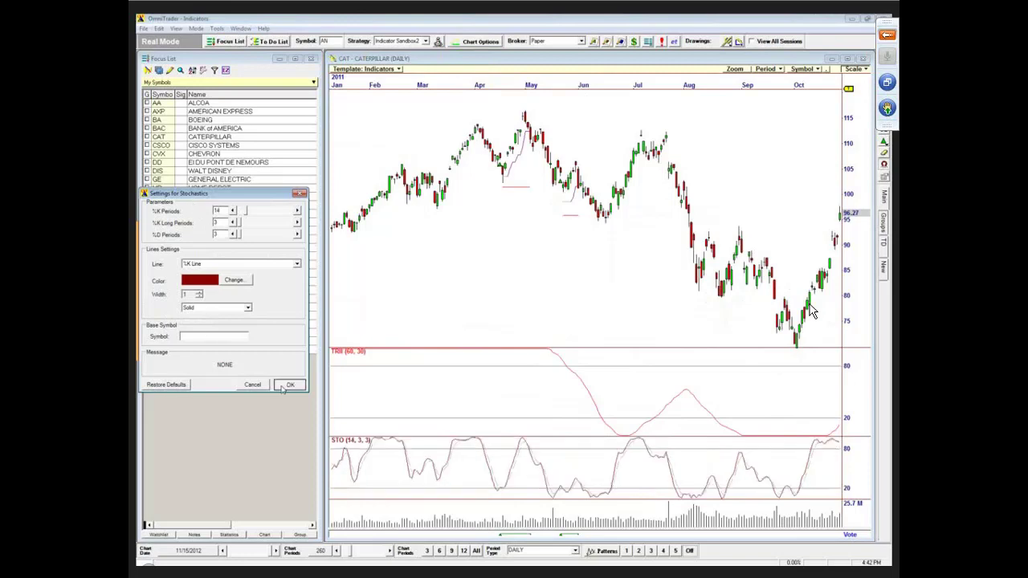
{"action": "left_click_drag", "start_coordinate": [535, 232], "coordinate": [503, 225]}
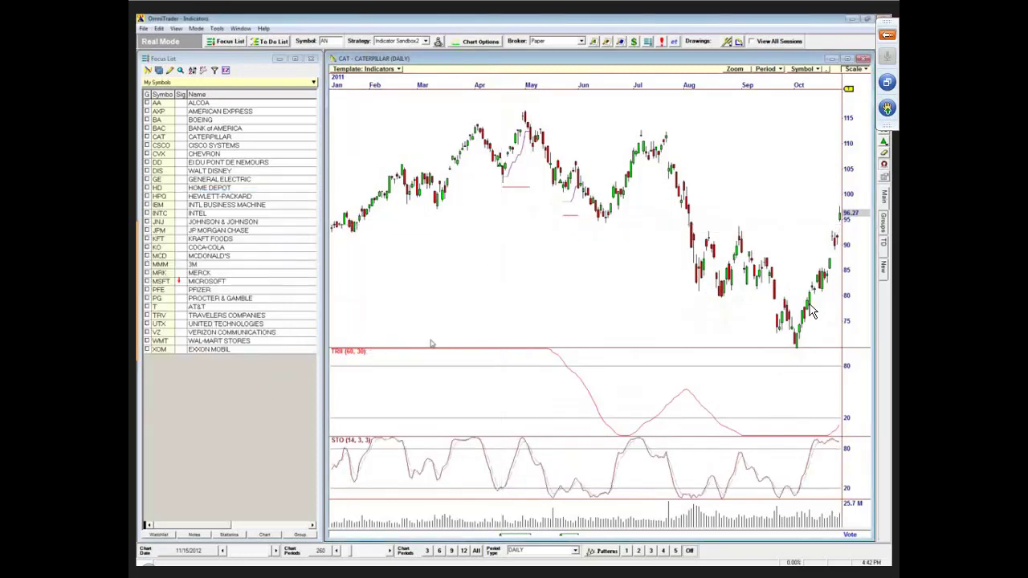
Inspect Caterpillar's 2011 trades against the Trend Intensity and Stochastics panes, bringing late 2010 price history into view.
{"action": "scroll", "coordinate": [434, 250], "scroll_direction": "down", "scroll_amount": 2}
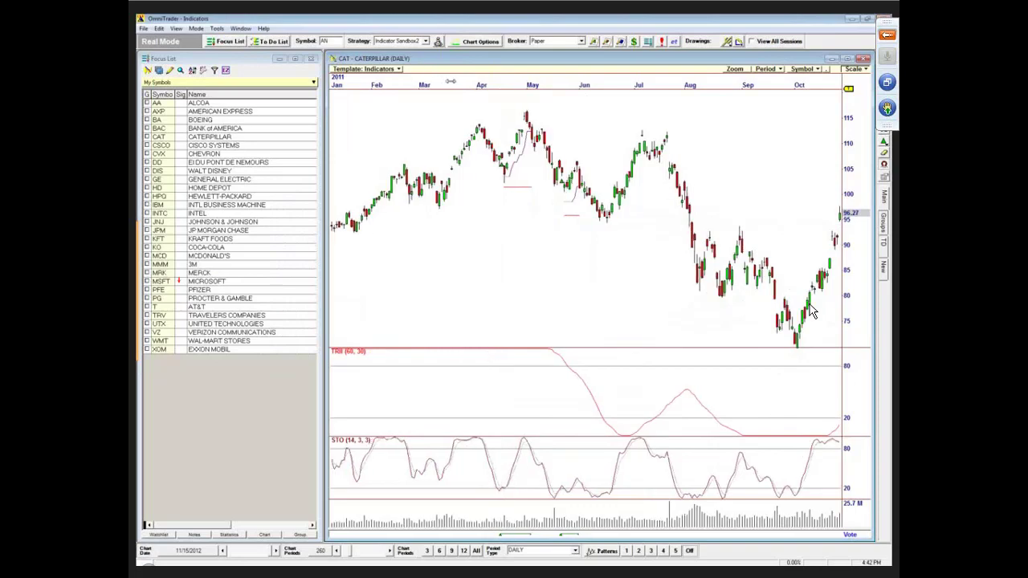
{"action": "left_click_drag", "start_coordinate": [530, 213], "coordinate": [568, 197]}
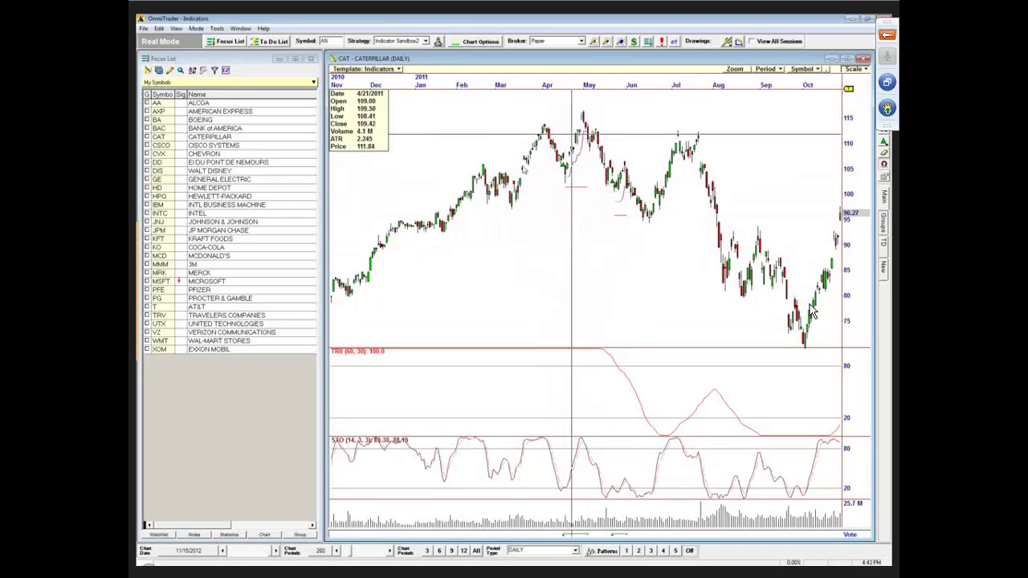
{"action": "left_click_drag", "start_coordinate": [504, 213], "coordinate": [556, 247]}
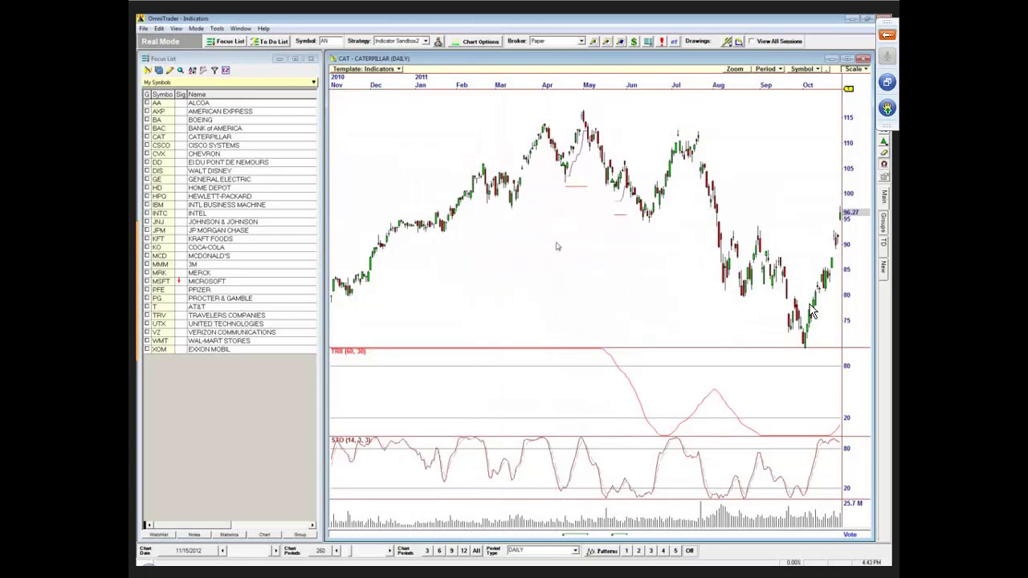
View the daily Performance Summary report for Indicator Sandbox2 across all symbols and look over the strategy's block layout.
{"action": "left_click", "coordinate": [145, 31]}
{"action": "left_click", "coordinate": [168, 109]}
{"action": "left_click", "coordinate": [602, 231]}
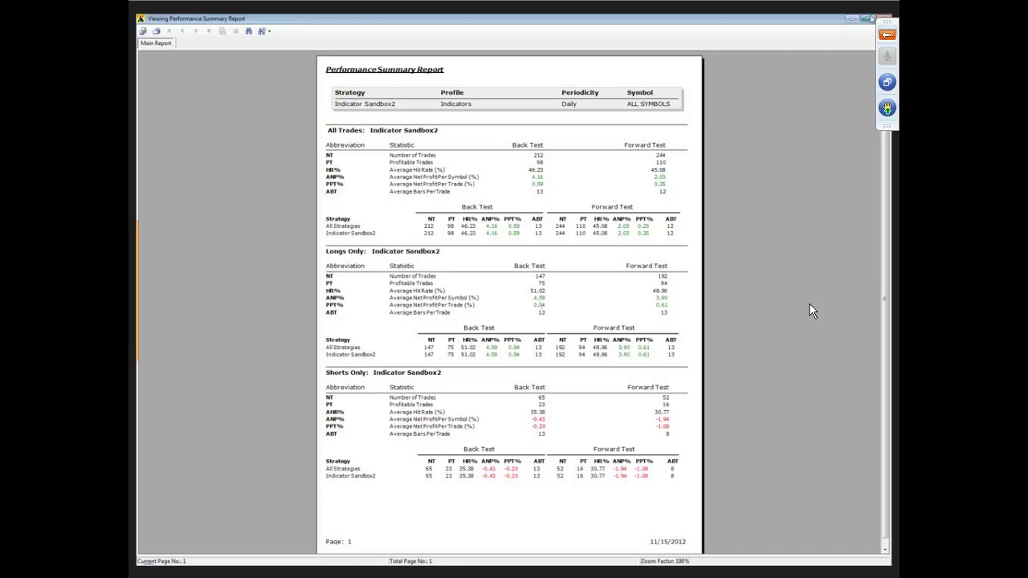
{"action": "key", "text": "Escape"}
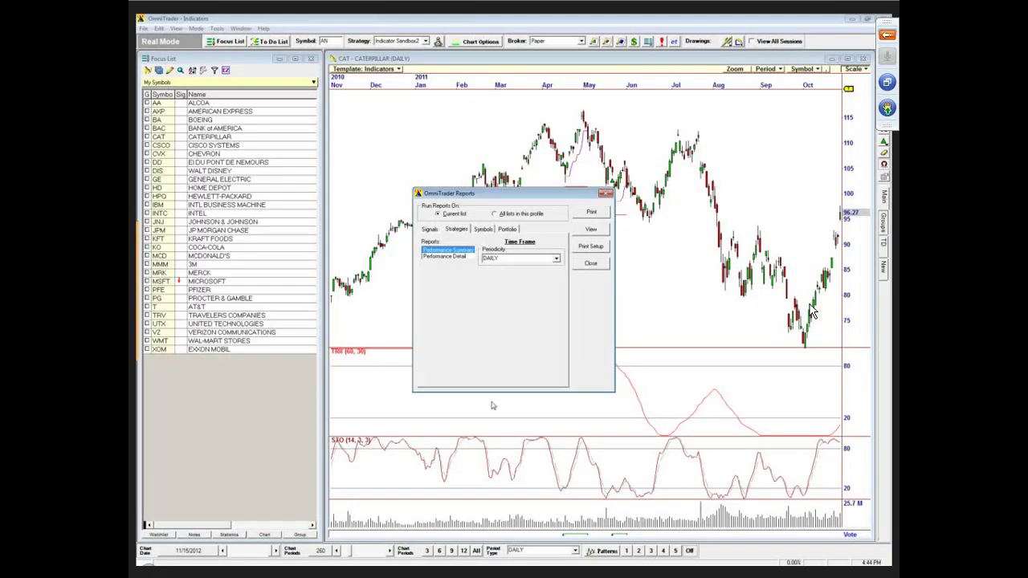
{"action": "left_click", "coordinate": [592, 264]}
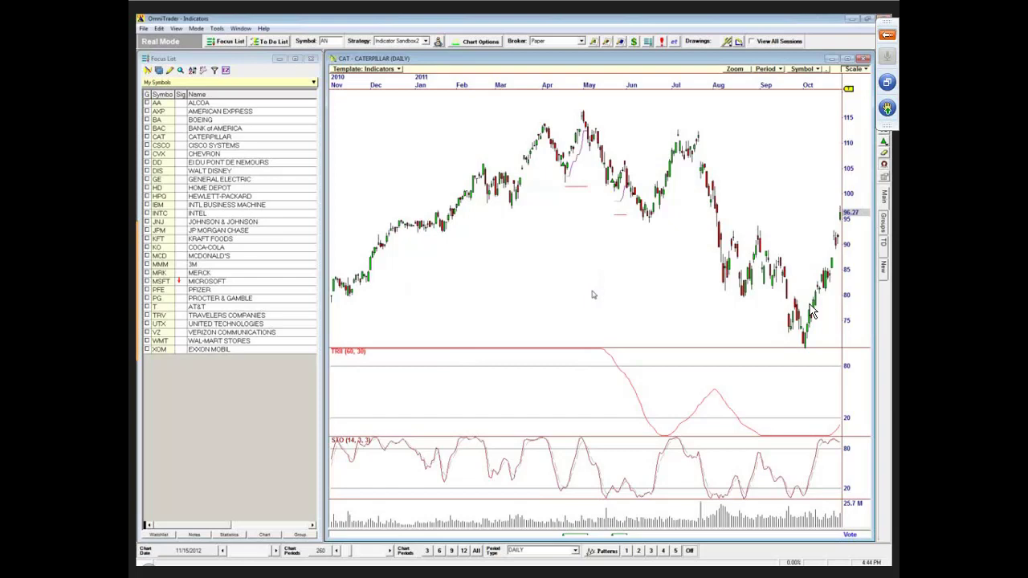
{"action": "left_click", "coordinate": [438, 41]}
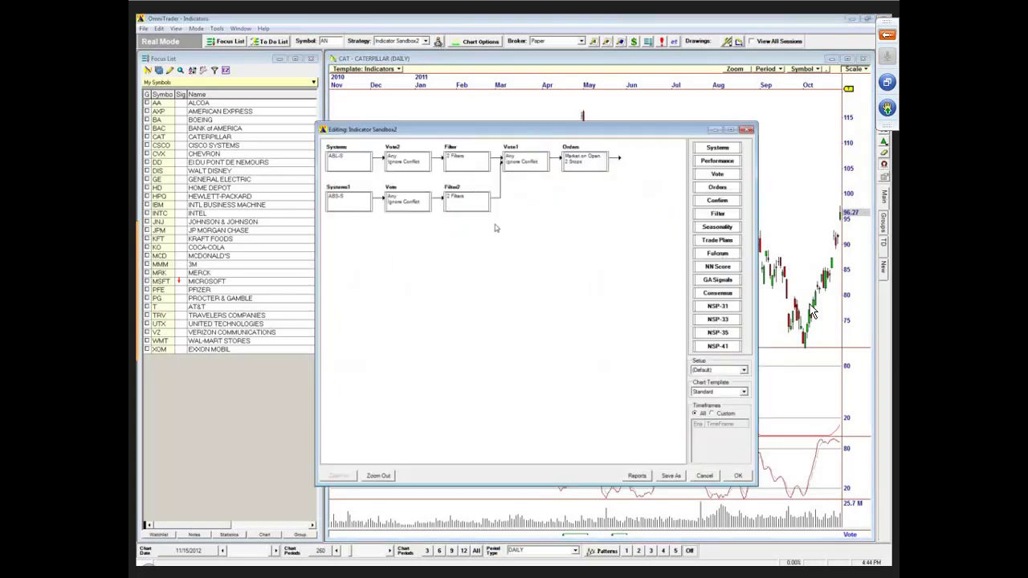
{"action": "left_click", "coordinate": [704, 476]}
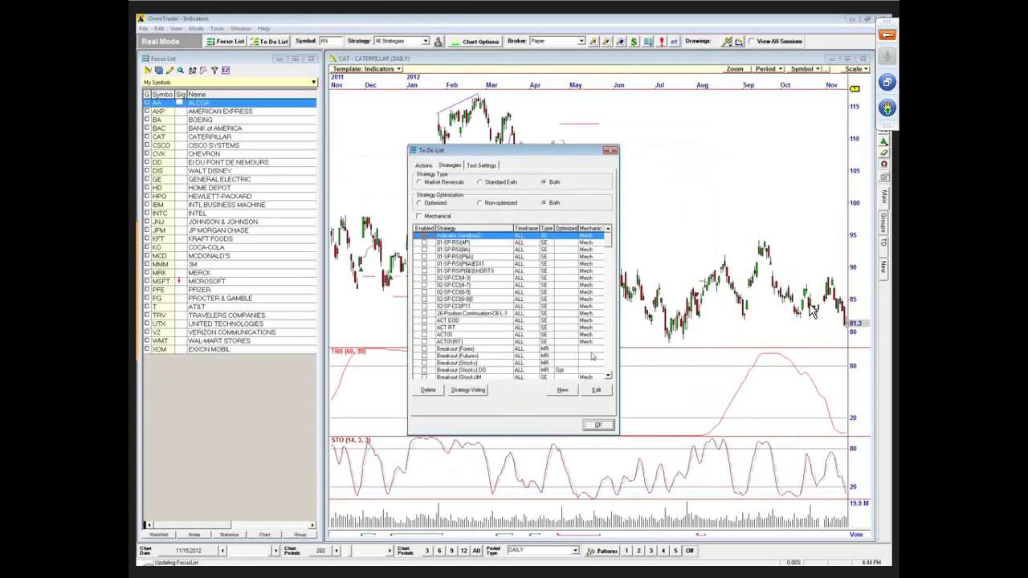
Find the Reversal (Stocks) strategy in the To Do List's strategies and open it for editing.
{"action": "left_click", "coordinate": [609, 369]}
{"action": "left_click", "coordinate": [609, 370]}
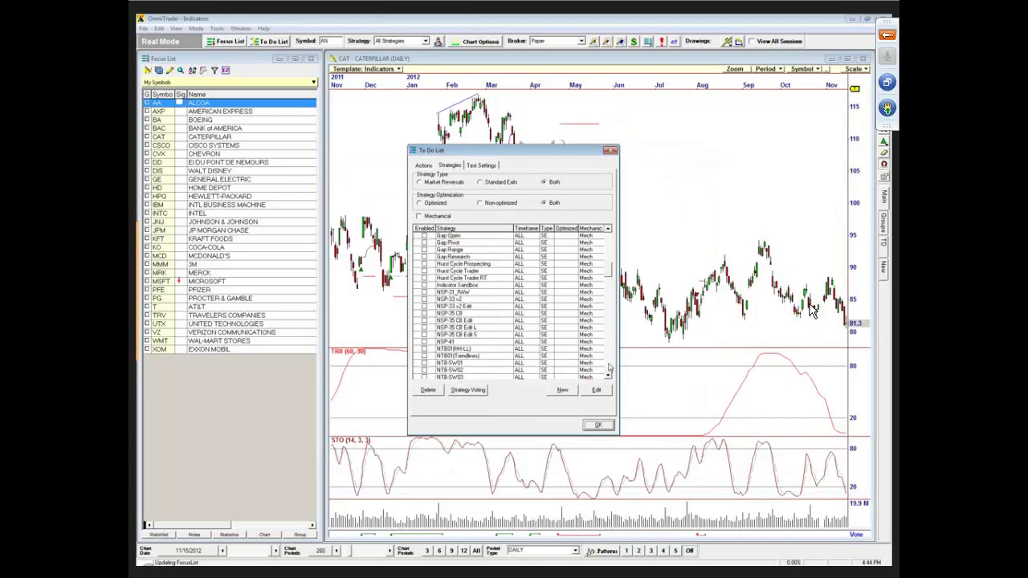
{"action": "left_click", "coordinate": [609, 370]}
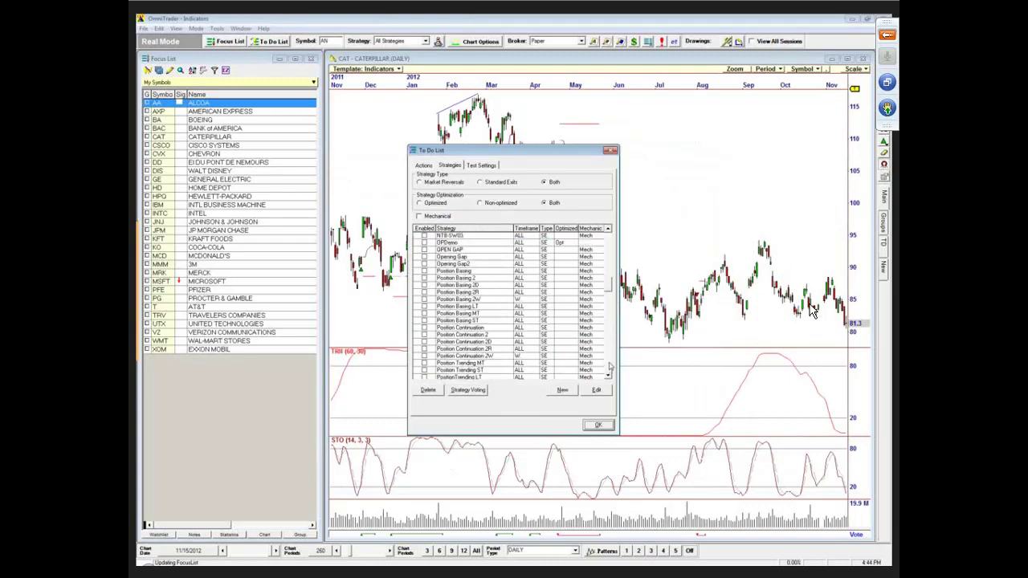
{"action": "left_click", "coordinate": [609, 368]}
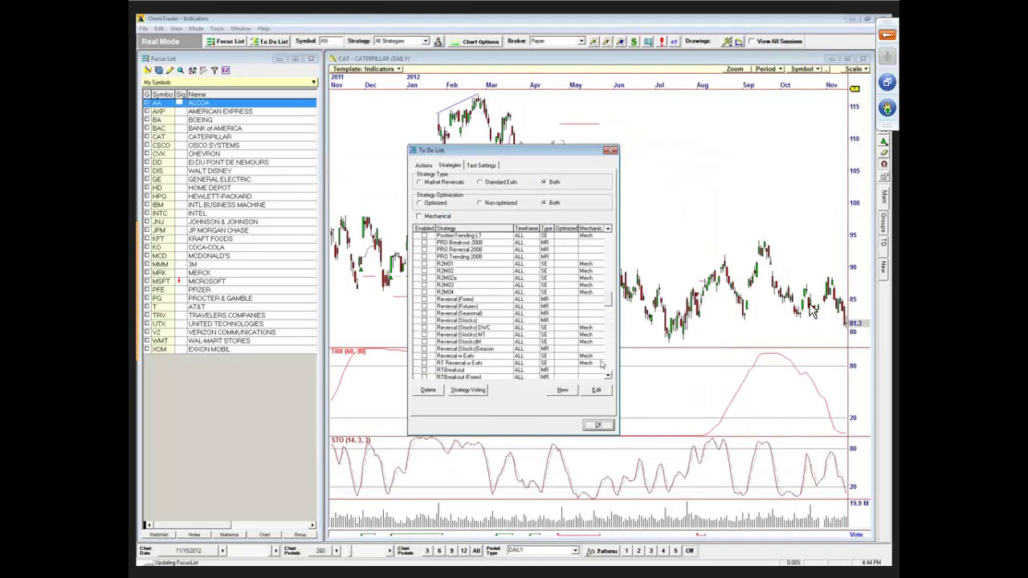
{"action": "left_click", "coordinate": [454, 321]}
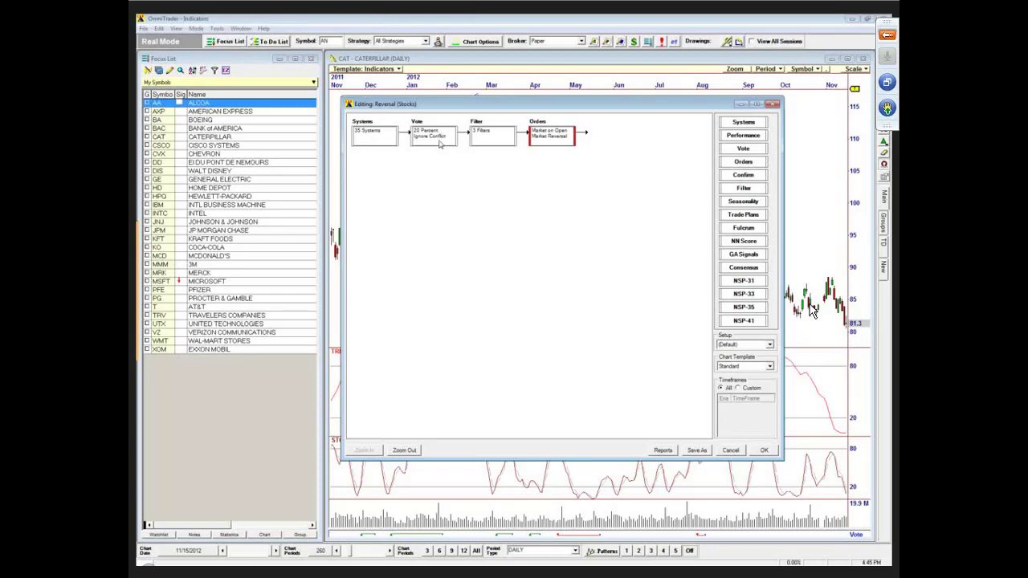
Review the enabled systems of Reversal (Stocks) sorted first in an enlarged list, cancel without changes and close the To Do List.
{"action": "double_click", "coordinate": [371, 141]}
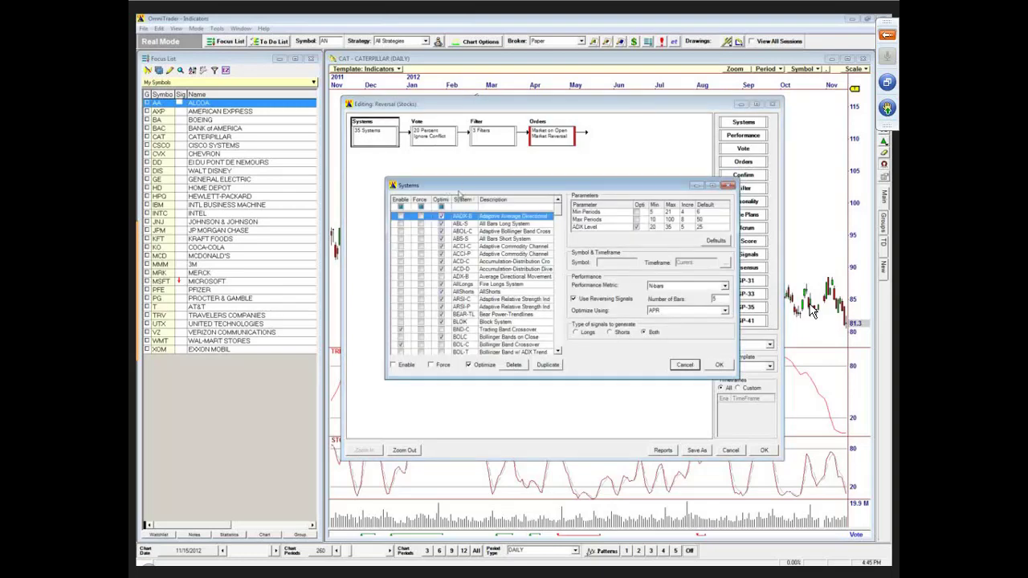
{"action": "left_click_drag", "start_coordinate": [473, 186], "coordinate": [447, 119]}
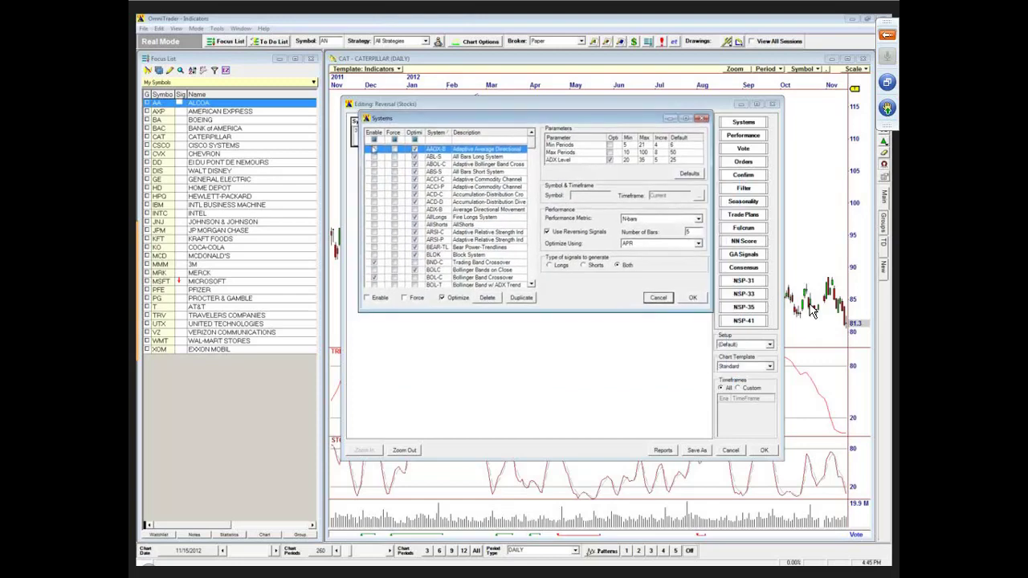
{"action": "left_click", "coordinate": [374, 140]}
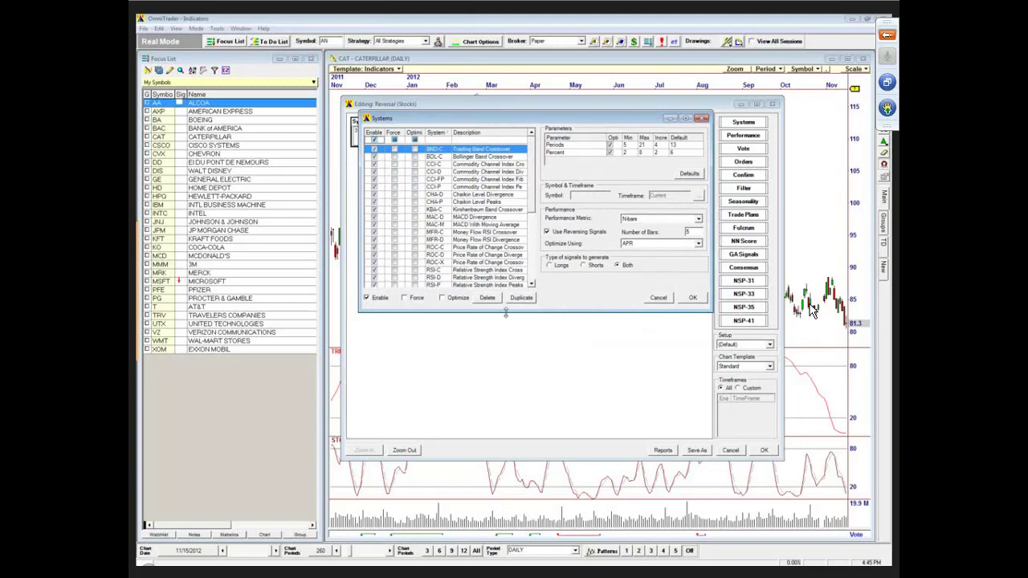
{"action": "left_click_drag", "start_coordinate": [506, 313], "coordinate": [506, 460]}
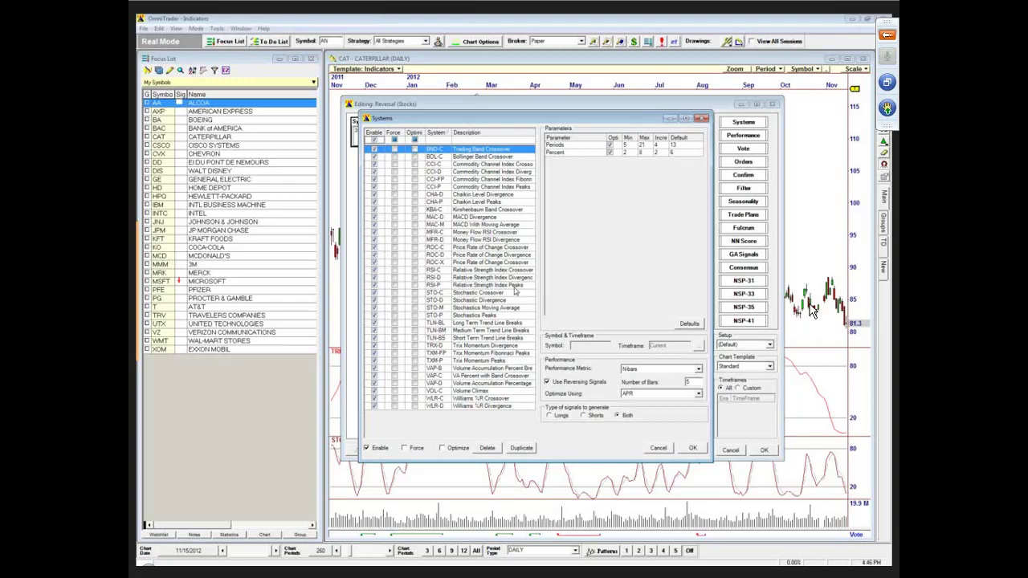
{"action": "left_click", "coordinate": [652, 447]}
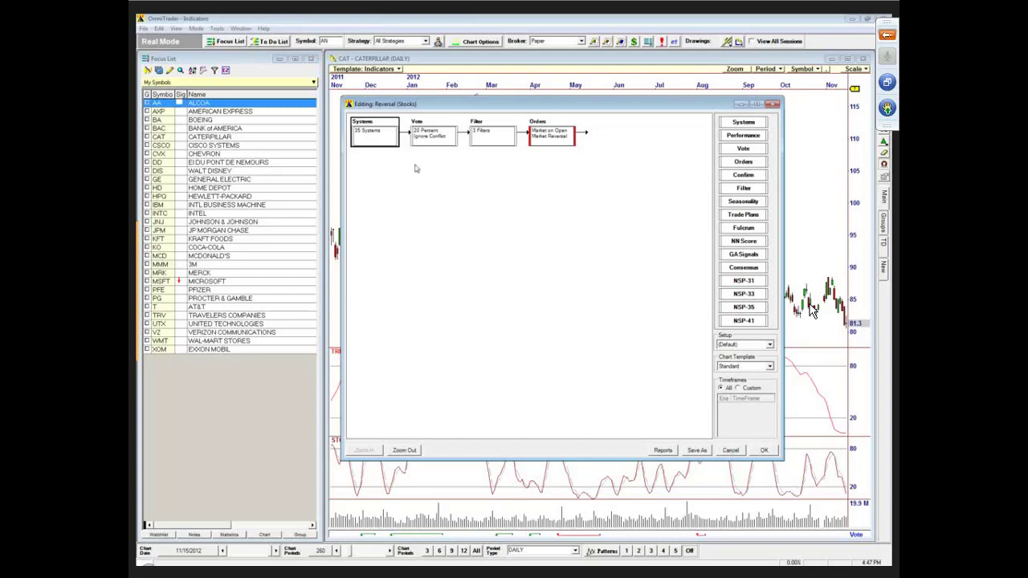
{"action": "left_click", "coordinate": [731, 452]}
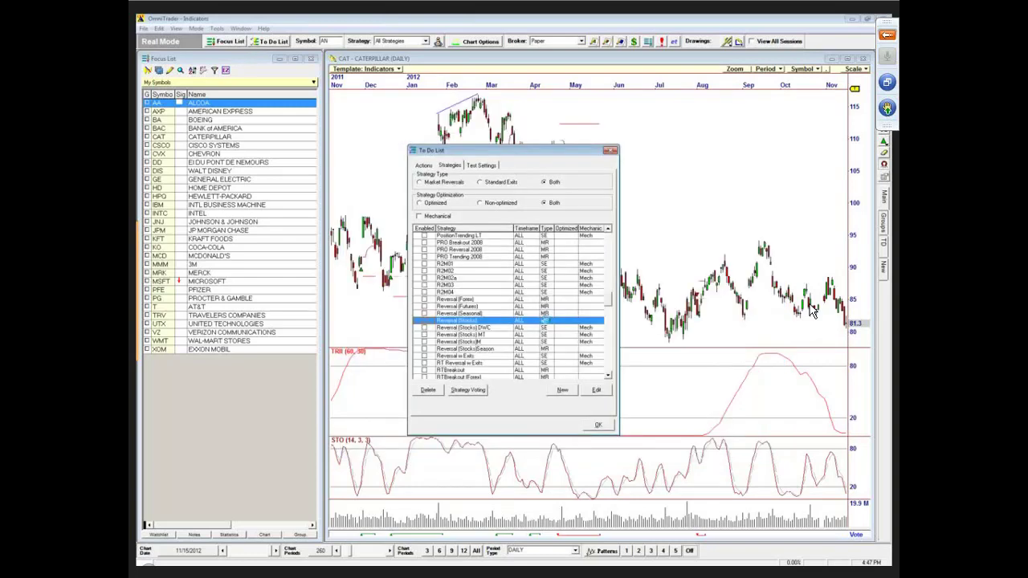
{"action": "scroll", "coordinate": [547, 324], "scroll_direction": "down", "scroll_amount": 4}
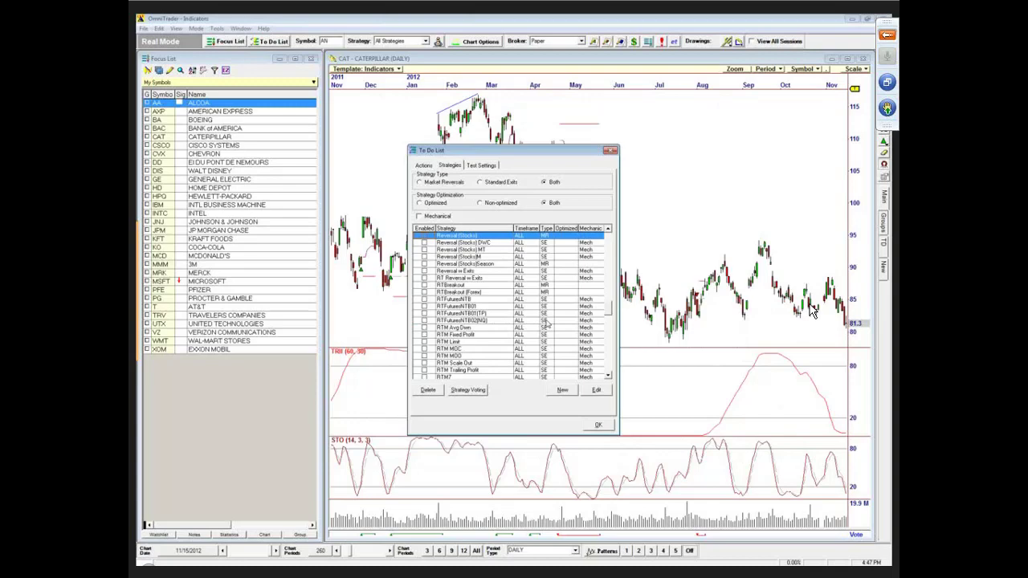
{"action": "left_click", "coordinate": [601, 427]}
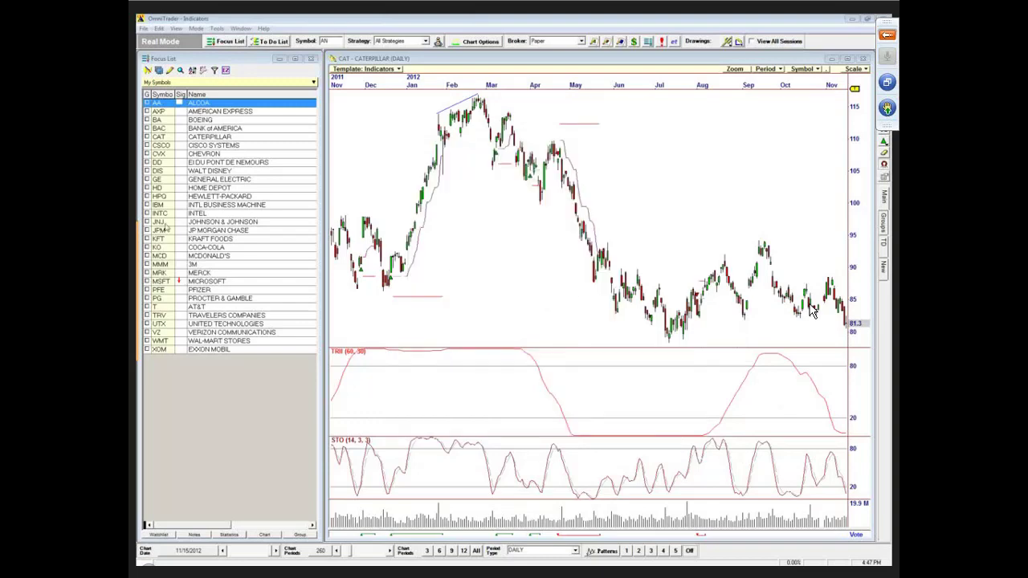
Display the American Express chart and examine its trade signals from late 2011 through November 2012.
{"action": "left_click", "coordinate": [160, 113]}
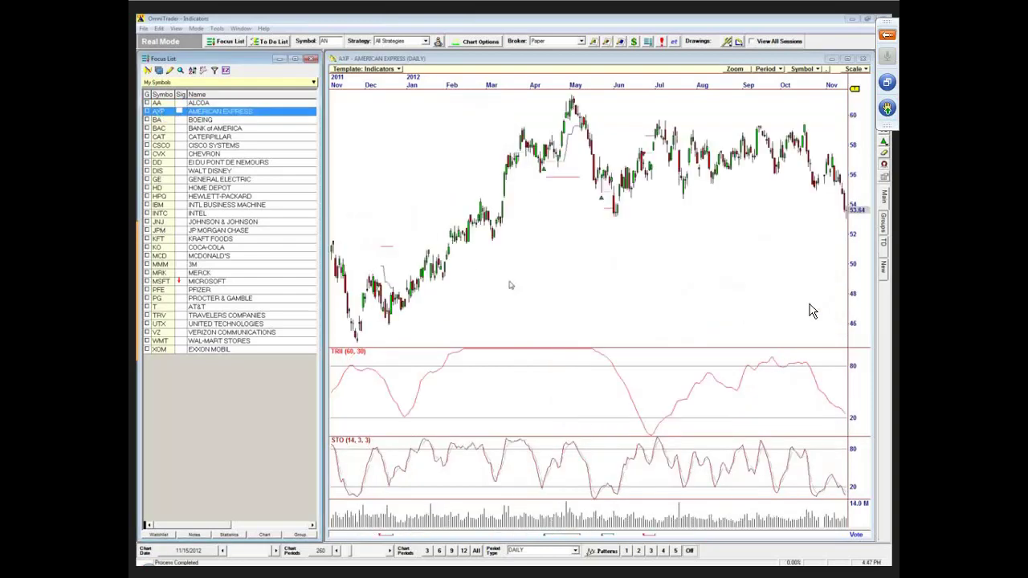
{"action": "left_click_drag", "start_coordinate": [495, 289], "coordinate": [589, 258]}
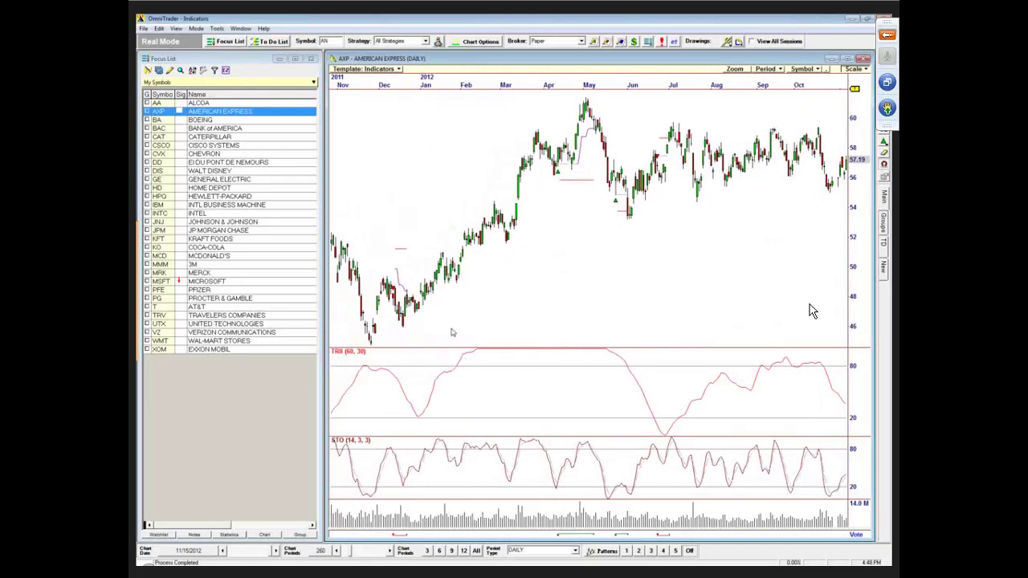
{"action": "left_click_drag", "start_coordinate": [452, 333], "coordinate": [627, 288]}
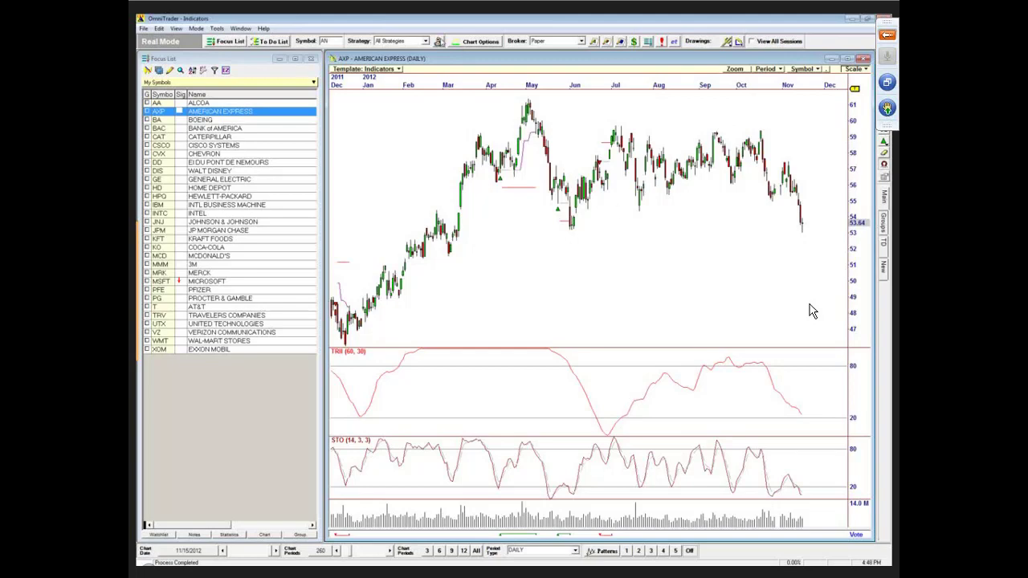
Open the reports window for the strategy Performance Summary and close it again.
{"action": "left_click", "coordinate": [145, 29]}
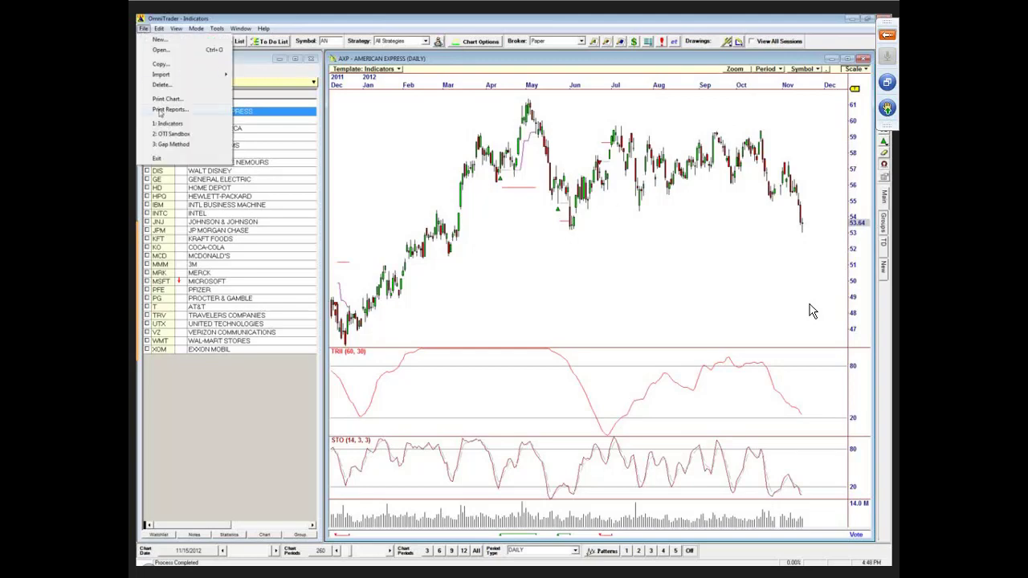
{"action": "key", "text": "Escape"}
{"action": "key", "text": "Return"}
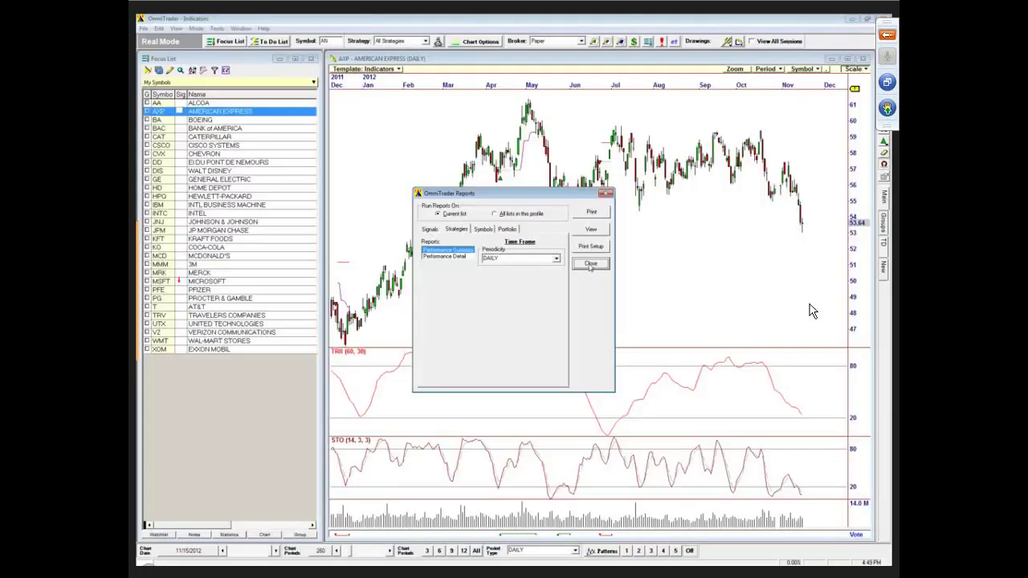
Make Indicator Sandbox2 the active strategy and open it for editing at its first Filter block.
{"action": "left_click", "coordinate": [425, 41]}
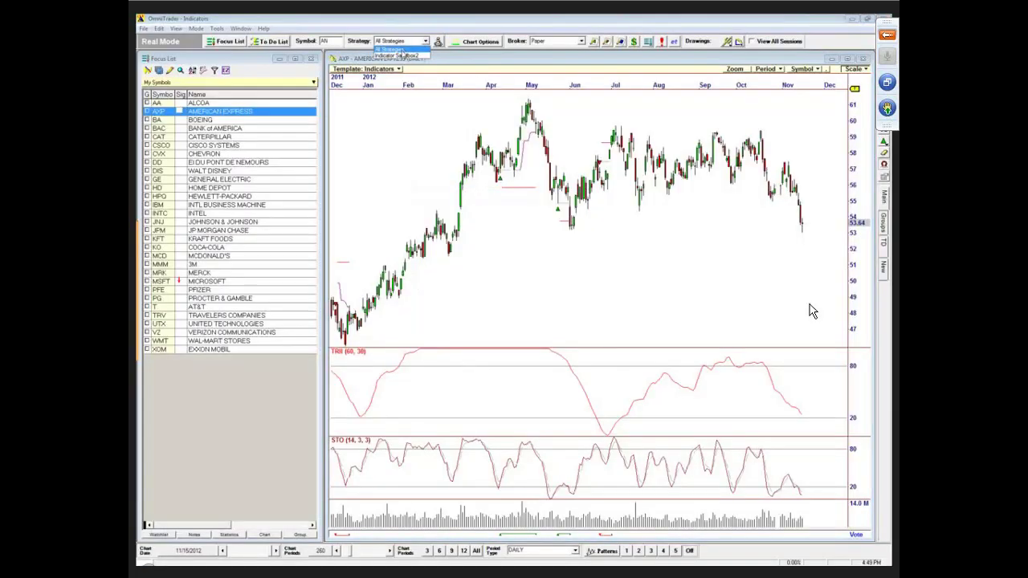
{"action": "left_click", "coordinate": [404, 57]}
{"action": "left_click", "coordinate": [425, 41]}
{"action": "left_click", "coordinate": [426, 68]}
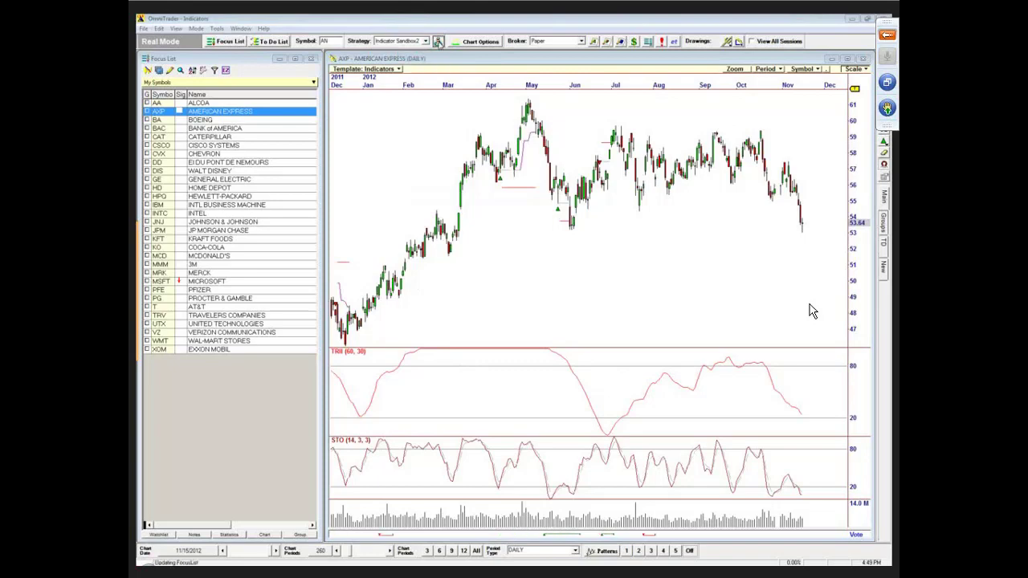
{"action": "left_click", "coordinate": [438, 41]}
{"action": "left_click", "coordinate": [499, 135]}
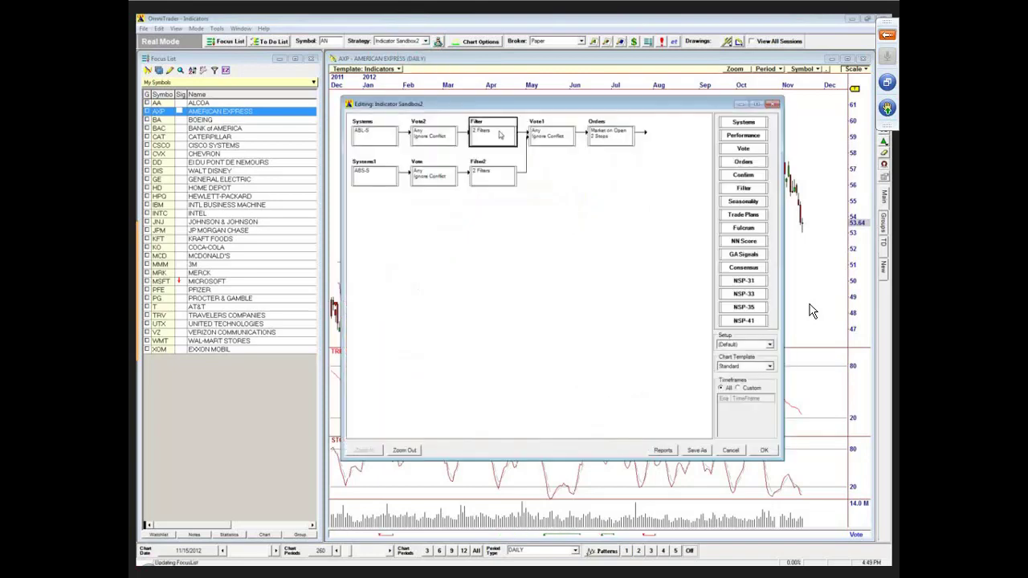
Replace the long condition of the first Filter block's Signal filter with RSI(6)[1] < 20 AND RSI(6) > 20.
{"action": "double_click", "coordinate": [499, 135]}
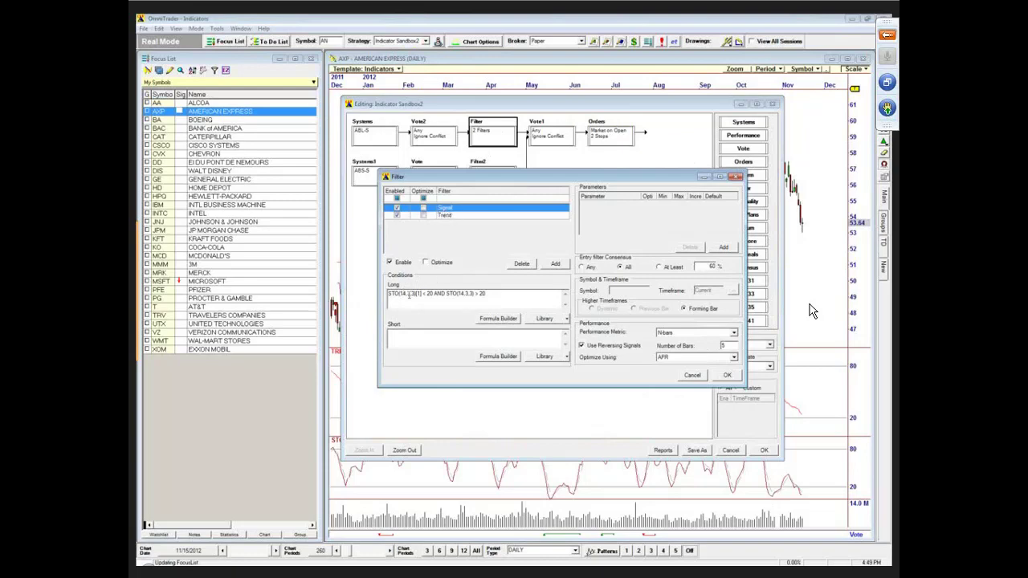
{"action": "left_click_drag", "start_coordinate": [495, 295], "coordinate": [388, 299]}
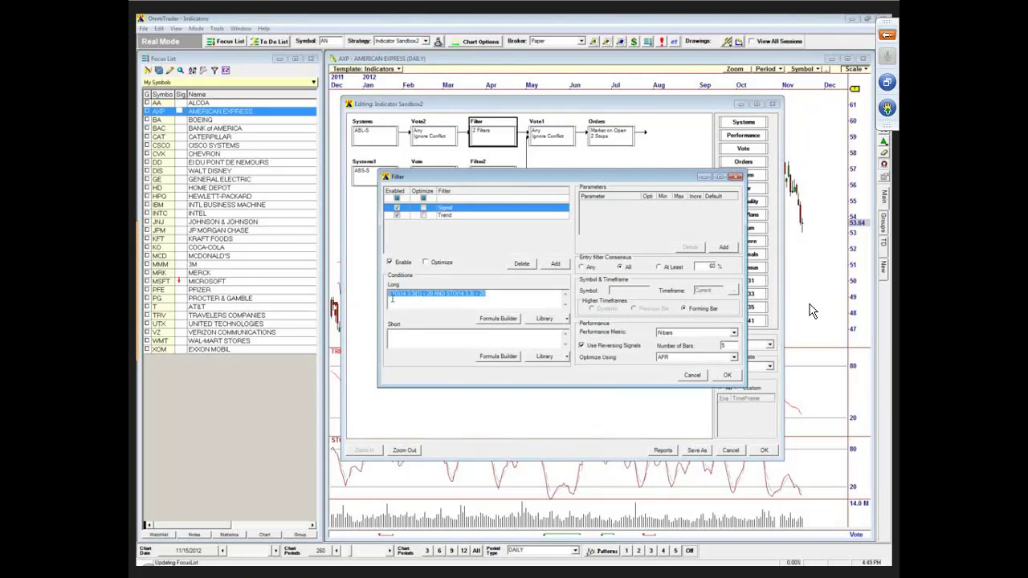
{"action": "type", "text": "RSI(6"}
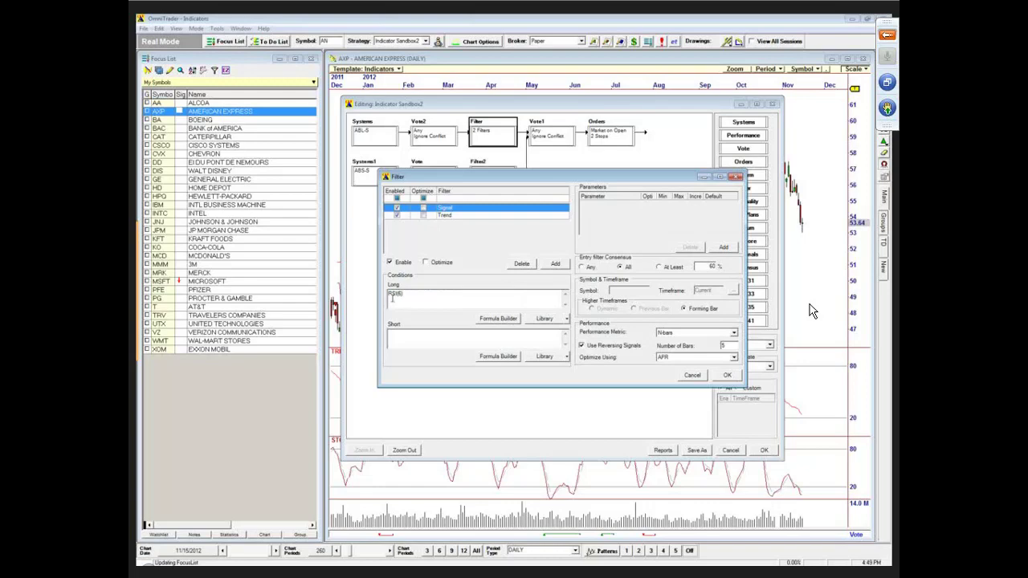
{"action": "type", "text": ")[1] < 20 AND RSI(6) > 20"}
{"action": "left_click", "coordinate": [726, 376]}
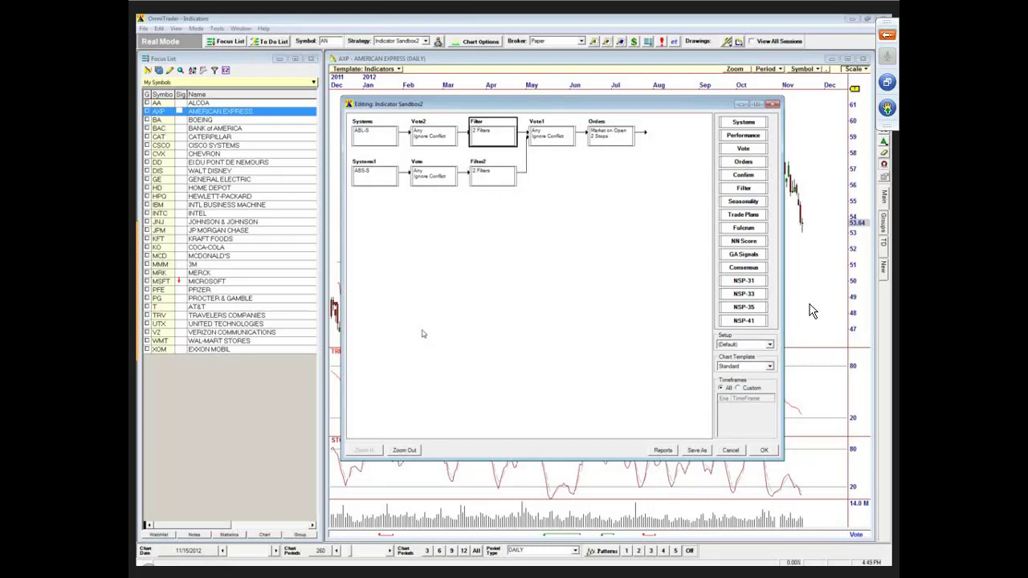
Replace the short condition of Filter2's Signal filter with RSI(6)[1] > 80 AND RSI(6) < 80 and save the strategy.
{"action": "double_click", "coordinate": [495, 178]}
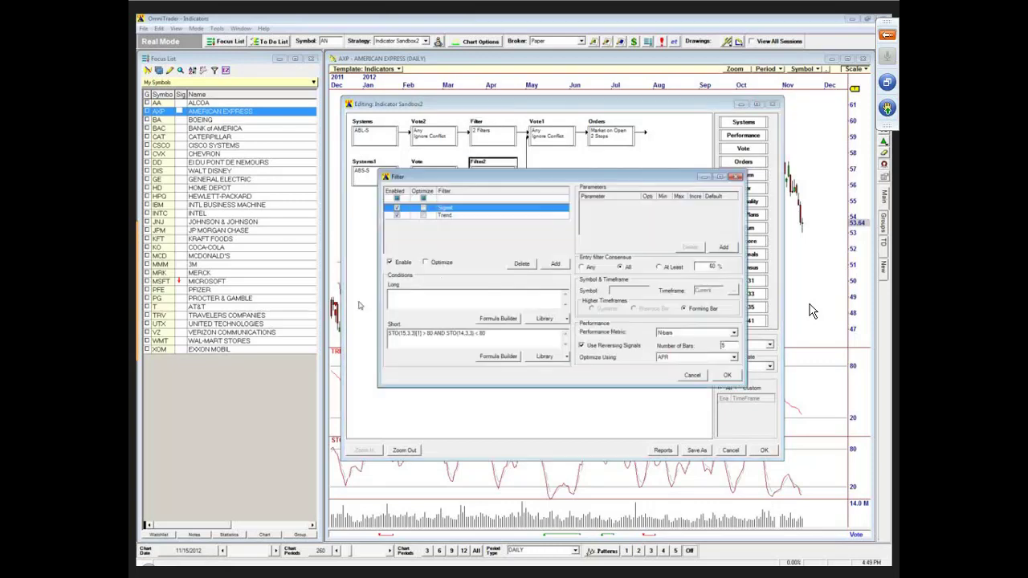
{"action": "left_click_drag", "start_coordinate": [498, 335], "coordinate": [313, 339]}
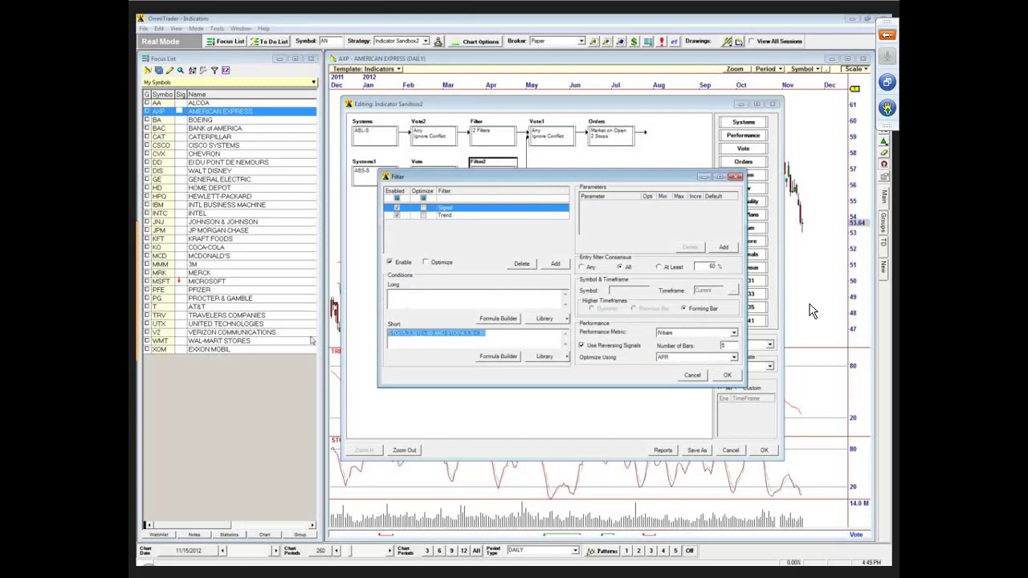
{"action": "type", "text": "RS"}
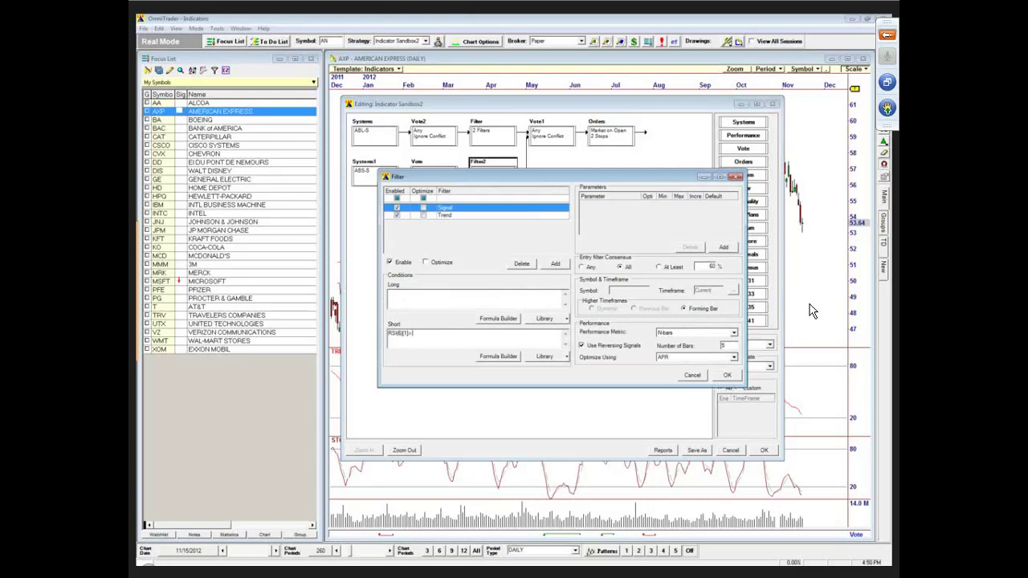
{"action": "type", "text": "RSI(6) < 80"}
{"action": "left_click", "coordinate": [727, 375]}
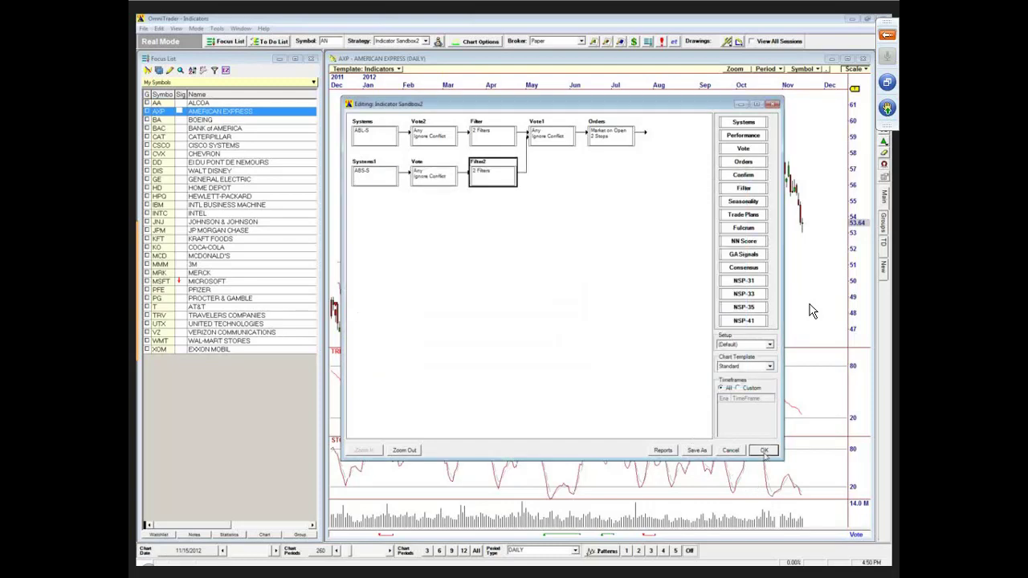
{"action": "left_click", "coordinate": [763, 451]}
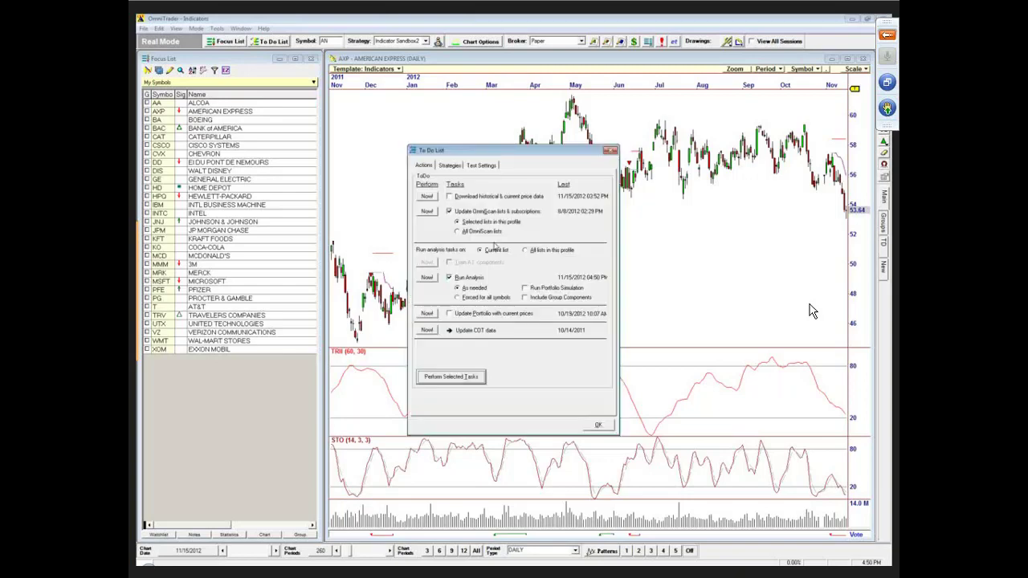
{"action": "left_click", "coordinate": [597, 425]}
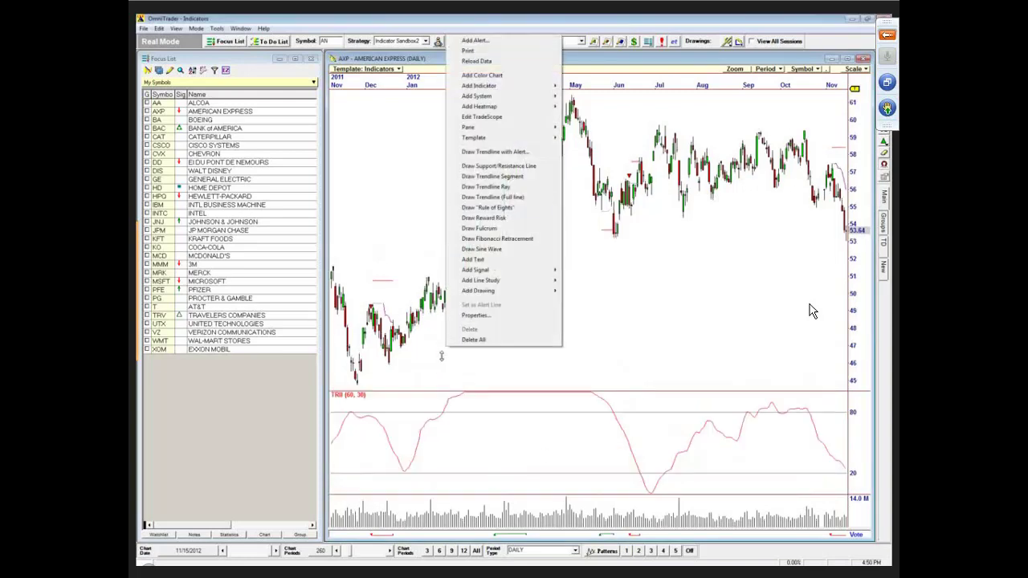
Add a Relative Strength Index indicator with 6 periods to the American Express chart.
{"action": "mouse_move", "coordinate": [490, 83]}
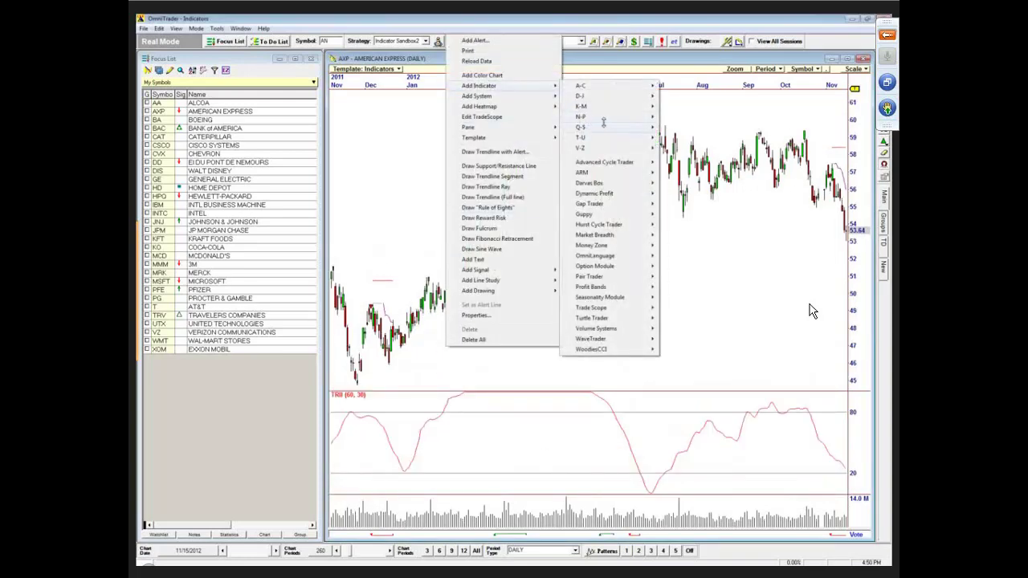
{"action": "mouse_move", "coordinate": [606, 127]}
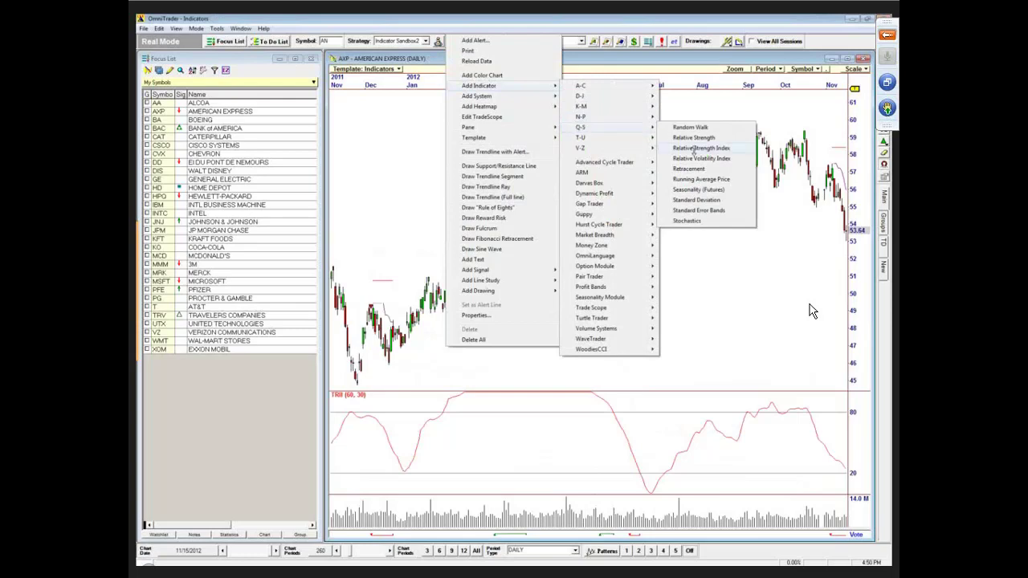
{"action": "left_click", "coordinate": [693, 150]}
{"action": "left_click_drag", "start_coordinate": [220, 222], "coordinate": [184, 225]}
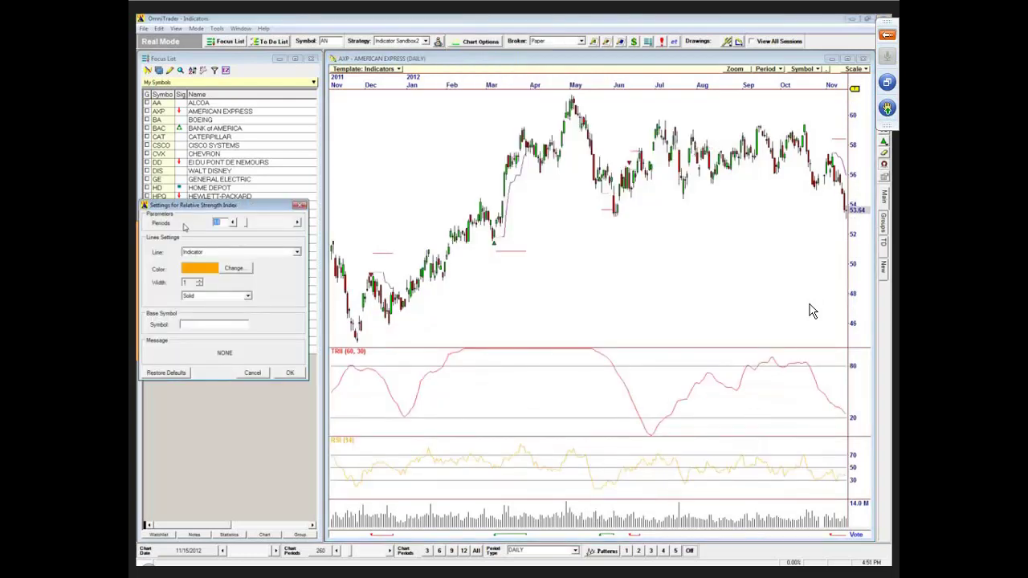
{"action": "type", "text": "6"}
Make the Relative Strength Index line black and thicker, and apply the indicator settings.
{"action": "left_click", "coordinate": [234, 268]}
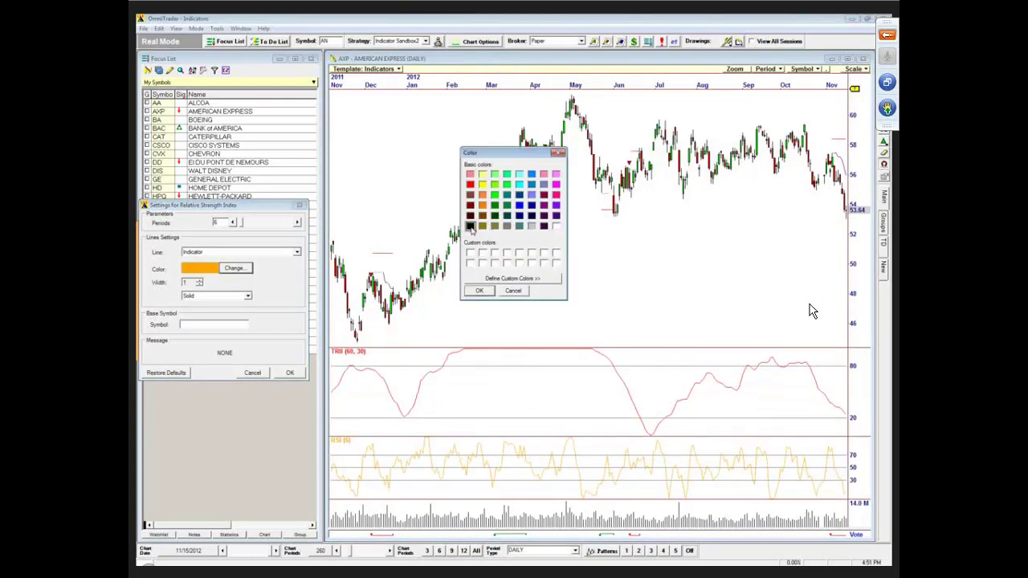
{"action": "key", "text": "Return"}
{"action": "left_click", "coordinate": [199, 281]}
{"action": "left_click", "coordinate": [200, 280]}
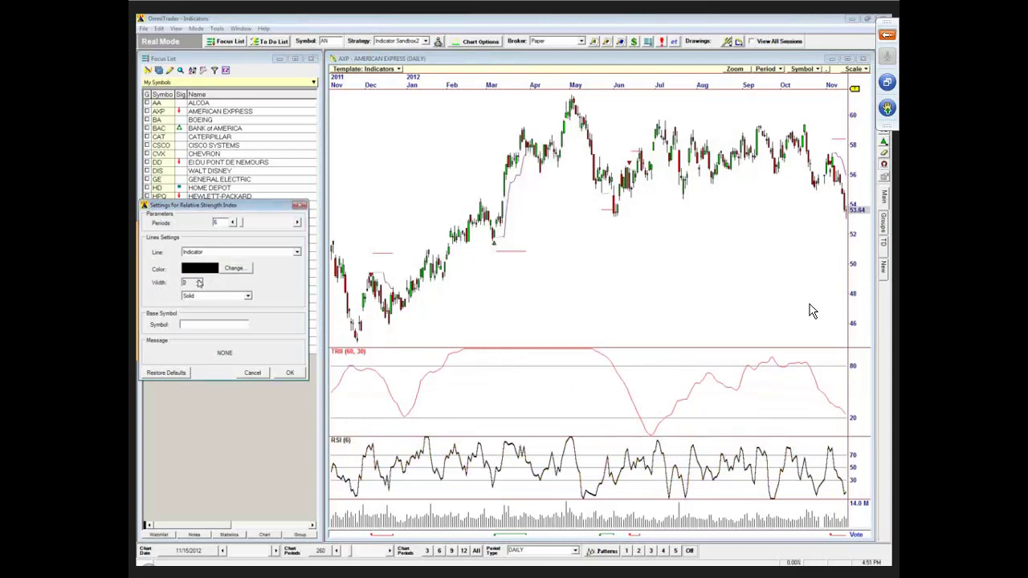
{"action": "left_click", "coordinate": [200, 280]}
{"action": "left_click", "coordinate": [290, 372]}
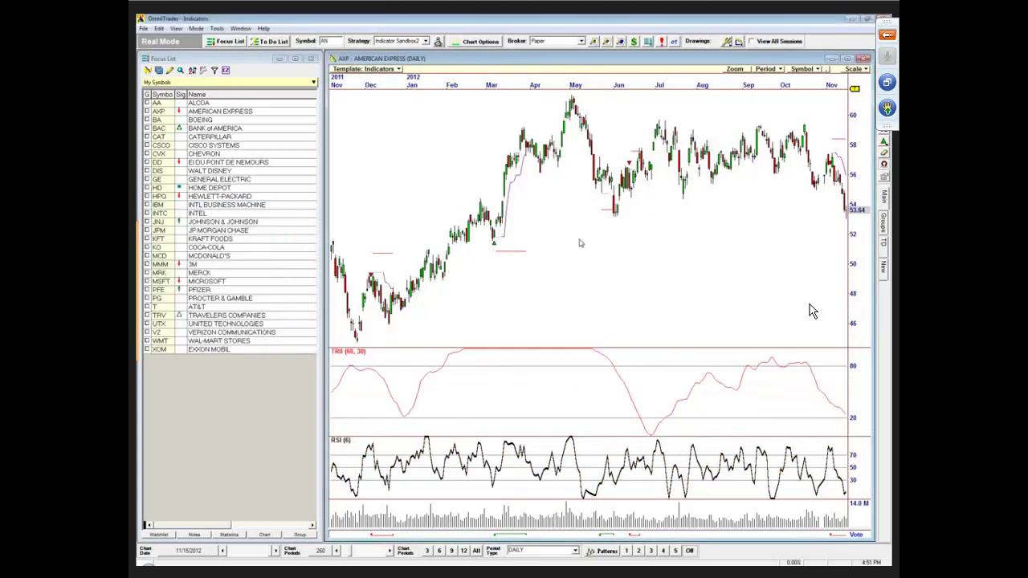
View the daily strategy Performance Summary report for Indicator Sandbox2, and close the report and the reports window.
{"action": "key", "text": "alt+f"}
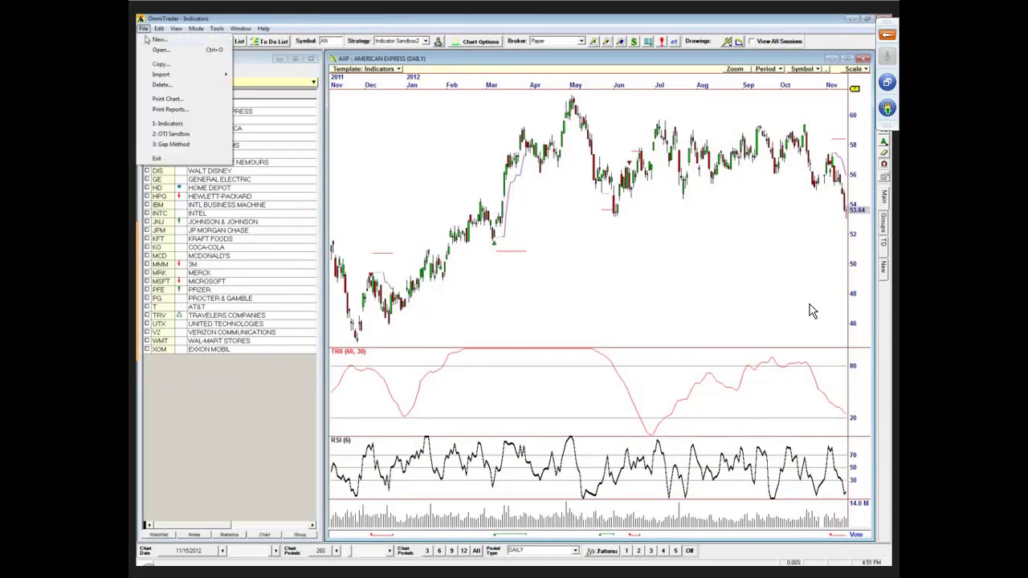
{"action": "key", "text": "p"}
{"action": "key", "text": "p"}
{"action": "key", "text": "Return"}
{"action": "left_click", "coordinate": [592, 230]}
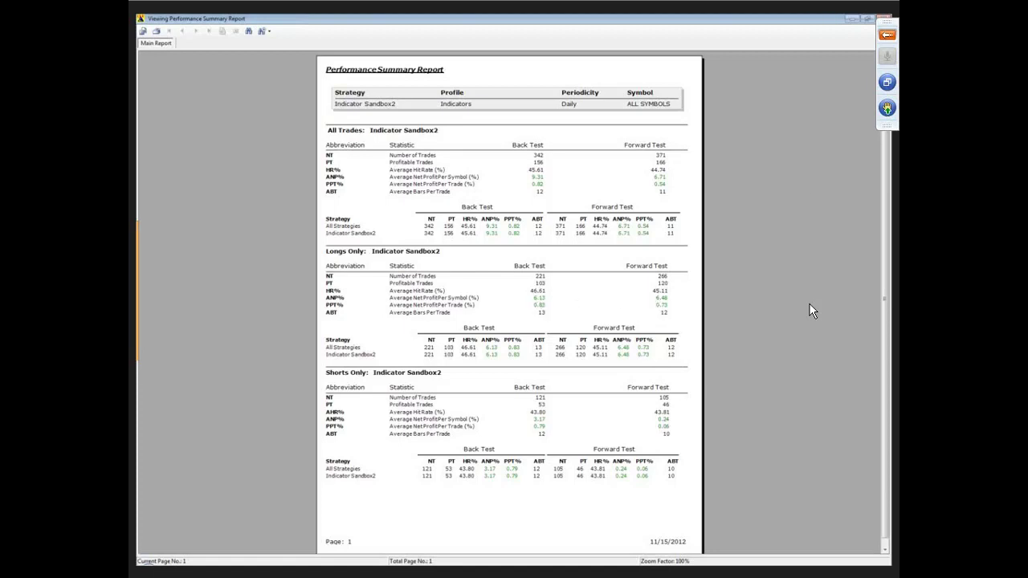
{"action": "key", "text": "Escape"}
{"action": "left_click", "coordinate": [592, 263]}
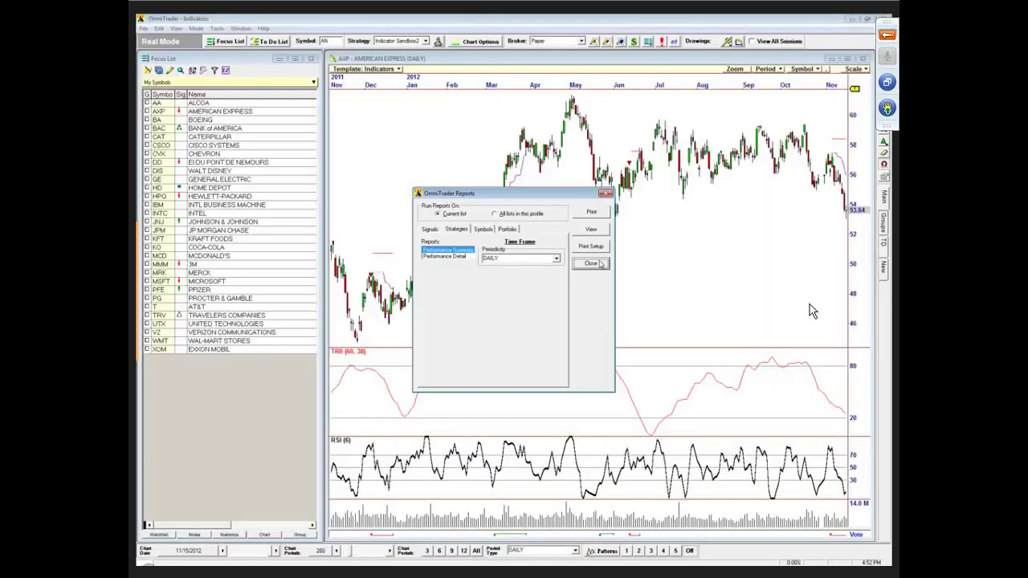
Display the Cisco Systems chart and inspect its price, Trend Intensity and RSI(6) values around early October 2011.
{"action": "left_click", "coordinate": [160, 149]}
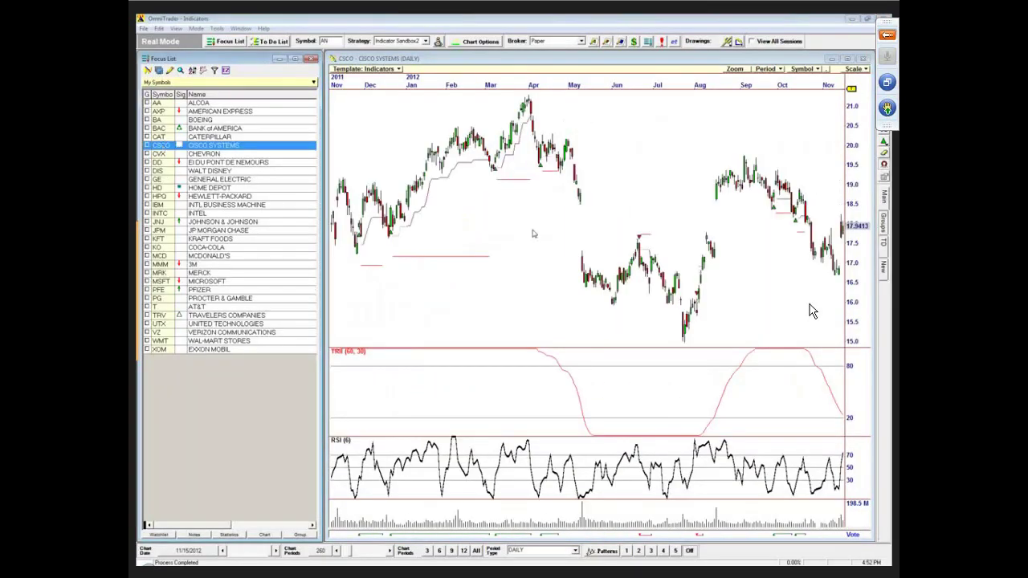
{"action": "left_click", "coordinate": [503, 223]}
{"action": "scroll", "coordinate": [482, 257], "scroll_direction": "up", "scroll_amount": 5}
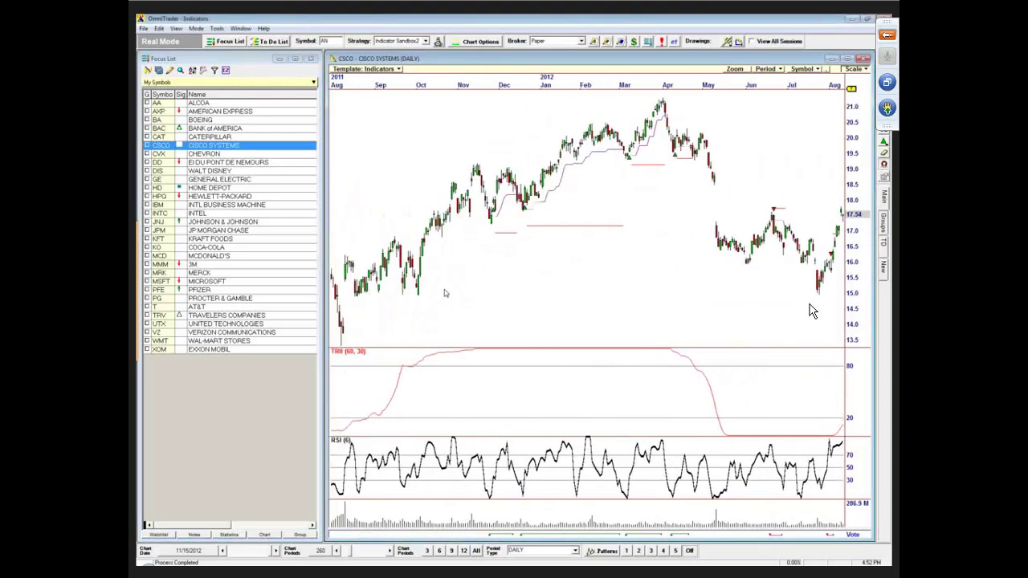
{"action": "scroll", "coordinate": [446, 293], "scroll_direction": "up", "scroll_amount": 2}
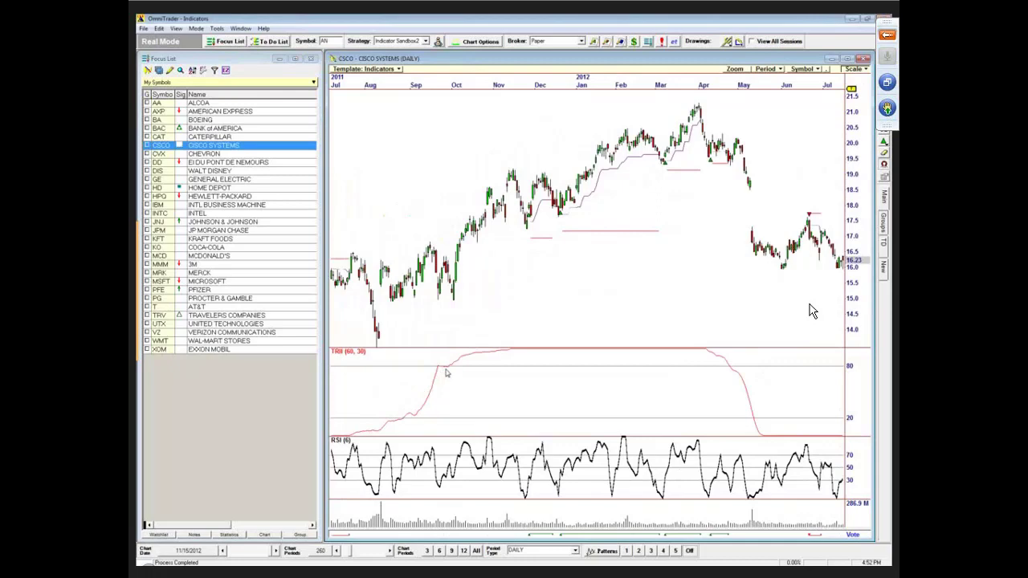
{"action": "left_click", "coordinate": [450, 338]}
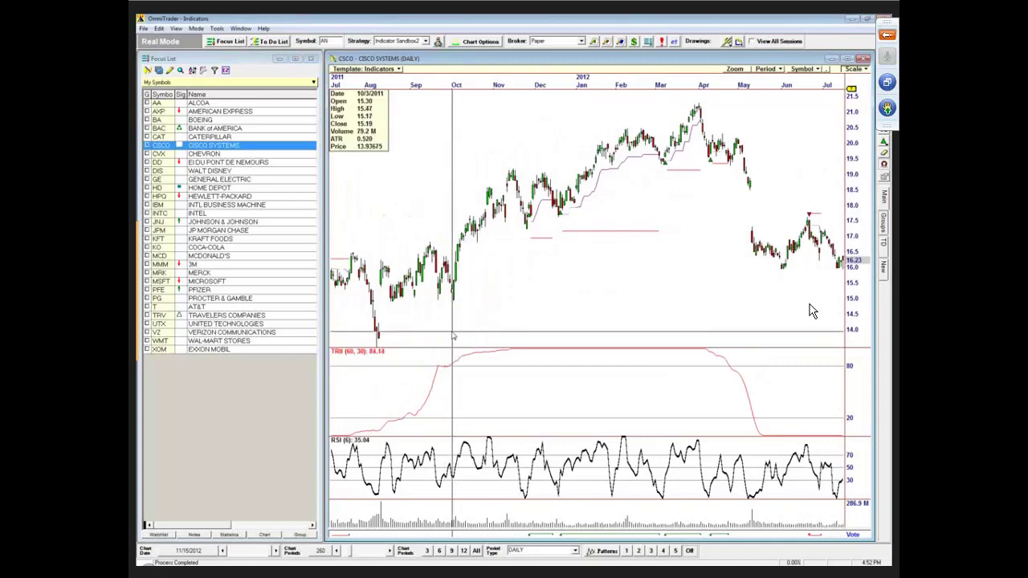
{"action": "left_click_drag", "start_coordinate": [453, 329], "coordinate": [455, 323]}
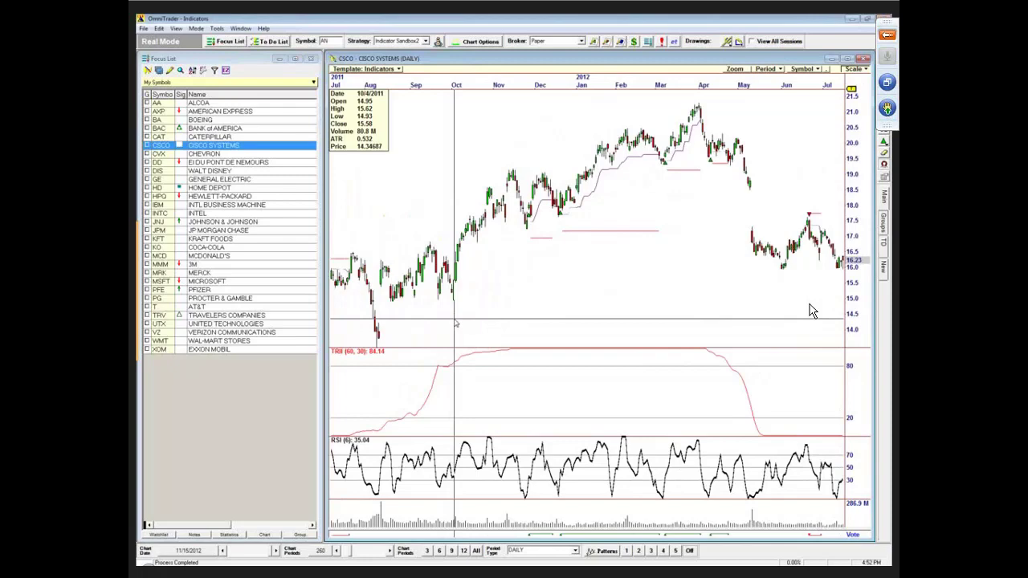
{"action": "left_click_drag", "start_coordinate": [455, 324], "coordinate": [527, 287]}
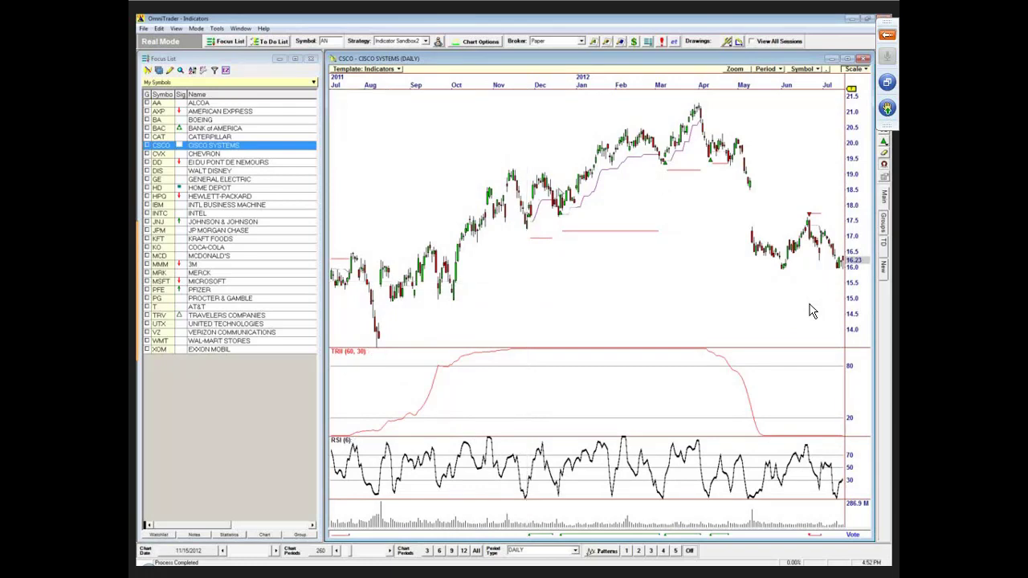
Compare Cisco's March 2012 long signal and June 2012 short signal with the RSI(6) and Trend Intensity readings.
{"action": "left_click_drag", "start_coordinate": [555, 249], "coordinate": [533, 257]}
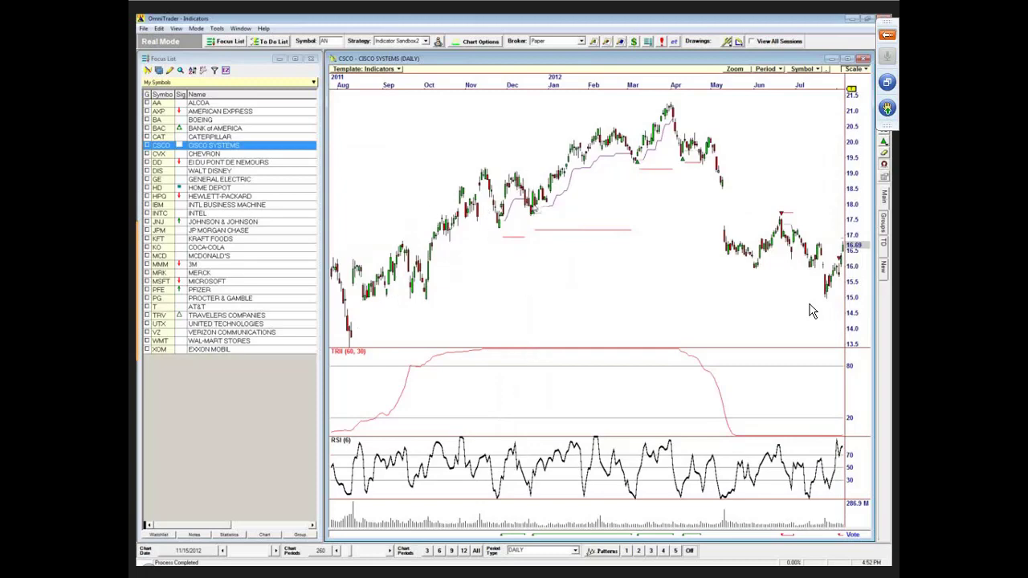
{"action": "left_click", "coordinate": [531, 300]}
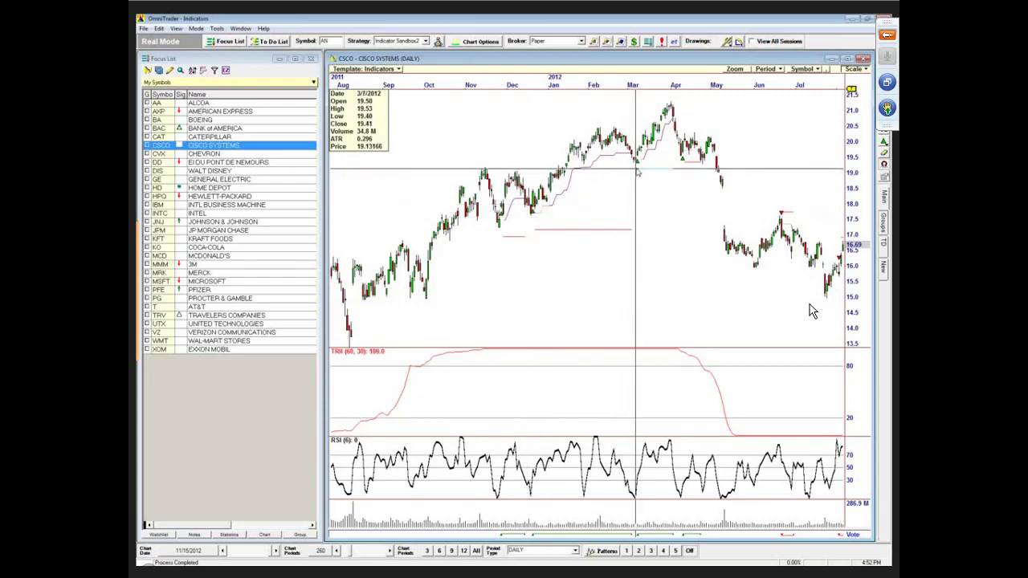
{"action": "scroll", "coordinate": [631, 196], "scroll_direction": "down", "scroll_amount": 2}
{"action": "scroll", "coordinate": [630, 197], "scroll_direction": "down", "scroll_amount": 2}
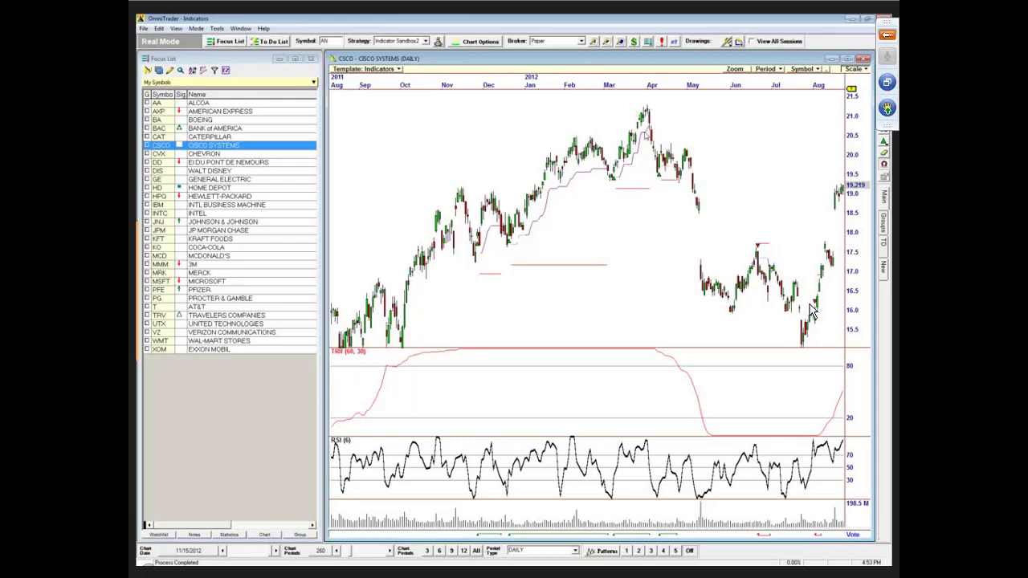
{"action": "left_click_drag", "start_coordinate": [640, 305], "coordinate": [648, 276]}
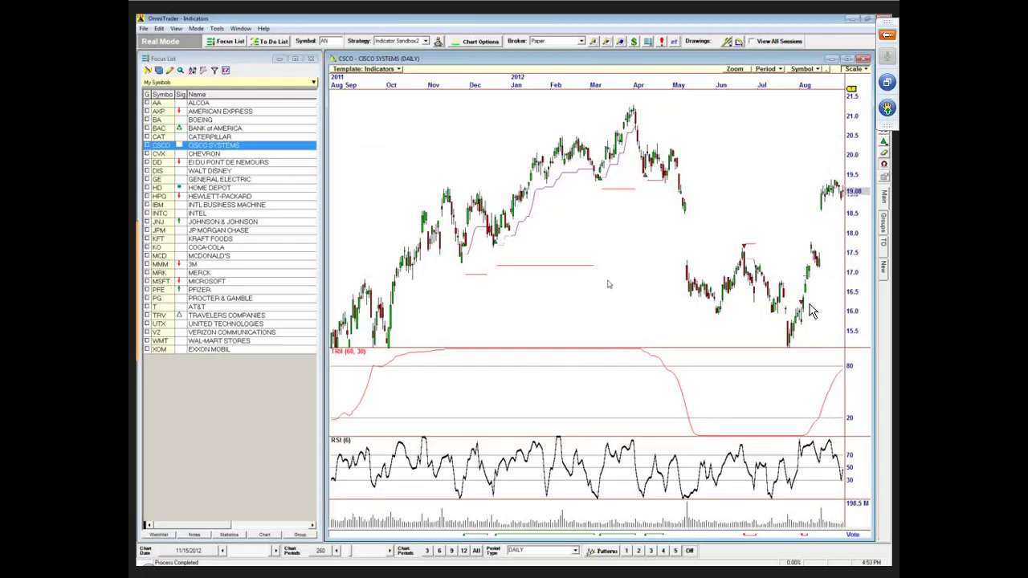
{"action": "left_click_drag", "start_coordinate": [638, 308], "coordinate": [556, 311]}
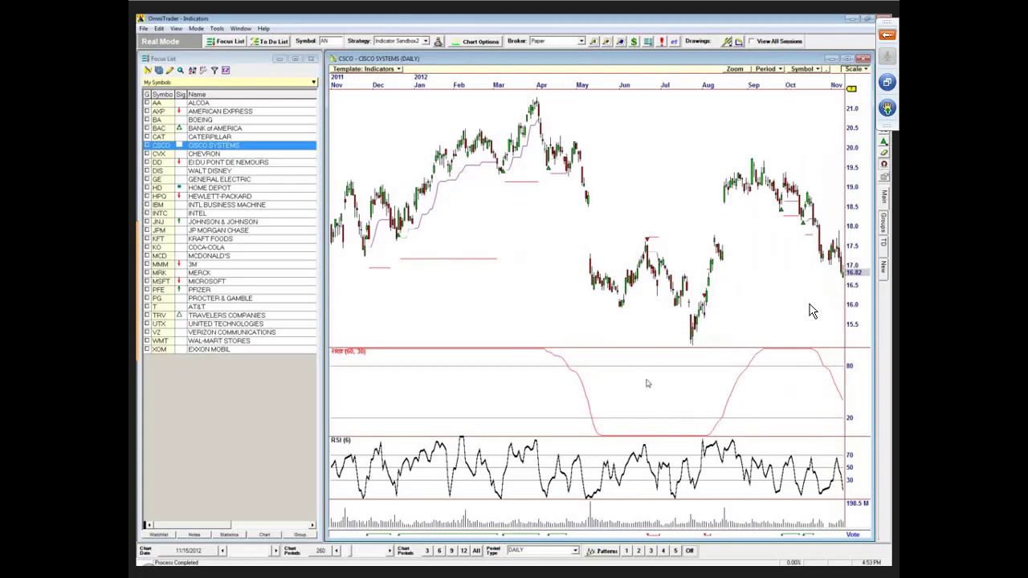
{"action": "left_click", "coordinate": [644, 328]}
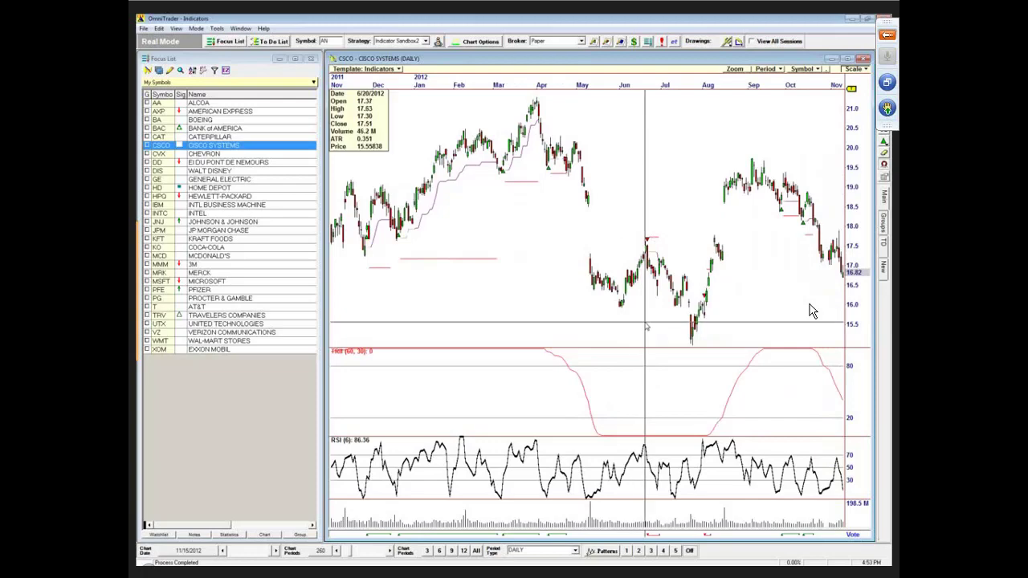
{"action": "left_click_drag", "start_coordinate": [646, 327], "coordinate": [650, 323]}
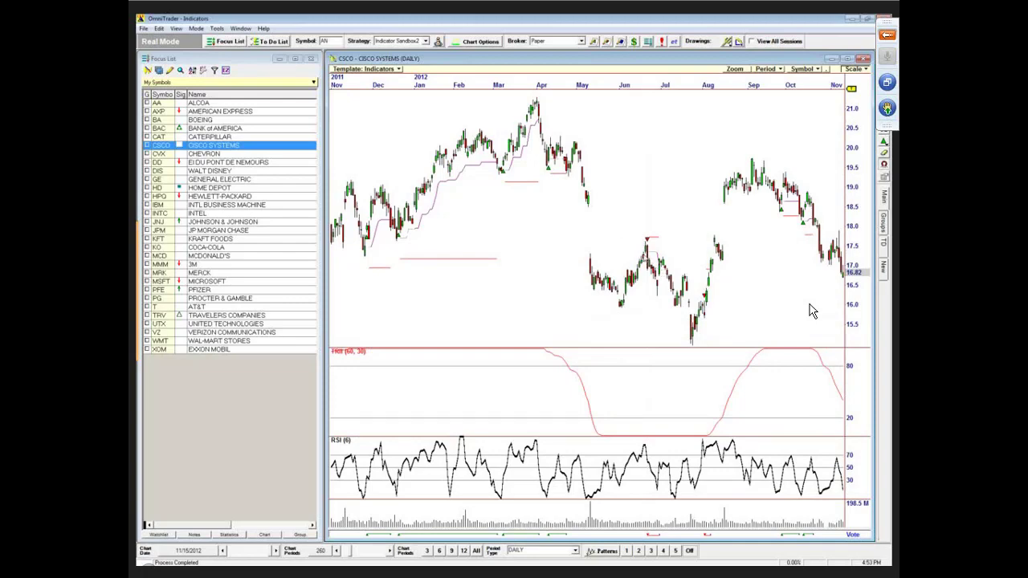
{"action": "left_click_drag", "start_coordinate": [735, 301], "coordinate": [665, 306]}
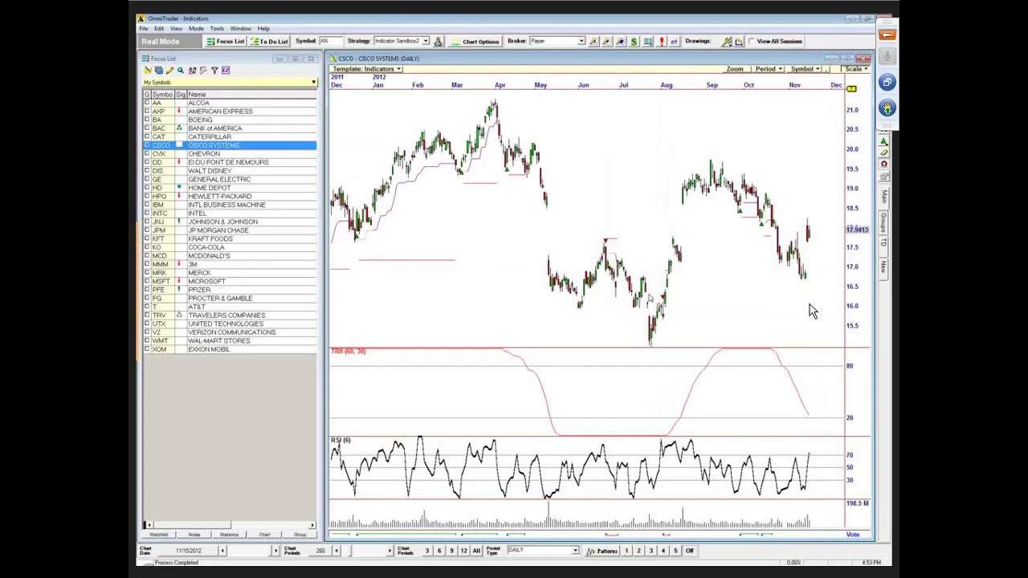
Review Cisco's trade signals and stop levels bar by bar from January through November 2012.
{"action": "left_click_drag", "start_coordinate": [454, 281], "coordinate": [628, 277]}
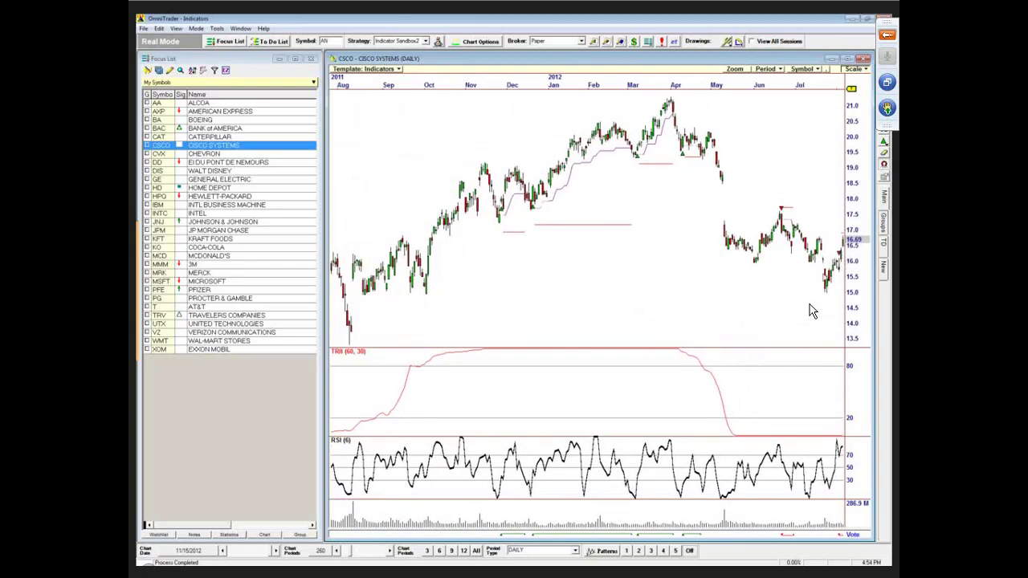
{"action": "scroll", "coordinate": [811, 312], "scroll_direction": "up", "scroll_amount": 5}
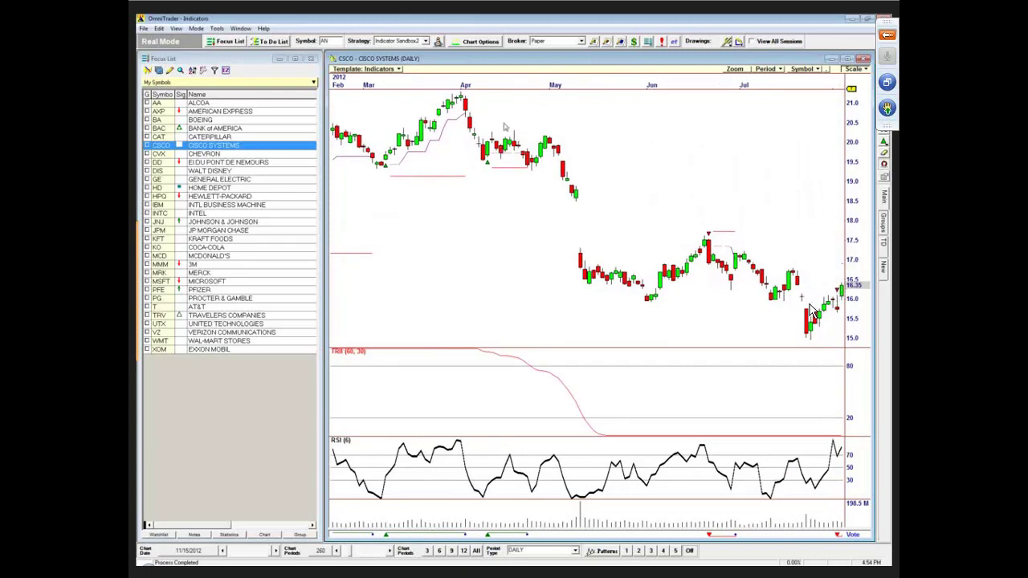
{"action": "scroll", "coordinate": [813, 312], "scroll_direction": "down", "scroll_amount": 3}
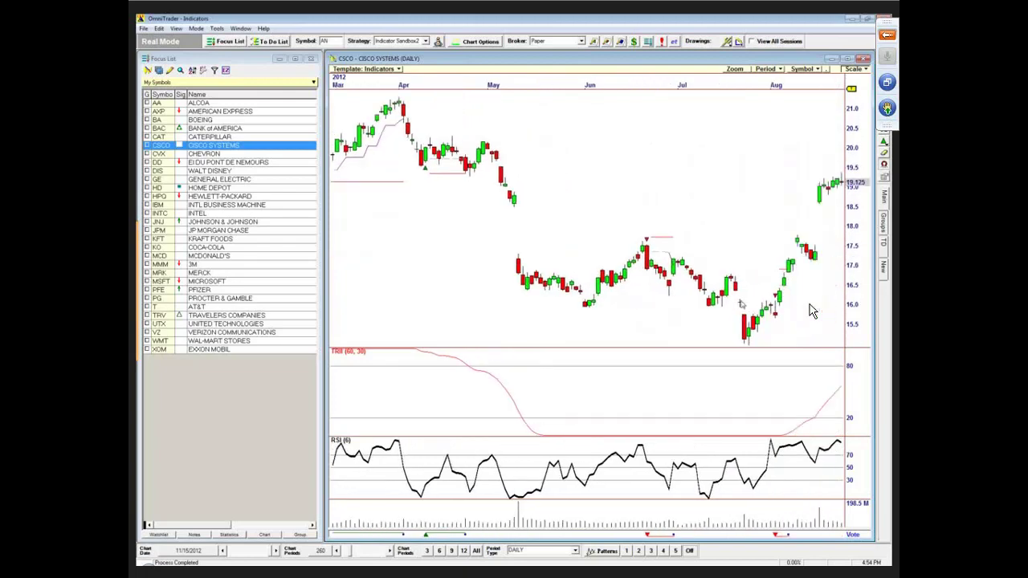
{"action": "scroll", "coordinate": [813, 312], "scroll_direction": "down", "scroll_amount": 8}
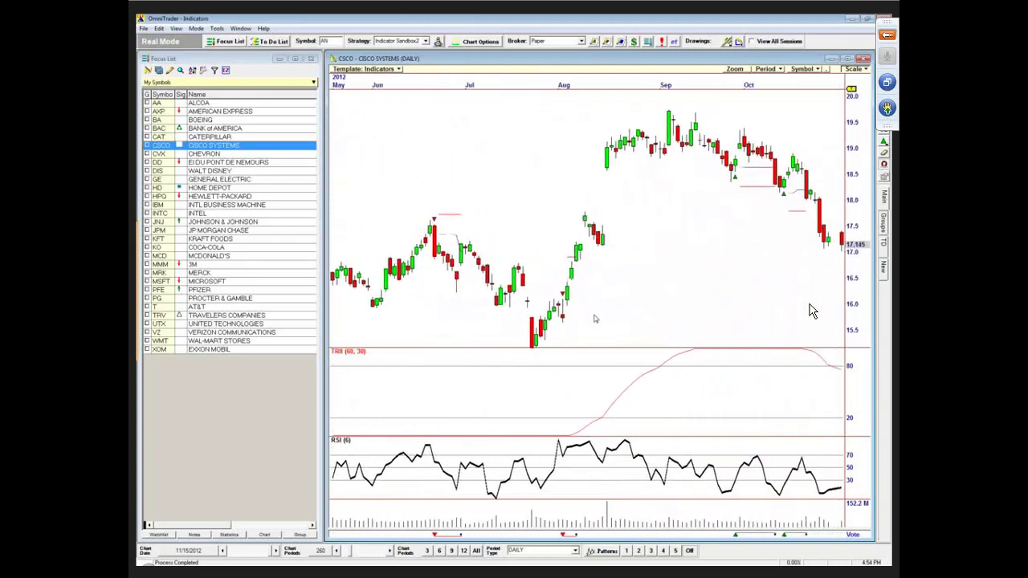
{"action": "scroll", "coordinate": [811, 311], "scroll_direction": "down", "scroll_amount": 3}
{"action": "scroll", "coordinate": [812, 312], "scroll_direction": "up", "scroll_amount": 4}
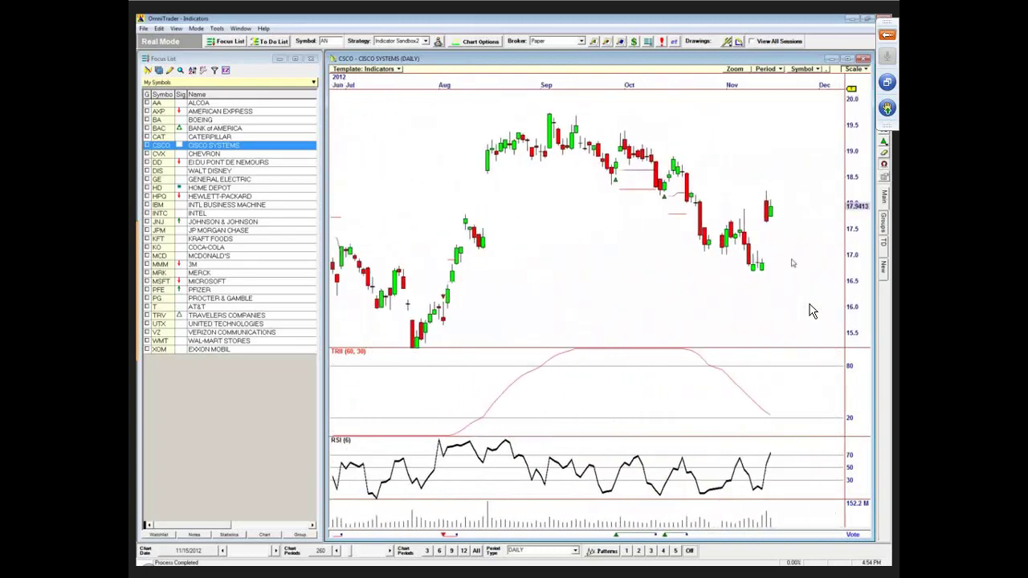
{"action": "scroll", "coordinate": [811, 311], "scroll_direction": "up", "scroll_amount": 12}
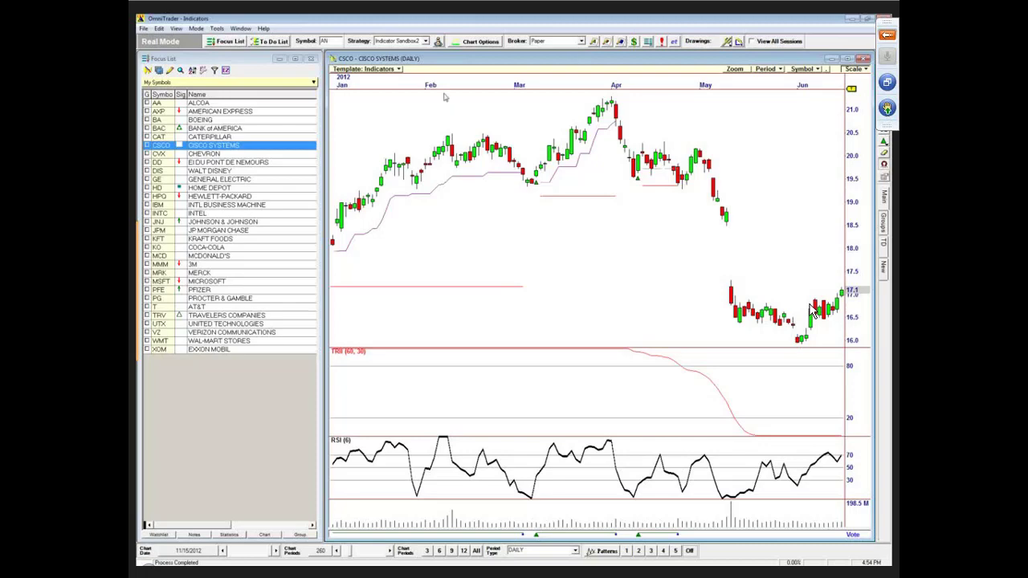
Set the Relative Strength Index periods on the Cisco chart to 12 and apply the change.
{"action": "left_click_drag", "start_coordinate": [411, 80], "coordinate": [510, 83]}
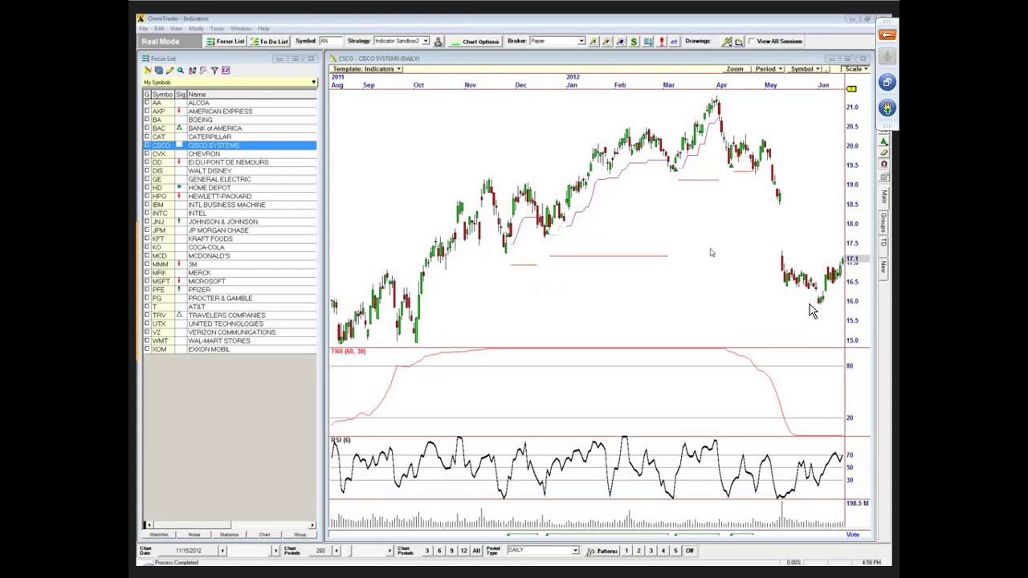
{"action": "left_click_drag", "start_coordinate": [710, 251], "coordinate": [825, 265]}
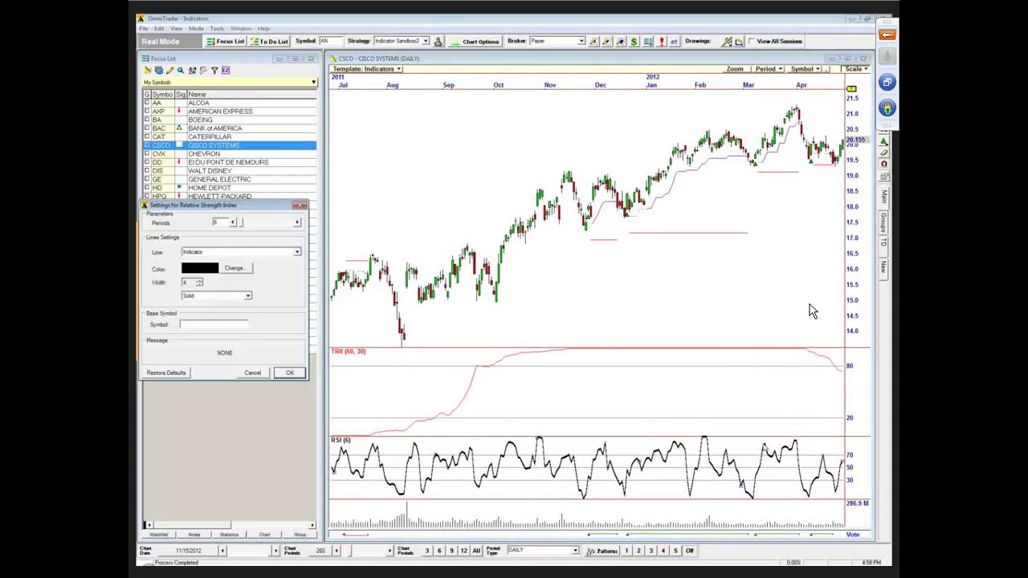
{"action": "double_click", "coordinate": [764, 450]}
{"action": "left_click", "coordinate": [298, 224]}
{"action": "left_click", "coordinate": [298, 223]}
{"action": "left_click", "coordinate": [298, 223]}
{"action": "left_click", "coordinate": [298, 223]}
{"action": "left_click", "coordinate": [298, 224]}
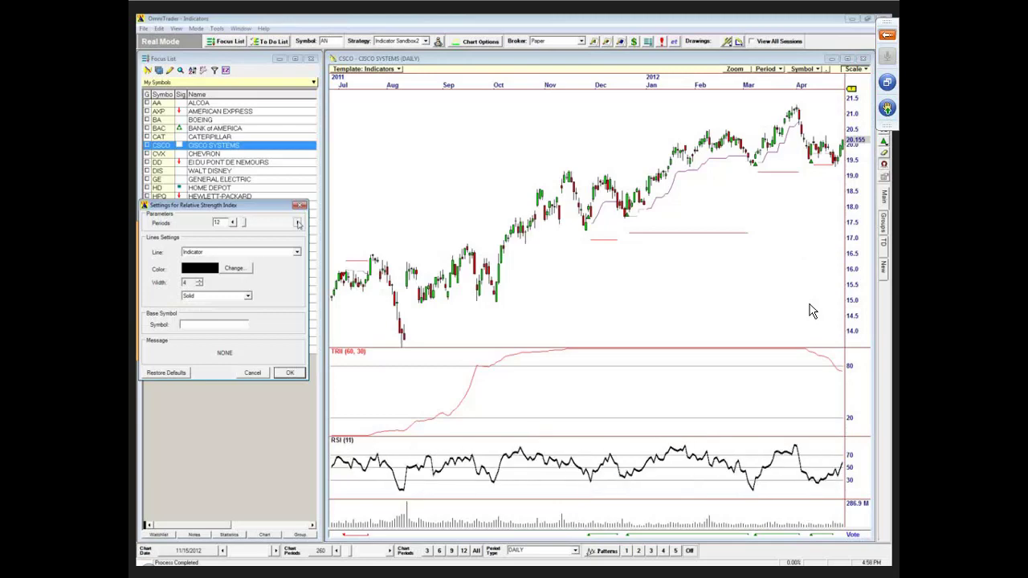
{"action": "left_click", "coordinate": [297, 224]}
{"action": "left_click", "coordinate": [298, 224]}
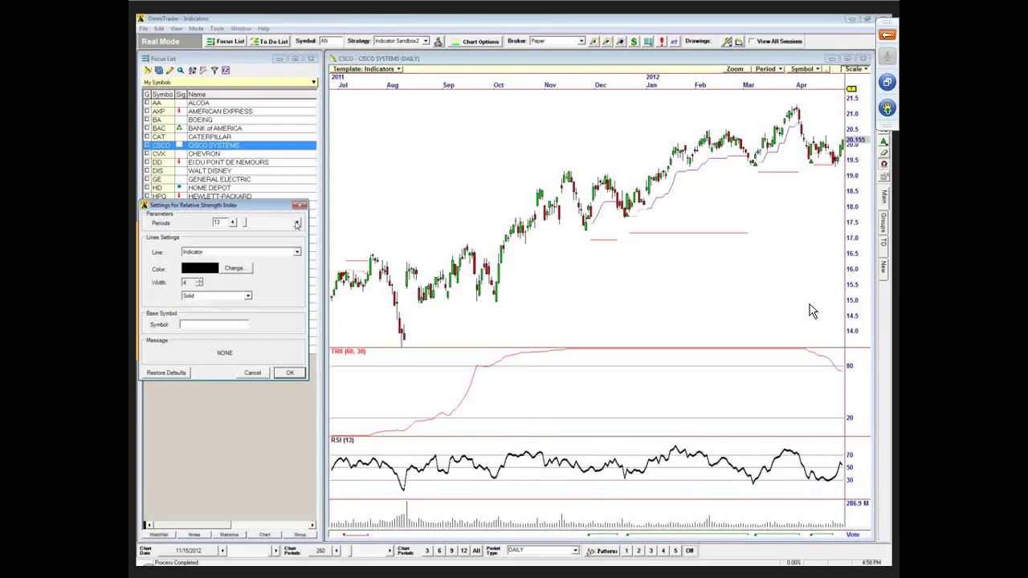
{"action": "left_click", "coordinate": [233, 223]}
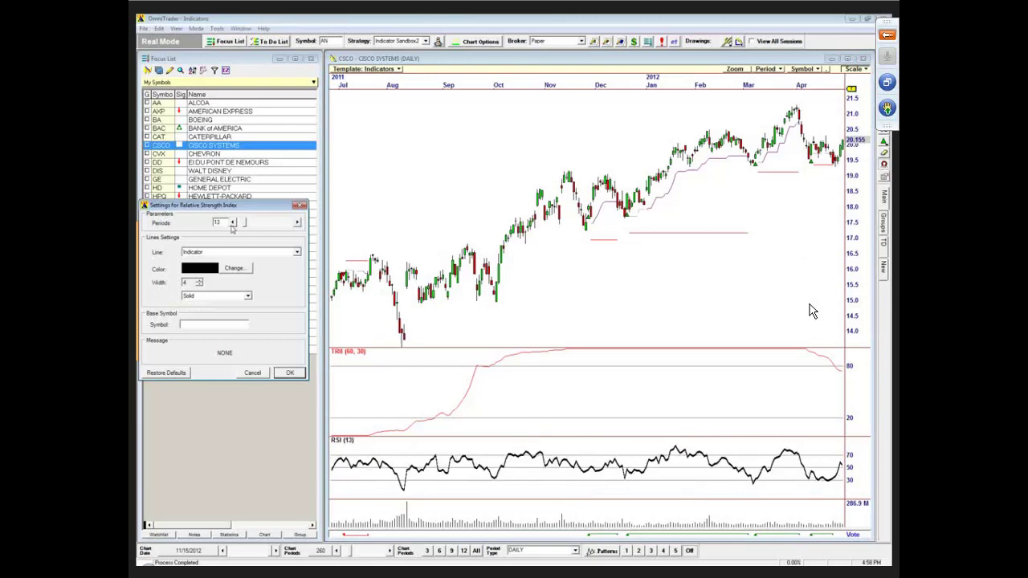
{"action": "left_click", "coordinate": [290, 373]}
Draw one trendline joining Cisco's June and August 2011 RSI(12) lows and another joining the matching price lows.
{"action": "left_click_drag", "start_coordinate": [729, 279], "coordinate": [694, 281]}
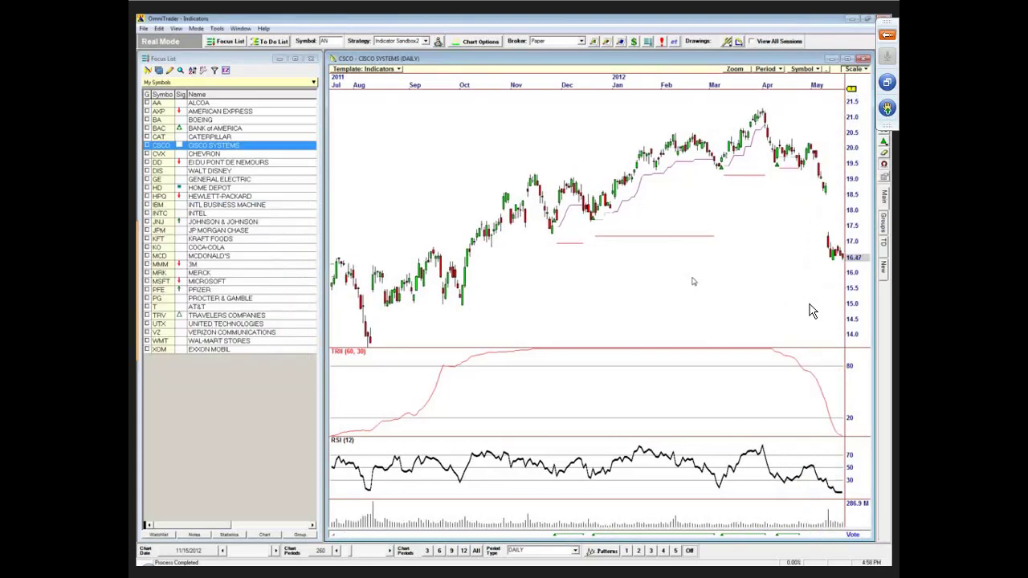
{"action": "left_click", "coordinate": [718, 282]}
{"action": "left_click_drag", "start_coordinate": [572, 307], "coordinate": [666, 298]}
{"action": "mouse_move", "coordinate": [513, 296]}
{"action": "left_mouse_down"}
{"action": "mouse_move", "coordinate": [536, 305]}
{"action": "mouse_move", "coordinate": [516, 289]}
{"action": "mouse_move", "coordinate": [528, 289]}
{"action": "mouse_move", "coordinate": [556, 303]}
{"action": "mouse_move", "coordinate": [540, 299]}
{"action": "left_mouse_up"}
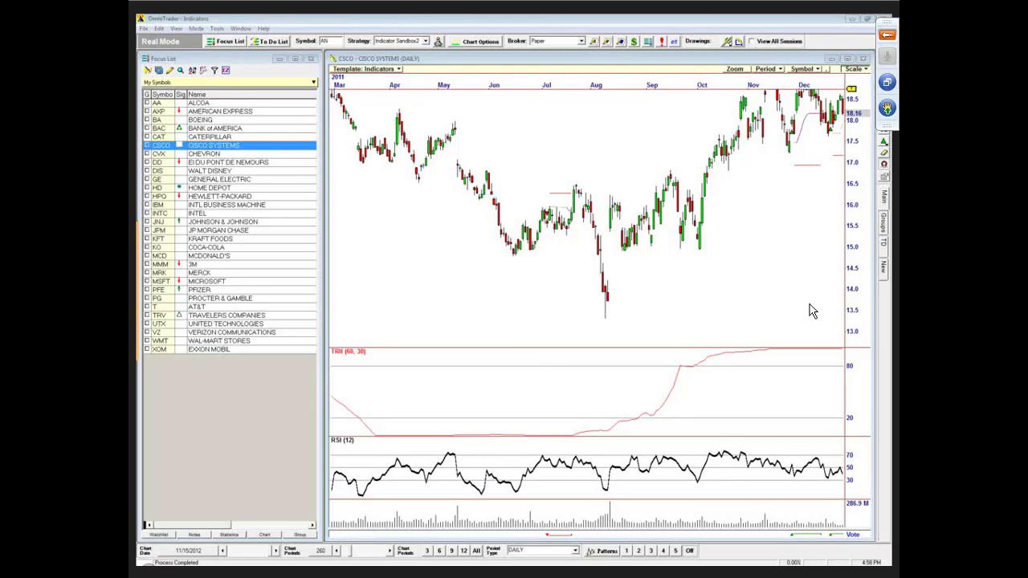
{"action": "left_click", "coordinate": [854, 92]}
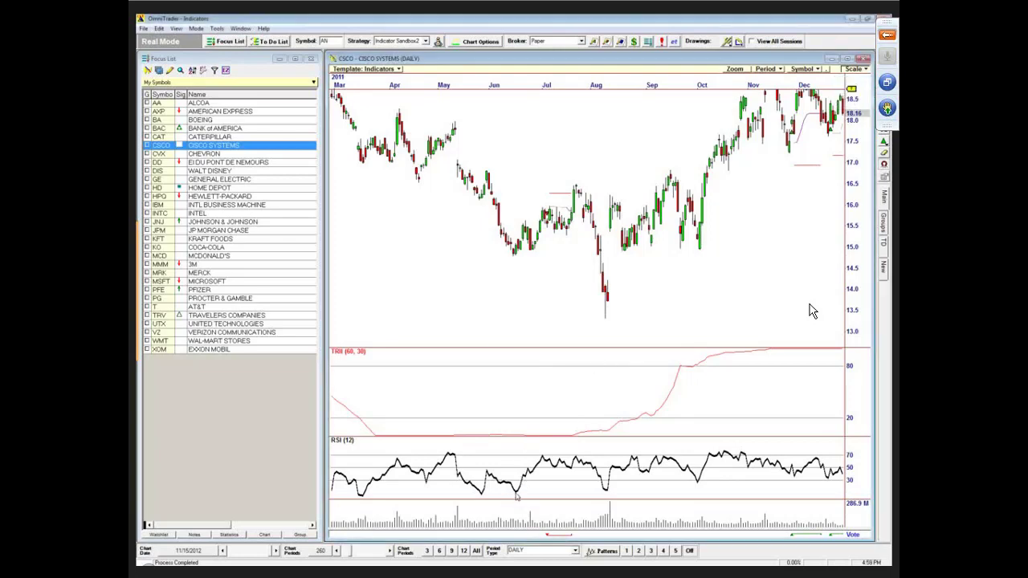
{"action": "left_click_drag", "start_coordinate": [515, 492], "coordinate": [608, 491]}
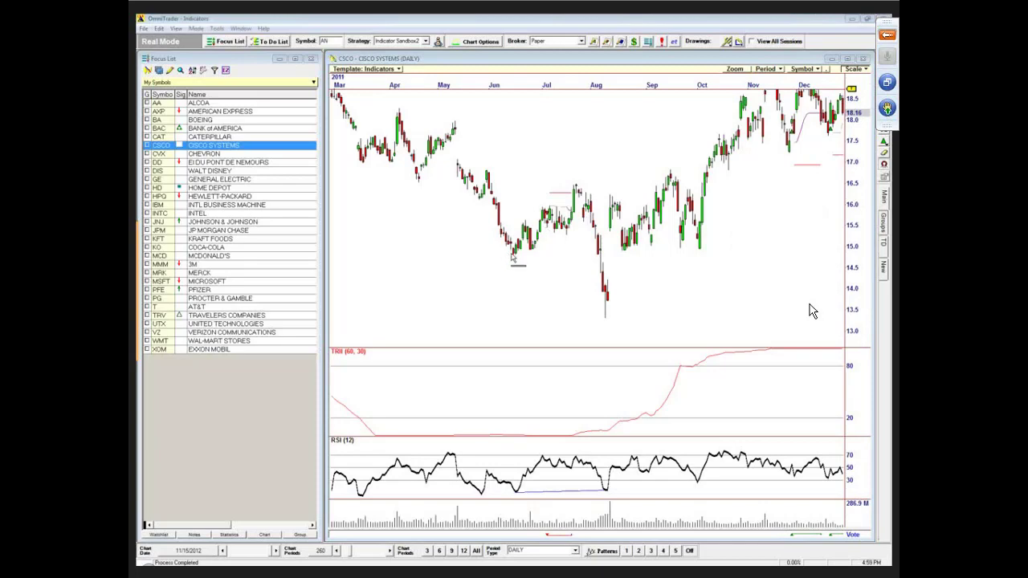
{"action": "left_click_drag", "start_coordinate": [512, 255], "coordinate": [608, 321]}
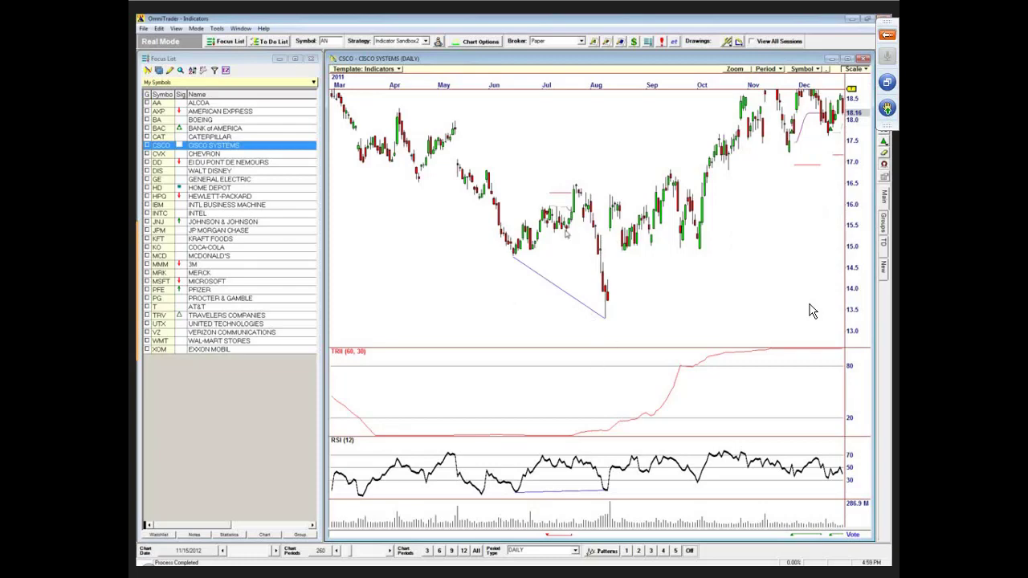
Draw trendlines across Cisco's March and April 2010 price highs and the matching RSI(12) peaks, and inspect the early May 2010 bars.
{"action": "scroll", "coordinate": [631, 269], "scroll_direction": "down", "scroll_amount": 2}
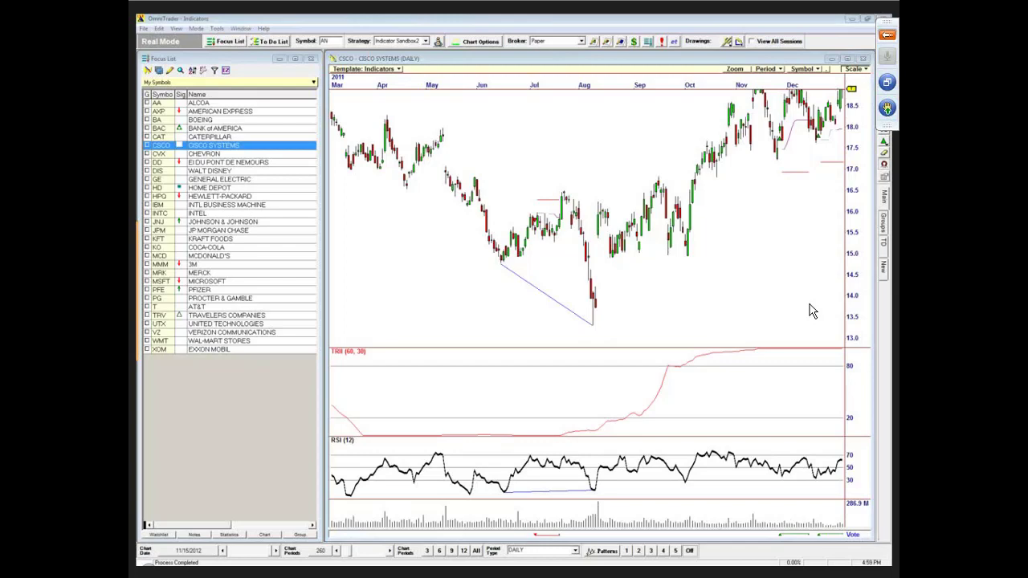
{"action": "scroll", "coordinate": [812, 311], "scroll_direction": "up", "scroll_amount": 10}
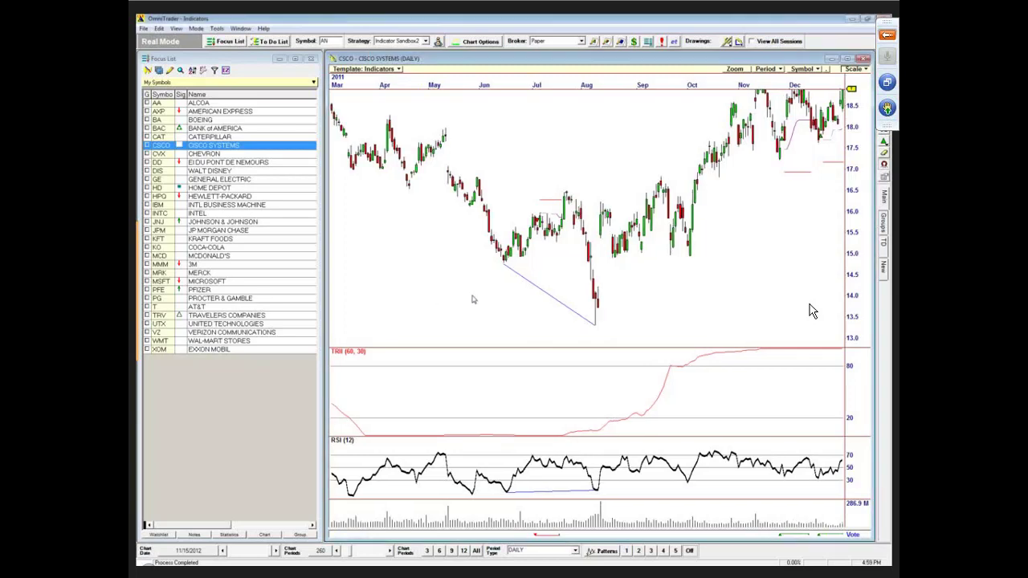
{"action": "scroll", "coordinate": [812, 312], "scroll_direction": "up", "scroll_amount": 2}
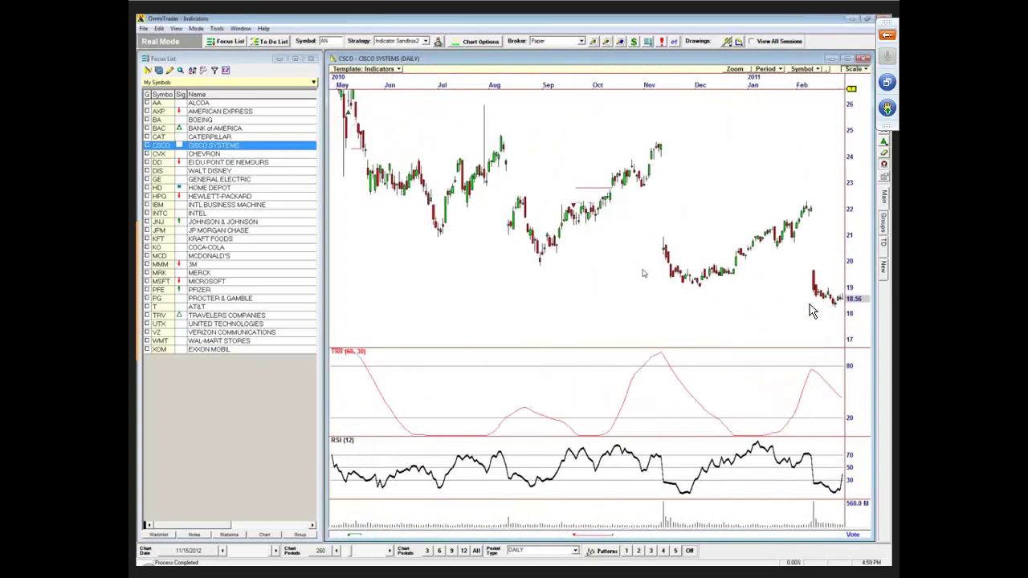
{"action": "scroll", "coordinate": [812, 312], "scroll_direction": "up", "scroll_amount": 6}
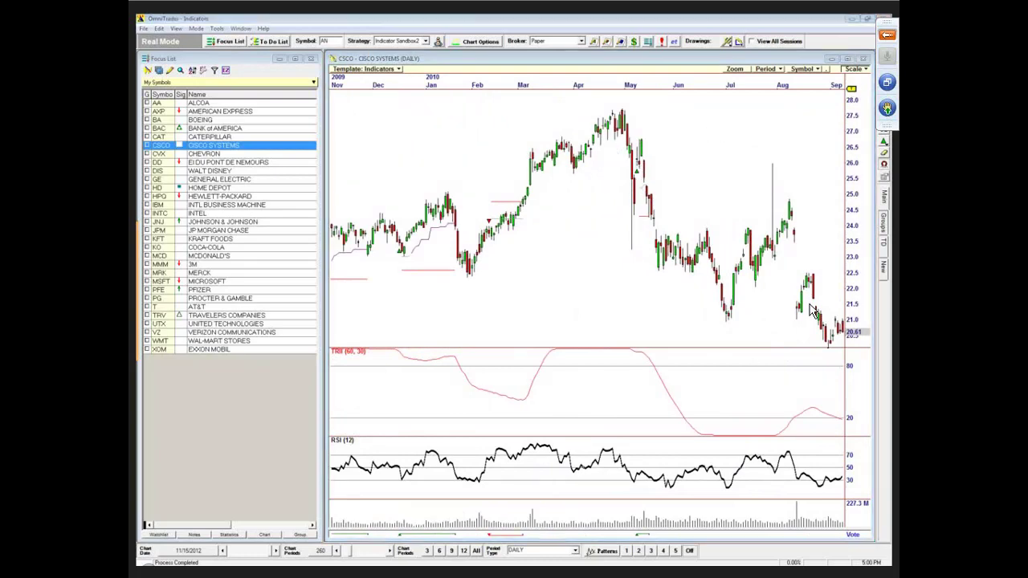
{"action": "left_click_drag", "start_coordinate": [532, 149], "coordinate": [621, 106]}
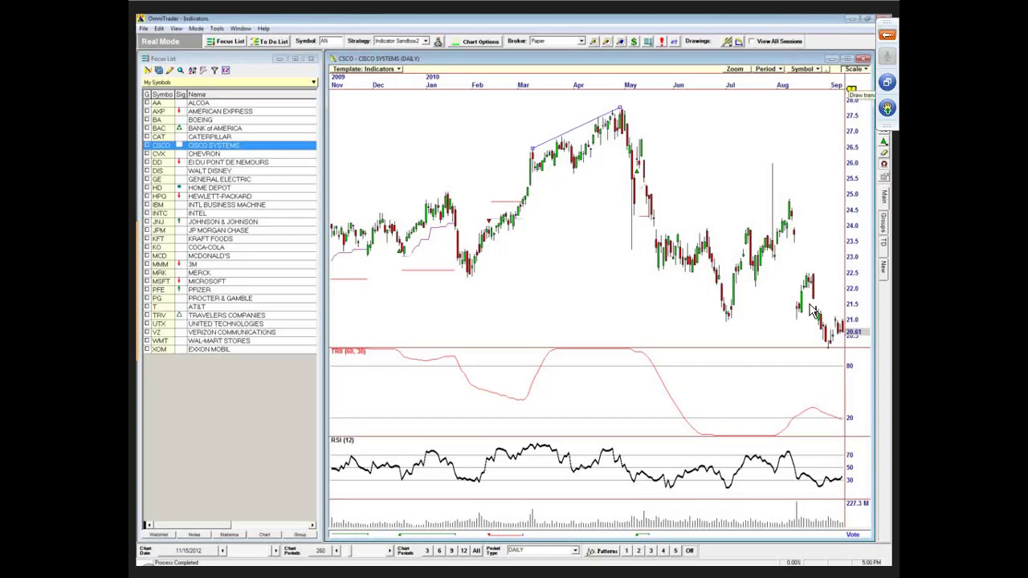
{"action": "mouse_move", "coordinate": [854, 88]}
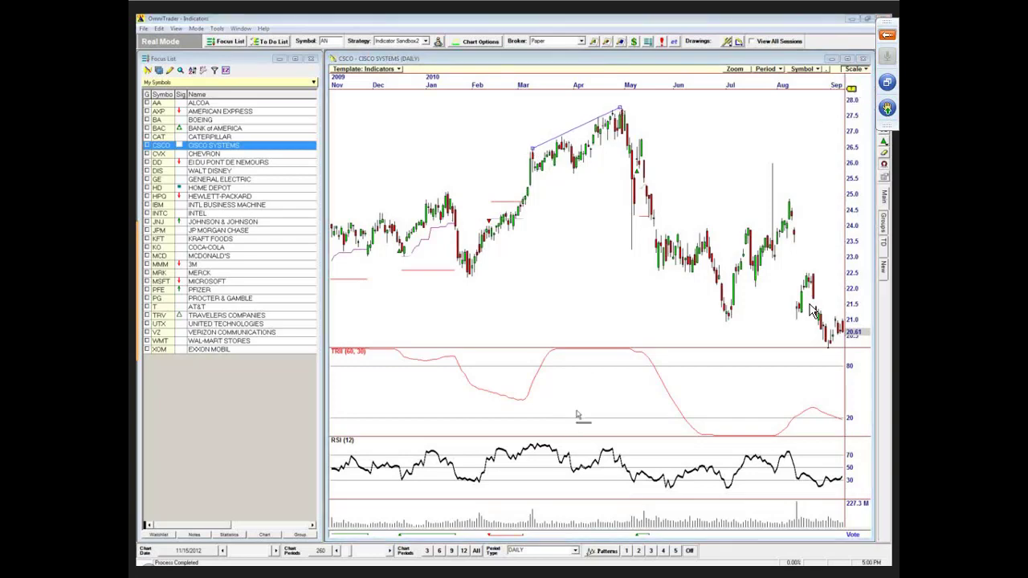
{"action": "left_click_drag", "start_coordinate": [534, 441], "coordinate": [614, 449]}
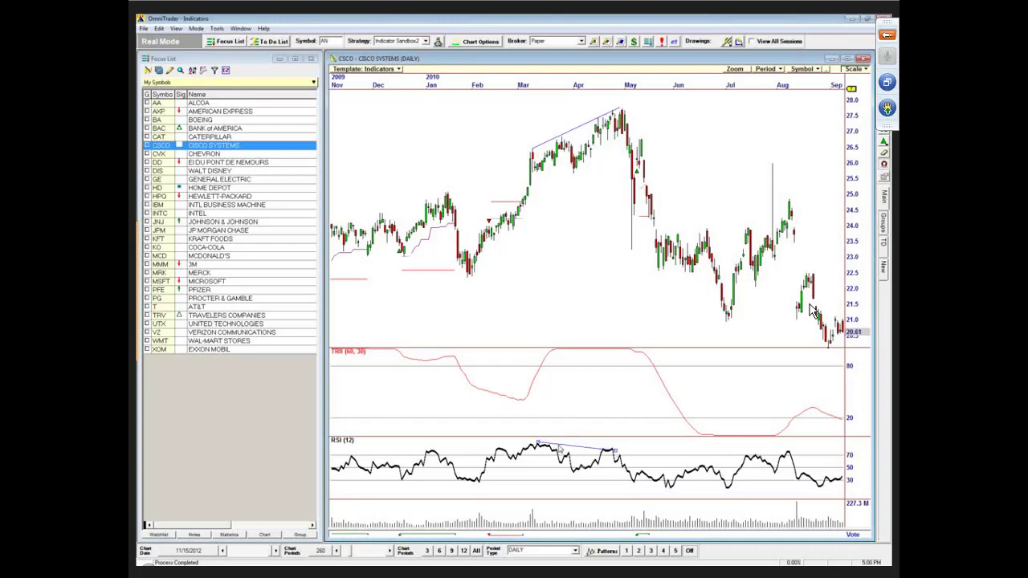
{"action": "left_click_drag", "start_coordinate": [588, 271], "coordinate": [635, 270]}
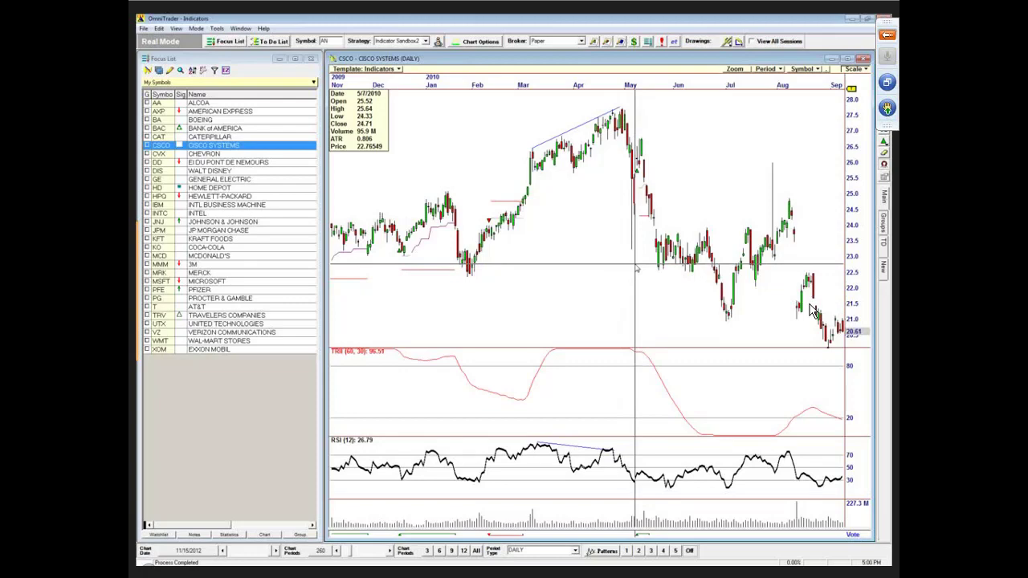
{"action": "left_click_drag", "start_coordinate": [636, 269], "coordinate": [642, 193]}
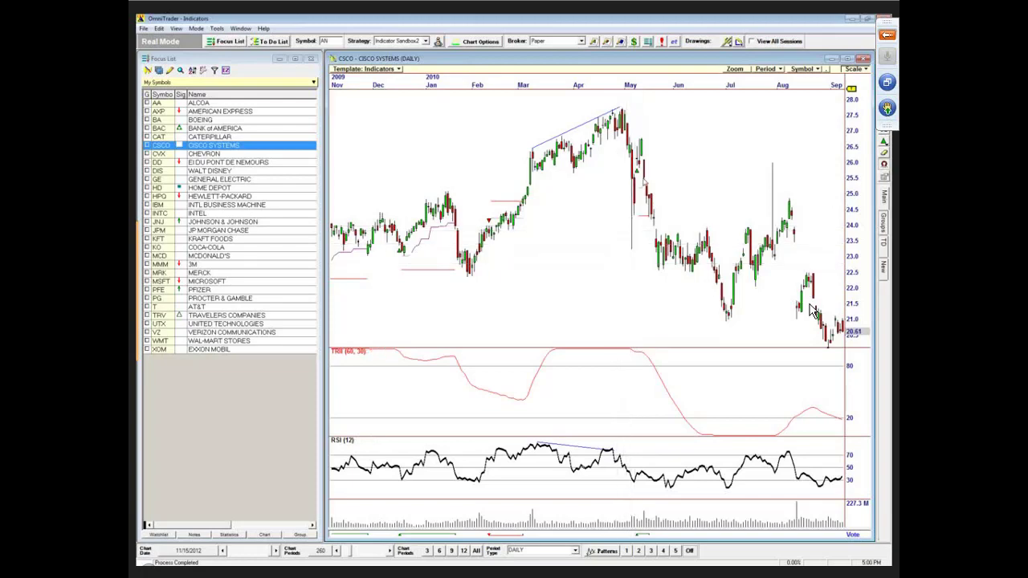